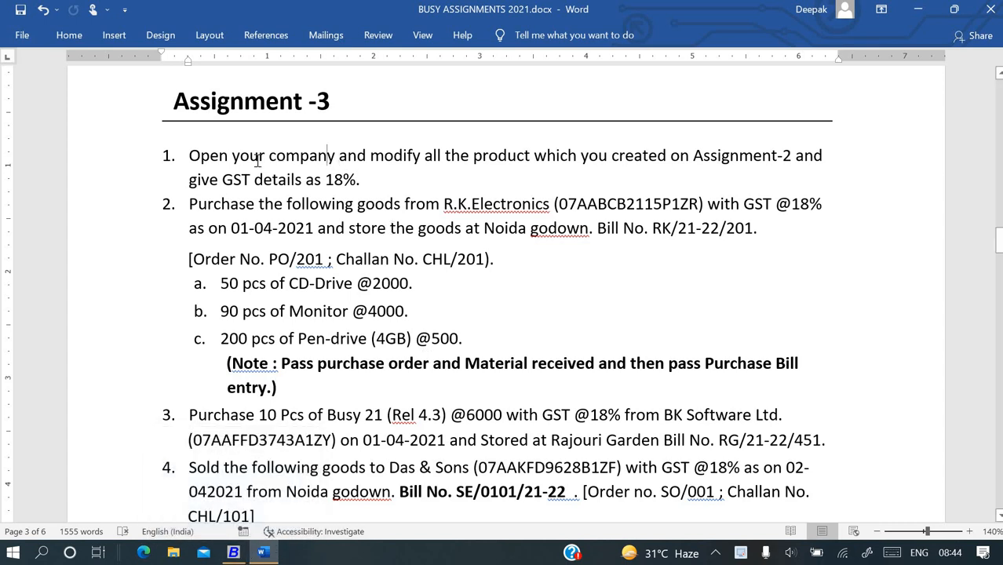
Read the first task paragraph in the assignment document
triple_click(533, 171)
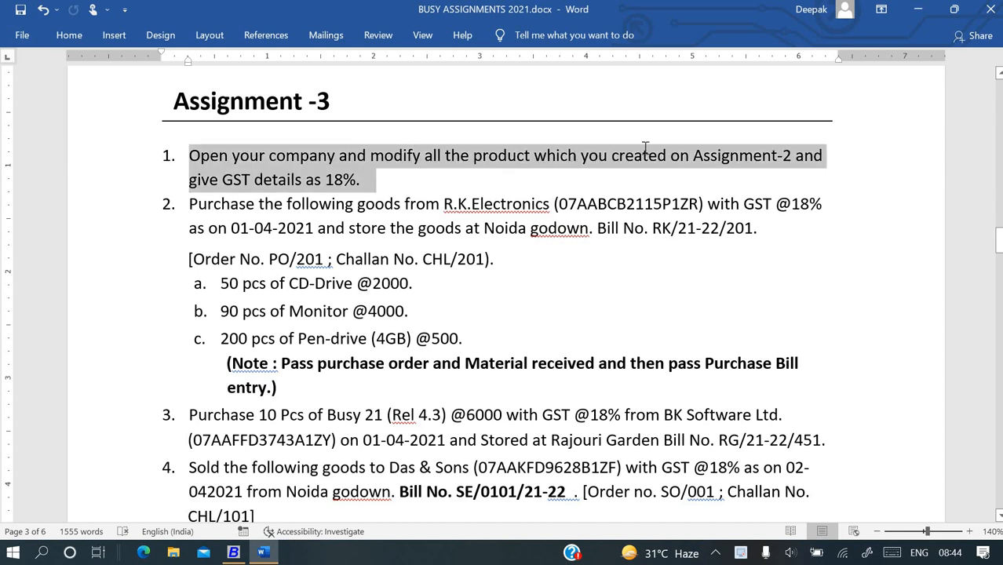
drag(646, 149, 767, 156)
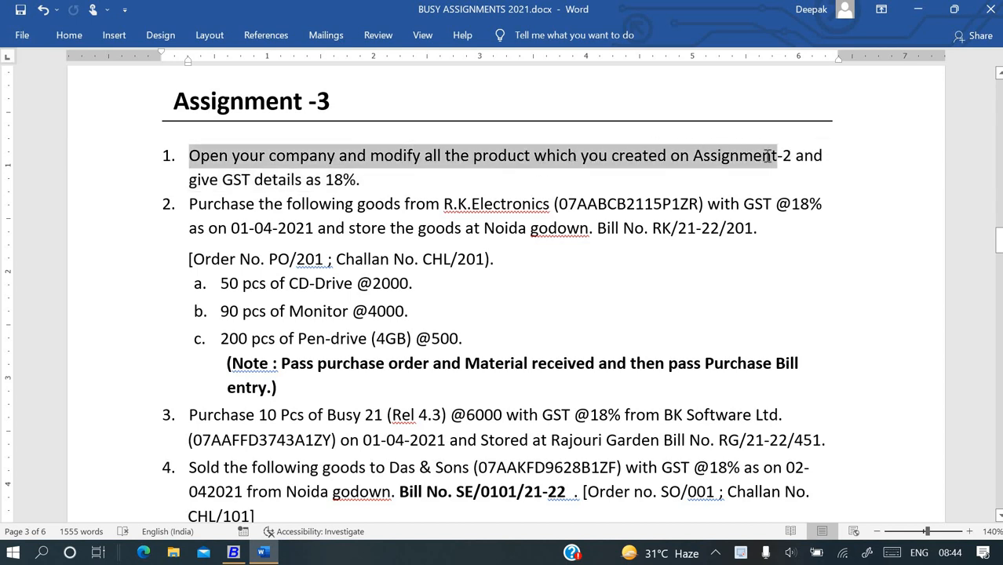
click(704, 175)
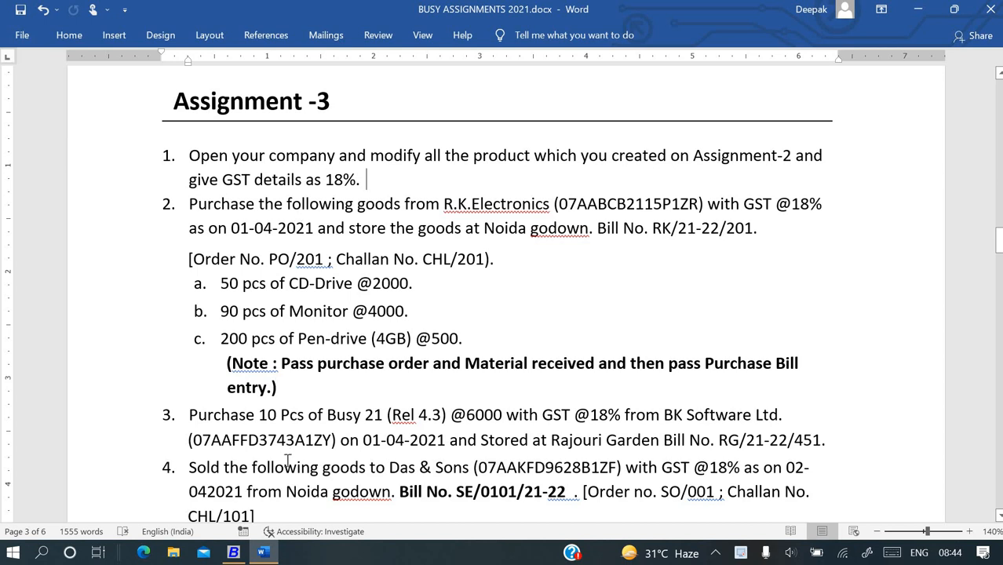
Open the GST/VAT settings in Features / Options, keeping type GST and Monthly filing
click(233, 553)
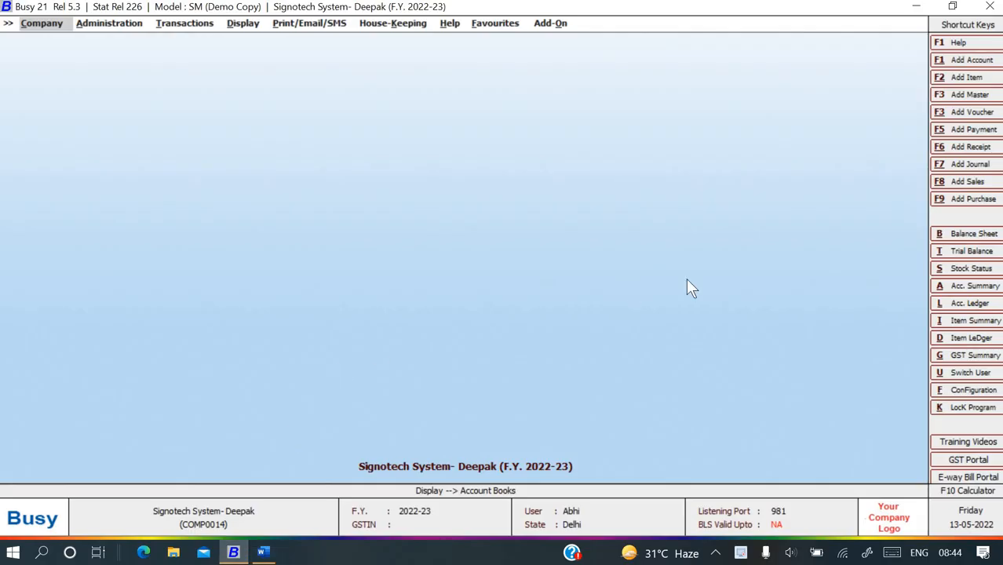
key(Right)
key(Return)
key(Down)
key(Return)
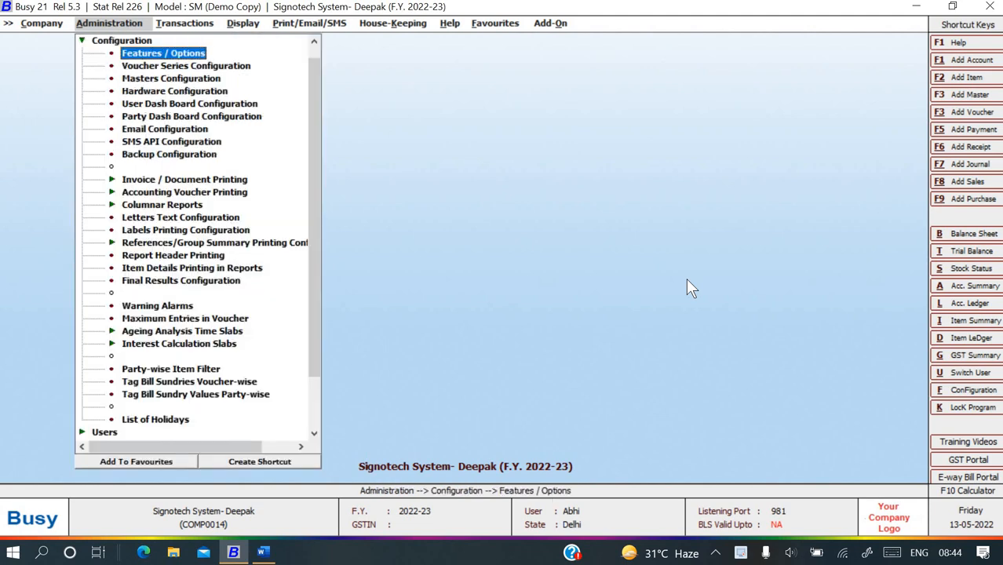
key(Return)
key(Down)
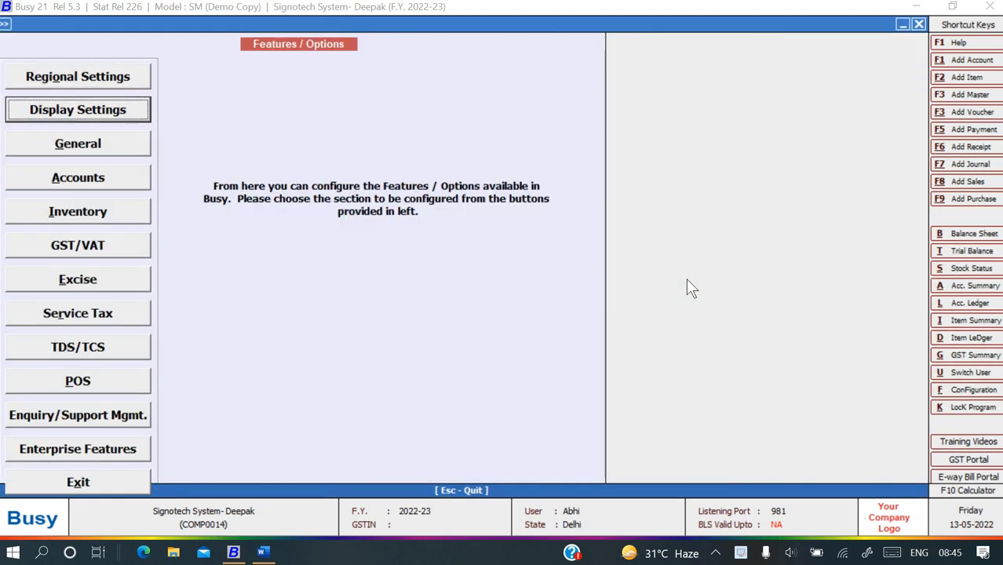
key(Down)
key(Down)
key(Down)
key(Down)
key(Down)
key(Up)
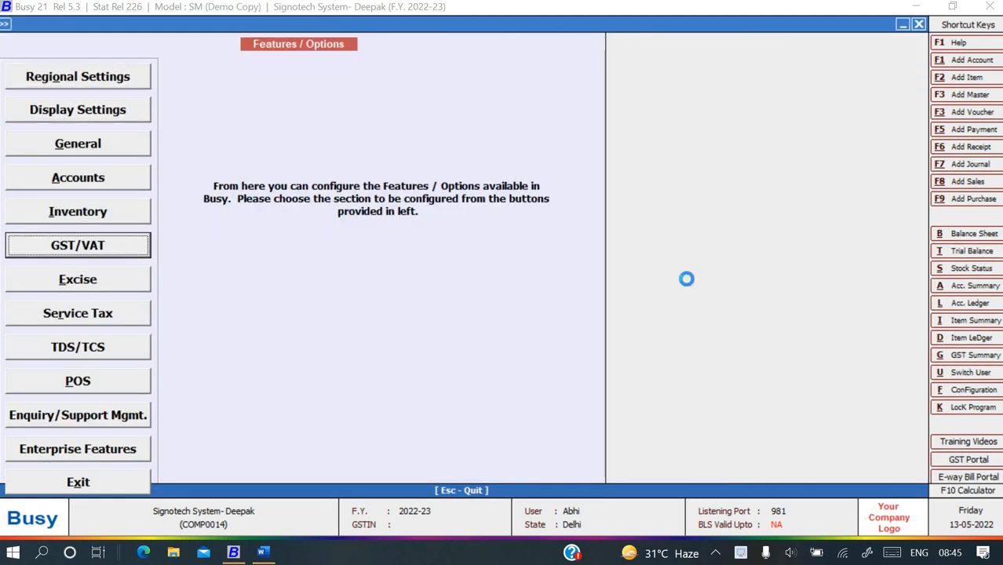
key(Return)
key(Return)
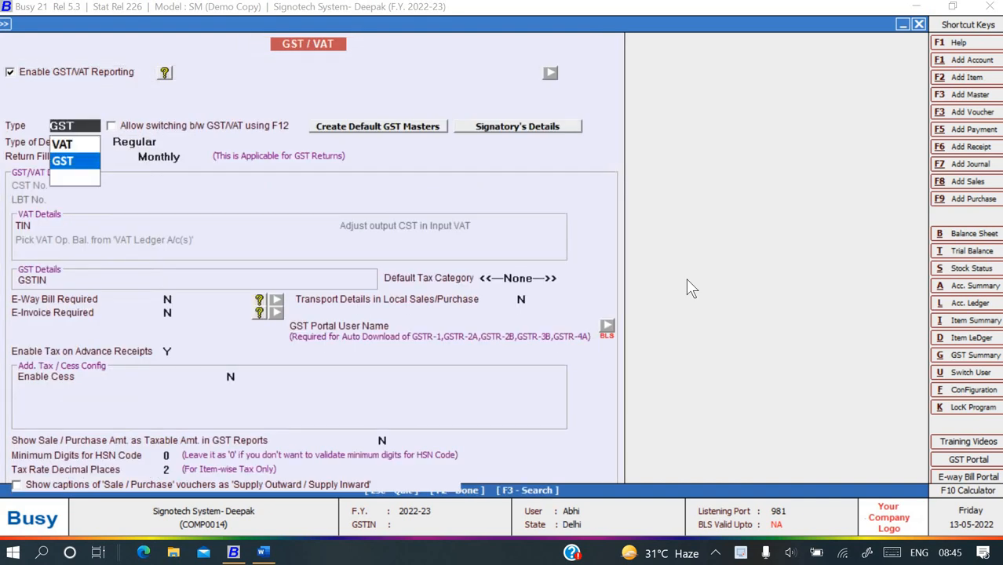
key(Return)
key(Return)
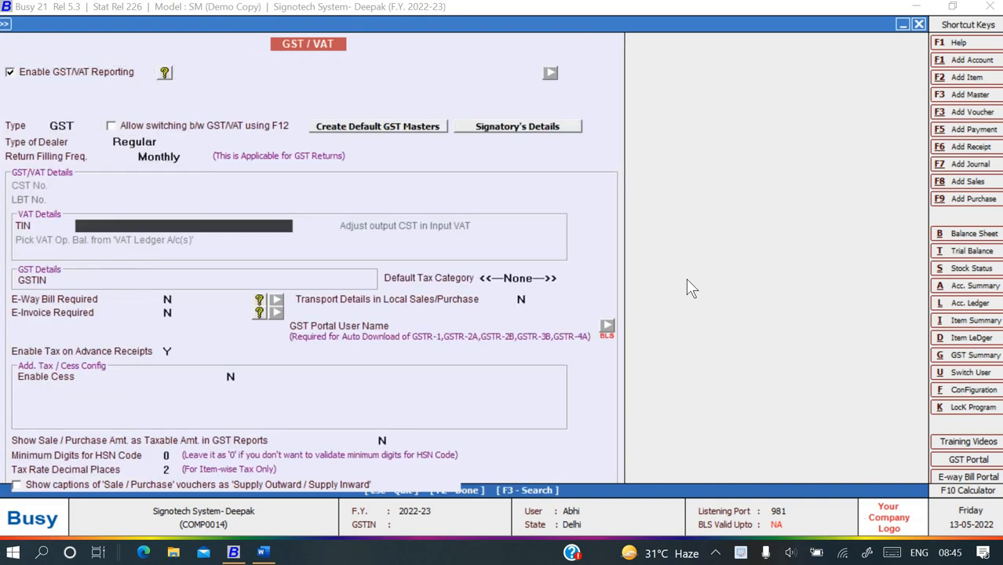
key(Return)
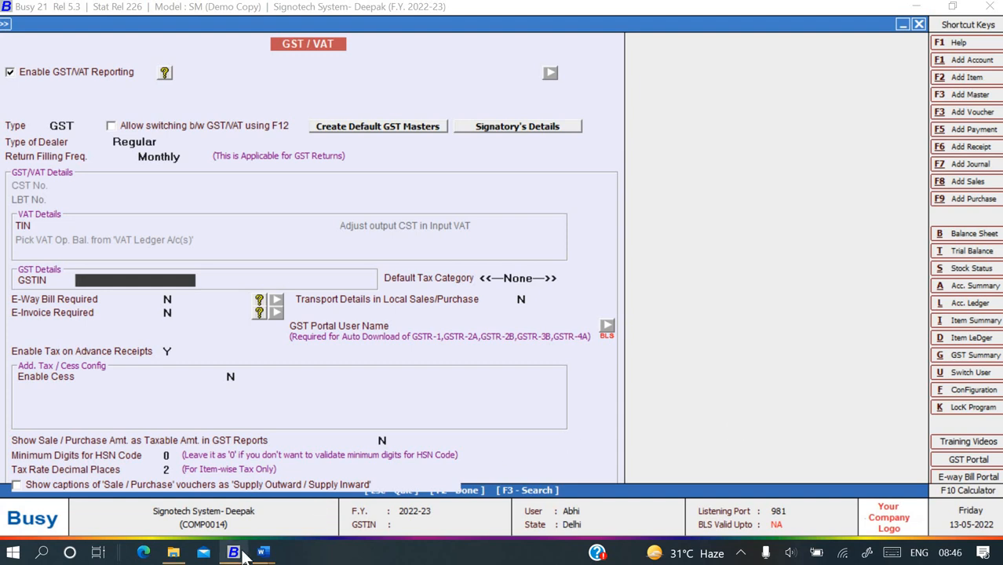
Enter the company's GSTIN, copying it from the Busy book reference
mouse_move(263, 553)
click(311, 531)
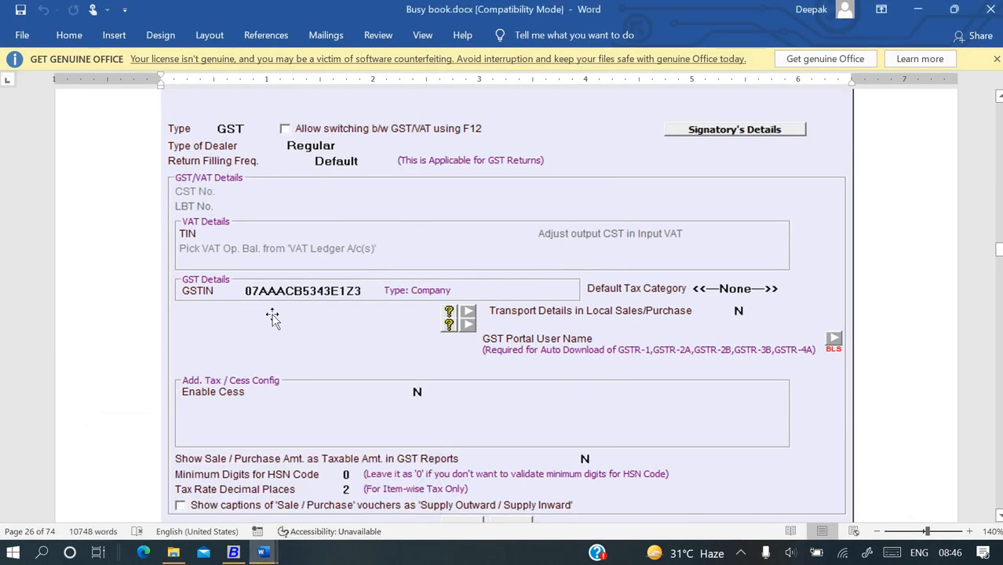
key(alt+Tab)
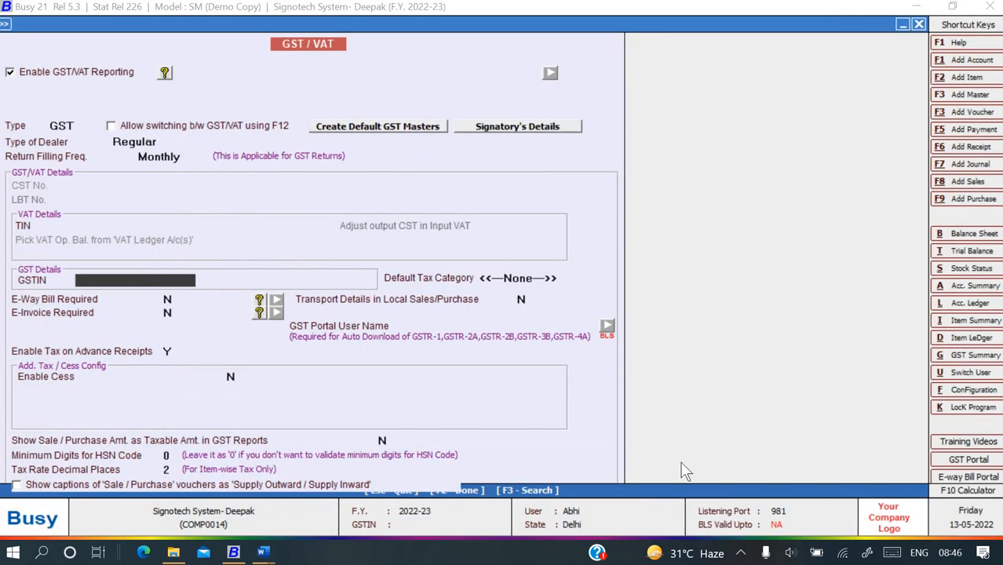
text(07AAAC)
key(alt+Tab)
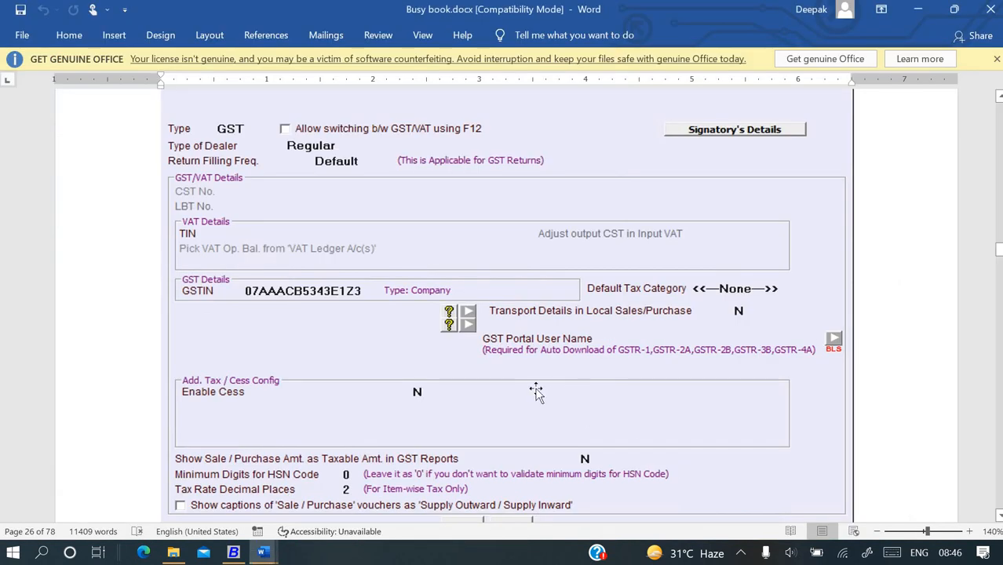
key(alt+Tab)
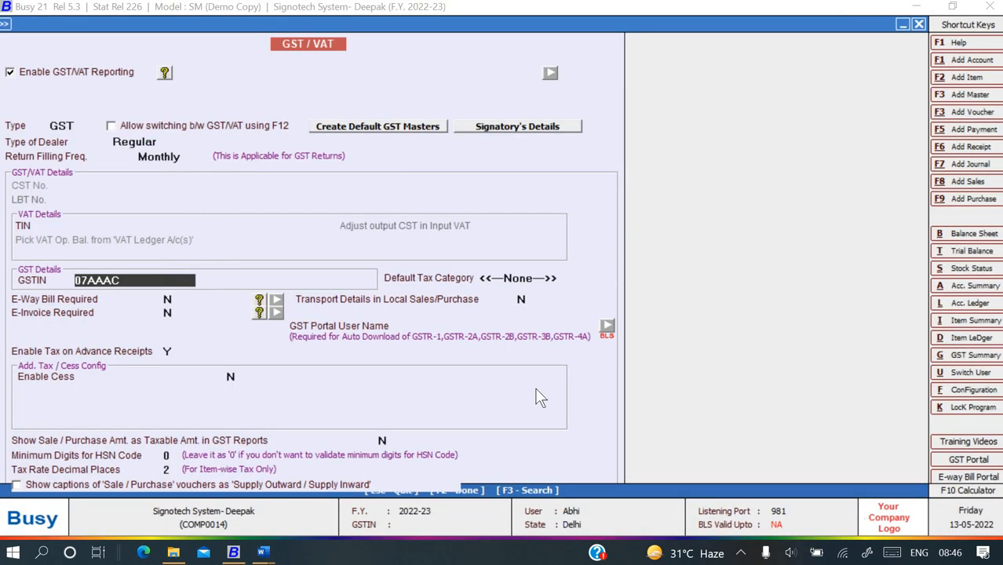
text(B5342)
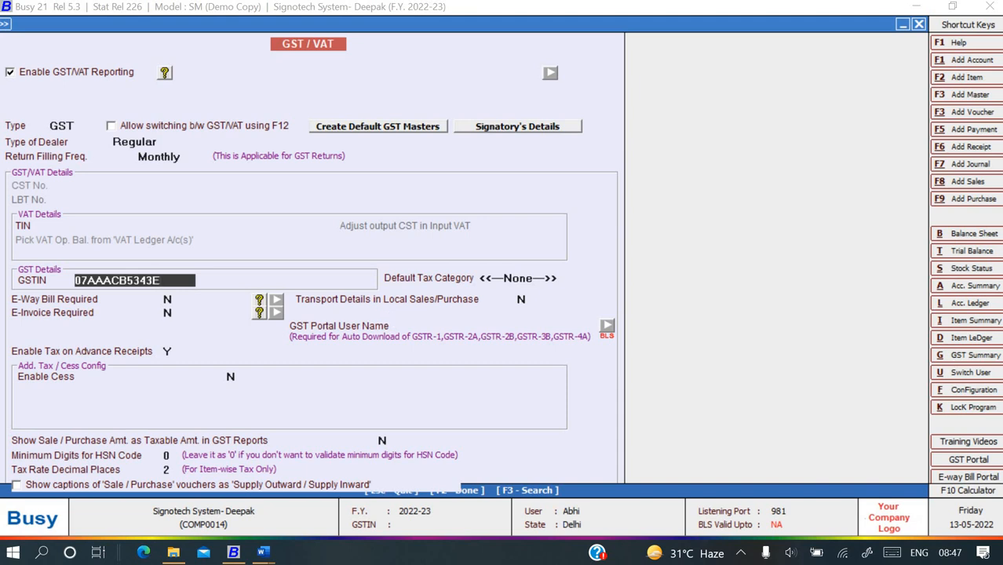
text(1Z3)
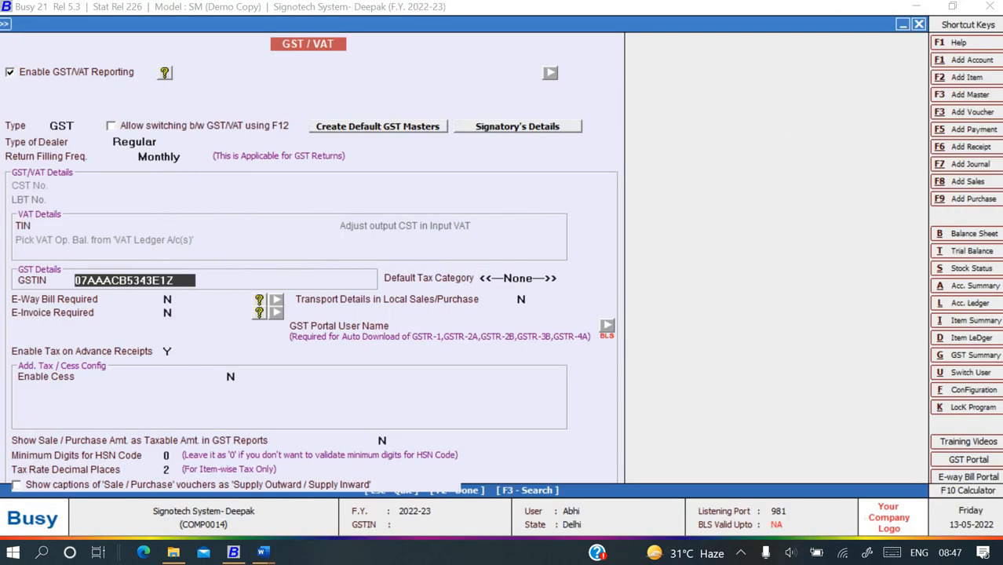
key(Return)
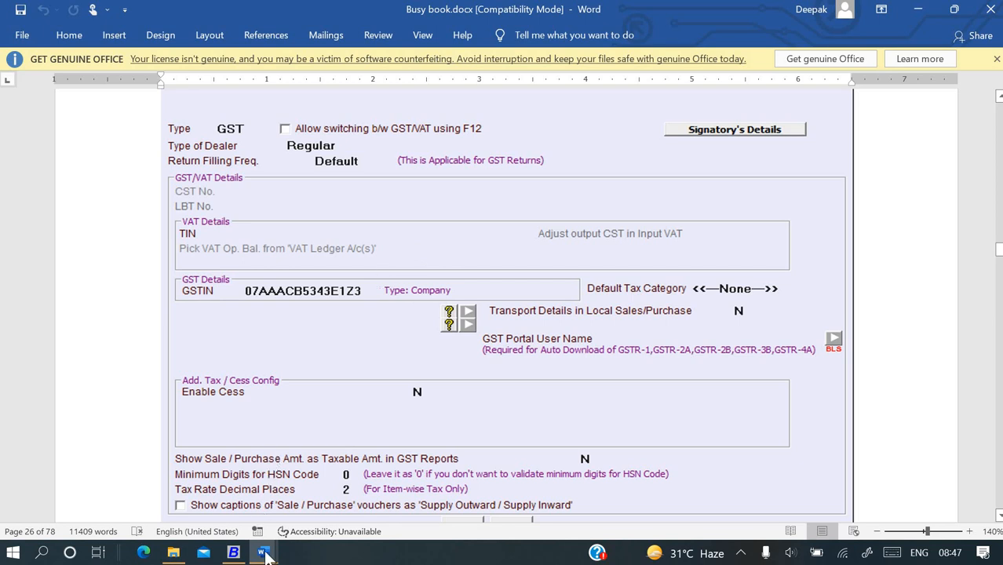
After checking the assignment, set the Default Tax Category to GST 18%
mouse_move(262, 552)
click(244, 519)
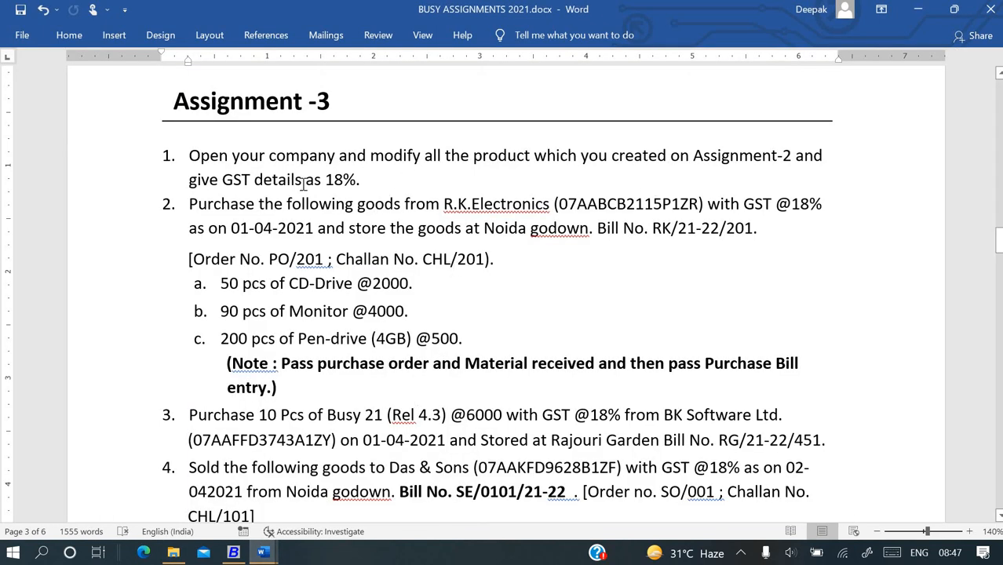
key(alt+Tab)
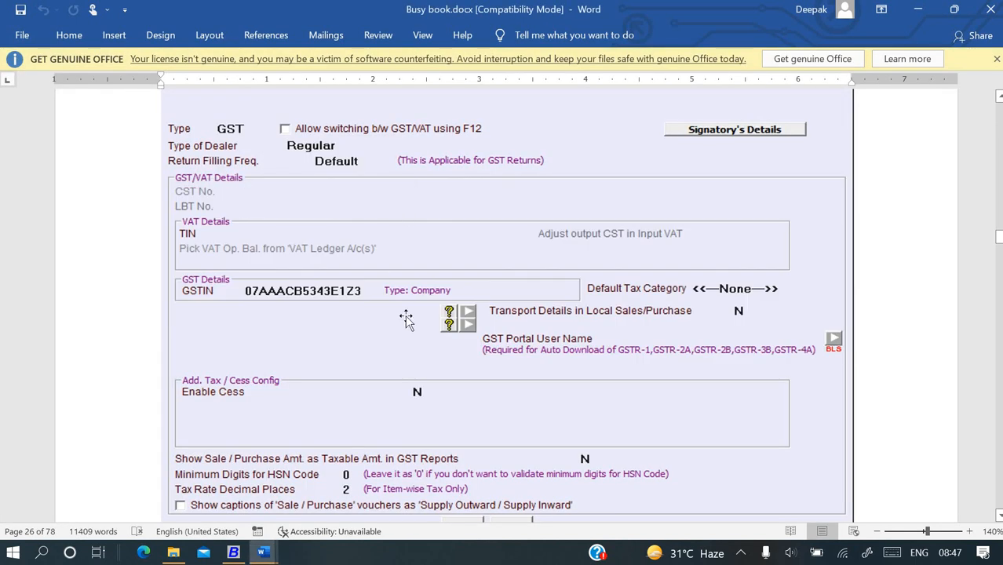
key(alt+Tab)
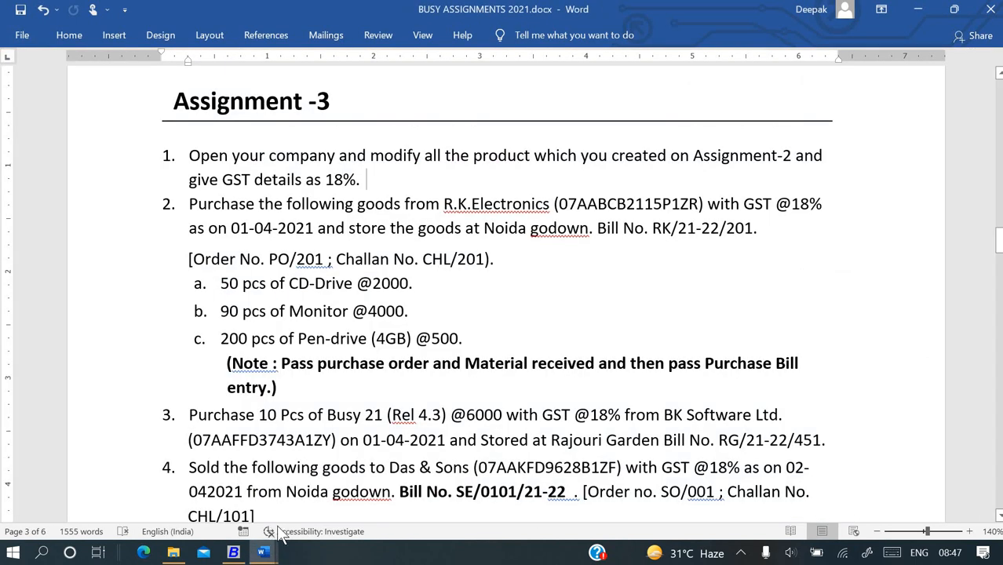
click(234, 553)
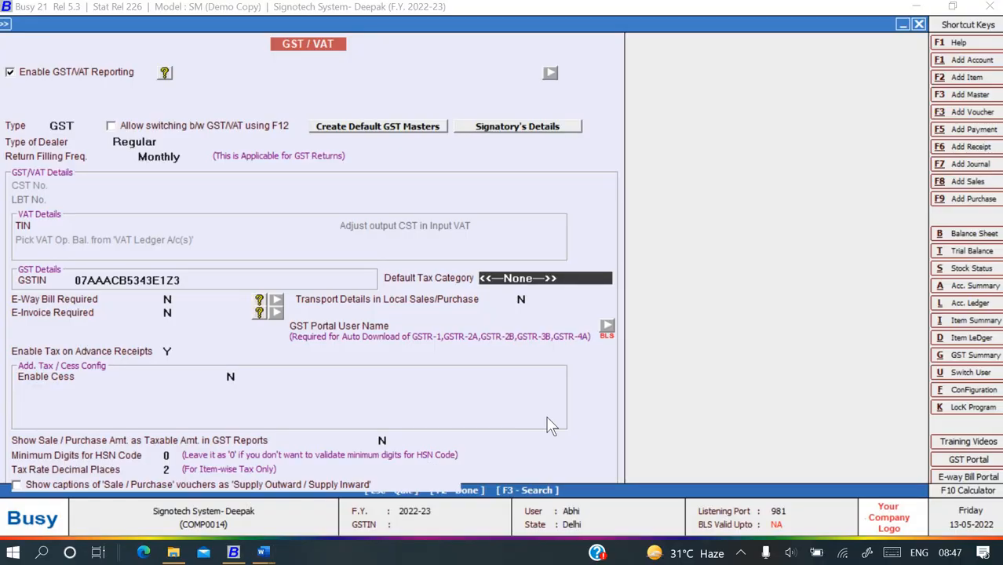
key(Down)
key(Down)
key(Down)
key(Down)
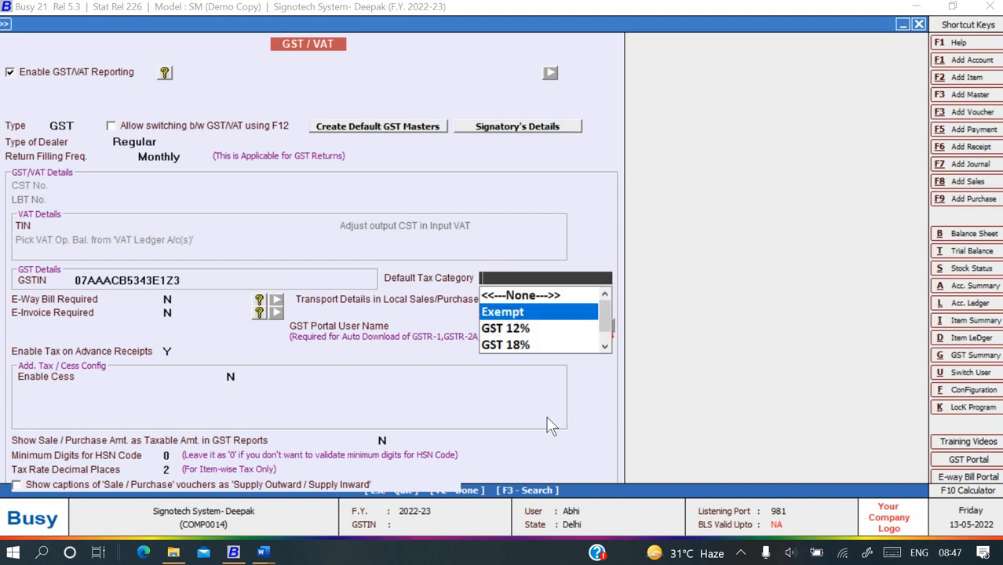
key(Return)
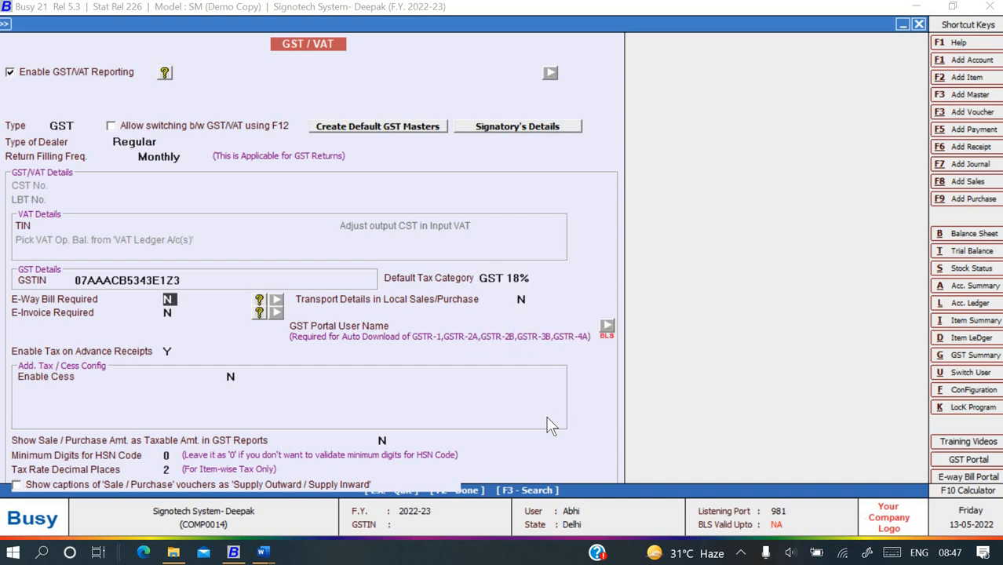
Skip the e-way bill and portal fields and save the GST settings
key(Return)
key(Return)
key(Return)
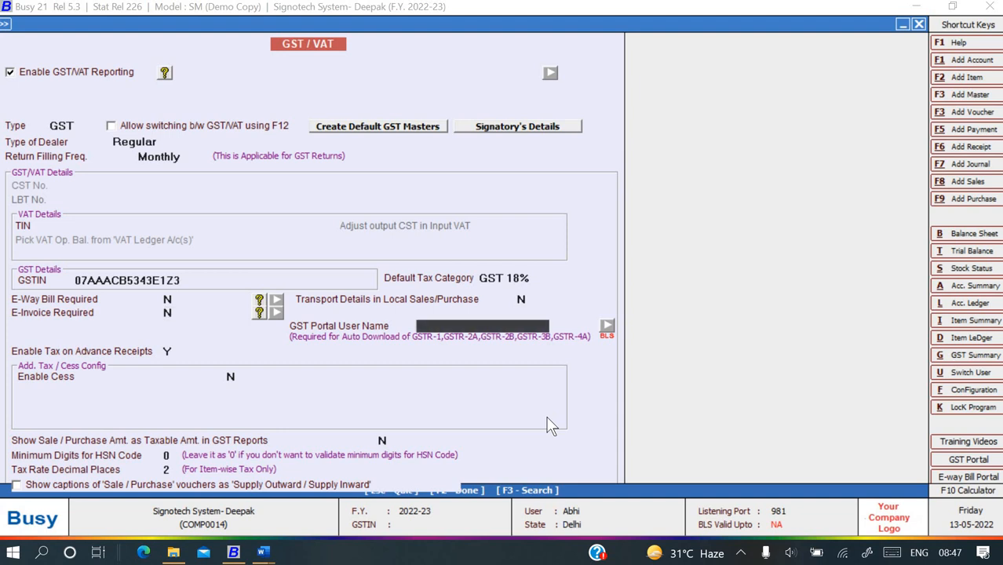
key(Return)
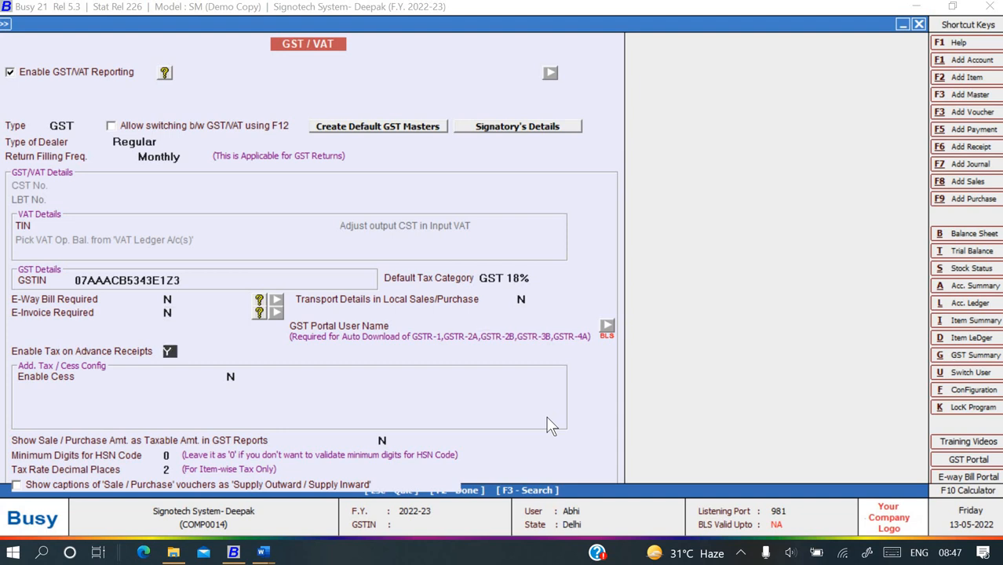
key(F2)
key(Return)
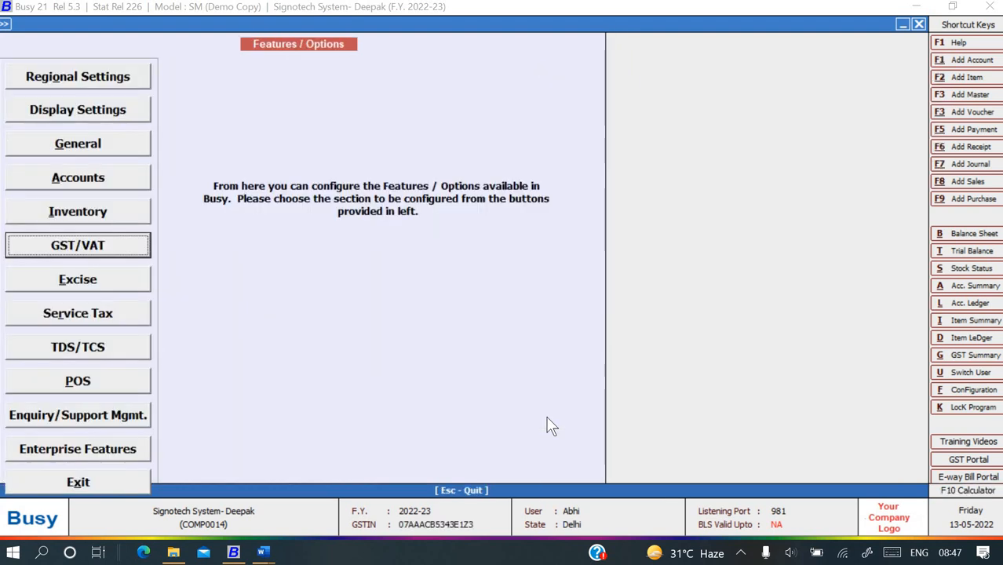
key(Escape)
key(Escape)
key(Escape)
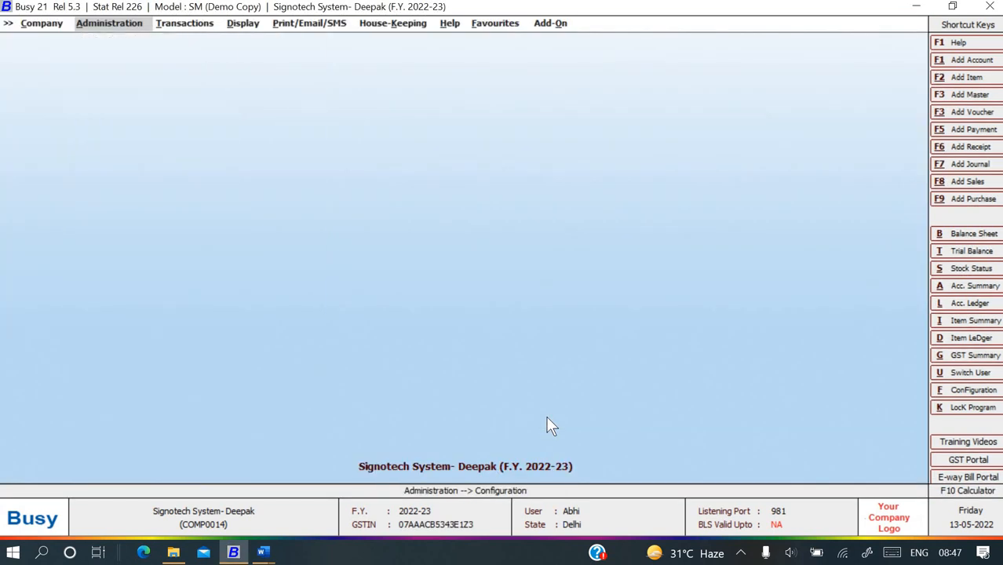
Open the Item Modify list under Administration > Masters
key(Return)
key(Up)
key(Return)
key(Down)
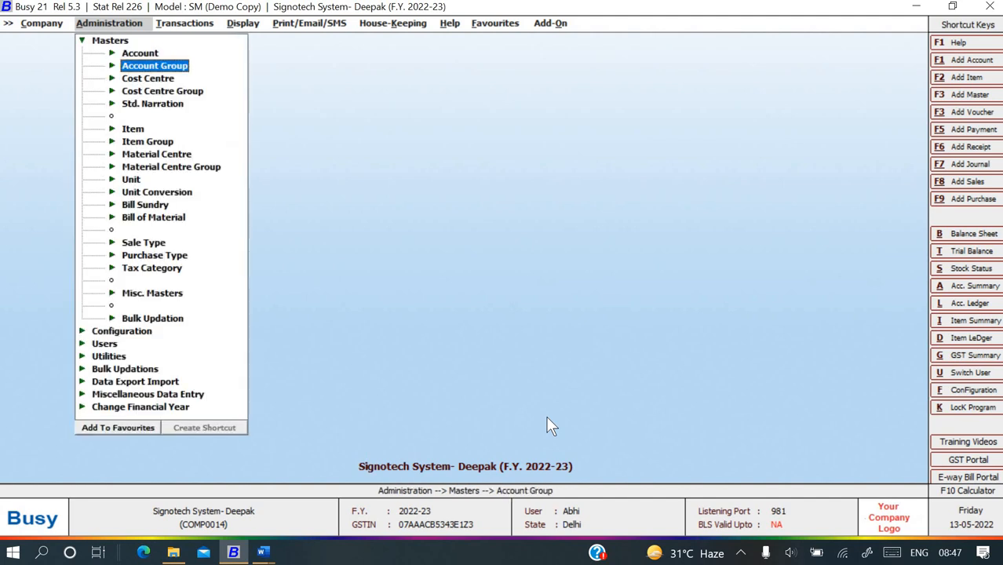
key(Down)
key(Down)
key(Down)
key(Down)
key(Return)
key(Down)
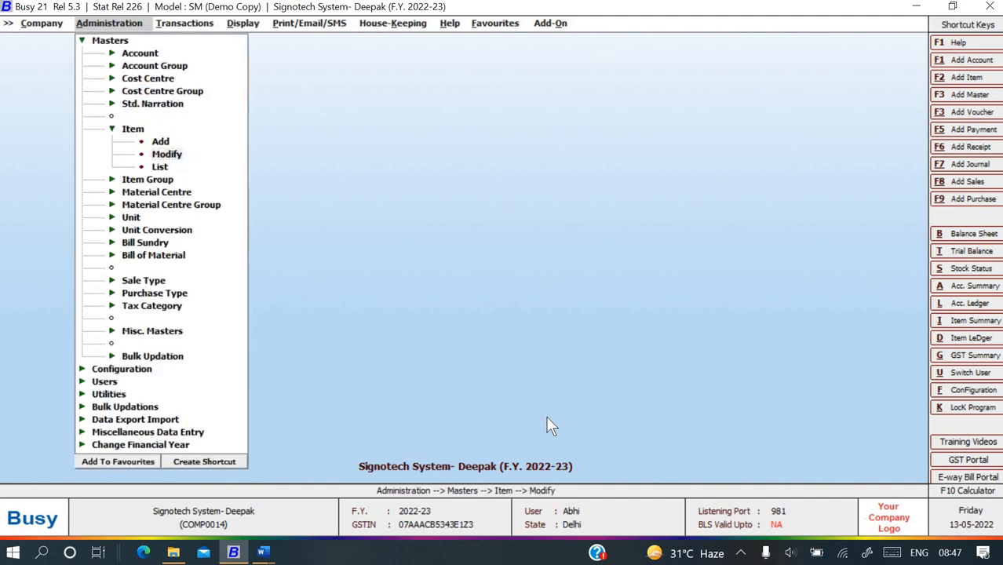
key(Return)
Save BUSY 21 (REL 4.3) with tax category GST 18% and HSN/SAC 8471
key(Return)
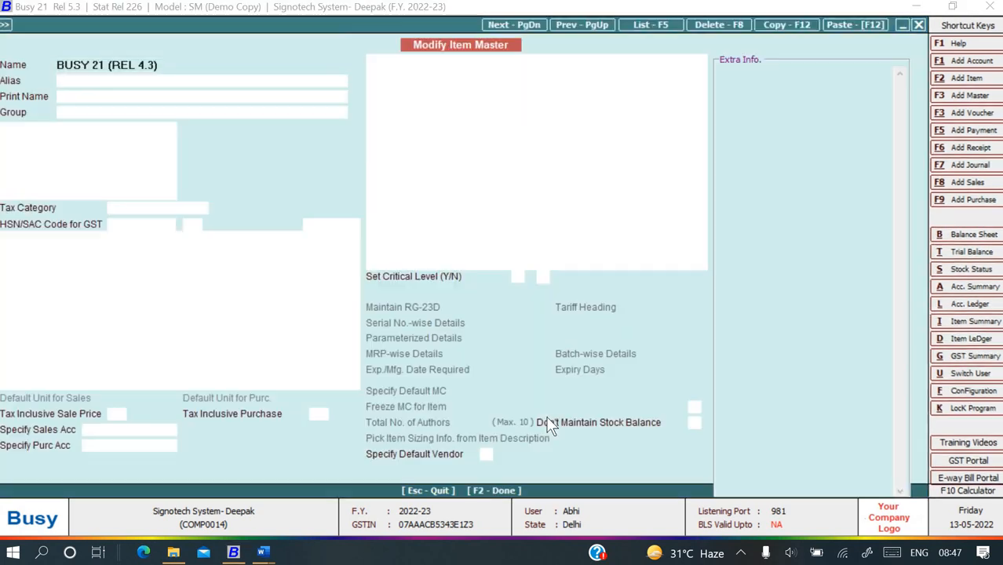
key(Return)
key(Return)
key(Return)
key(Return)
key(Return)
key(Return)
key(Return)
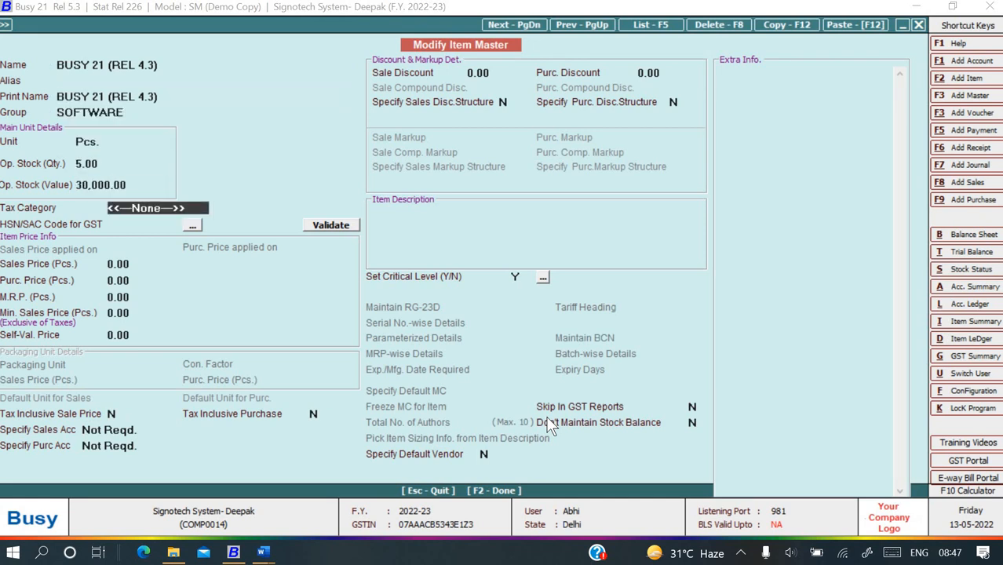
text(g)
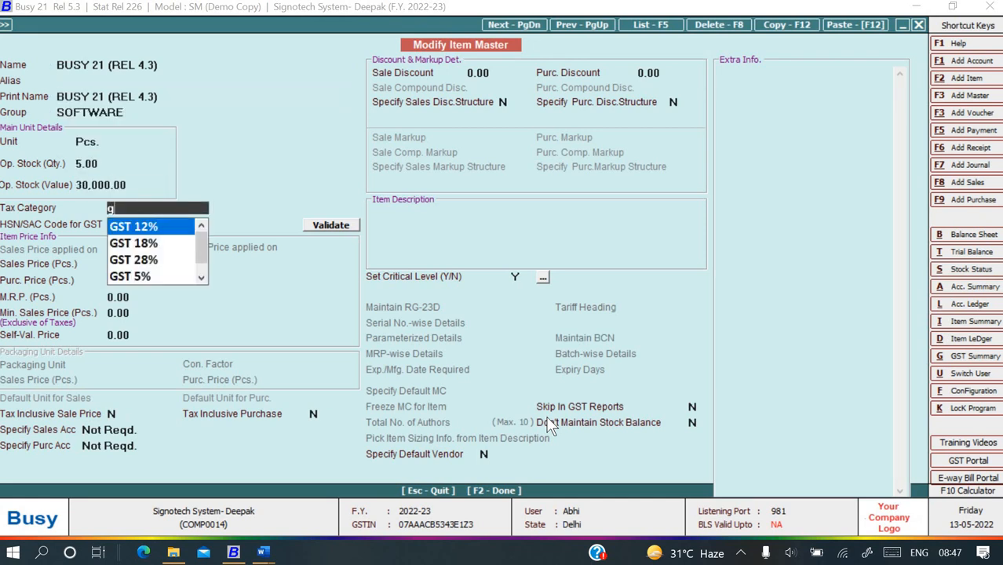
key(Return)
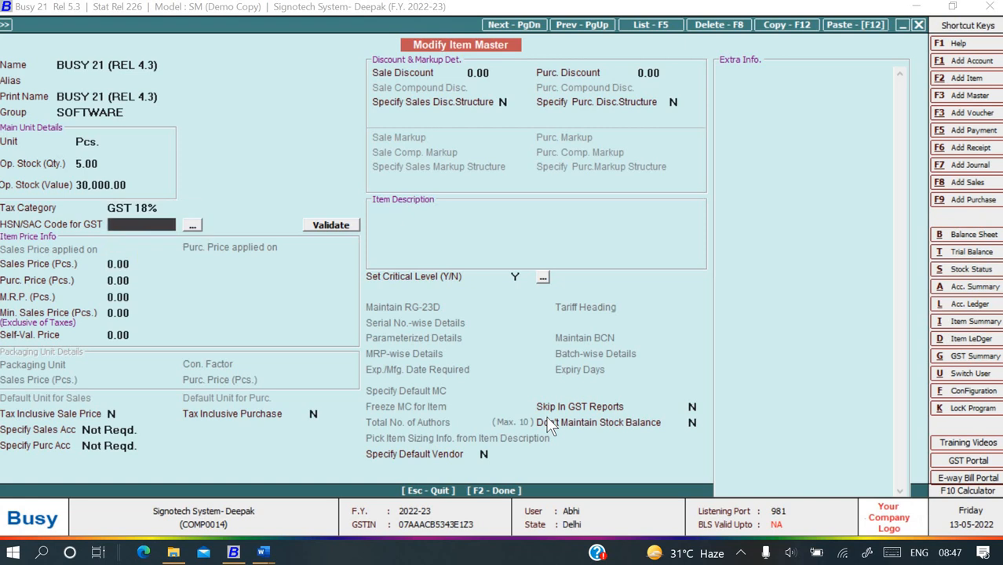
key(alt+Tab)
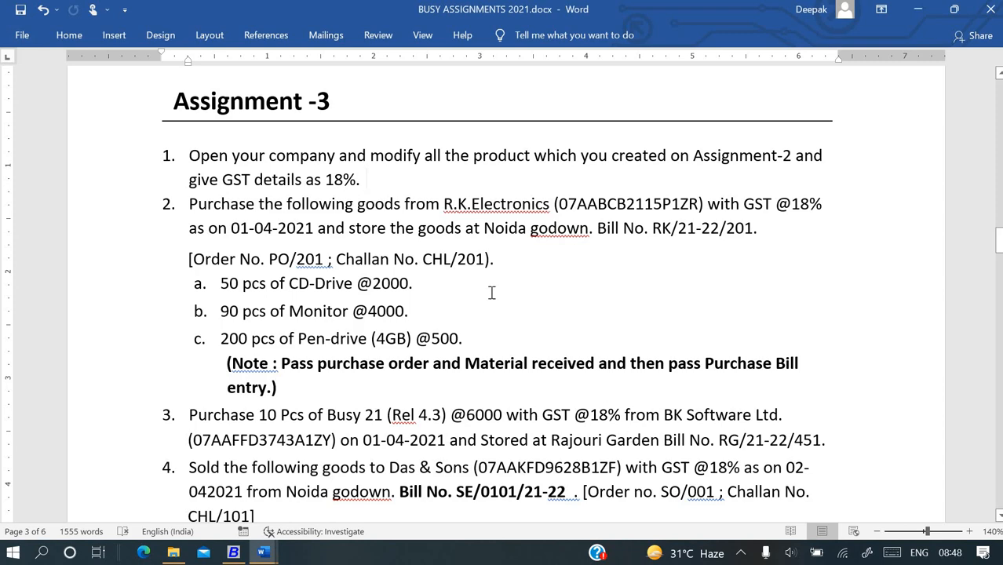
key(alt+Tab)
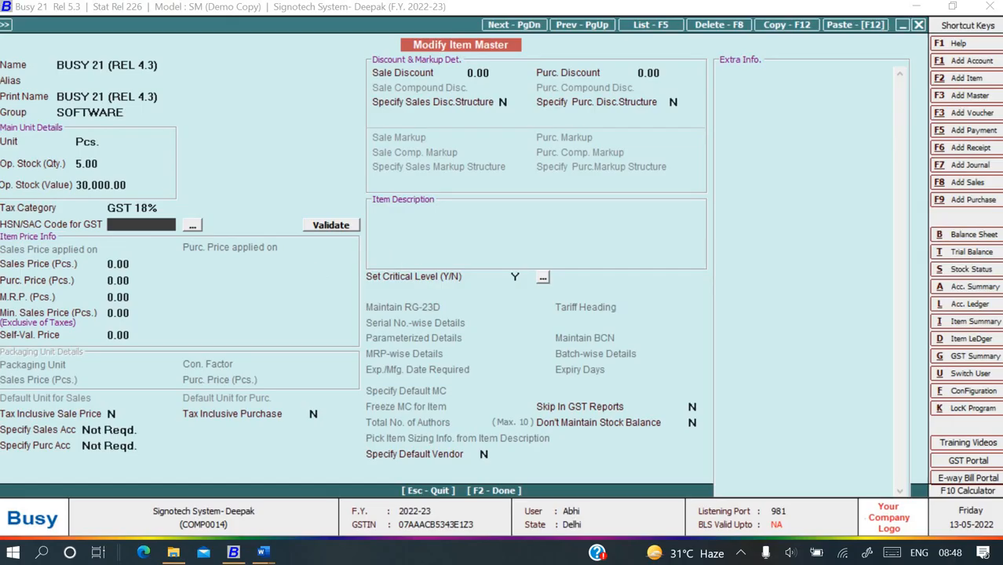
text(8471)
key(Return)
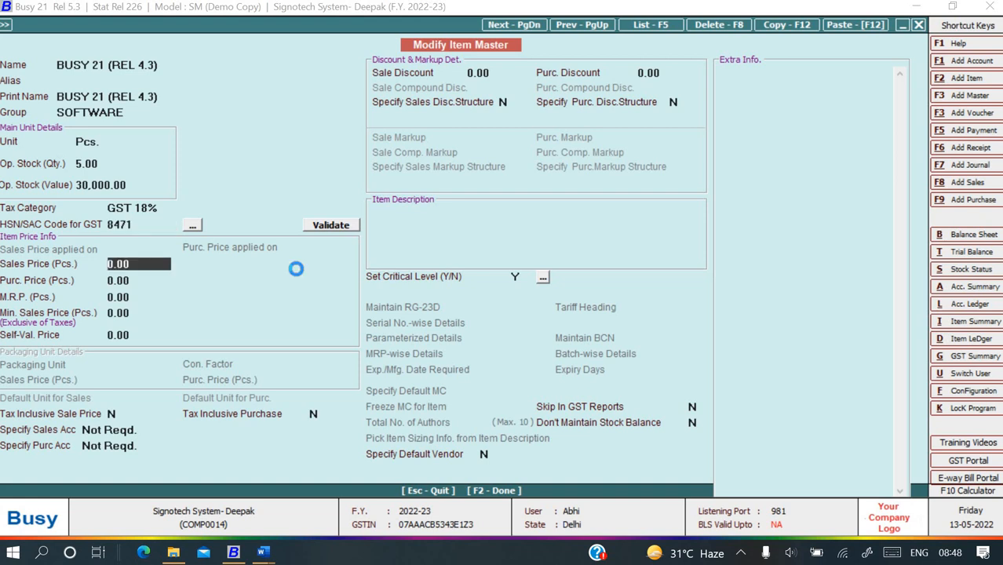
key(F2)
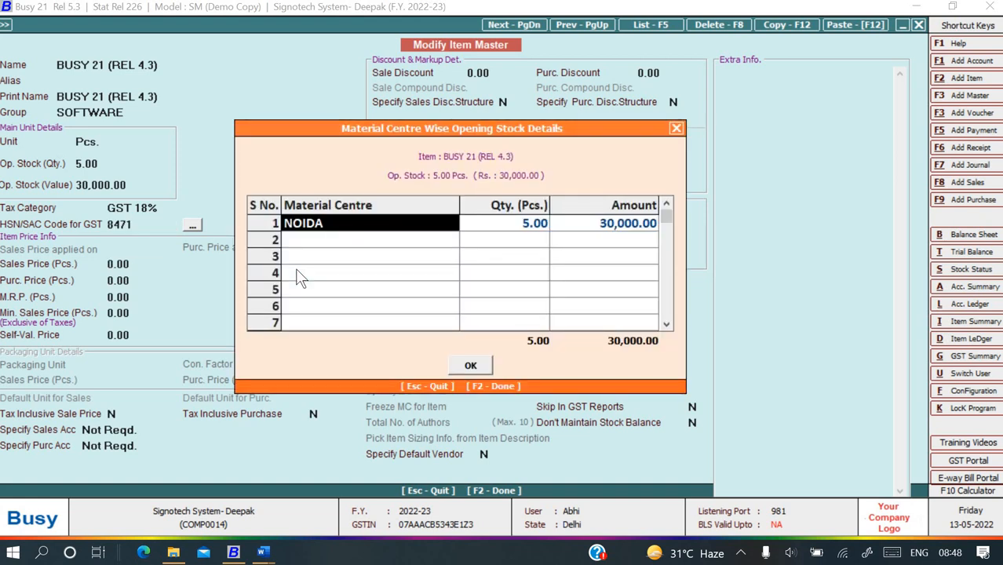
key(F2)
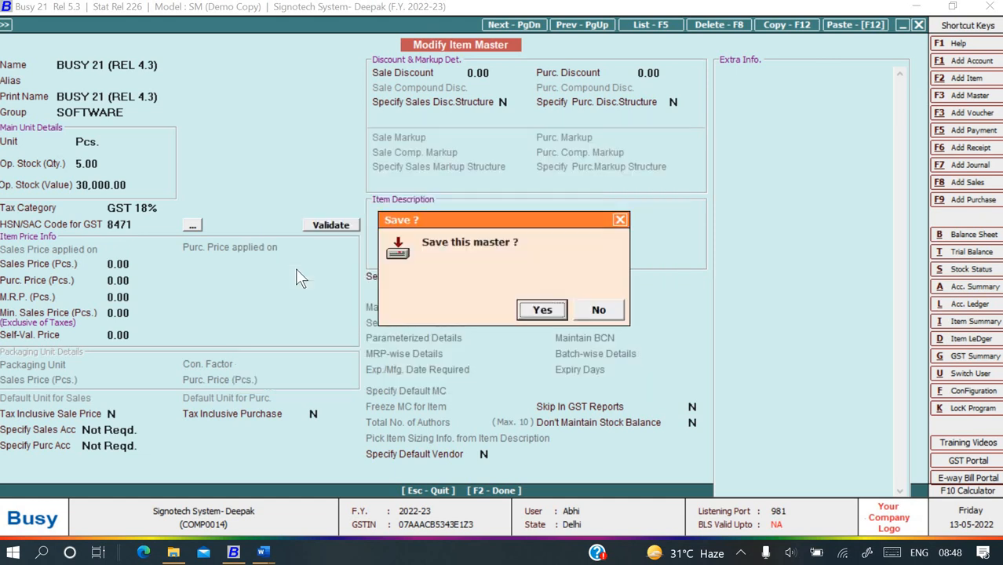
key(Return)
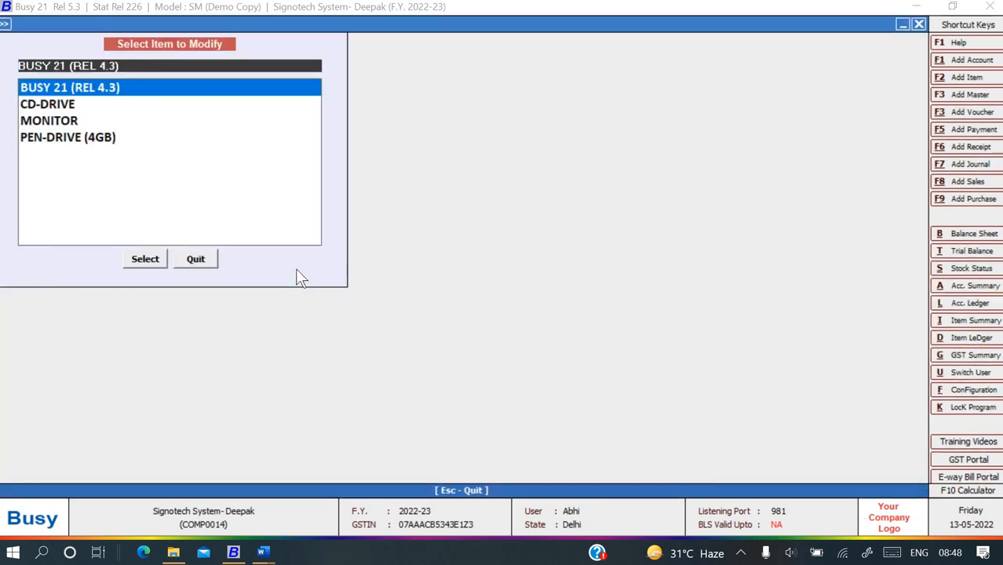
Save CD-DRIVE with tax category GST 18% and HSN/SAC 8471
key(Down)
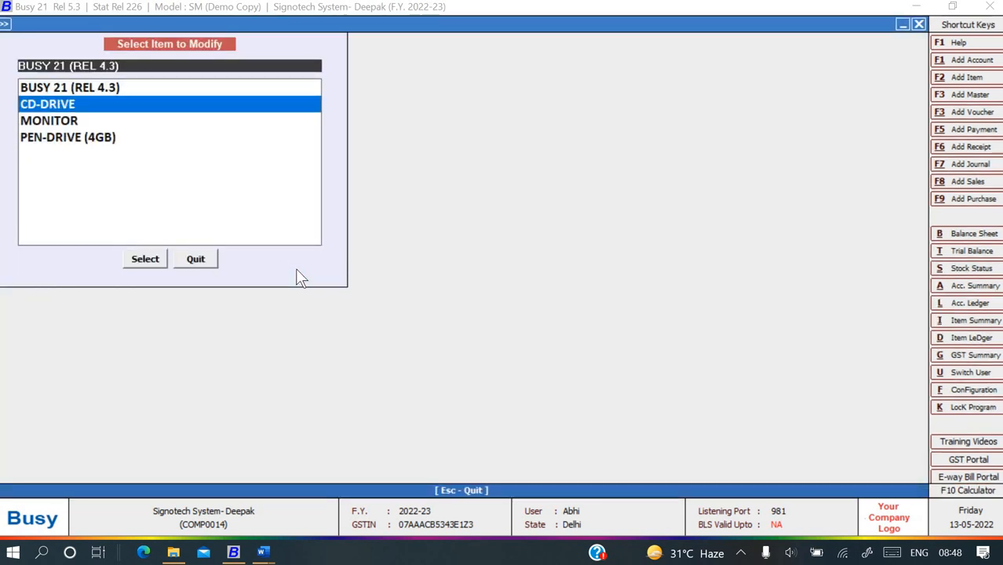
key(Return)
key(Return)
key(Return)
key(Return)
key(Return)
key(Return)
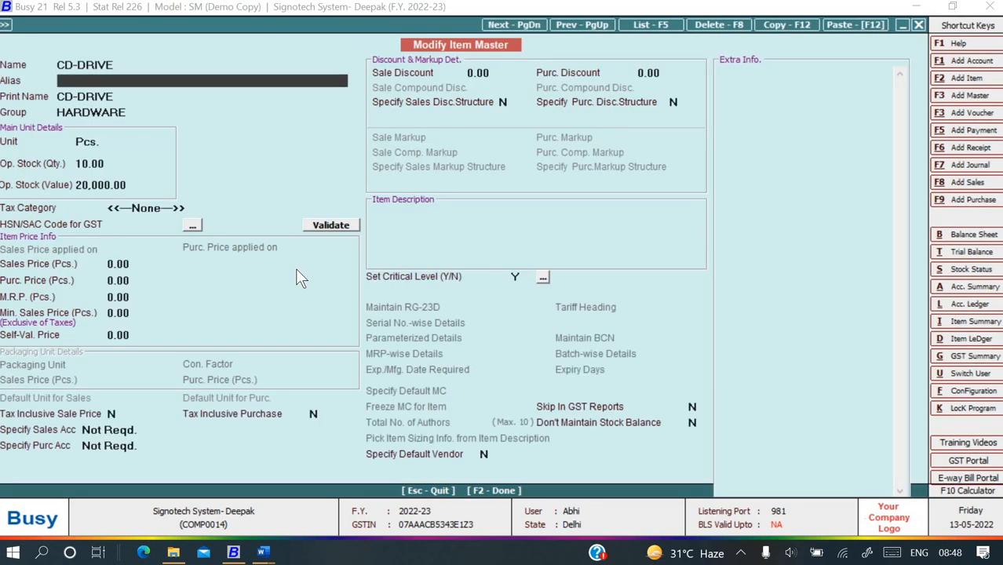
key(Return)
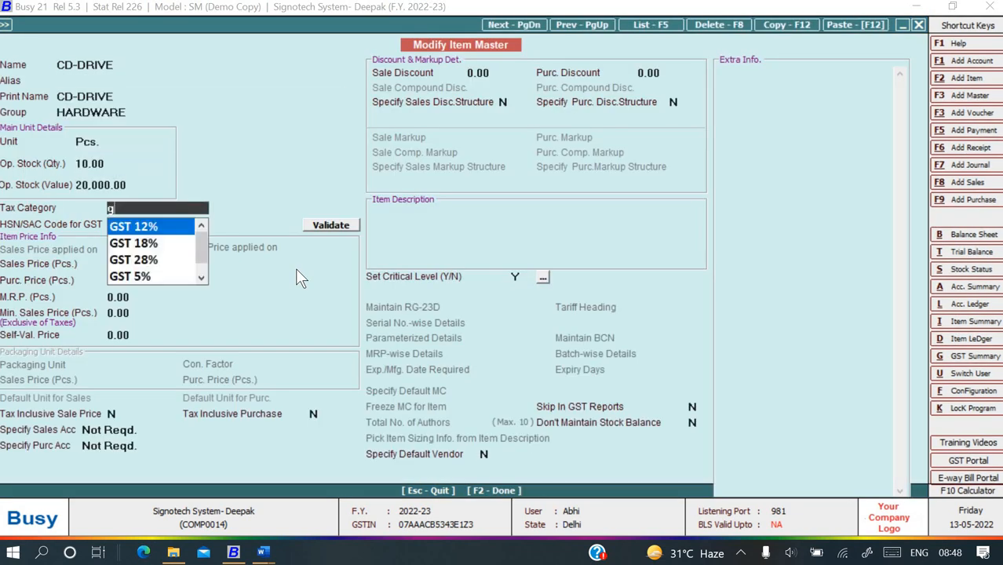
text(gs)
key(Return)
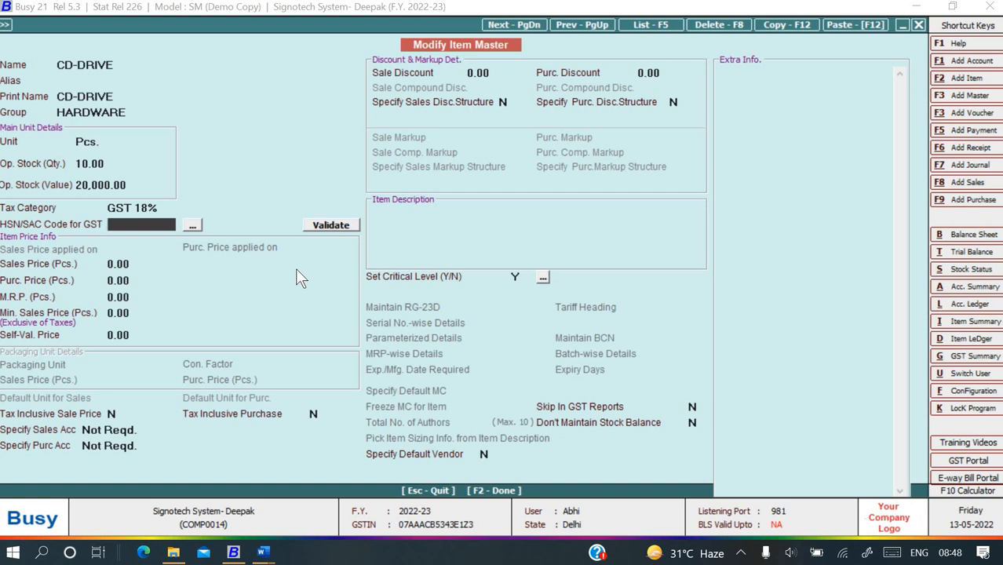
text(8471)
key(Return)
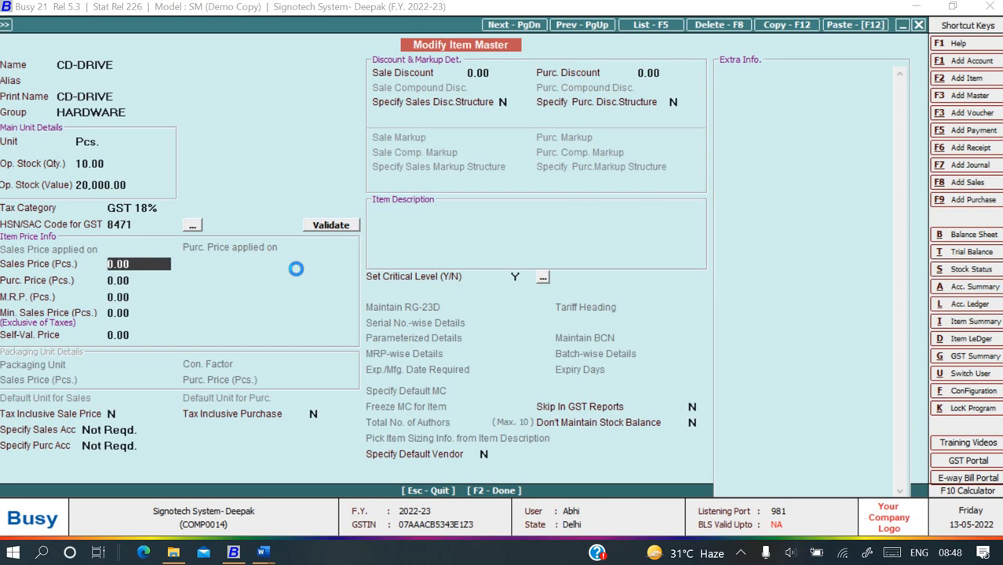
key(F2)
key(Return)
key(Return)
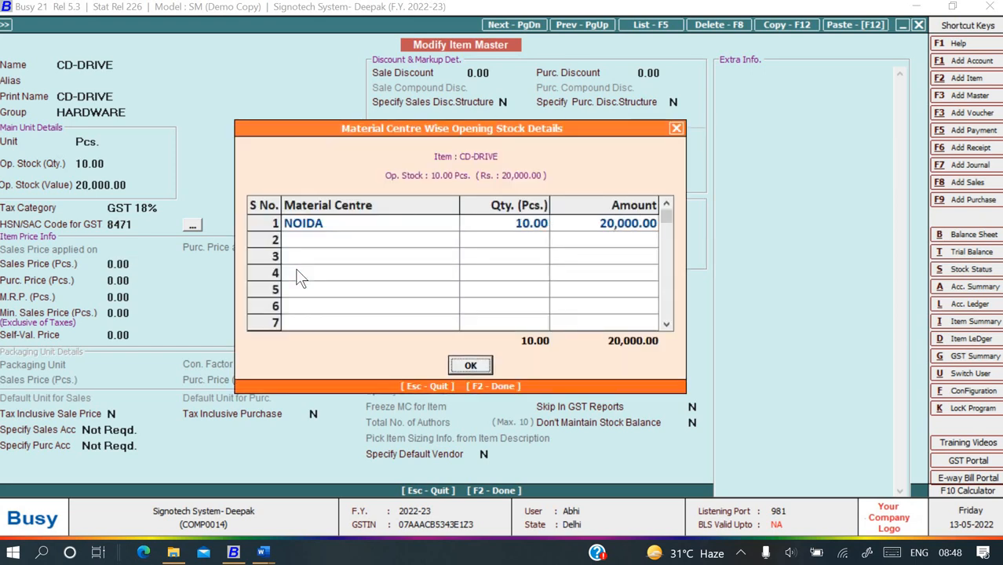
key(Return)
key(Return)
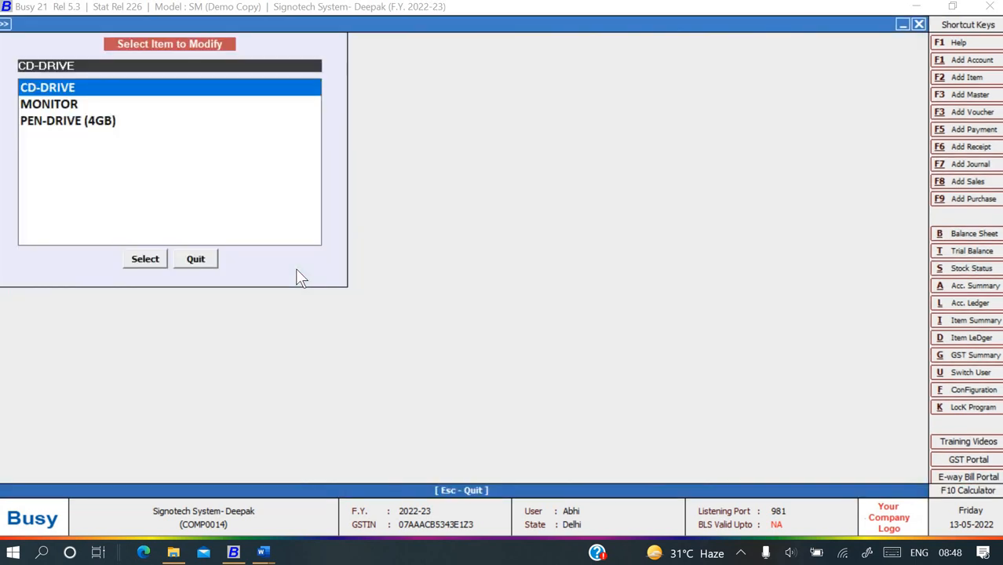
Save MONITOR with tax category GST 18% and HSN/SAC 8471
key(Down)
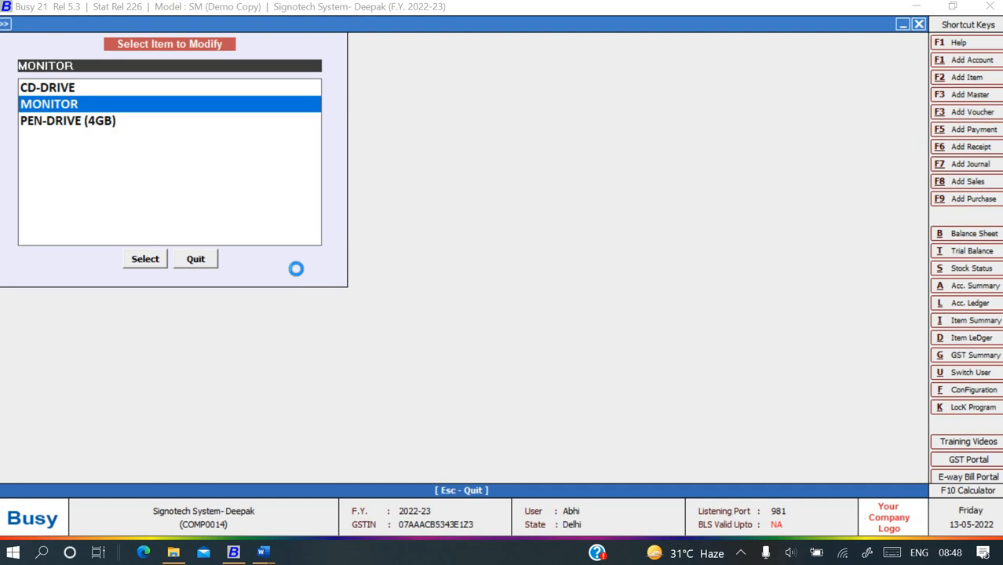
key(Return)
key(Return)
key(Return)
key(Return)
key(Return)
key(Return)
key(Return)
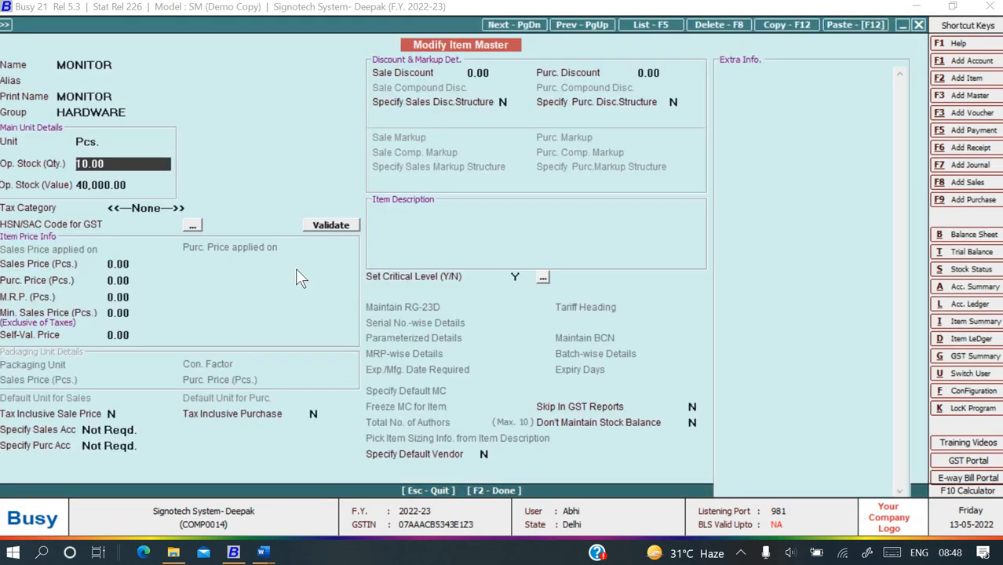
text(gs)
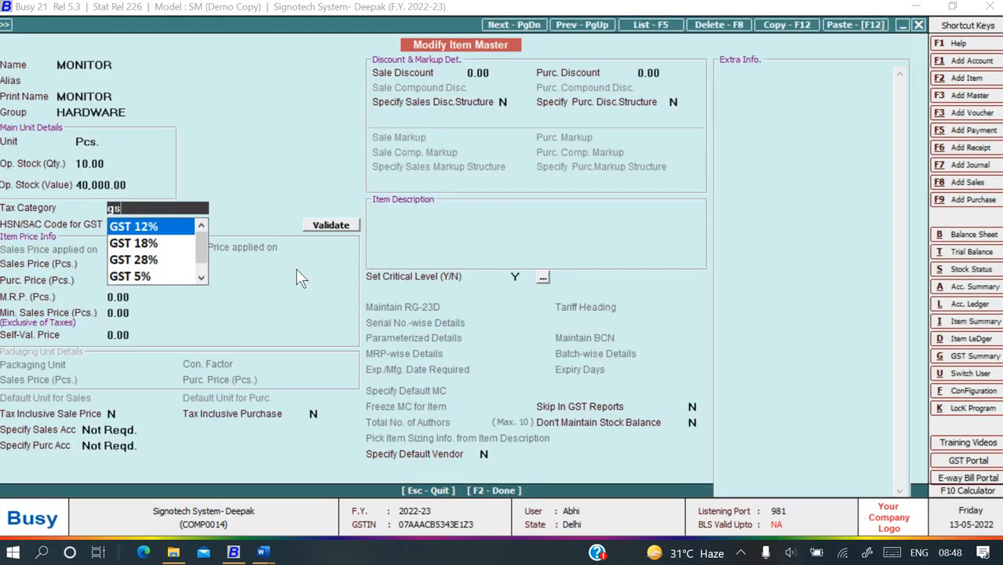
key(Down)
key(Return)
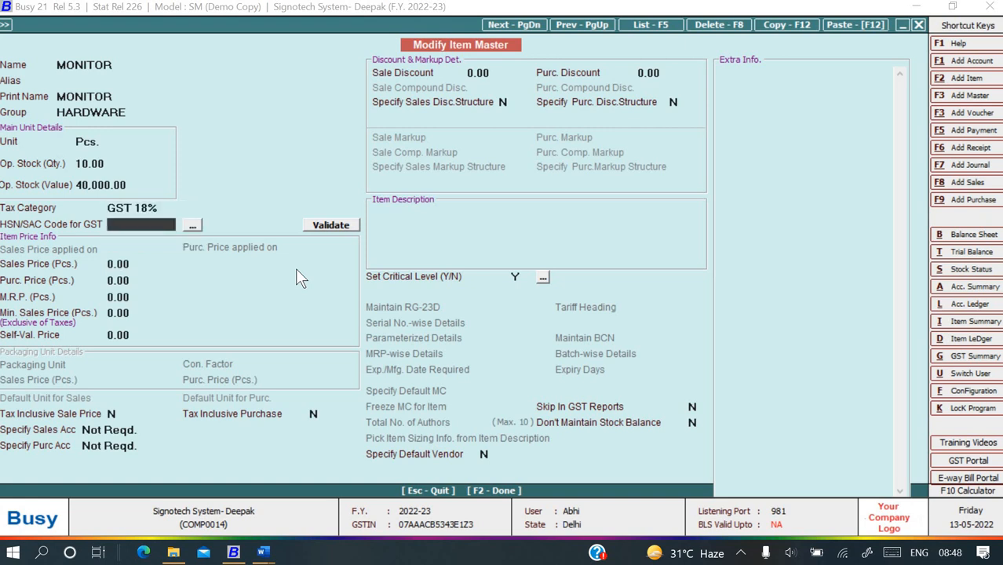
text(8471)
key(Return)
key(F2)
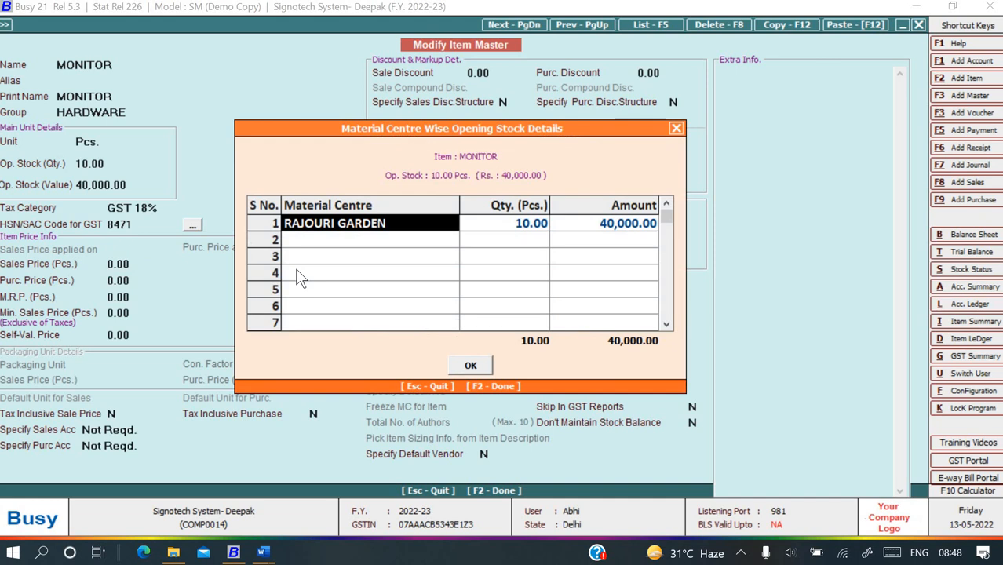
key(Return)
key(Return)
key(Return)
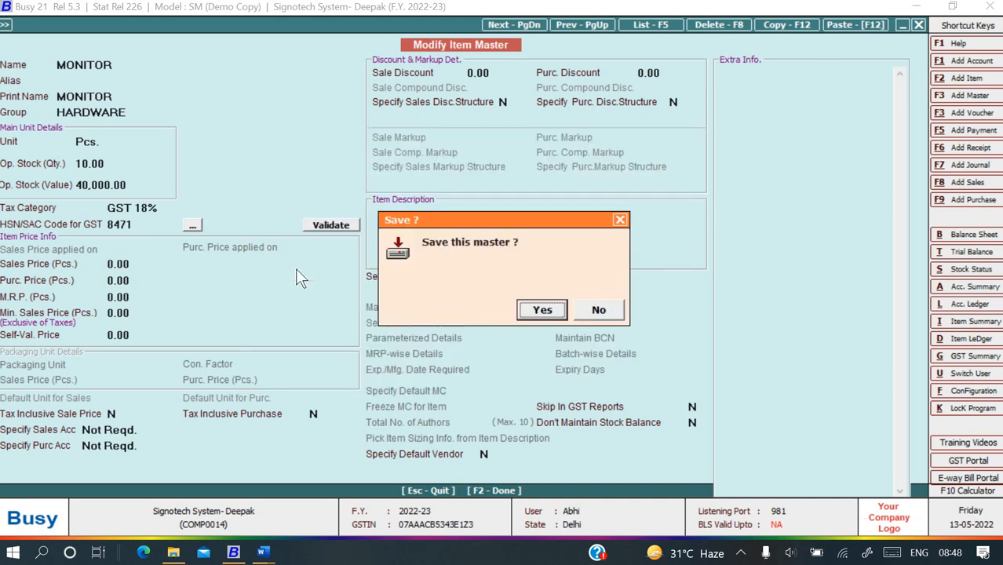
key(Return)
key(Down)
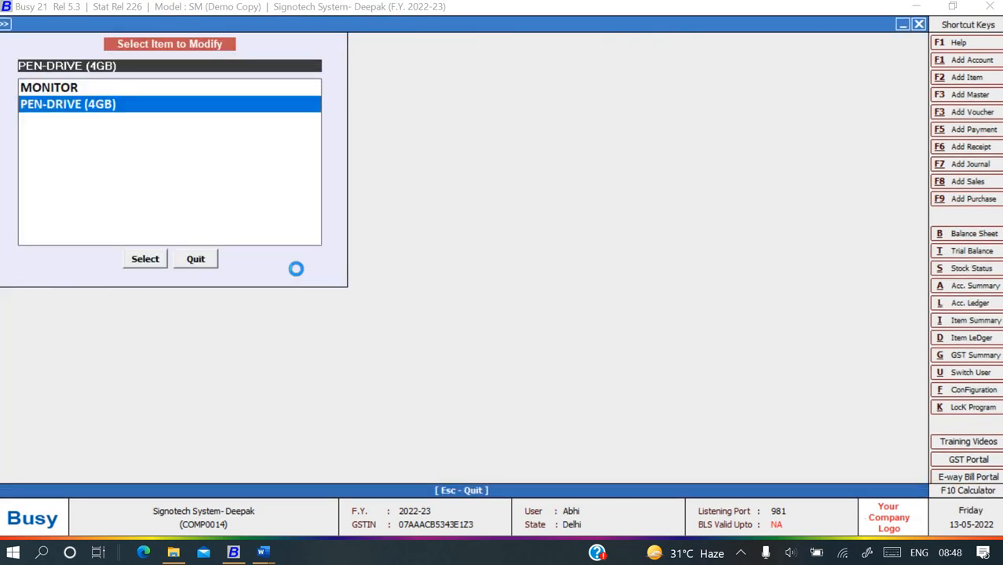
Save PEN-DRIVE (4GB) with tax category GST 18% and HSN/SAC 8471
key(Return)
key(Return)
key(Return)
key(Return)
key(Return)
key(Return)
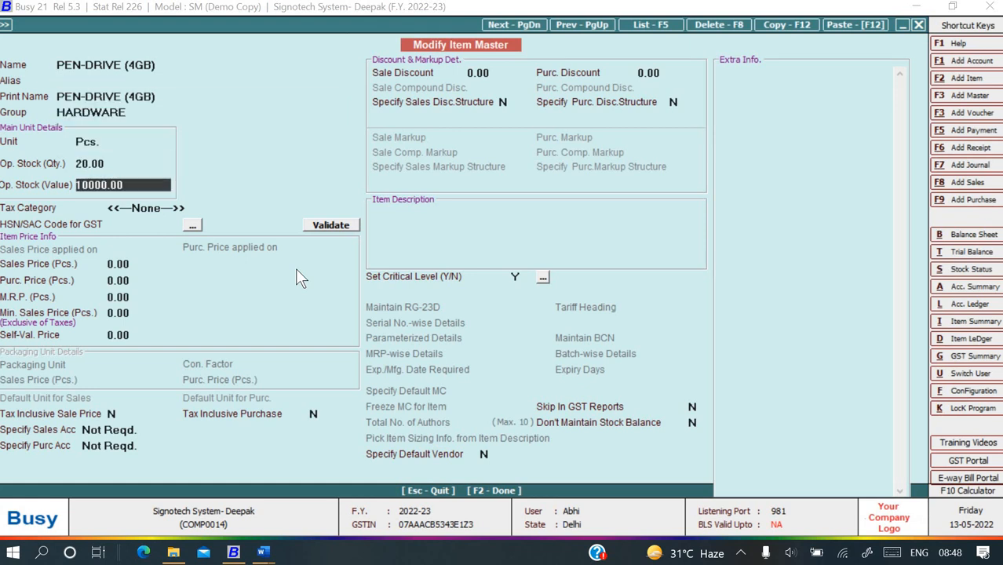
key(Down)
key(Down)
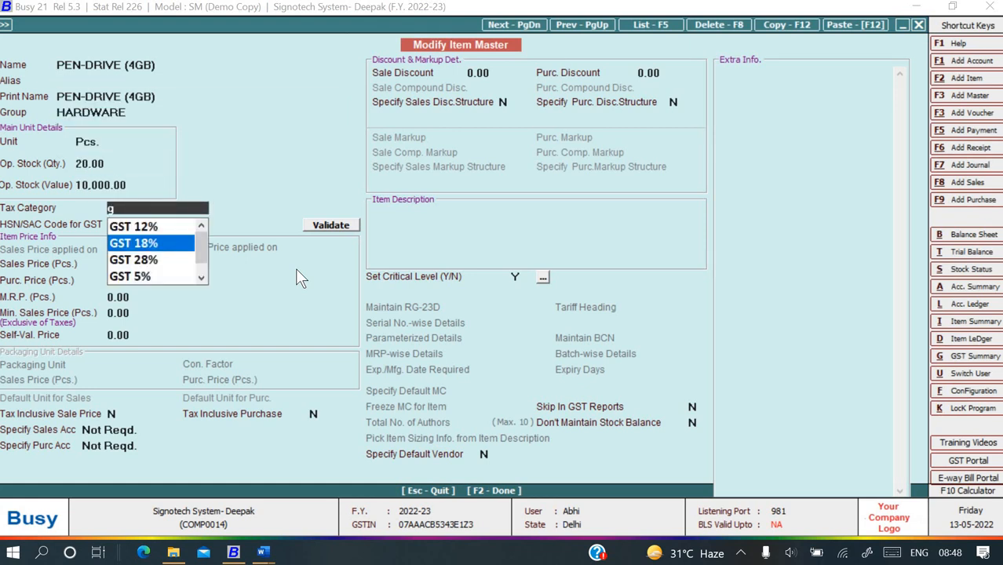
key(Return)
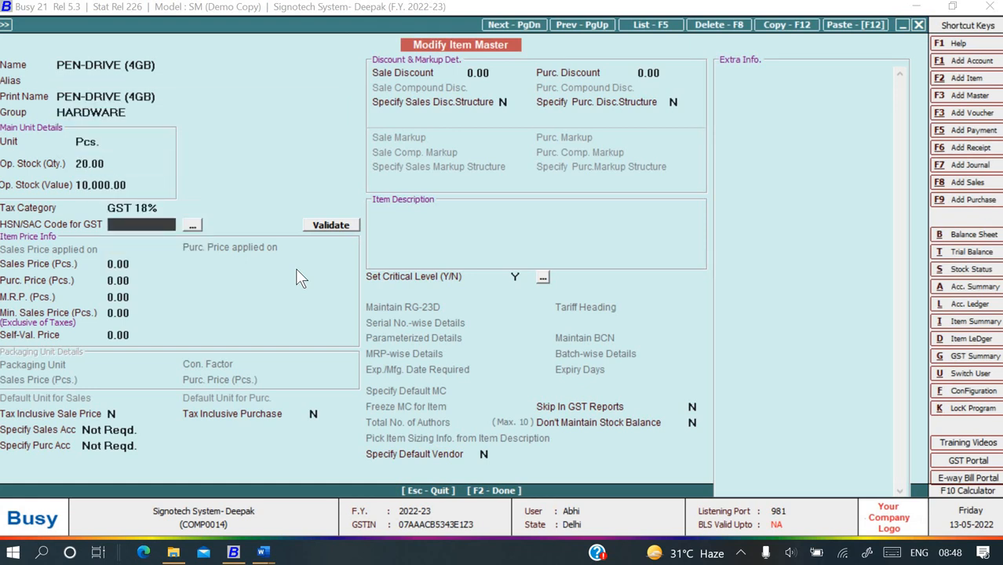
text(8471)
key(Return)
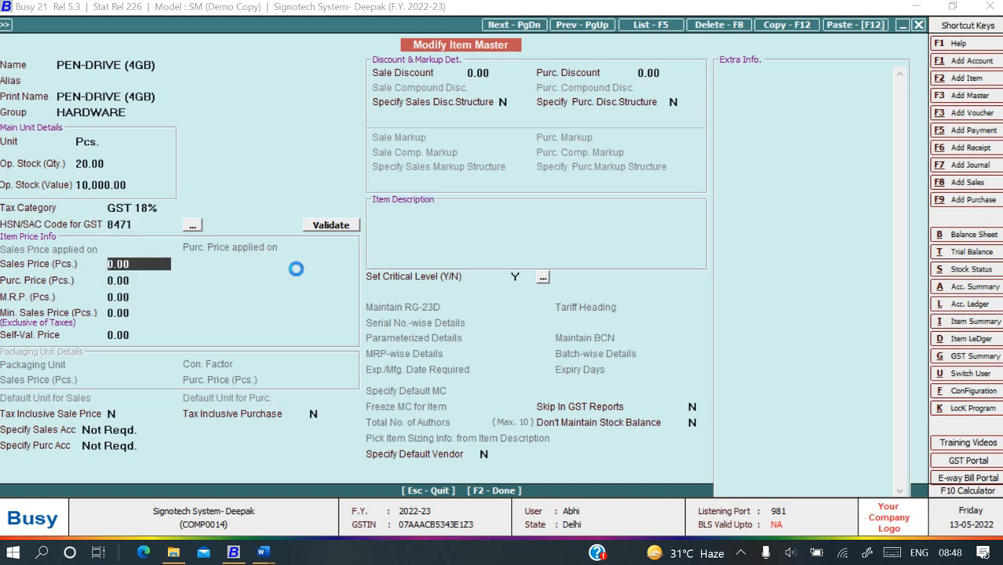
key(F2)
key(Return)
key(F2)
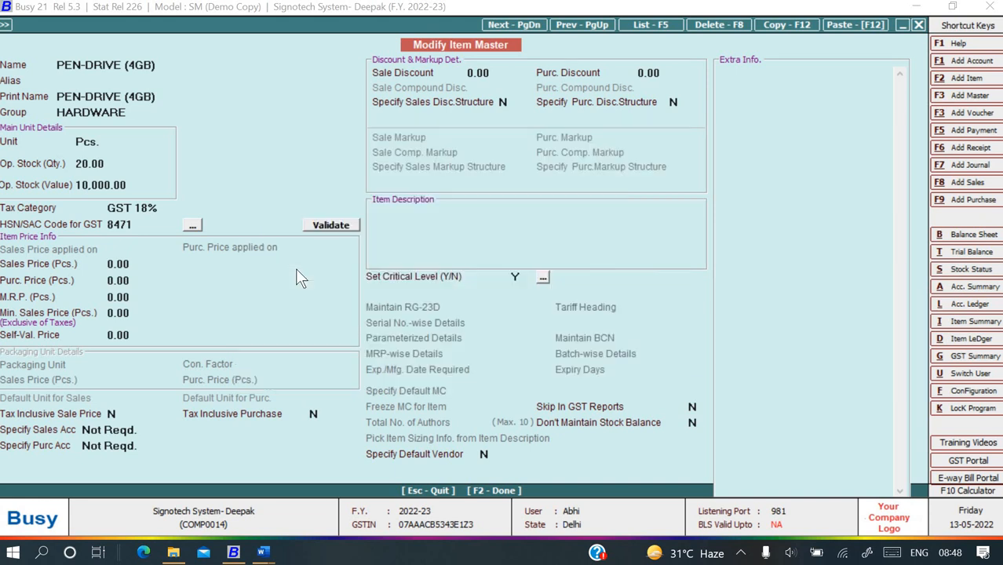
key(Return)
key(Escape)
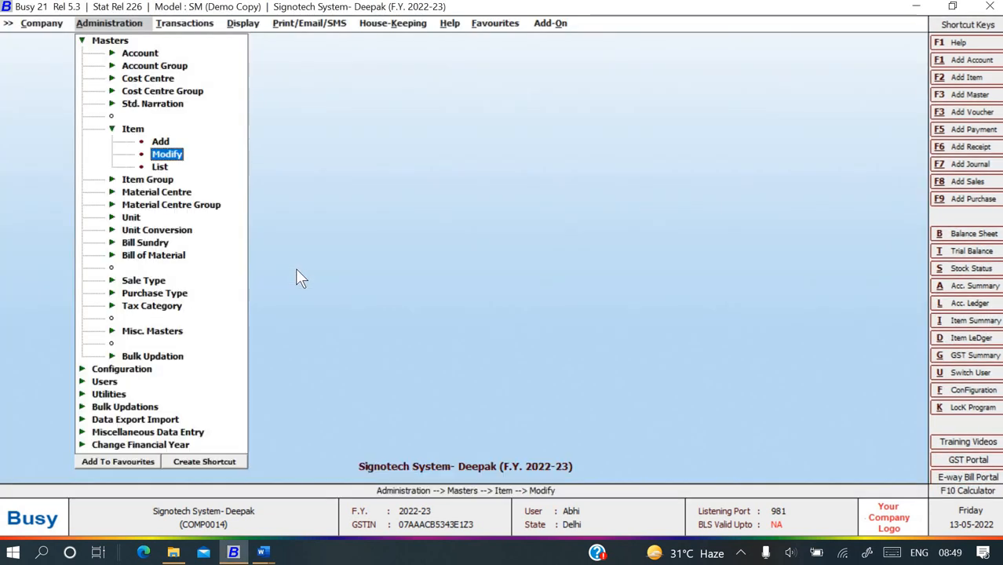
Close the item list and collapse the Item masters branch
key(Return)
key(Escape)
key(Escape)
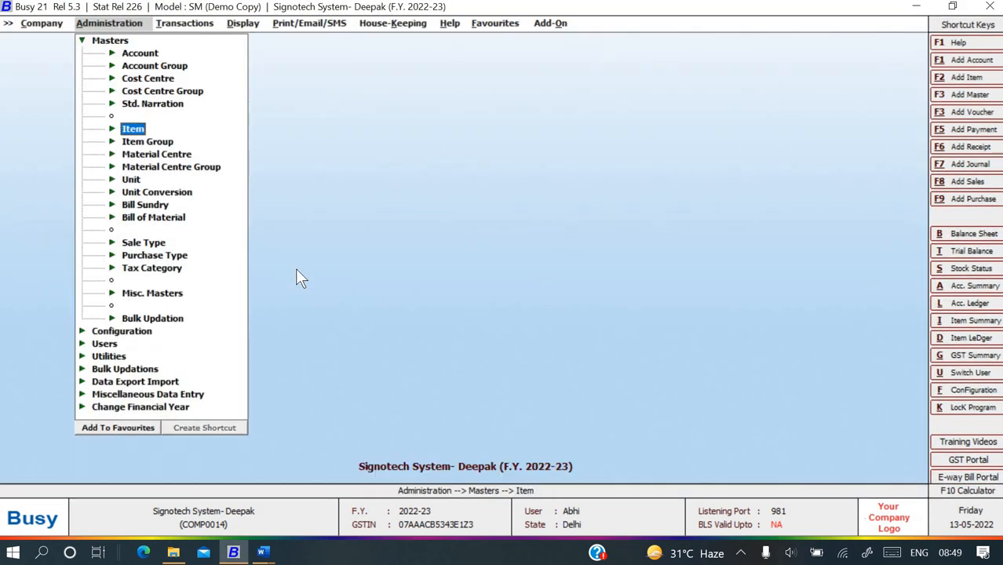
key(Escape)
After checking the Assignment-3 brief, open Features / Options and highlight GST/VAT
key(alt+Tab)
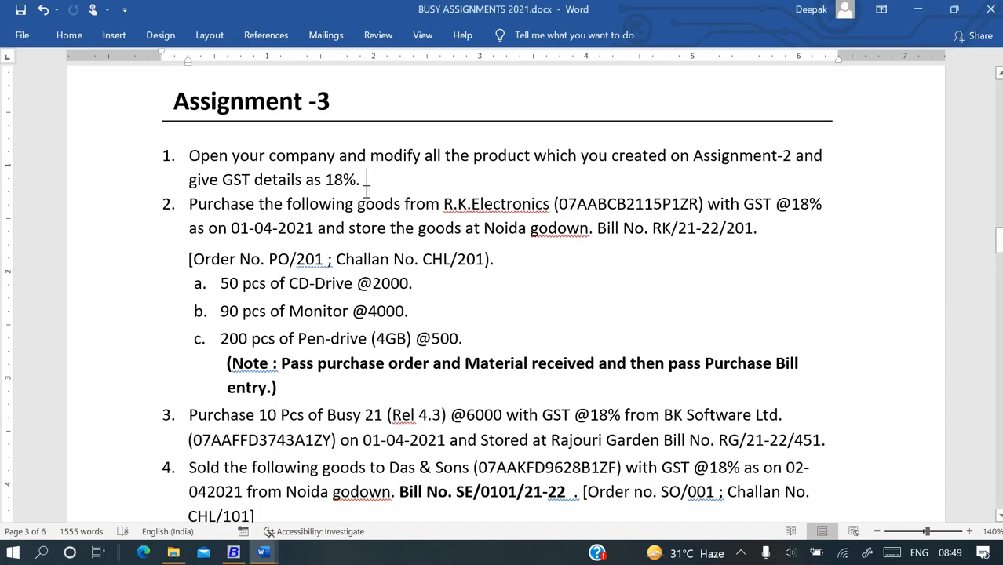
key(alt+Tab)
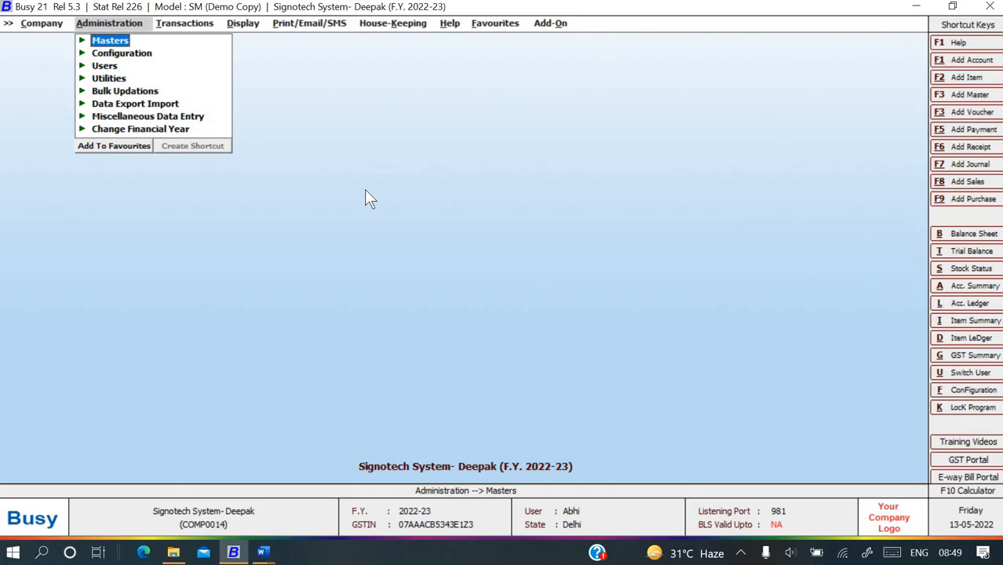
key(Down)
key(Return)
key(Down)
key(Up)
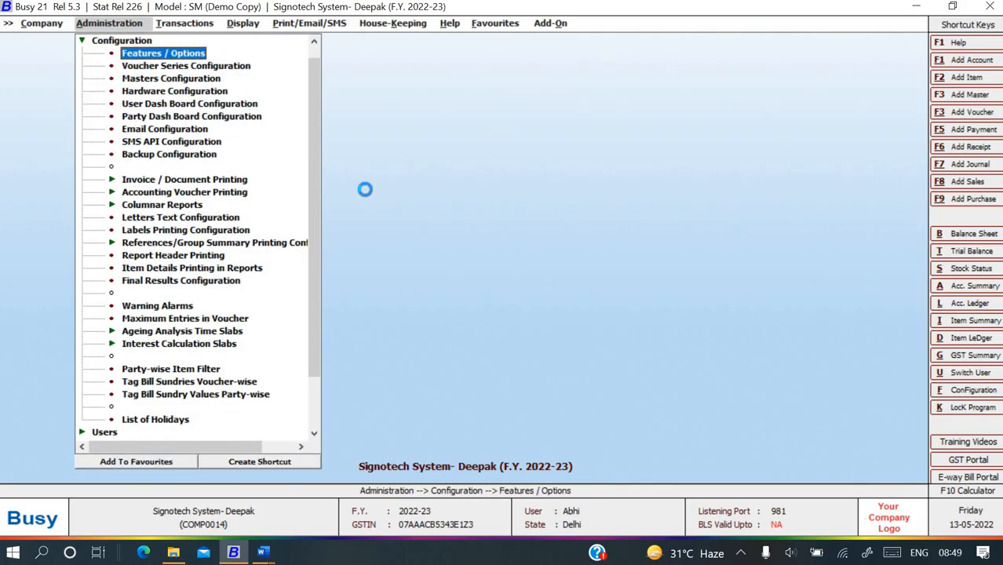
key(Return)
key(Down)
key(Down)
key(Down)
key(Down)
key(Down)
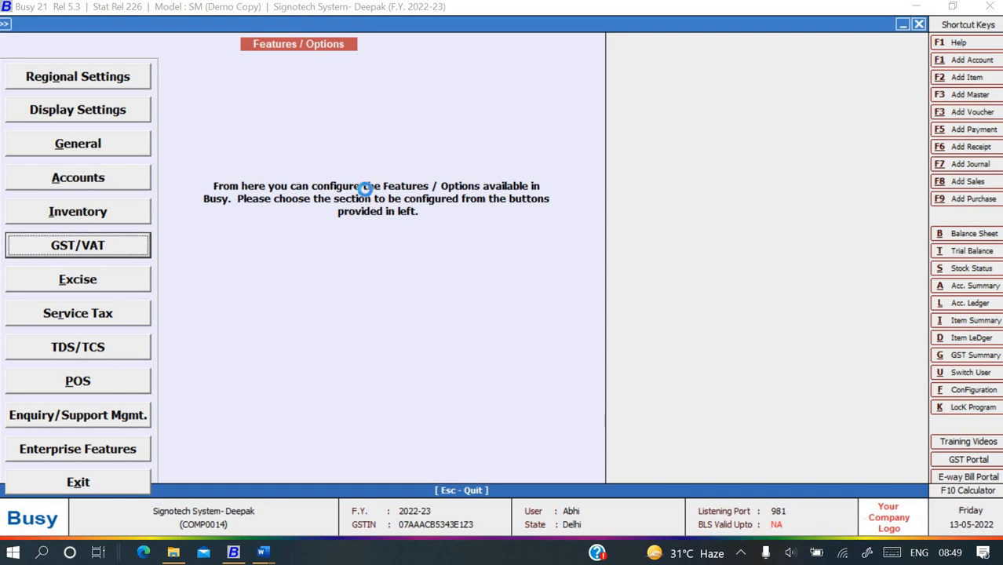
Create the default GST masters with default rates and separate GST voucher series
key(Return)
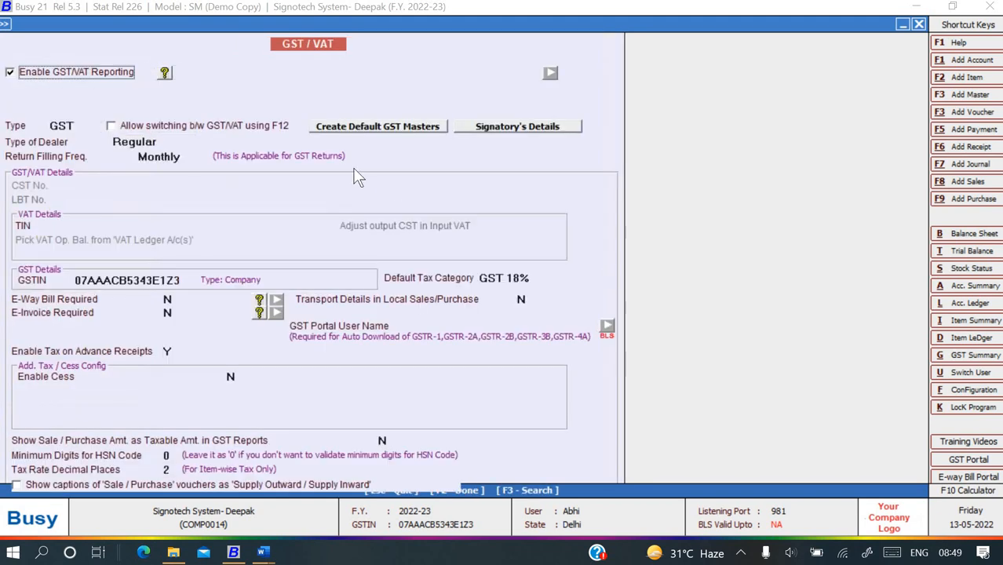
click(377, 128)
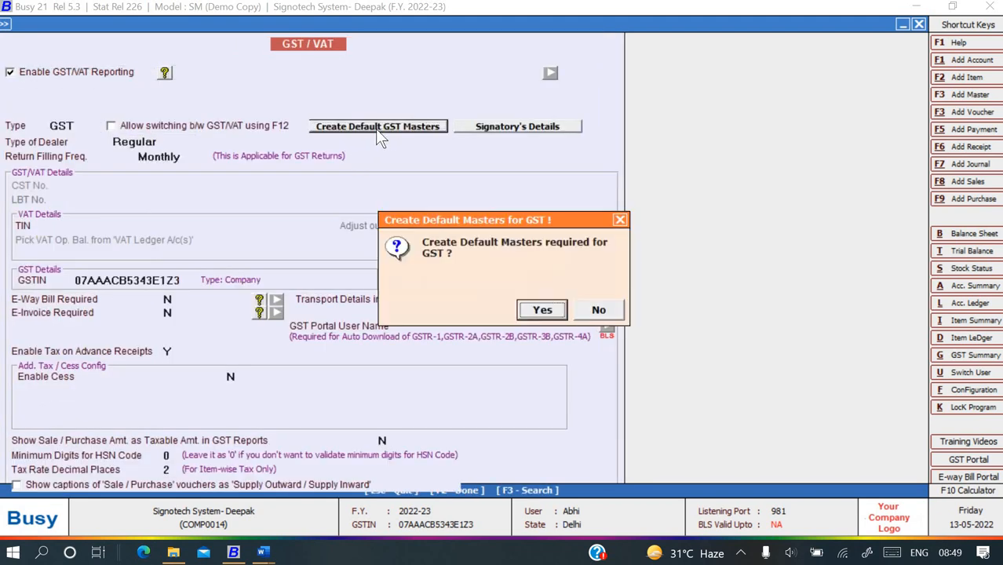
click(543, 311)
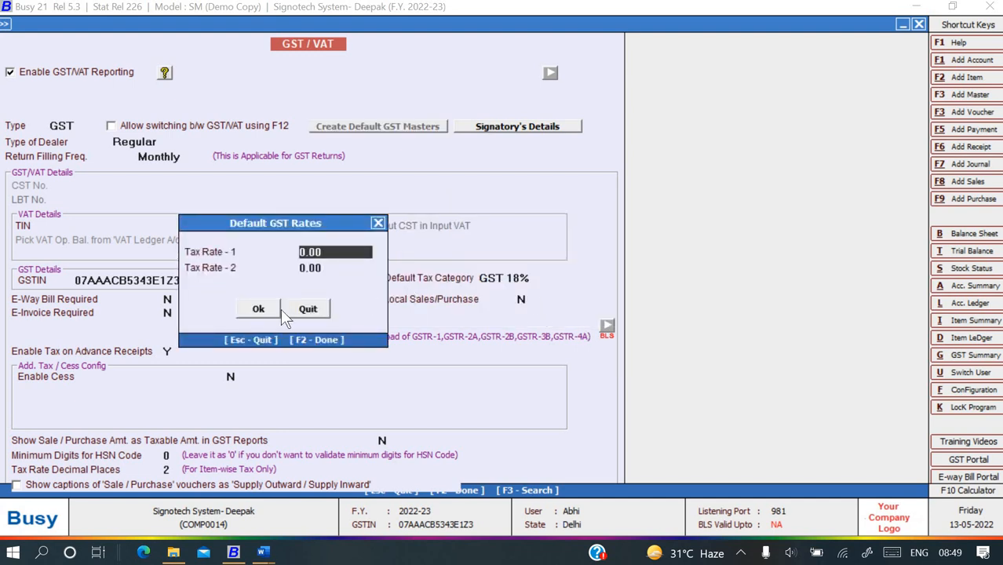
click(265, 308)
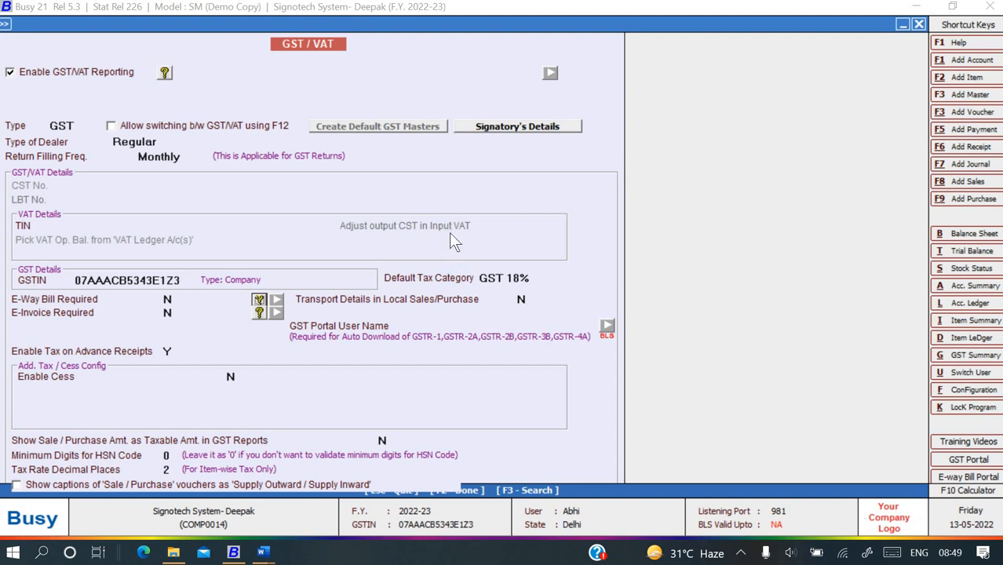
click(598, 306)
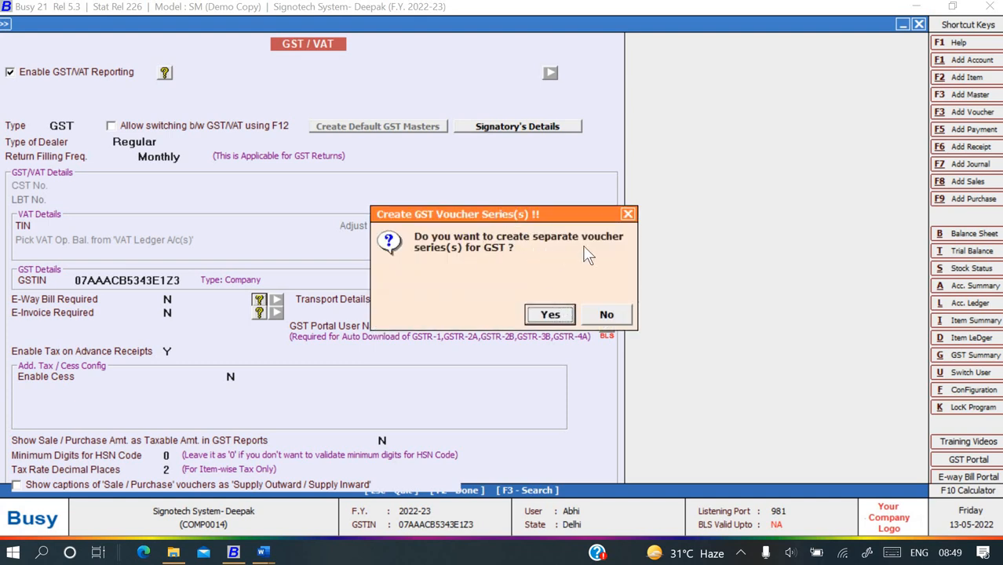
click(554, 314)
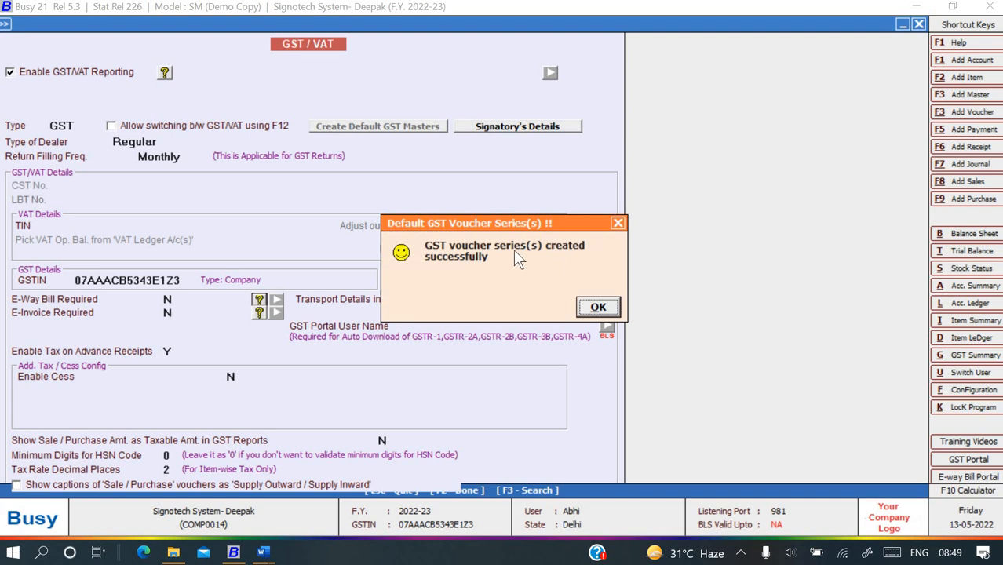
click(598, 307)
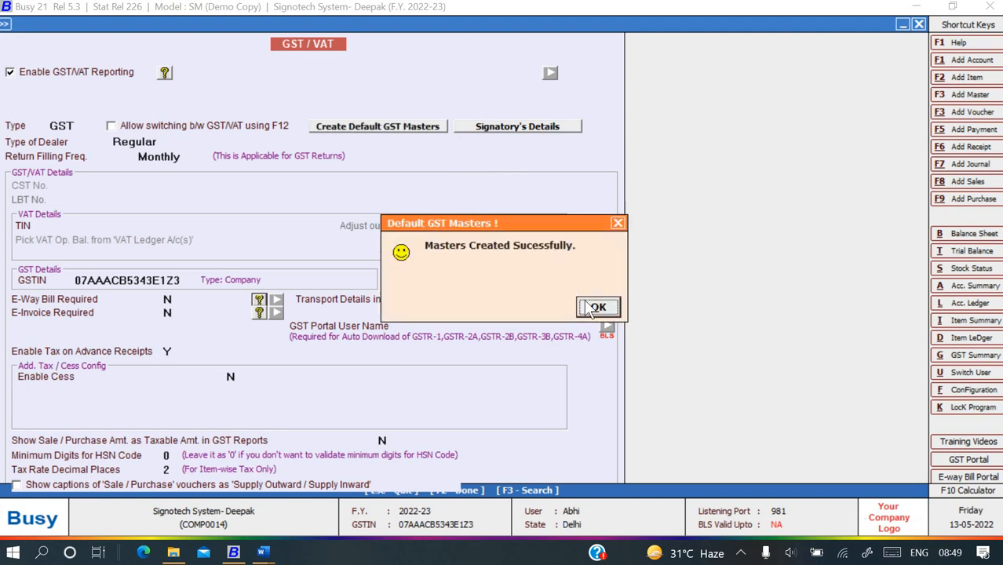
click(598, 306)
click(528, 126)
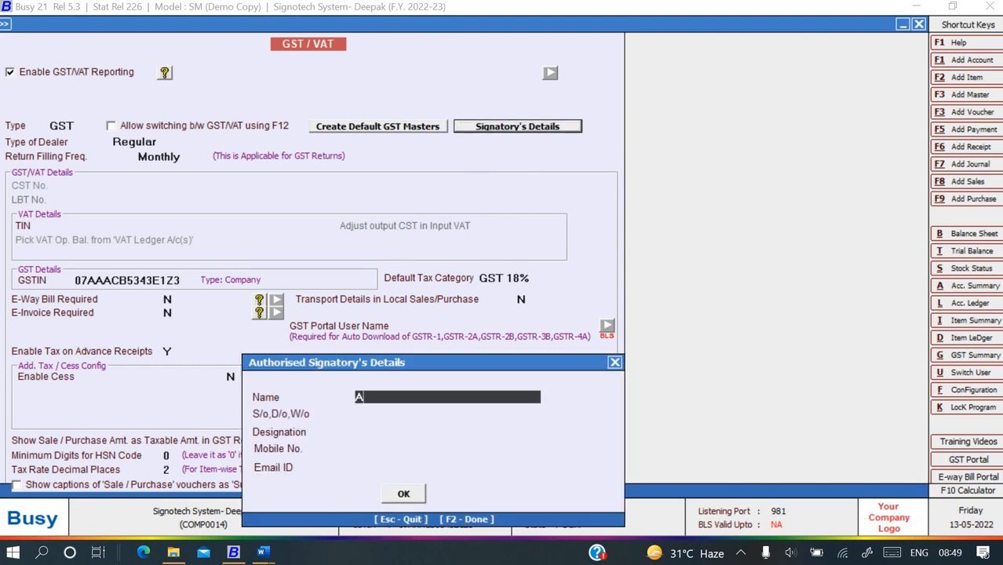
Fill in the signatory's name and relation, with designation Accountant
text(Deepak)
key(Return)
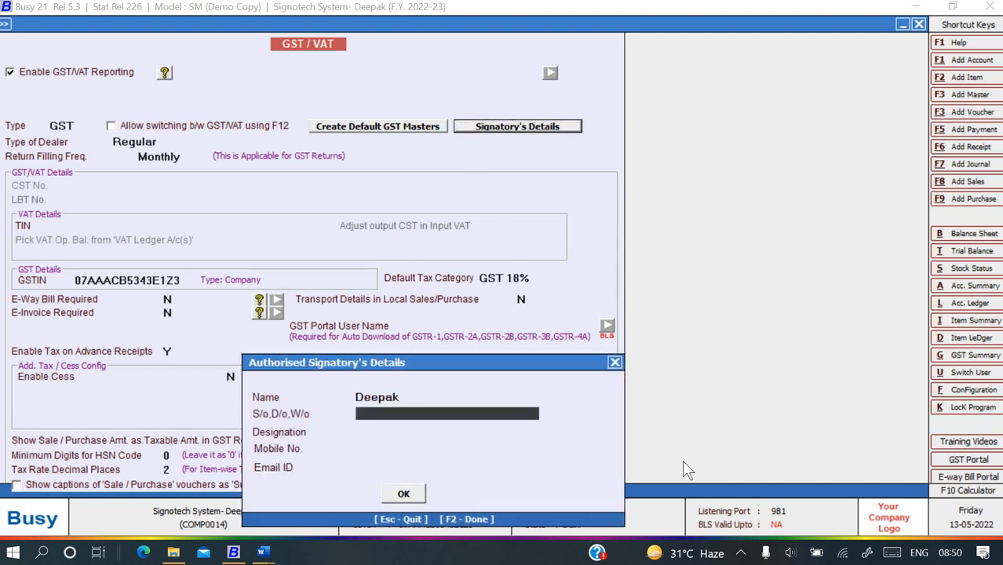
text(B.L Gupta)
key(Return)
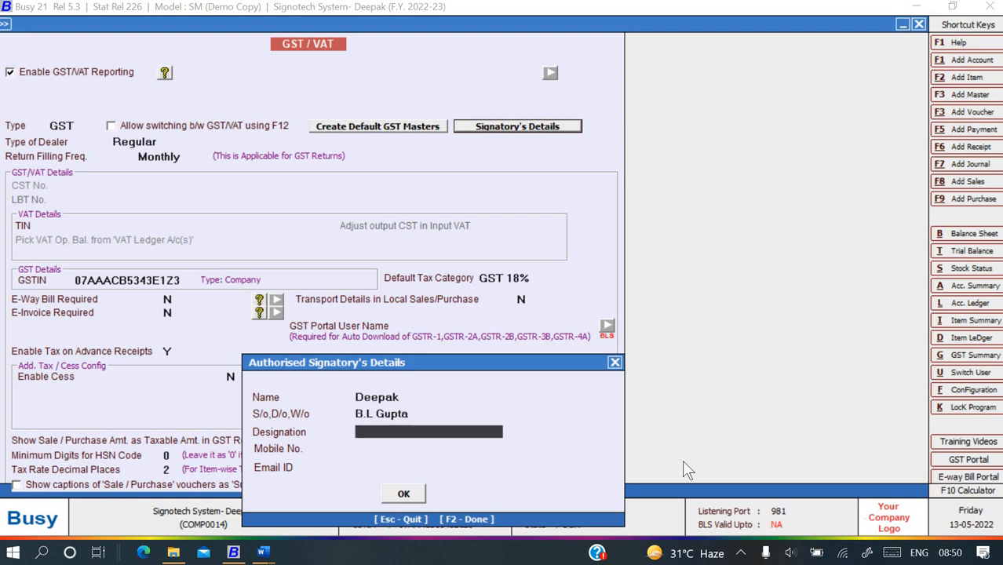
text(Accountant)
key(Return)
key(Return)
key(Return)
key(Return)
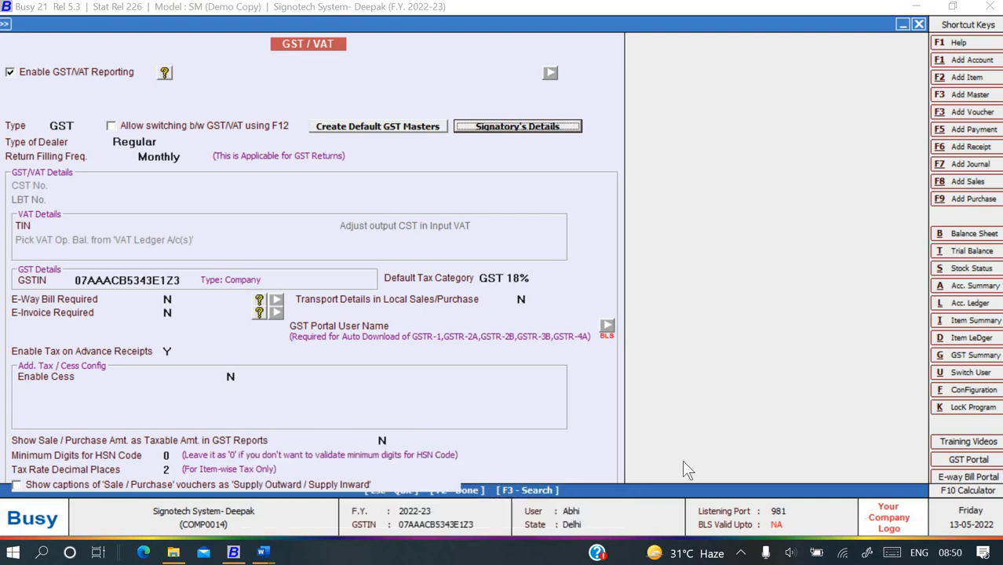
Set Minimum Digits for HSN Code to 4 and save the GST/VAT settings
click(165, 455)
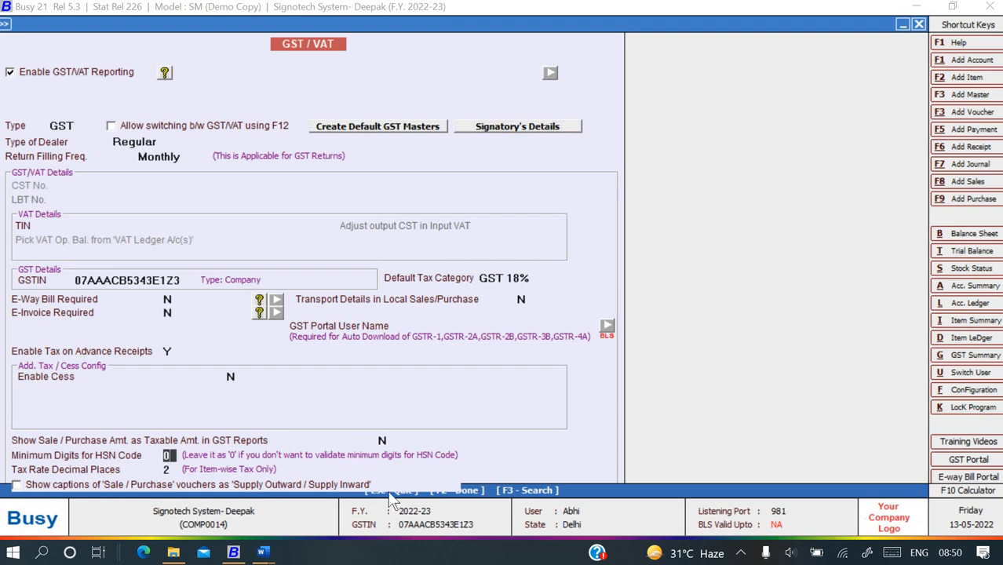
text(4)
key(Return)
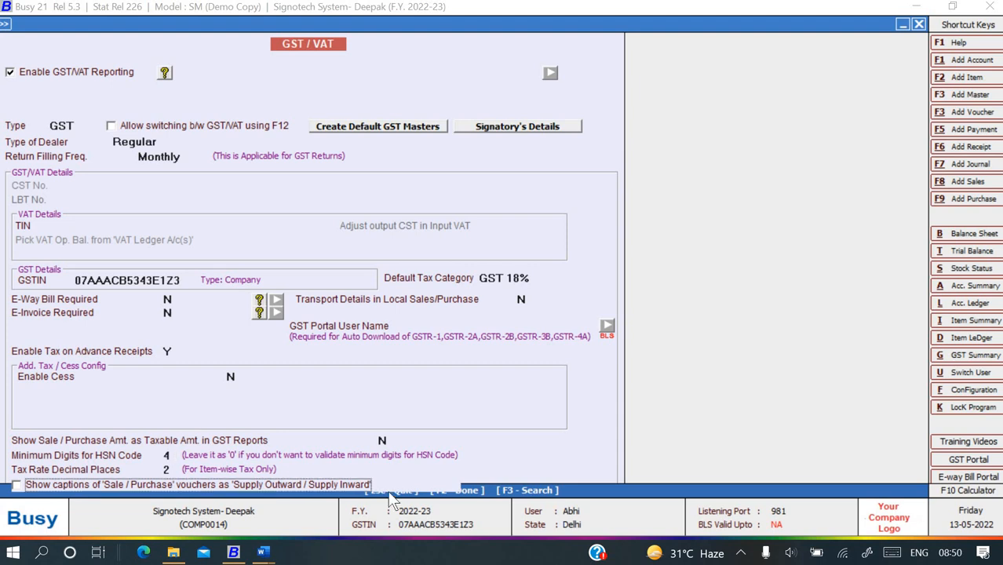
key(Escape)
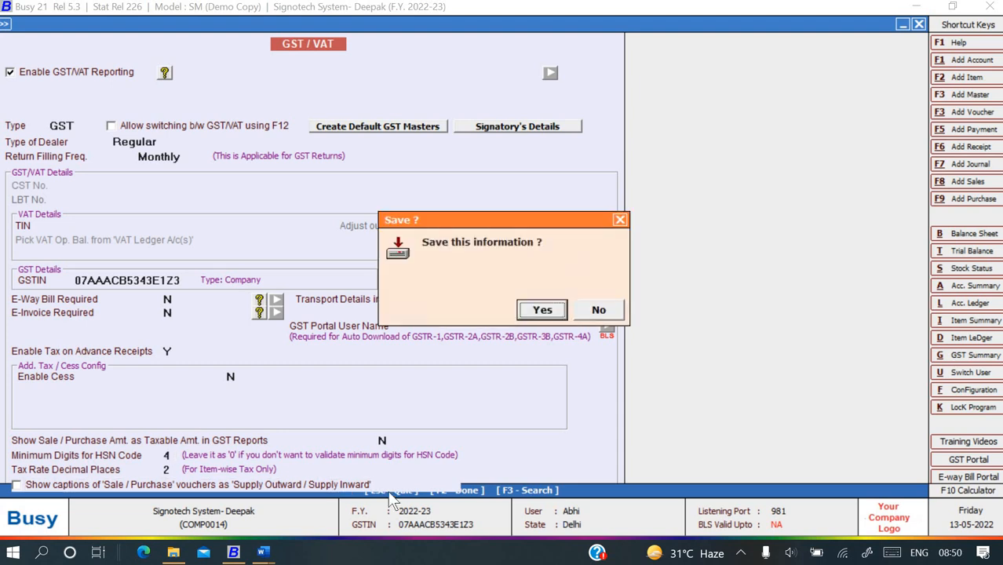
key(Return)
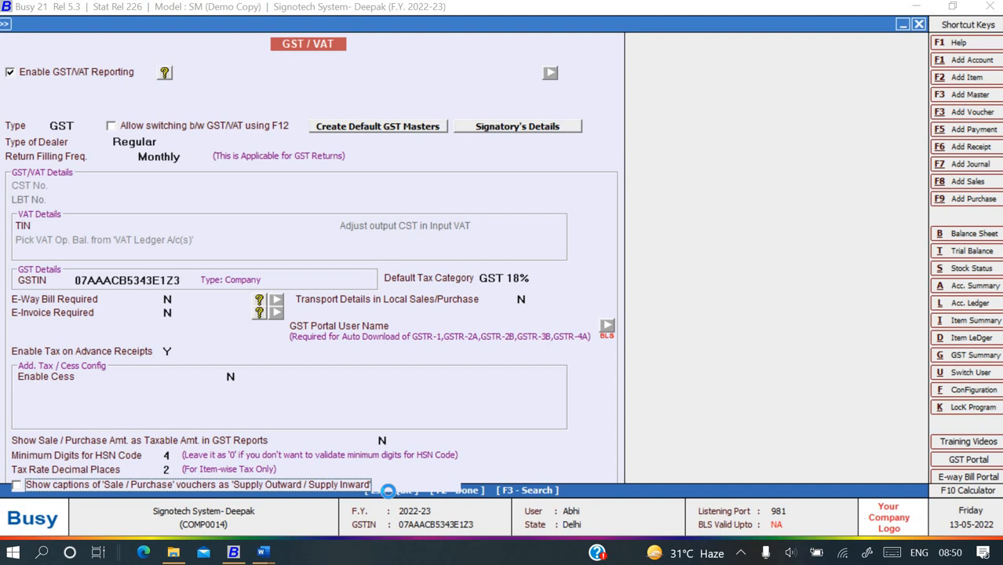
key(Escape)
key(Escape)
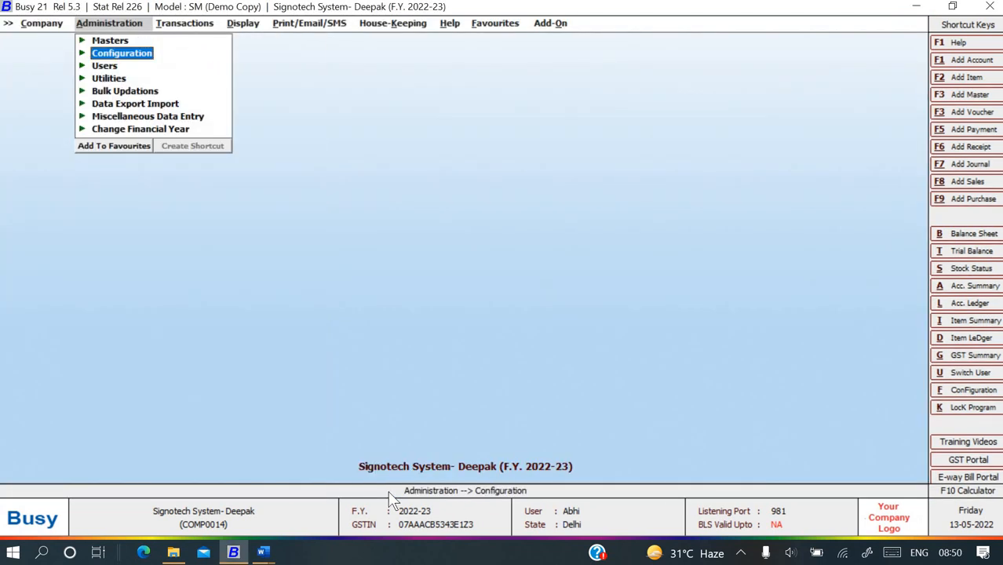
key(Escape)
Review the R.K.Electronics purchase task in Assignment-3, then return to Busy 21
click(263, 553)
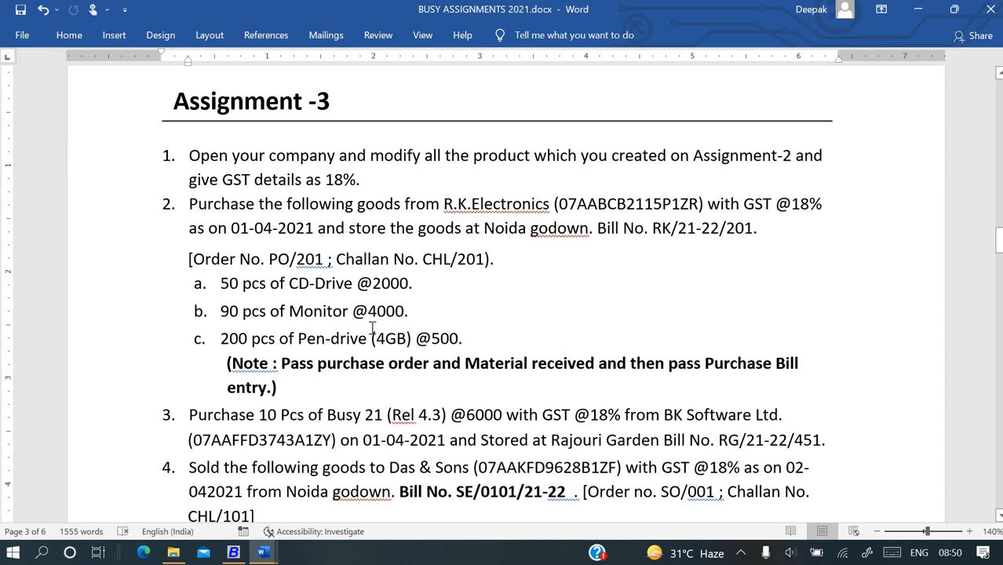
key(alt+Tab)
Open the Inventory section of Features / Options
key(Right)
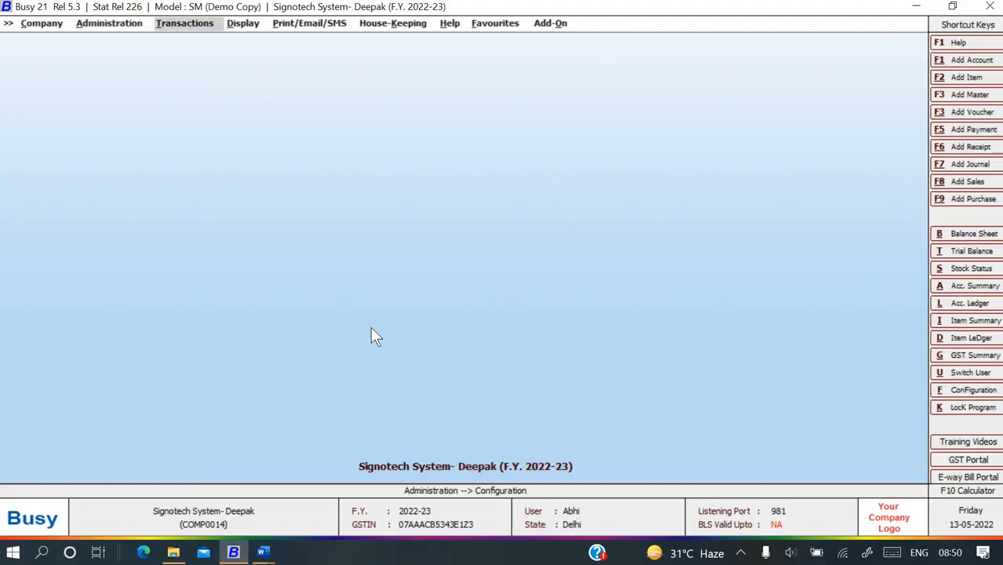
key(Return)
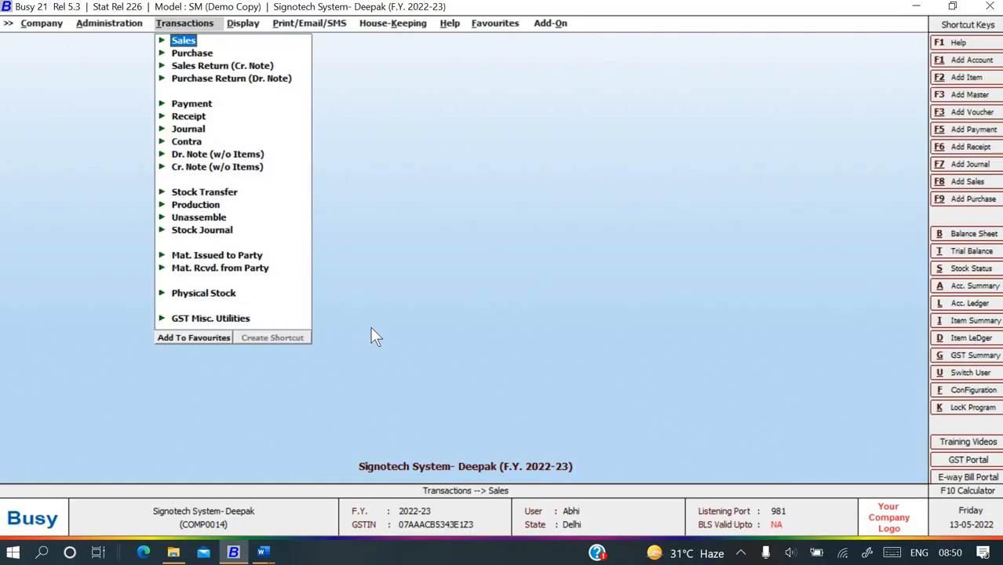
key(Down)
key(Down)
key(Up)
key(Left)
key(Return)
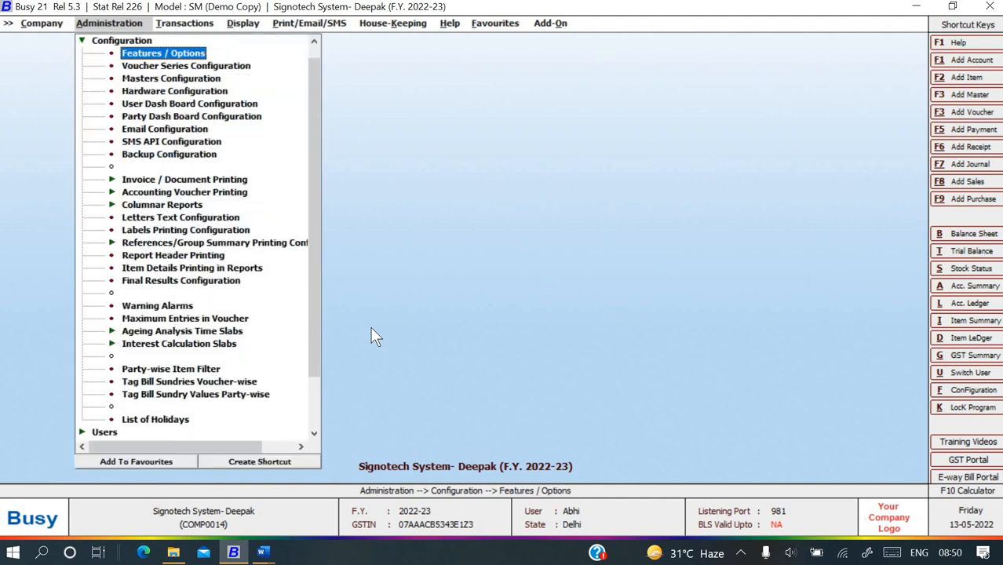
key(Return)
key(Down)
key(Down)
key(Down)
key(Down)
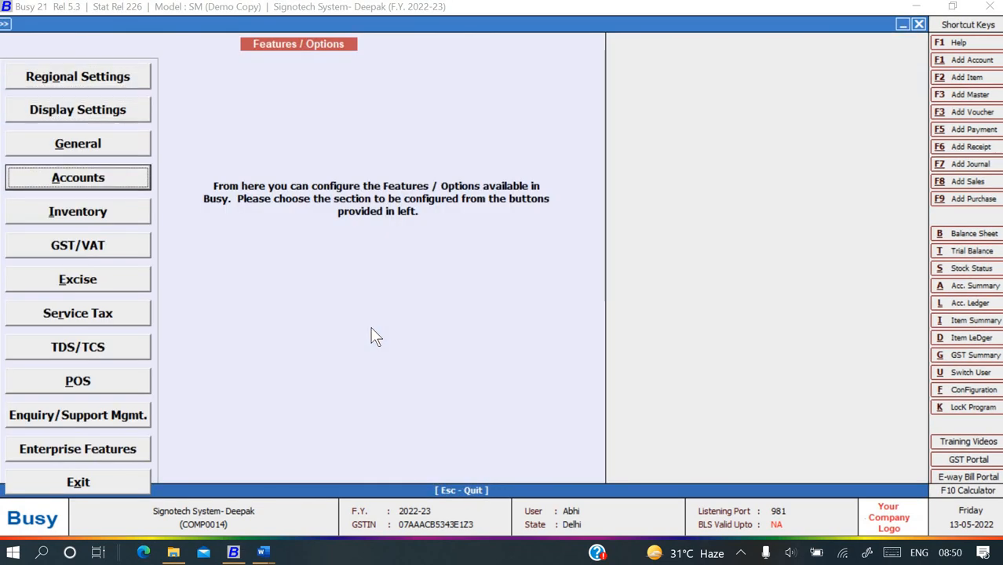
key(Return)
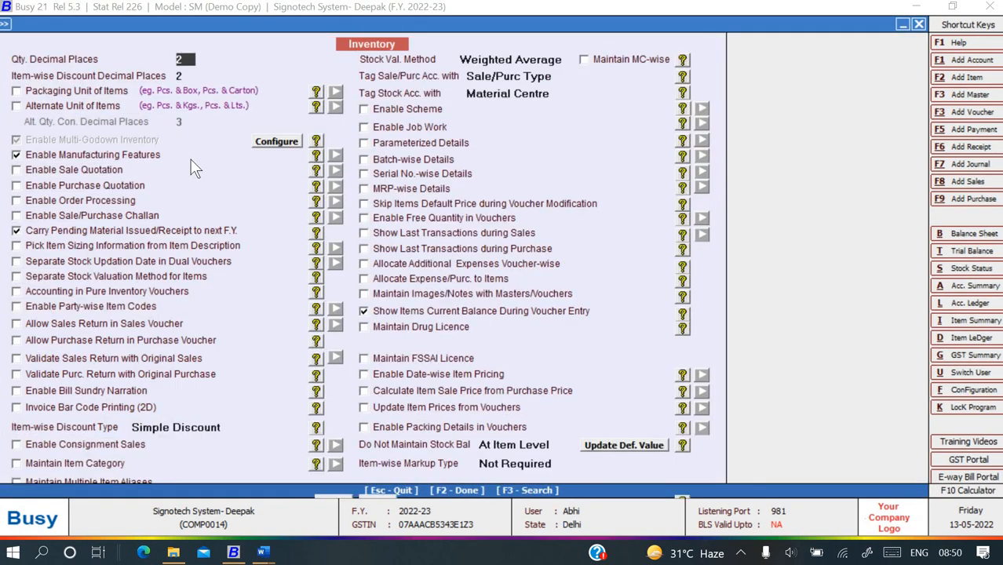
Enable order processing and sale/purchase challans, both consolidating picked items, and save
click(17, 200)
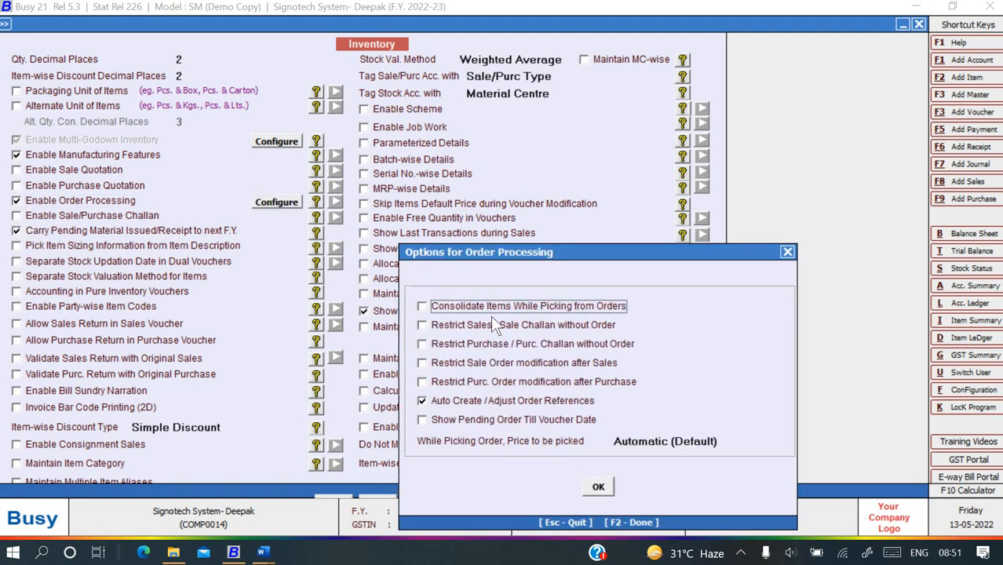
click(590, 487)
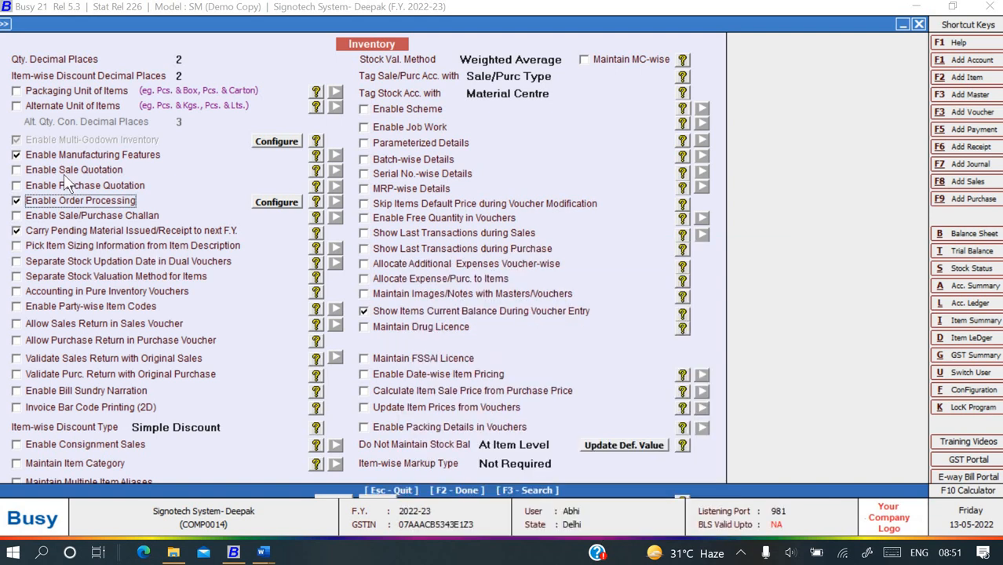
click(24, 216)
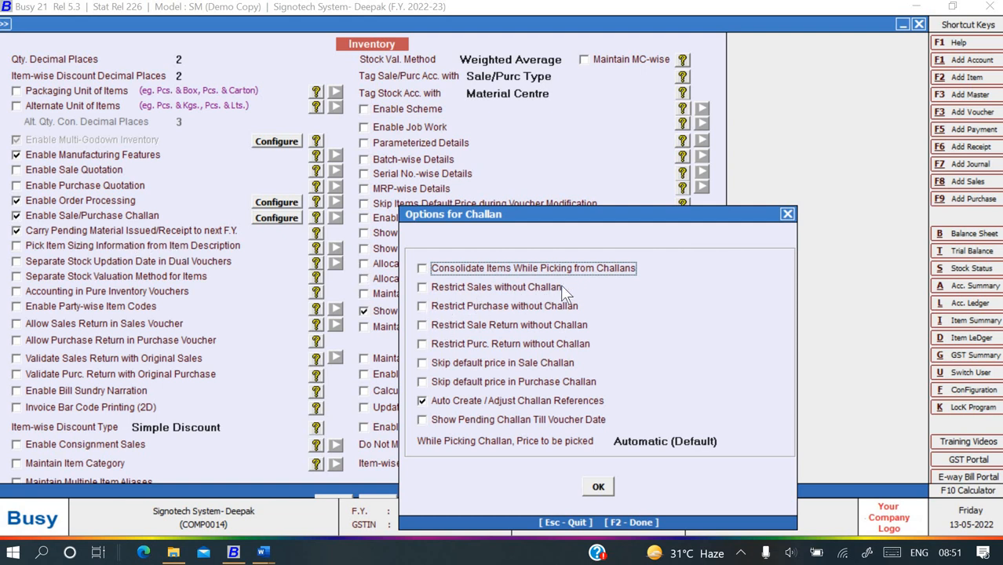
click(468, 275)
click(594, 491)
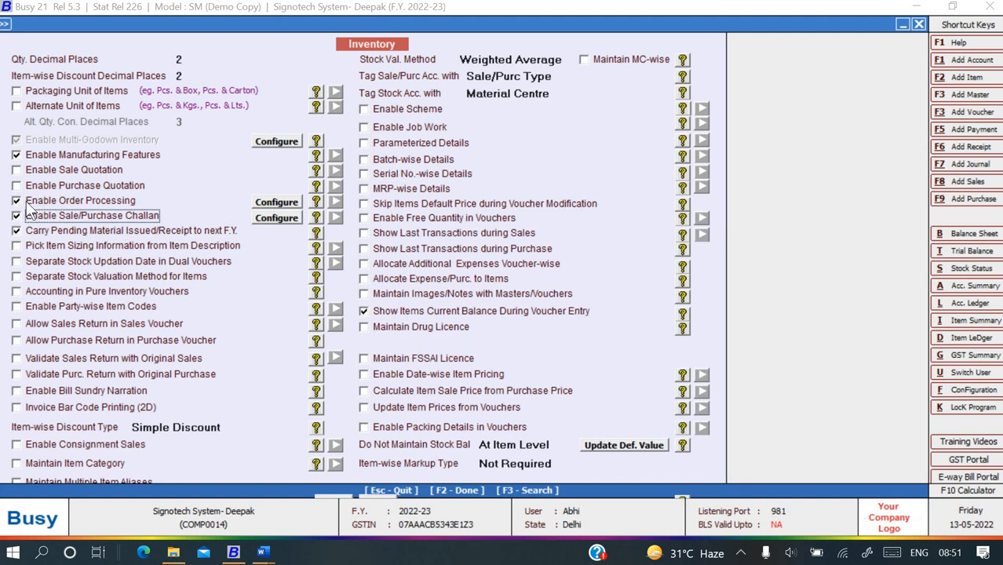
click(284, 203)
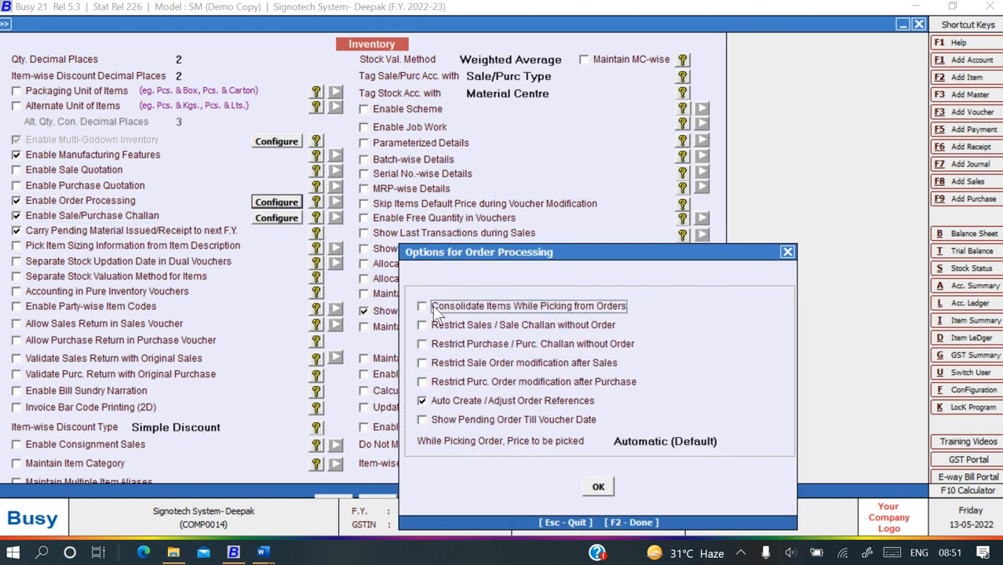
click(437, 311)
click(593, 486)
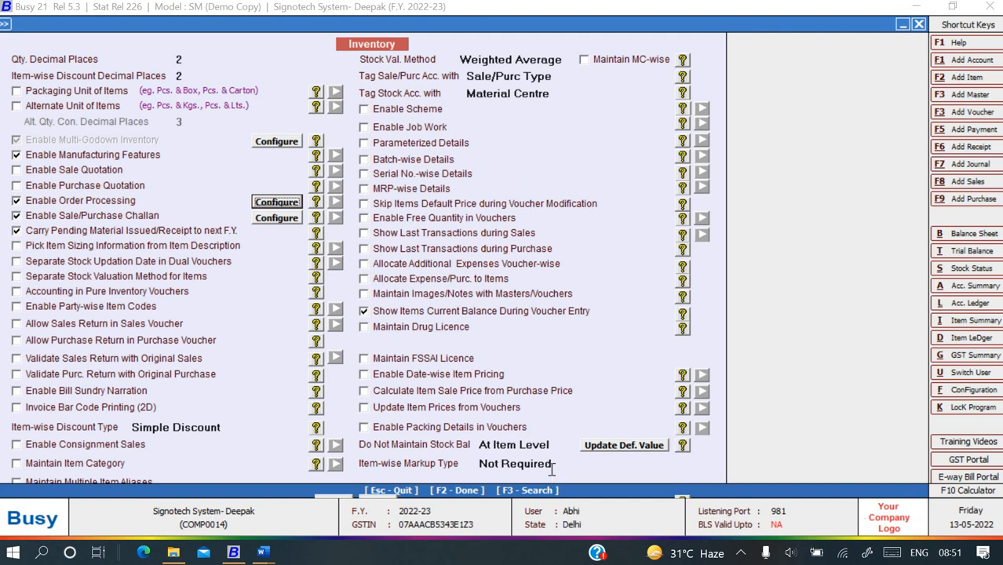
key(Escape)
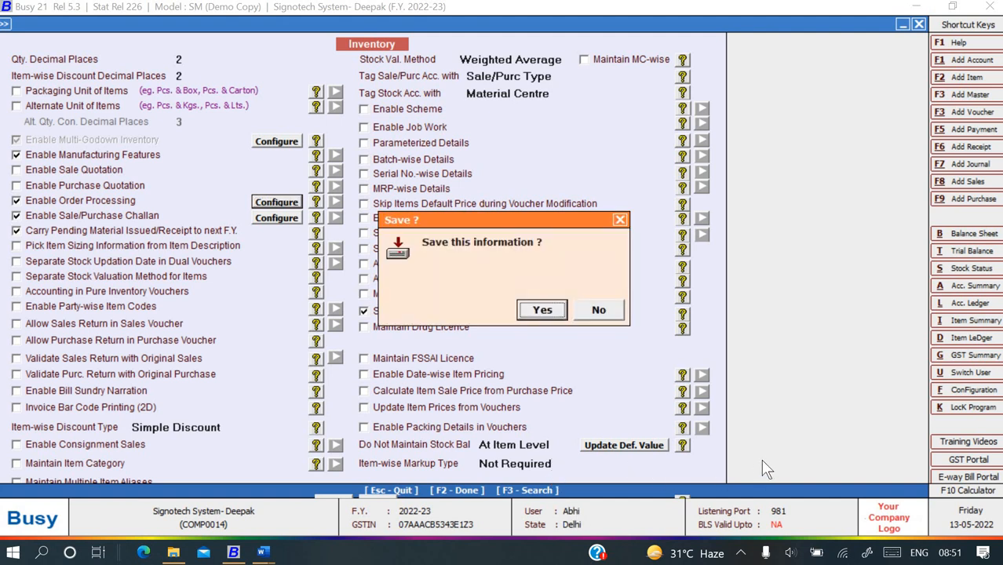
click(541, 310)
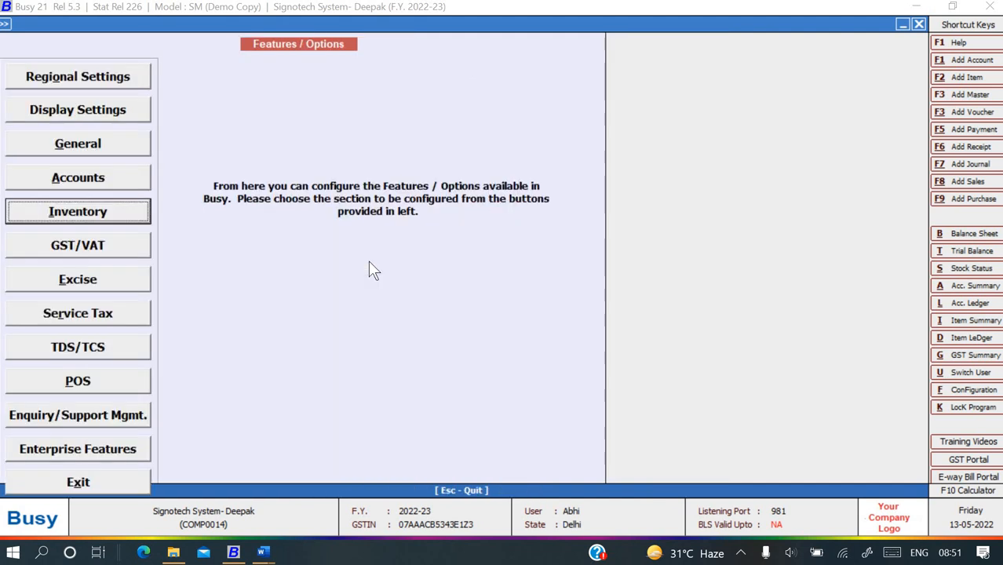
Start a new purchase order in the Main series, voucher 1, dated 01-04-2022
key(Escape)
key(Escape)
key(Right)
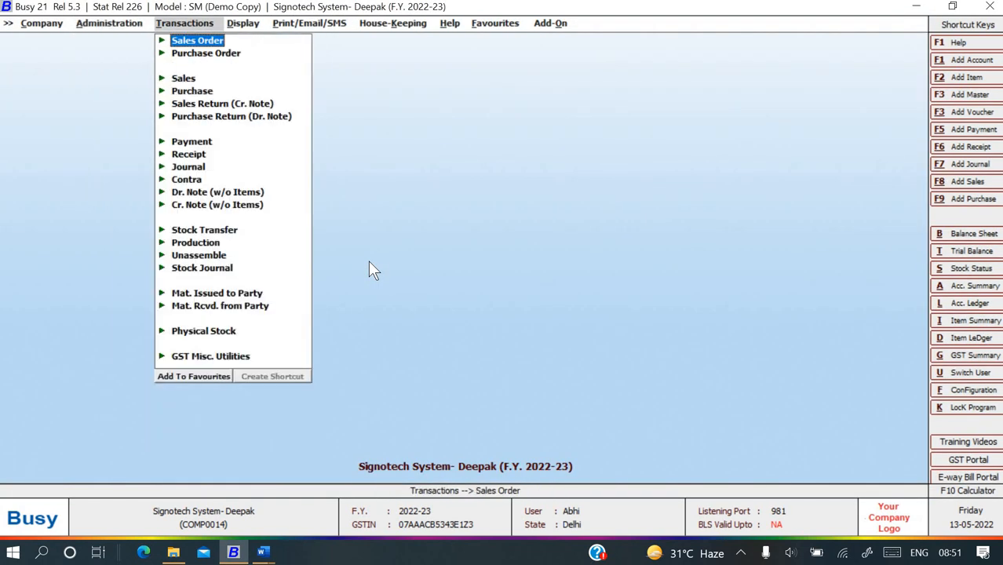
key(Down)
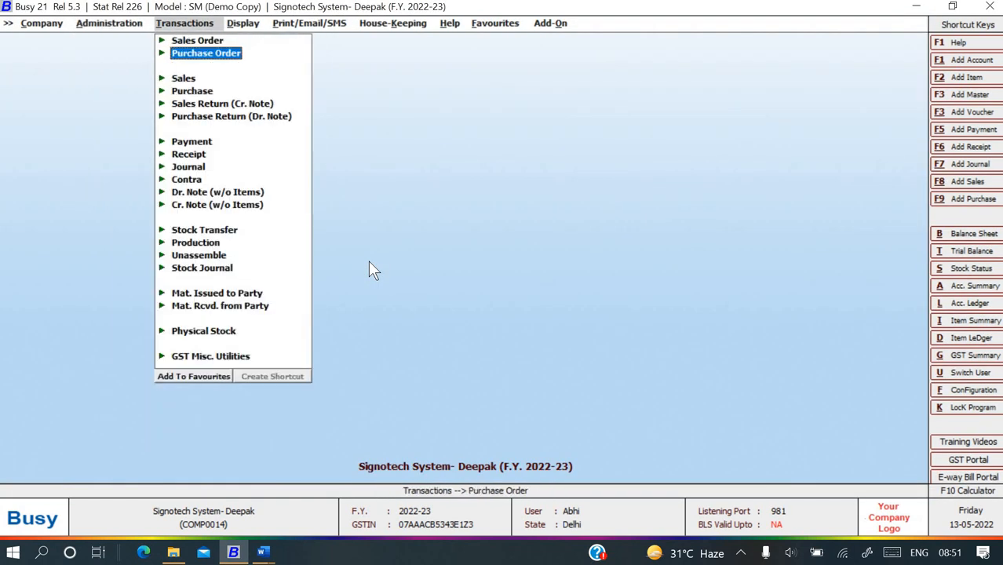
key(Return)
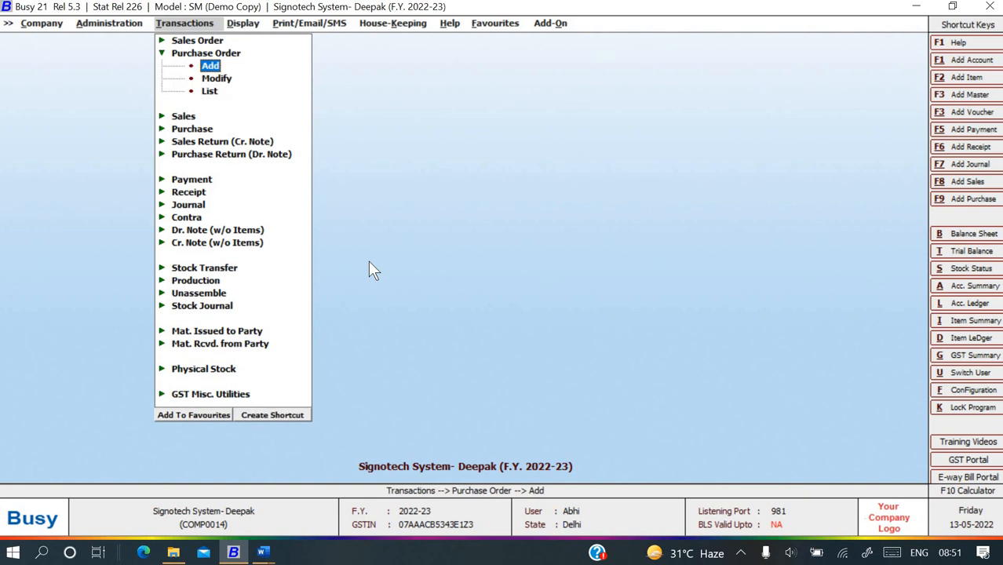
key(Return)
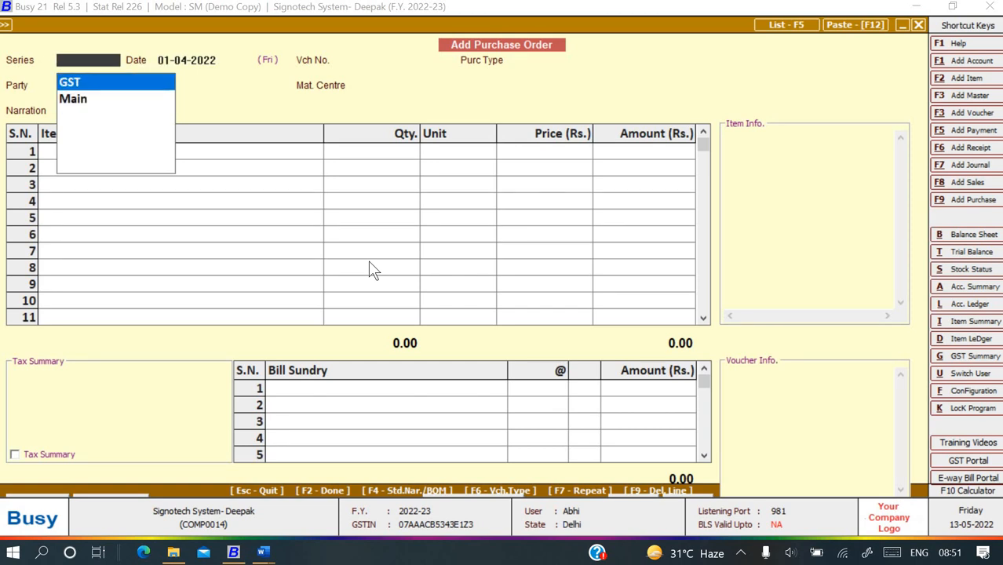
key(Down)
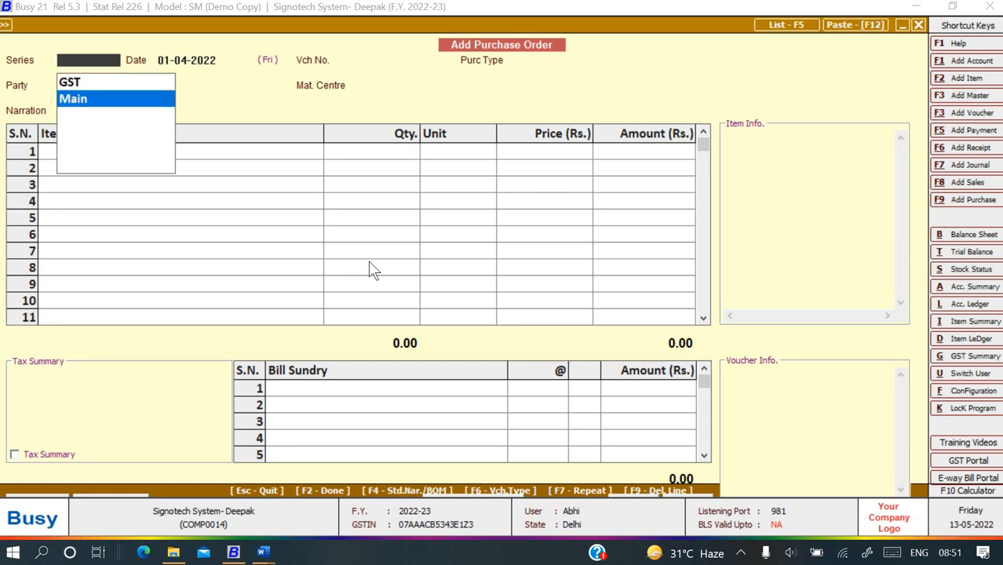
key(Return)
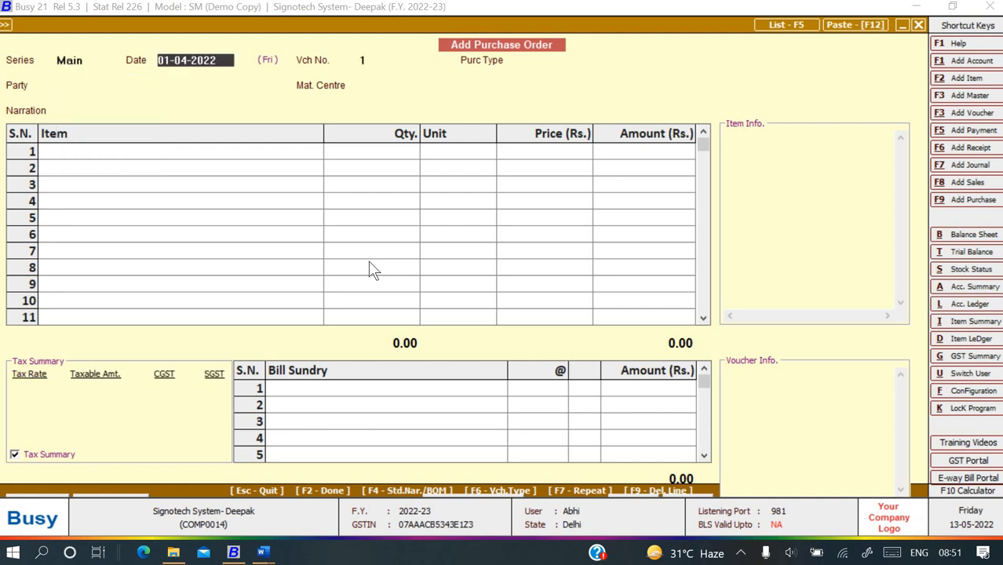
key(alt+Tab)
key(alt+Tab)
key(alt+Tab)
key(alt+Tab)
key(Return)
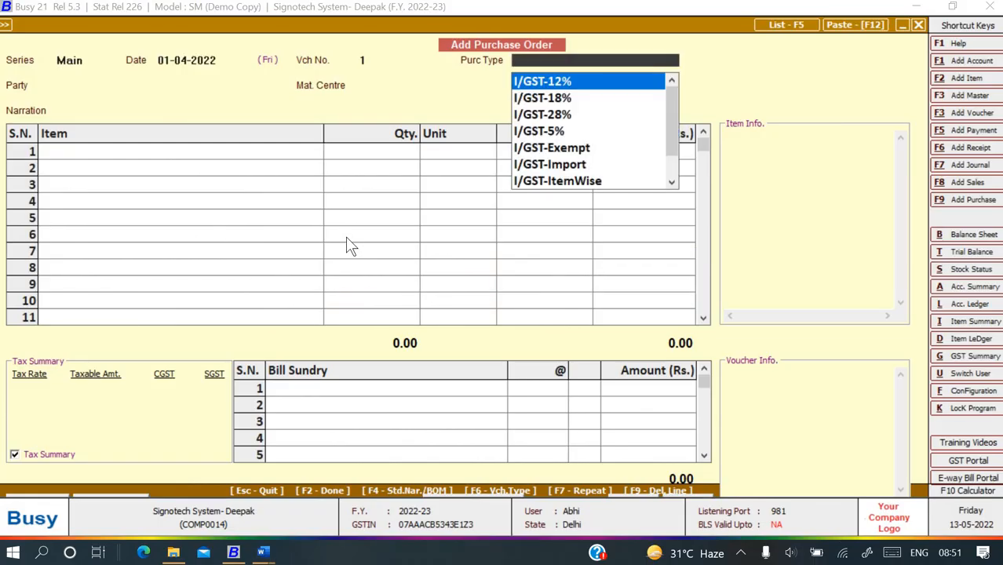
key(alt+Tab)
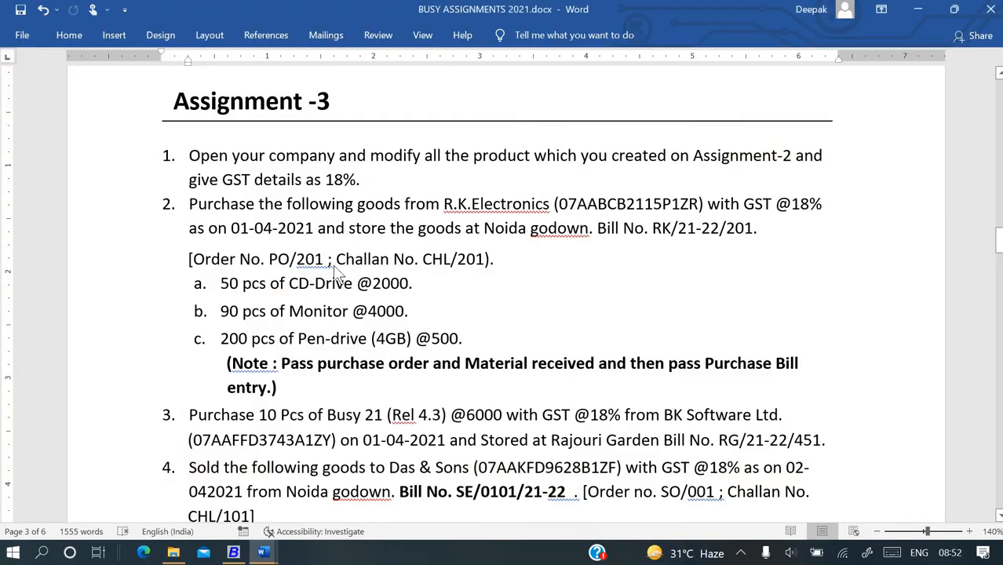
Review the R.K.Electronics order PO/201 details in the Word assignment and return to Busy
key(alt+Tab)
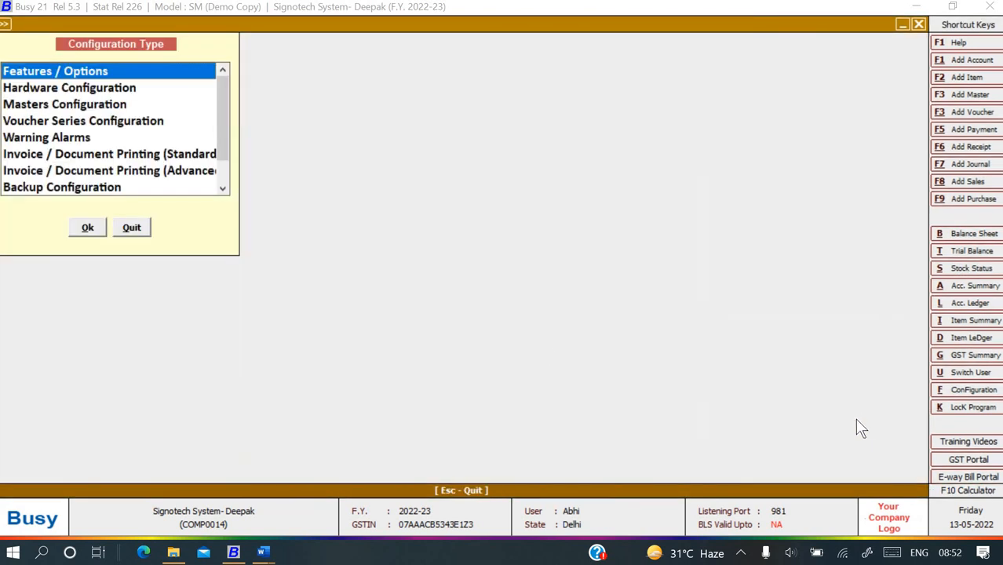
Open the Voucher Numbering settings for the Main purchase-order series
key(Return)
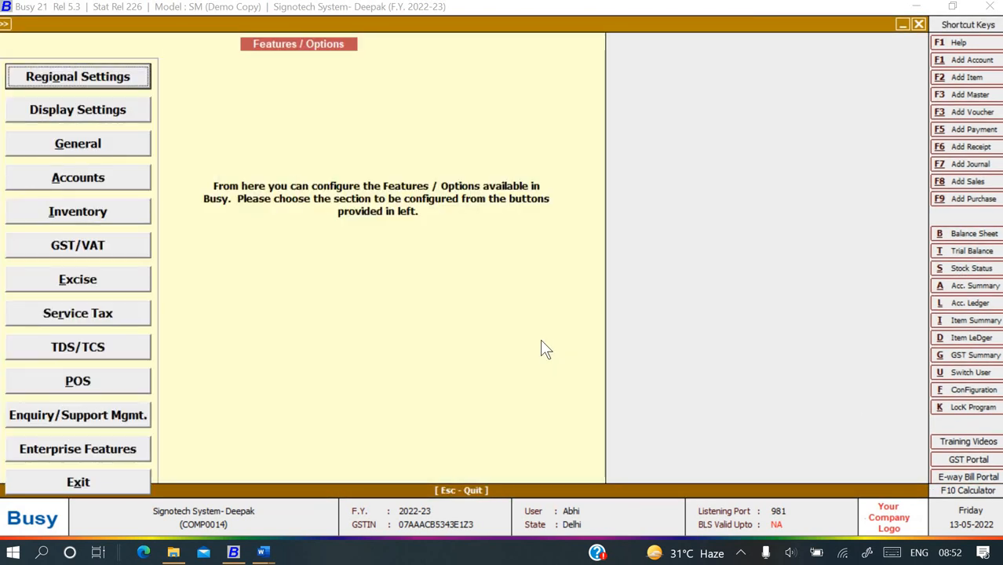
key(Down)
key(Down)
key(Escape)
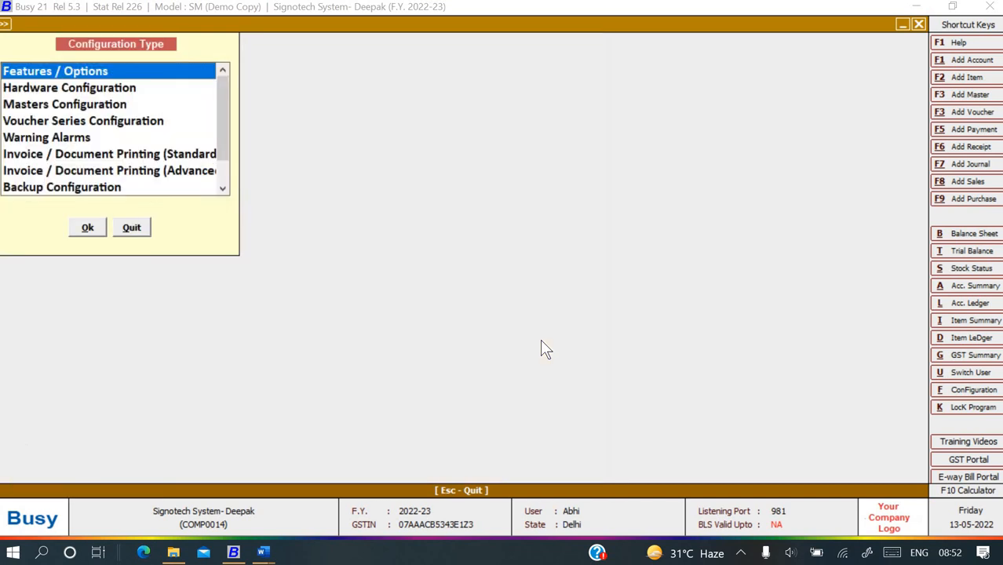
key(Down)
key(Down)
key(Down)
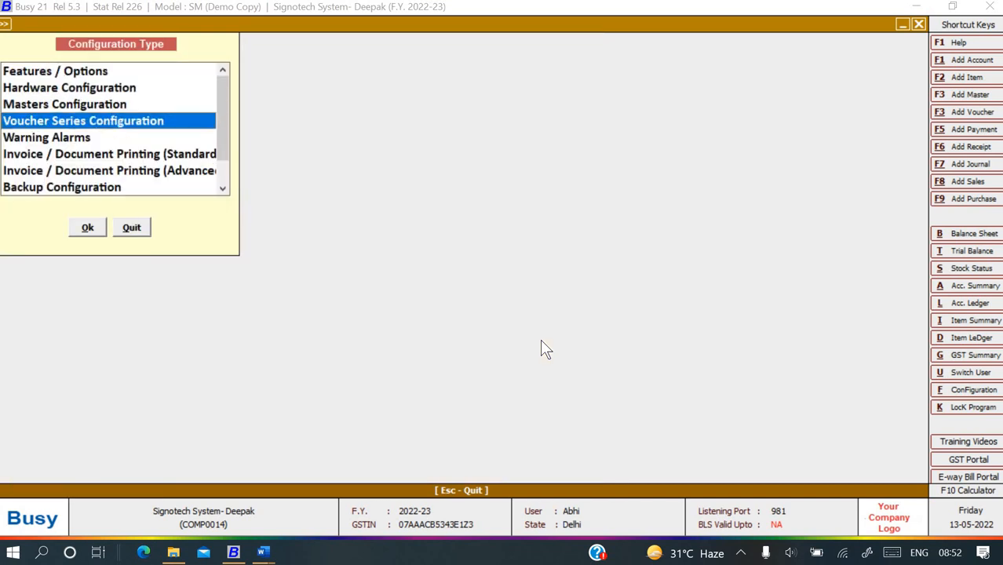
key(Return)
key(Down)
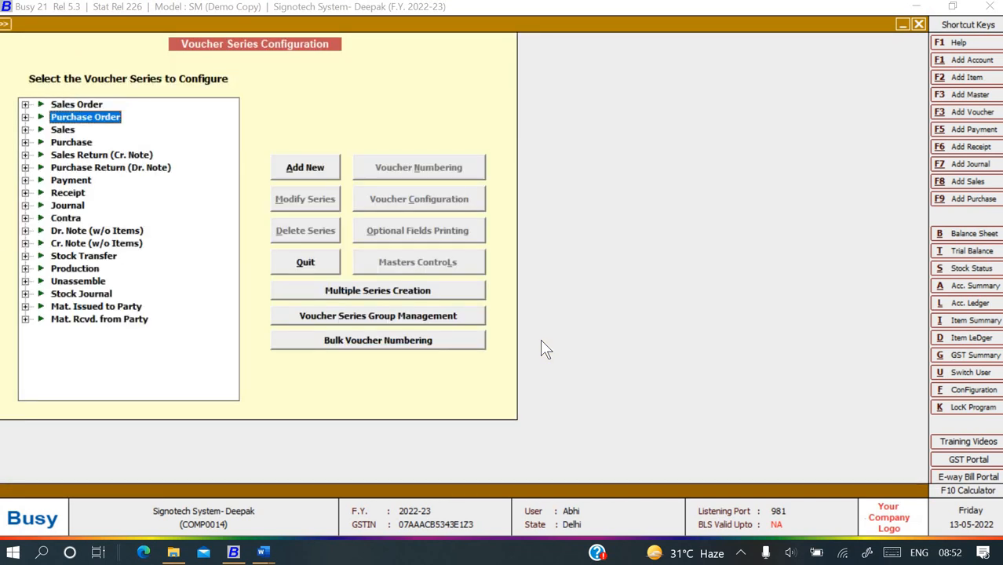
key(Return)
key(Down)
key(Down)
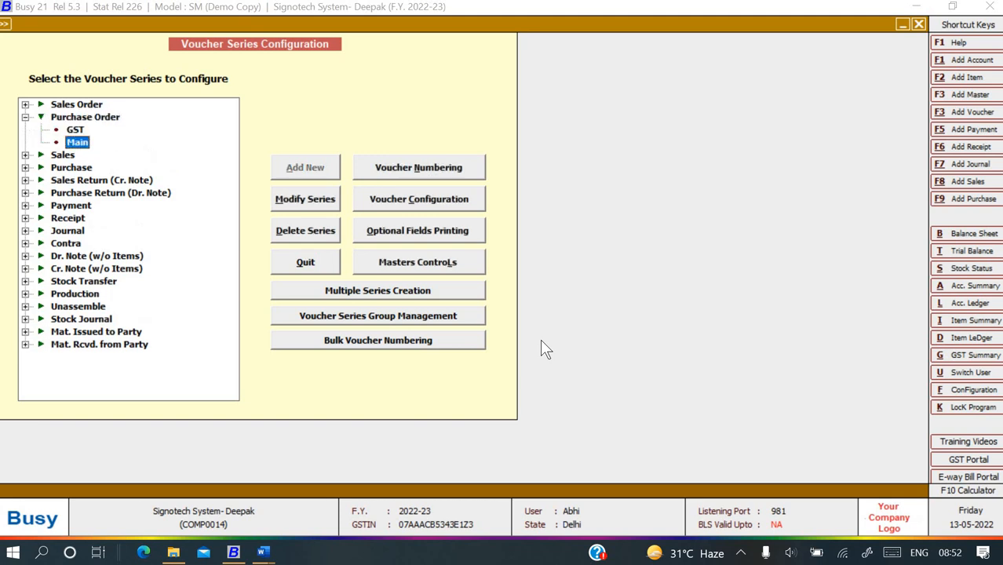
click(454, 175)
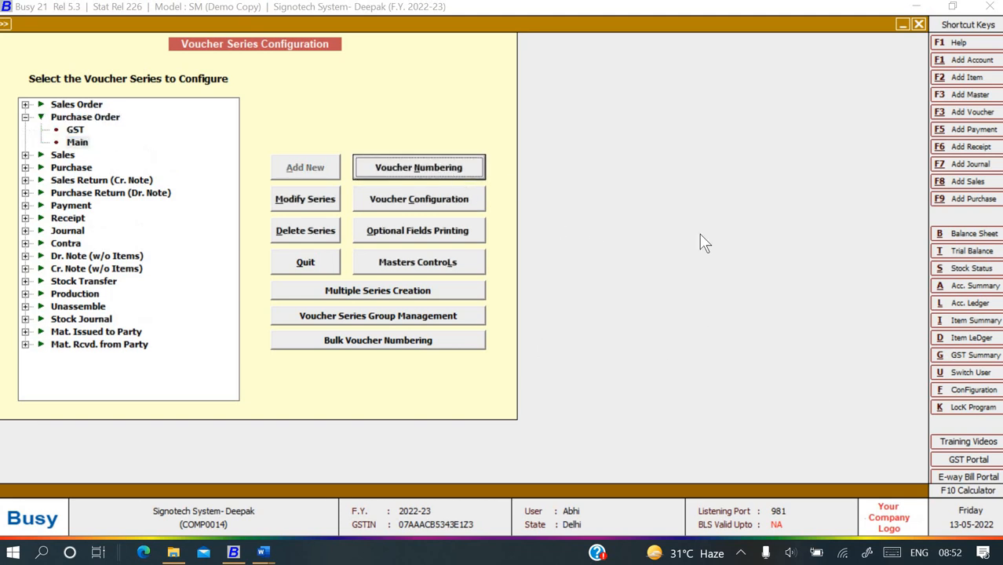
Set numbering to Manual, disallowing duplicate and blank numbers, and save
key(Down)
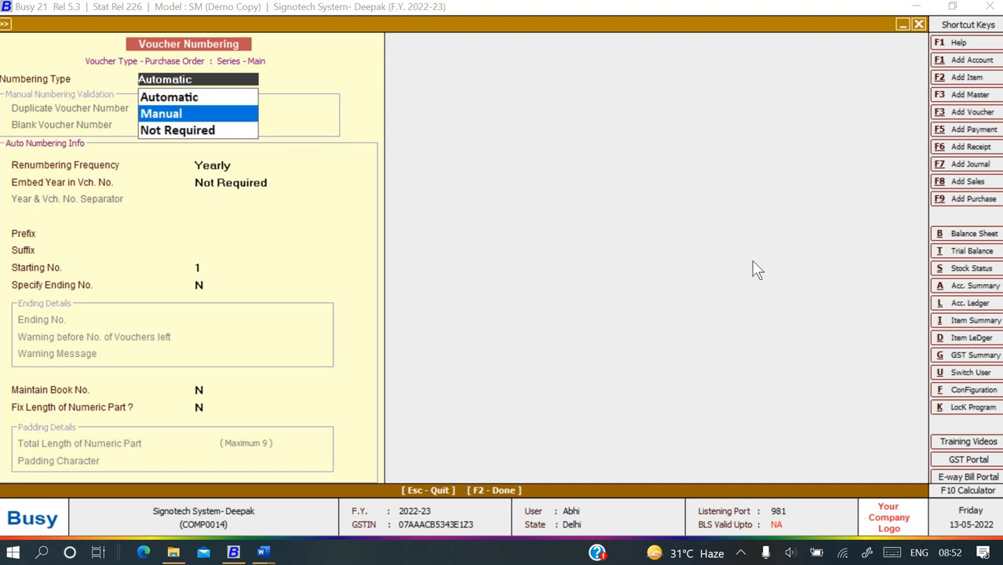
key(Return)
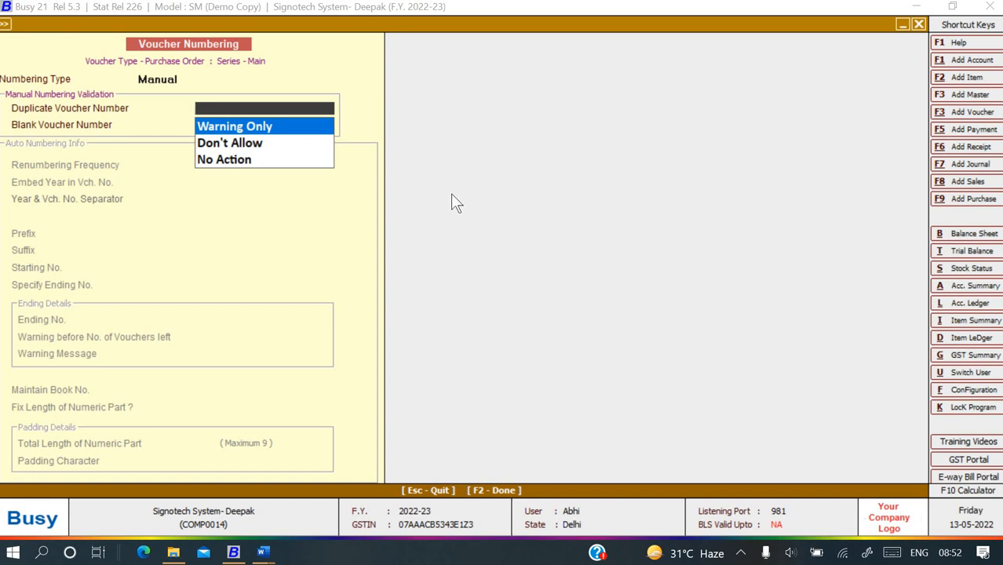
key(Down)
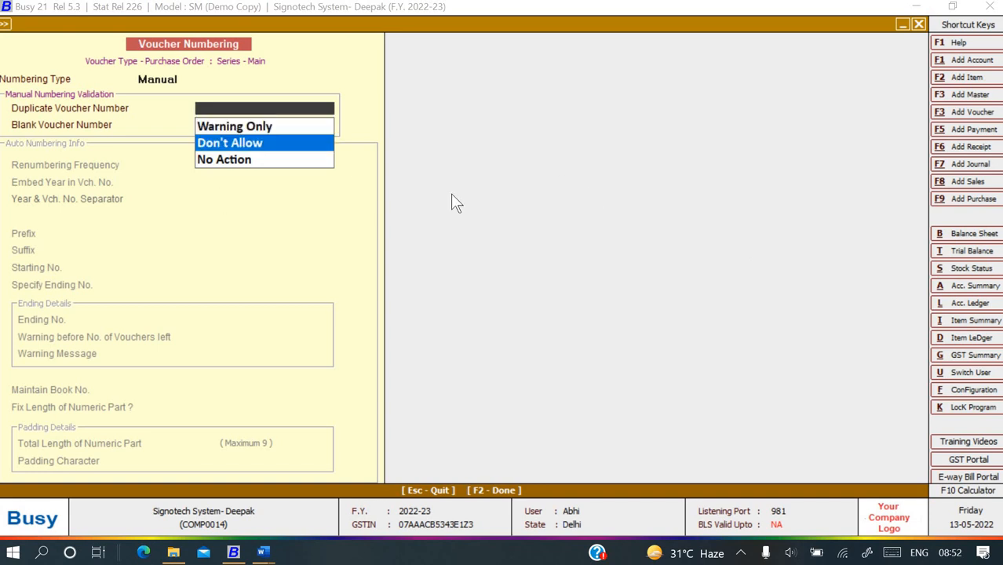
key(Return)
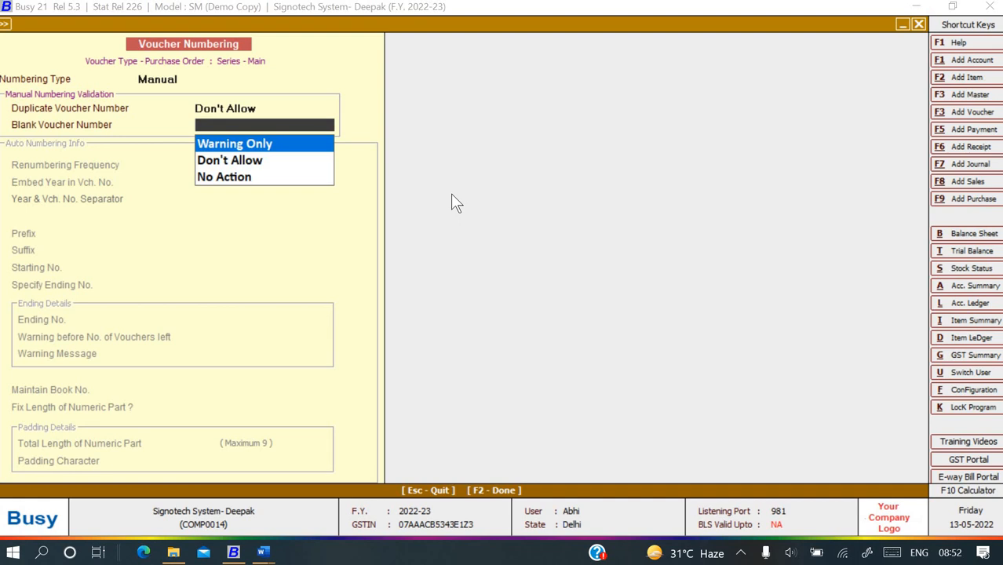
key(Down)
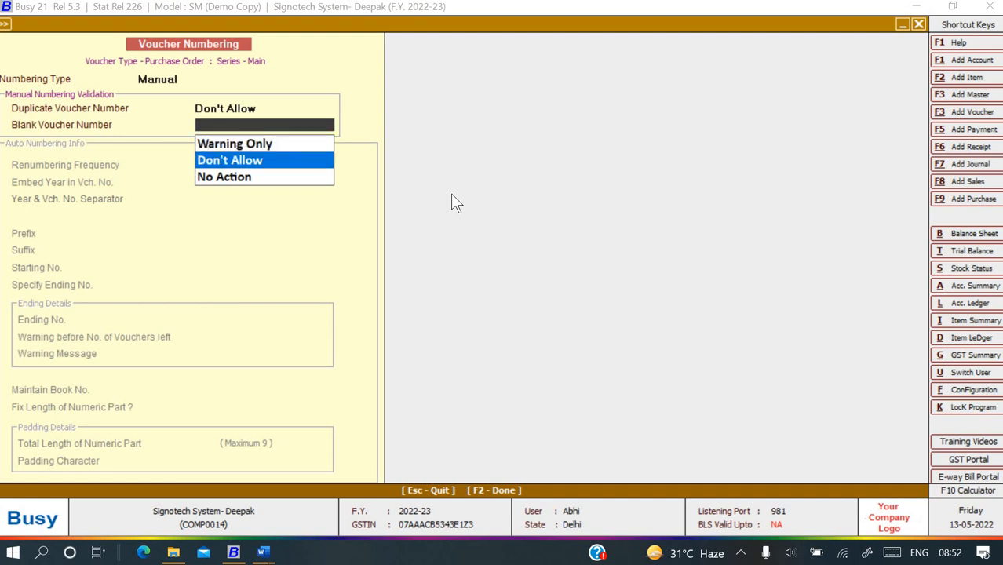
key(Return)
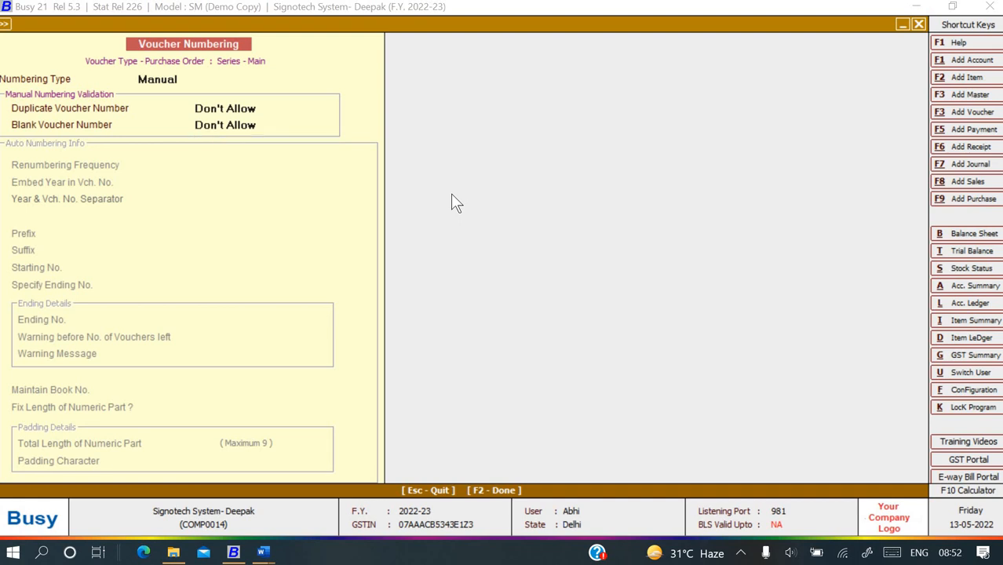
key(F2)
Discard the unfinished order and start a fresh Main-series purchase order
key(Escape)
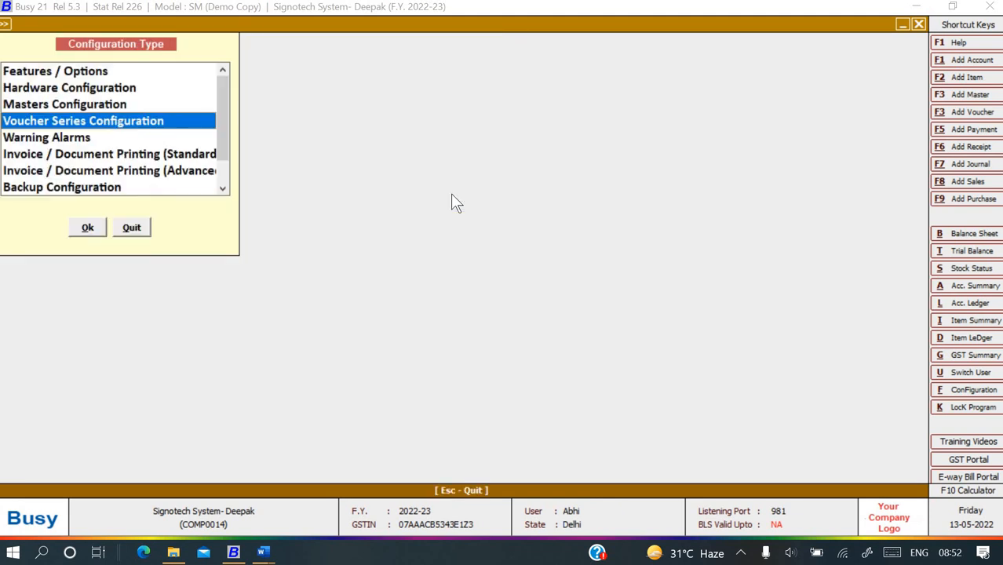
key(Escape)
key(Escape)
key(Return)
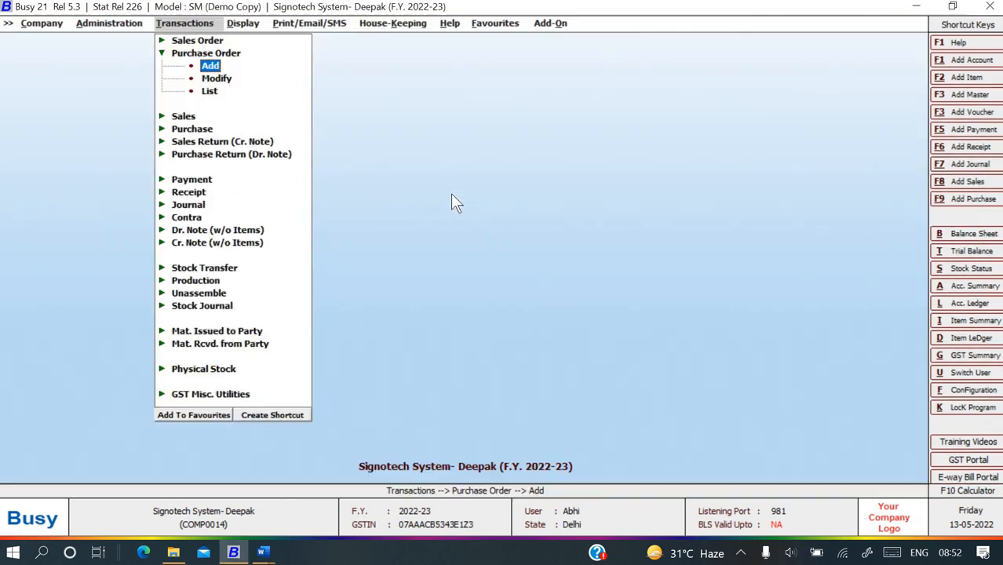
key(Return)
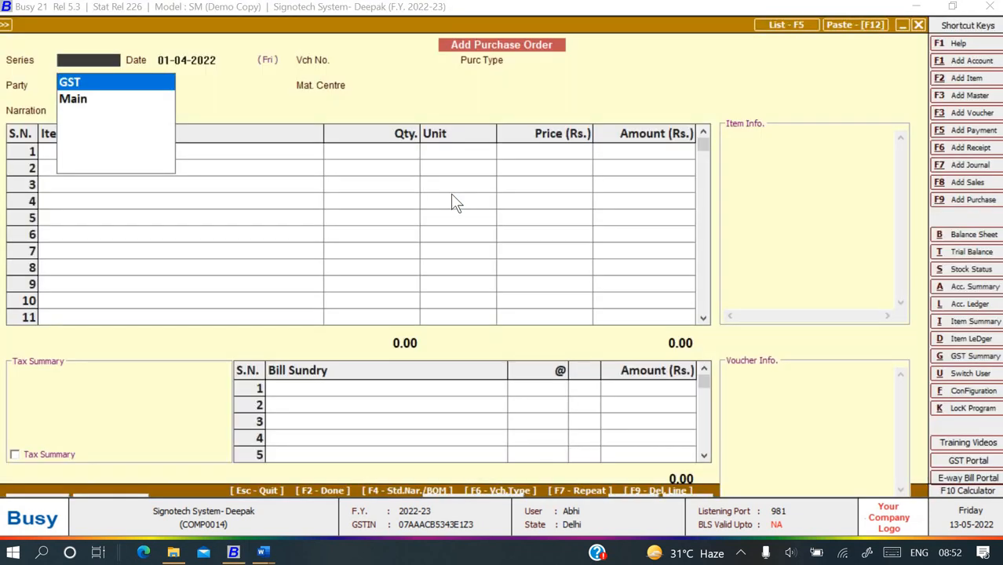
key(Down)
key(Return)
key(Return)
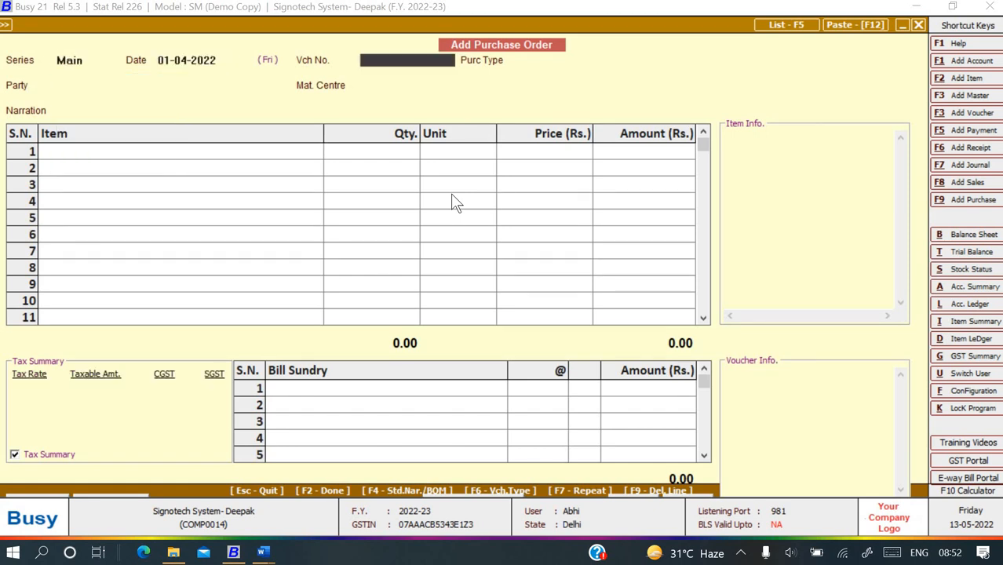
Copy PO/201 from the assignment into the voucher number field
key(alt+Tab)
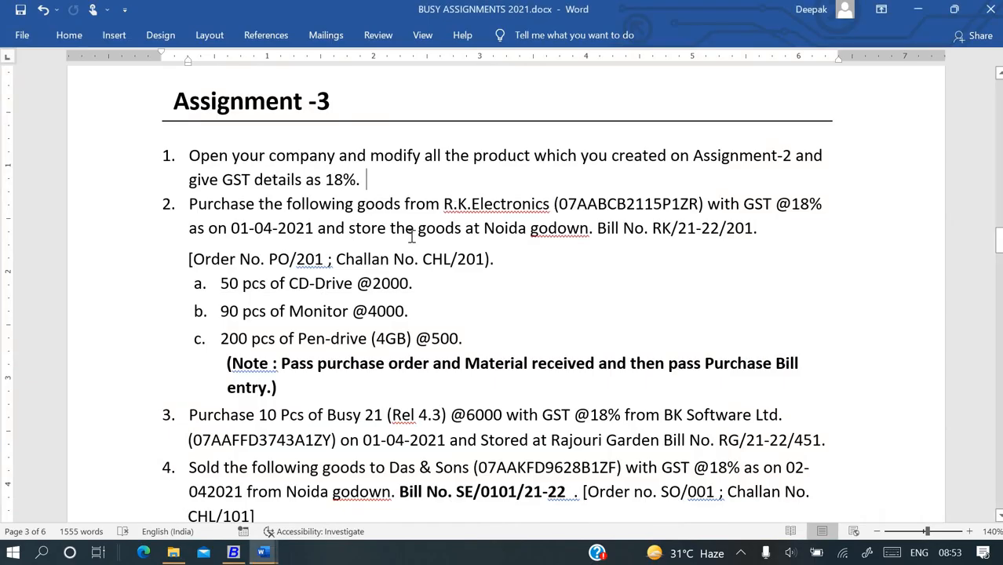
drag(269, 259, 325, 259)
key(ctrl+c)
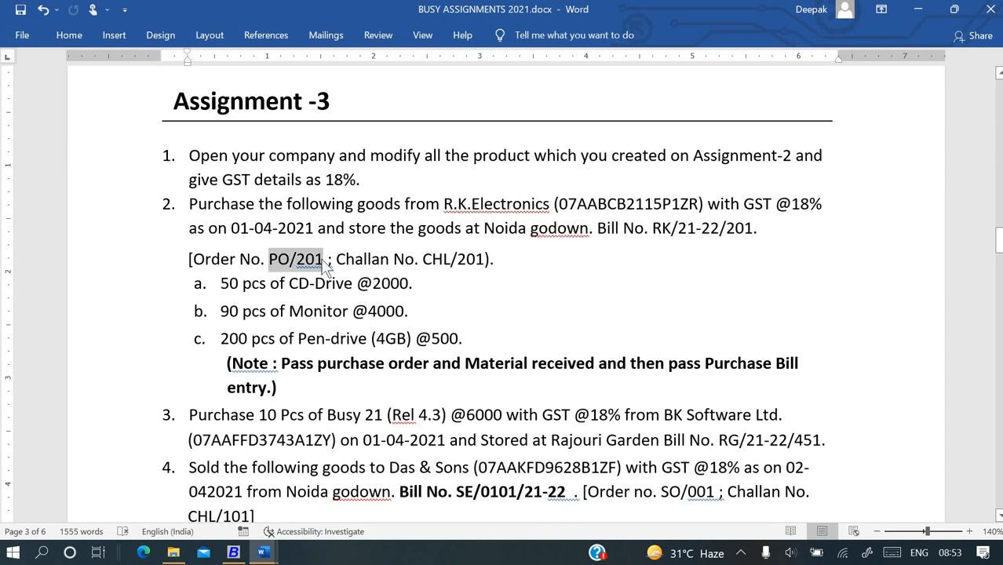
key(alt+Tab)
key(ctrl+v)
key(Return)
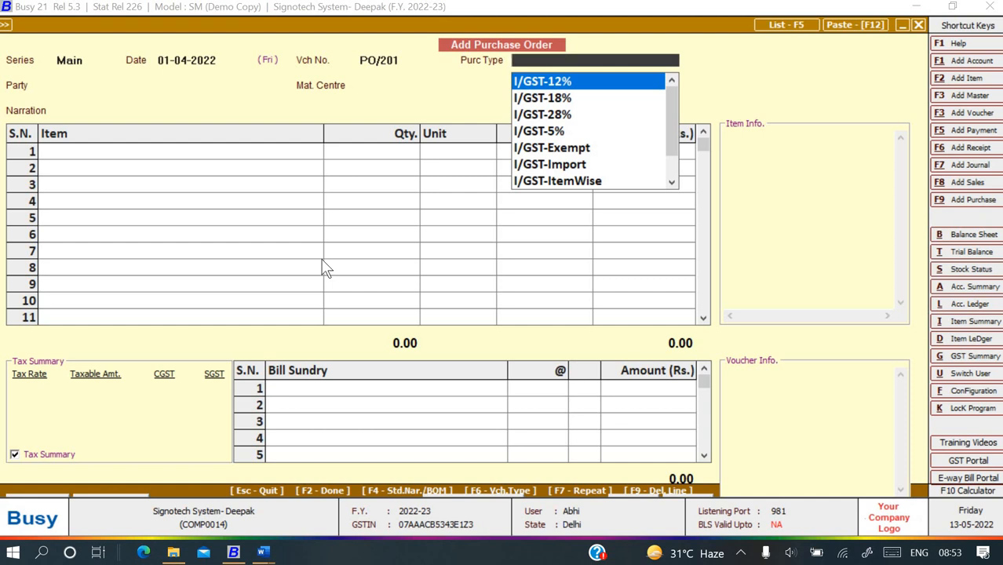
Set the purchase type to L/GST-18% and begin creating a new party account
key(l)
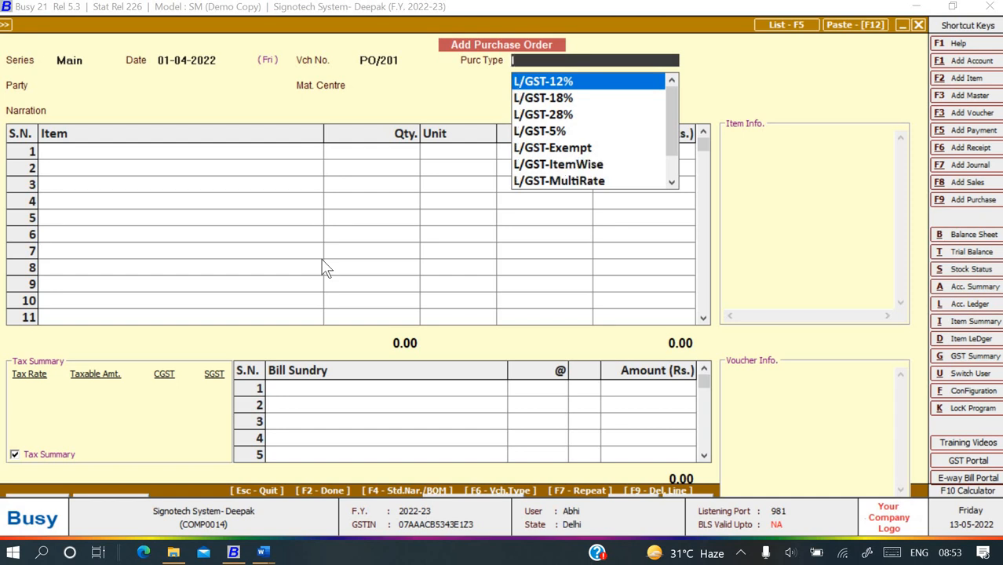
key(Down)
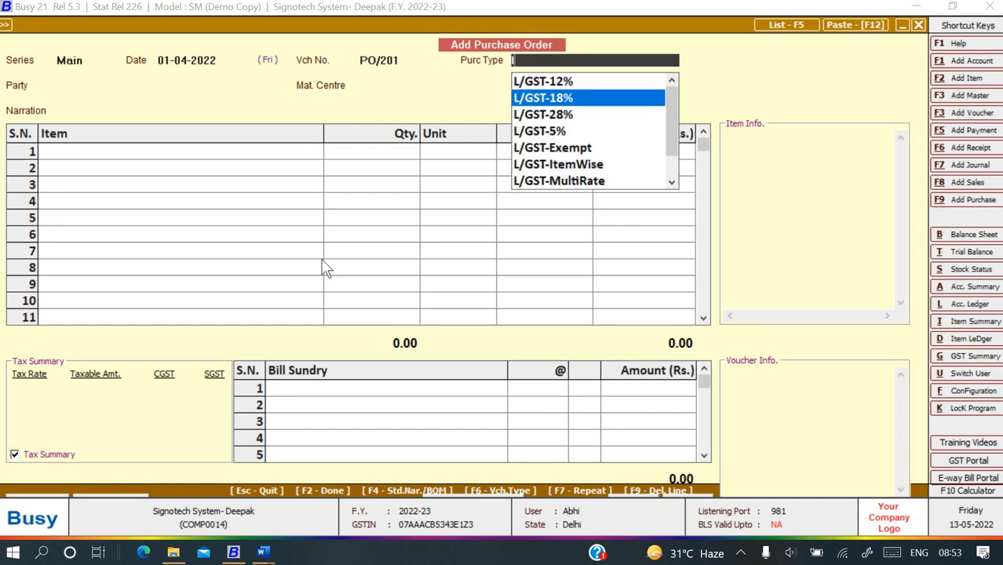
key(Return)
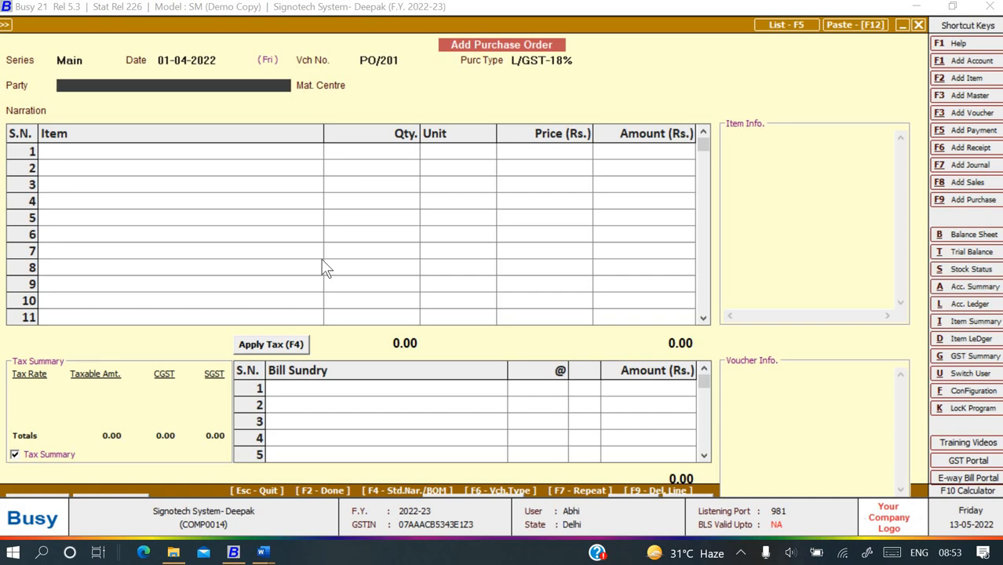
key(alt+Tab)
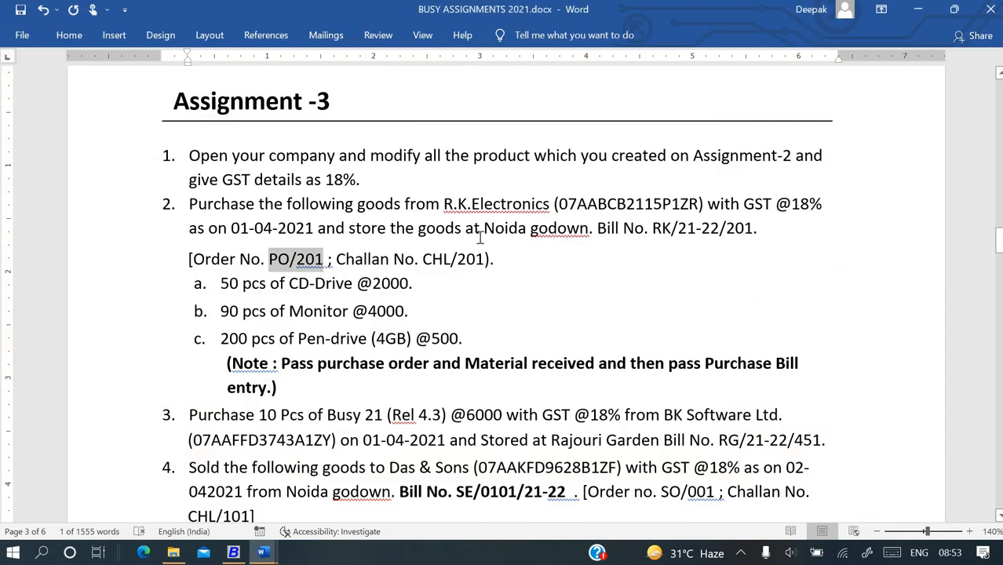
key(alt+Tab)
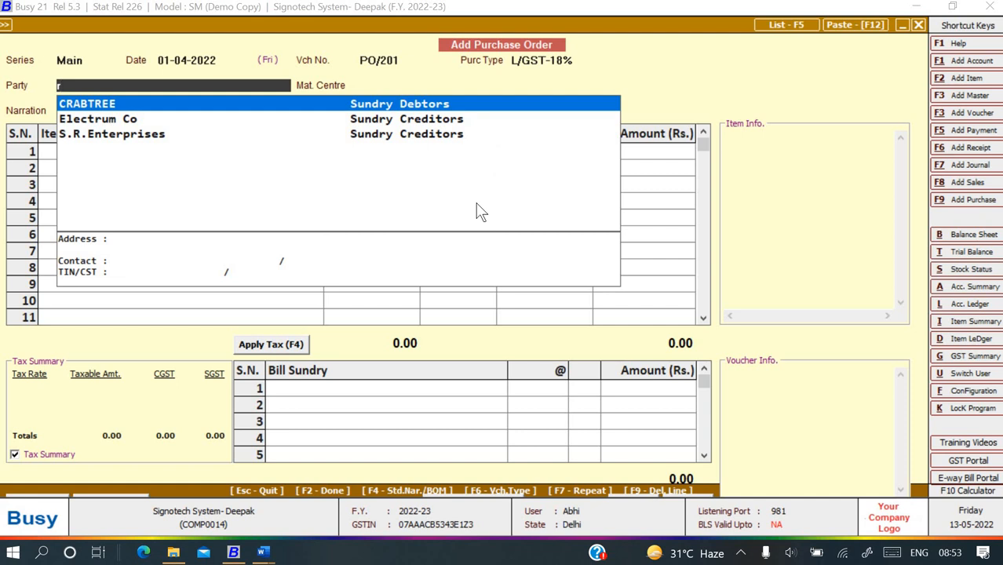
key(F3)
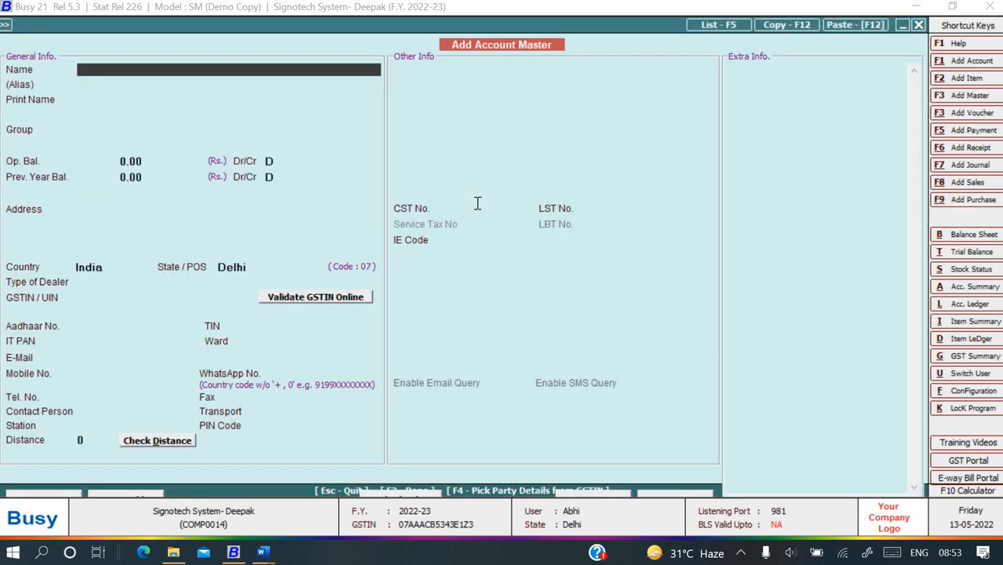
Name the new account R.K.Electronics and place it in Sundry Creditors
key(alt+Tab)
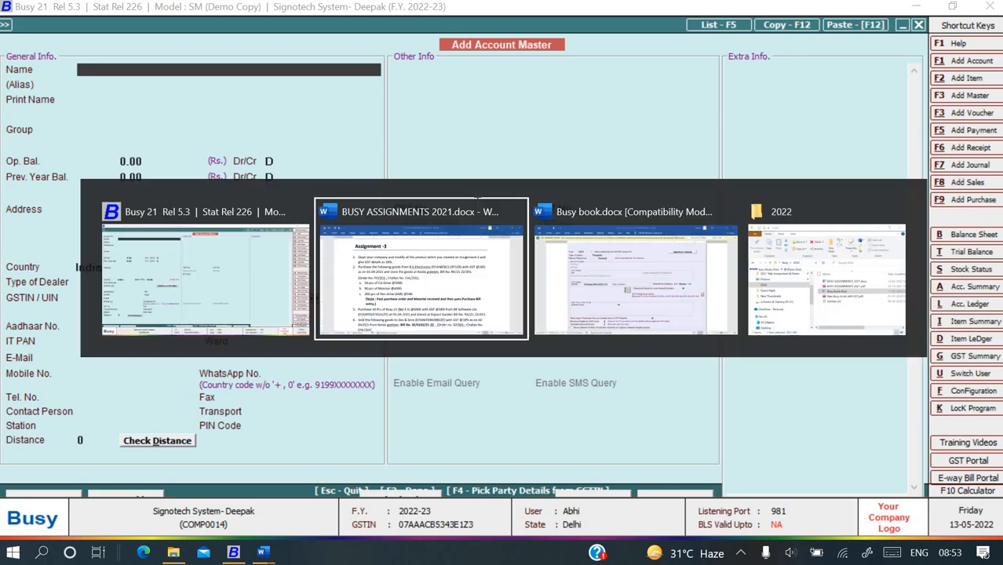
double_click(519, 203)
key(ctrl+c)
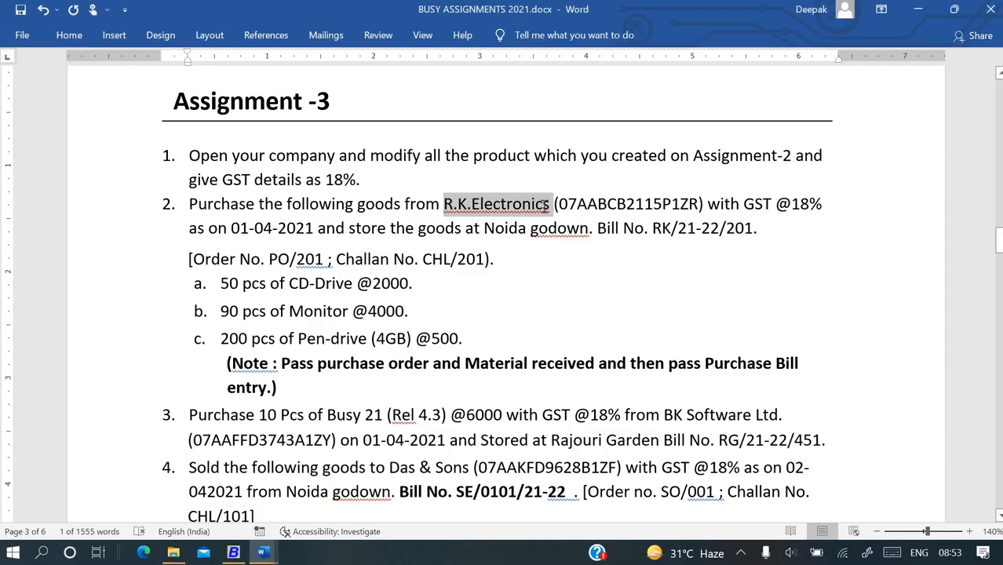
key(alt+Tab)
key(ctrl+v)
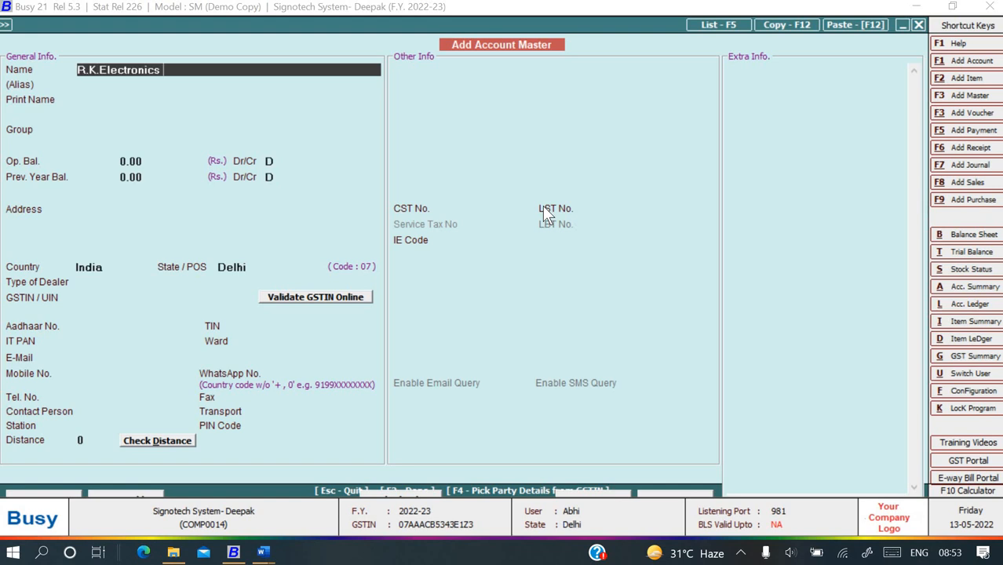
key(Return)
key(Return)
key(Return)
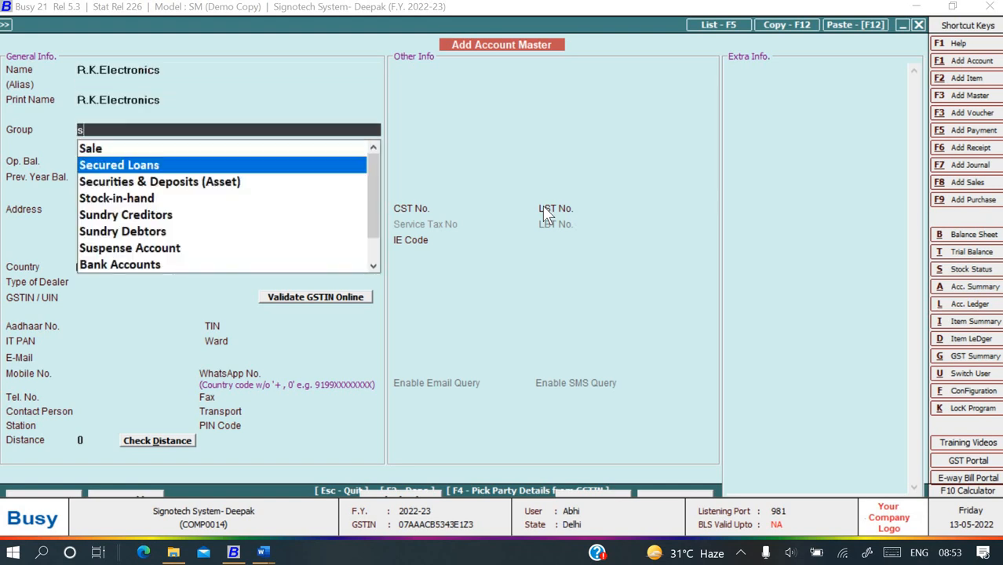
key(Down)
key(Down)
key(Down)
key(Return)
key(Return)
key(Return)
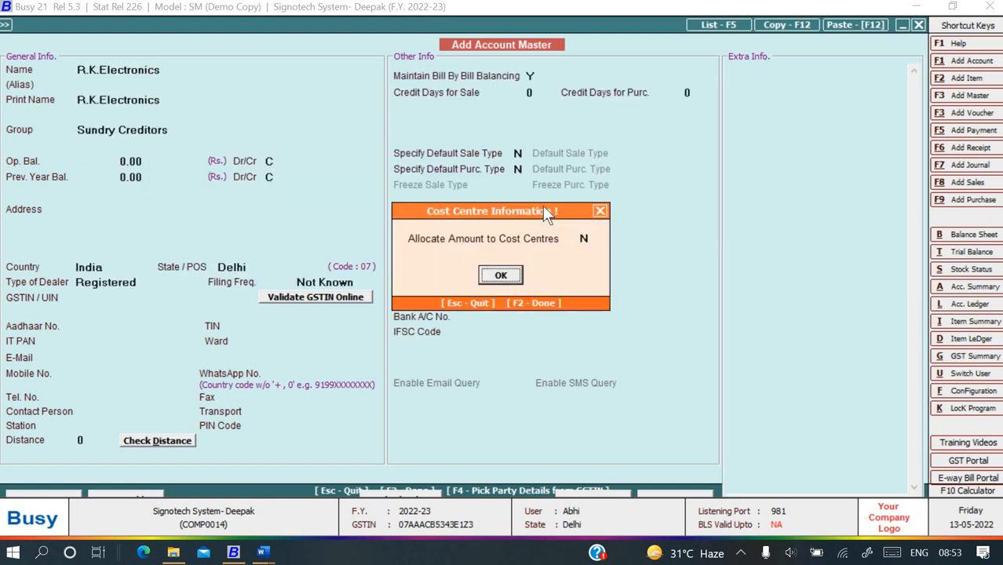
key(Return)
key(Return)
key(Return)
key(Return)
key(Return)
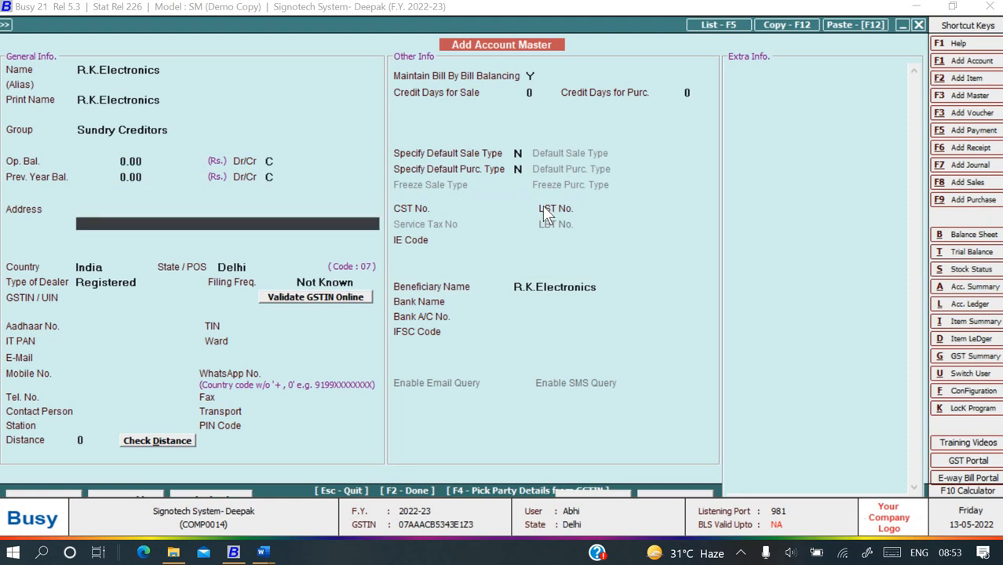
key(Return)
key(Return)
key(Return)
key(Return)
key(Return)
key(Return)
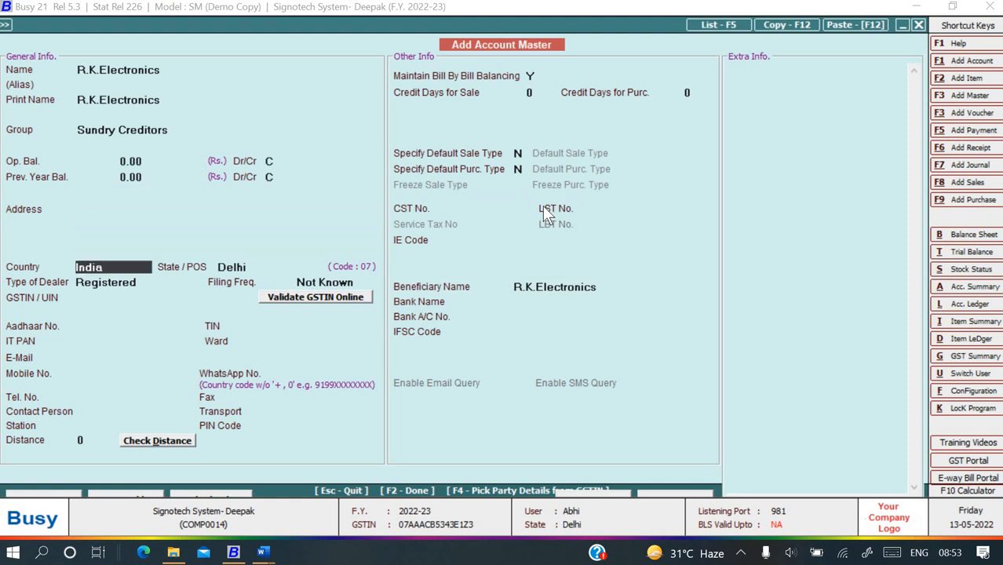
Keep dealer type Registered, filing frequency Not Known, and paste the supplier's GSTIN
key(Return)
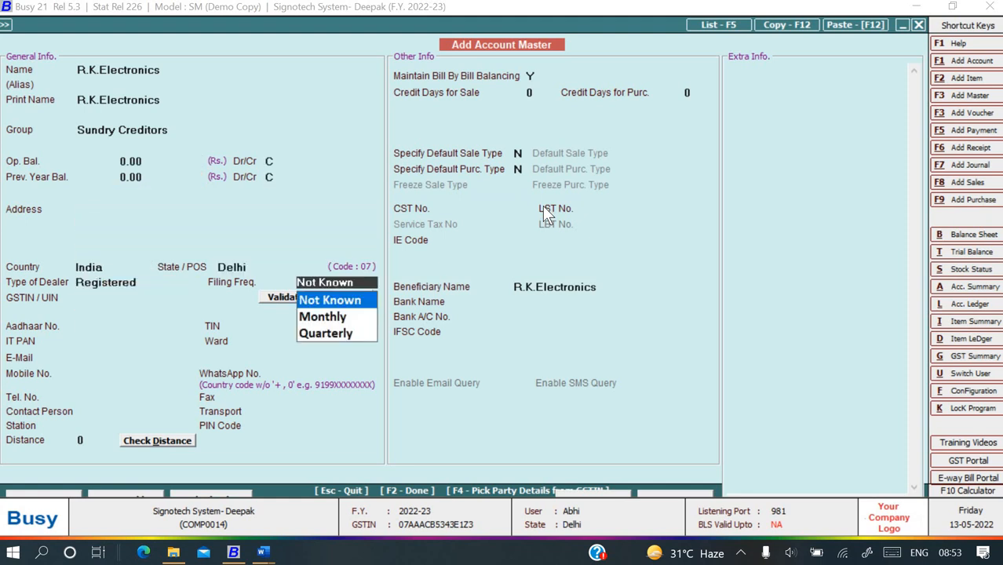
key(Down)
key(Up)
key(Return)
key(alt+Tab)
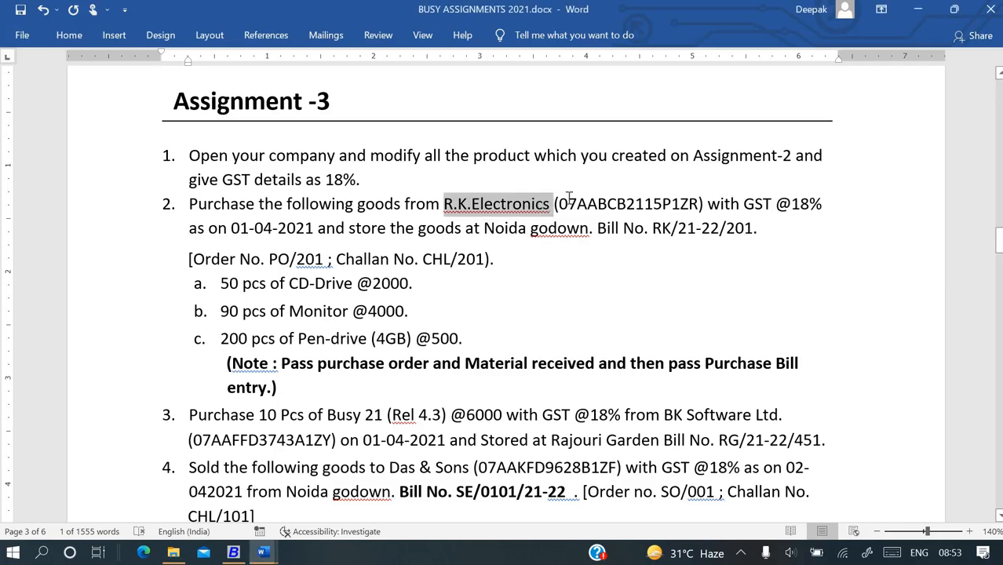
drag(571, 203, 701, 216)
key(ctrl+c)
key(alt+Tab)
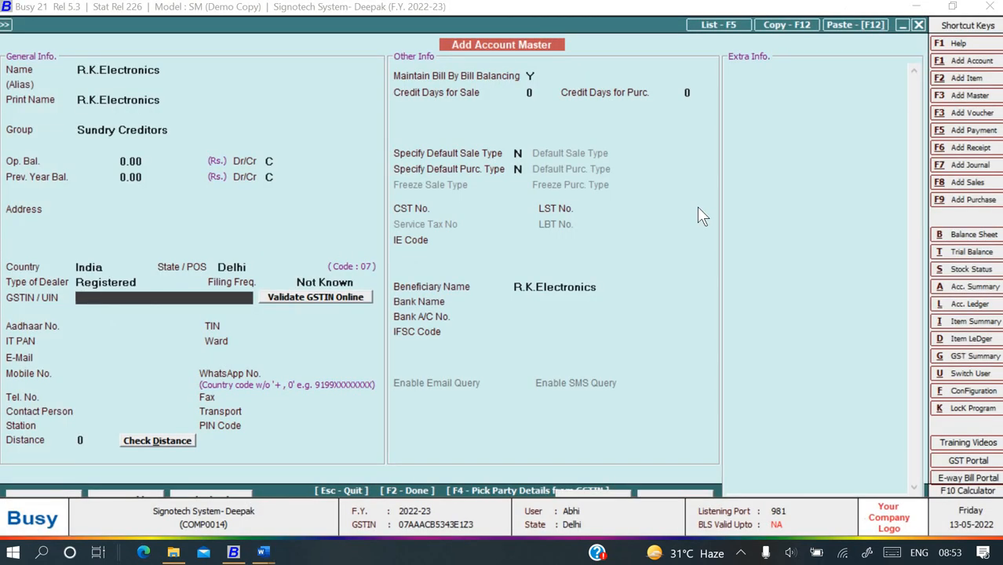
key(ctrl+v)
key(Return)
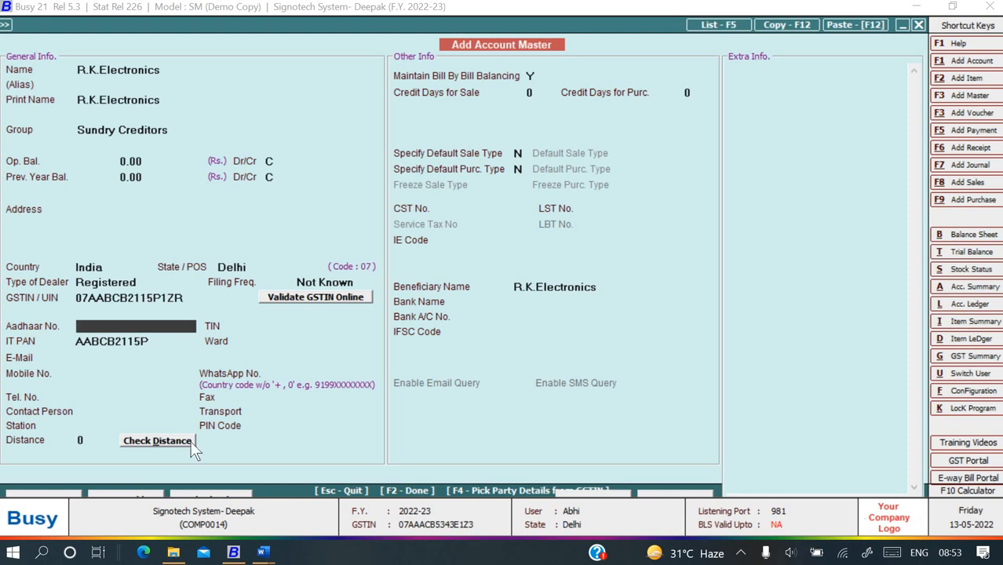
Skip the optional contact fields and save the R.K.Electronics account
key(Return)
key(Return)
key(Return)
key(Return)
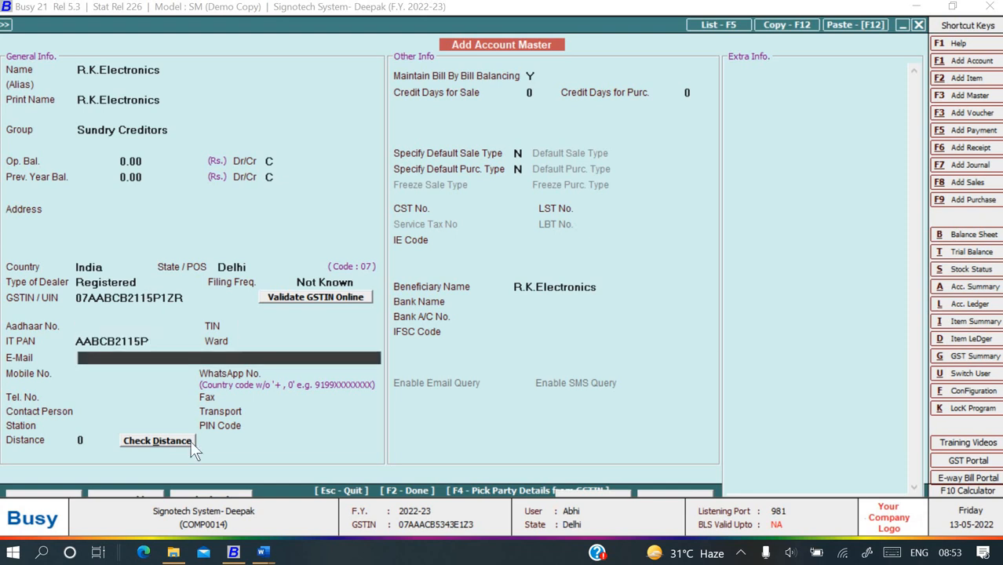
key(Return)
key(Return)
key(Return)
key(Return)
key(Return)
key(Return)
key(Return)
key(Return)
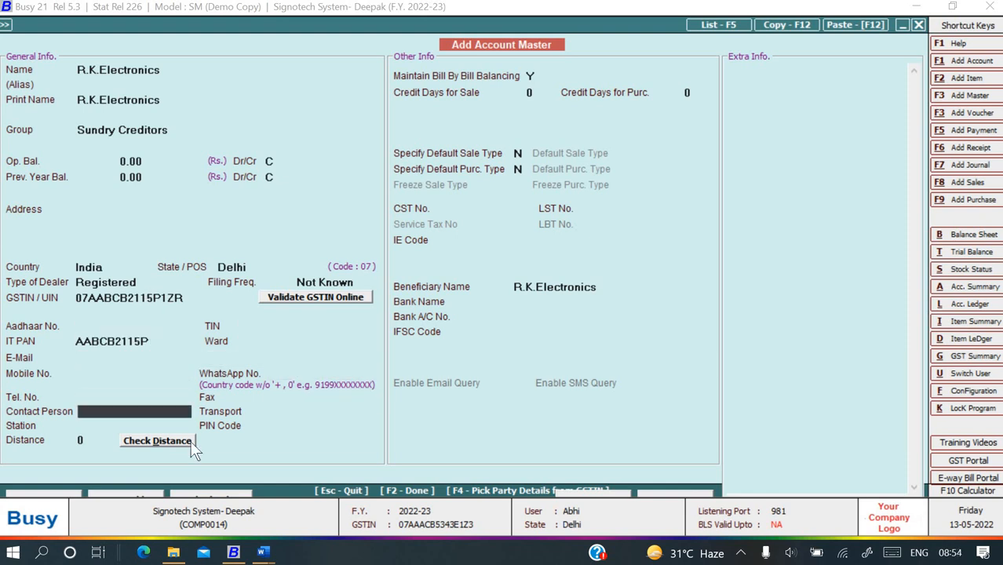
key(Return)
key(Return)
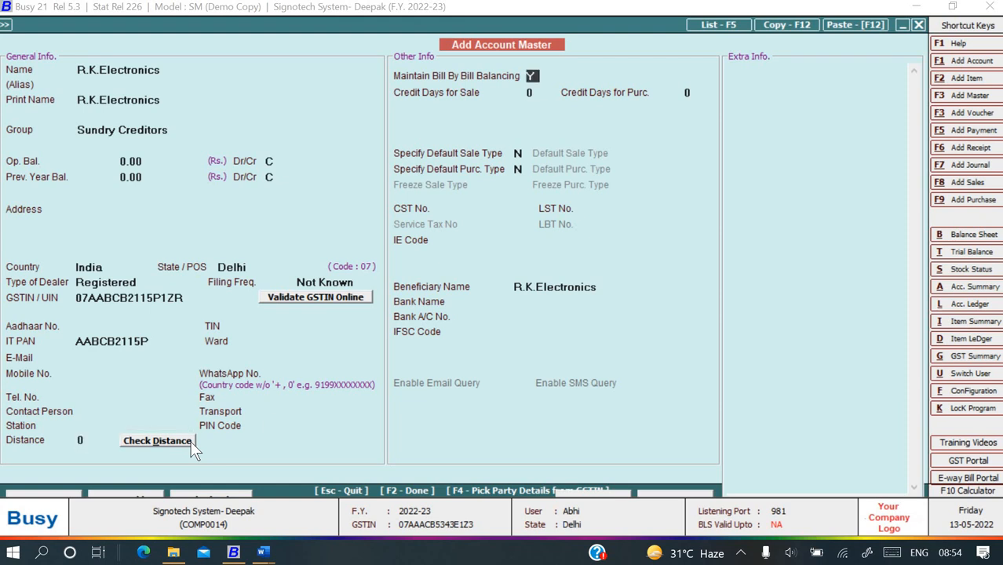
key(Return)
key(F2)
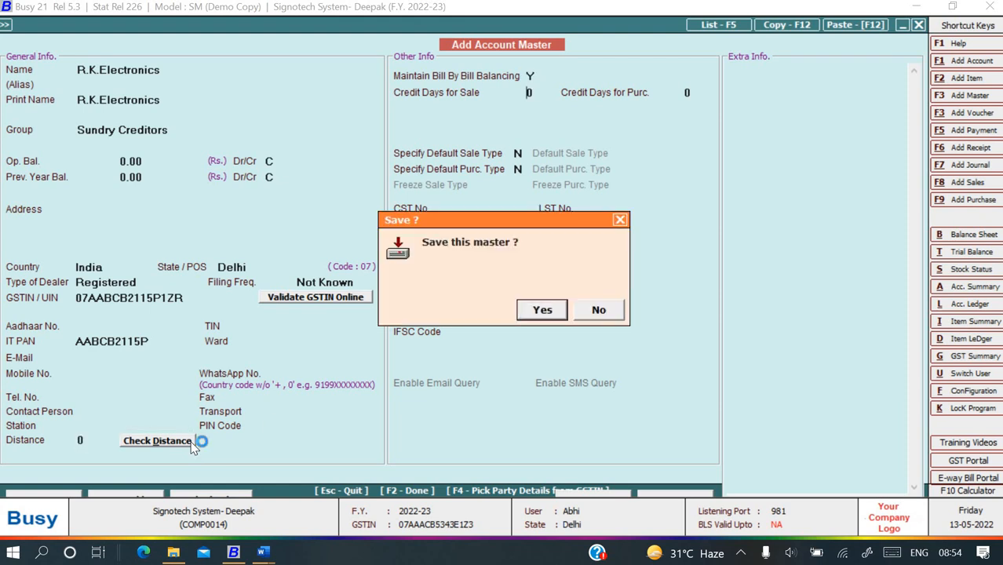
key(Return)
Set the material centre to NOIDA
key(alt+Tab)
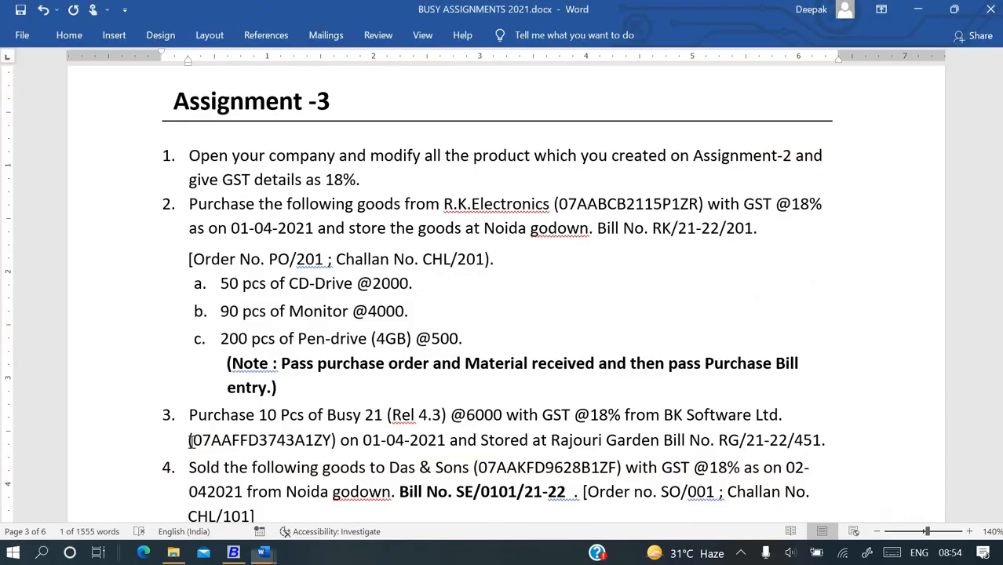
key(alt+Tab)
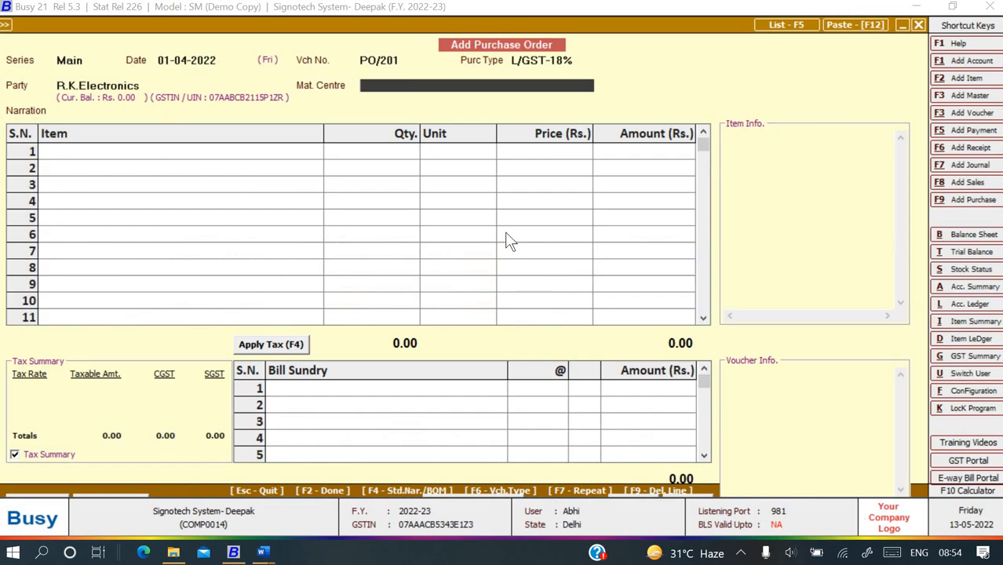
text(n)
key(Return)
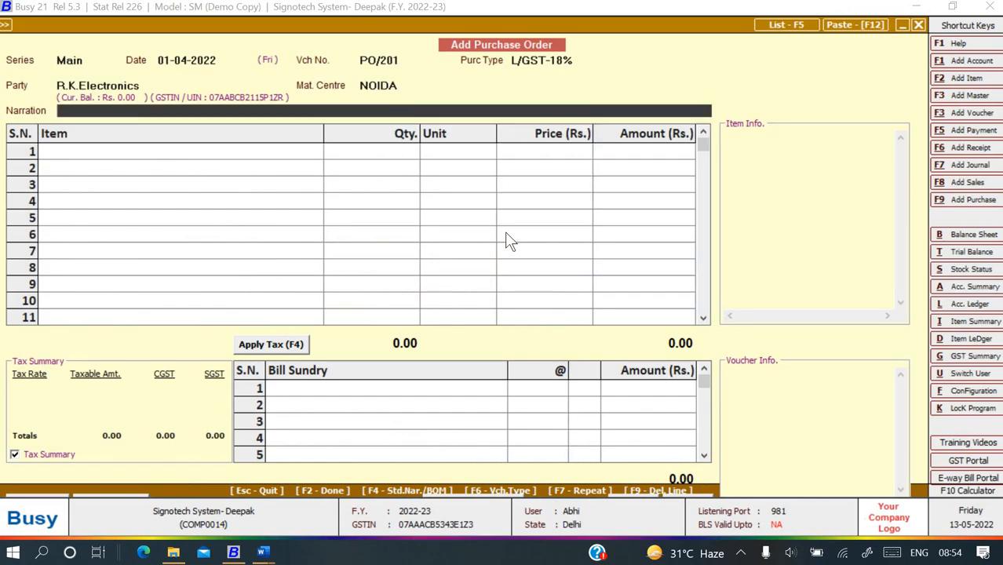
Enter the narration "Being place an order"
key(alt+Tab)
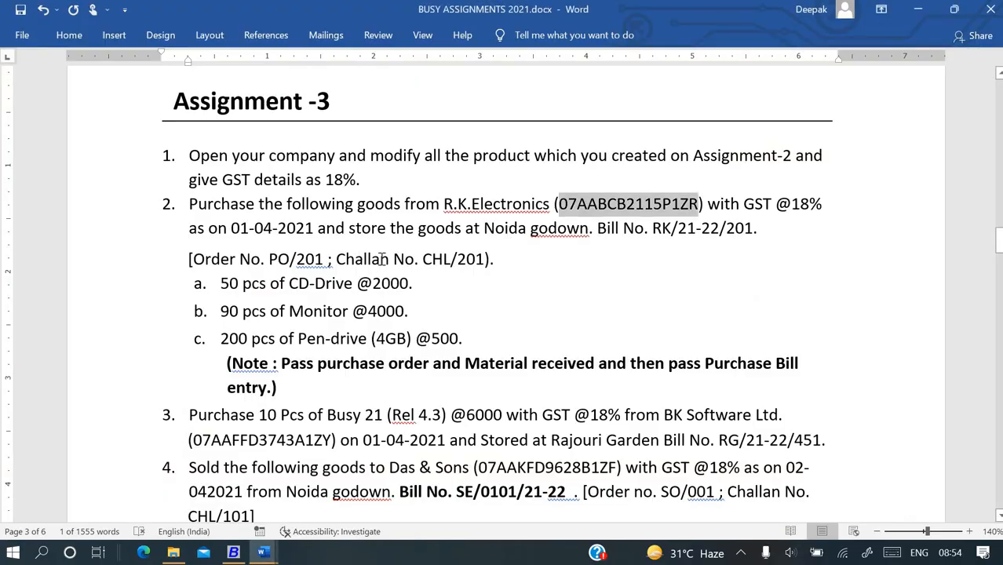
key(alt+Tab)
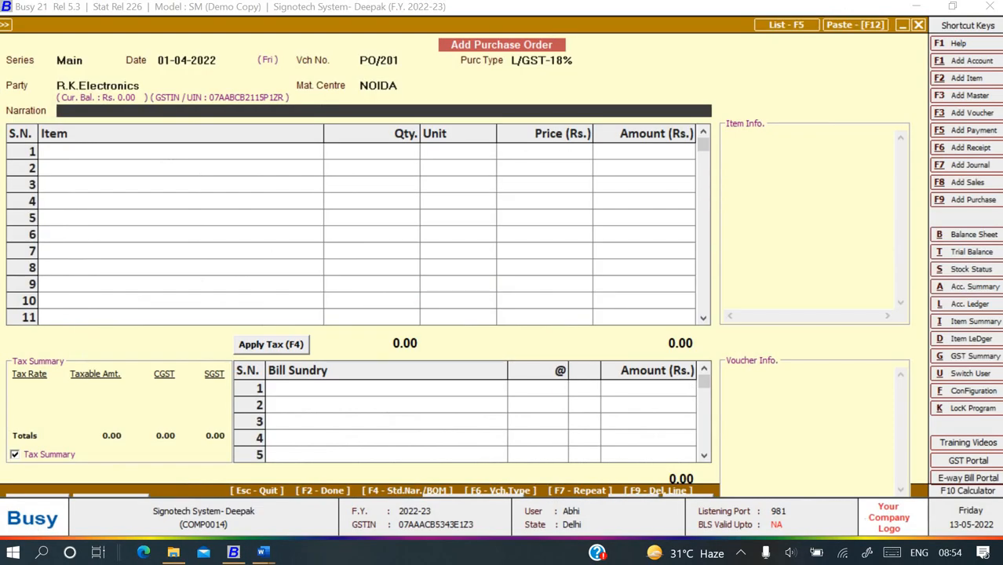
text(Being goods ordere)
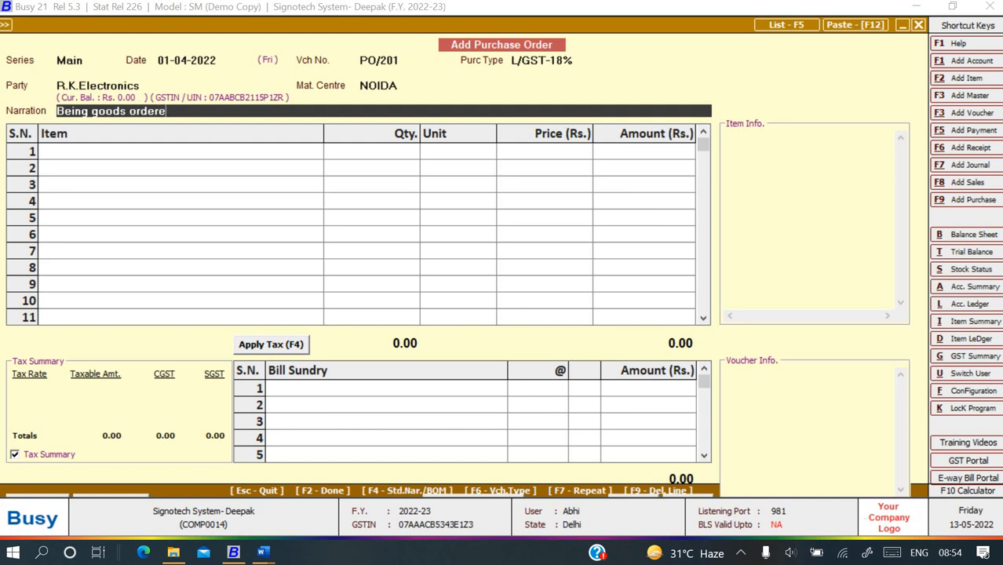
text(d)
key(BackSpace)
key(BackSpace)
key(BackSpace)
key(BackSpace)
key(BackSpace)
key(BackSpace)
key(BackSpace)
key(BackSpace)
key(BackSpace)
key(BackSpace)
key(BackSpace)
key(BackSpace)
key(BackSpace)
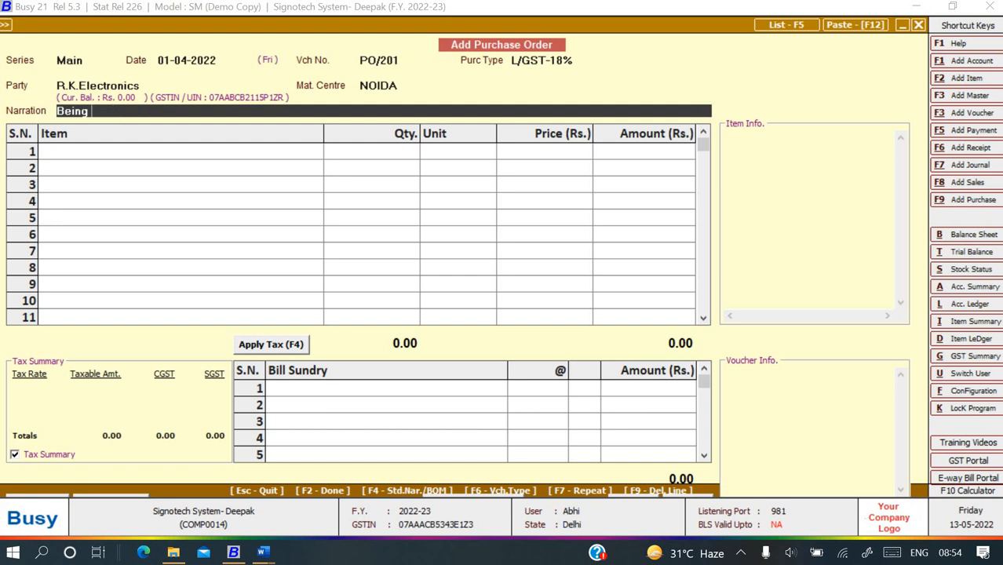
text(place an order)
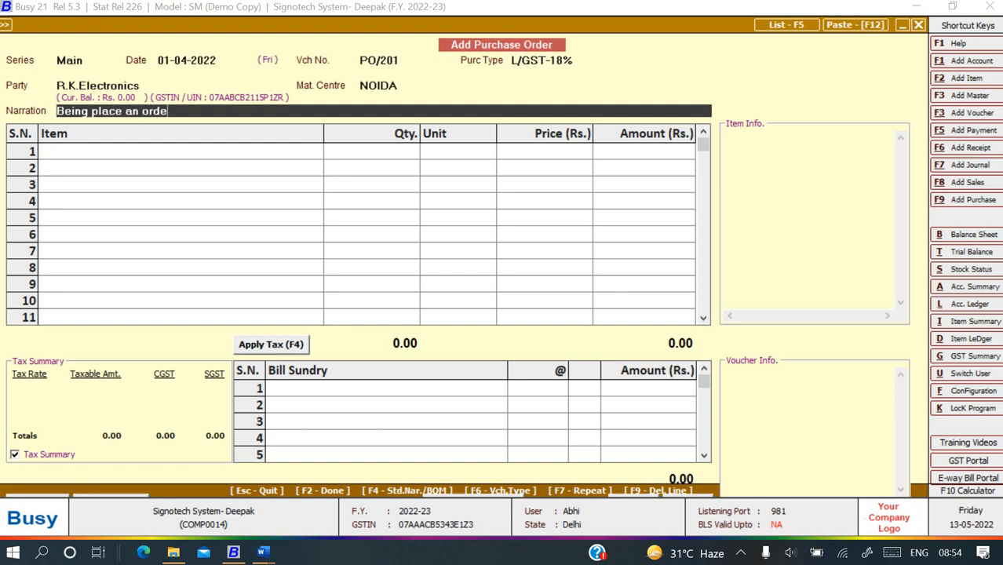
key(Return)
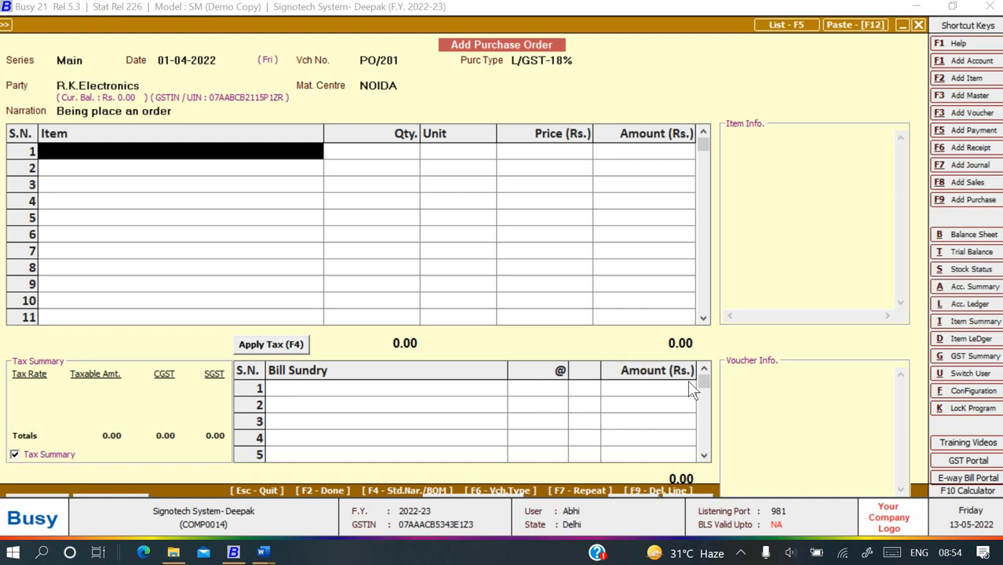
Add CD-DRIVE with quantity 50 at price 2,000
key(alt+Tab)
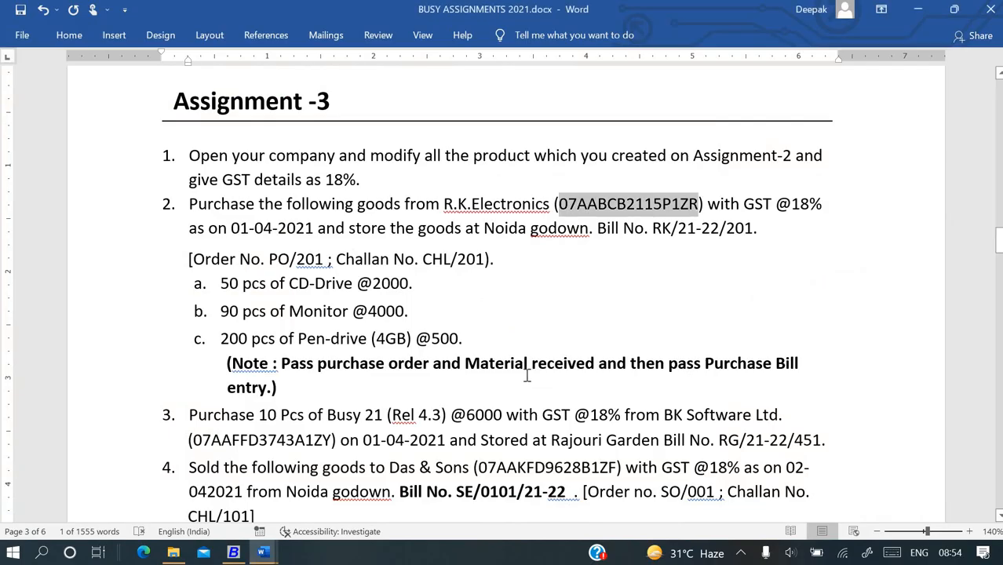
key(alt+Tab)
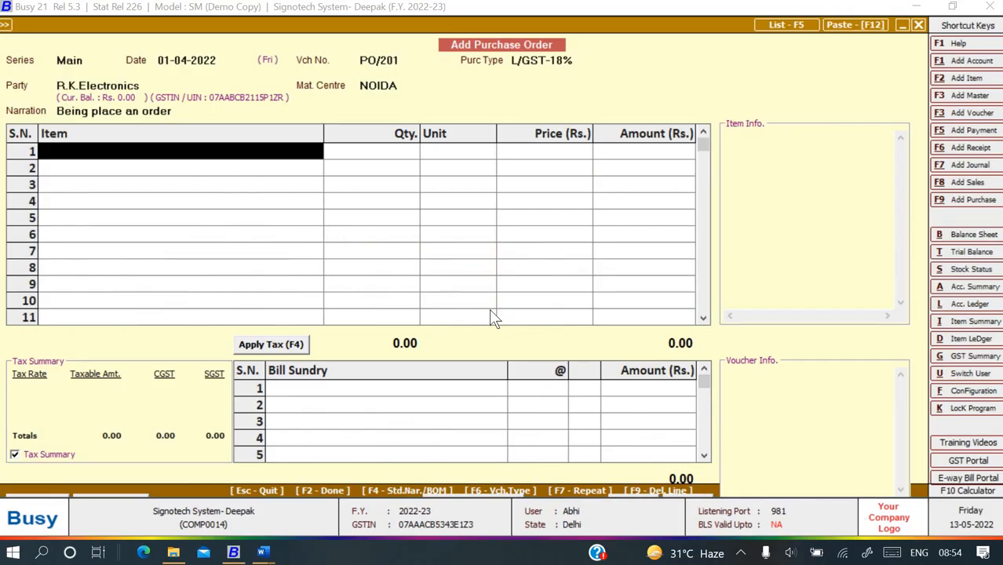
key(Return)
key(Return)
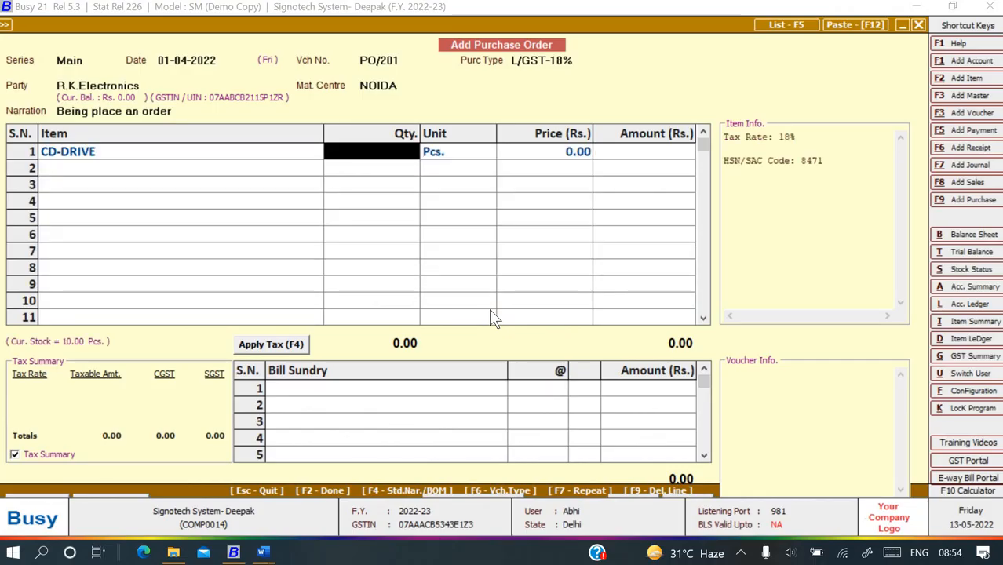
text(50)
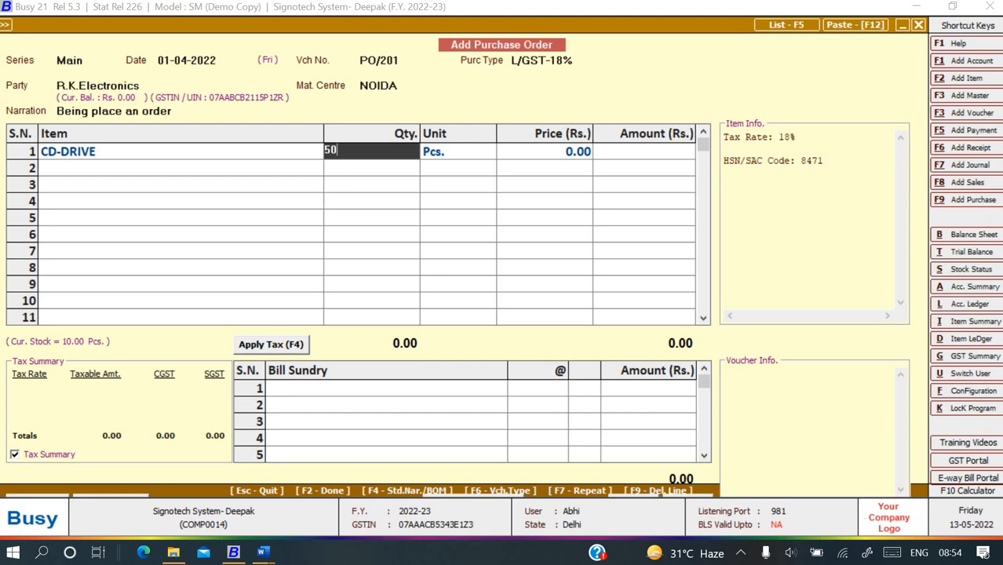
key(Return)
key(Return)
key(alt+Tab)
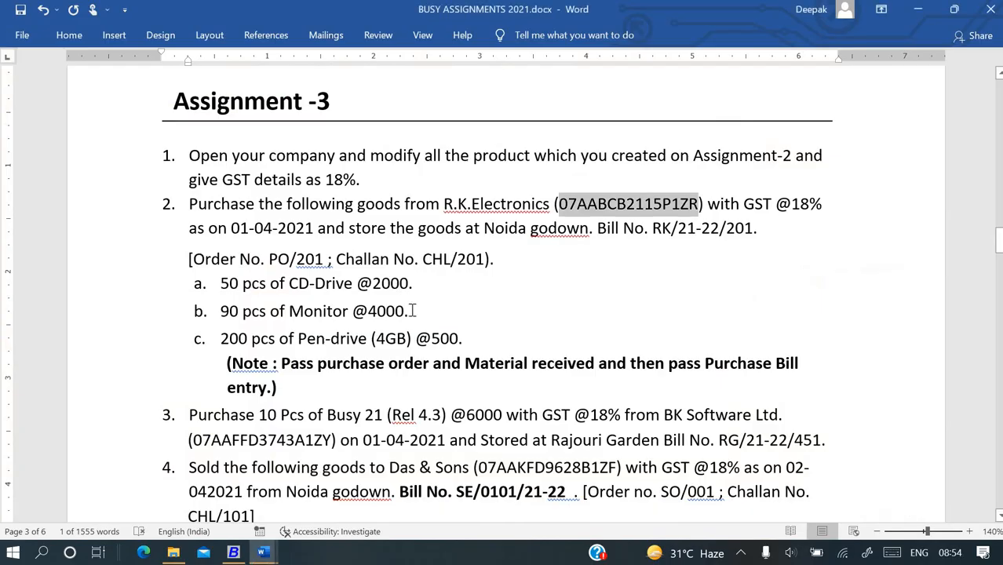
key(alt+Tab)
text(2000)
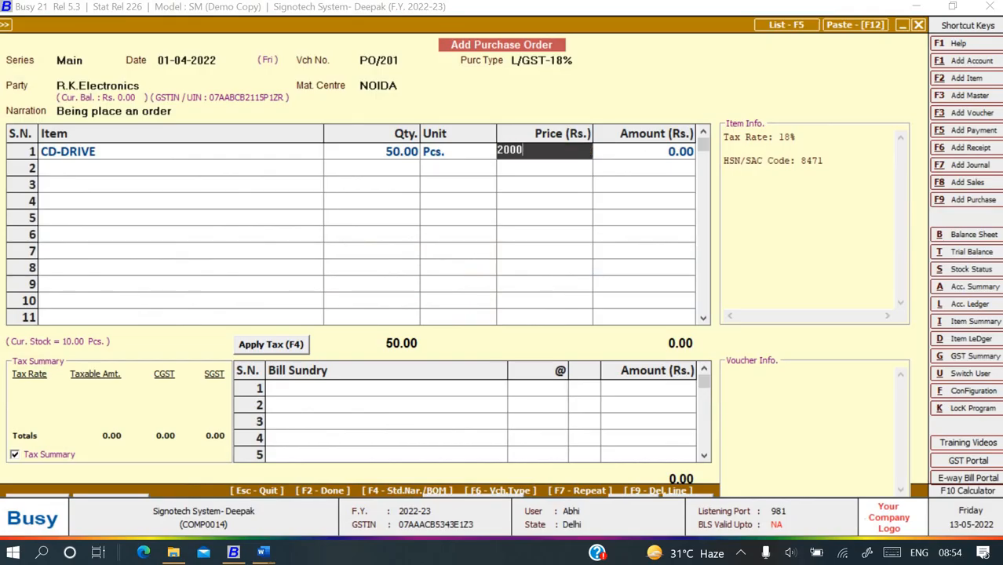
key(Return)
key(Return)
Add MONITOR with quantity 90 Pcs at price 4,000
key(alt+Tab)
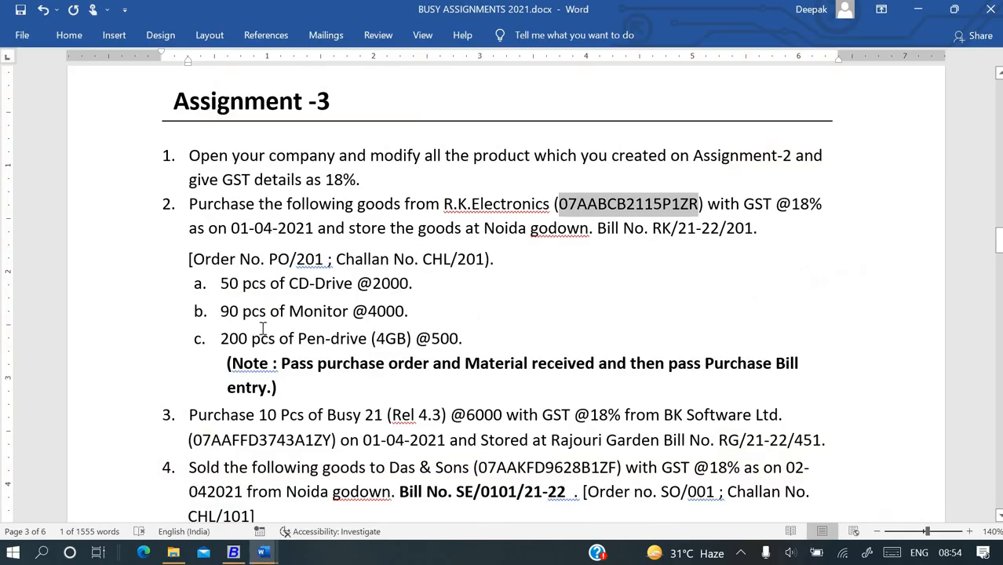
key(alt+Tab)
text(mo)
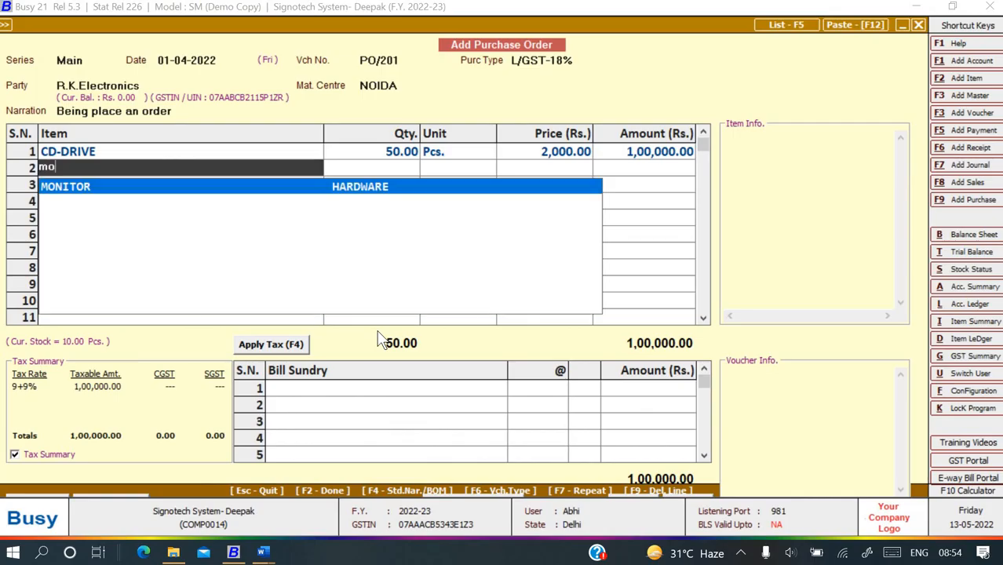
key(Return)
text(90)
key(Return)
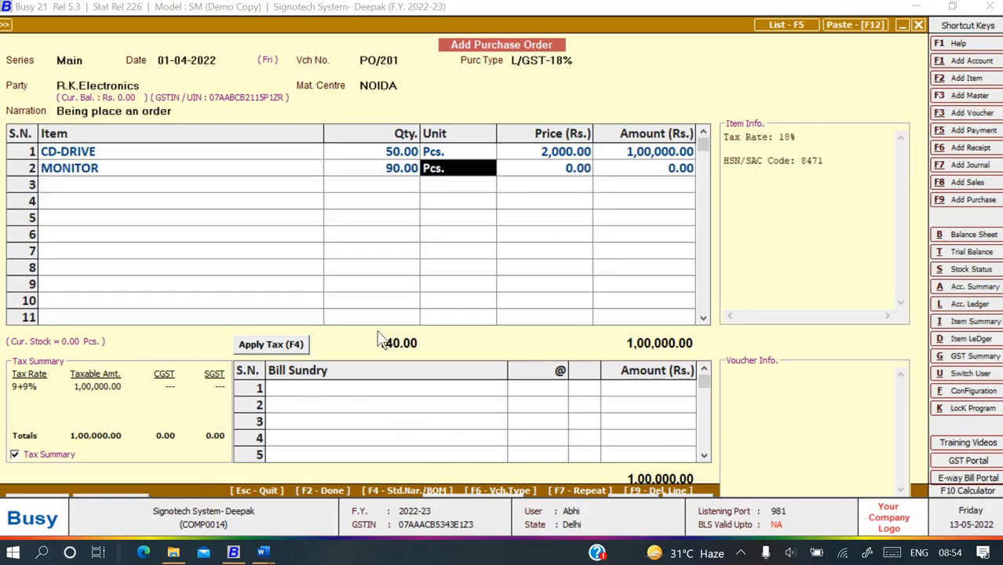
key(alt+Tab)
key(alt+Tab)
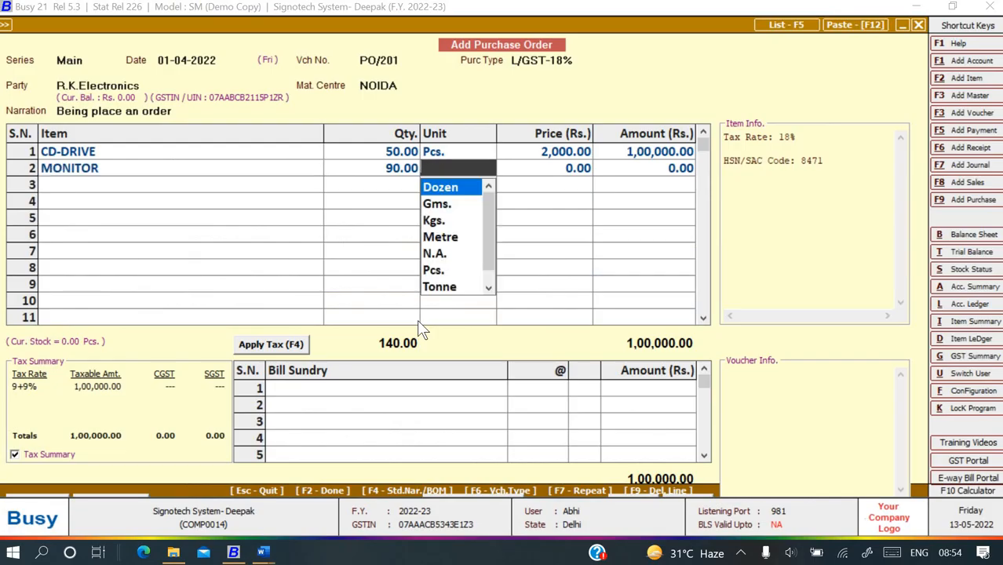
text(pc)
key(Return)
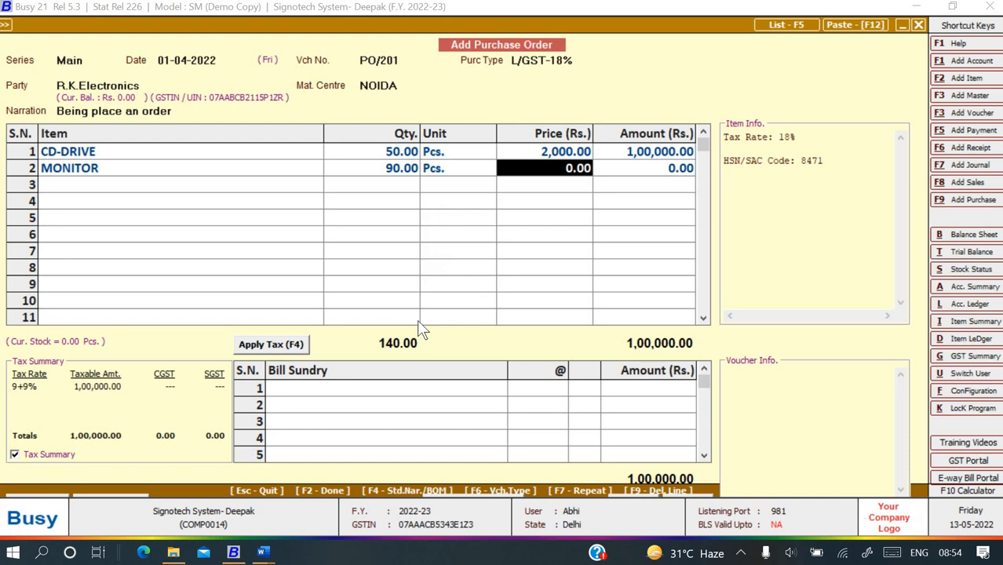
text(4000)
key(Return)
Add PEN-DRIVE (4GB) with quantity 200 at price 500
key(Return)
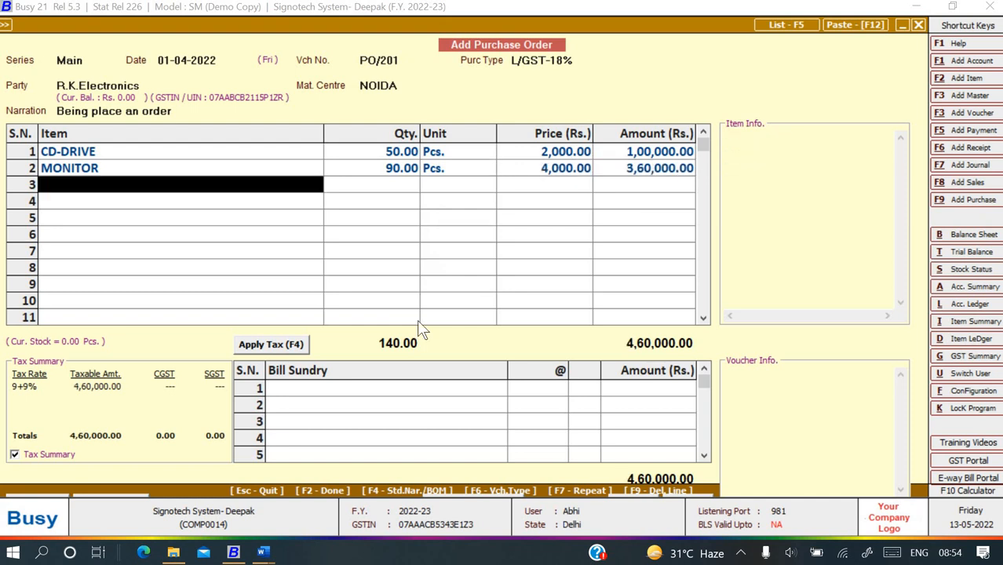
key(alt+Tab)
key(alt+Tab)
text(pe)
key(Return)
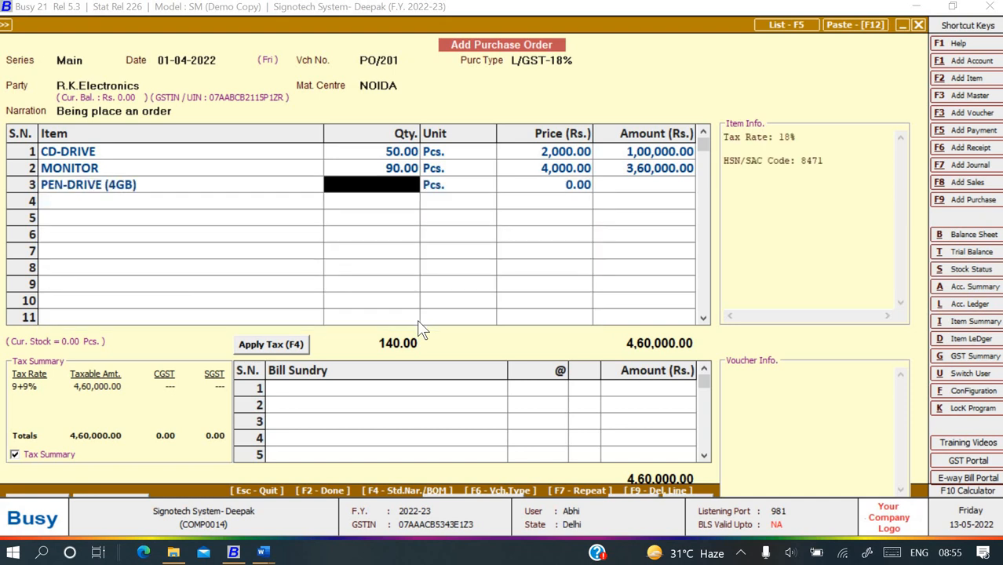
text(200)
key(Return)
key(Return)
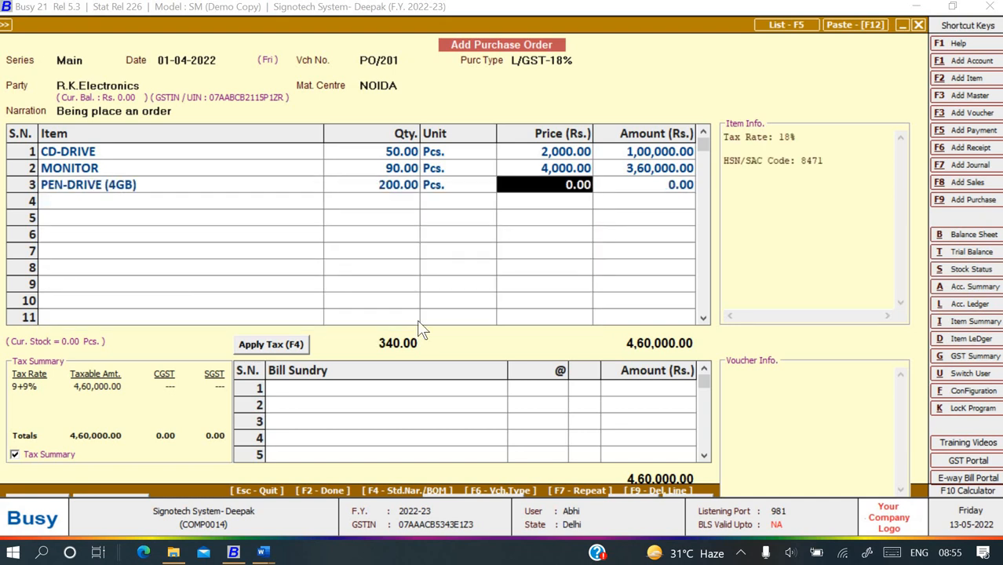
text(500)
key(Return)
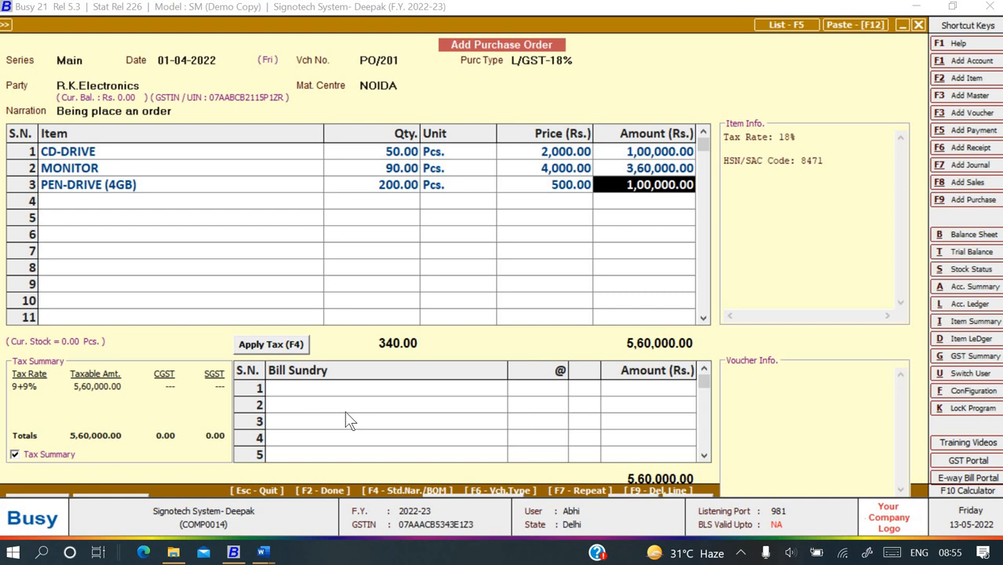
Add CGST as a bill sundry, with SGST following at 9% each
key(Return)
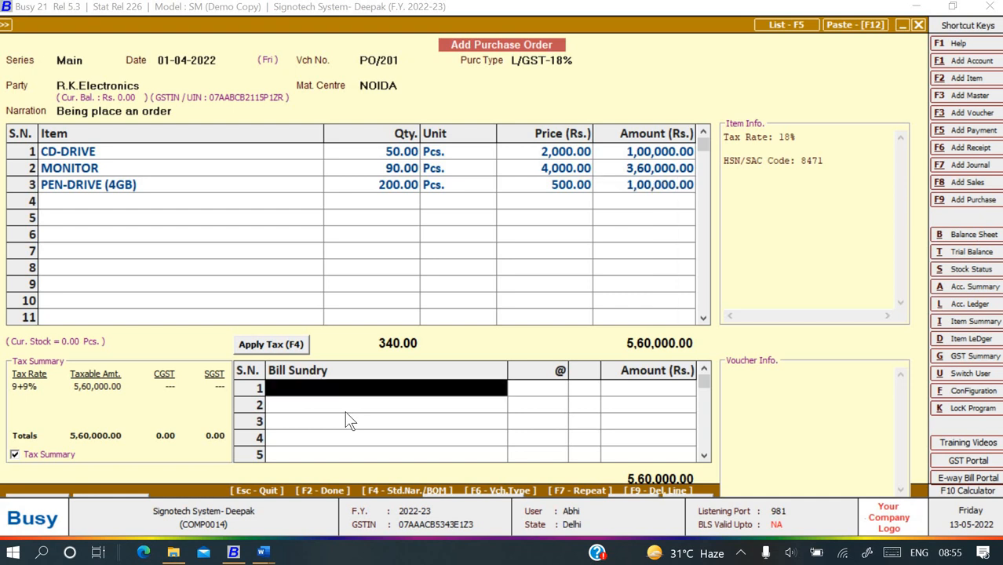
text(c)
key(Down)
key(Down)
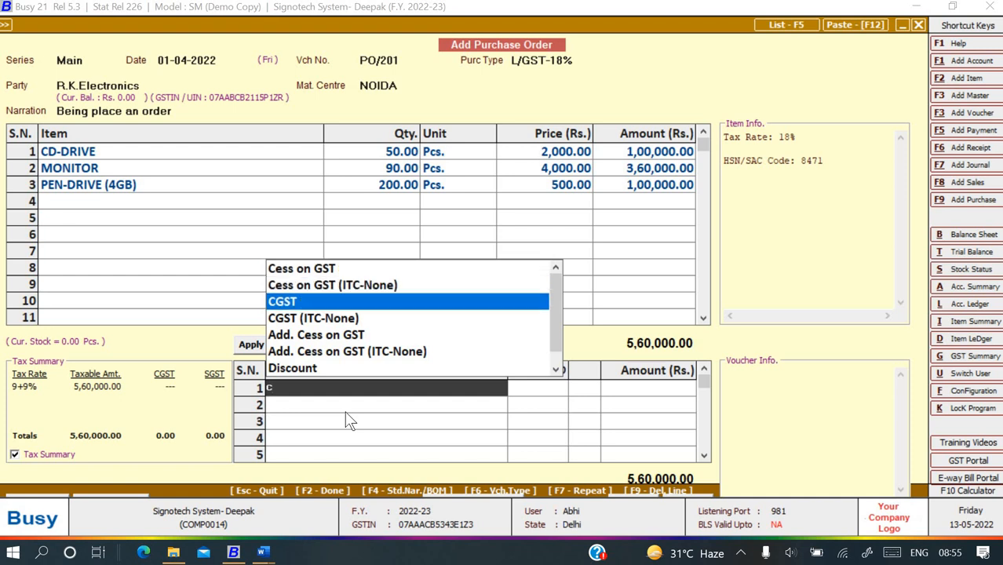
key(Return)
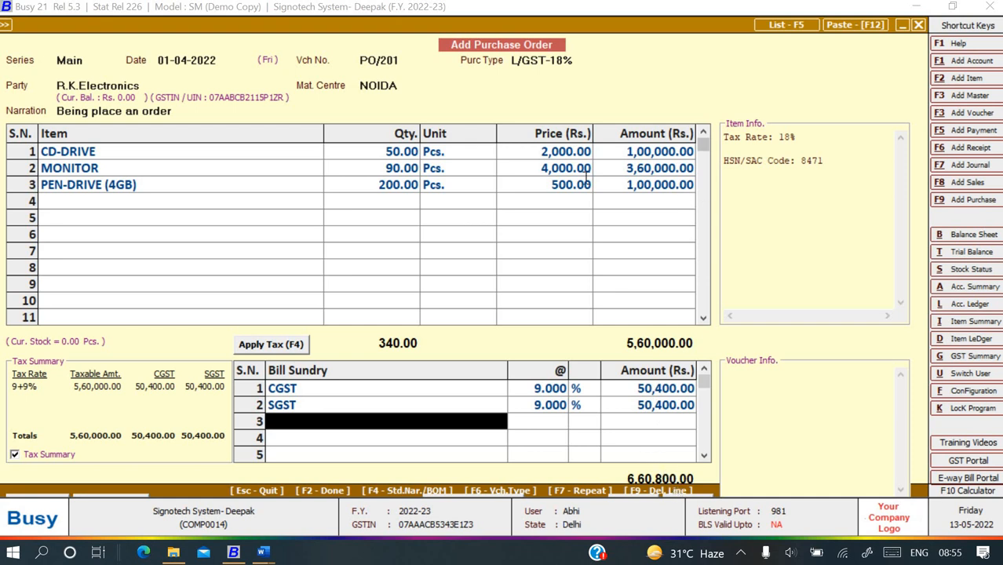
Check against the assignment and save PO/201 totalling 6,60,800
key(alt+Tab)
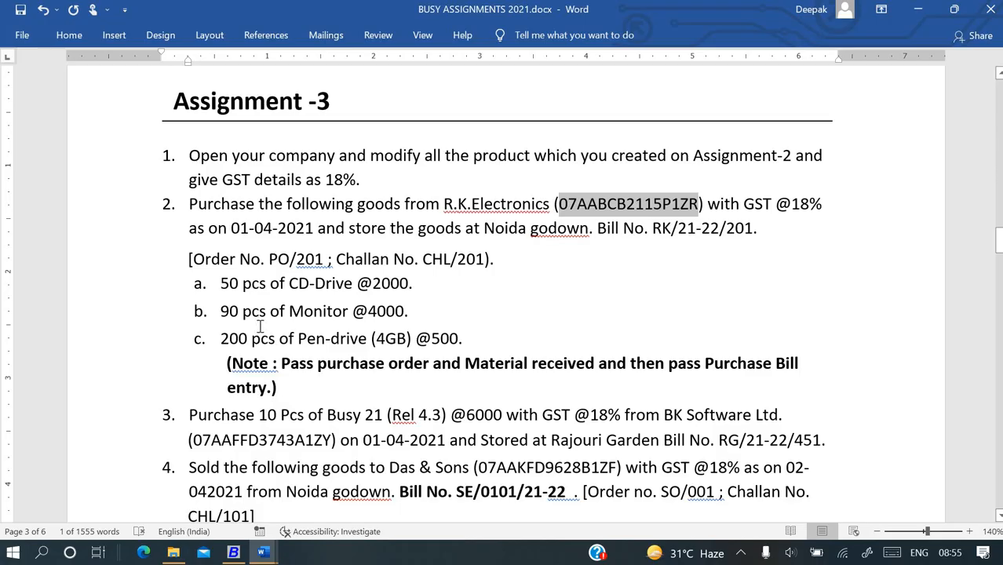
key(alt+Tab)
key(alt+Tab)
key(alt+Tab)
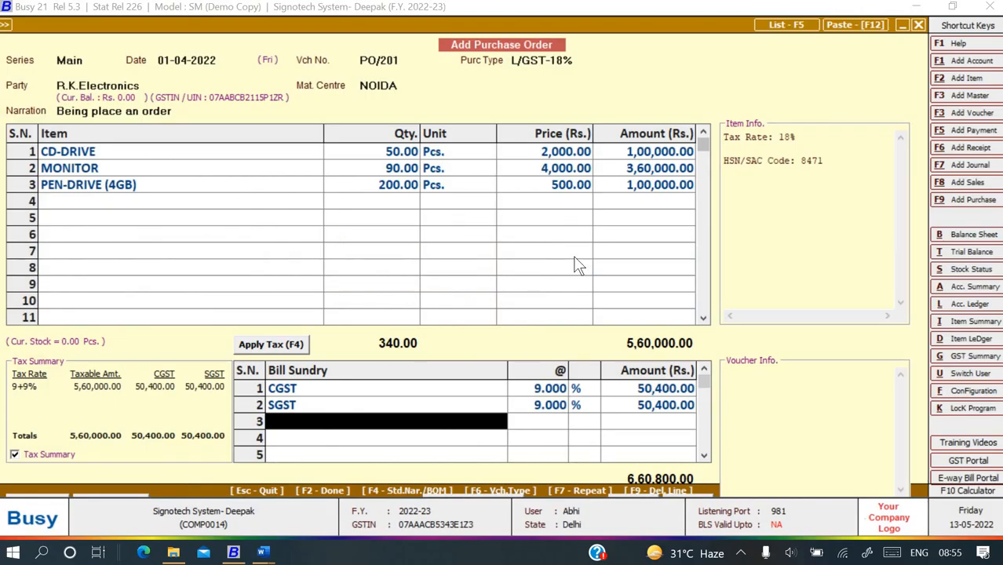
key(alt+Tab)
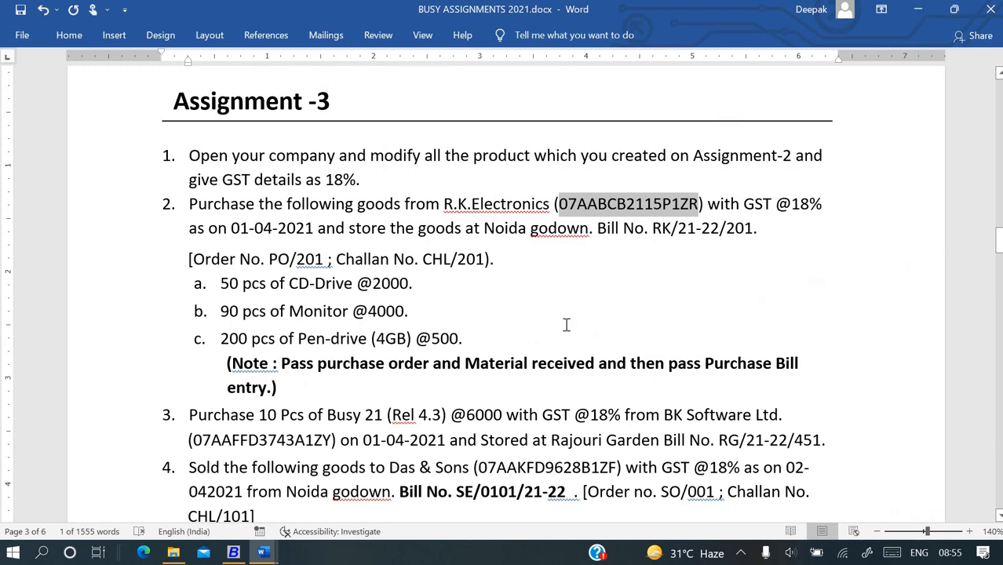
key(alt+Tab)
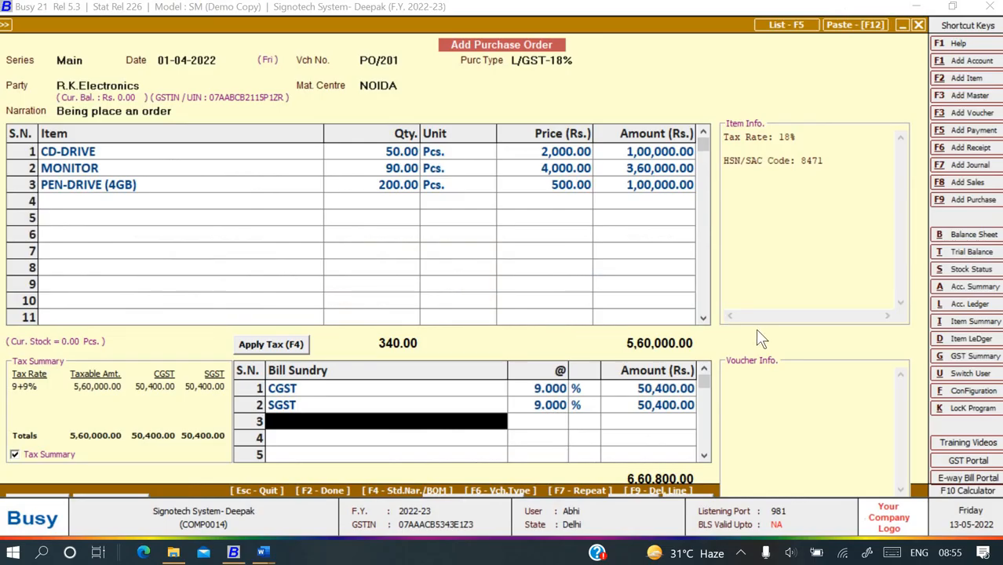
key(F2)
key(Return)
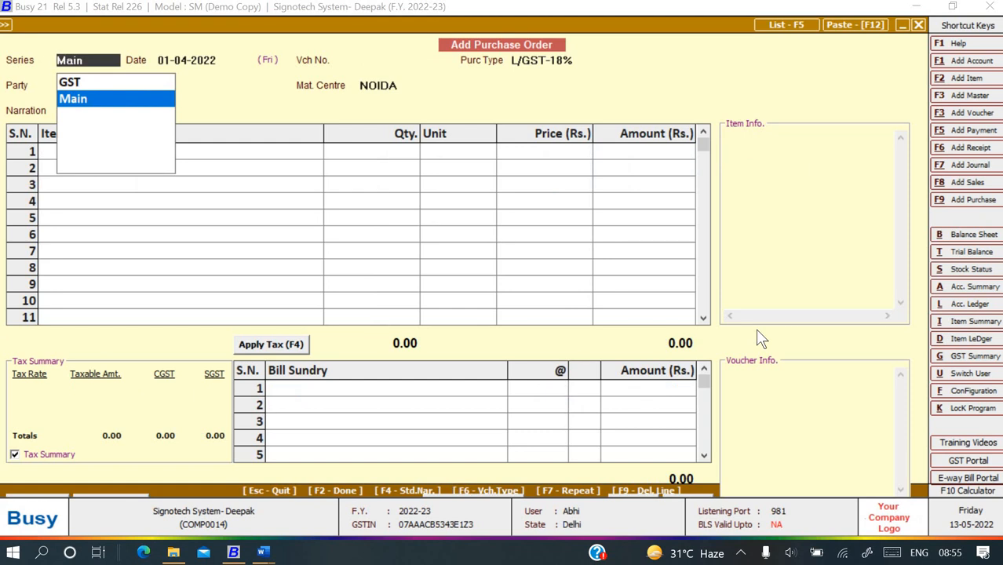
Open a new Mat. Rcvd. from Party voucher in series Main, dated 01-04-2022
key(Escape)
key(Escape)
key(Escape)
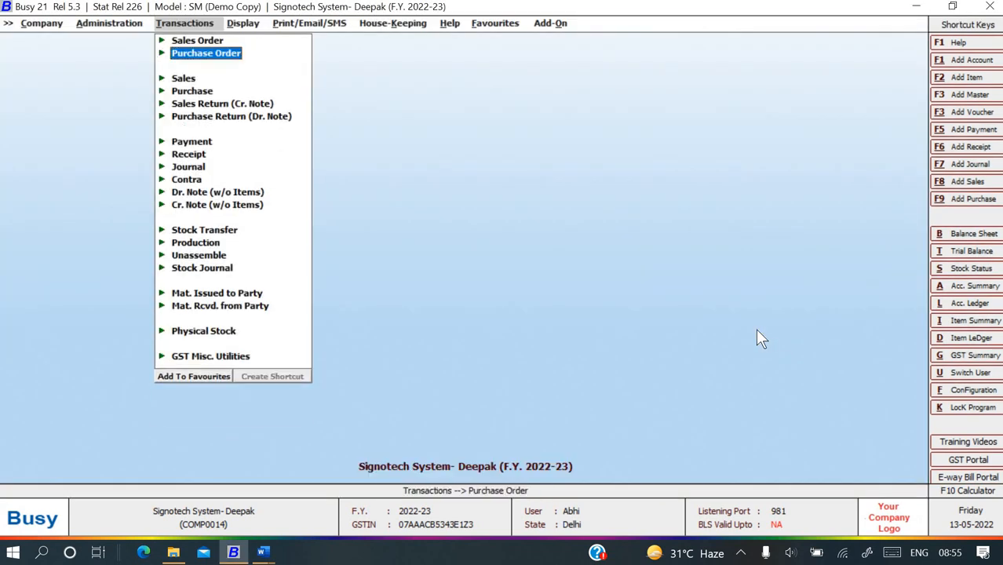
key(Down)
key(Down)
key(Down)
key(Down)
key(alt+Tab)
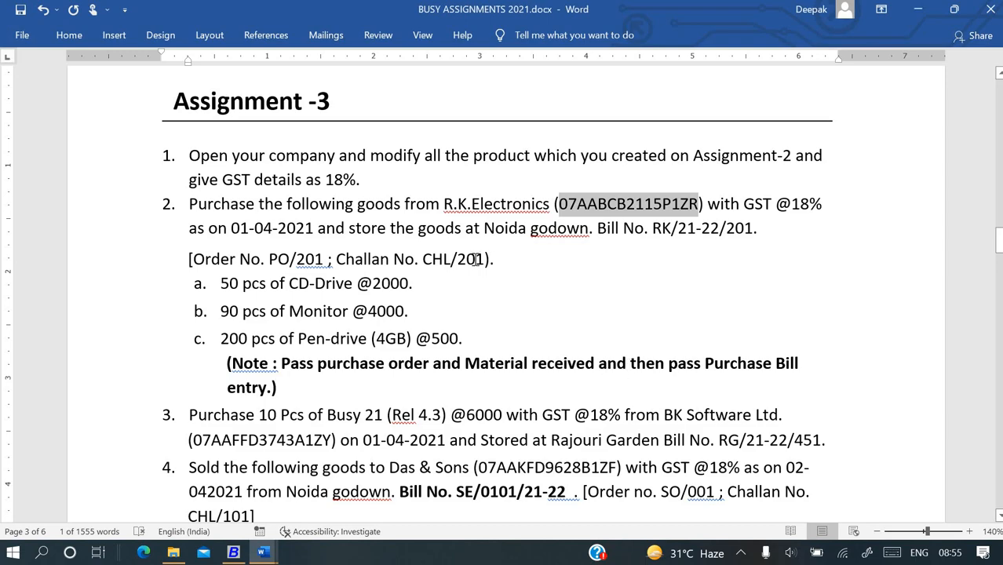
key(alt+Tab)
key(alt+Tab)
key(alt+Tab)
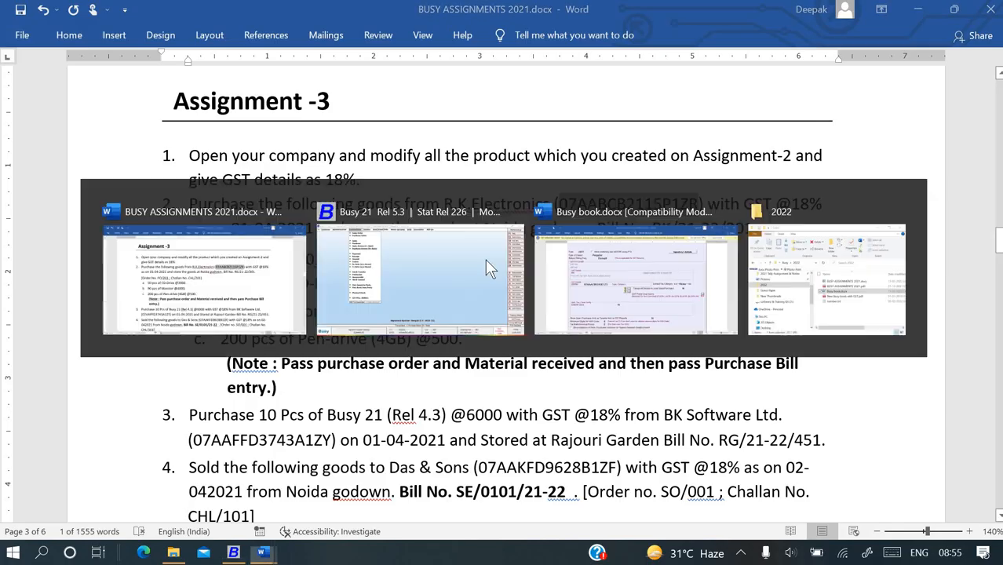
key(Down)
key(Down)
key(Down)
key(Down)
key(Down)
key(Down)
key(Down)
key(Down)
key(Down)
key(Down)
key(Down)
key(Down)
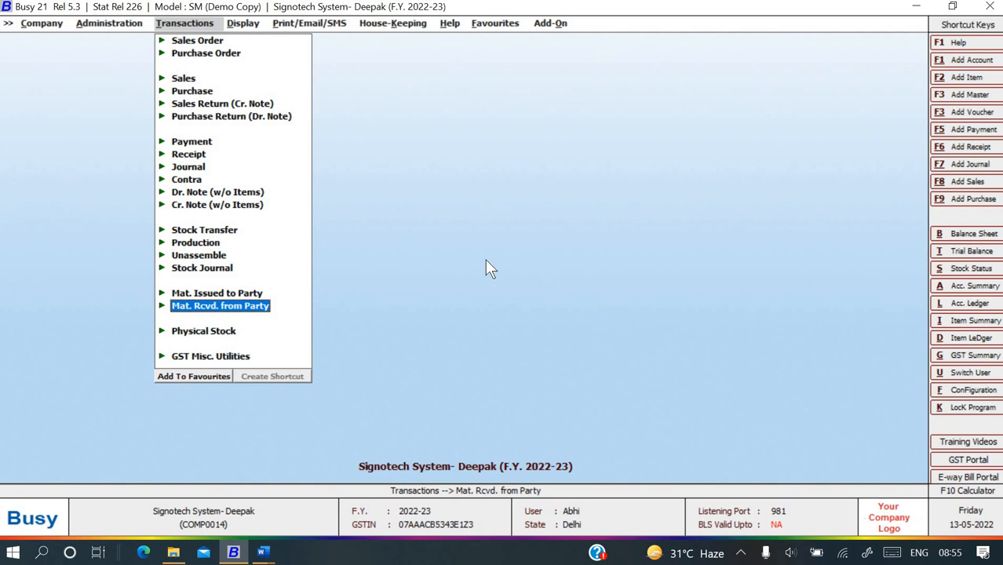
key(Return)
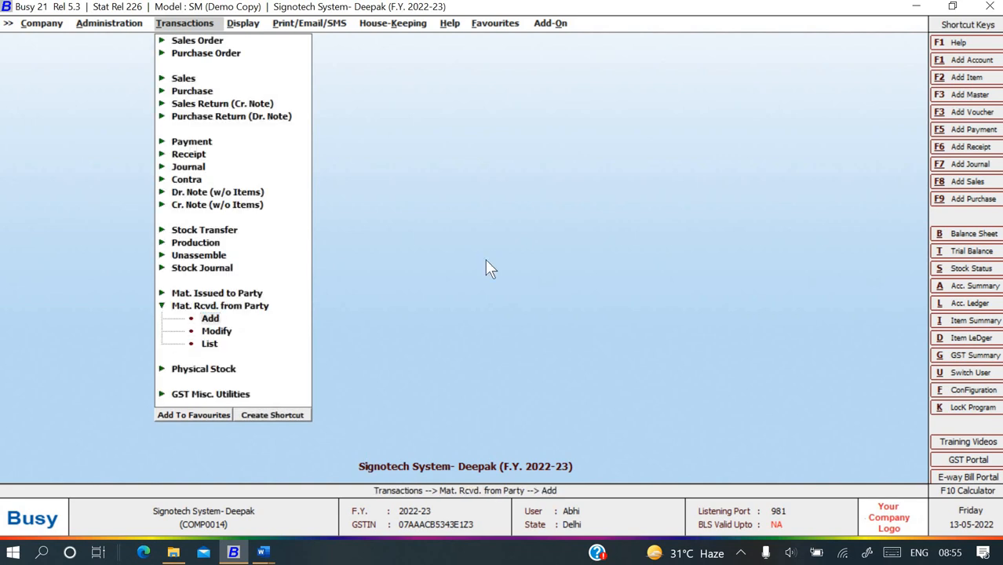
key(Return)
key(Down)
key(Return)
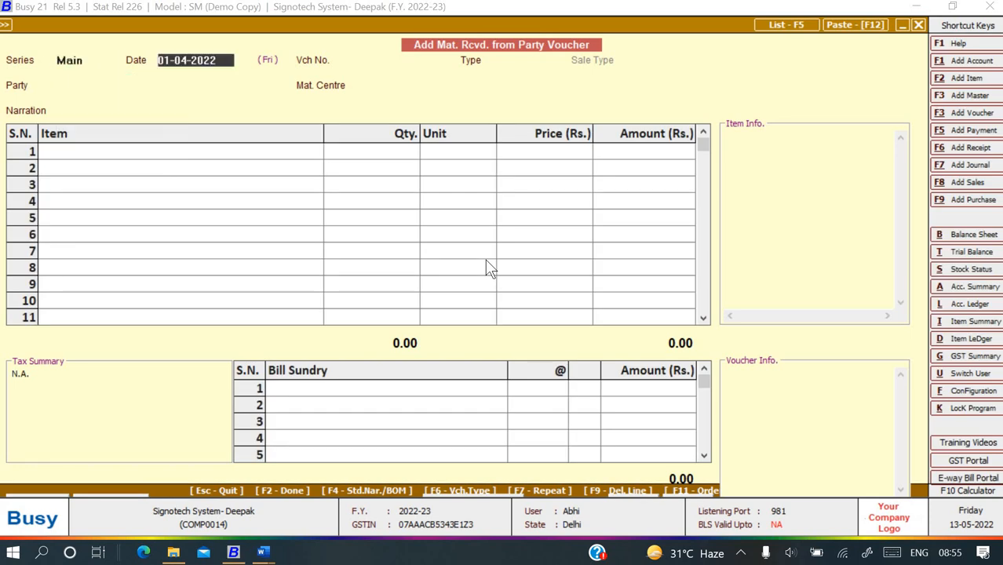
Keep the date 01-04-2022 and enter CHL/201, copied from the assignment, as the voucher number
key(Return)
key(alt+Tab)
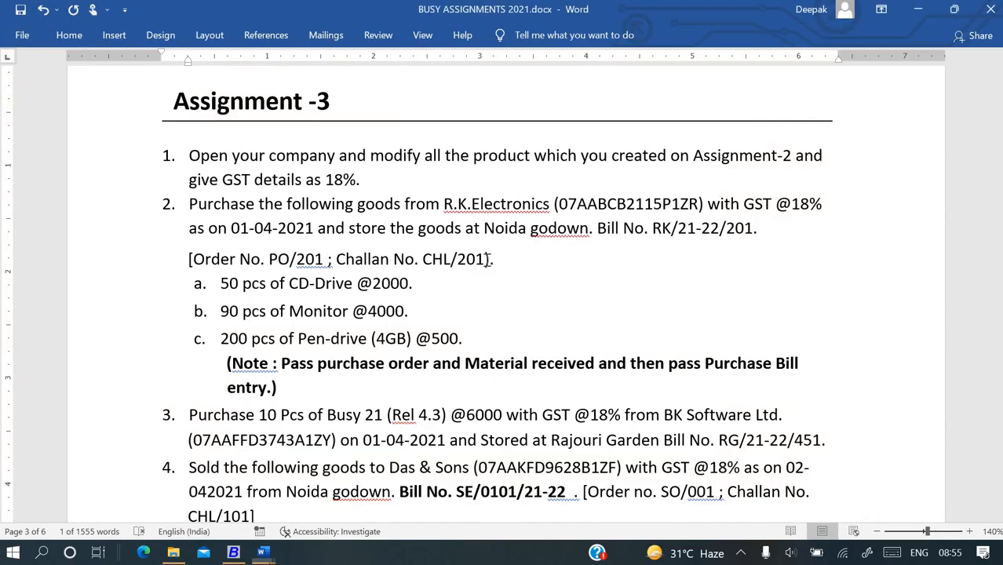
drag(422, 262, 482, 268)
key(ctrl+c)
key(alt+Tab)
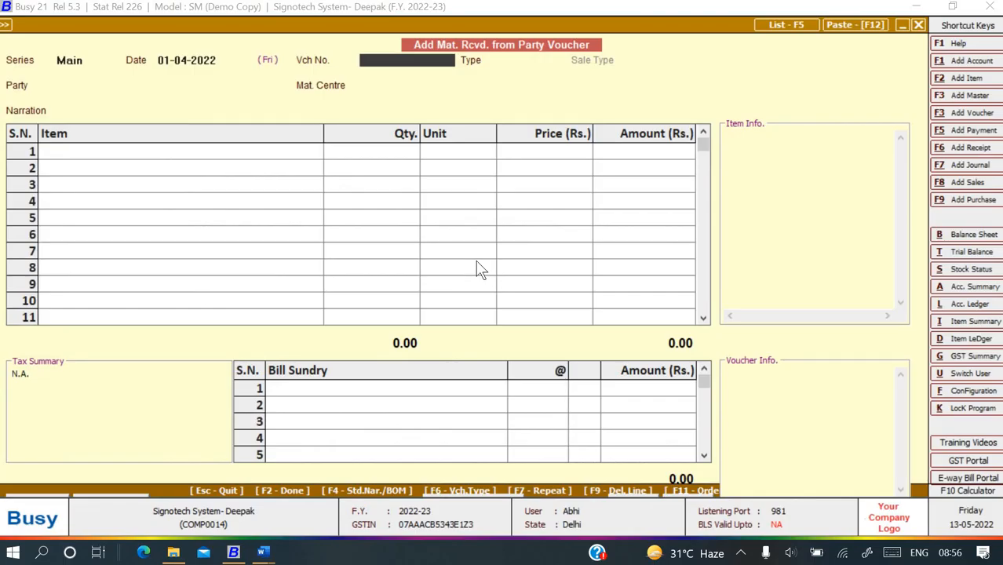
key(ctrl+v)
key(Return)
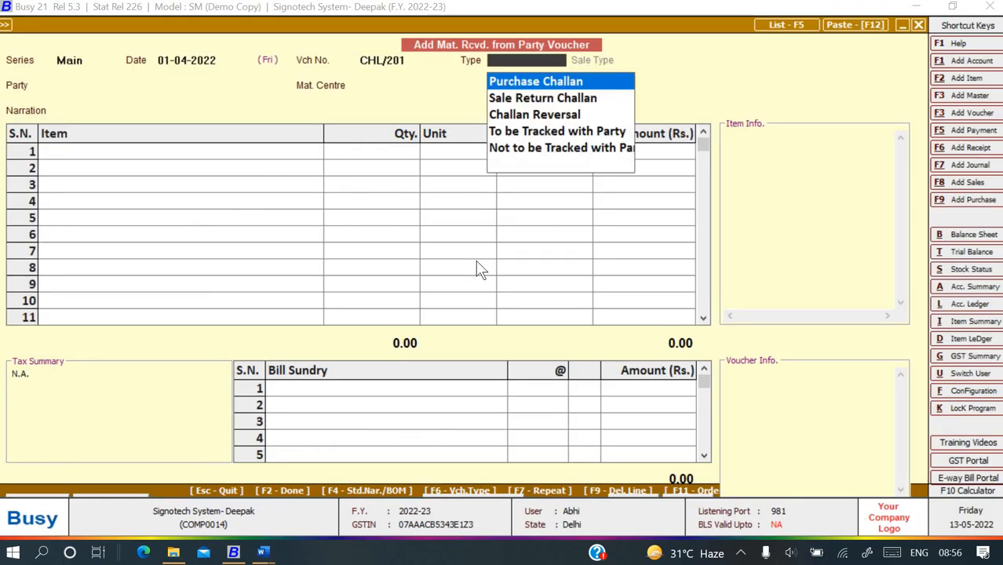
Set the voucher type to Purchase Challan and the purchase type to L/GST-18%
key(Return)
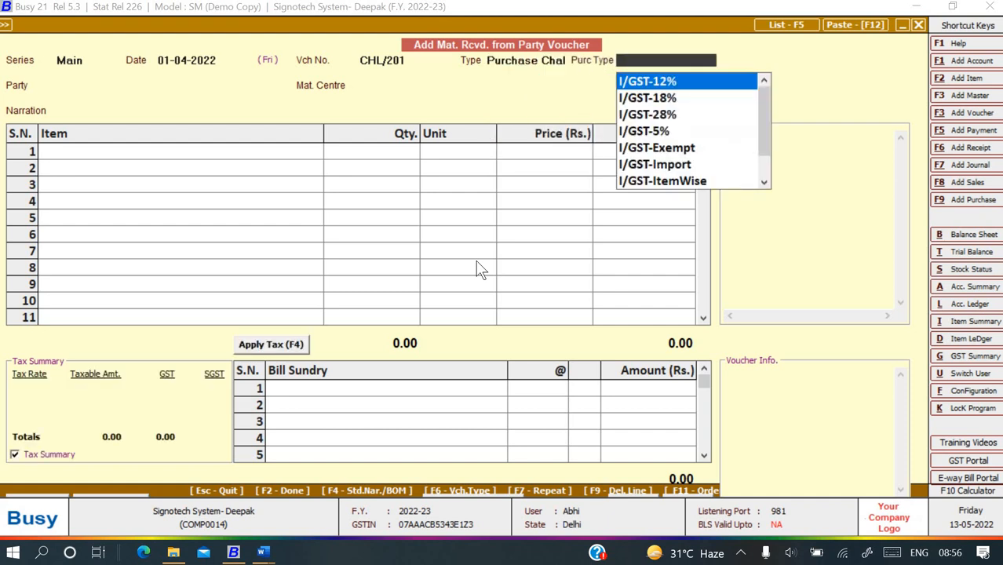
key(Escape)
key(Down)
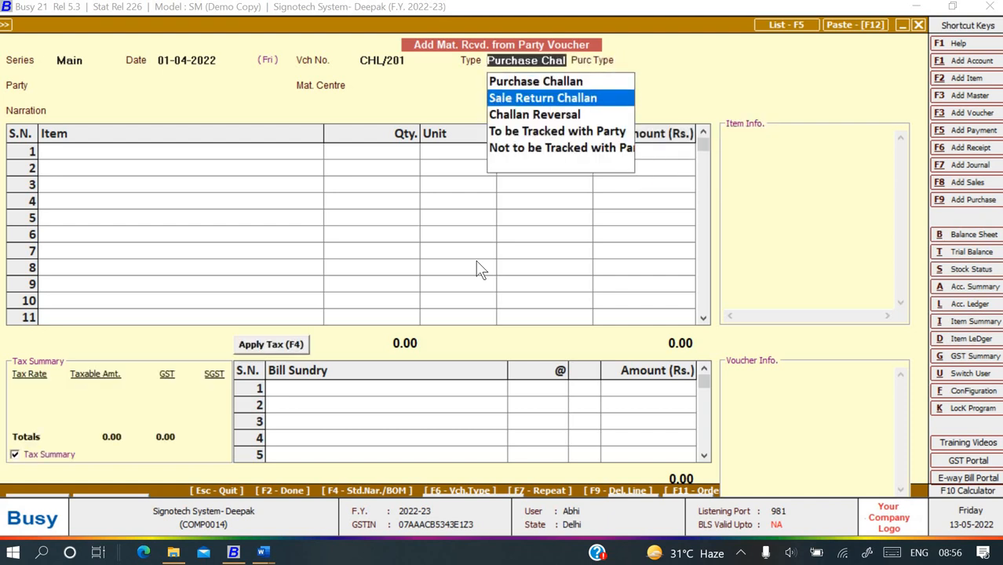
key(Down)
key(Up)
key(Up)
key(Return)
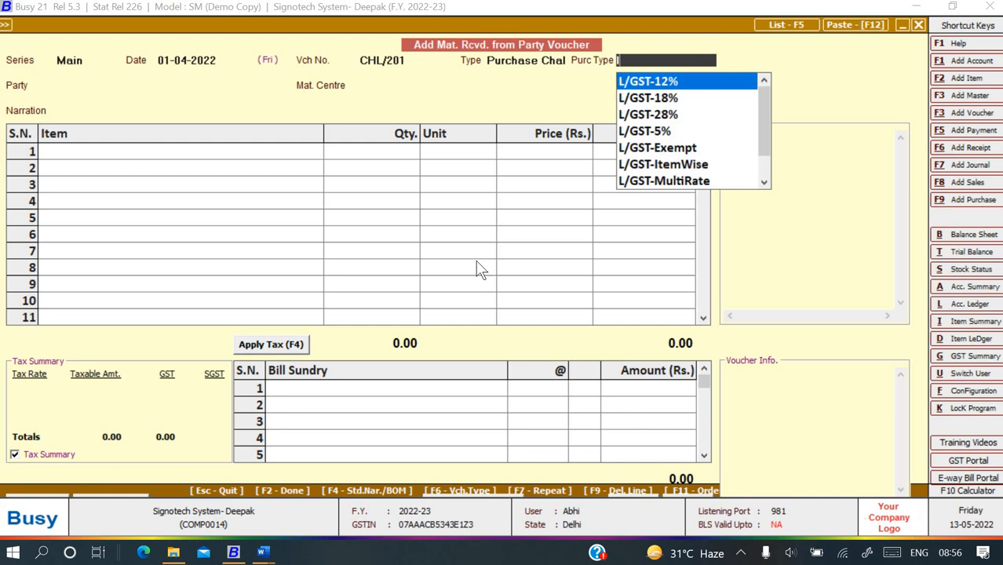
key(Down)
key(Return)
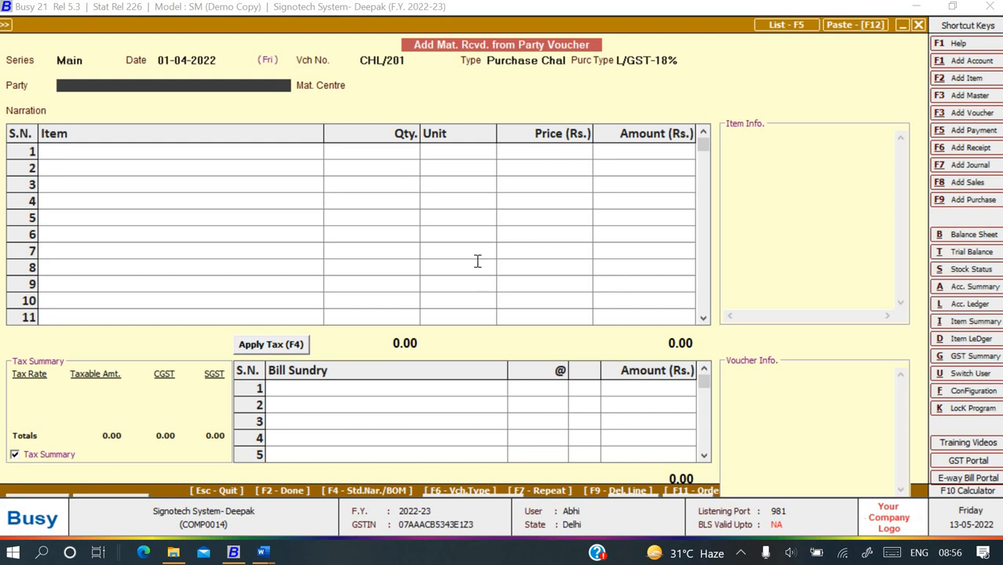
Choose party R.K.Electronics and material centre NOIDA, with narration 'Being goods rec.'
text(r)
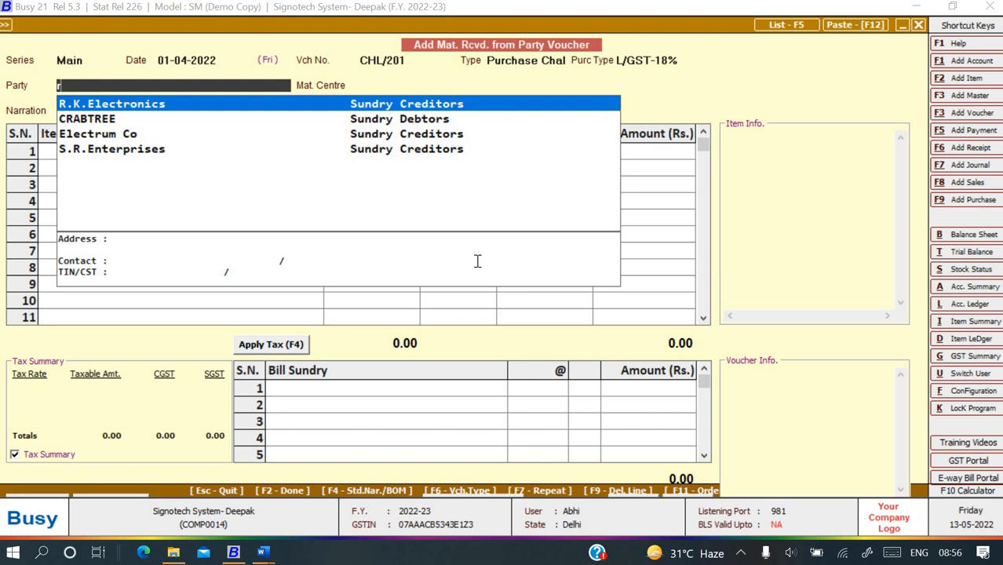
key(Return)
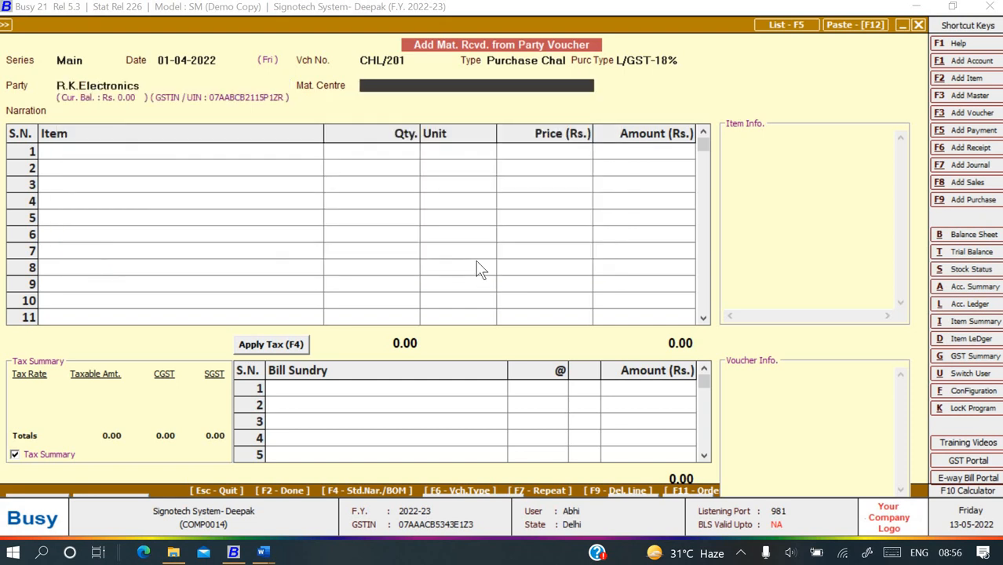
text(n)
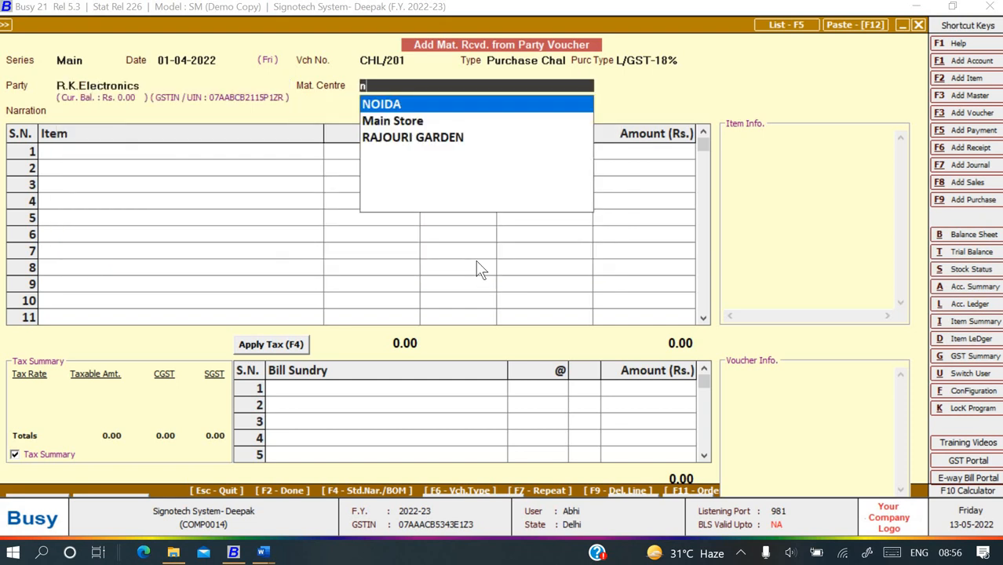
key(Return)
text(Being g)
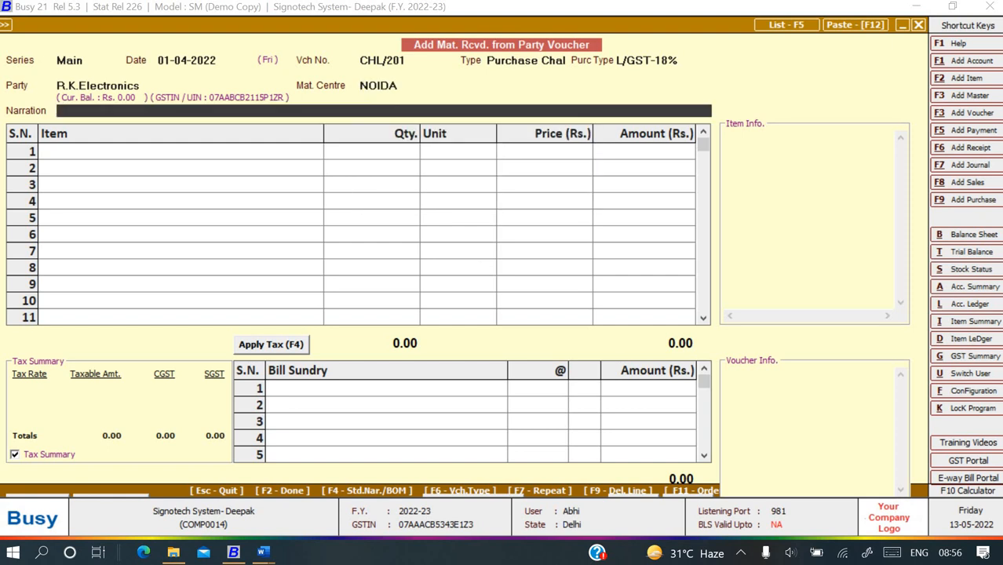
text(oods rec.)
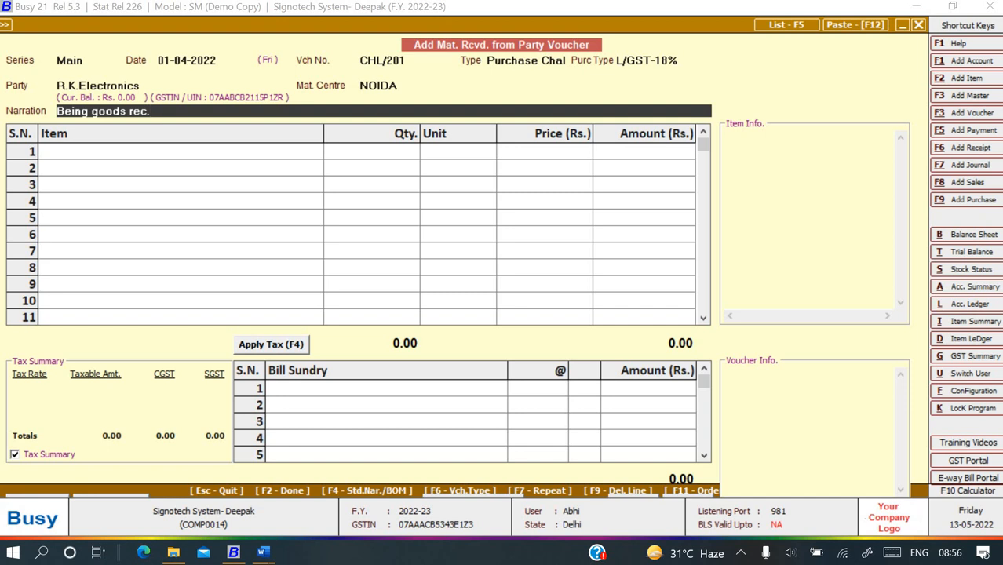
key(Return)
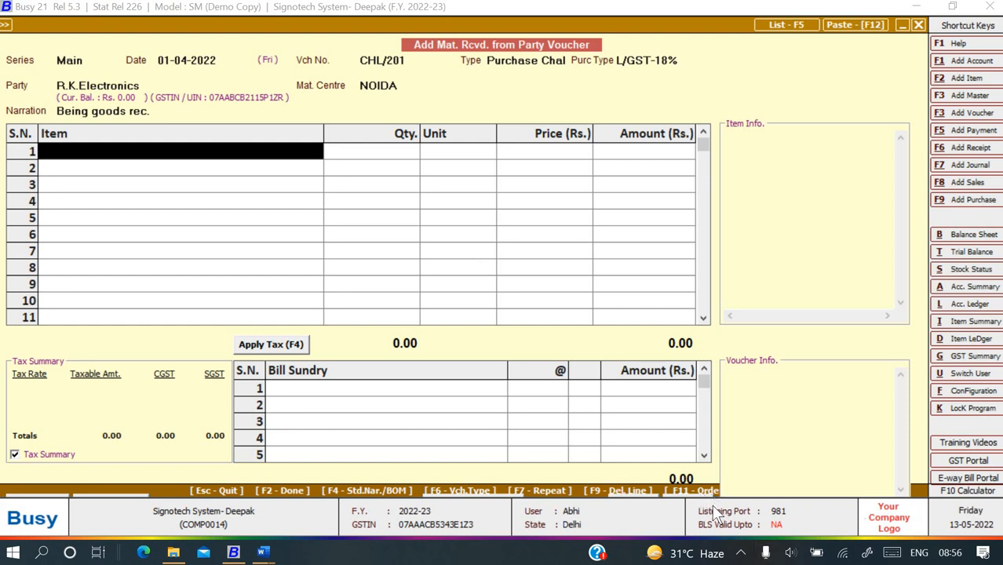
Pull pending order PO/201's items into the challan, skip cost centre and transport, and save it
key(F11)
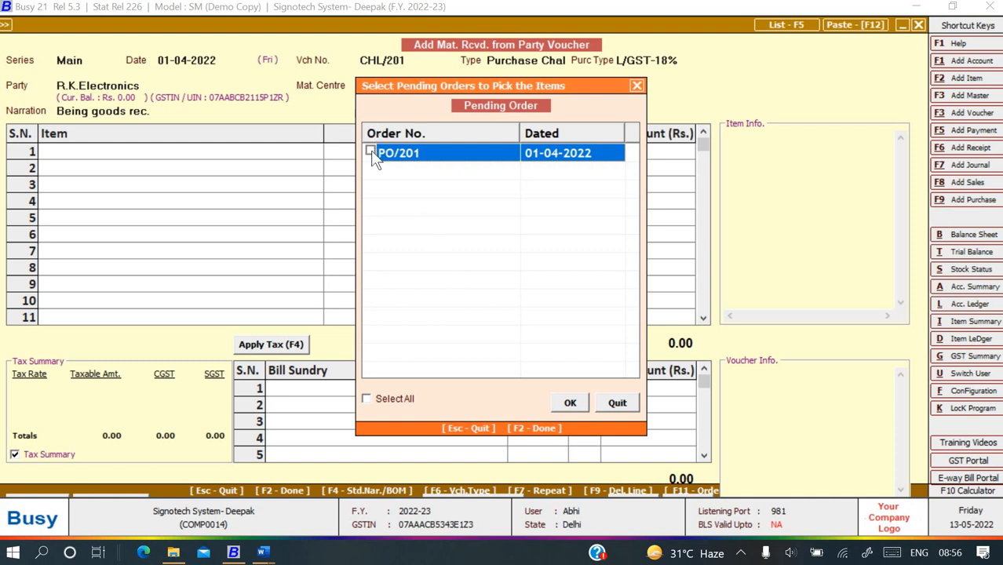
click(569, 403)
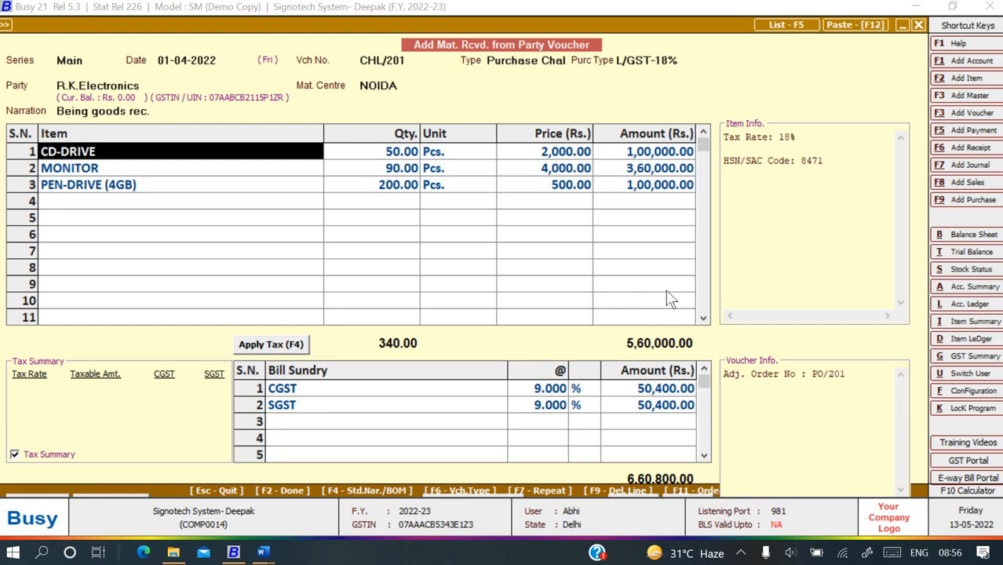
key(F4)
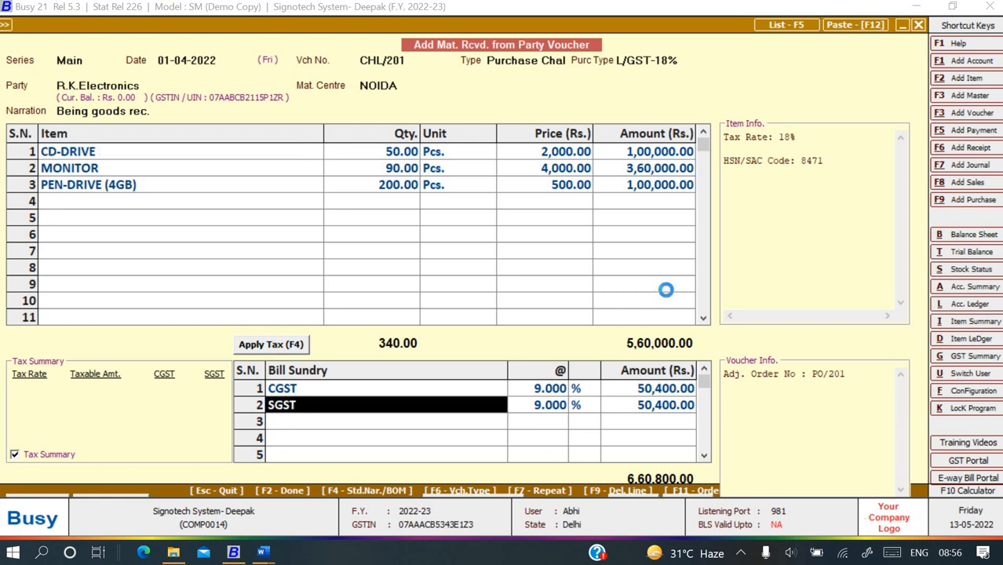
key(F2)
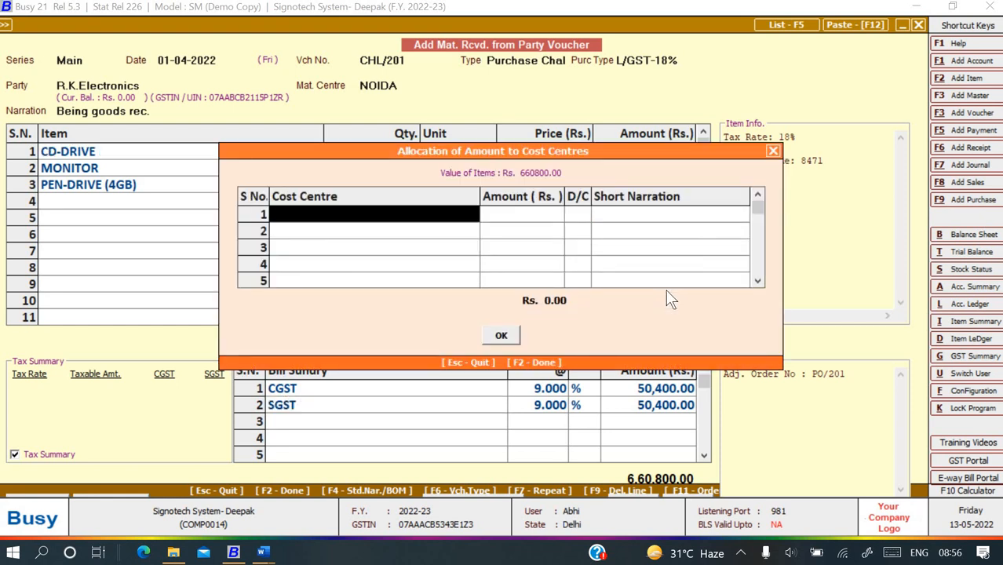
click(501, 335)
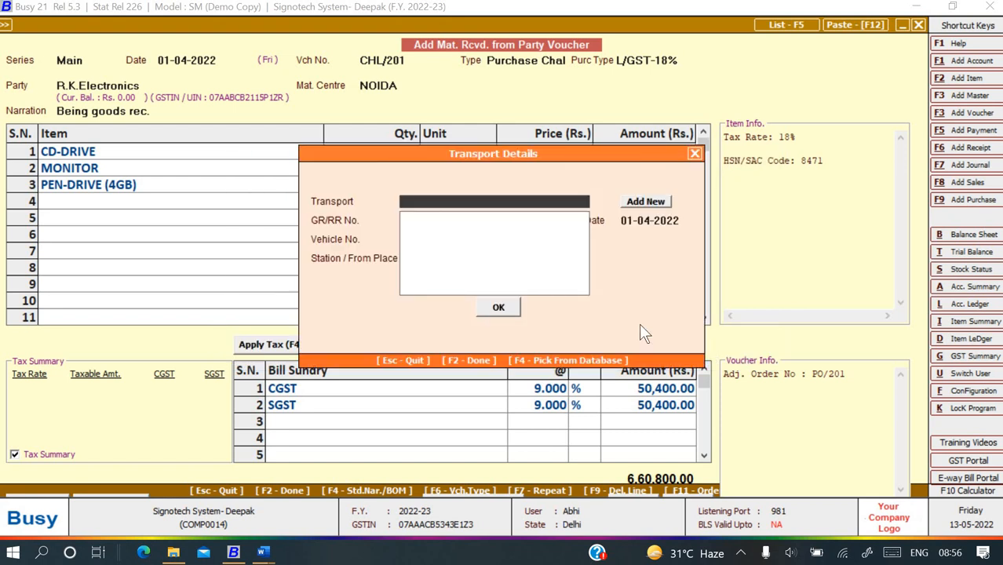
click(496, 307)
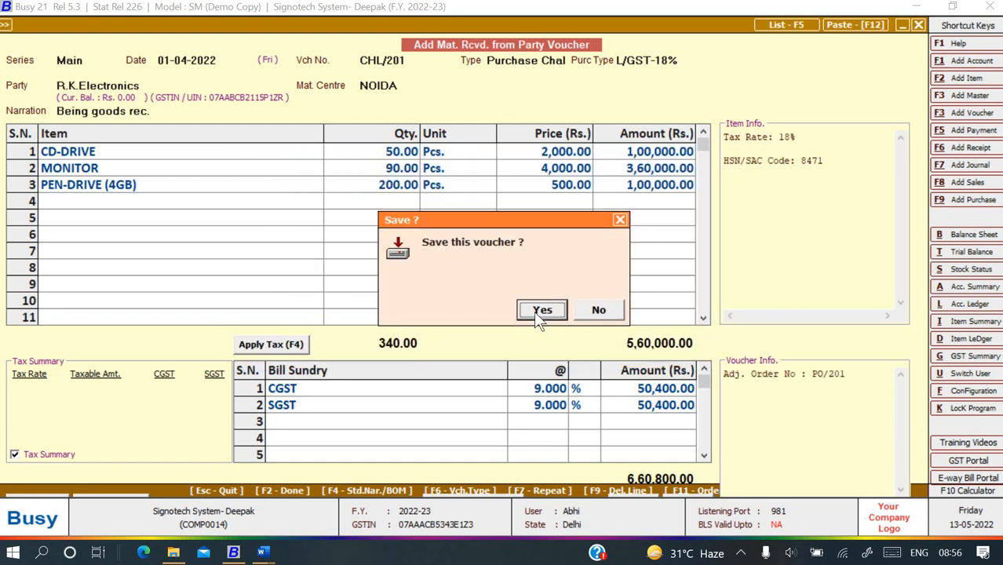
click(533, 311)
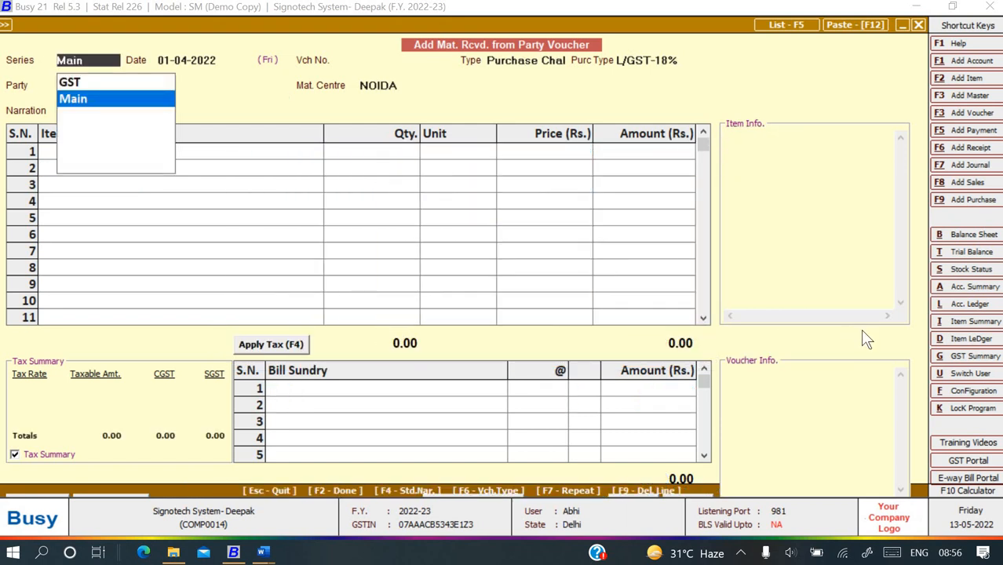
Clear the CHL/201 highlight in the Word assignment and quit the blank new challan
key(alt+Tab)
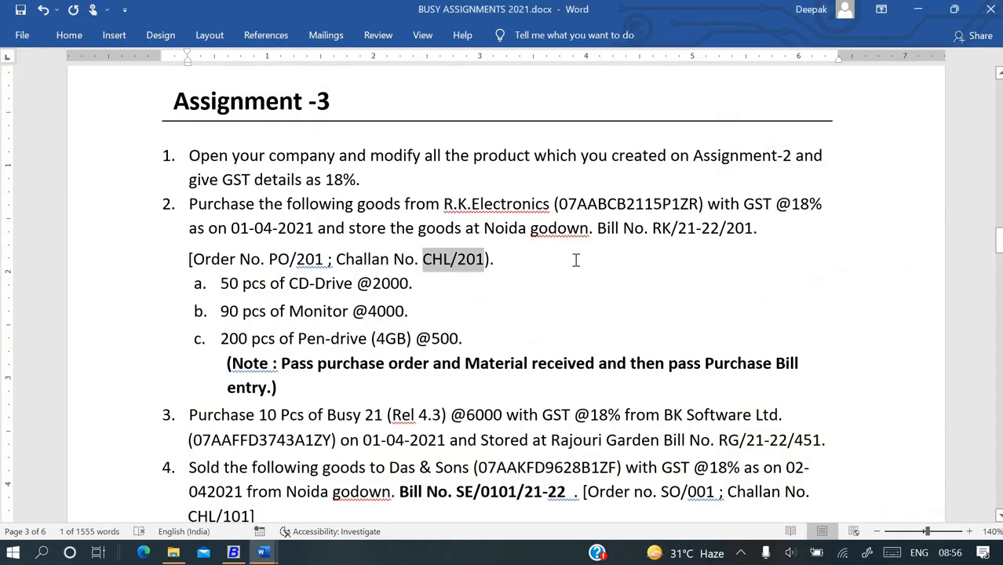
click(390, 247)
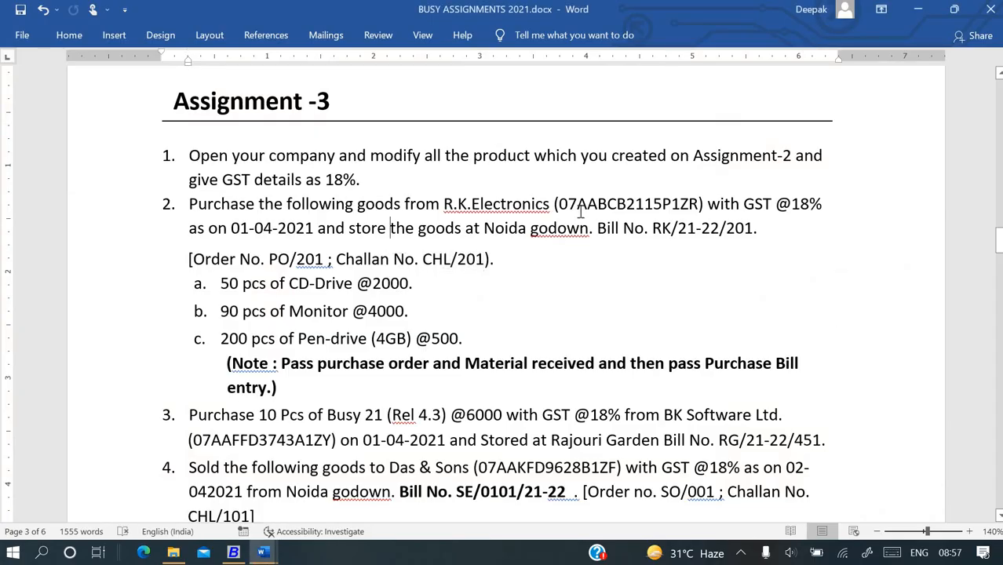
key(alt+Tab)
key(Escape)
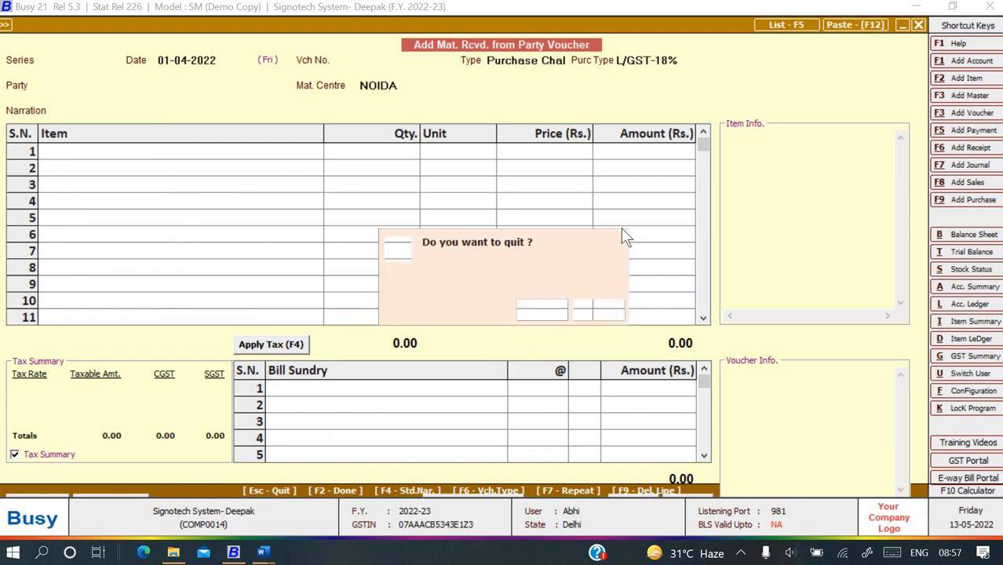
key(Return)
Start a new purchase voucher in the Main series dated 01-04-2022
key(Left)
key(Up)
key(Up)
key(Up)
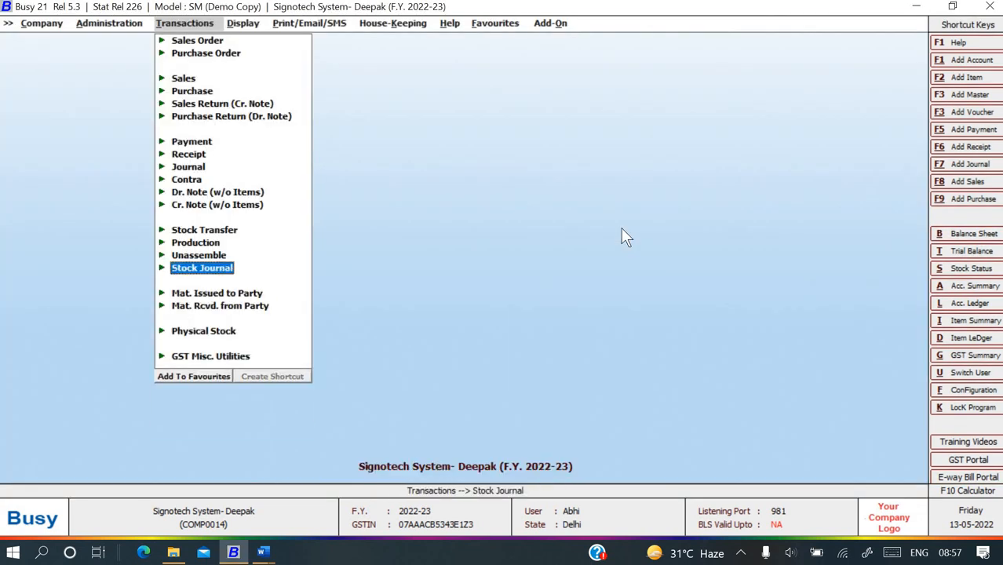
key(Up)
key(Up)
key(Up)
key(Up)
key(Up)
key(Up)
key(Up)
key(Up)
key(Up)
key(Up)
key(Up)
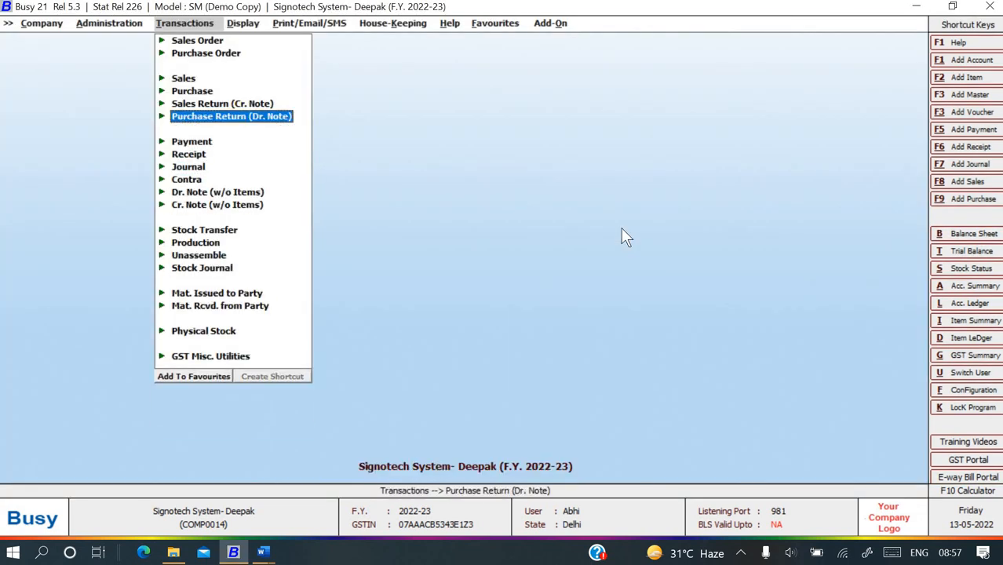
key(Right)
key(Return)
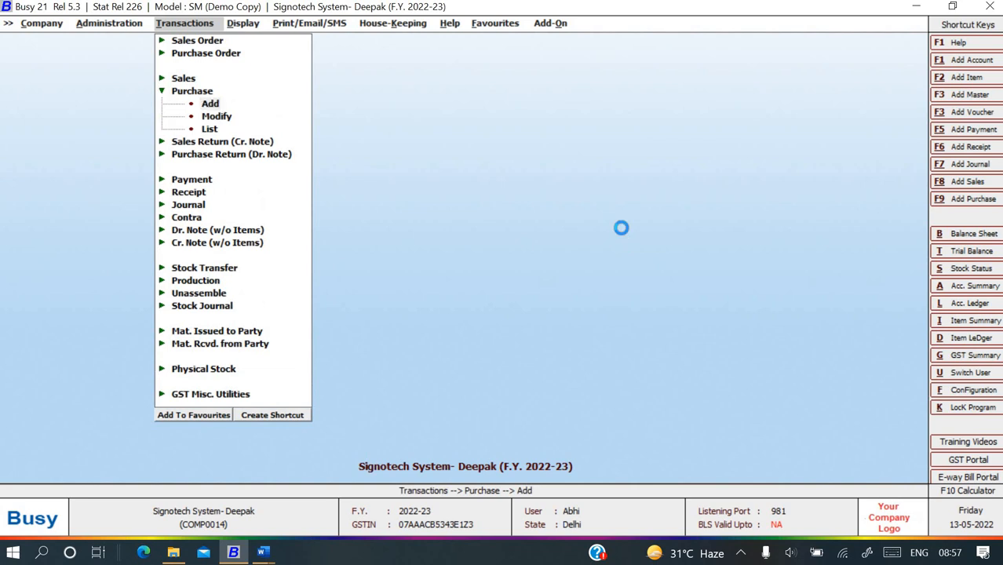
key(Down)
key(Return)
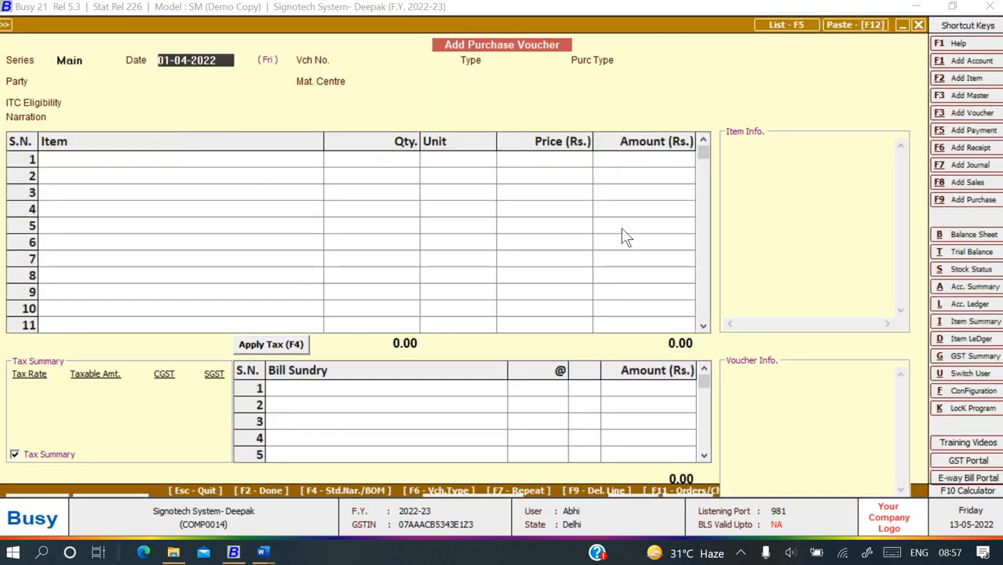
key(Return)
Copy bill number RK/21-22/201 from the assignment and paste it as the voucher number
key(alt+Tab)
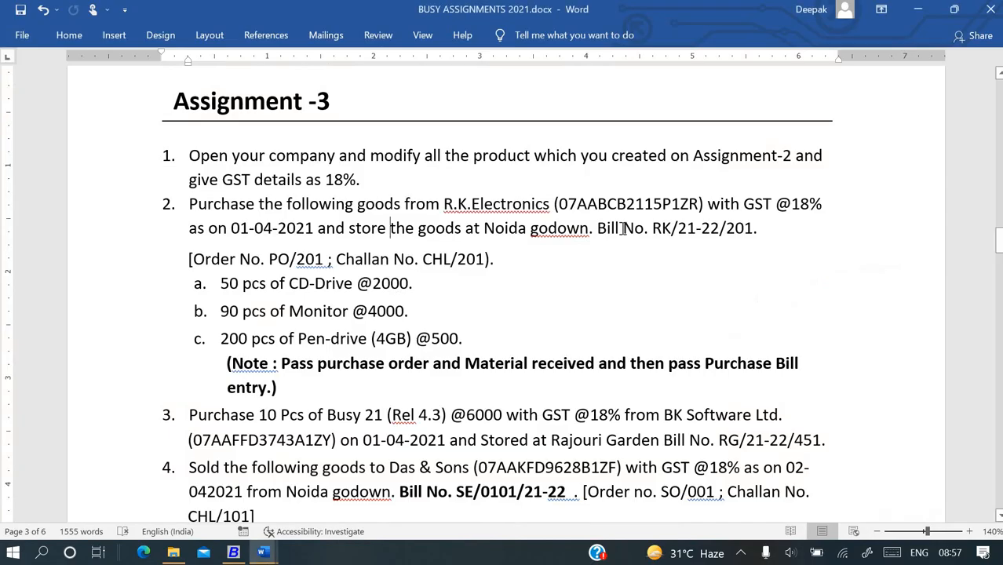
drag(652, 228, 752, 228)
key(ctrl+c)
key(alt+Tab)
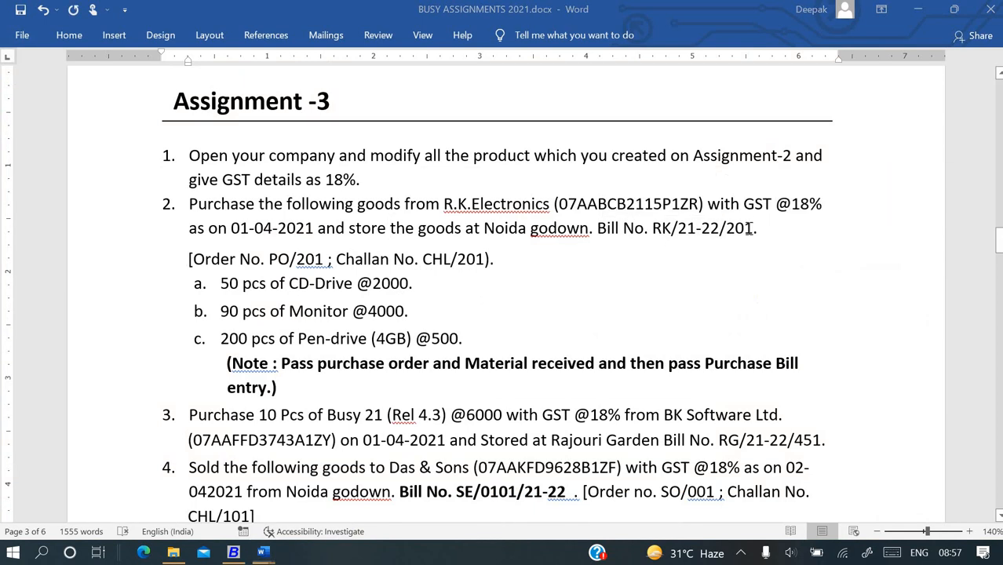
key(ctrl+v)
Set bill type Against Challan, purchase type L/GST-18%, party R.K.Electronics and material centre NOIDA
key(Return)
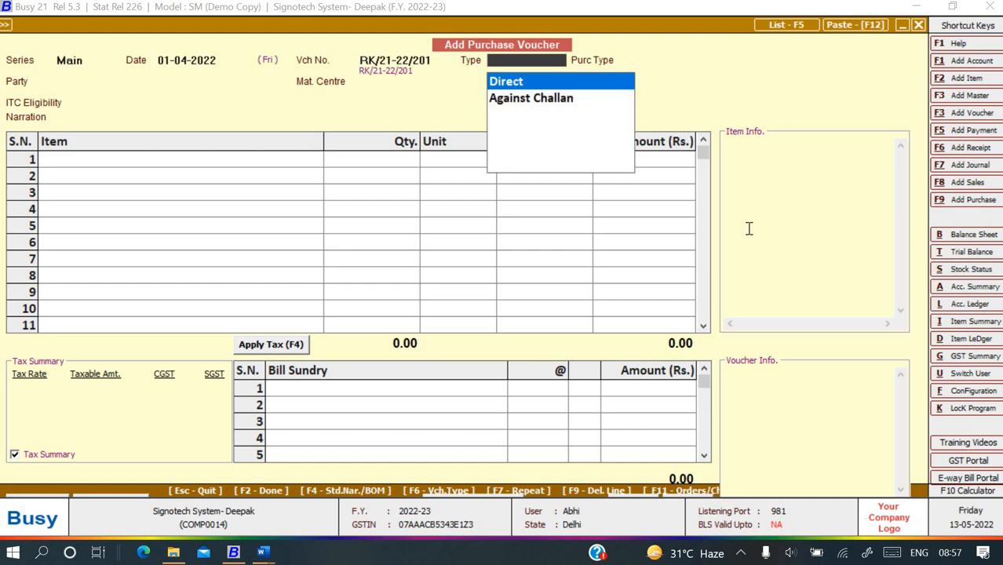
key(Down)
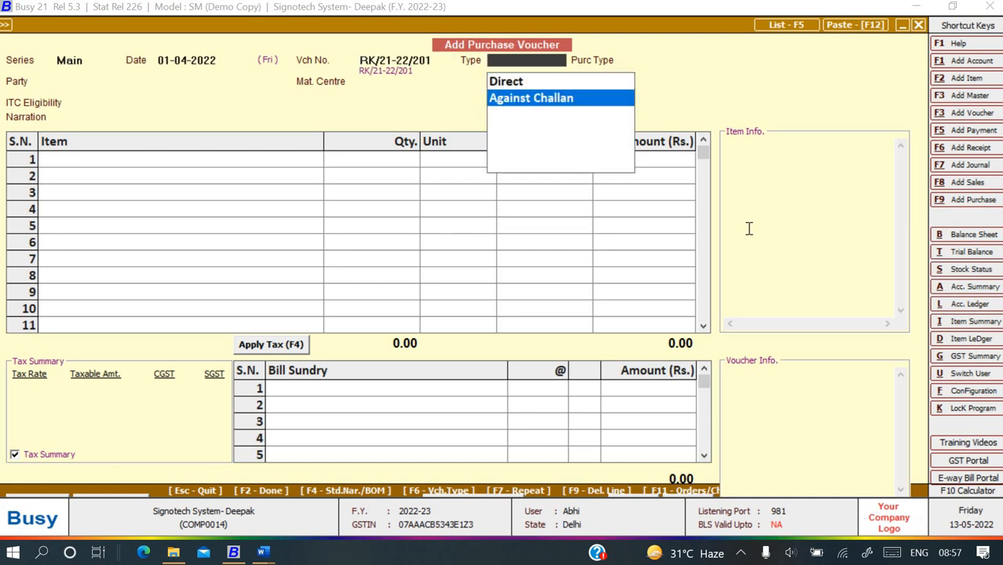
key(Return)
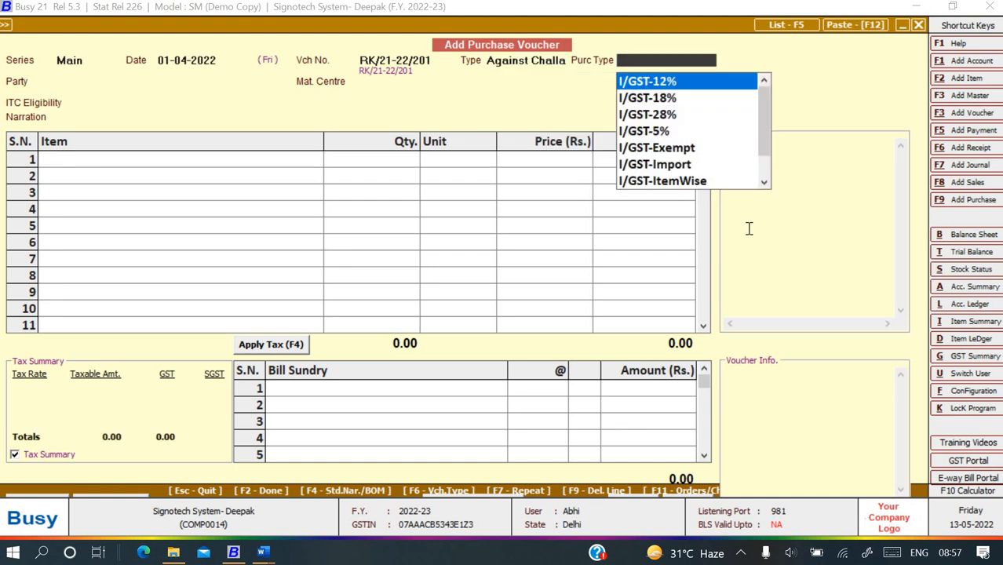
text(l)
key(Down)
key(Return)
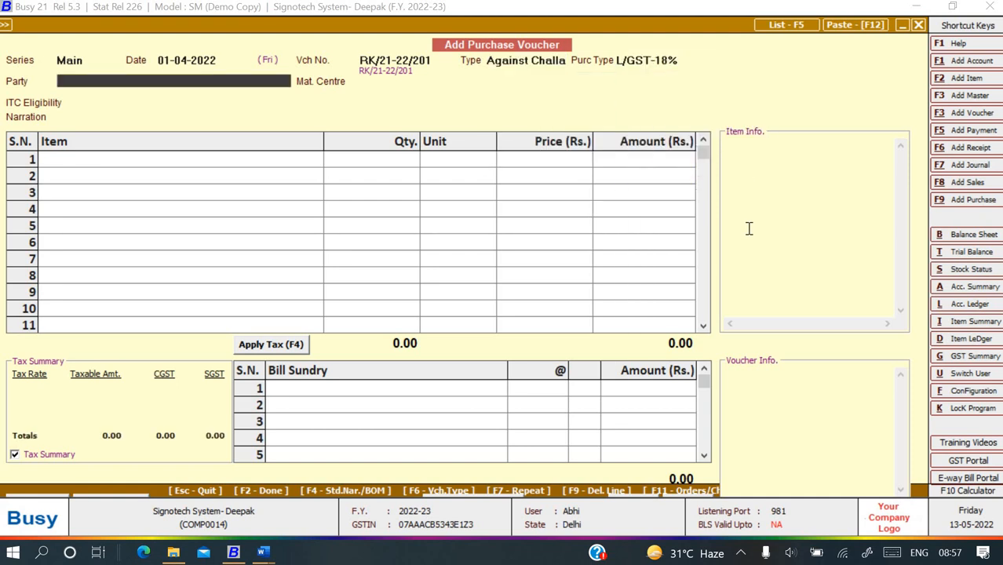
key(Return)
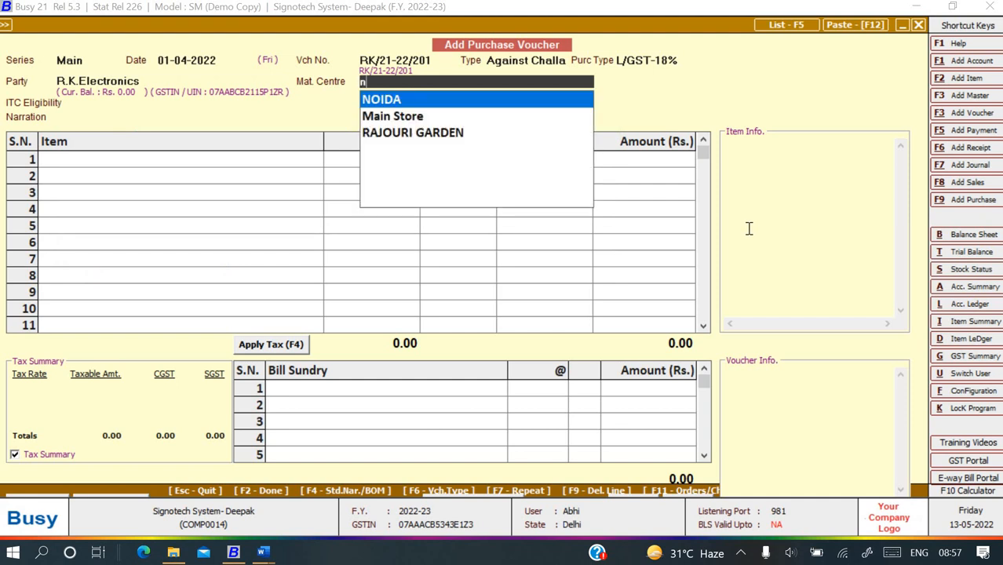
key(Return)
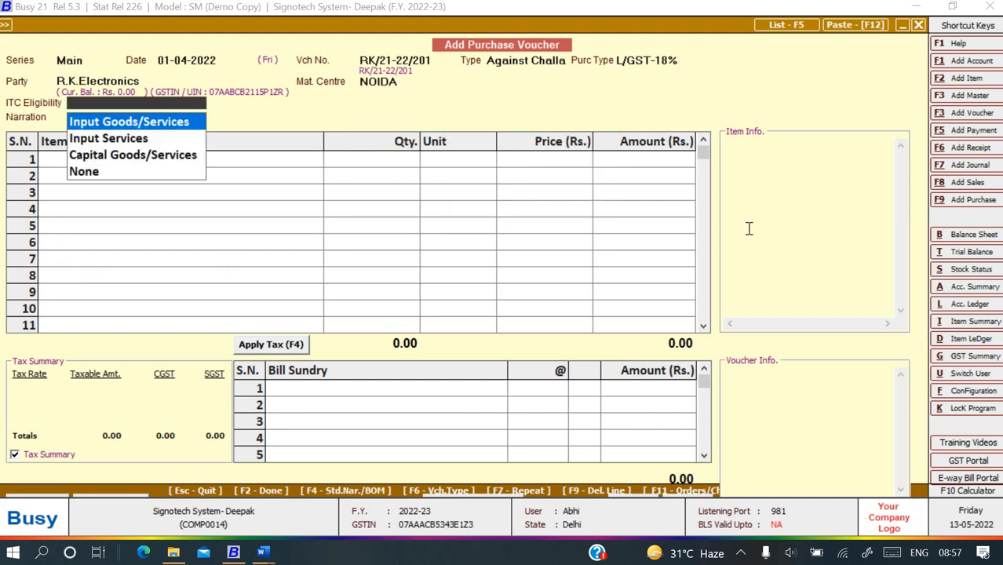
Set ITC eligibility to Input Goods/Services
key(Down)
key(Up)
key(Down)
key(Down)
key(Down)
key(Up)
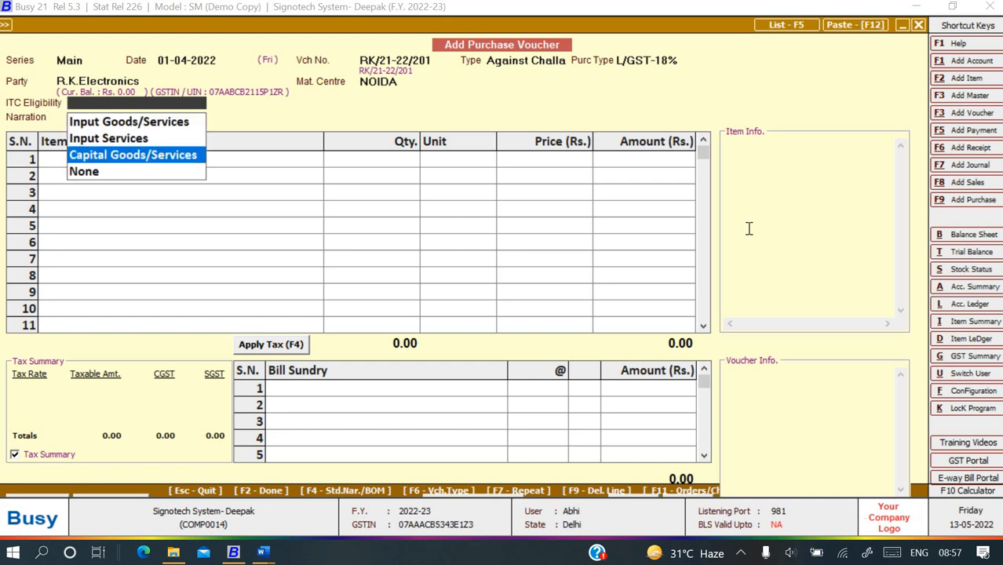
key(Up)
key(Up)
key(Down)
key(Down)
key(Down)
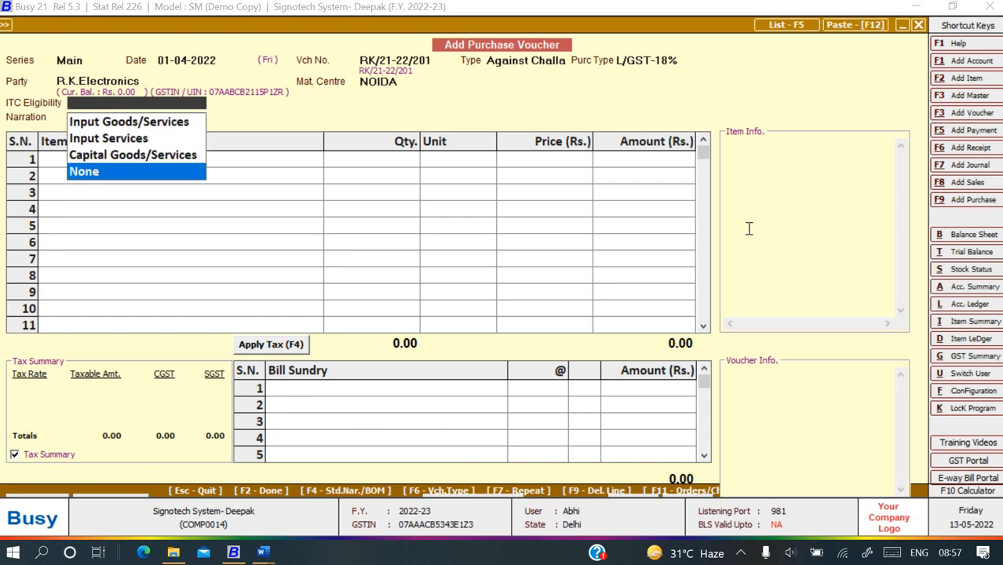
key(Up)
key(Up)
key(Up)
key(Return)
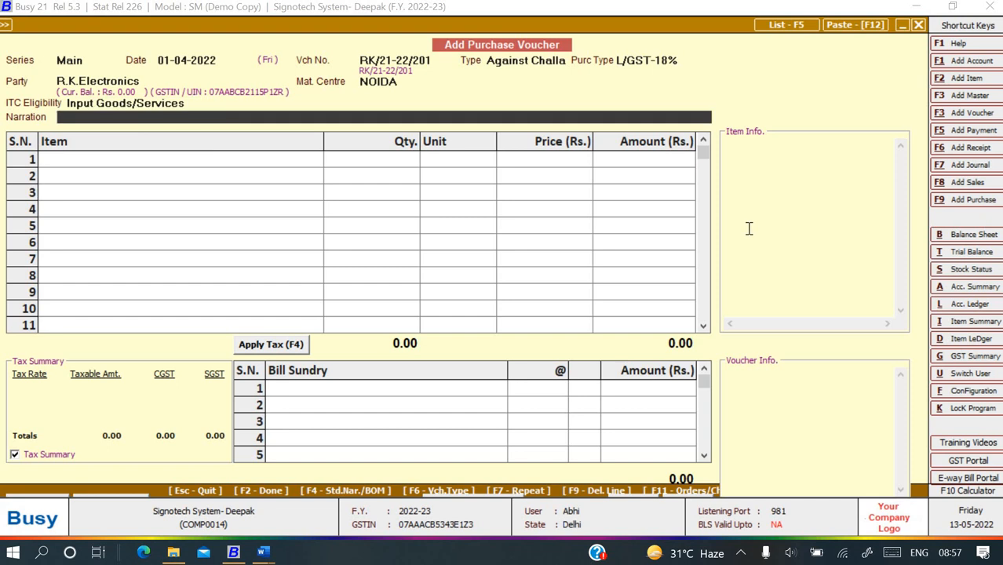
Enter narration 'Being goods purchase' and clear the wrongly chosen item from row 1
text(Being goods p)
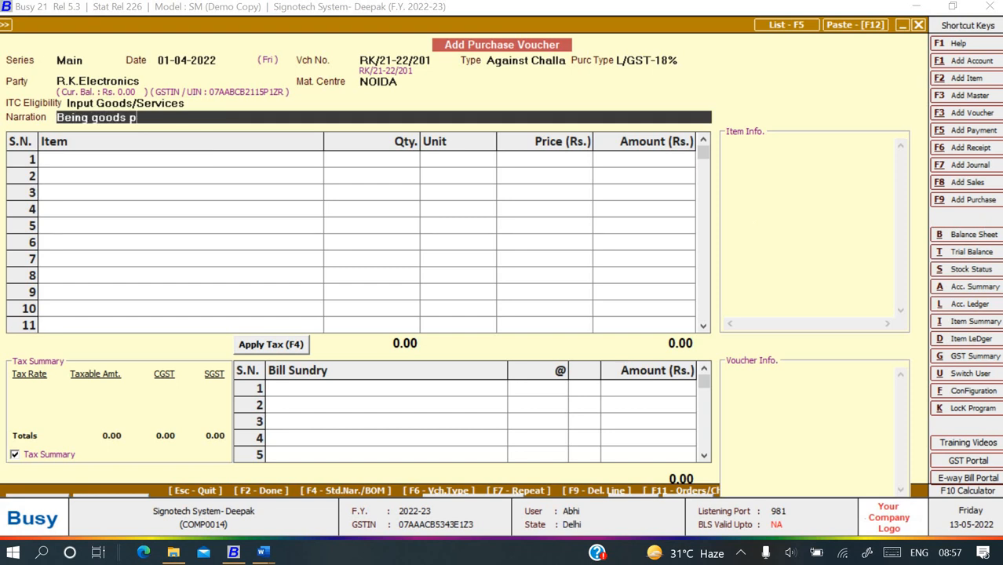
text(urchase)
key(Return)
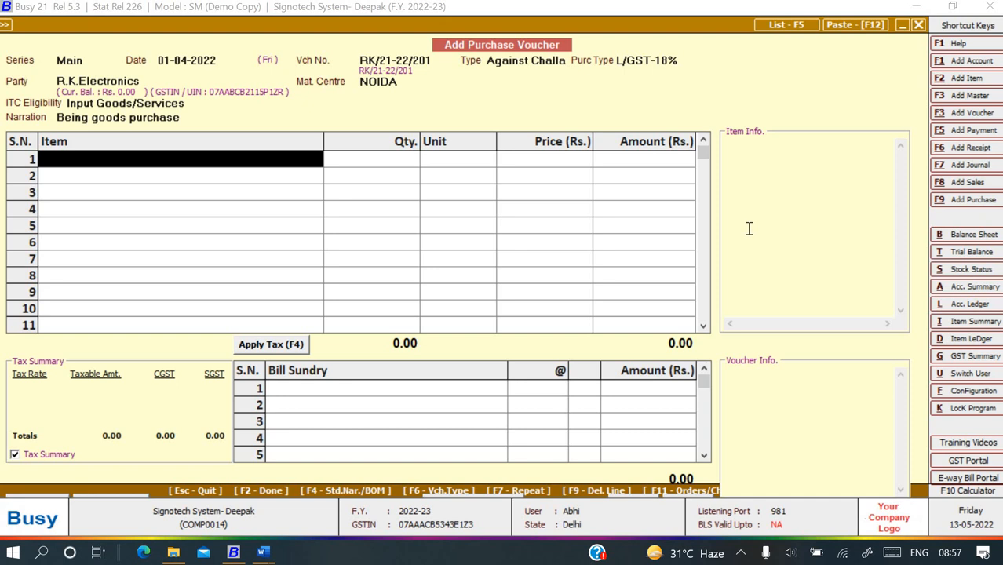
key(Return)
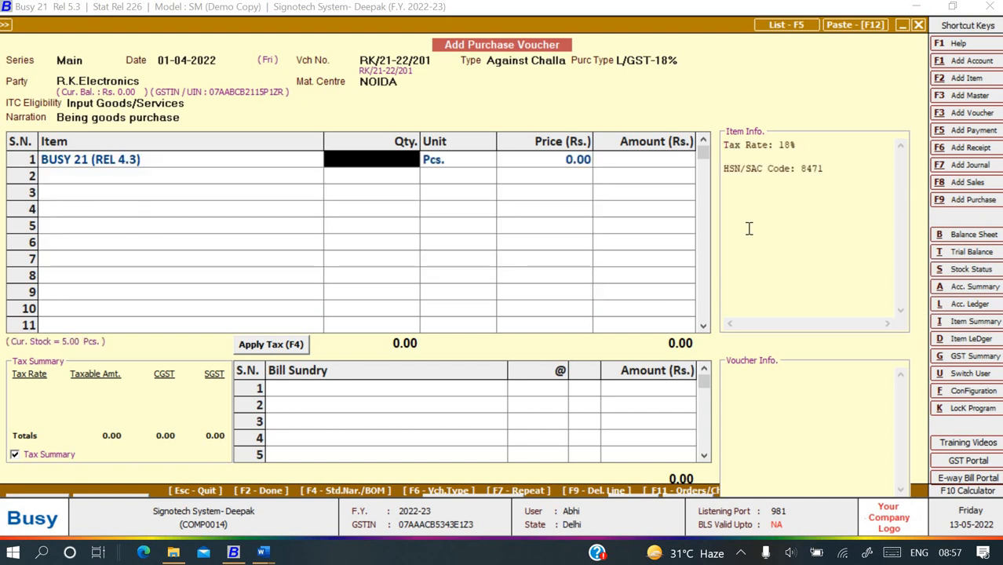
key(Escape)
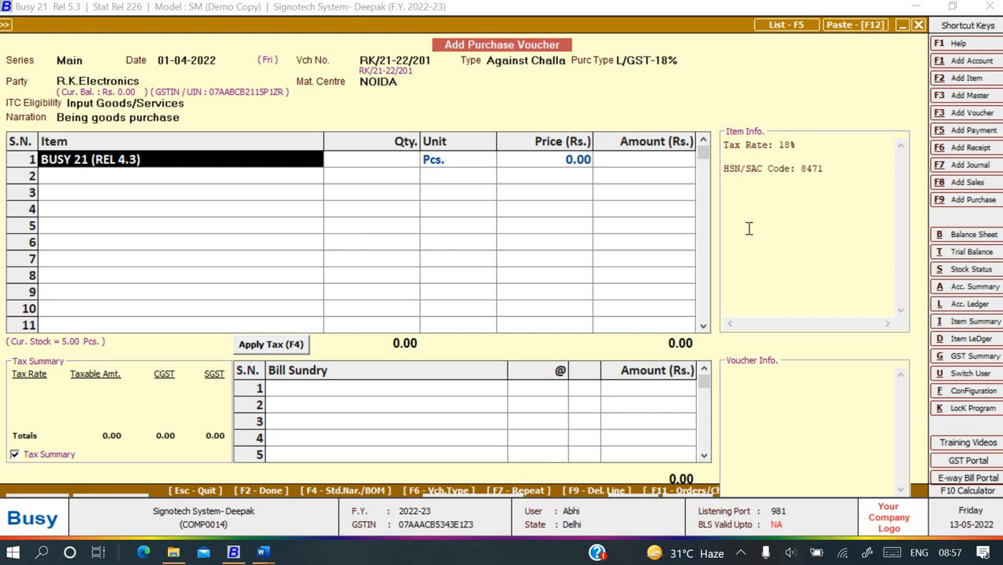
key(BackSpace)
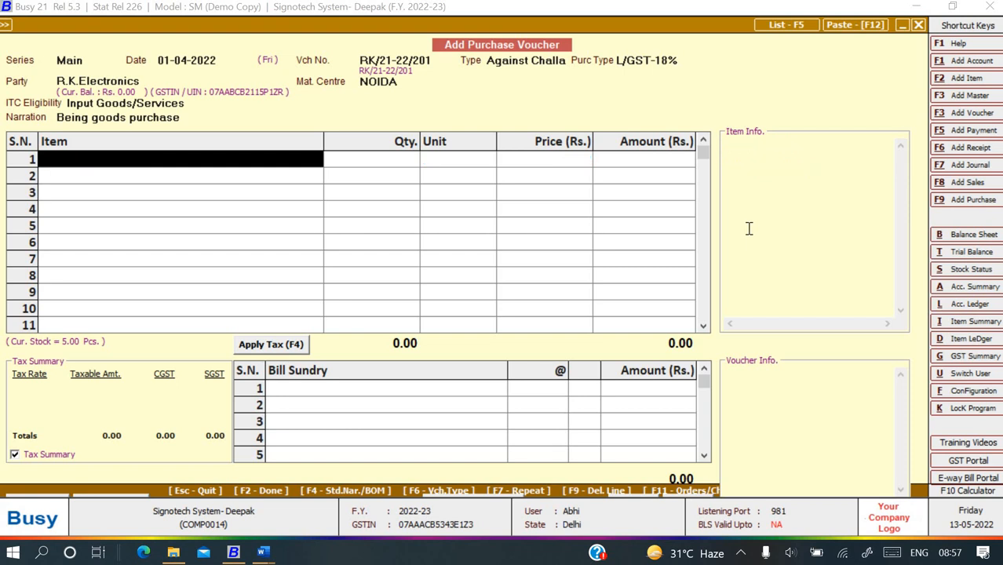
Pull challan CHL/201's three items into the bill, then open GST Reporting Details
key(Return)
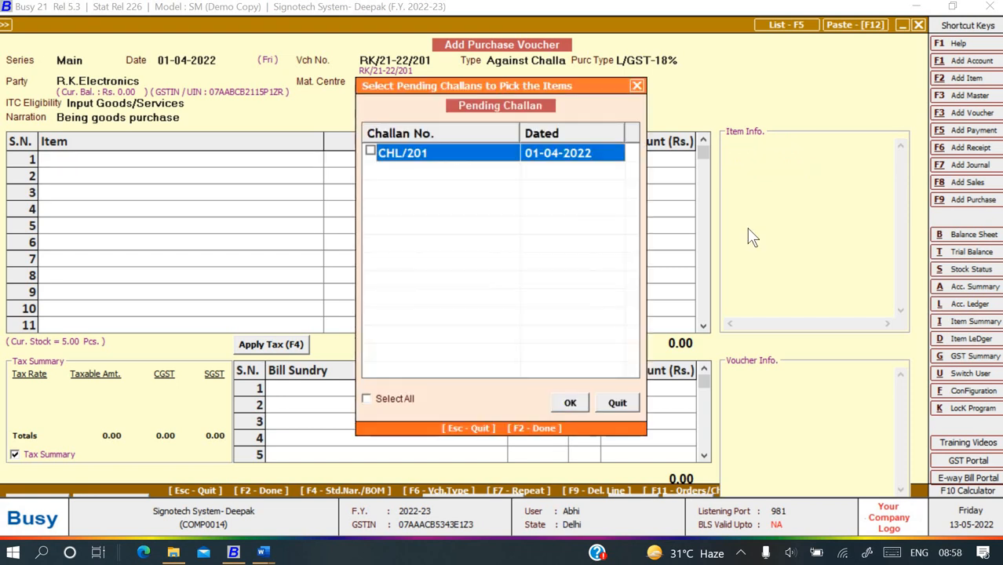
click(371, 151)
click(572, 403)
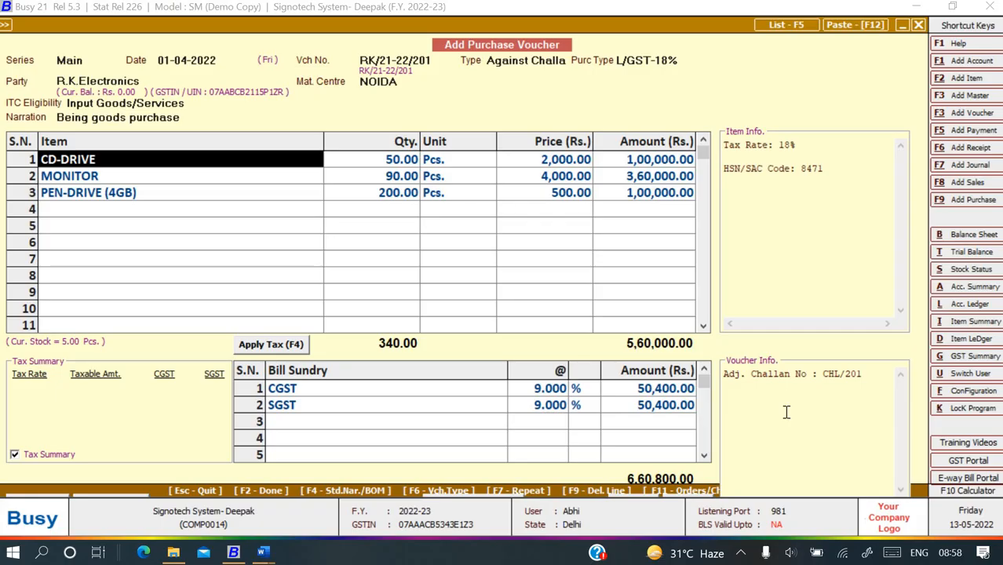
key(alt+Tab)
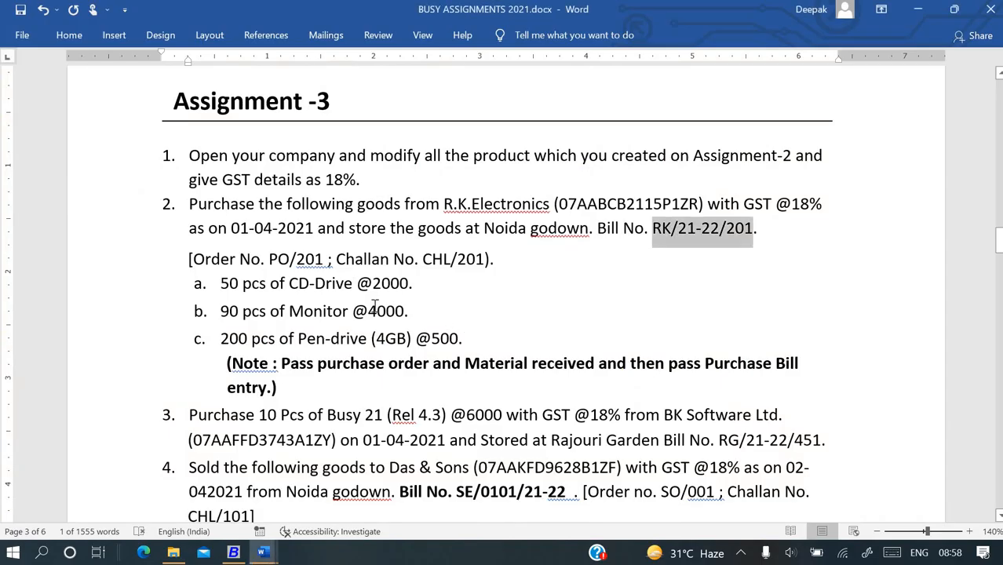
key(alt+Tab)
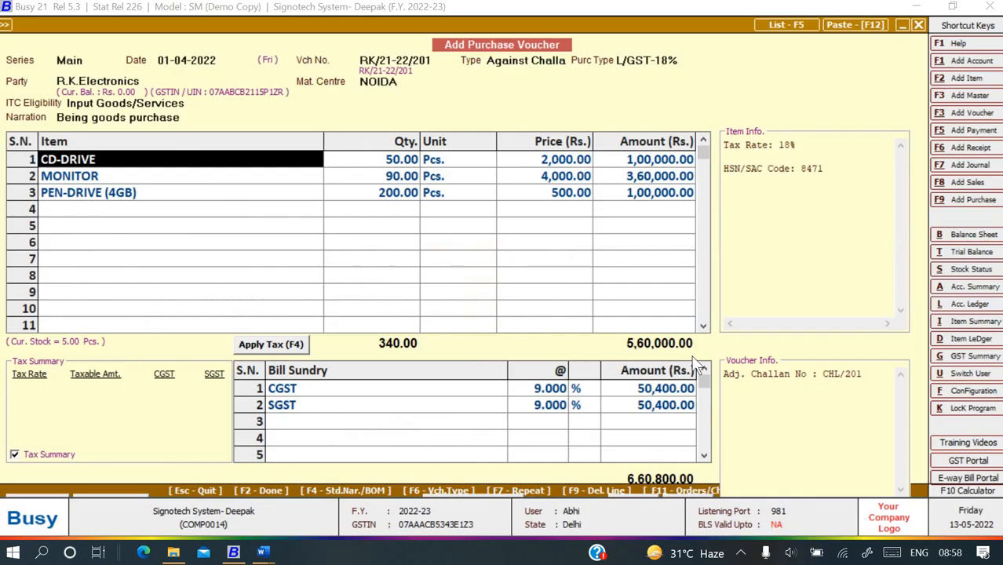
key(F2)
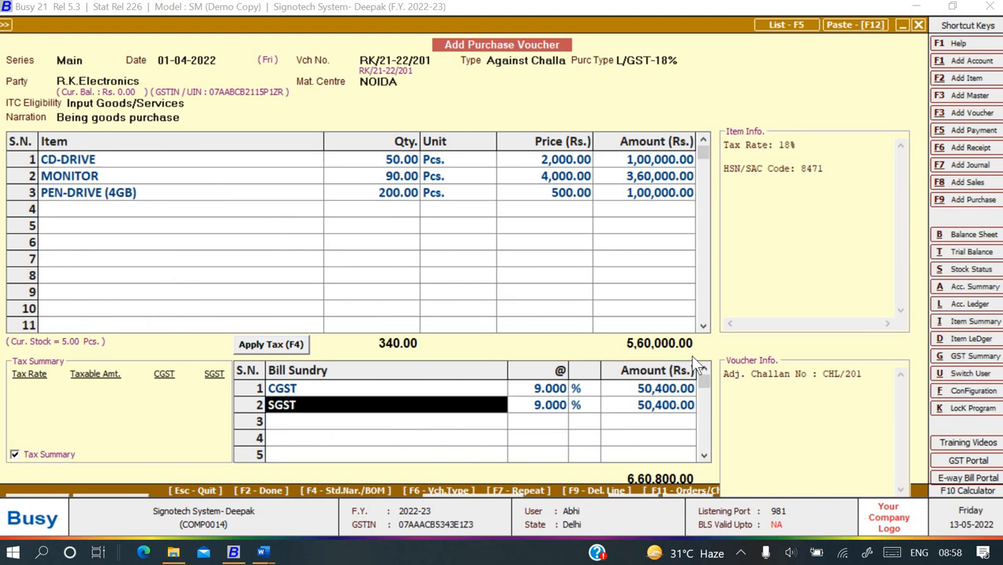
key(F2)
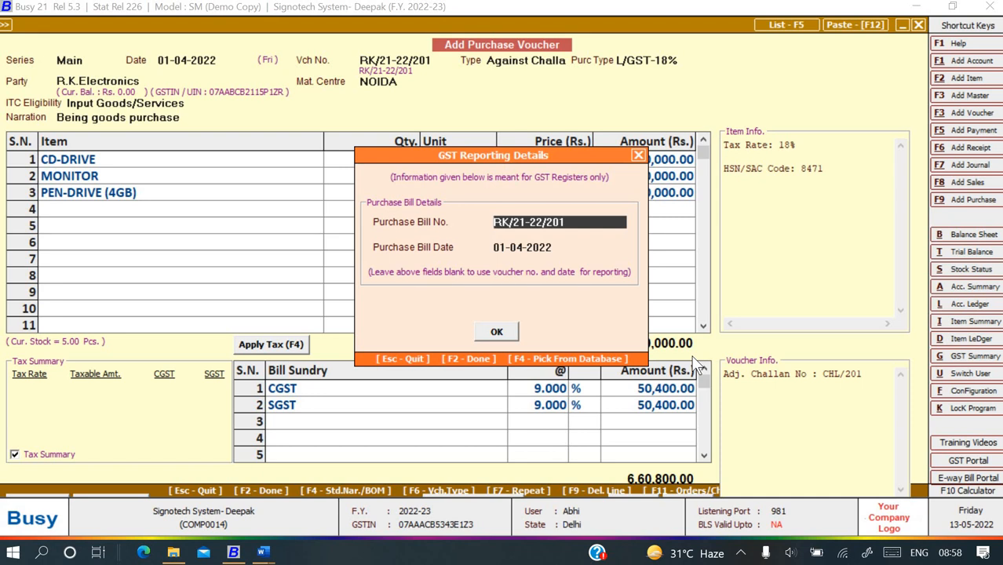
Confirm the GST details, skip cost centre, accept New Ref. and save bill RK/21-22/201
key(Return)
key(Return)
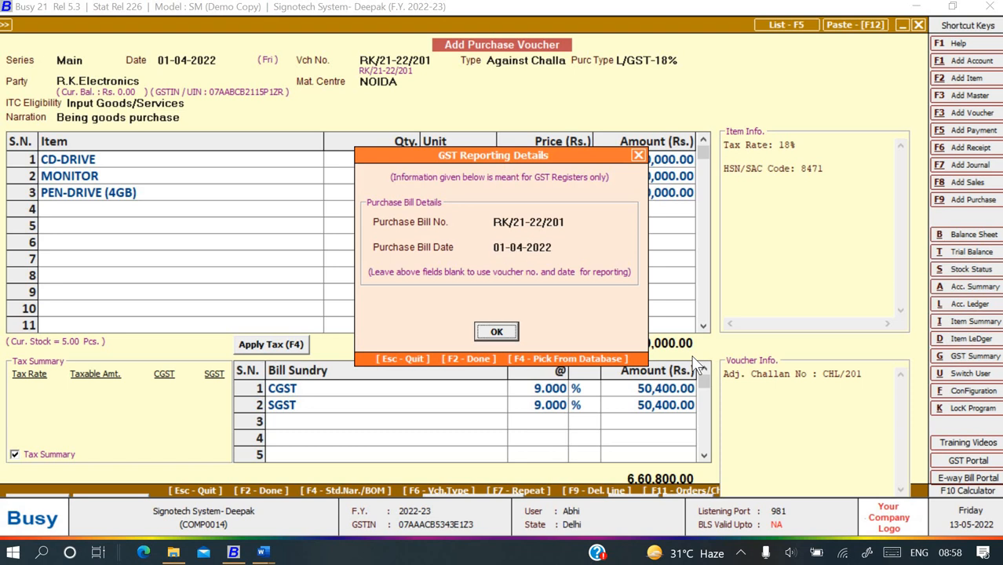
key(Return)
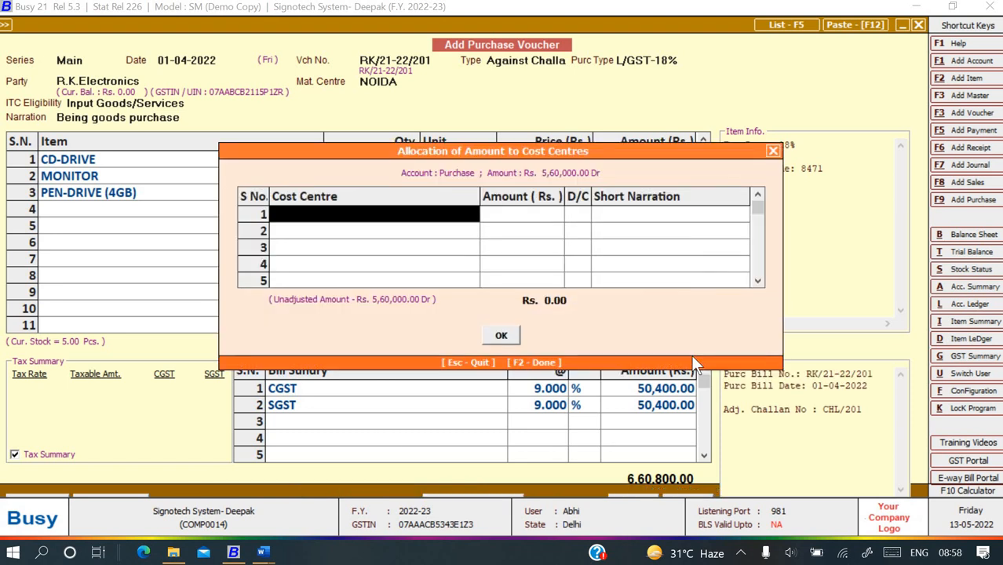
click(500, 337)
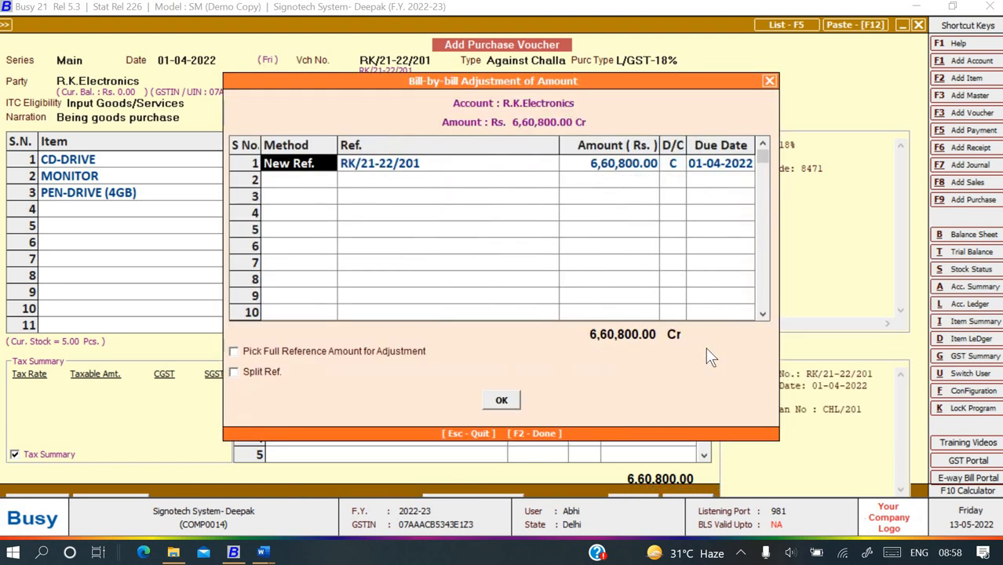
key(Return)
key(Return)
key(Return)
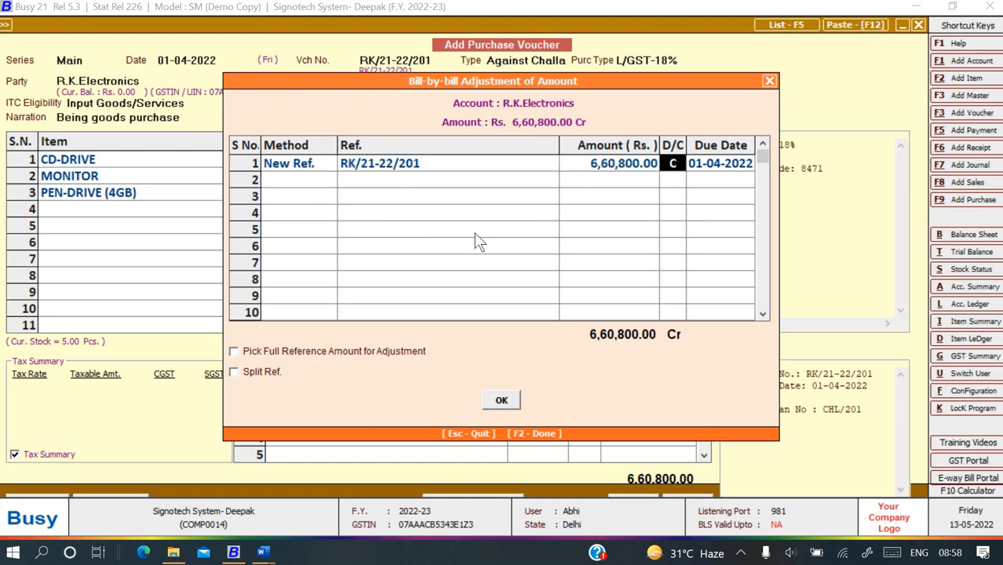
key(Return)
key(Return)
key(Return)
key(Return)
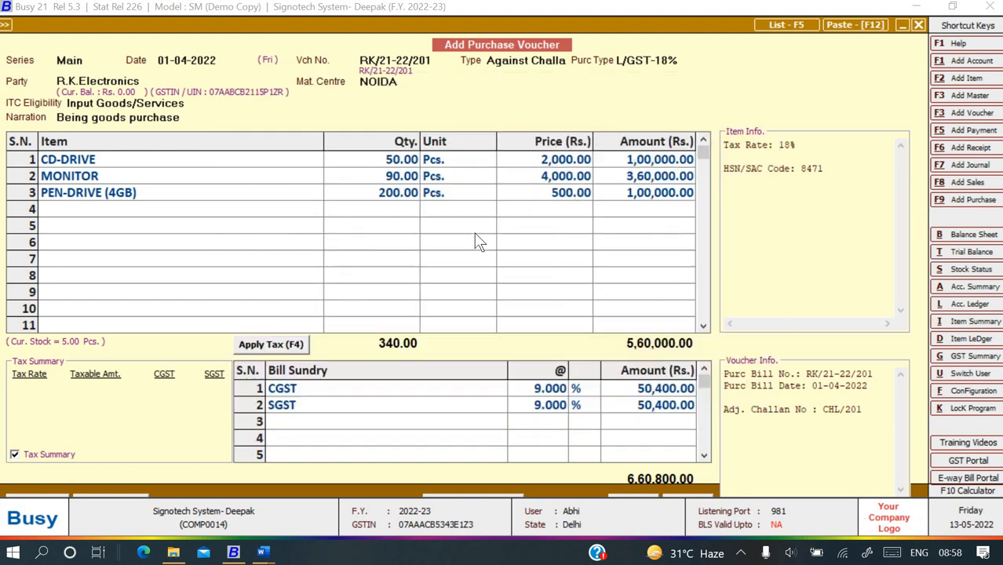
key(Return)
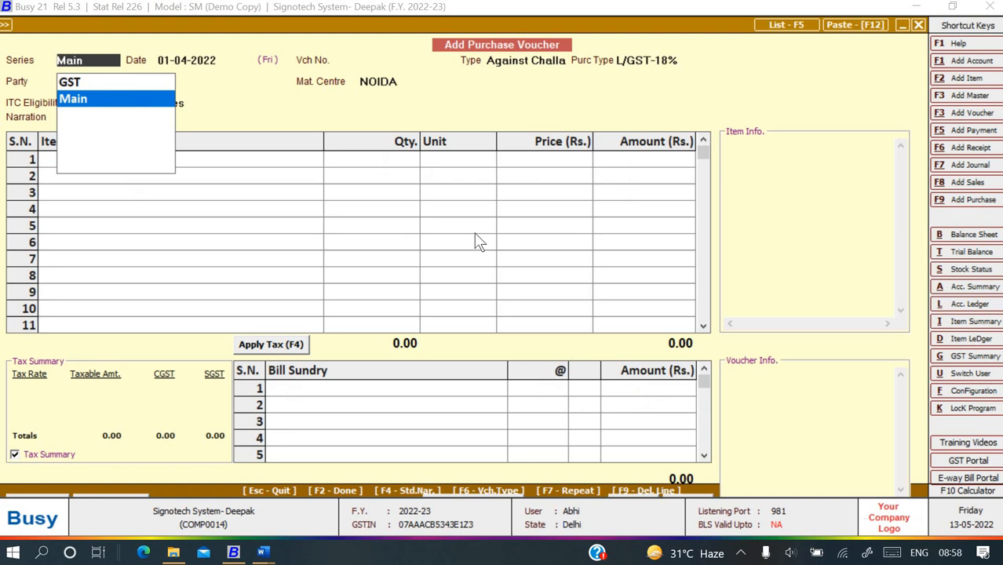
key(Return)
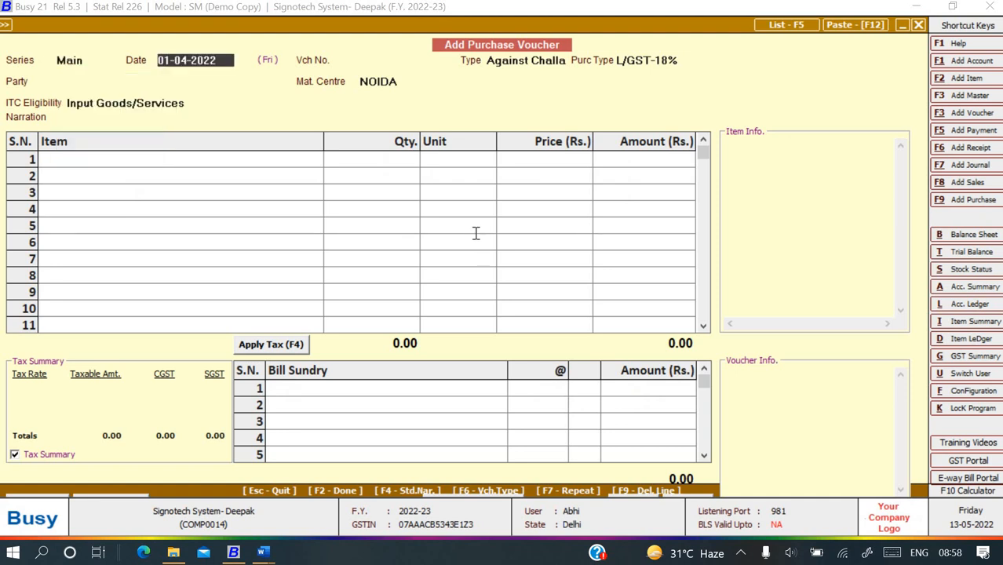
key(alt+Tab)
Scroll the Word assignment down to Assignment-3 tasks 3 to 7
click(304, 261)
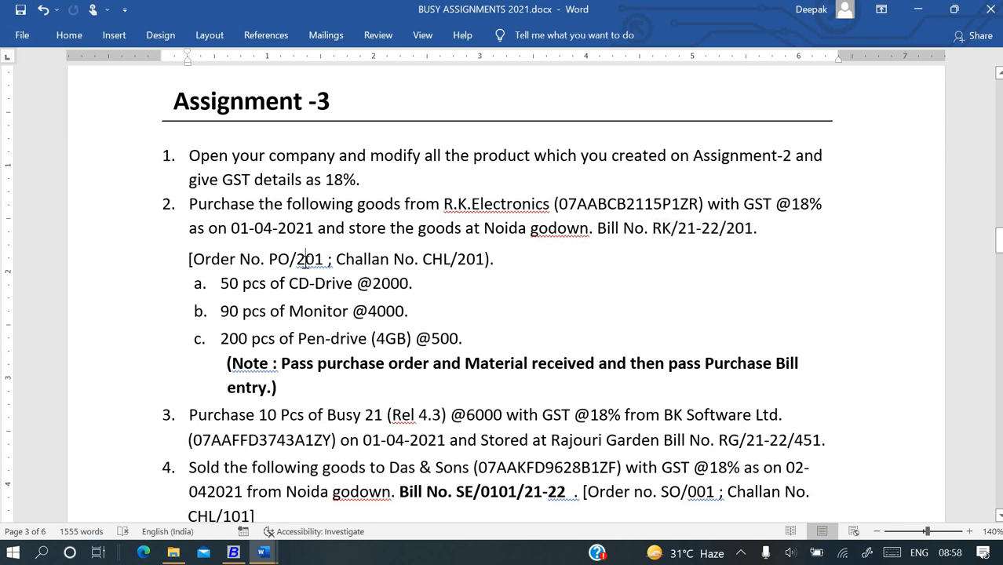
scroll(305, 261, down, 3)
scroll(304, 261, down, 3)
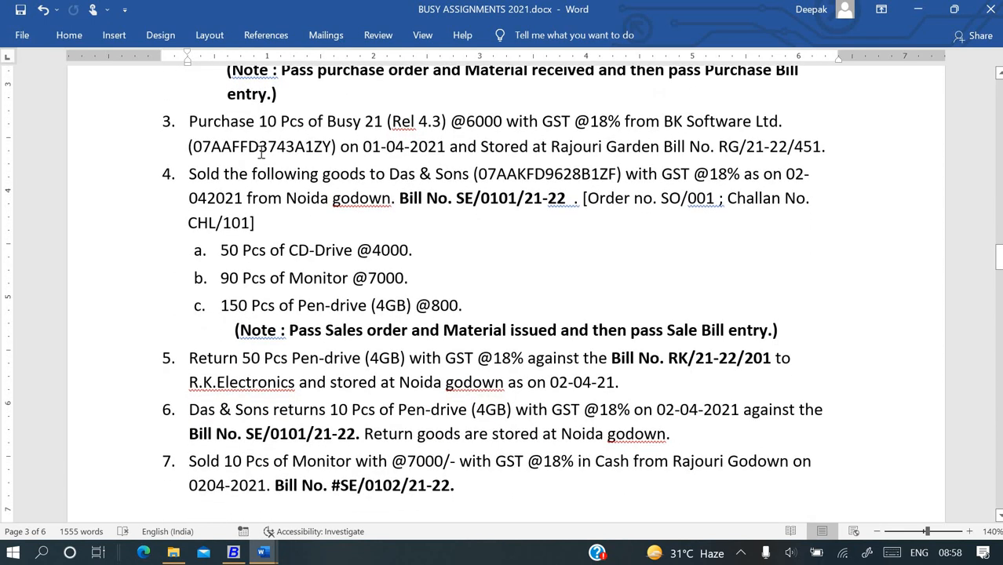
scroll(261, 151, down, 1)
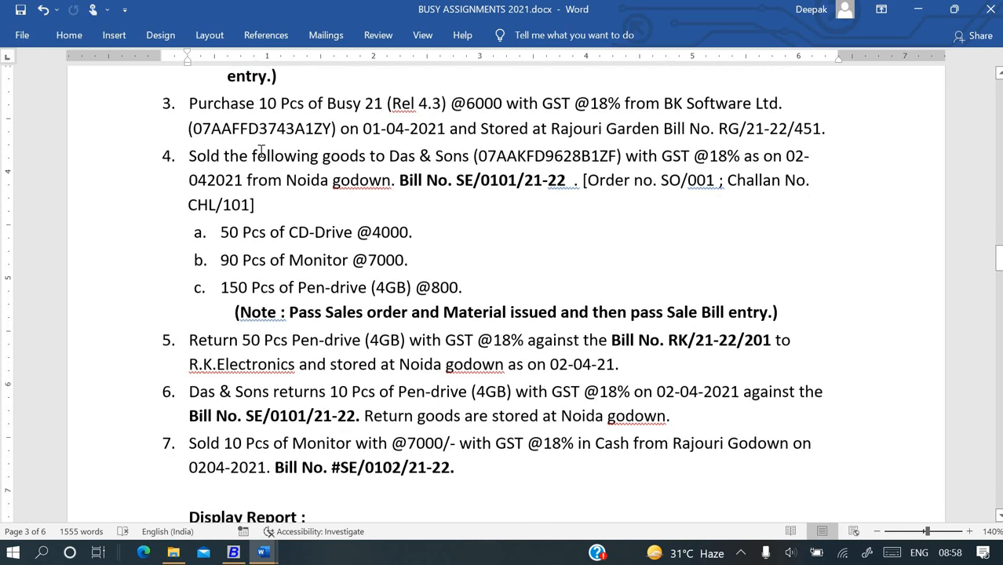
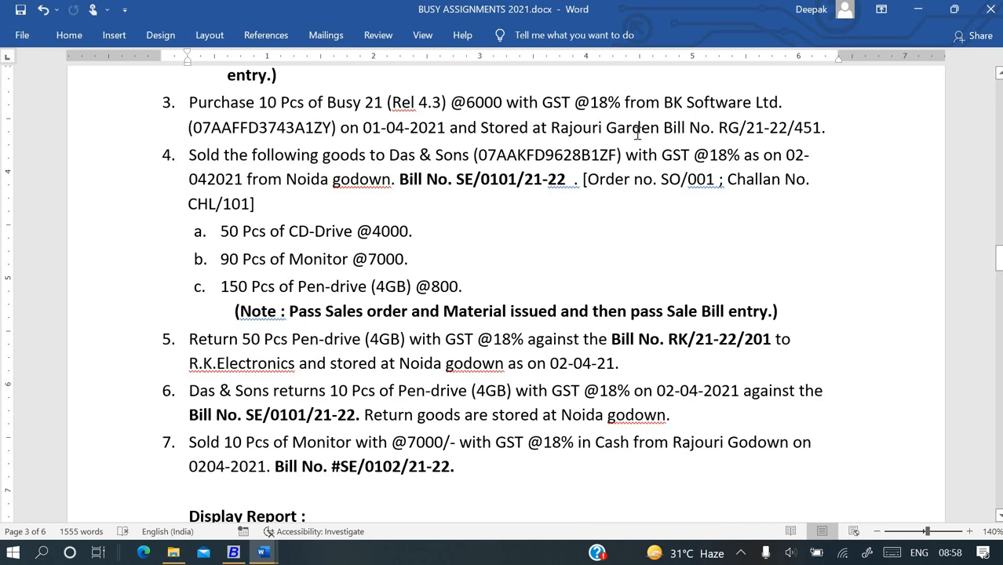
Copy bill number RG/21-22/451 from the assignment into the voucher's Vch No
key(alt+Tab)
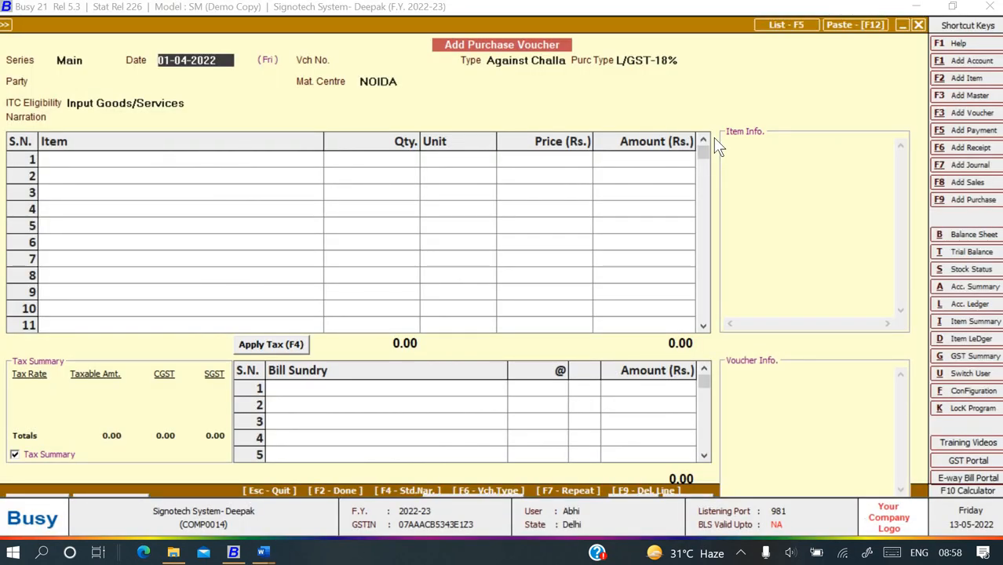
key(alt+Tab)
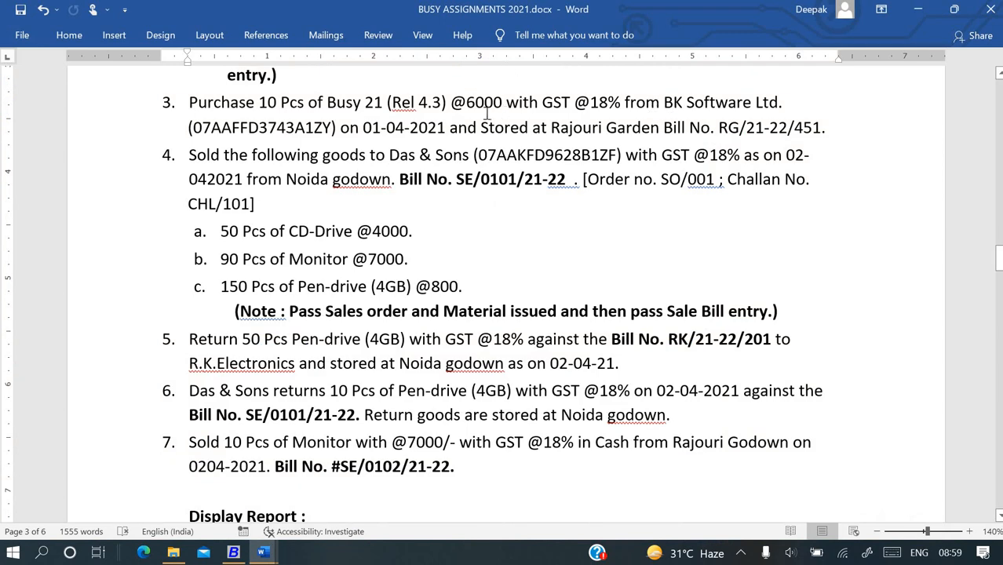
key(alt+Tab)
key(alt+Tab)
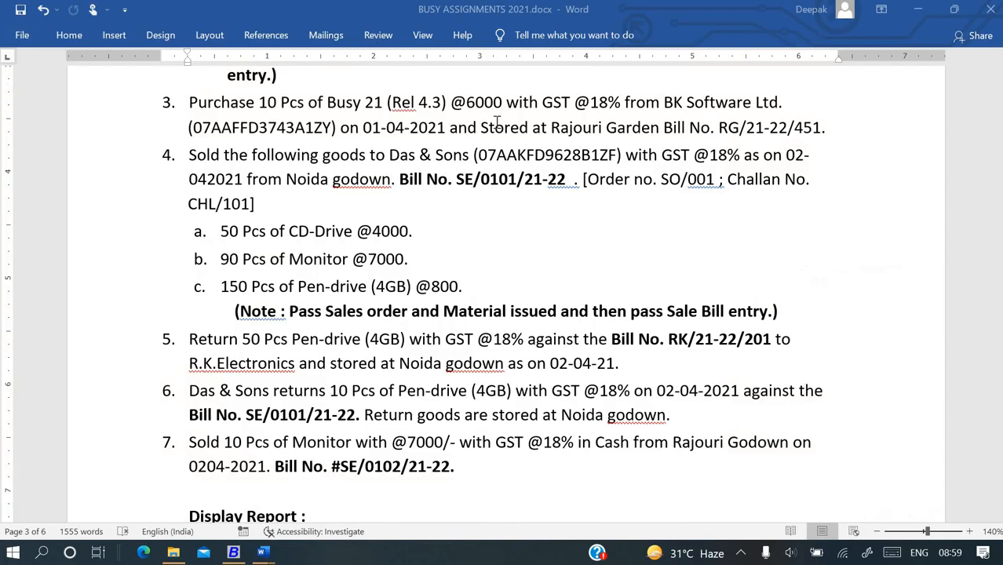
drag(718, 127, 818, 127)
key(ctrl+c)
key(alt+Tab)
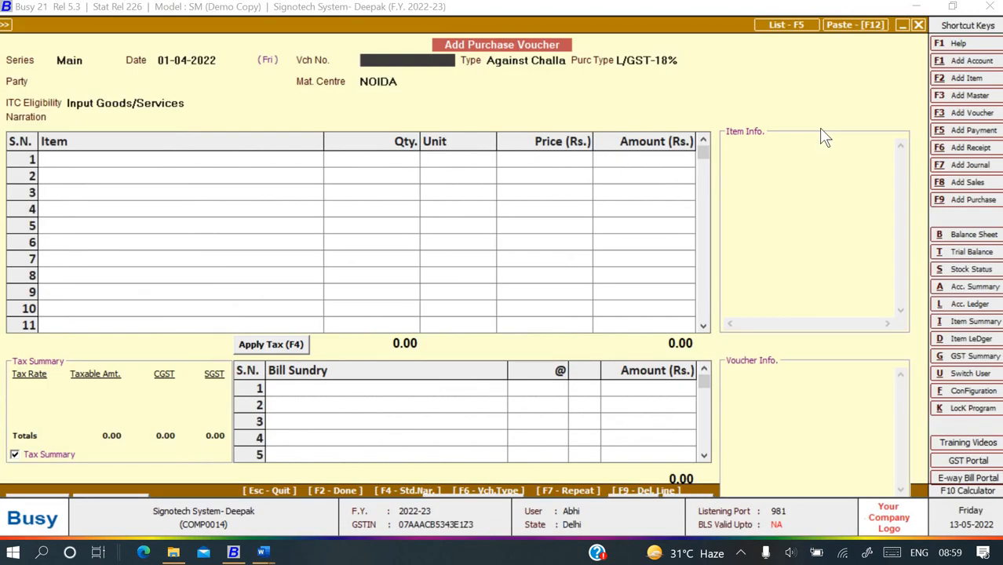
key(ctrl+v)
key(Return)
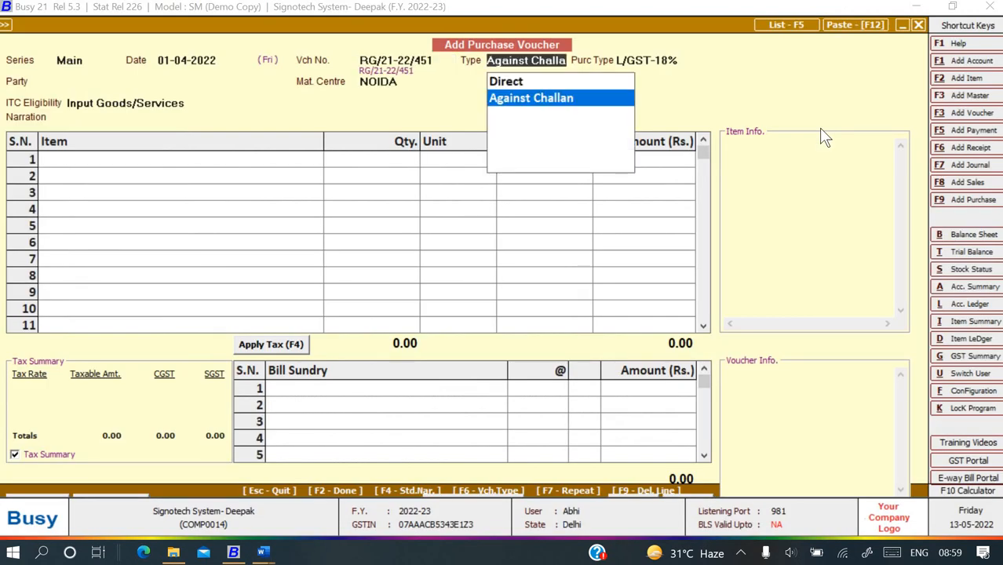
Set voucher type to Direct and keep purchase type L/GST-18%
key(Up)
key(Return)
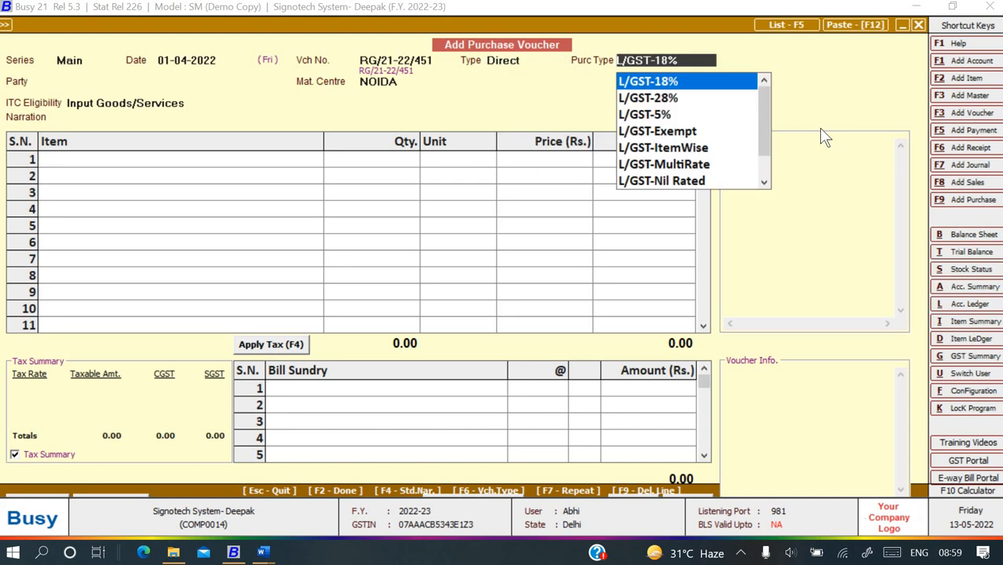
key(Return)
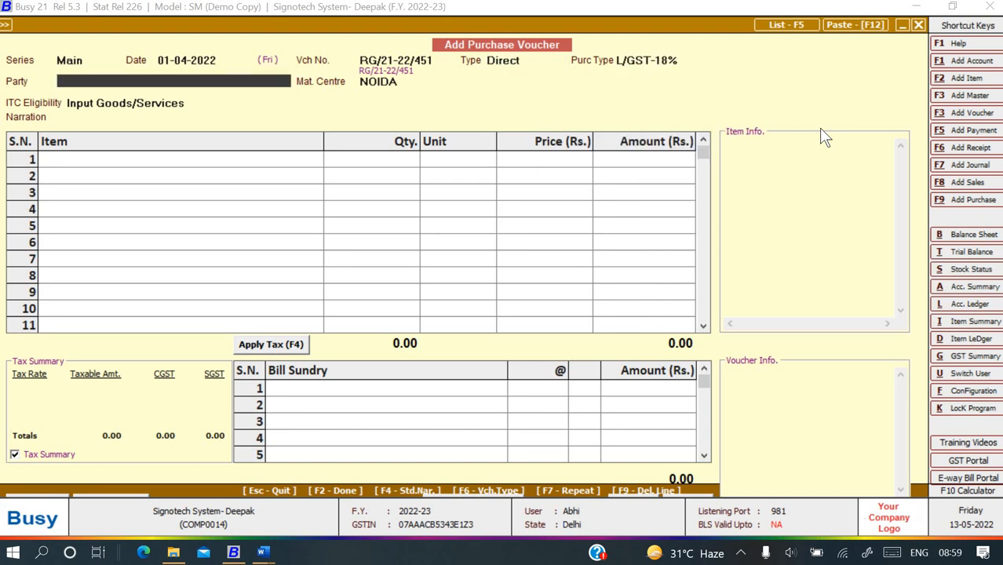
Select the supplier name BK Software Ltd. in the assignment document
key(alt+Tab)
drag(821, 133, 715, 131)
click(689, 129)
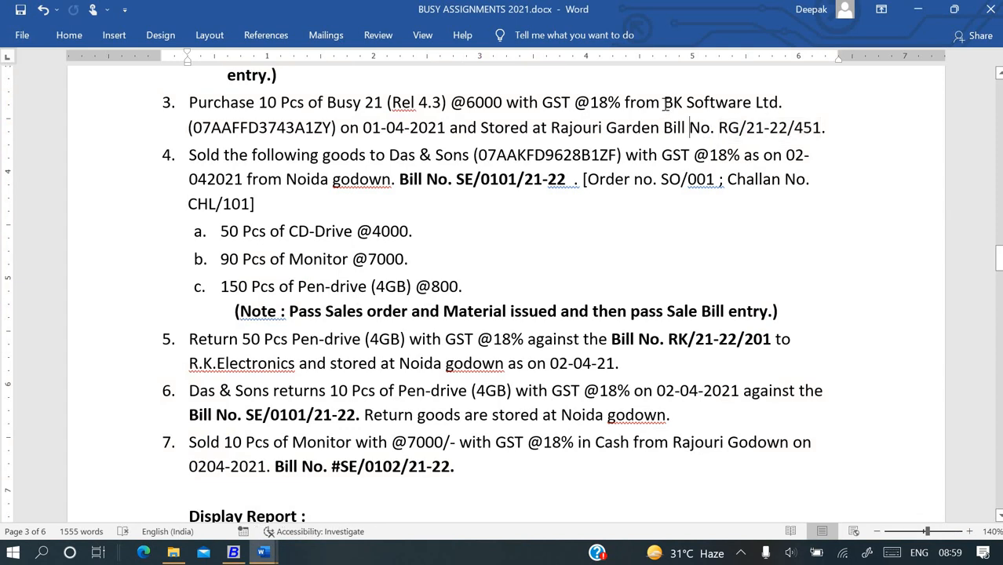
drag(664, 103, 785, 109)
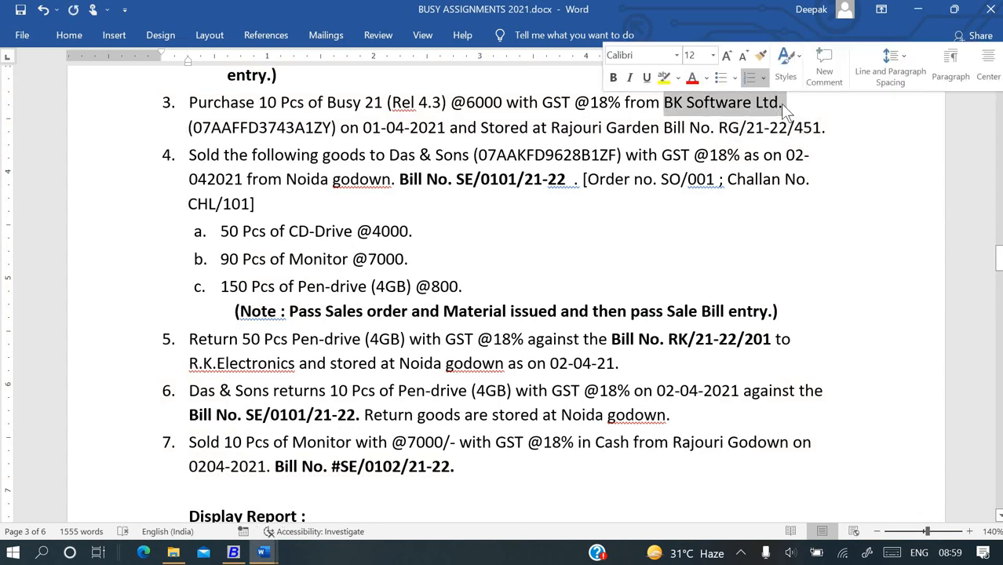
key(alt+Tab)
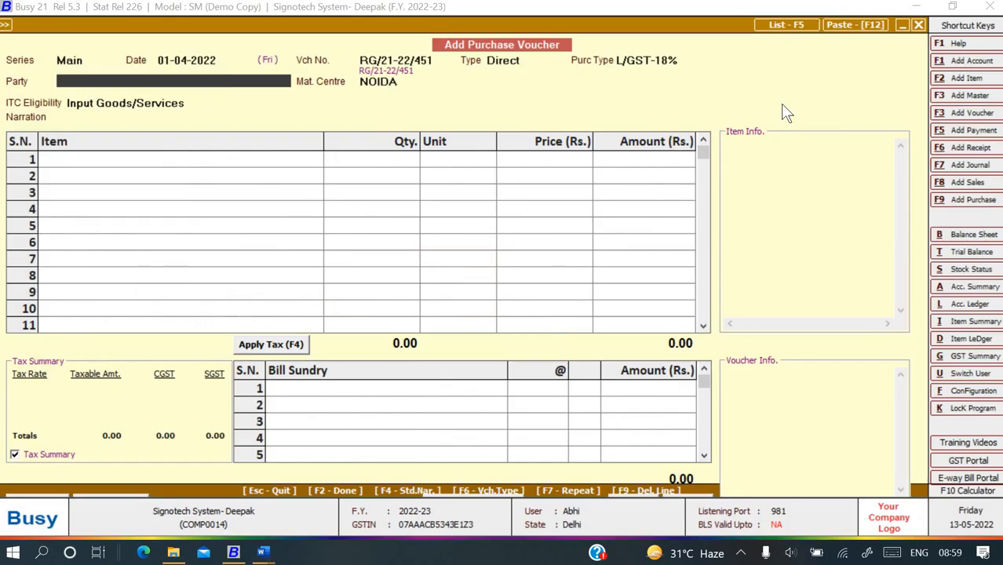
Create a new account named BK Software Ltd. under Sundry Creditors
text(b)
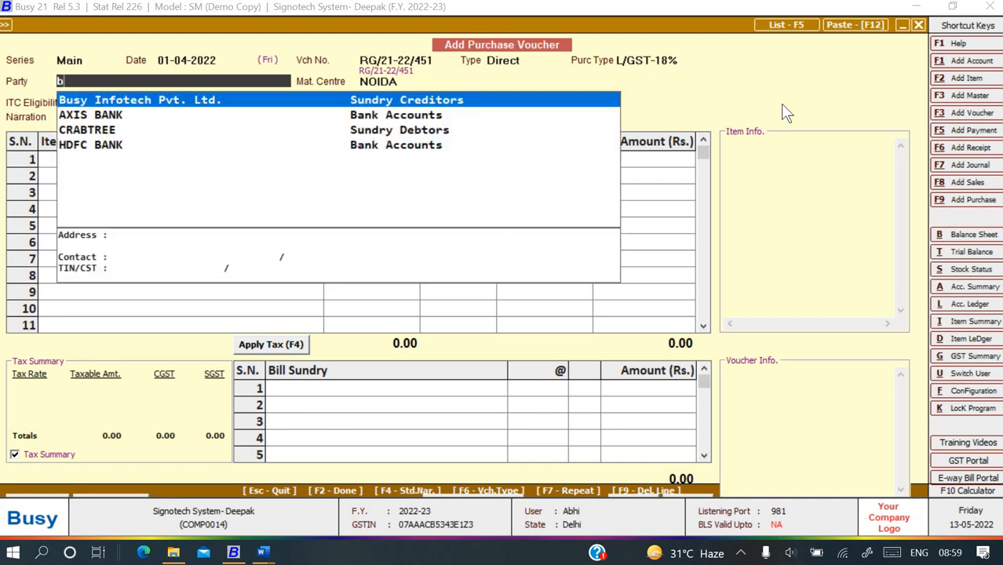
key(F3)
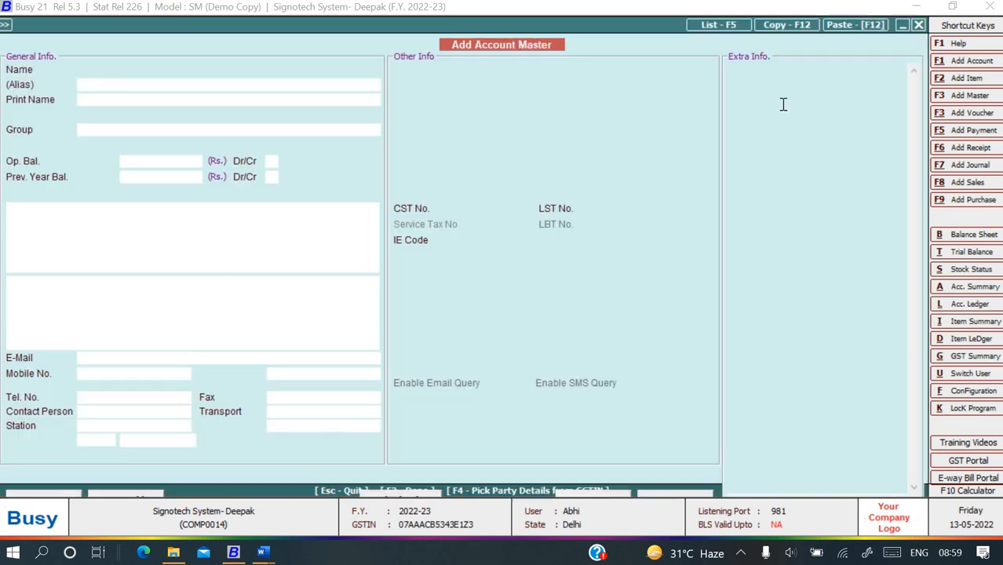
key(ctrl+v)
key(Return)
key(Return)
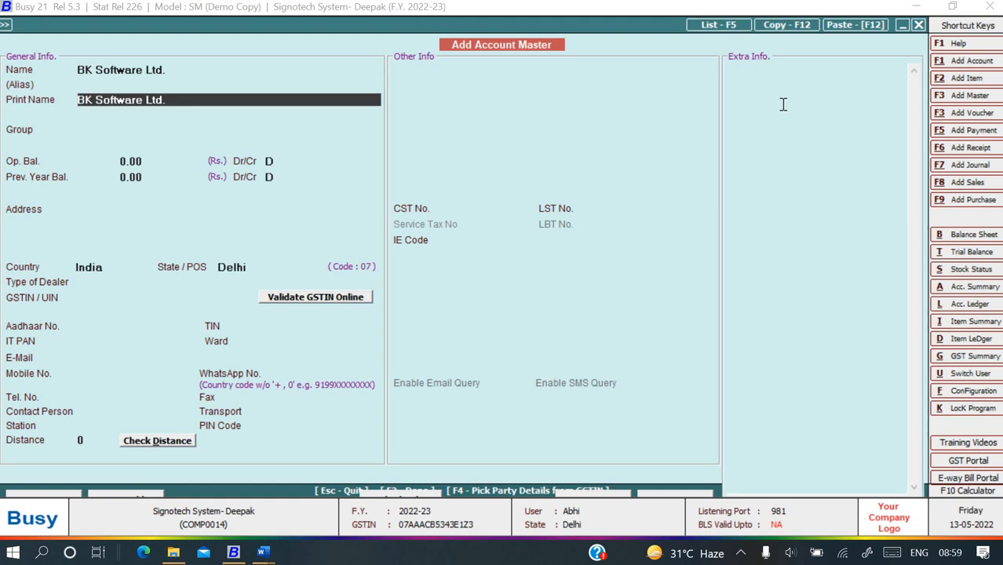
key(Down)
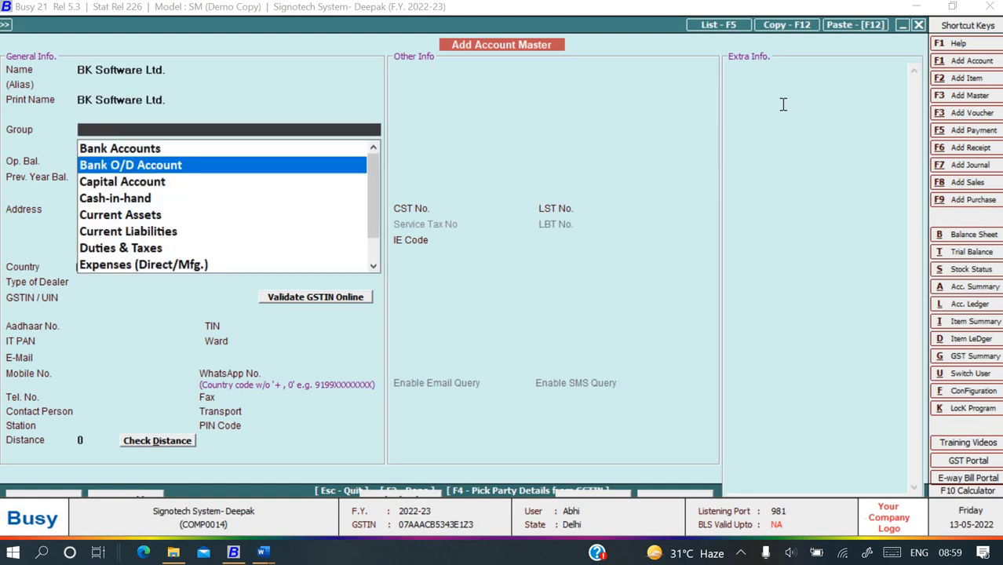
text(s)
key(Down)
key(Down)
key(Down)
key(Down)
key(Return)
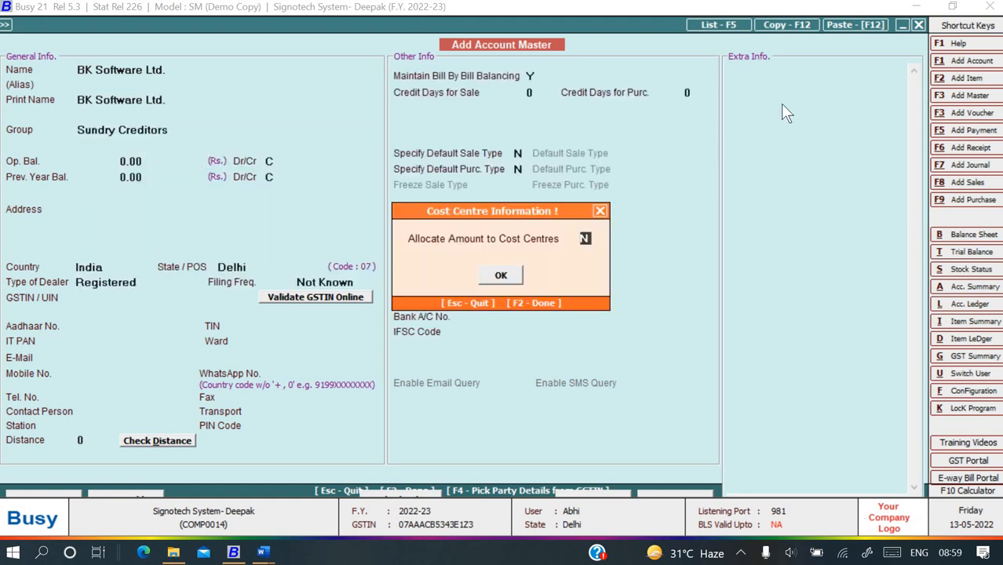
key(Return)
key(Return)
key(Return)
key(Return)
key(Return)
key(Return)
key(Return)
key(Return)
key(Return)
key(Return)
key(Return)
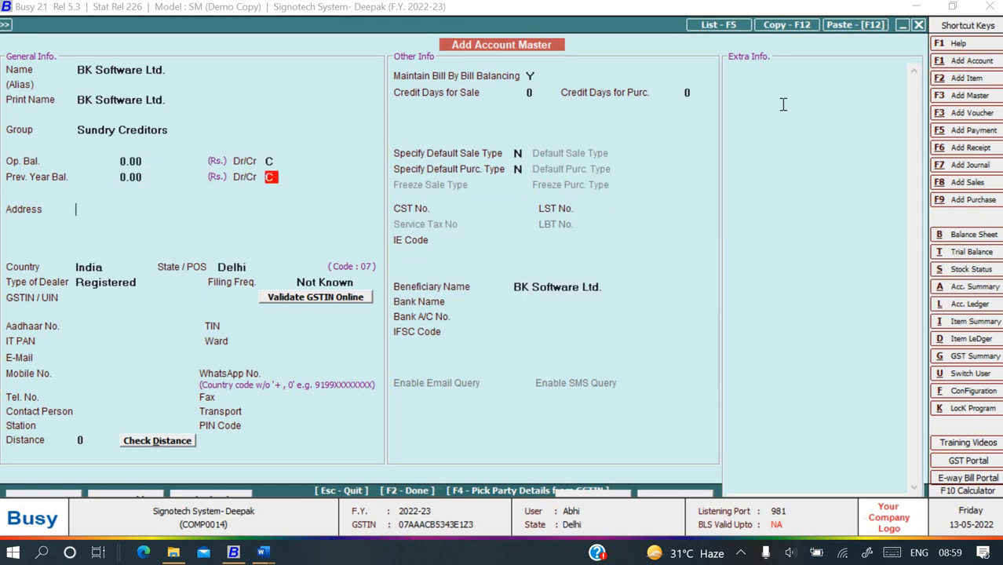
key(Return)
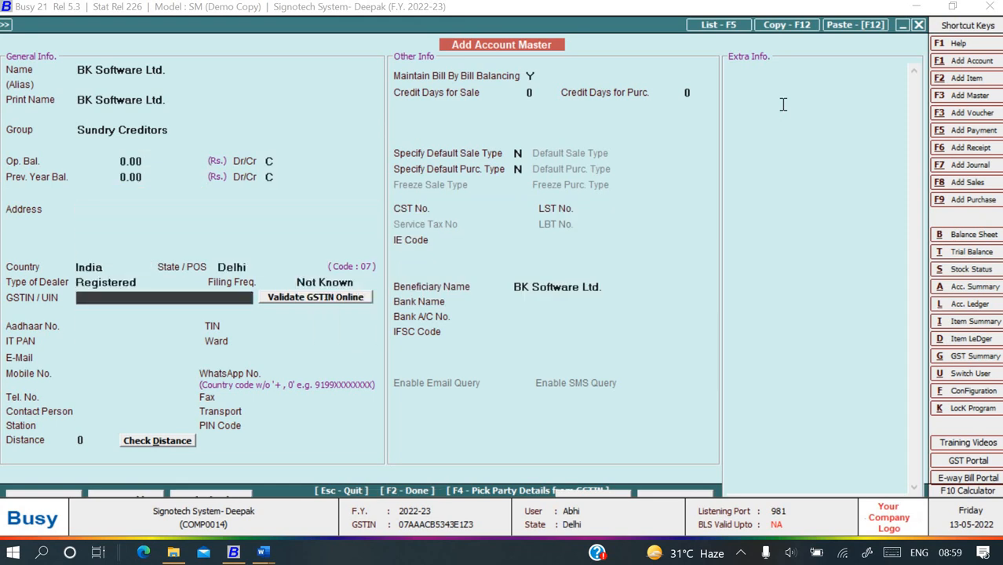
Paste the supplier's GSTIN from the assignment and save the account
key(alt+Tab)
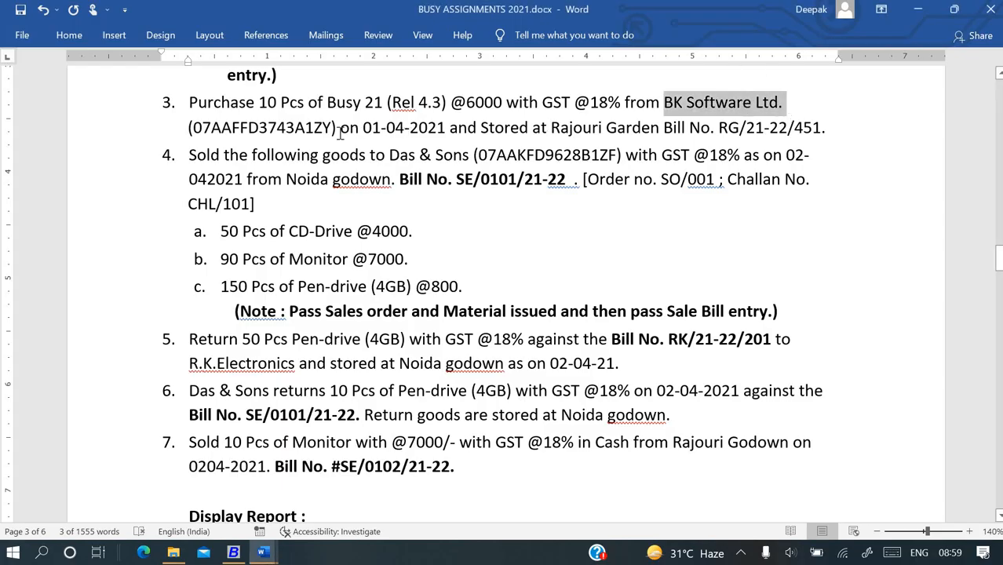
drag(192, 127, 329, 126)
key(ctrl+c)
key(alt+Tab)
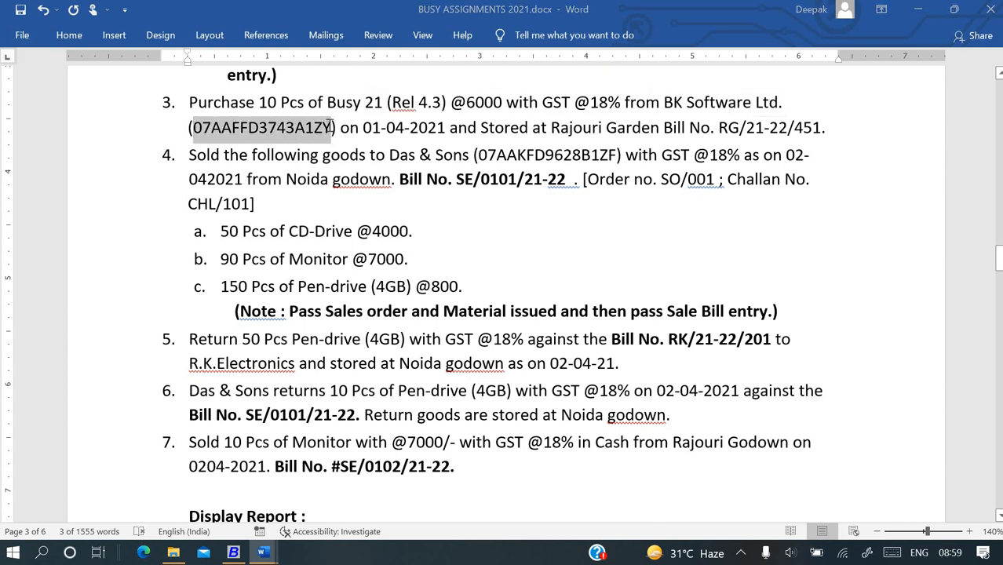
key(ctrl+v)
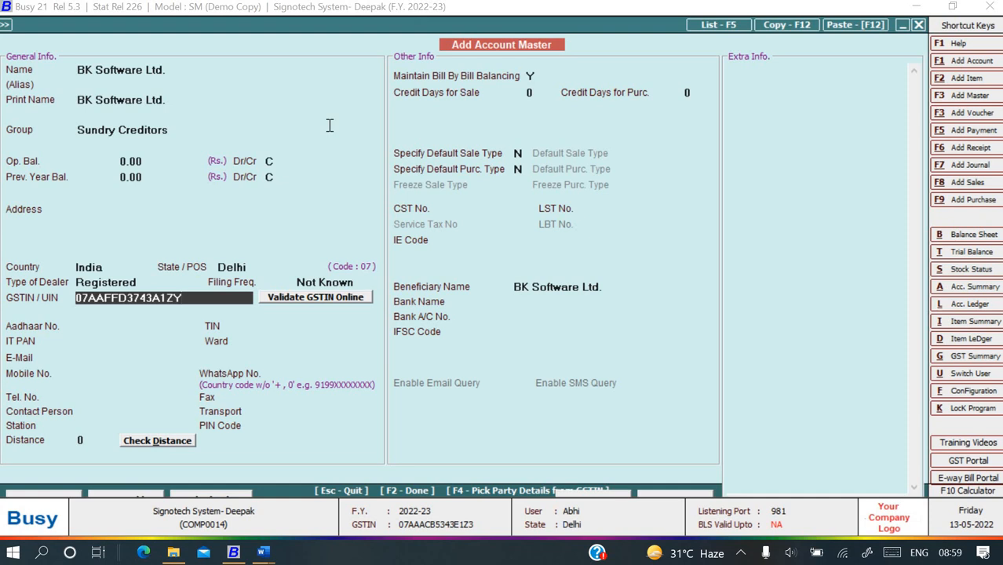
key(Return)
key(Return)
key(Return)
key(Return)
key(Return)
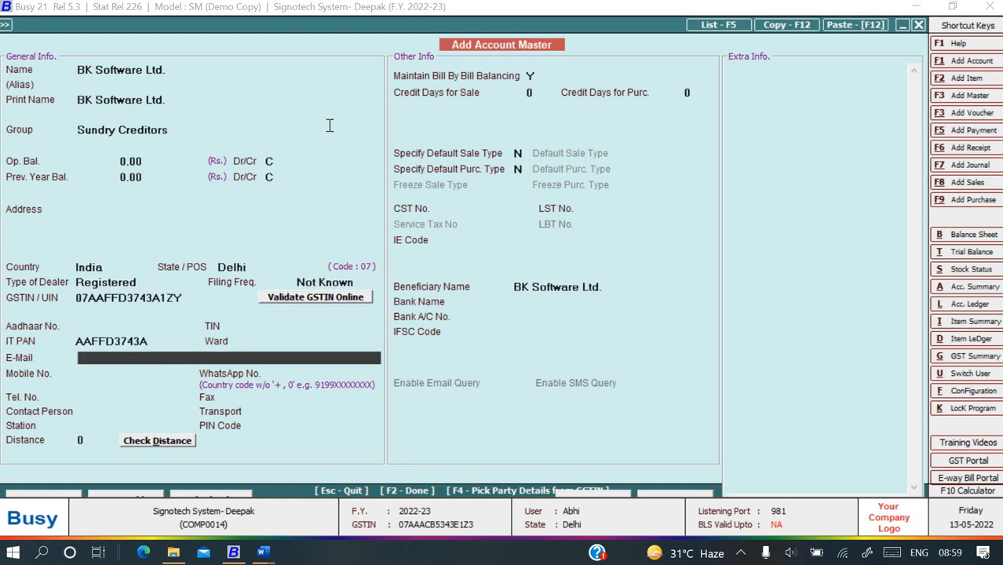
key(Return)
key(Return)
key(Return)
key(Return)
key(Return)
key(Return)
key(Return)
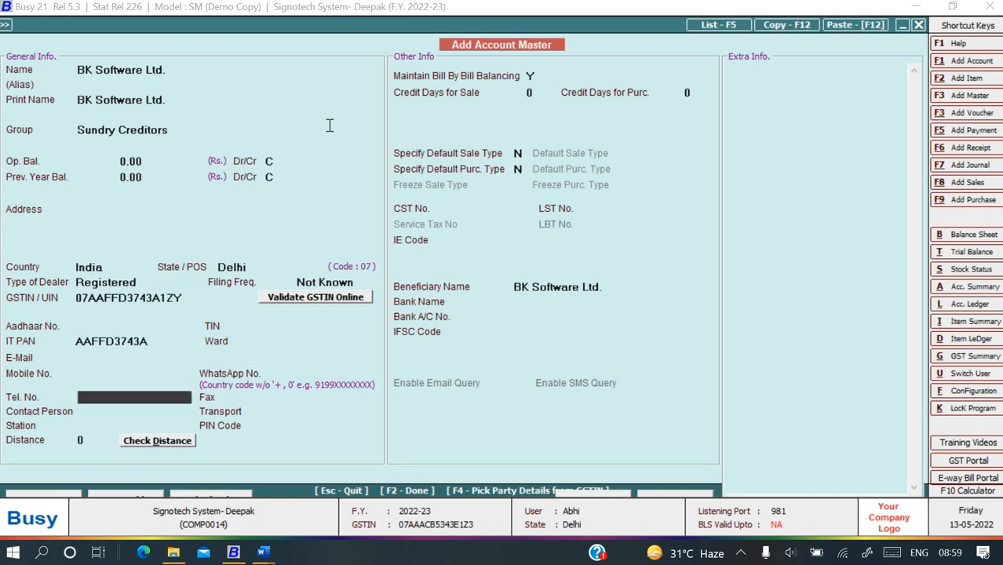
key(Return)
key(Return)
key(Return)
key(Return)
key(Return)
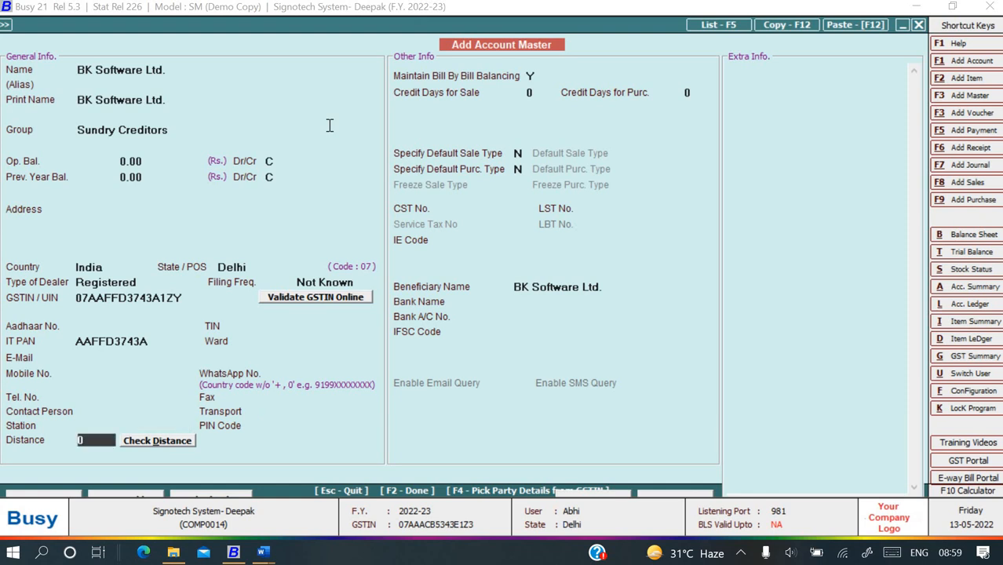
key(Return)
key(Return)
key(Return)
key(Return)
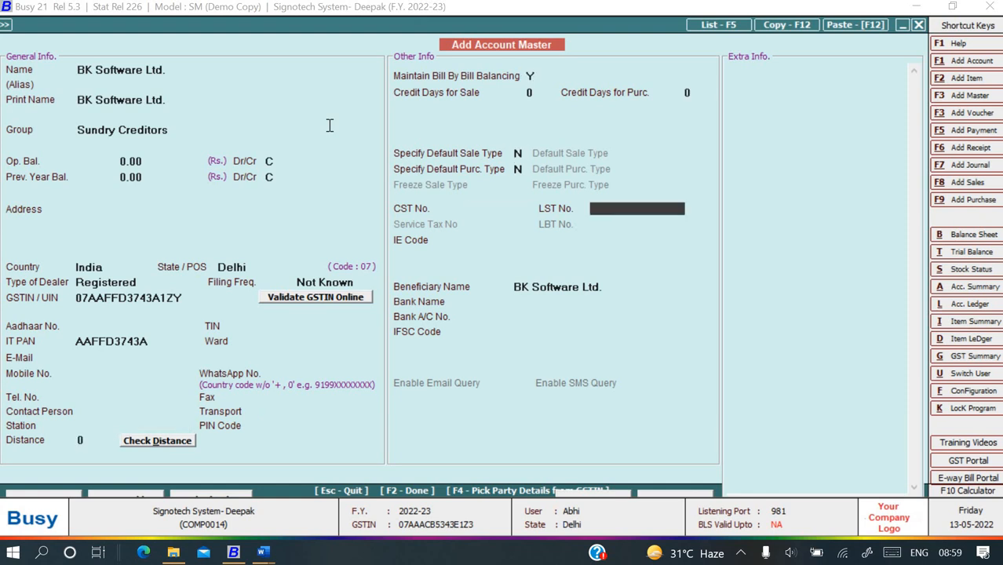
key(F2)
key(Return)
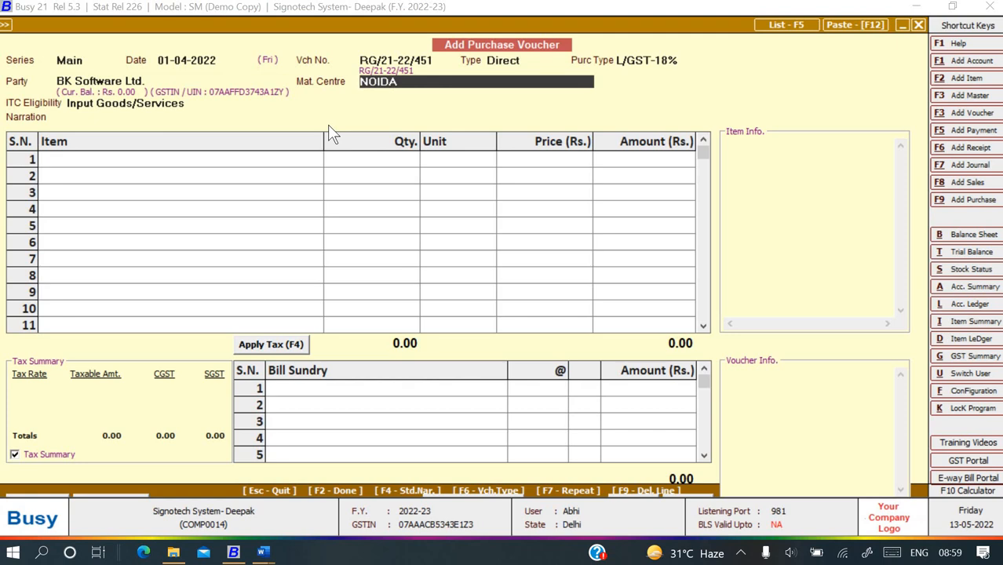
Set material centre RAJOURI GARDEN, keep Input Goods/Services ITC, and add narration 'Being goods purchase'
key(alt+Tab)
key(alt+Tab)
text(ra)
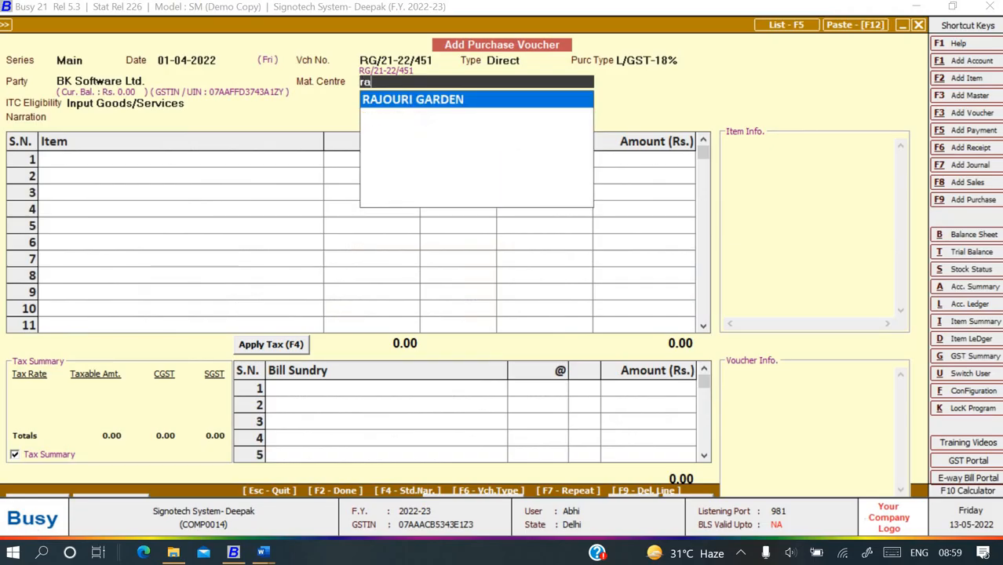
key(Return)
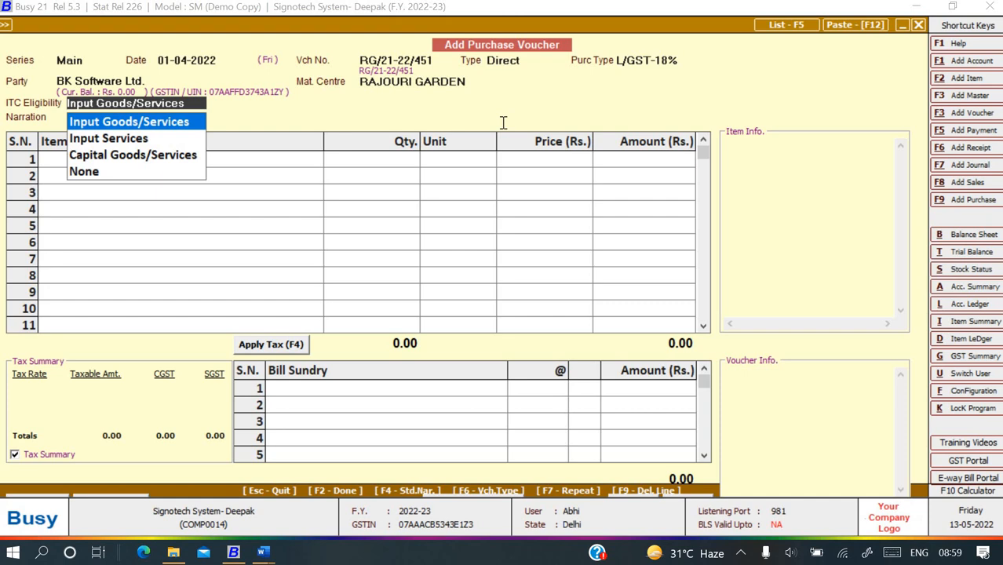
key(alt+Tab)
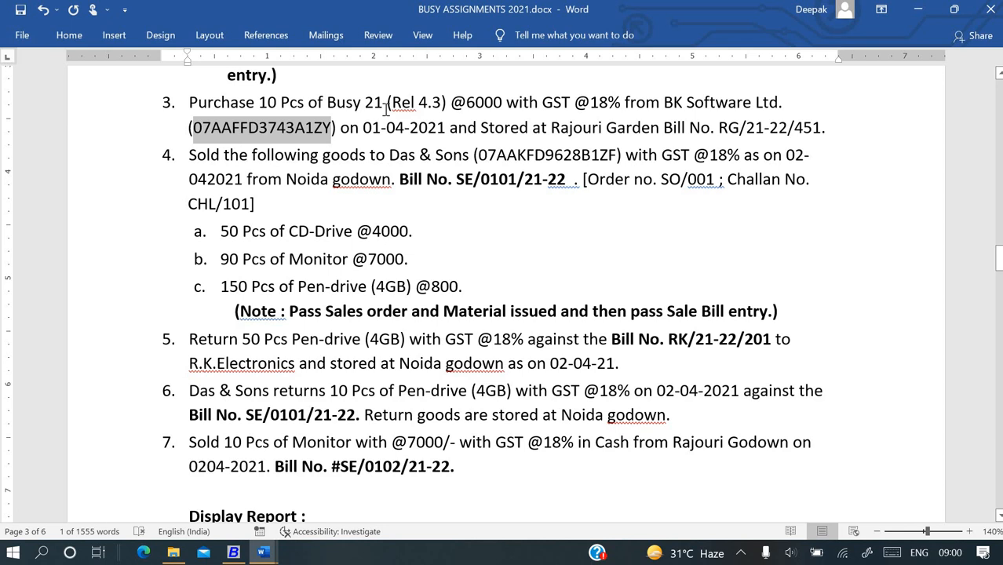
key(alt+Tab)
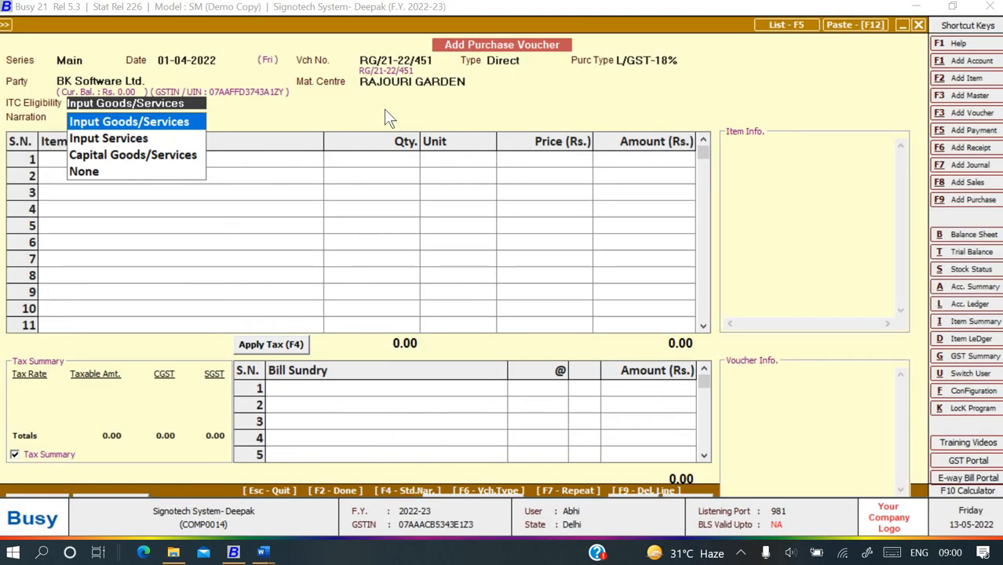
key(Return)
text(Being)
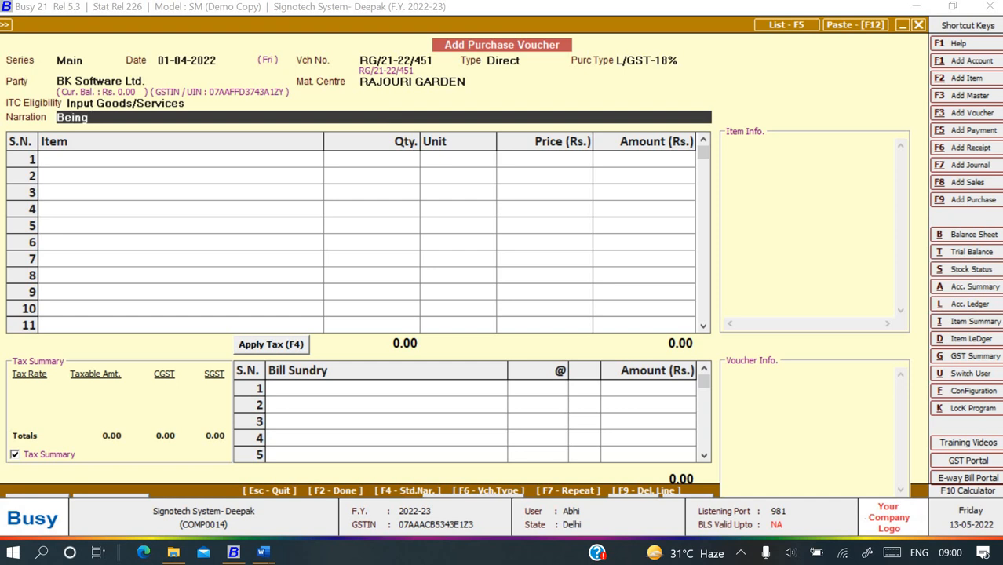
text( goods purchase)
key(Return)
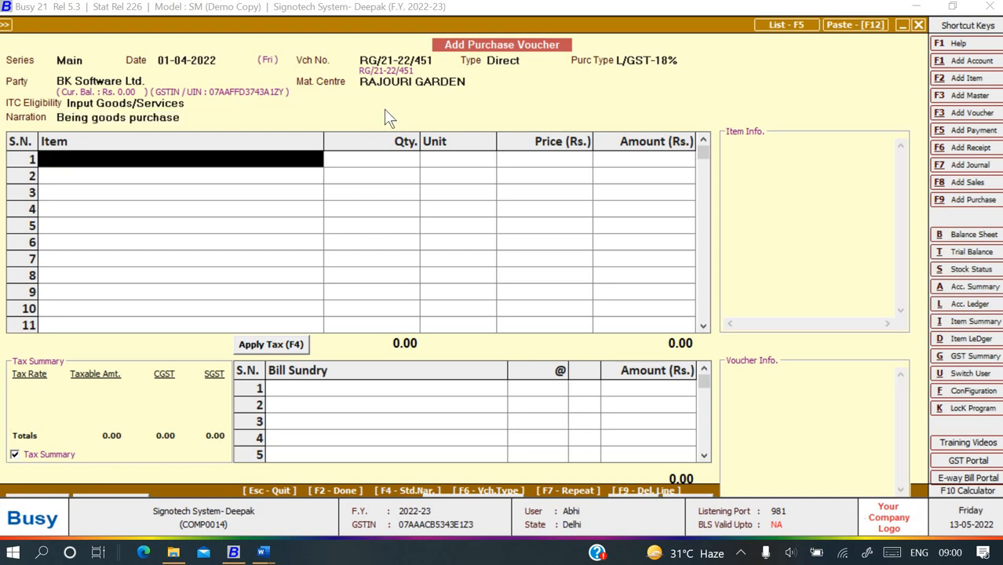
Add item BUSY 21 (REL 4.3), 10 Pcs at 6,000 each
text(b)
key(Return)
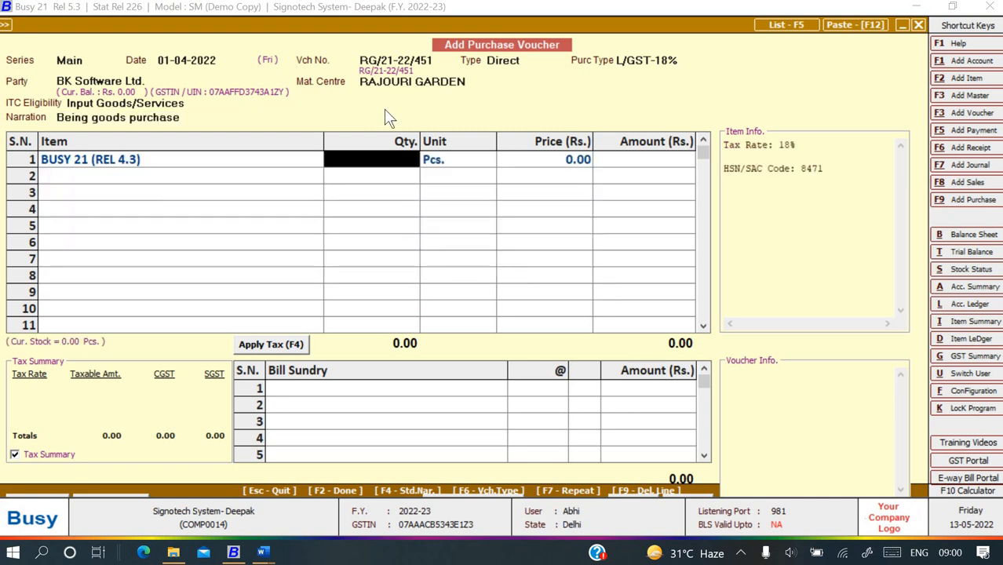
key(alt+Tab)
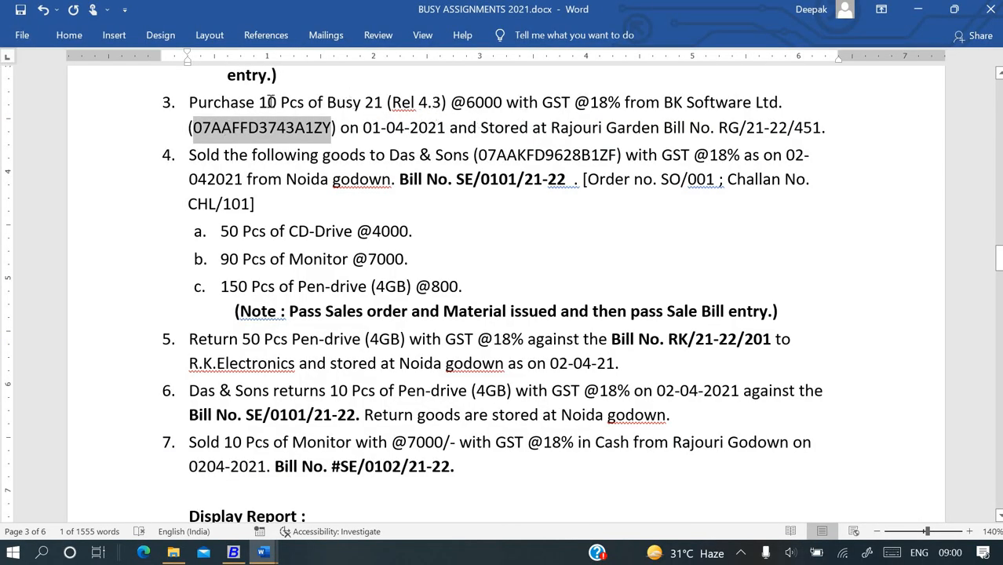
key(alt+Tab)
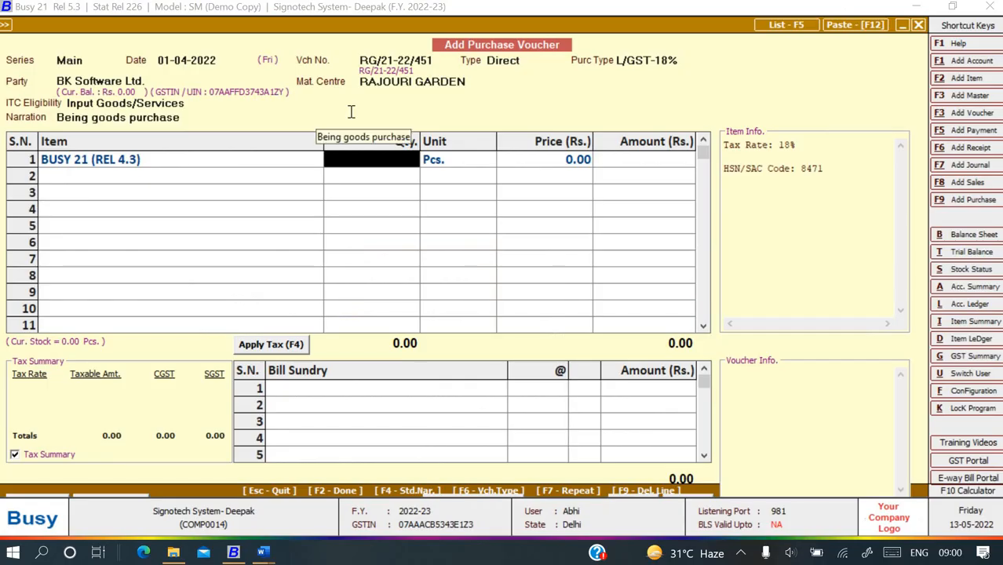
text(10)
key(Return)
key(Return)
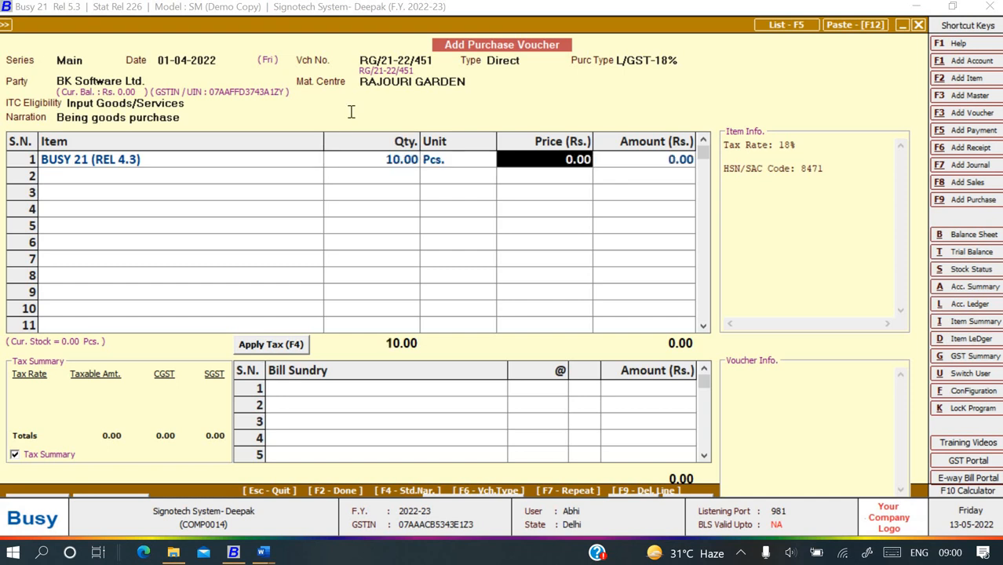
text(6000)
key(Return)
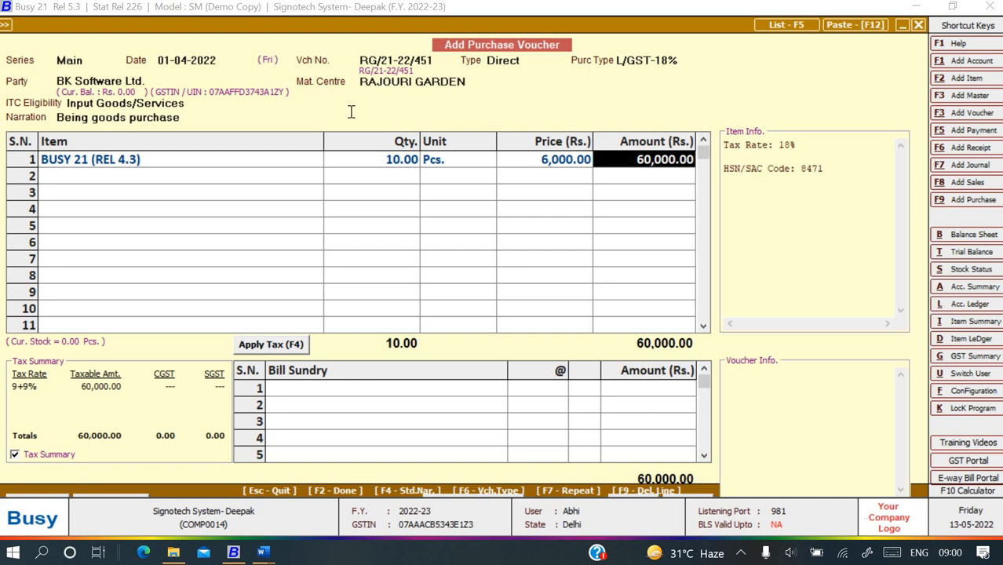
key(Return)
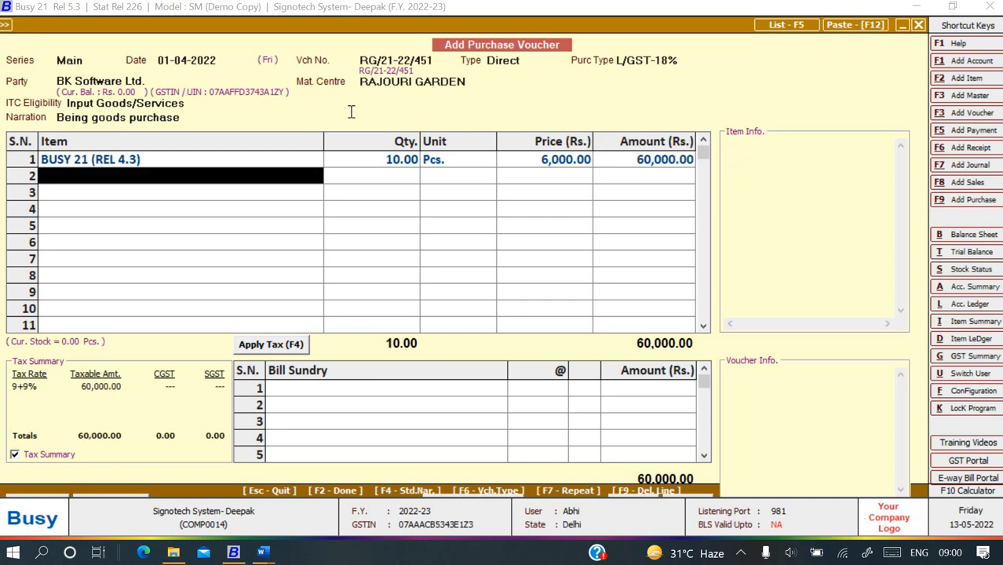
Add 9% CGST and SGST, accept New Ref. for 70,800.00, and save the voucher
key(Return)
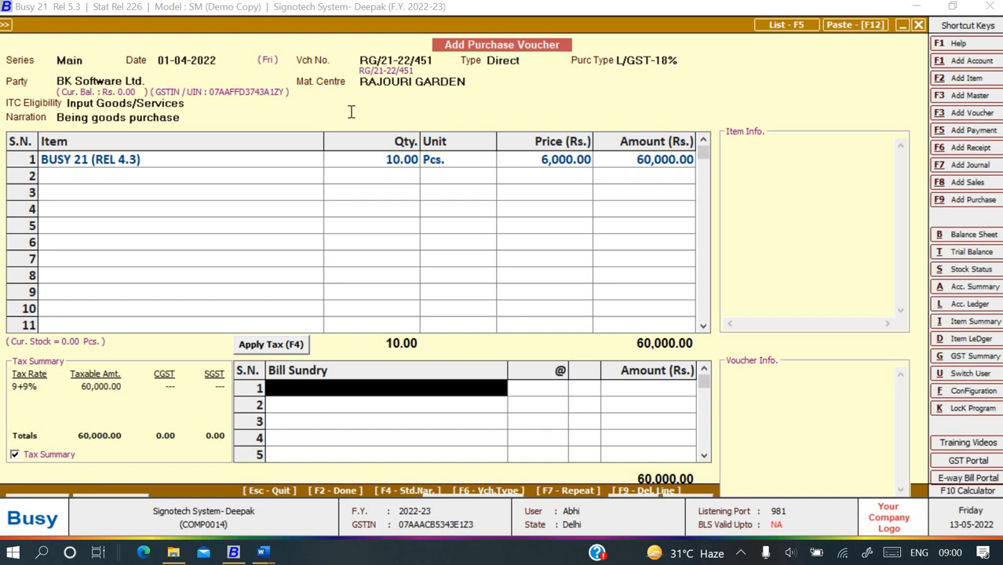
key(Down)
key(Down)
key(Down)
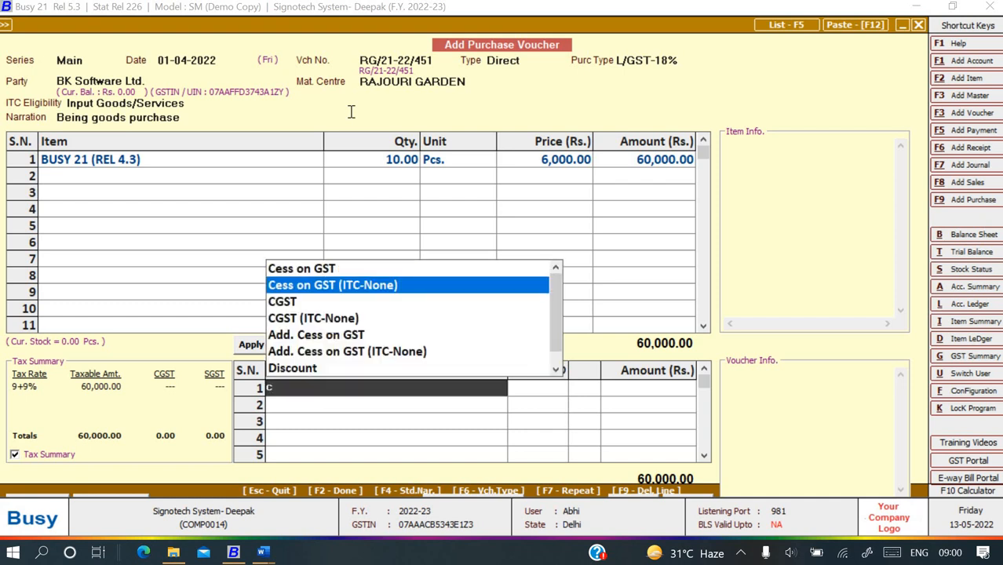
key(Return)
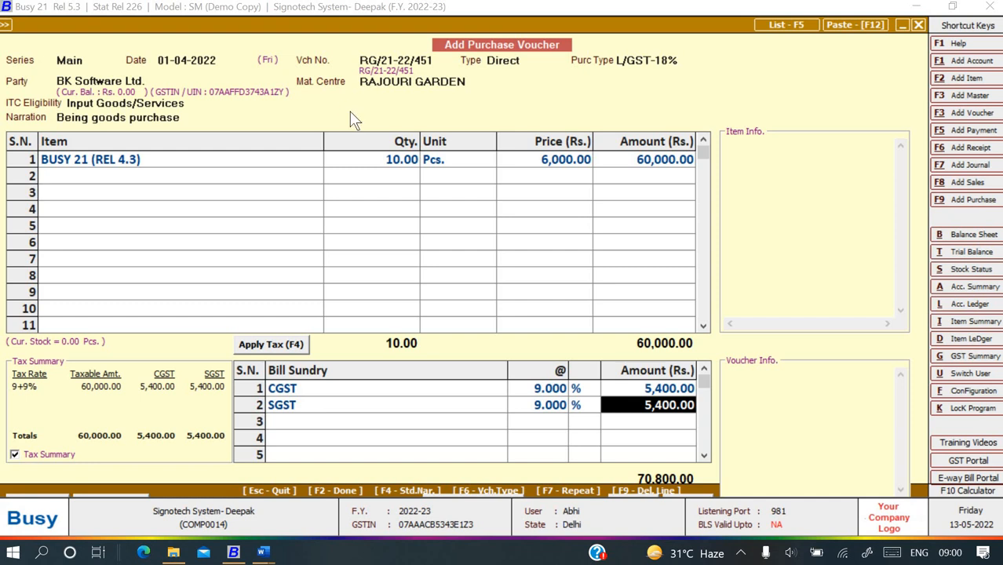
key(Return)
key(Return)
key(Return)
key(Return)
key(Return)
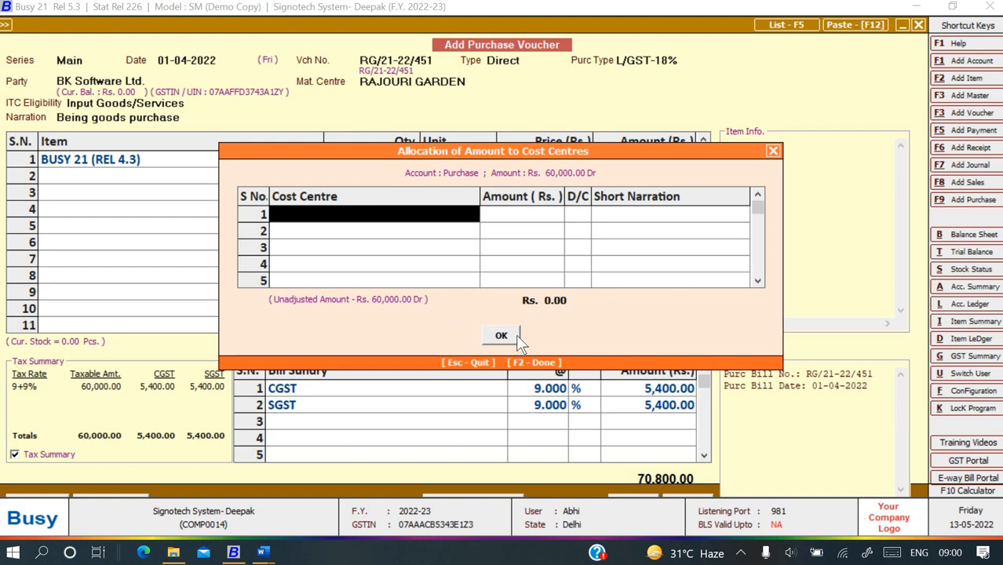
key(Escape)
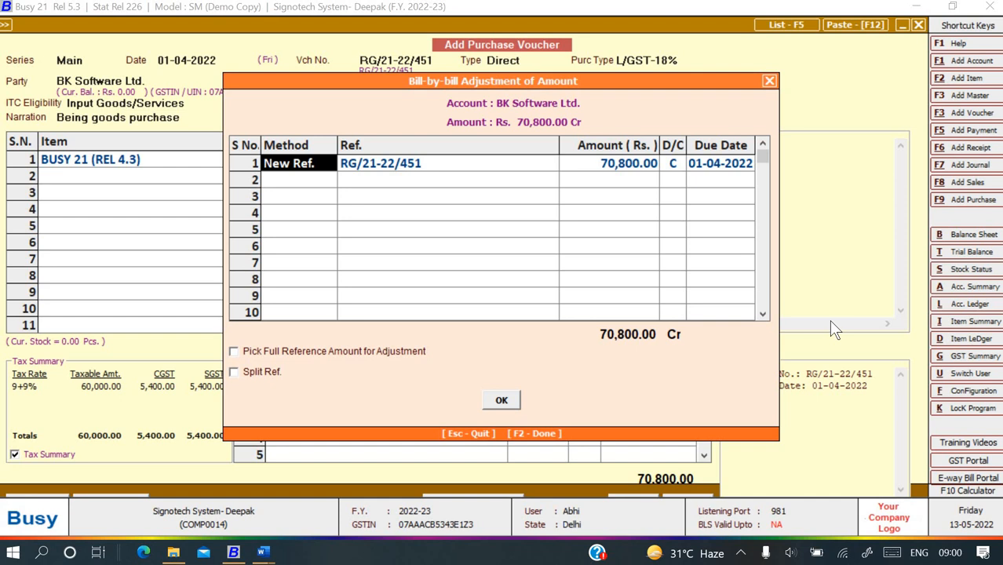
key(Return)
key(Return)
key(Return)
key(Return)
key(Return)
key(Return)
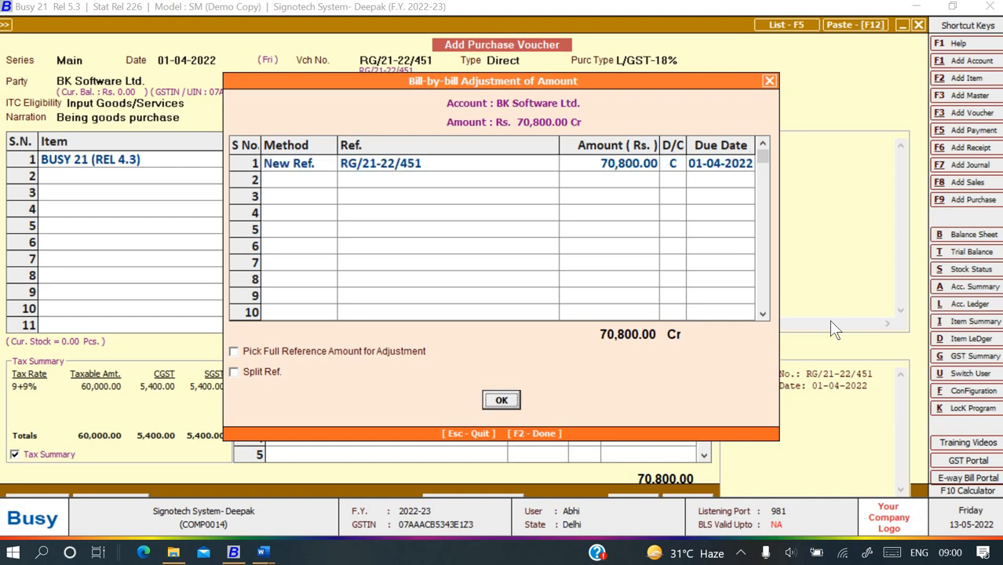
key(Return)
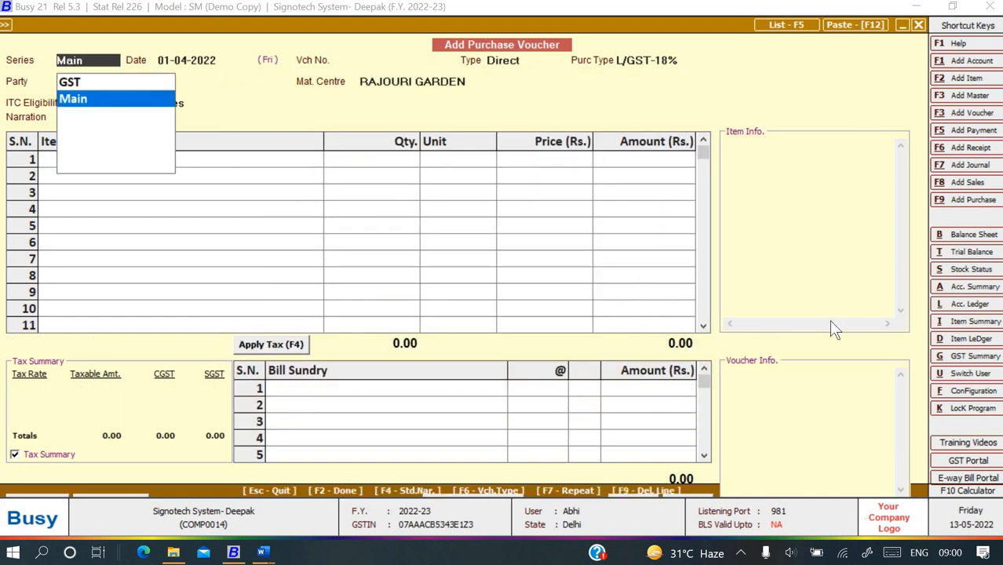
Exit the blank purchase voucher back to Busy's main screen
key(Escape)
key(Escape)
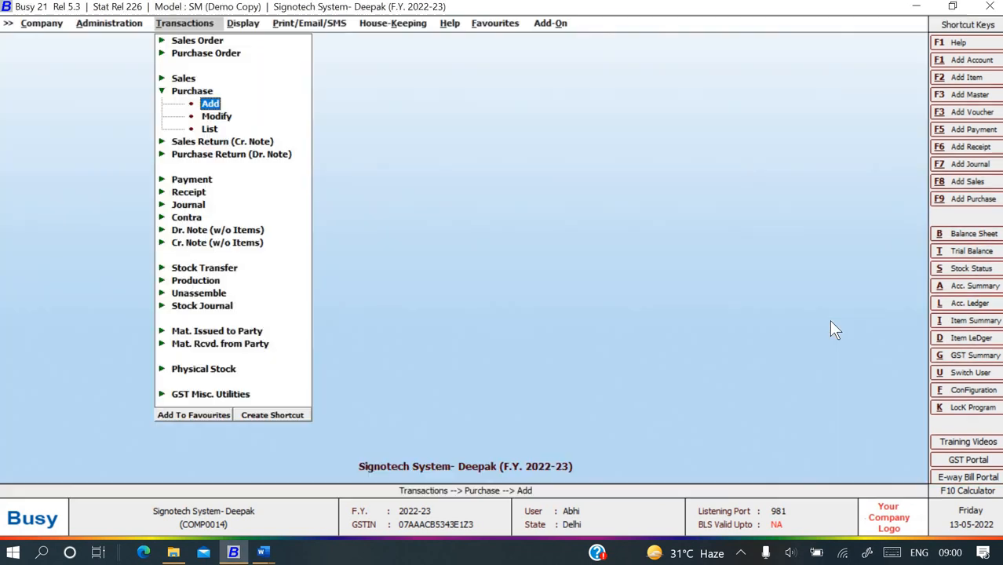
key(Escape)
key(alt+Tab)
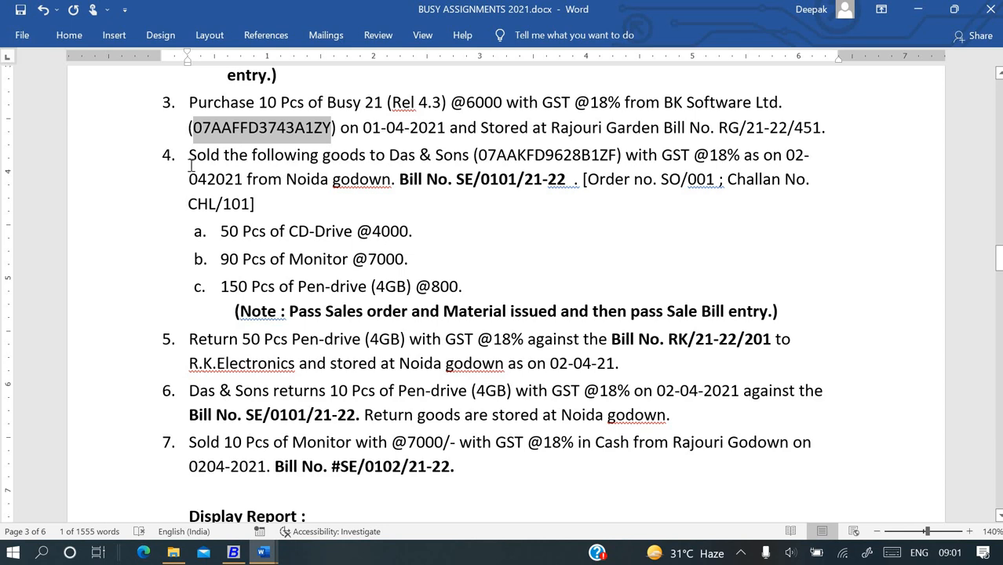
Insert a hyphen in item 4's date so it reads 02-04-2021
drag(189, 147, 248, 163)
drag(332, 163, 815, 161)
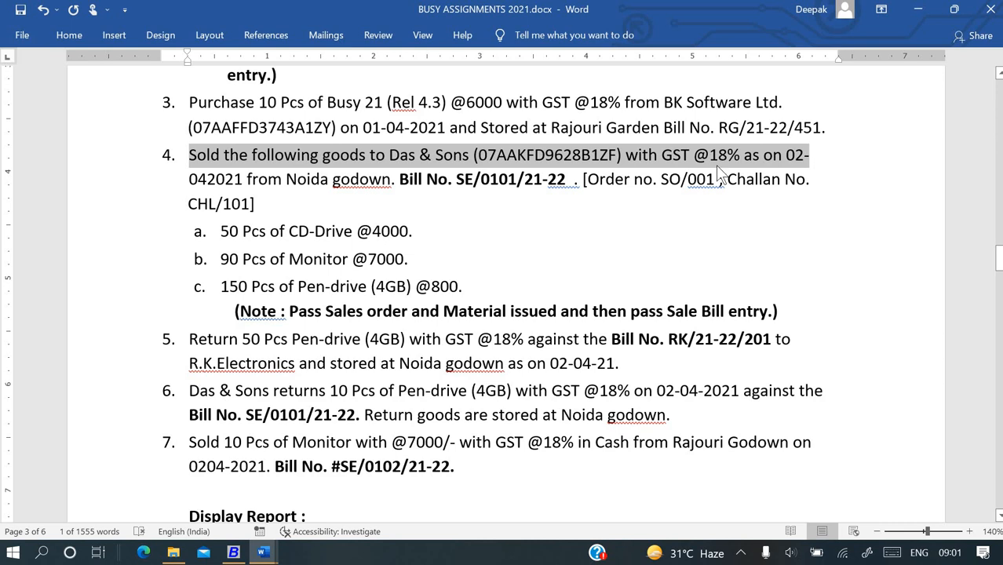
click(368, 179)
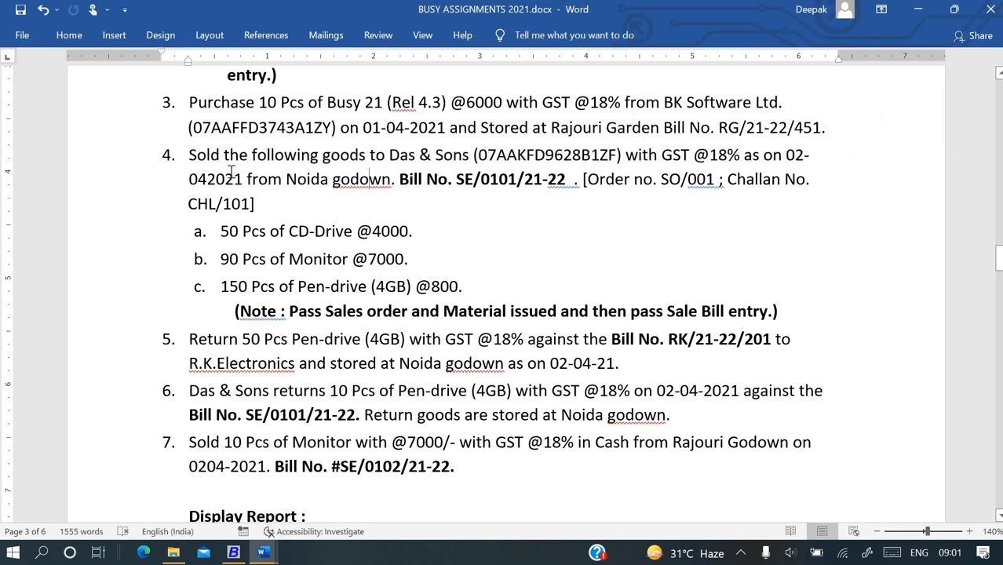
click(208, 178)
text(-)
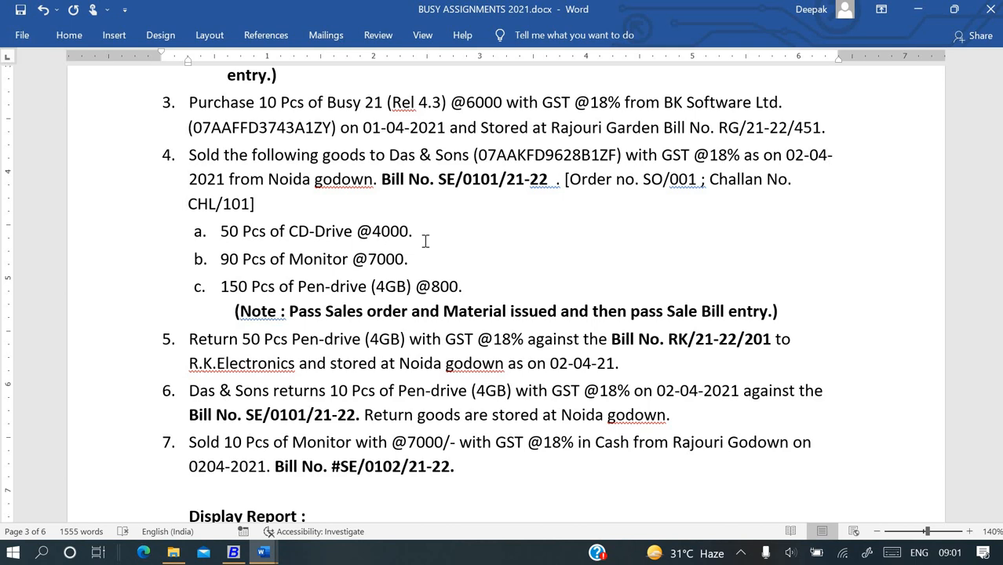
key(alt+Tab)
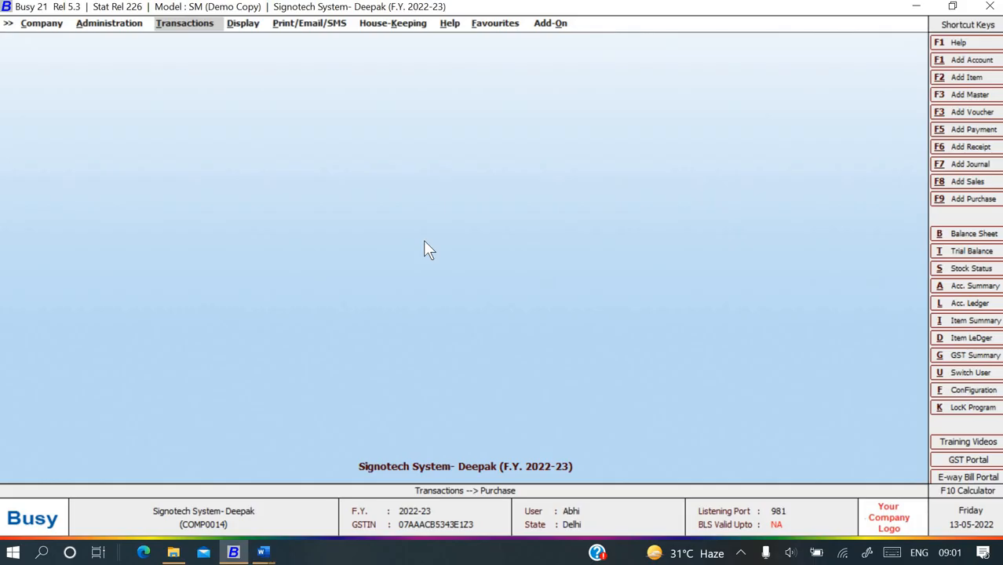
key(Left)
key(Right)
key(Down)
key(Up)
key(Up)
key(Up)
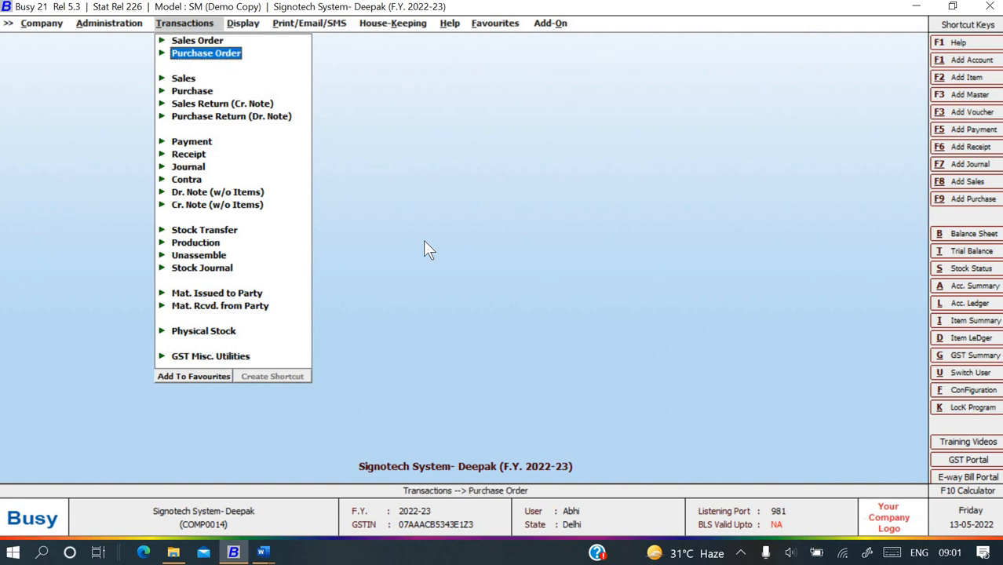
key(Return)
key(Return)
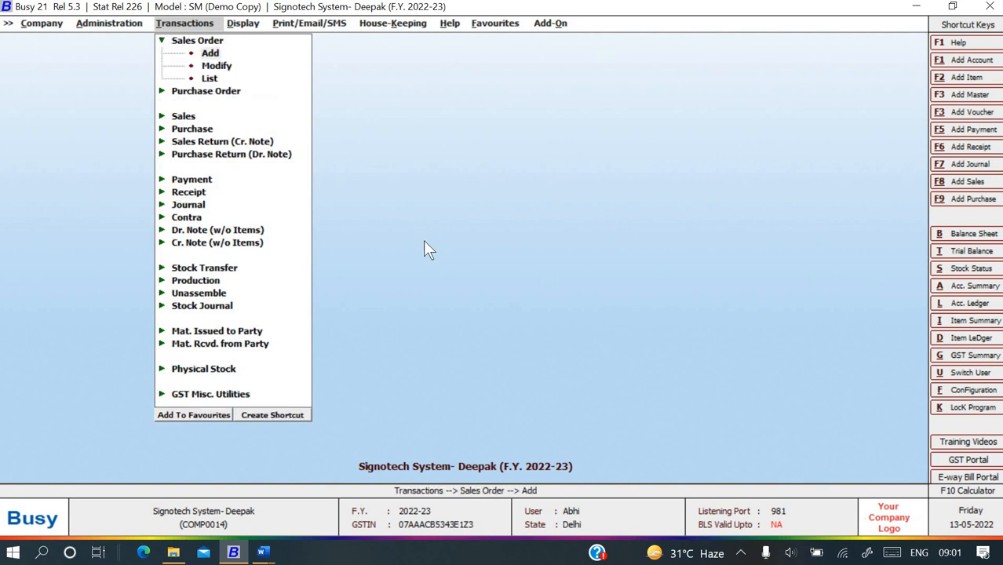
key(Down)
key(Return)
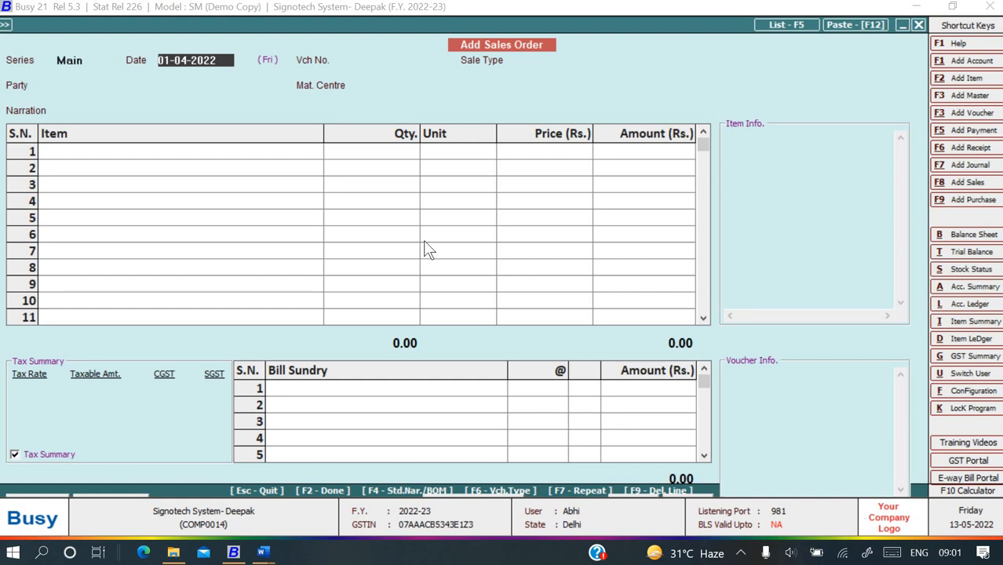
key(alt+Tab)
key(alt+Tab)
key(Return)
key(alt+Tab)
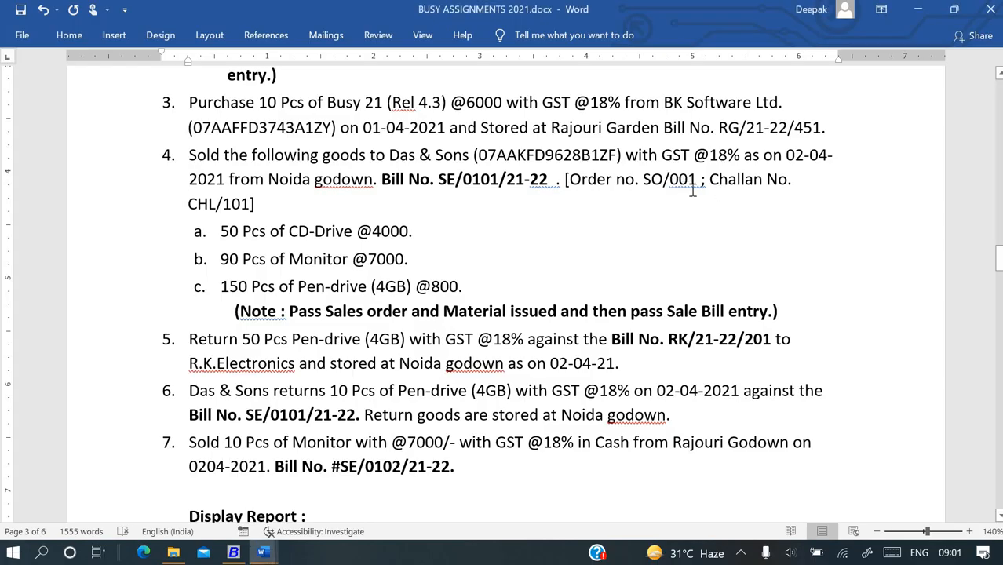
key(alt+Tab)
text(So)
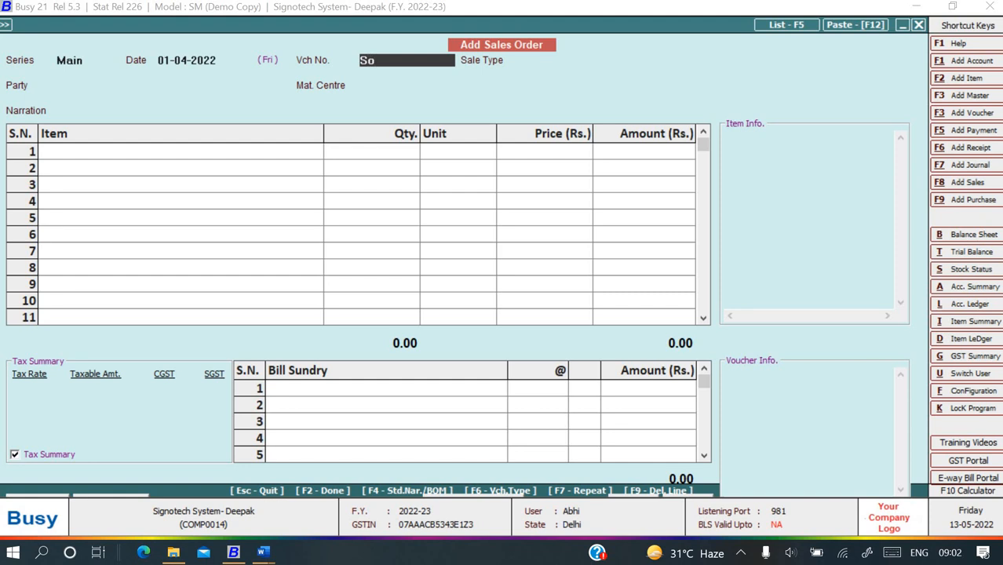
key(BackSpace)
text(O)
key(Escape)
key(Escape)
key(Left)
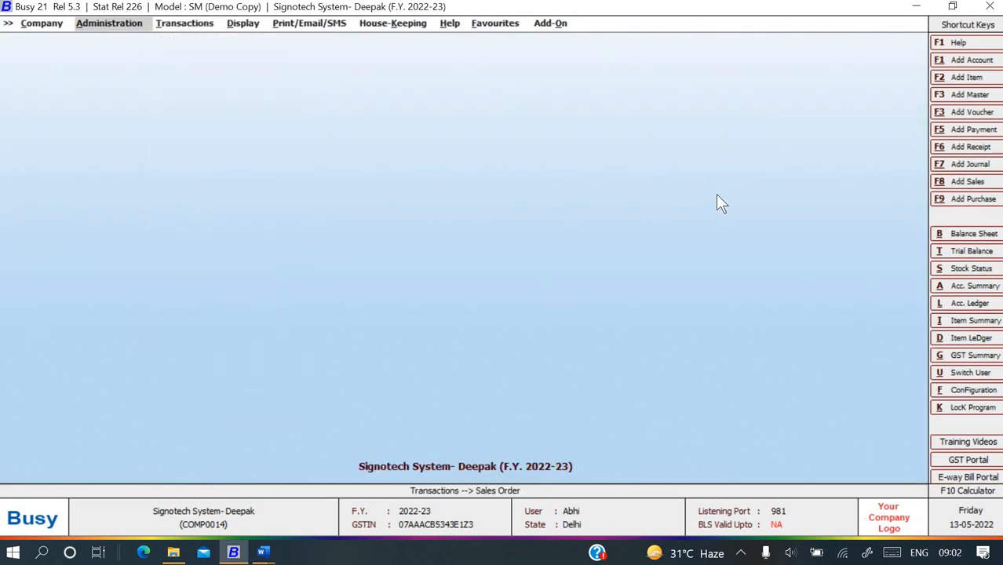
Go to voucher series configuration and select the Sales Order Main series
key(Return)
key(Down)
key(Return)
key(Down)
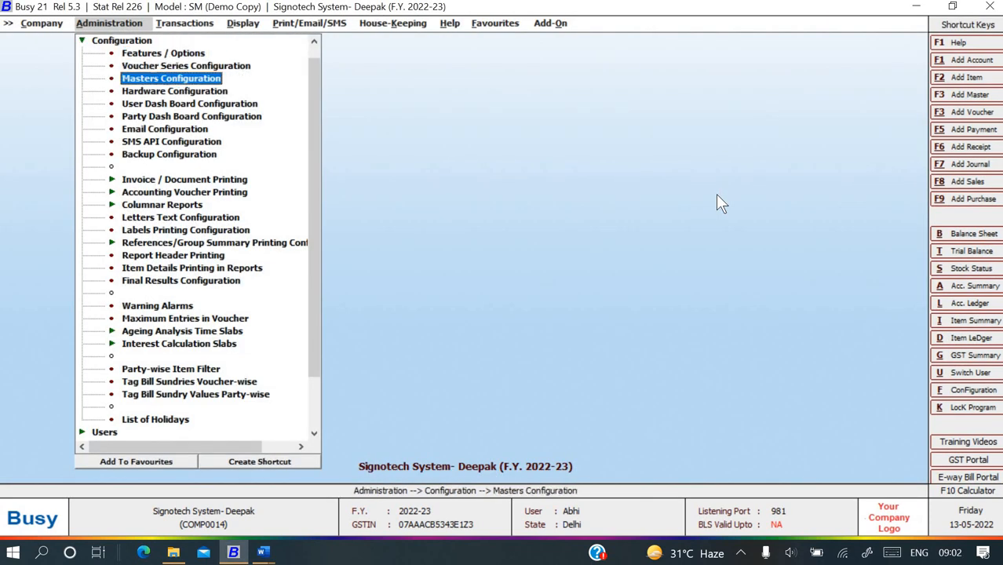
key(Up)
key(Return)
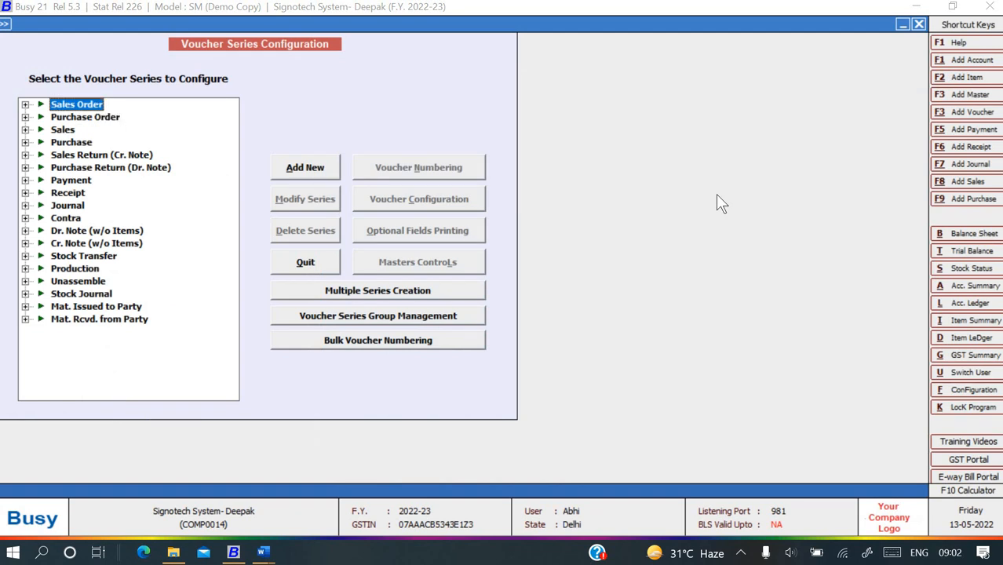
key(Right)
key(Down)
key(Down)
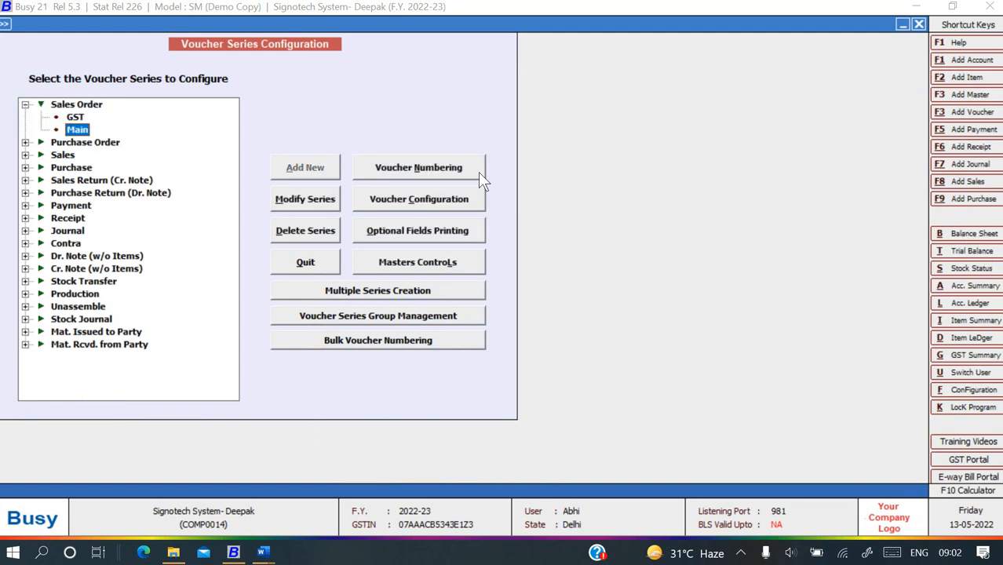
Set Main series numbering to Automatic, Yearly, with year embedding Not Required
click(428, 166)
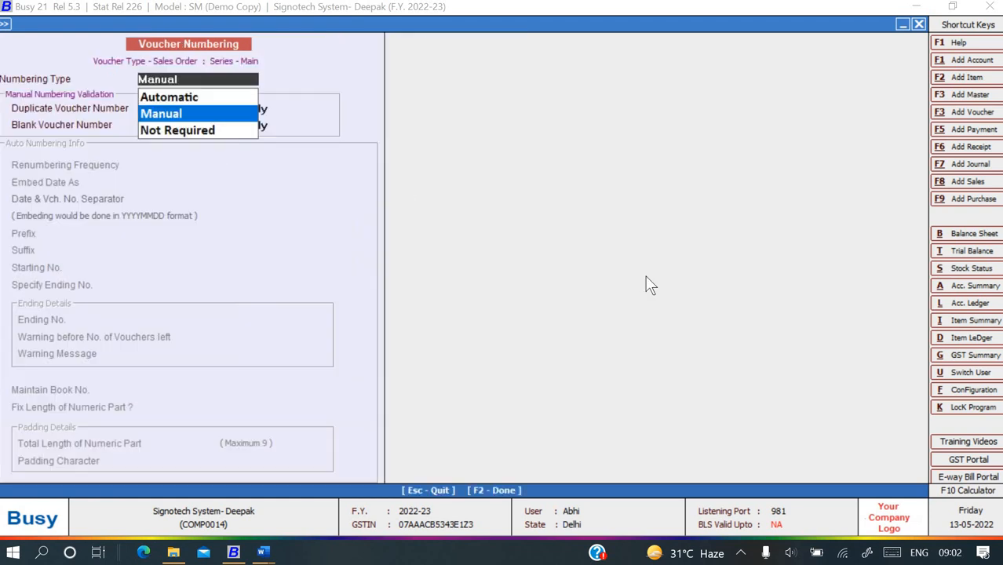
key(Up)
key(Return)
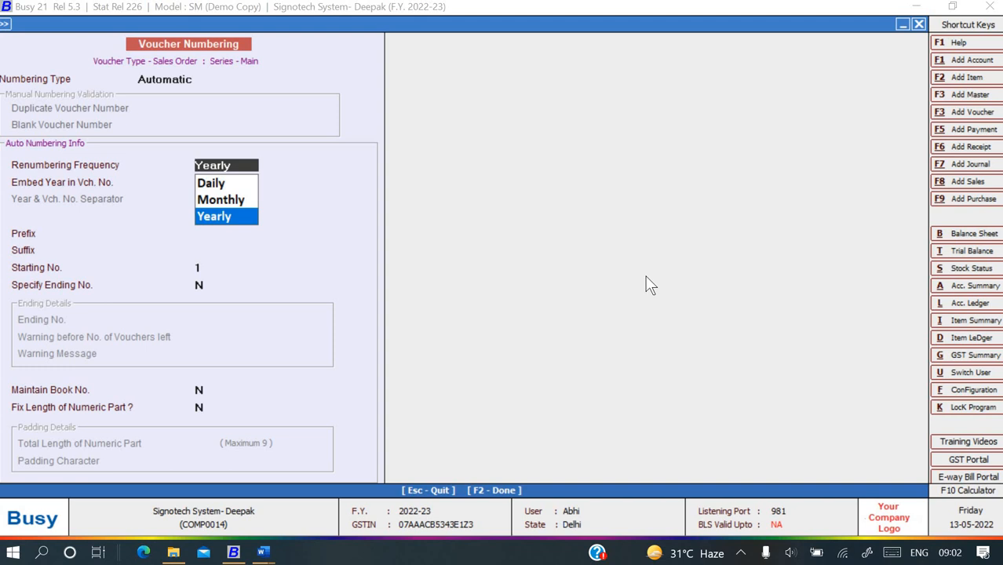
key(F2)
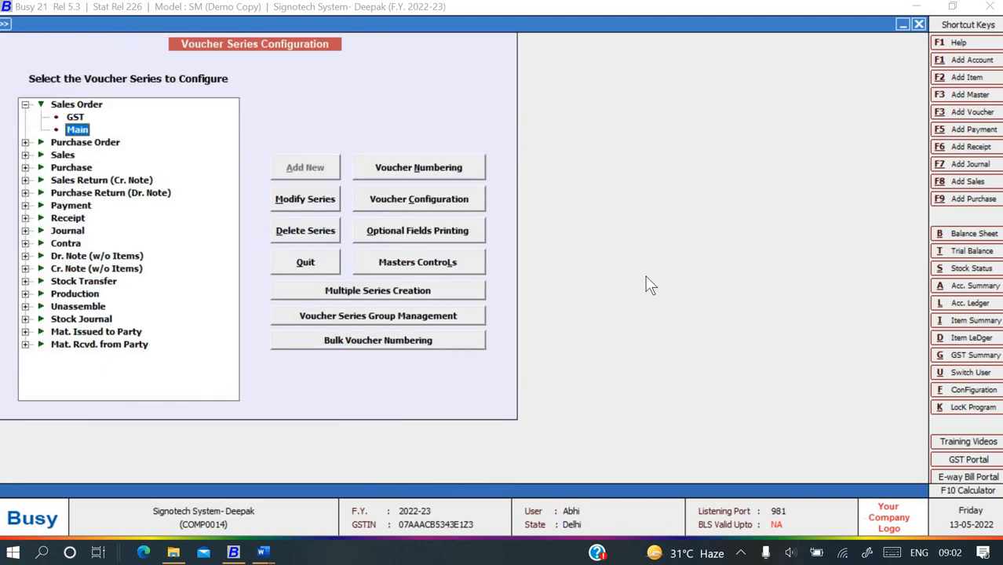
click(435, 172)
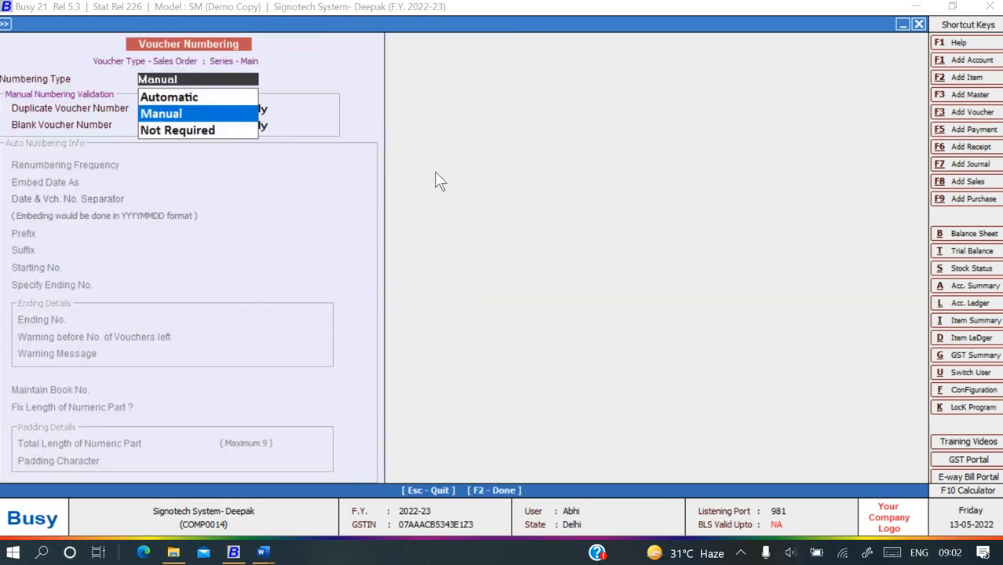
key(Up)
key(Return)
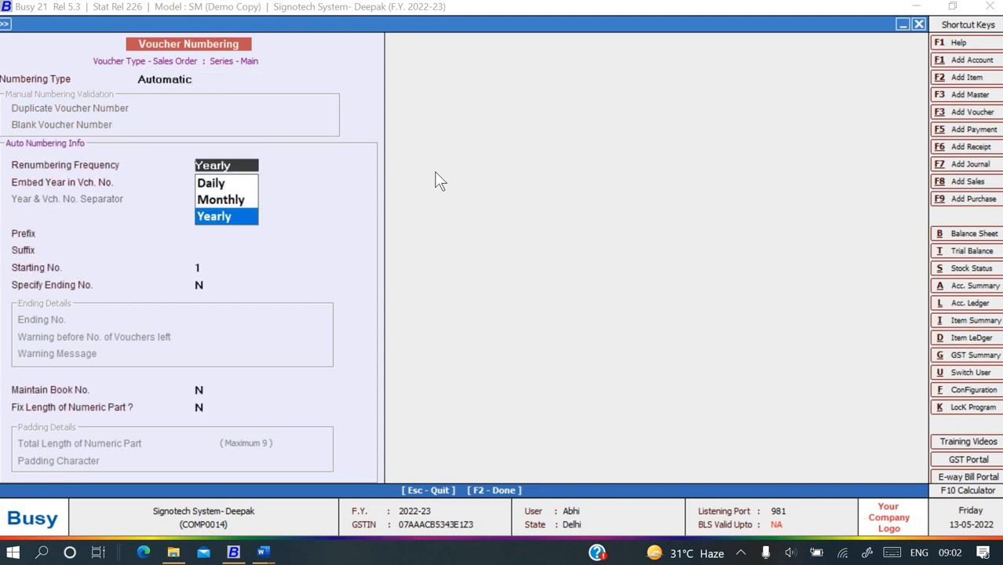
key(Return)
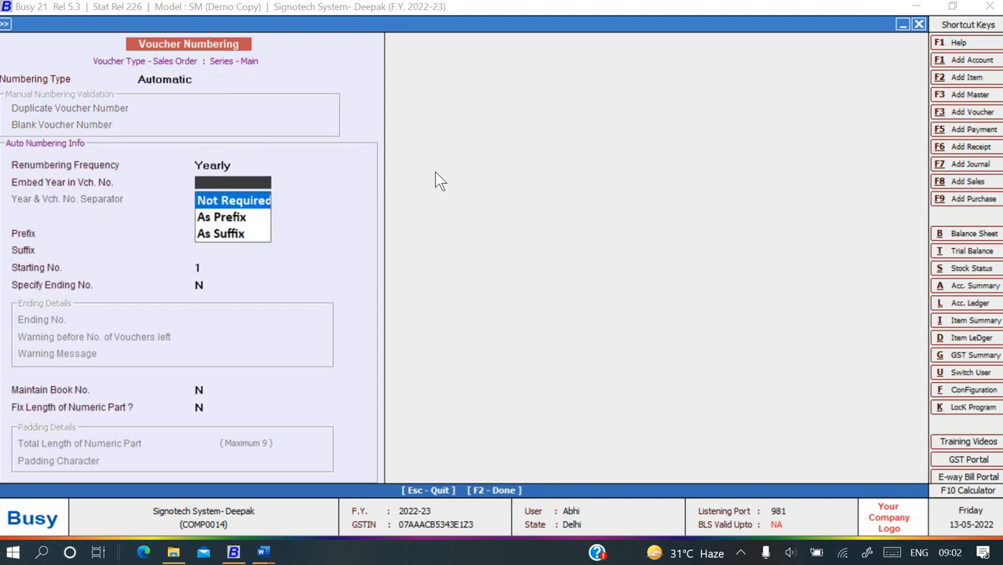
key(Return)
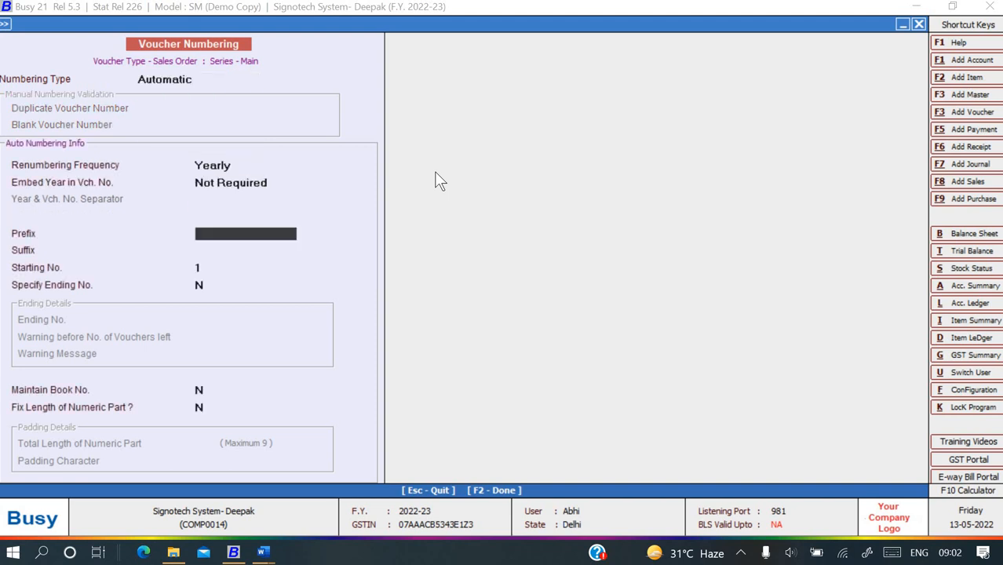
key(Up)
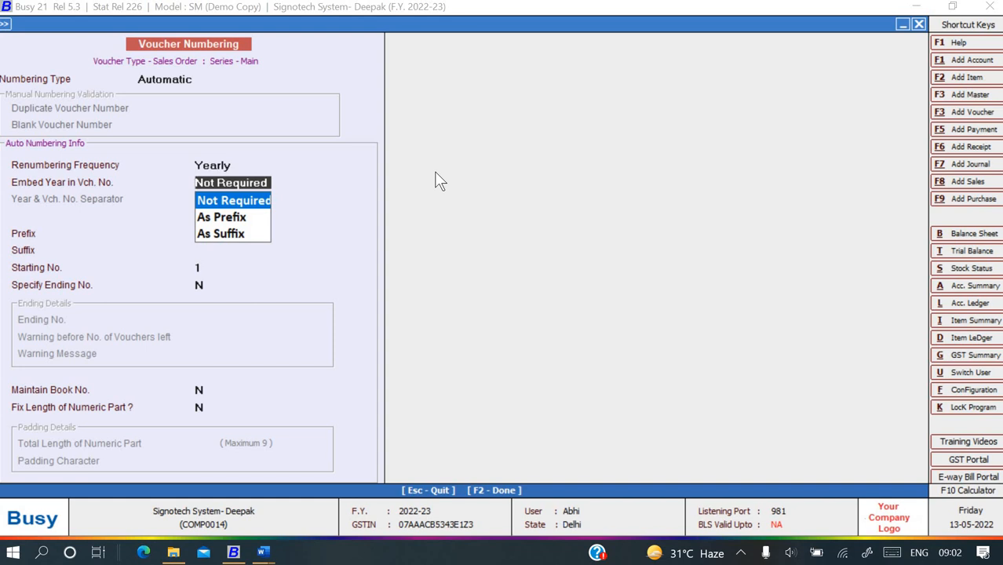
key(Return)
Enter prefix SO/, no suffix, start number 1, and fixed length Y
key(alt+Tab)
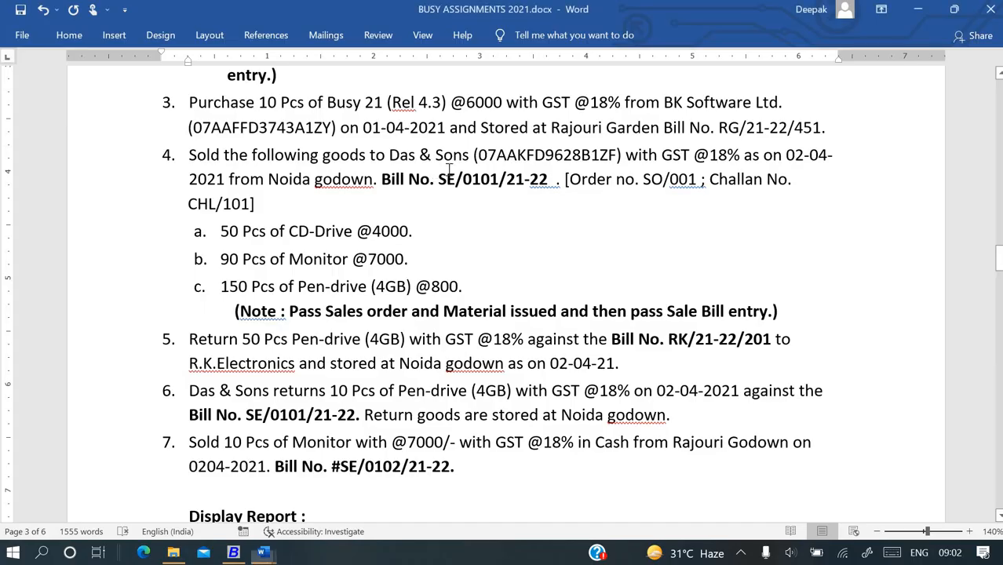
key(alt+Tab)
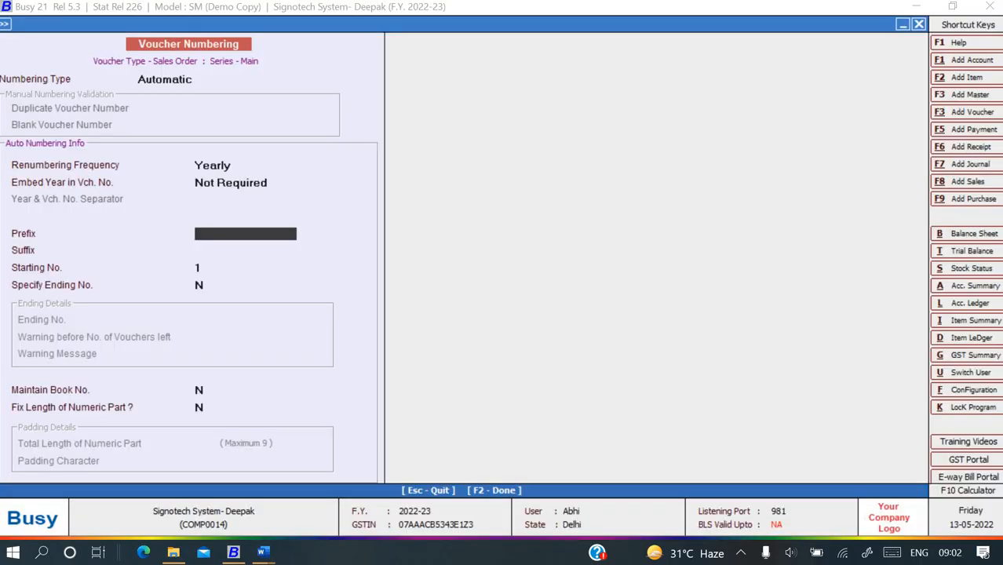
text(SO/)
key(alt+Tab)
key(Return)
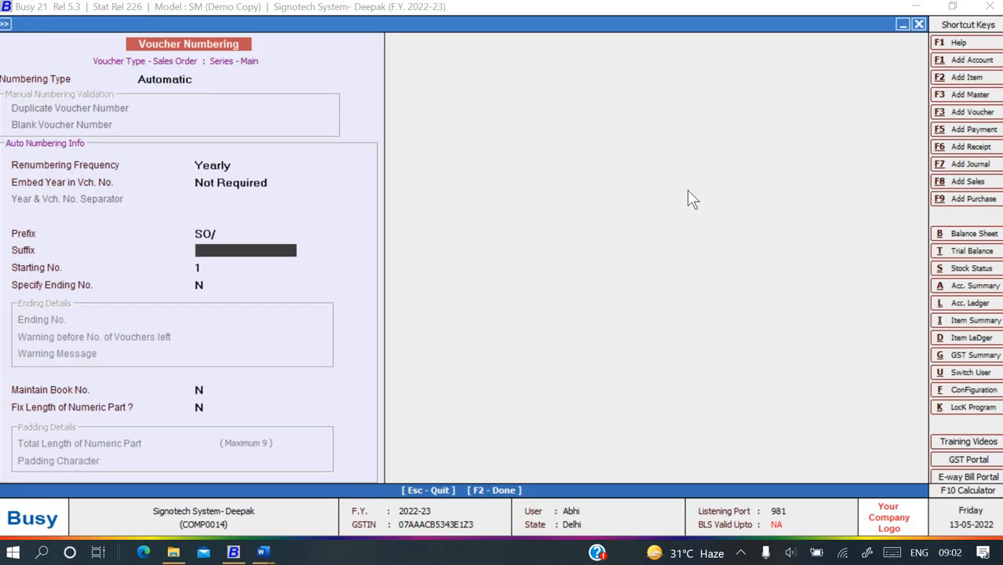
key(Return)
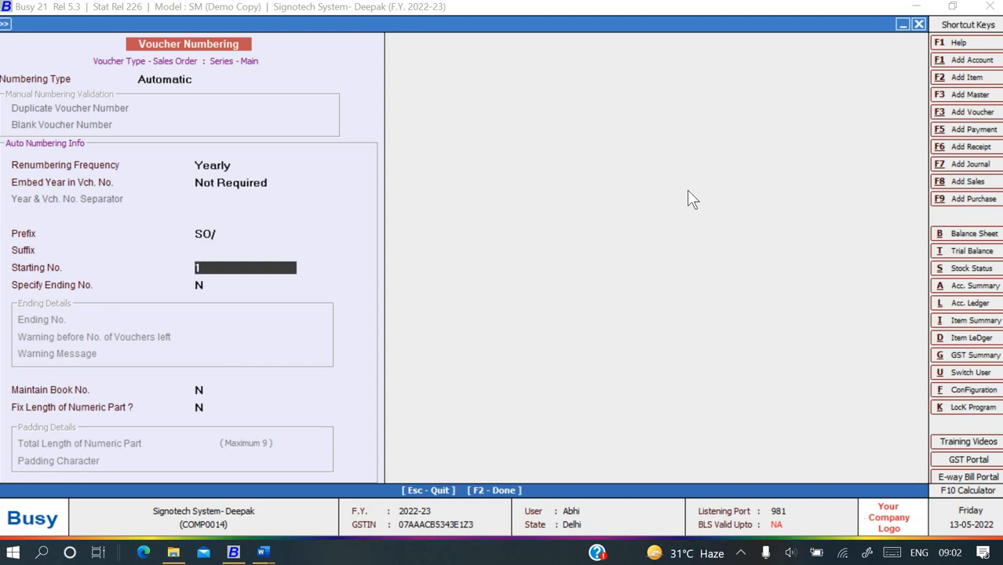
key(Return)
key(Return)
key(Return)
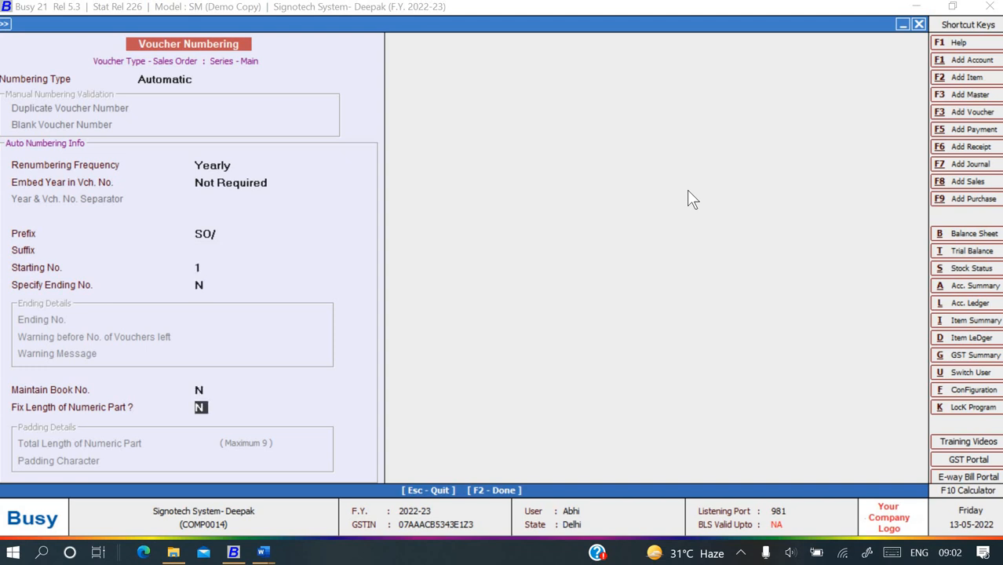
text(Y)
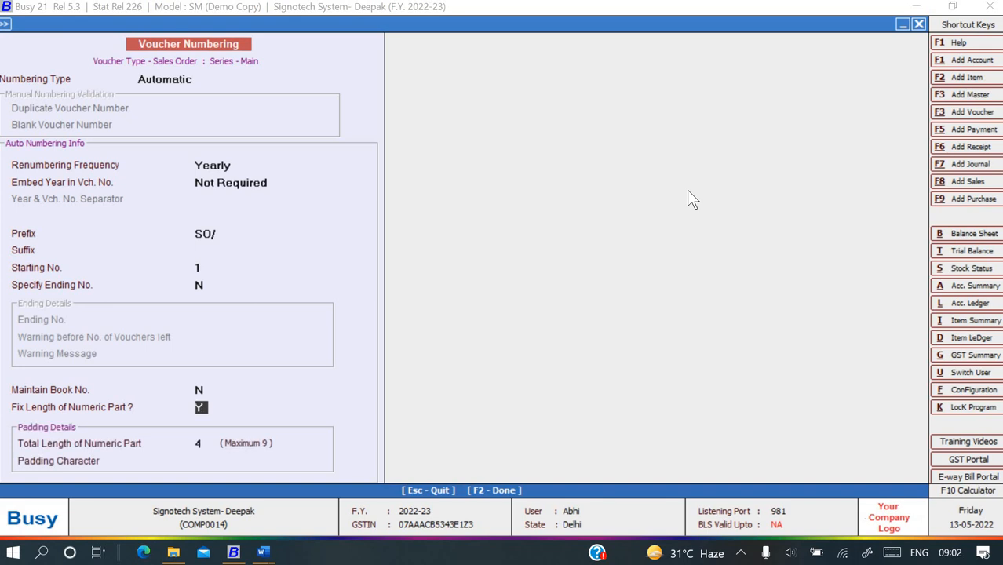
key(Return)
Set numeric length 3 with padding 0, save, and renumber existing sales orders
key(alt+Tab)
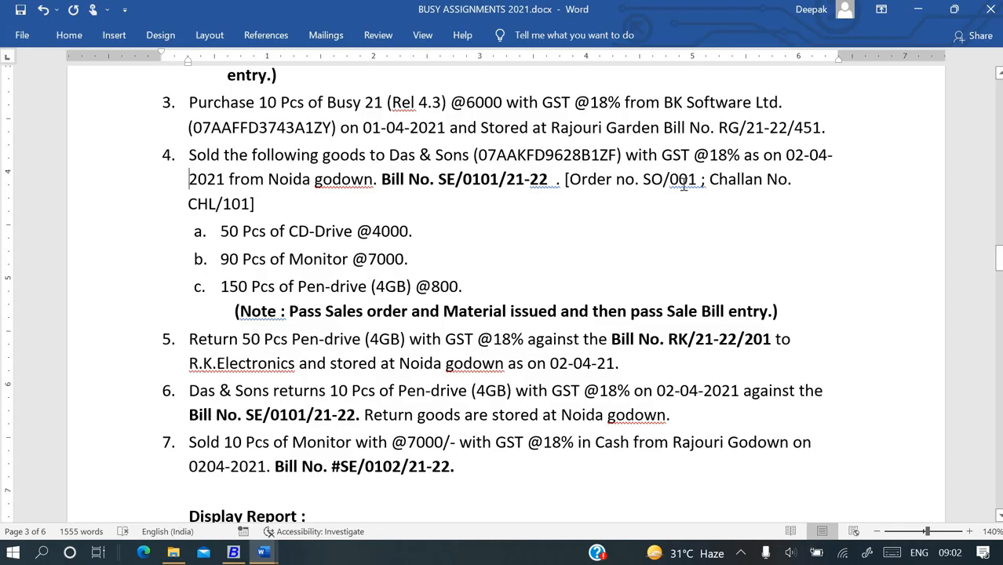
key(alt+Tab)
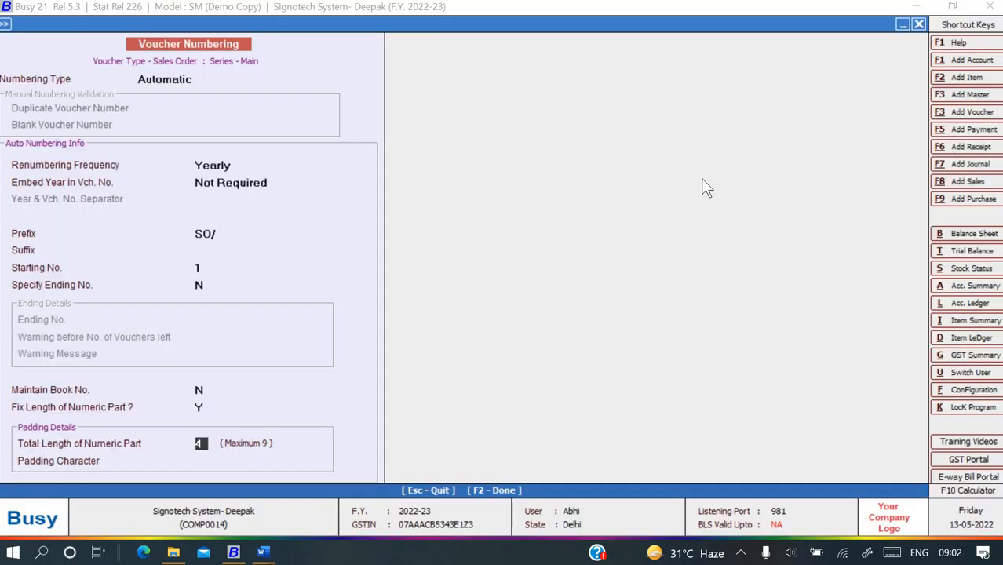
text(3)
key(Return)
text(0)
key(Return)
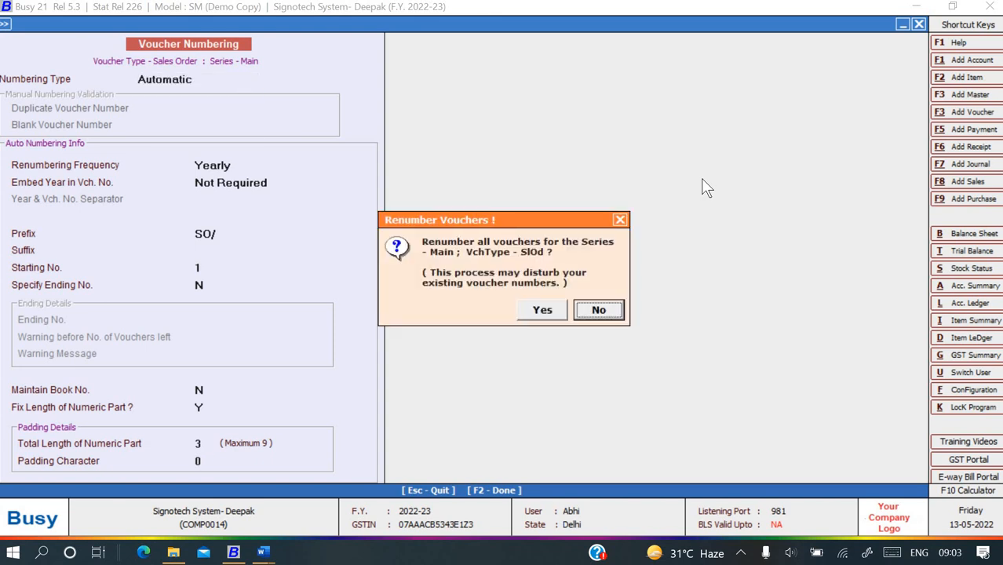
key(Left)
key(Return)
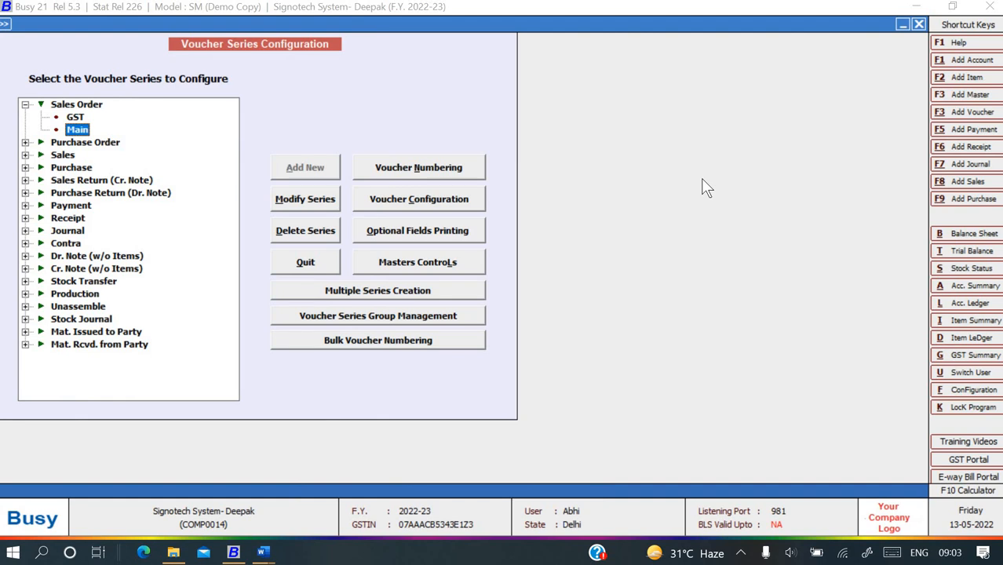
key(Escape)
key(Return)
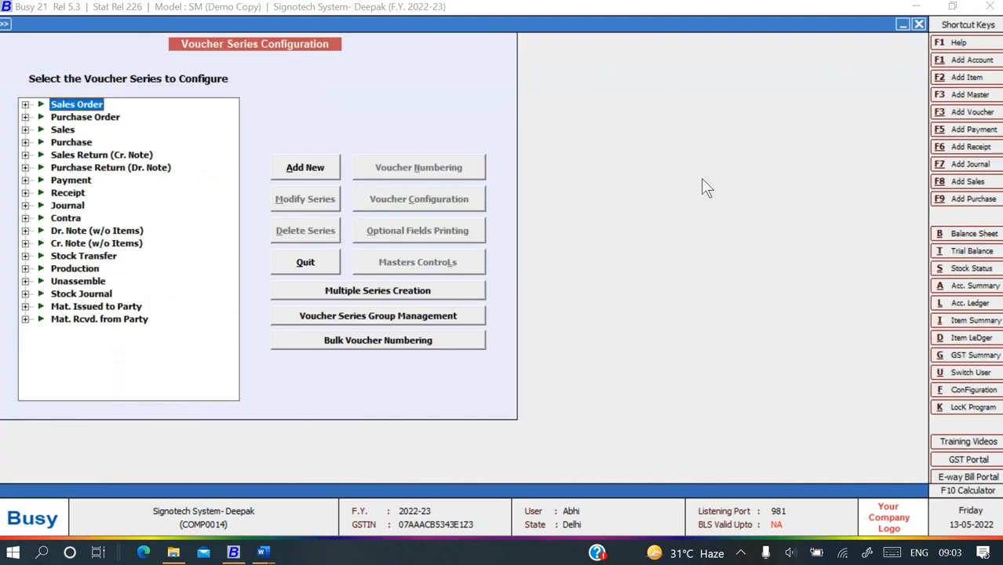
Start a new sales order in the Main series dated 01-04-2022
key(Escape)
key(Escape)
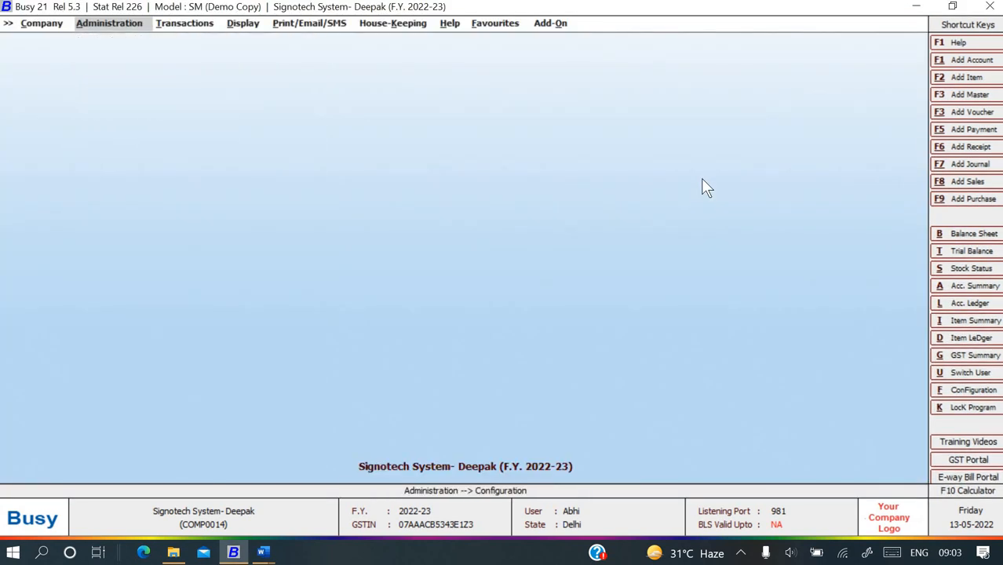
key(Right)
key(Right)
key(Left)
key(Return)
key(Return)
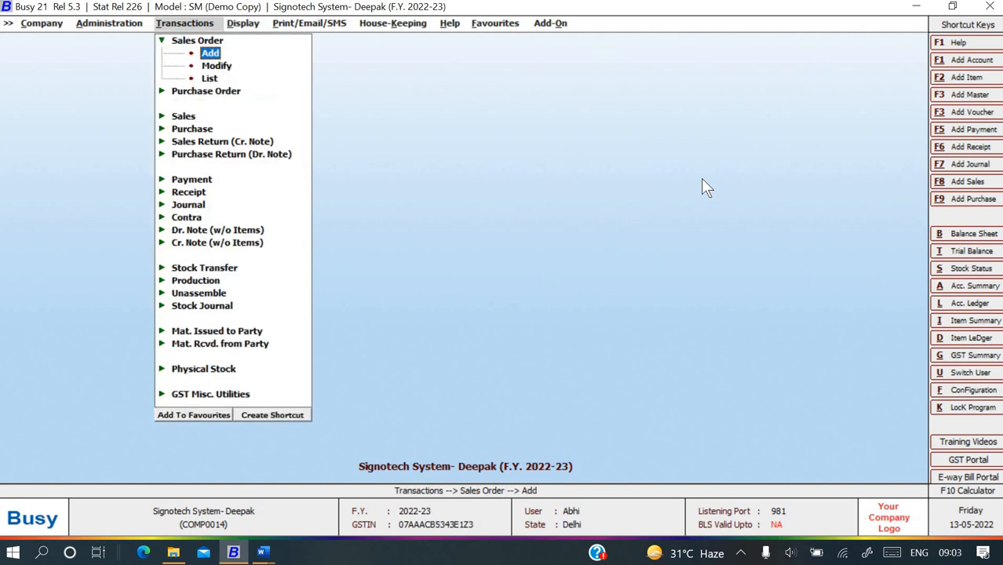
key(Return)
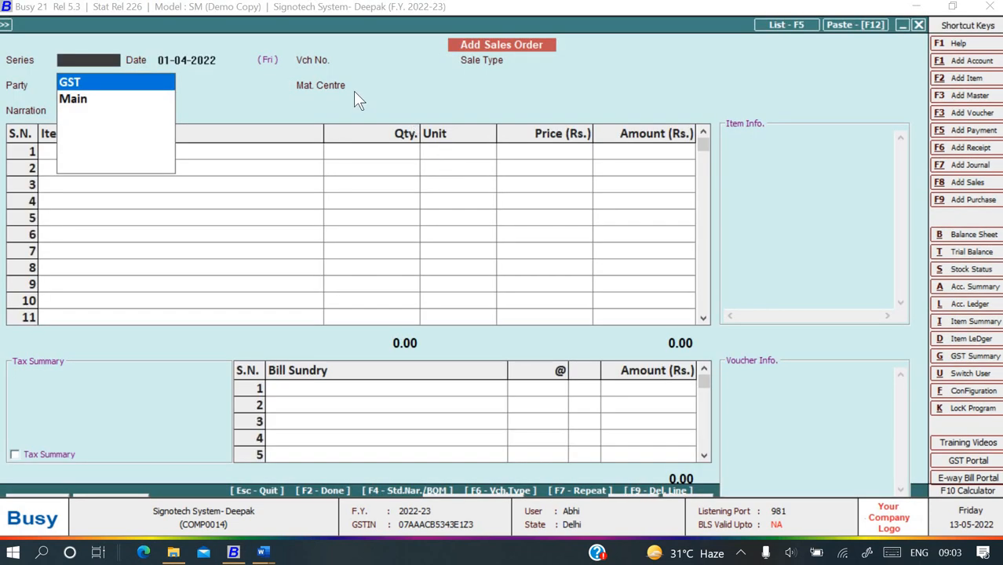
key(Down)
key(Return)
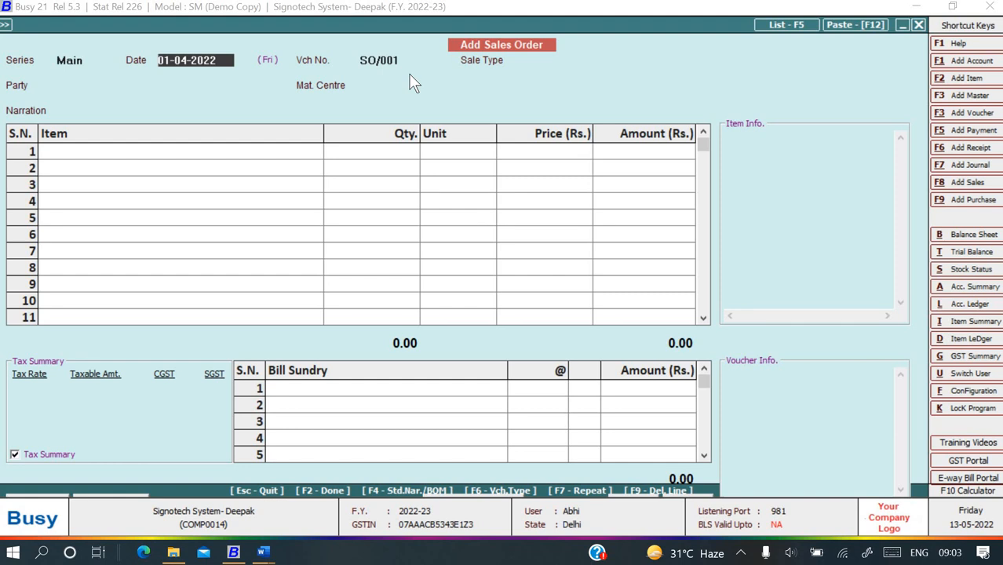
key(Return)
Choose L/GST-18% as the sale type
text(l)
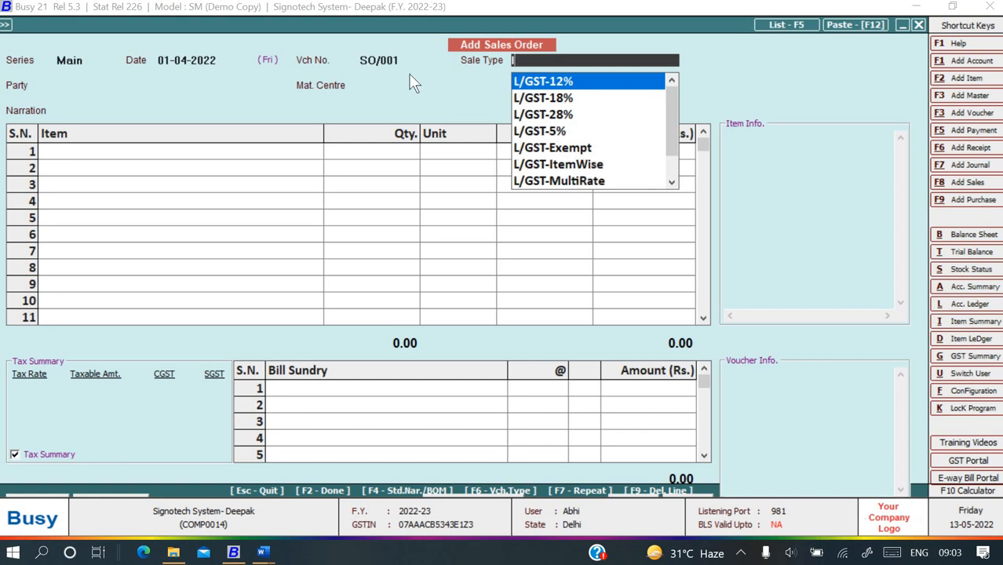
key(Down)
key(Down)
key(Up)
key(Return)
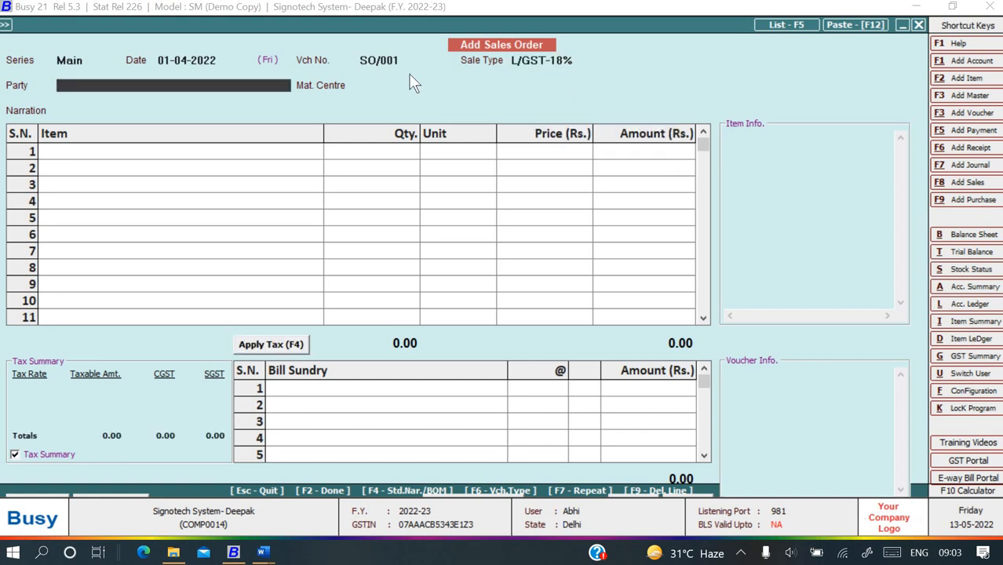
Select party name Das & Sons in the assignment and start a new party account
key(alt+Tab)
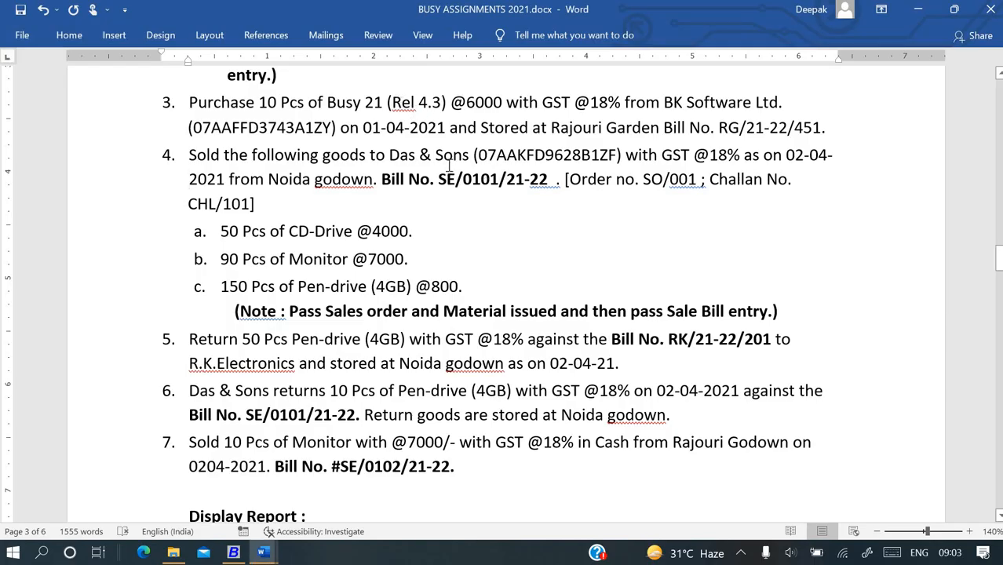
drag(388, 156, 469, 158)
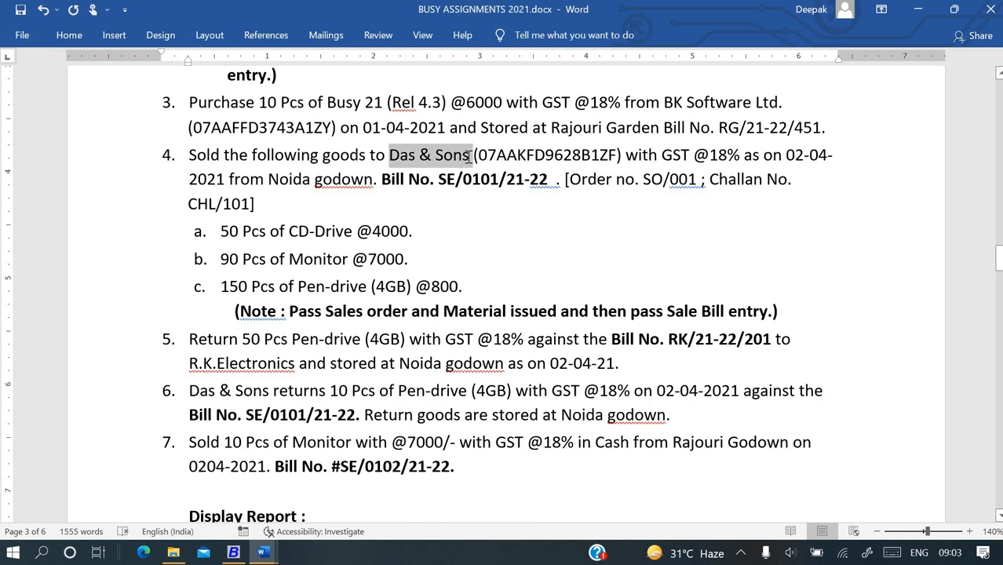
key(alt+Tab)
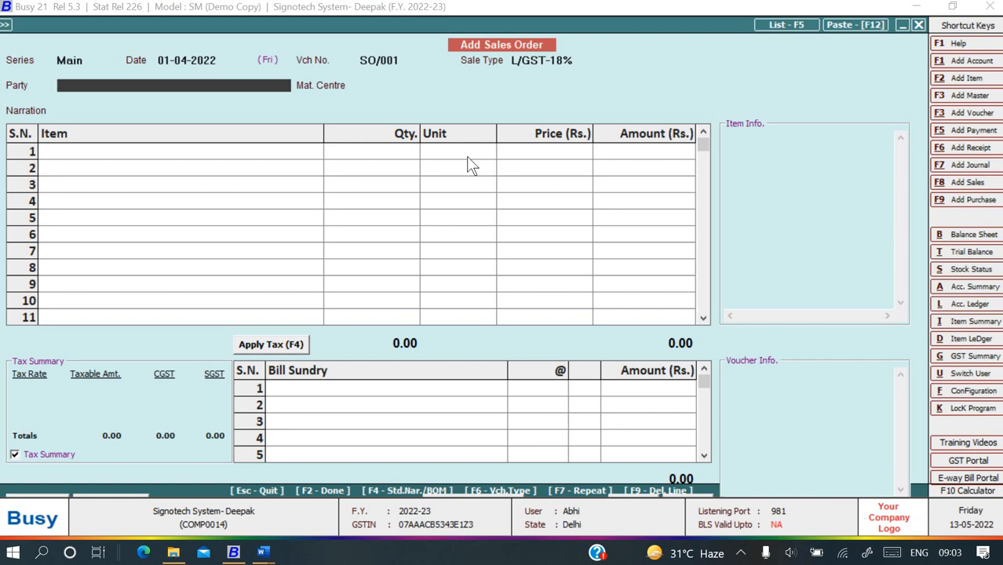
key(alt+F1)
Name the account Das & Sons under Sundry Debtors with zero opening balance
text(Das & Sons)
key(Return)
key(Return)
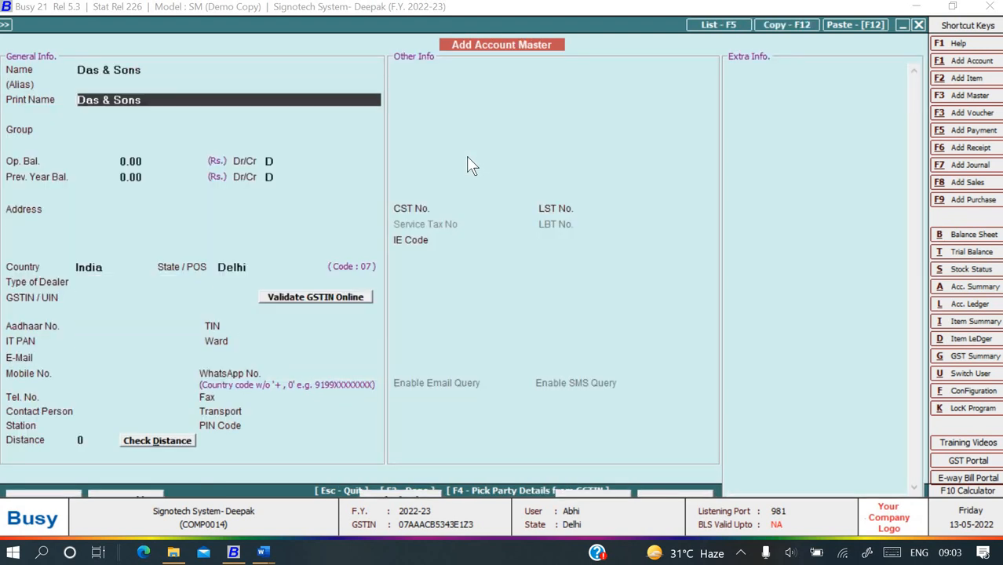
key(Return)
text(s)
key(Down)
key(Down)
key(Down)
key(Down)
key(Down)
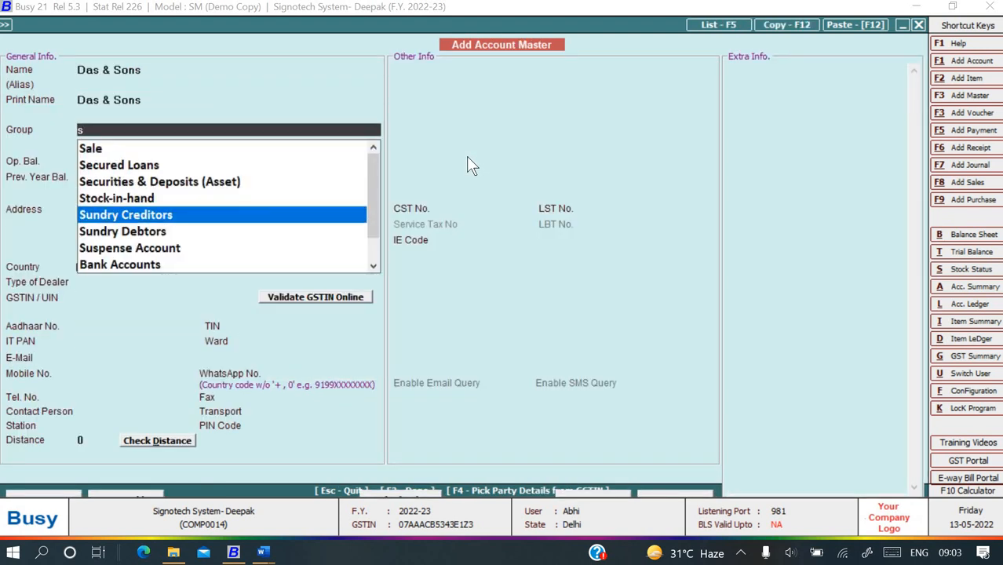
key(Return)
key(Return)
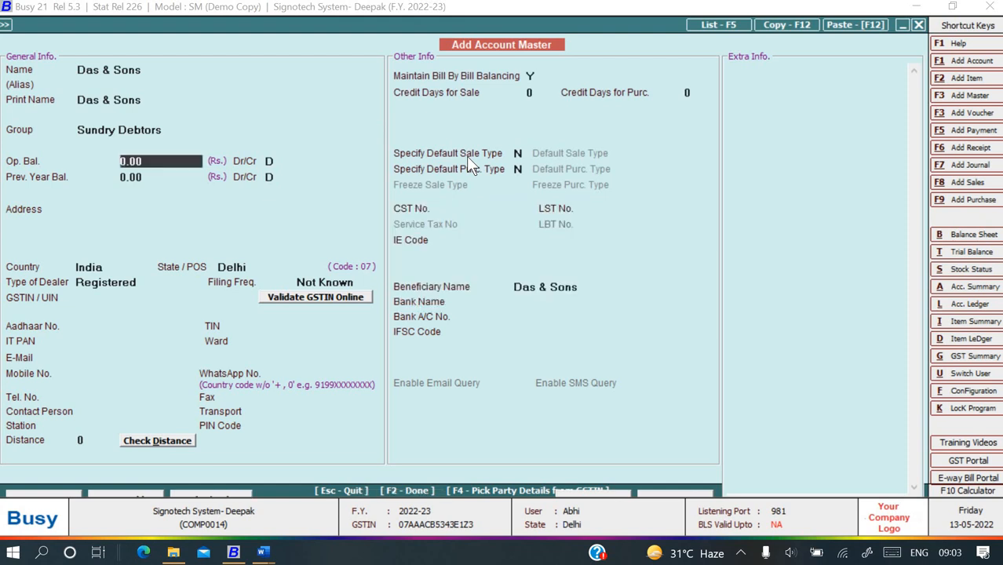
key(Return)
key(Return)
key(Return)
key(Return)
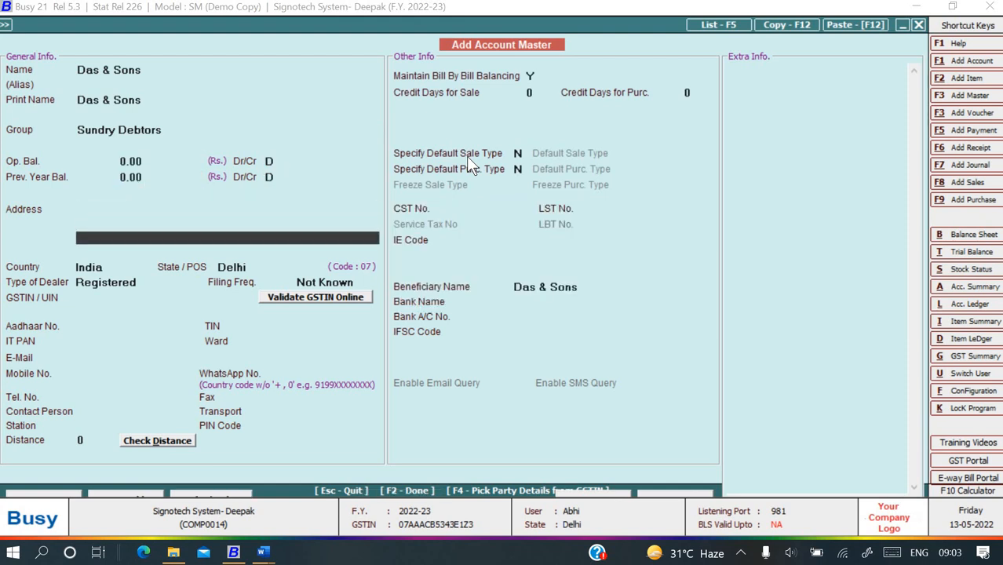
key(Return)
key(Return)
key(Return)
key(Return)
key(Return)
key(Return)
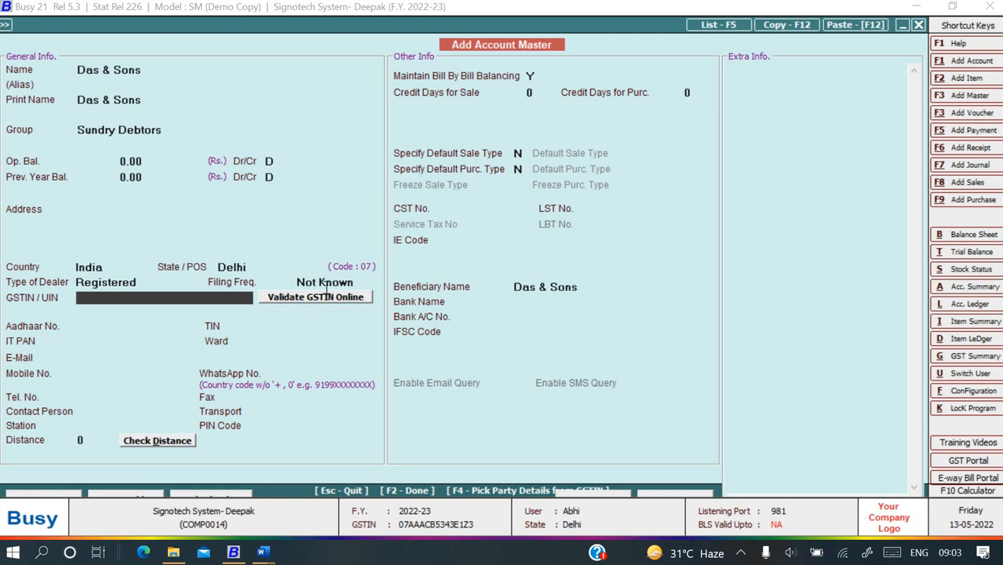
Paste the party's GSTIN from the assignment, auto-filling PAN, and submit with F2
key(alt+Tab)
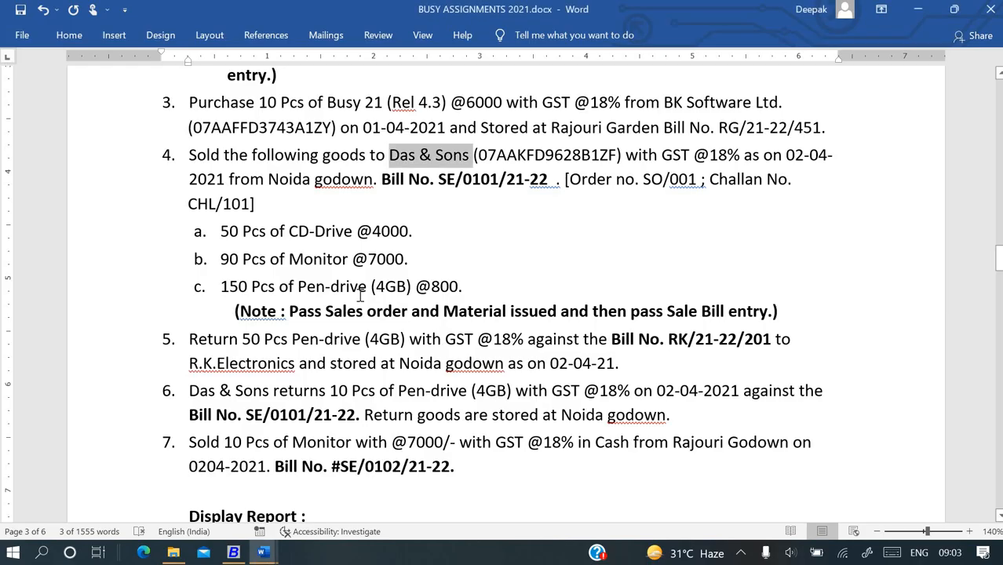
click(474, 155)
drag(564, 152, 620, 157)
key(ctrl+c)
key(alt+Tab)
key(ctrl+v)
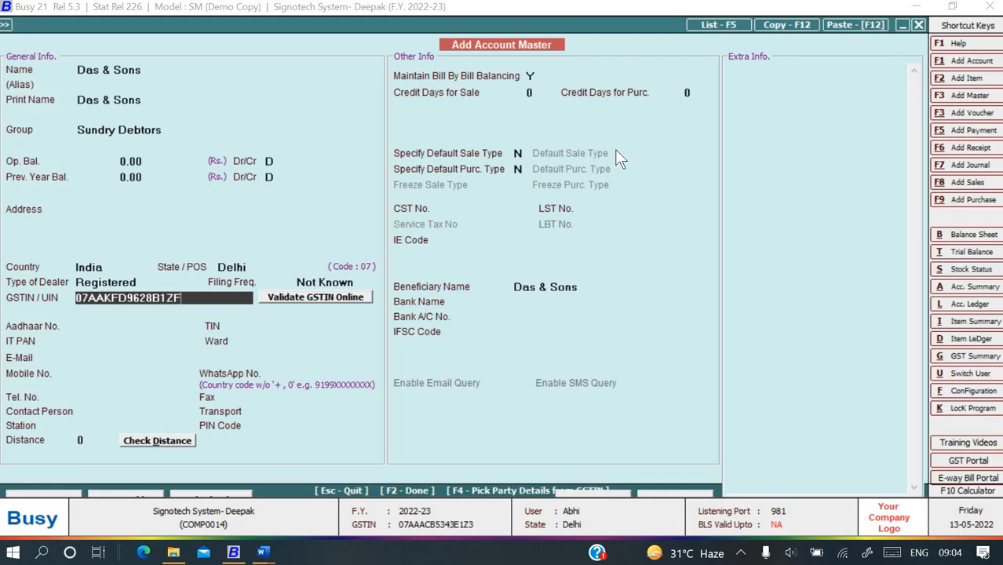
key(Return)
key(Return)
key(Return)
key(F2)
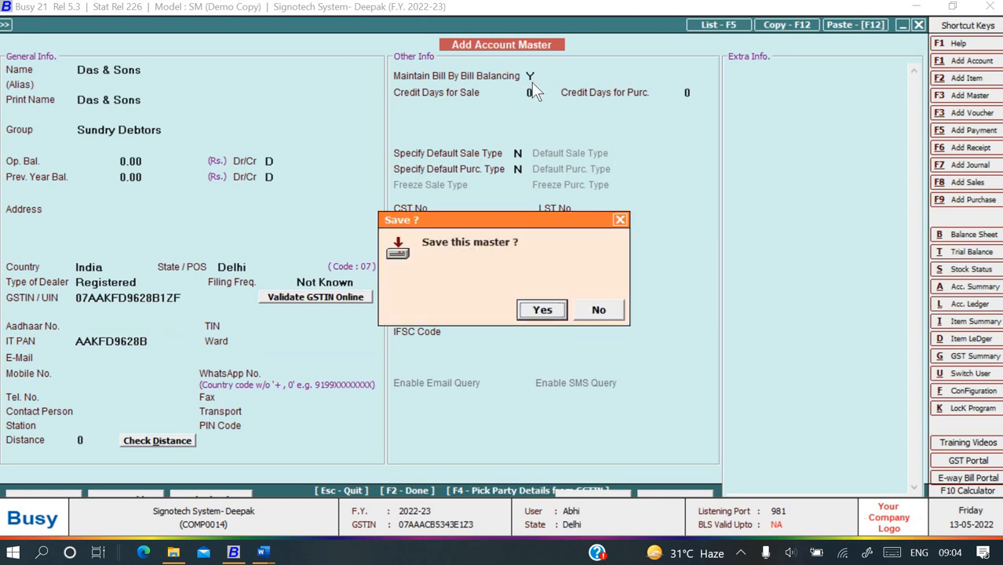
Confirm the save prompt and return to the new sales order form
click(541, 312)
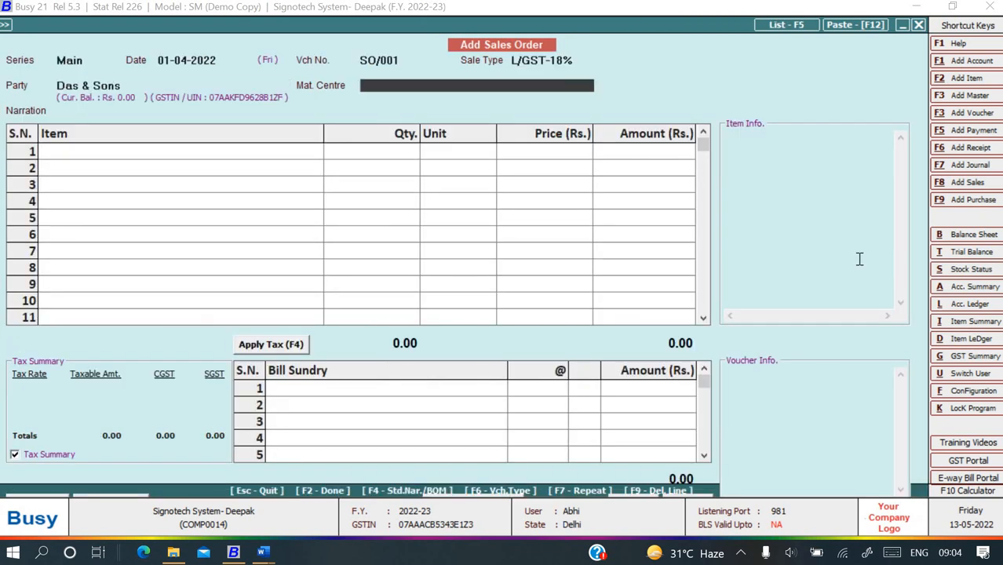
key(alt+Tab)
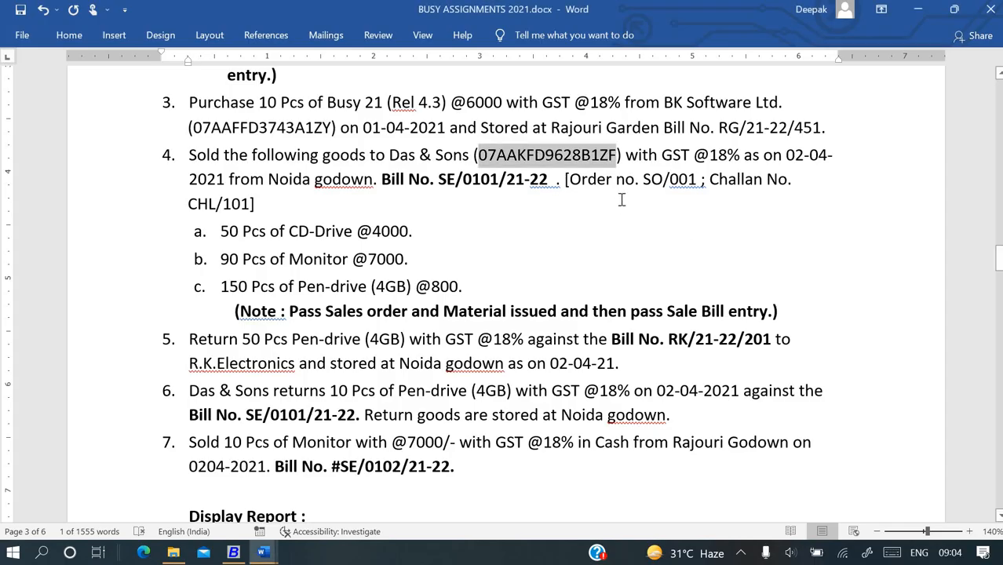
key(alt+Tab)
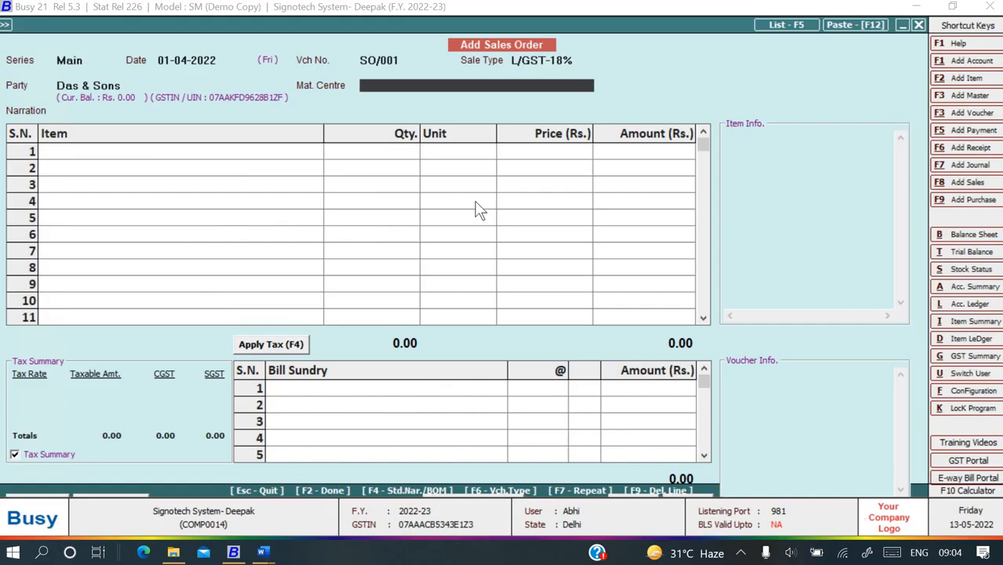
Set material centre NOIDA and narration 'Being receive an order'
text(no)
key(Return)
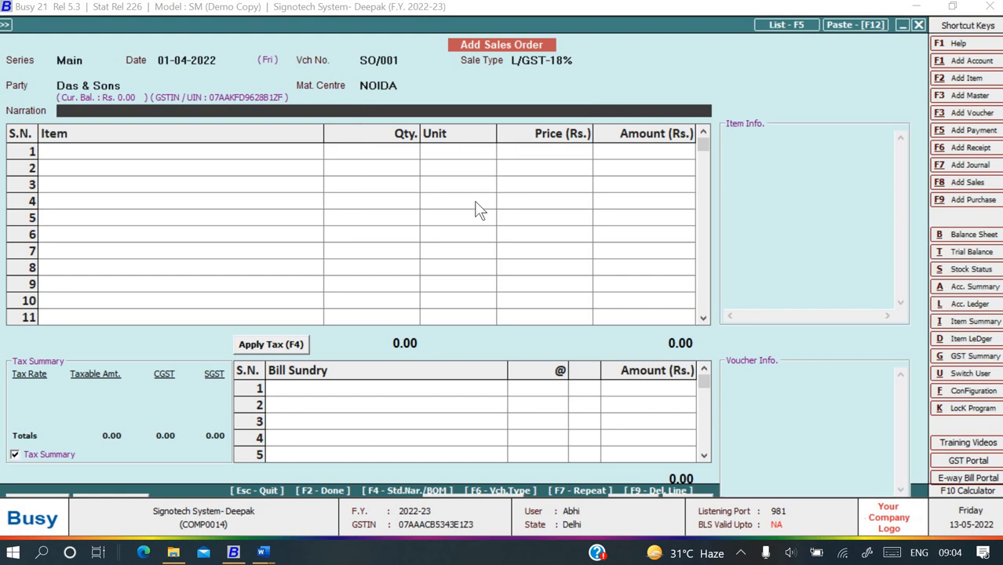
text(Being receive)
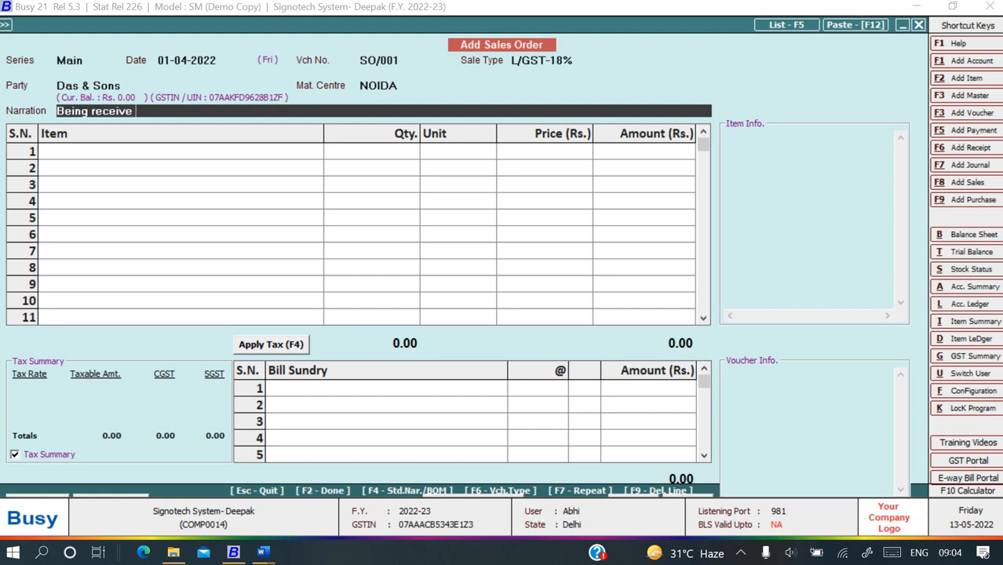
text( an order)
key(Return)
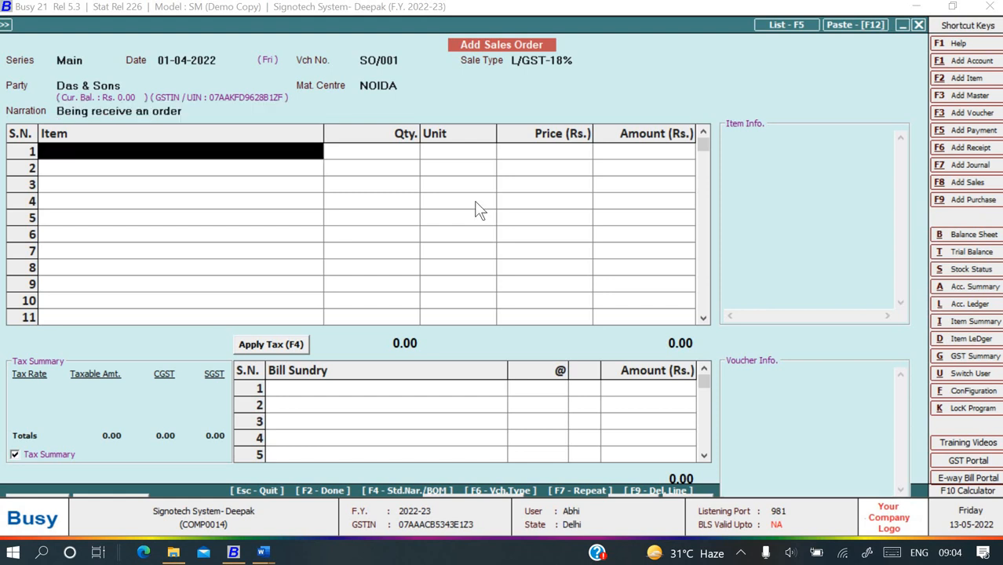
key(alt+Tab)
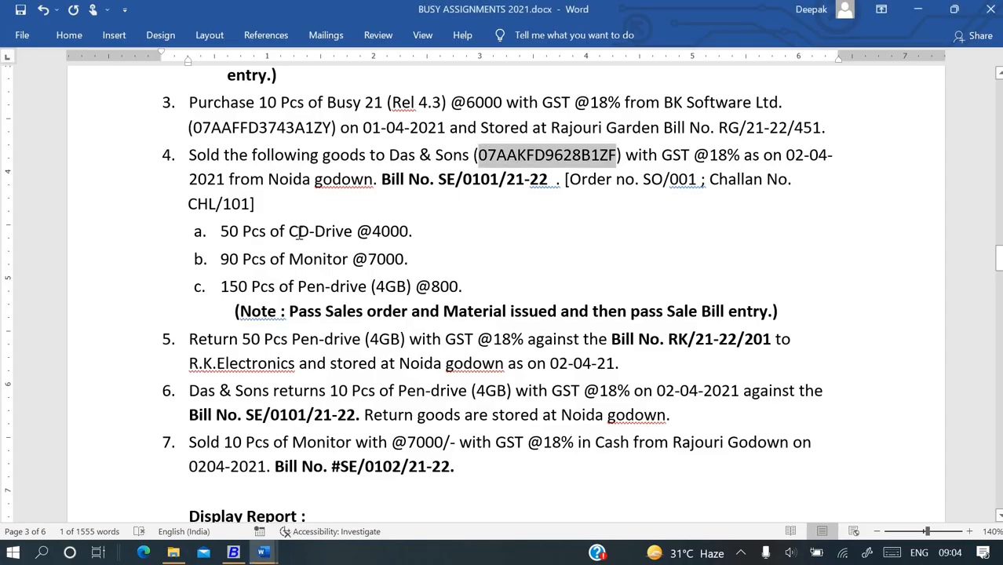
key(alt+Tab)
Add CD-DRIVE as the first item: 50 Pcs. at 4000
text(c)
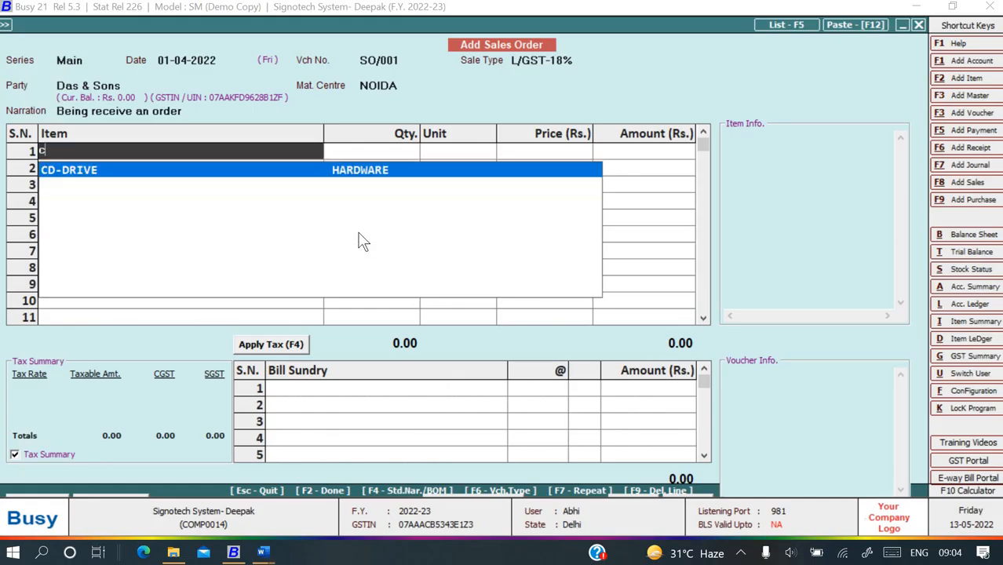
key(Return)
key(alt+Tab)
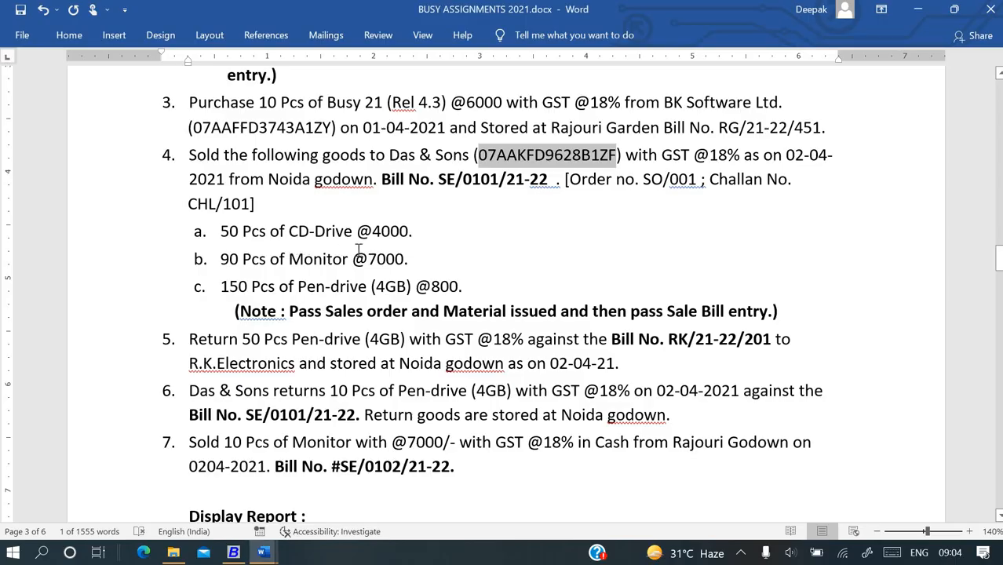
key(alt+Tab)
text(50)
key(Return)
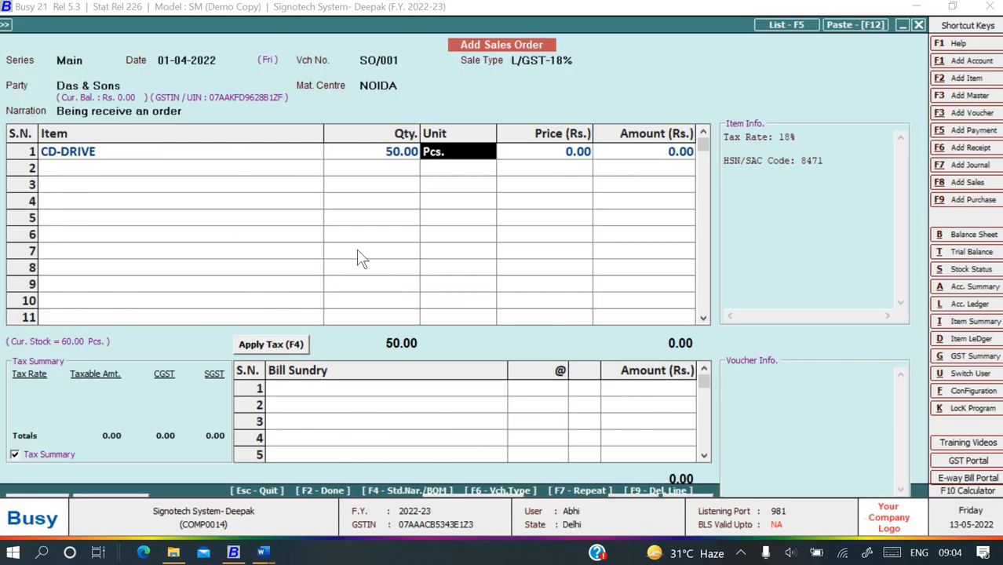
key(Return)
text(4000)
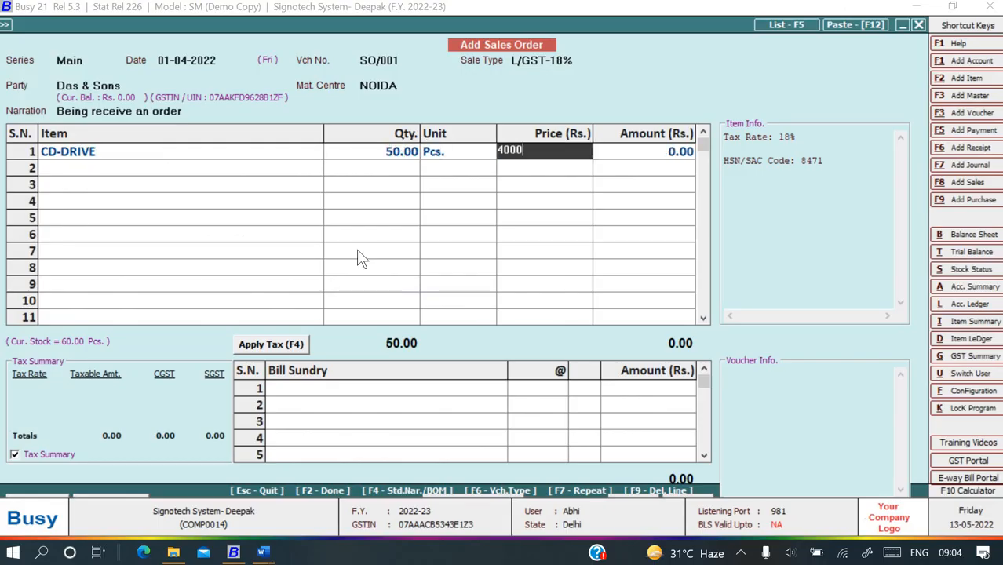
key(Return)
key(Return)
key(alt+Tab)
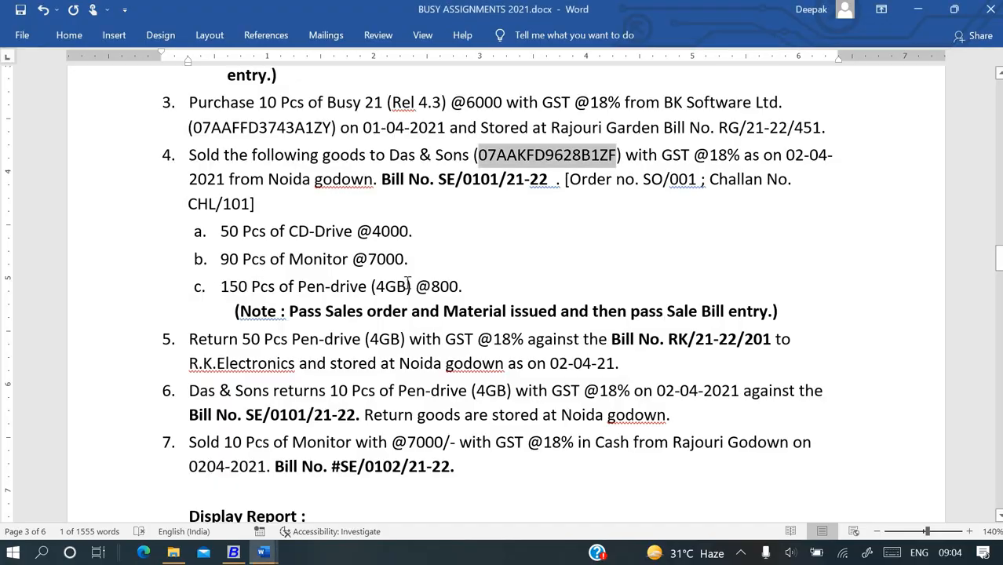
key(alt+Tab)
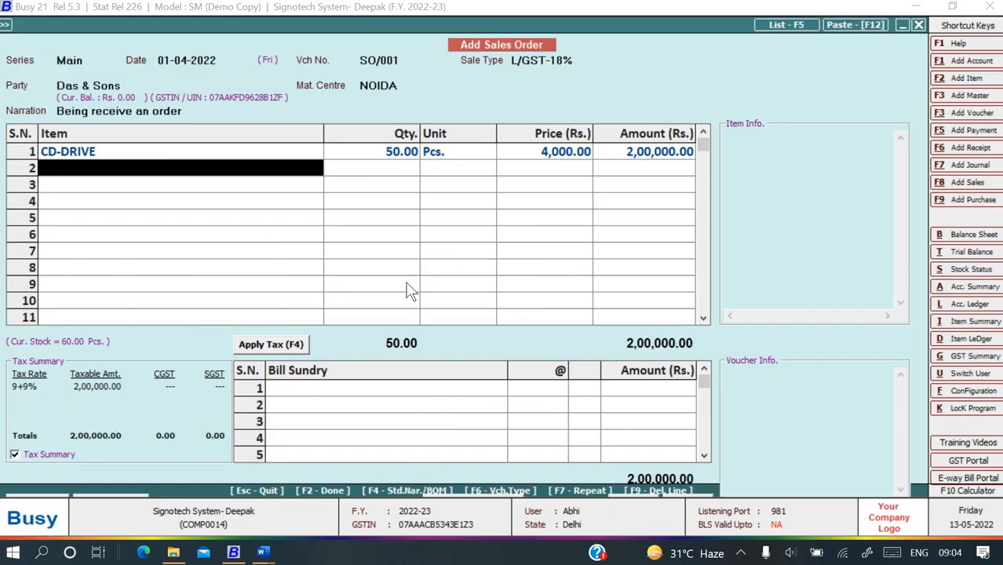
Add MONITOR as the second item: 90 at 7000
text(mo)
key(Return)
text(90)
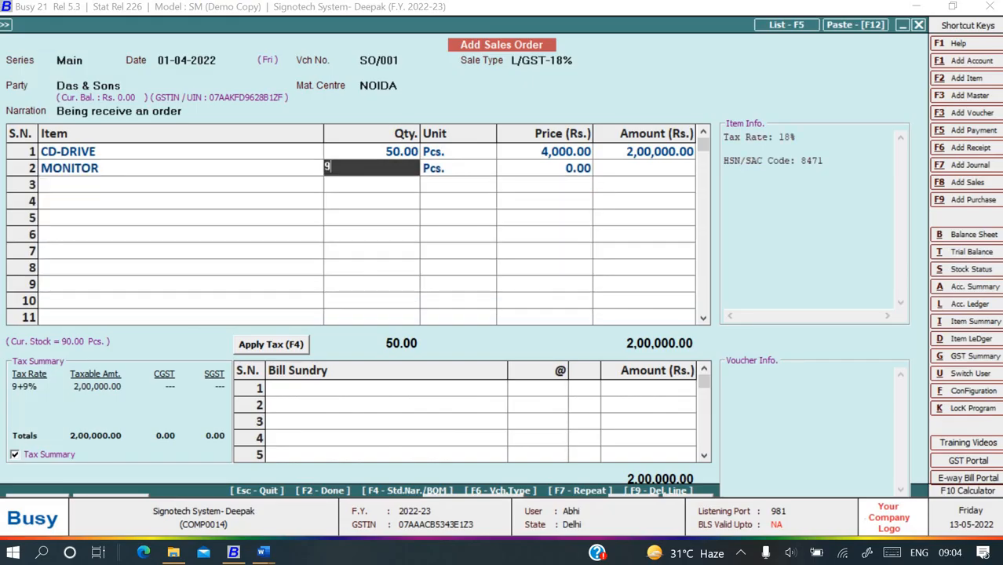
key(Return)
key(Return)
text(7000)
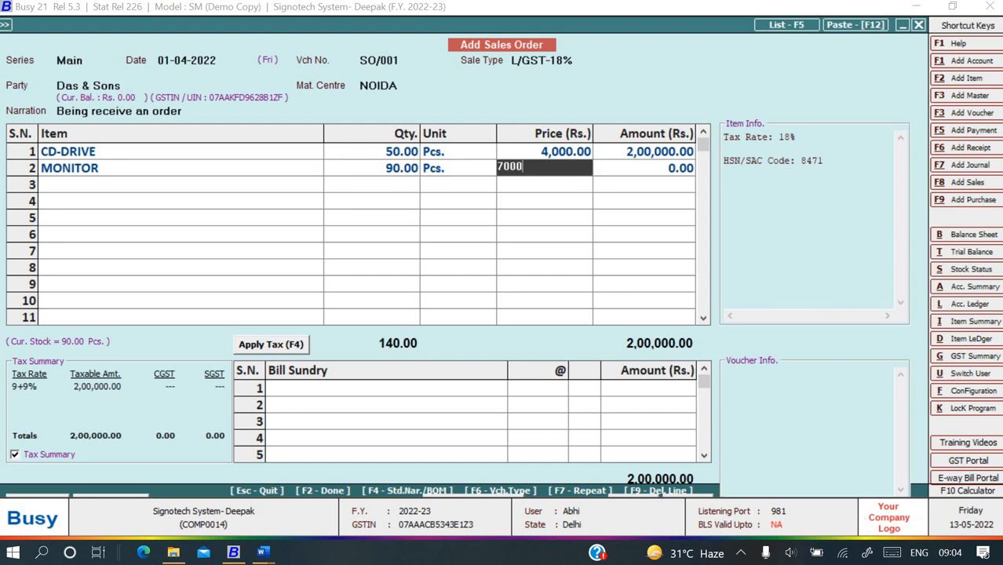
key(Return)
key(Return)
key(alt+Tab)
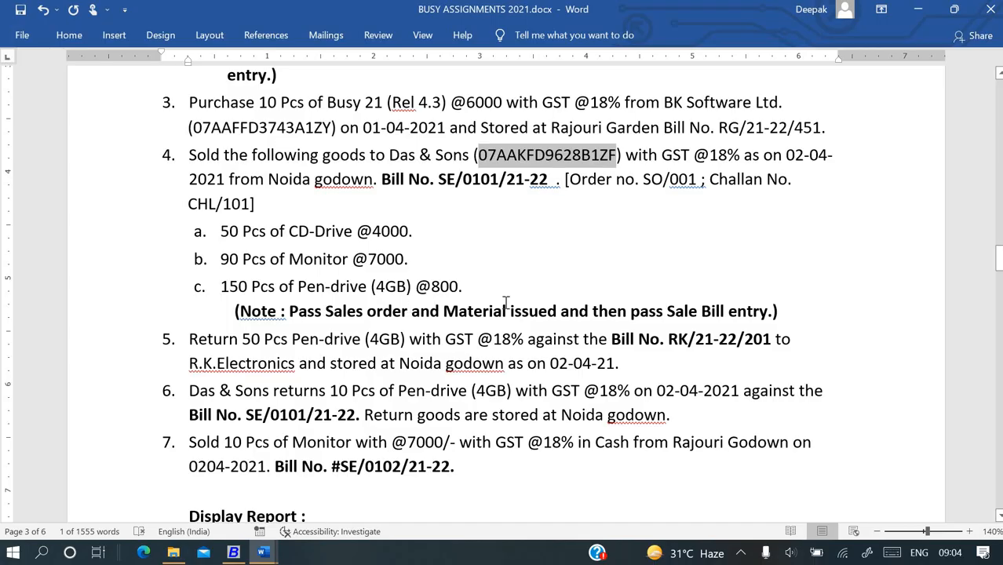
key(alt+Tab)
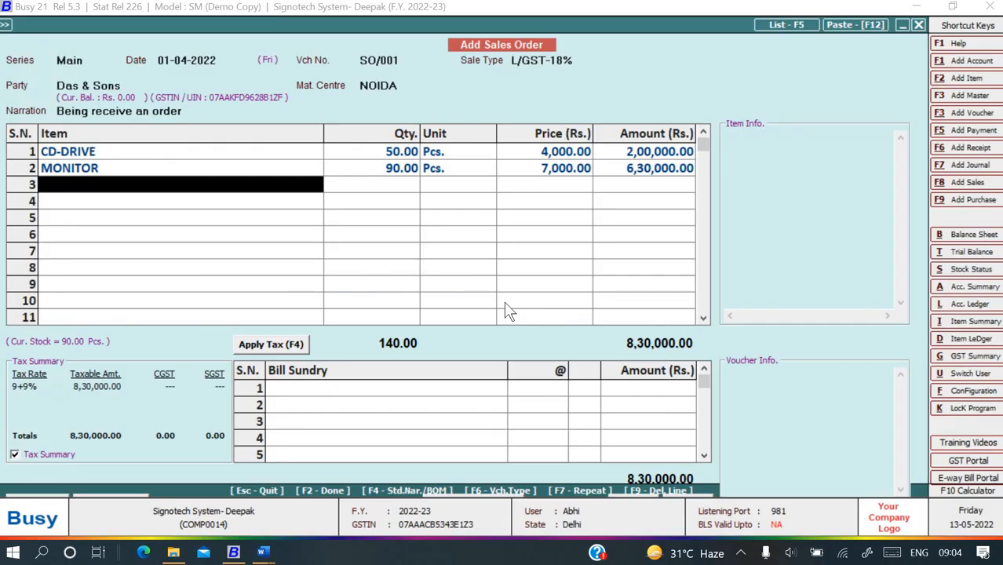
Add PEN-DRIVE (4GB) as the third item: 150 at 800
text(pe)
key(Return)
text(1)
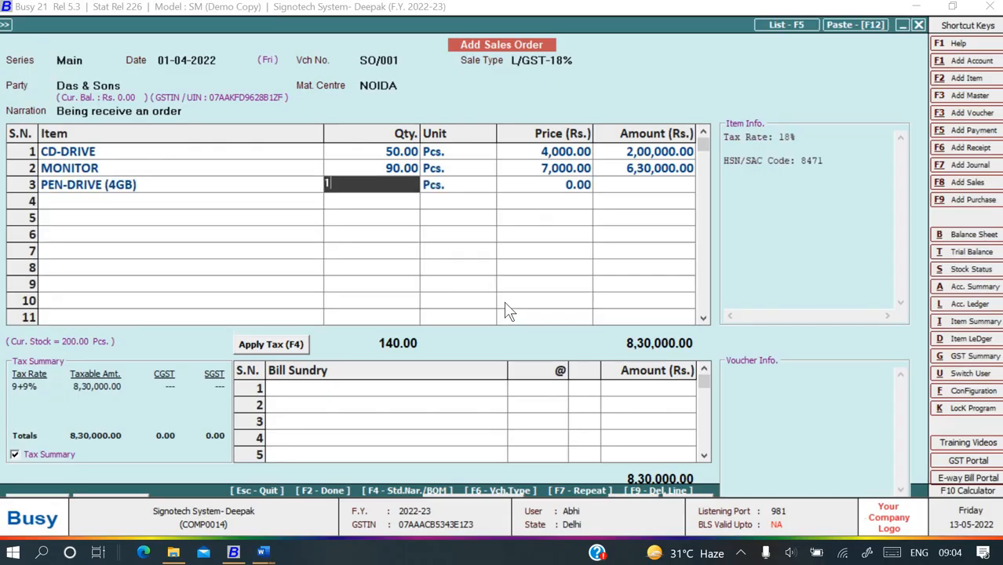
text(50)
key(Return)
key(Return)
key(alt+Tab)
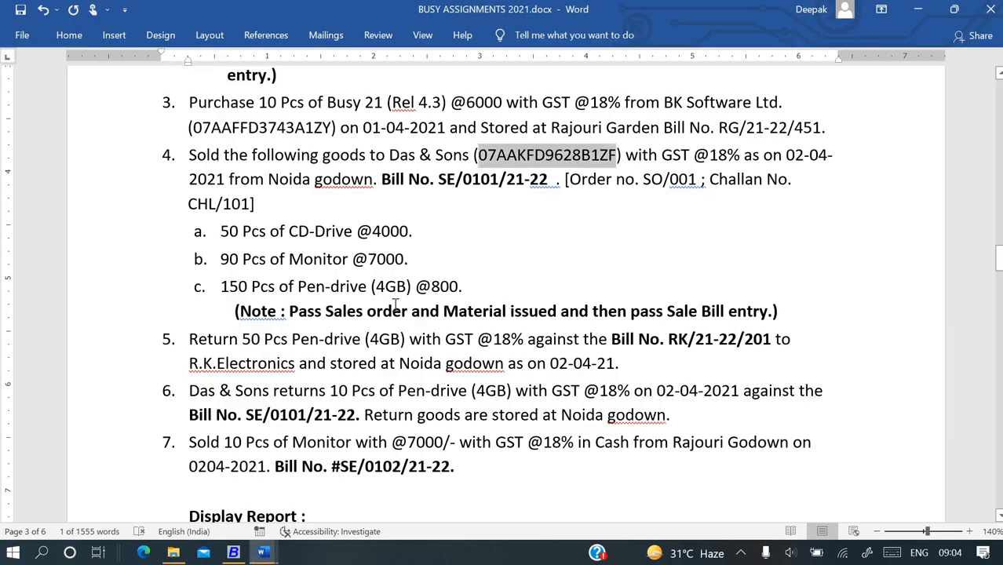
key(alt+Tab)
text(8)
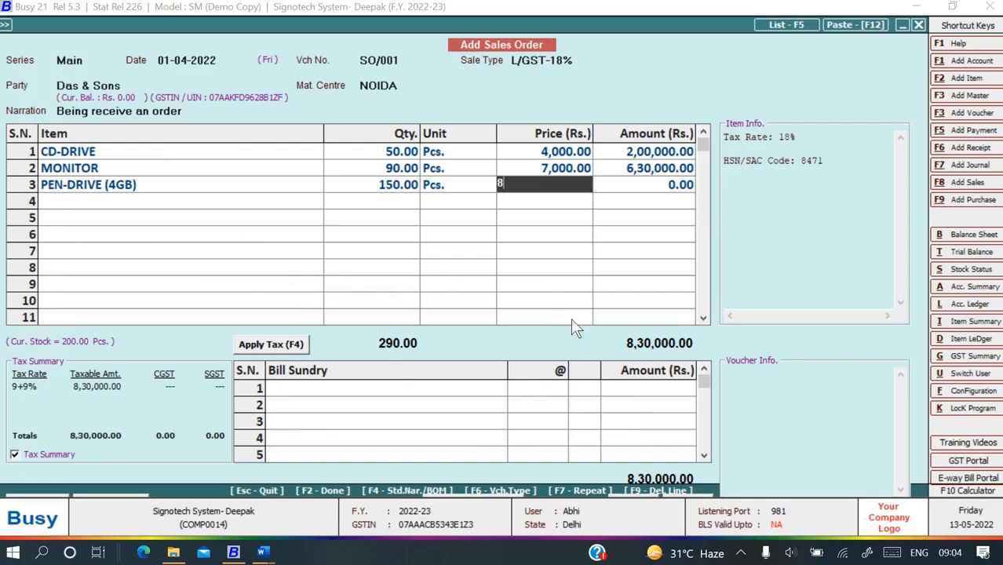
text(00)
key(Return)
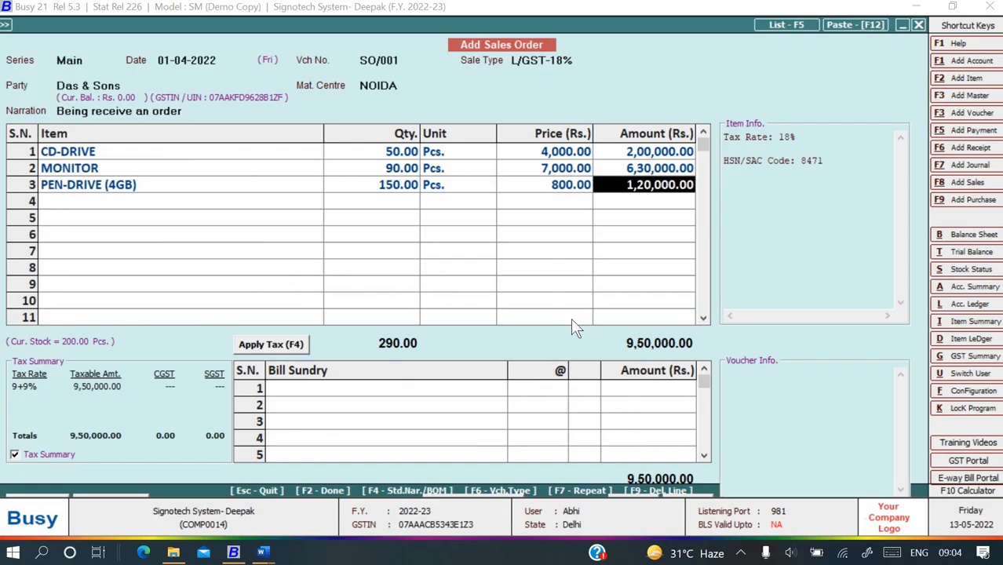
key(Return)
key(Return)
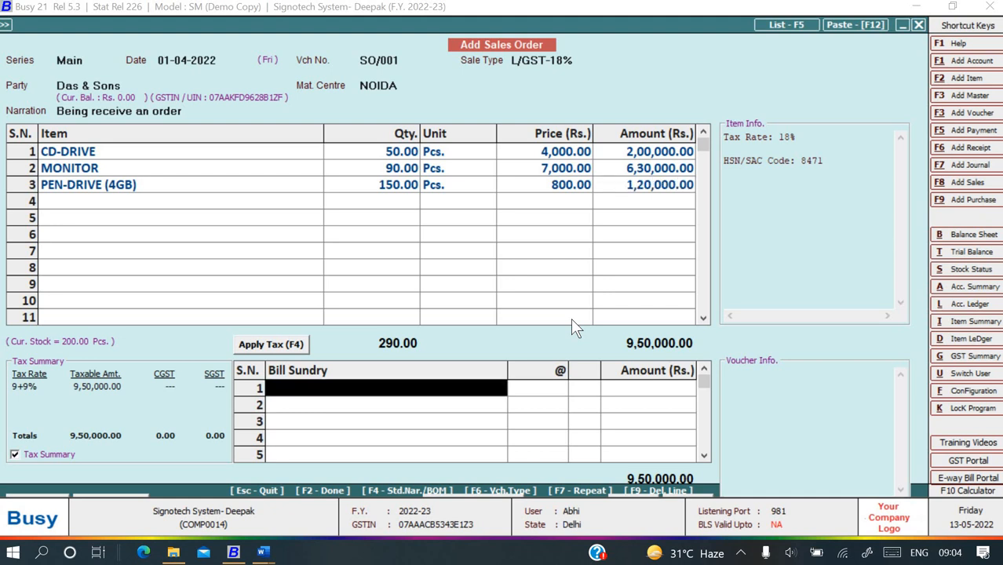
Add CGST as a bill sundry and save sales order SO/001
text(c)
key(Down)
key(Down)
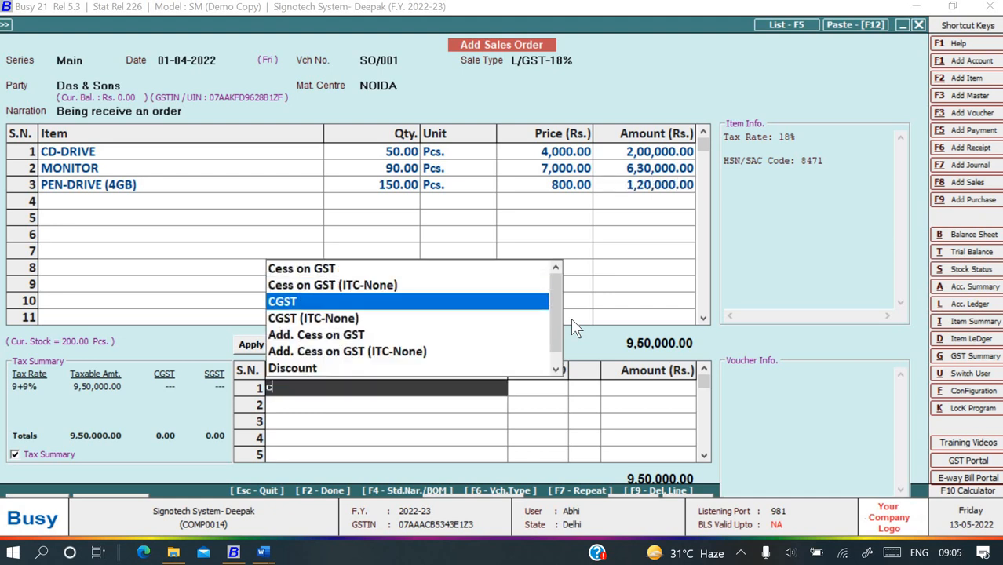
key(Return)
key(alt+Tab)
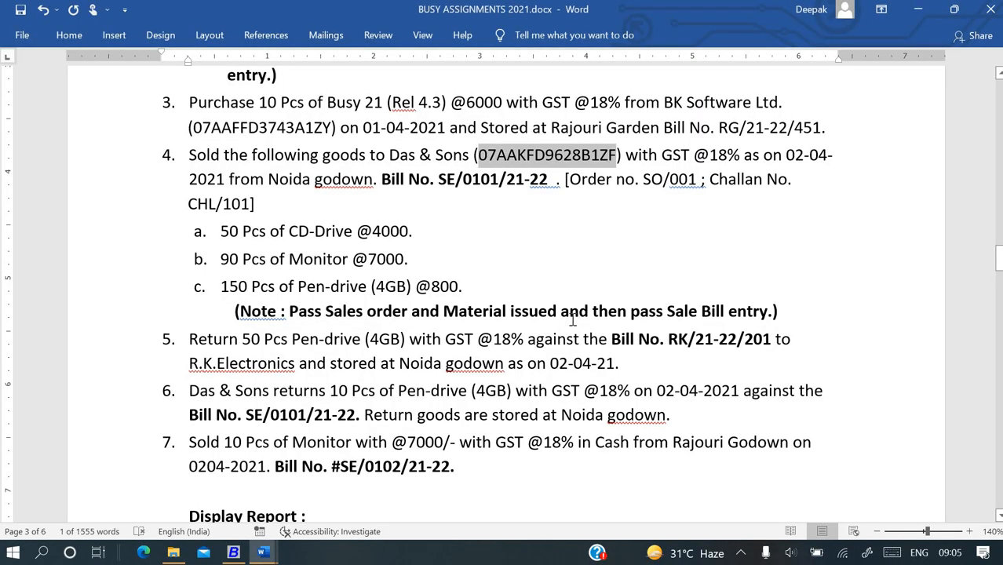
key(alt+Tab)
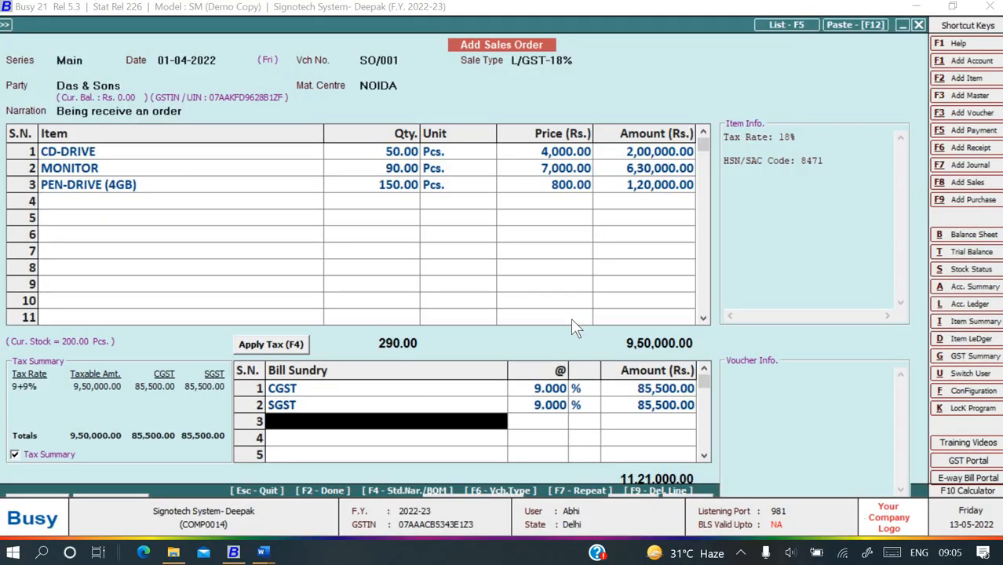
key(F2)
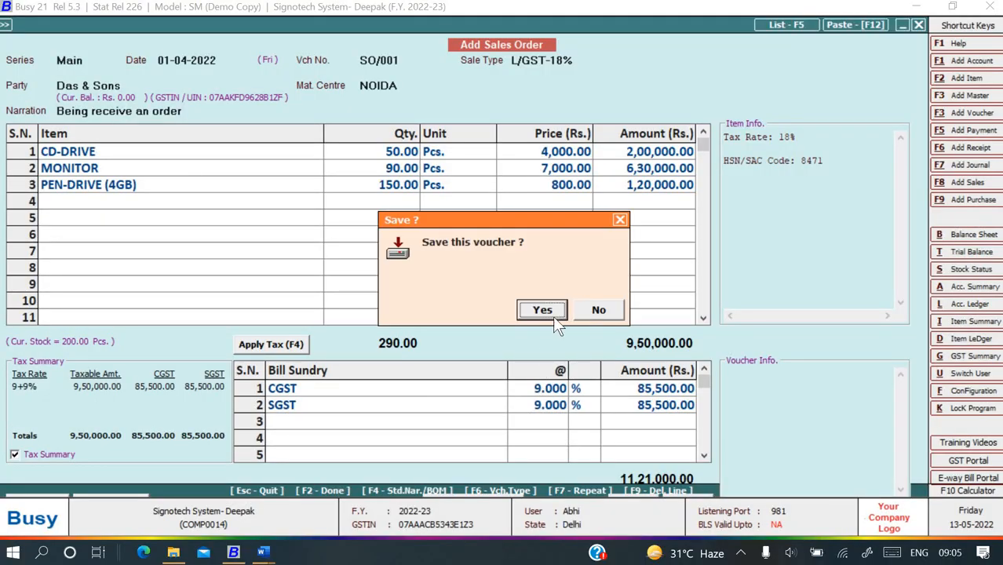
click(552, 308)
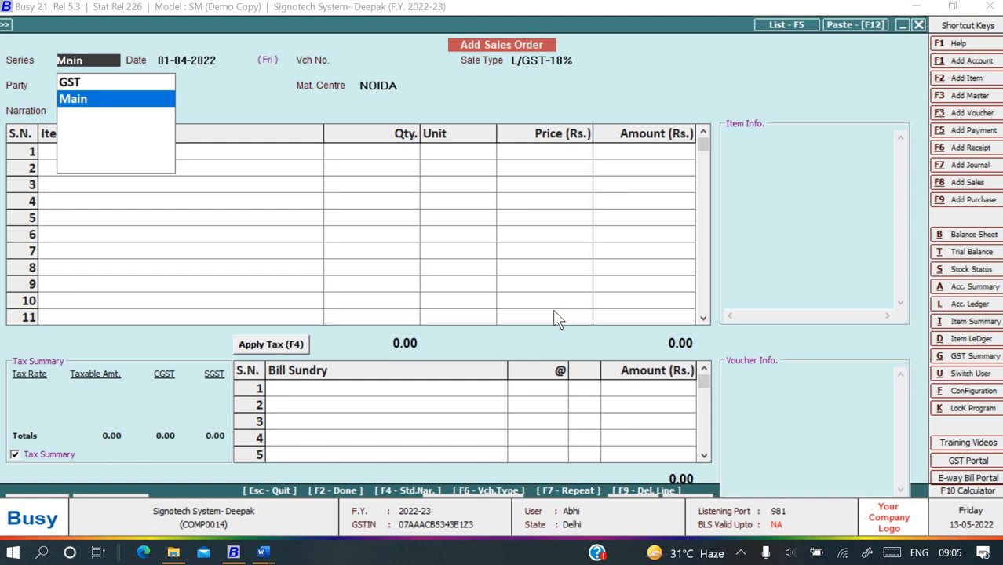
key(alt+Tab)
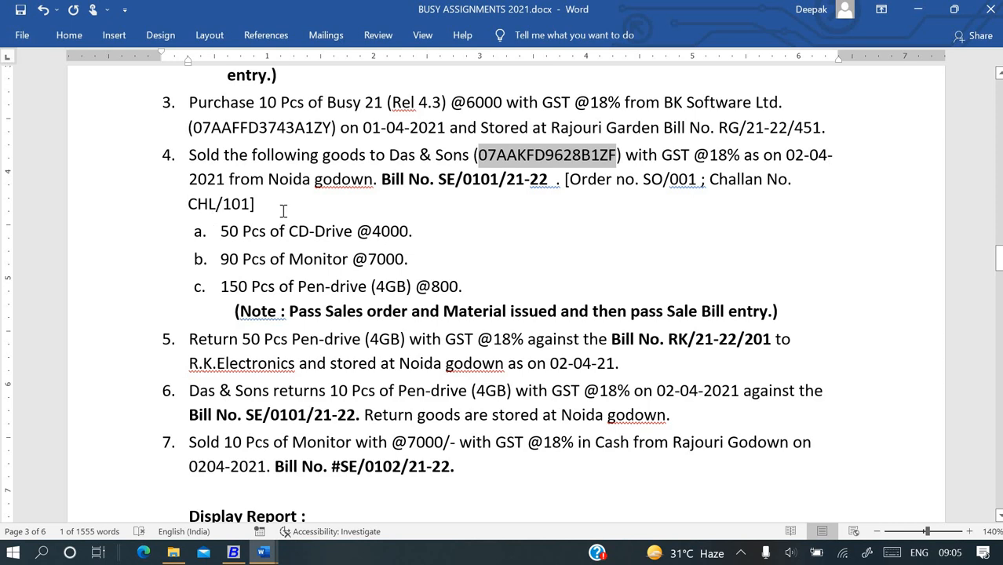
key(alt+Tab)
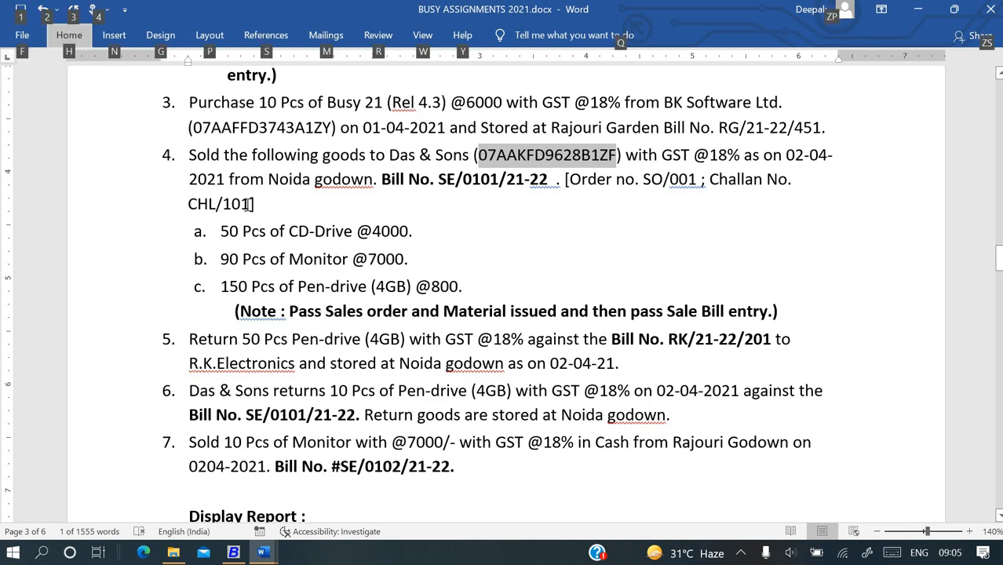
click(316, 218)
key(alt+Tab)
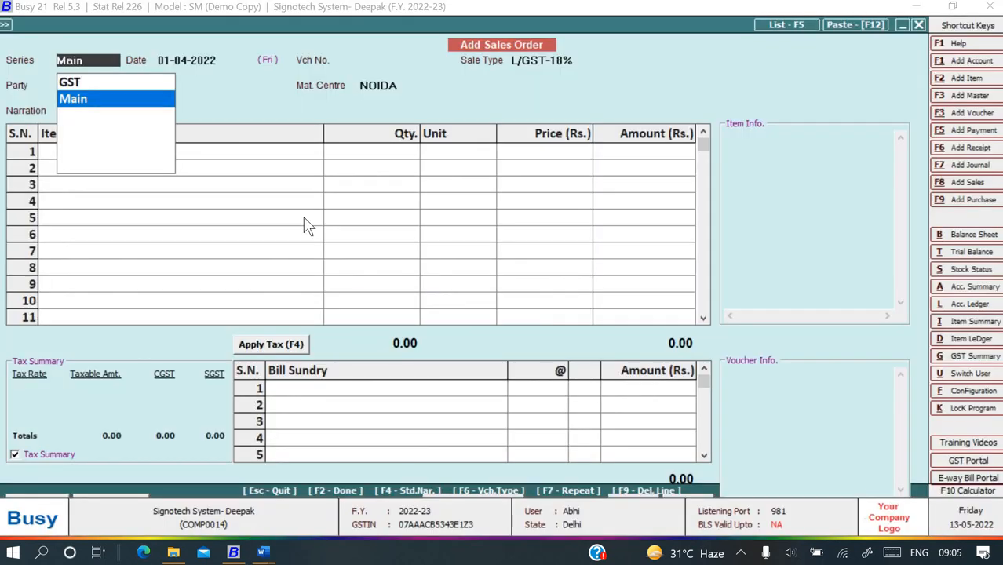
key(Escape)
key(Escape)
Discard the unsaved voucher and open voucher numbering for Mat. Issued to Party's Main series
key(Return)
key(Left)
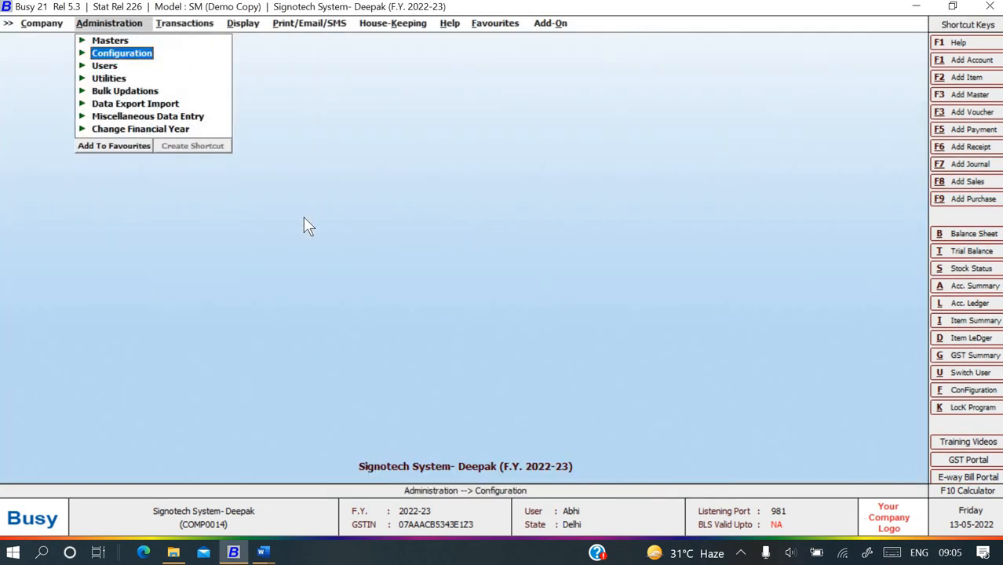
key(Return)
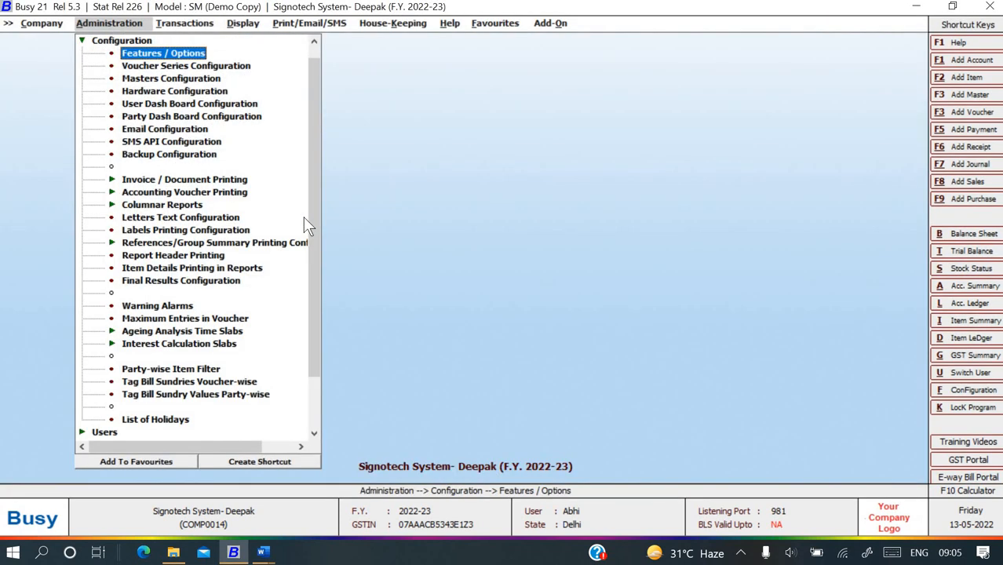
key(Down)
key(Return)
key(Down)
key(Down)
key(Down)
key(Down)
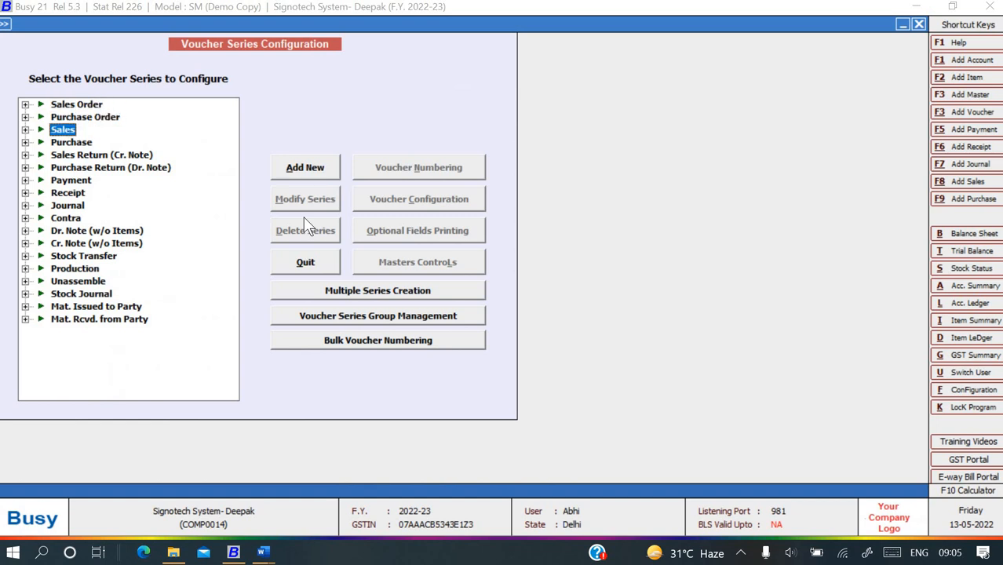
key(Down)
key(Down)
key(Down)
key(Down)
key(Down)
key(Down)
key(Down)
key(Down)
key(Down)
key(Down)
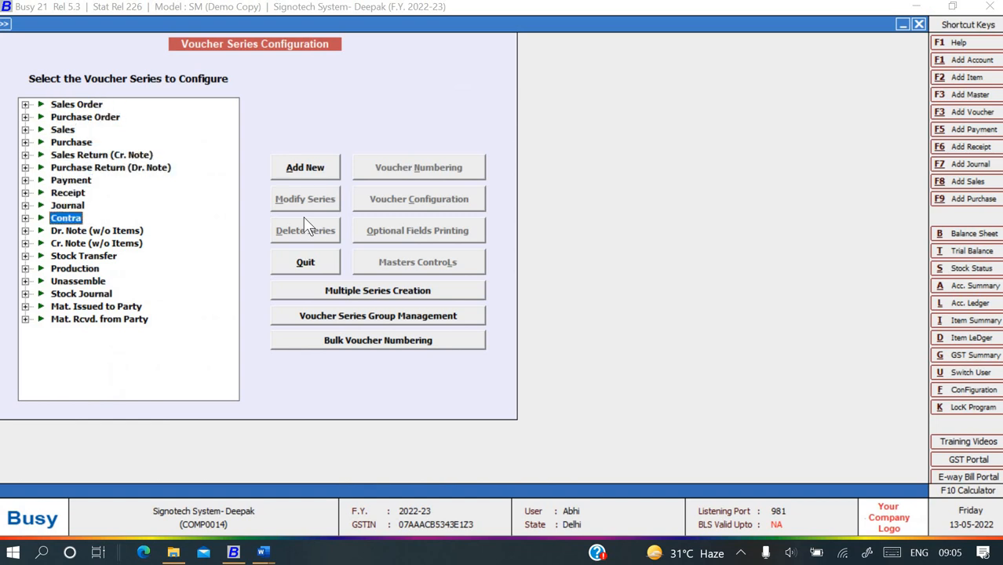
key(Down)
key(Down)
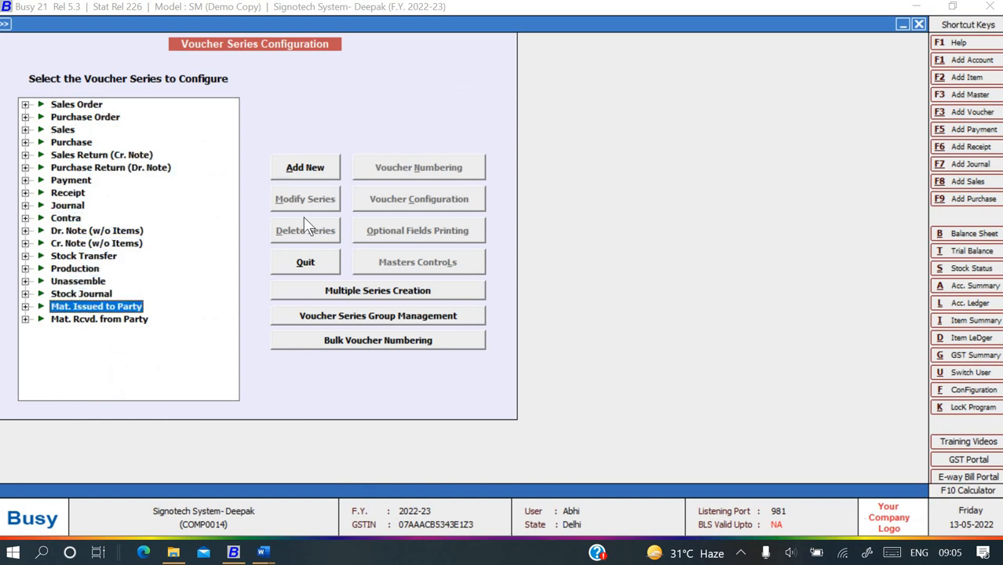
key(Right)
key(Down)
key(Down)
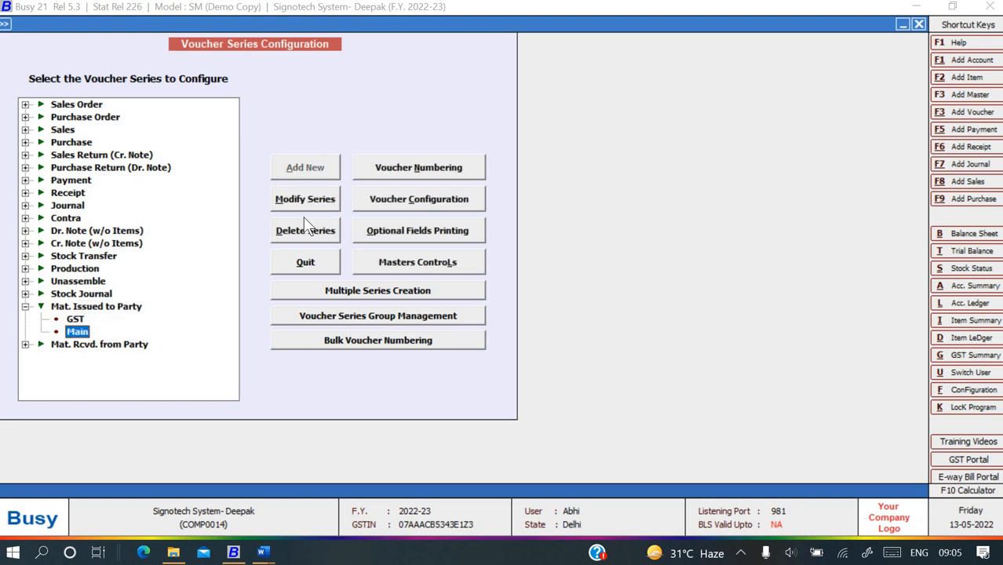
click(439, 170)
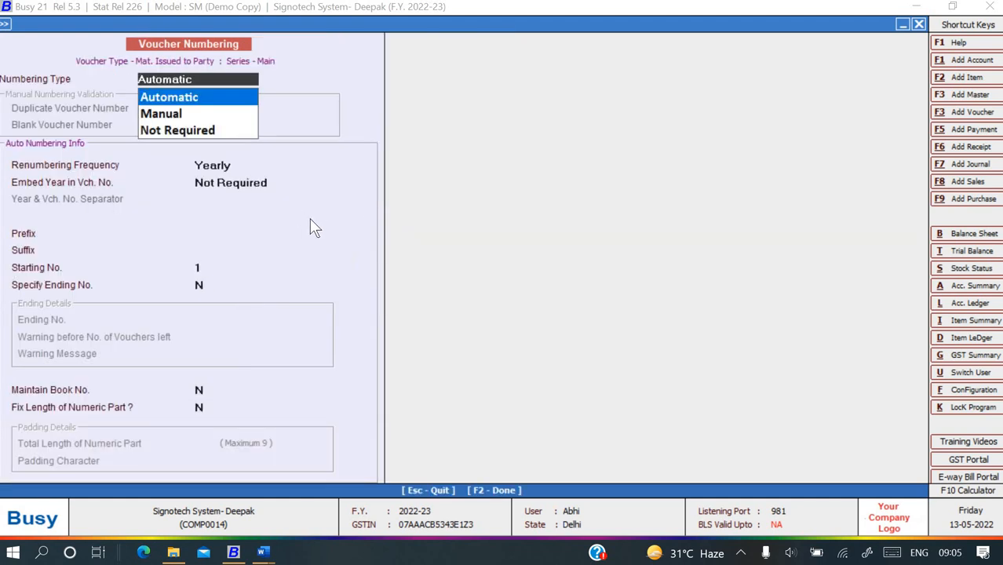
Set automatic numbering with prefix CHL/, fixed numeric length 3 and padding character 0
key(Return)
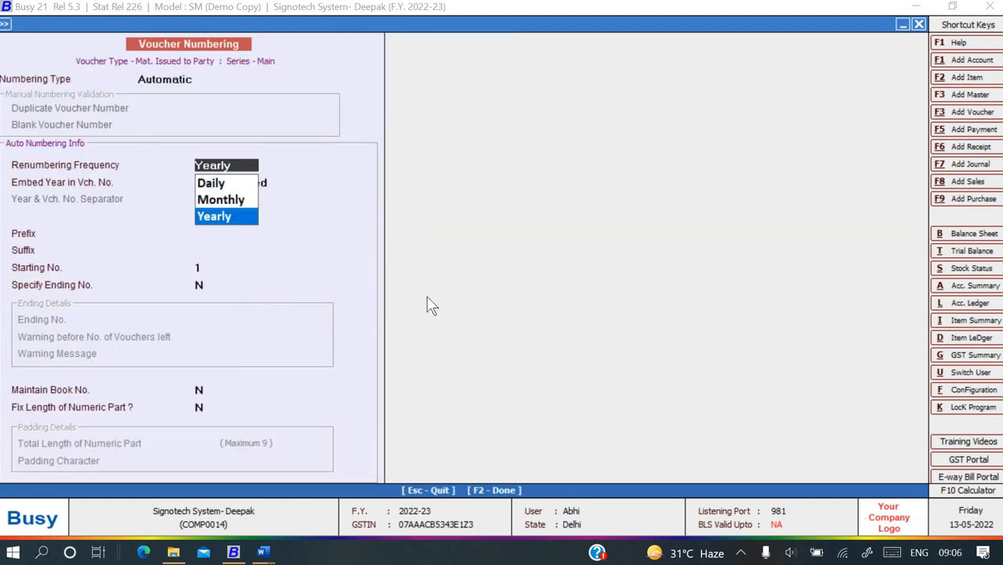
key(Return)
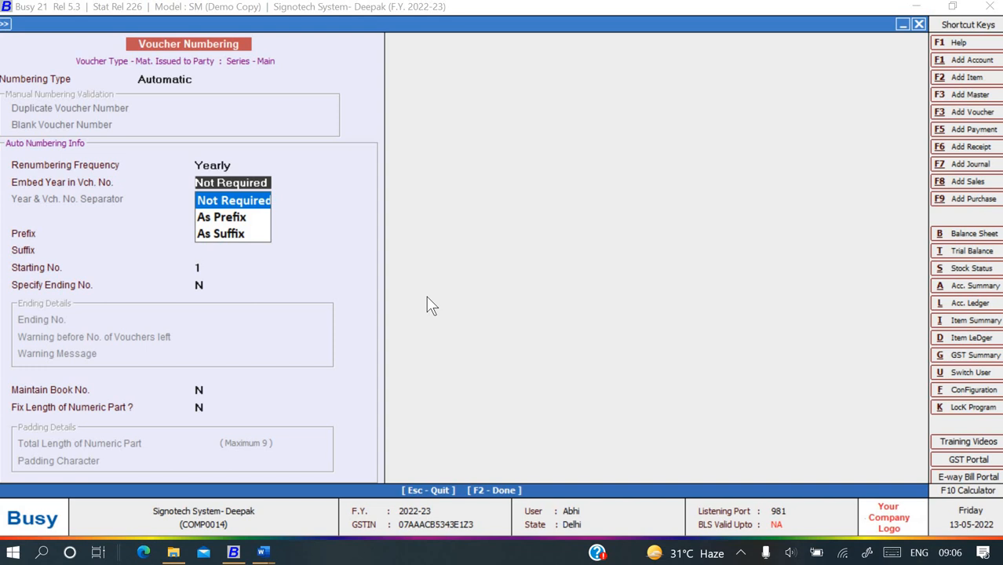
key(Return)
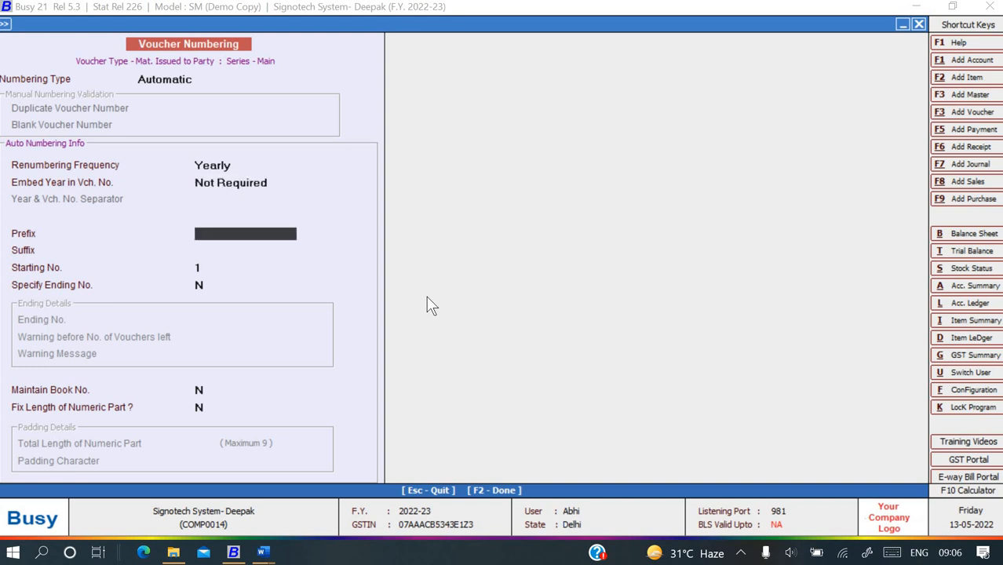
key(alt+Tab)
key(alt+Tab)
text(CHL/)
key(Return)
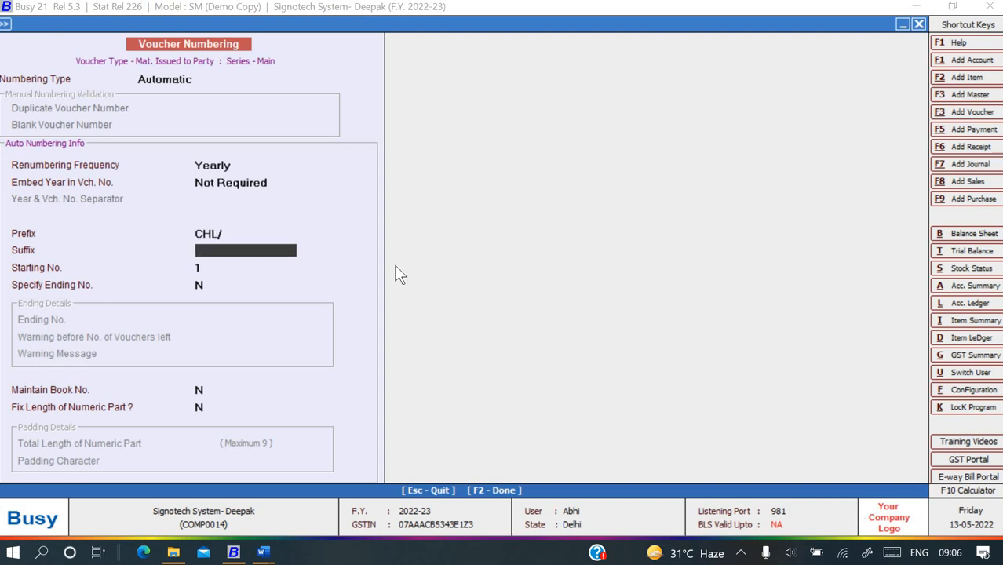
key(Return)
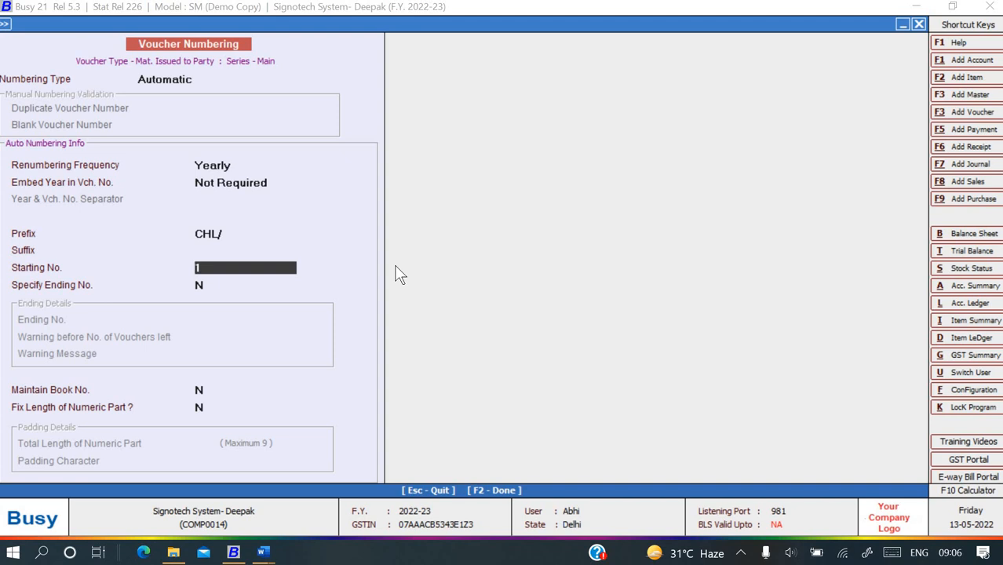
key(Return)
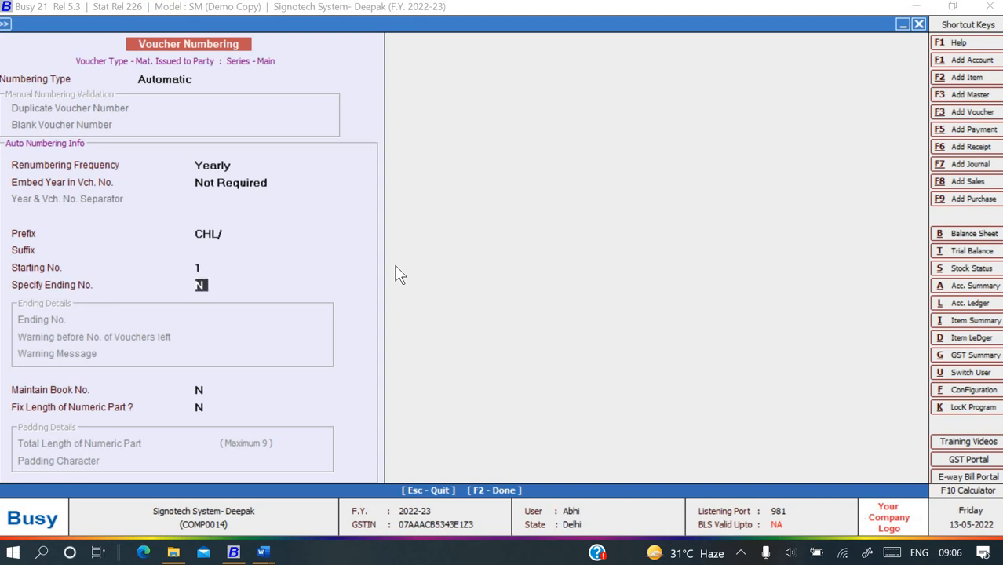
key(Return)
key(Return)
text(Y)
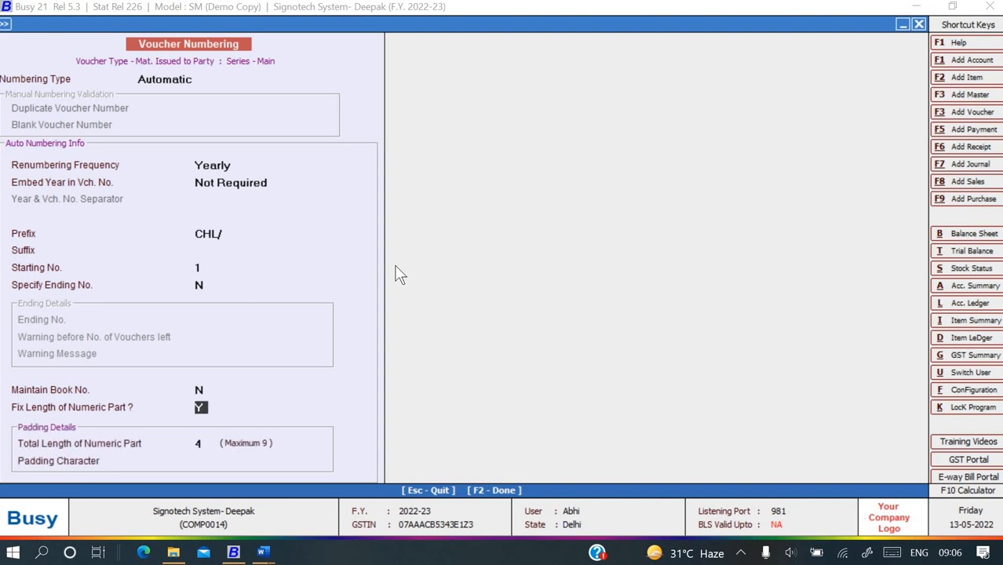
key(Return)
key(alt+Tab)
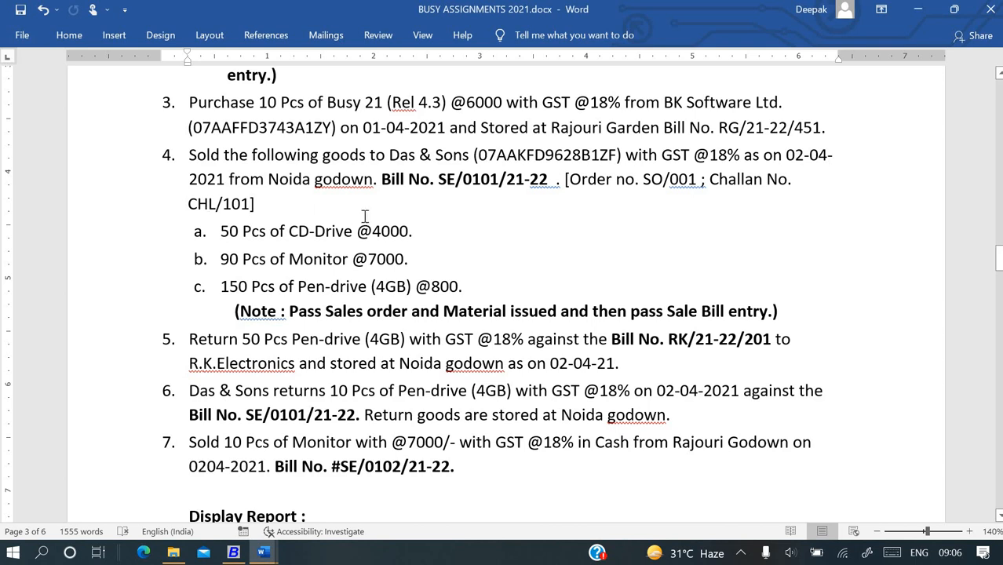
key(alt+Tab)
key(Return)
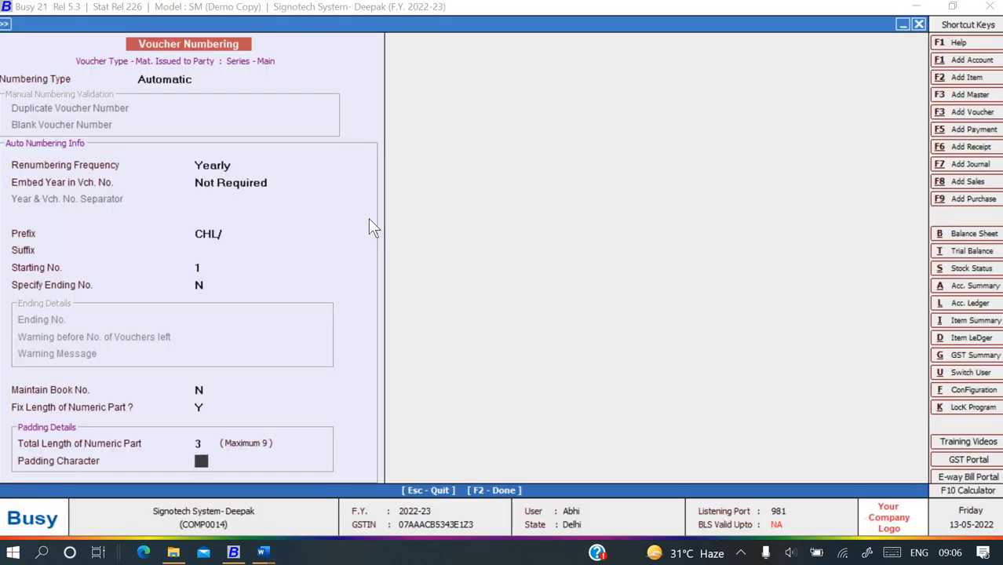
text(0)
Correct the starting number to 101
click(205, 269)
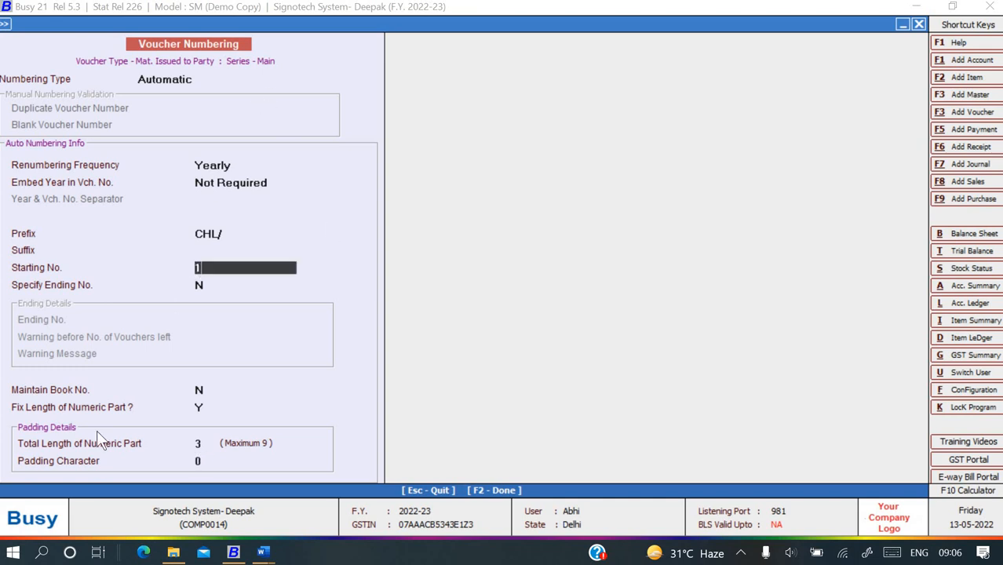
text(100)
key(BackSpace)
key(BackSpace)
key(BackSpace)
text(101)
key(alt+Tab)
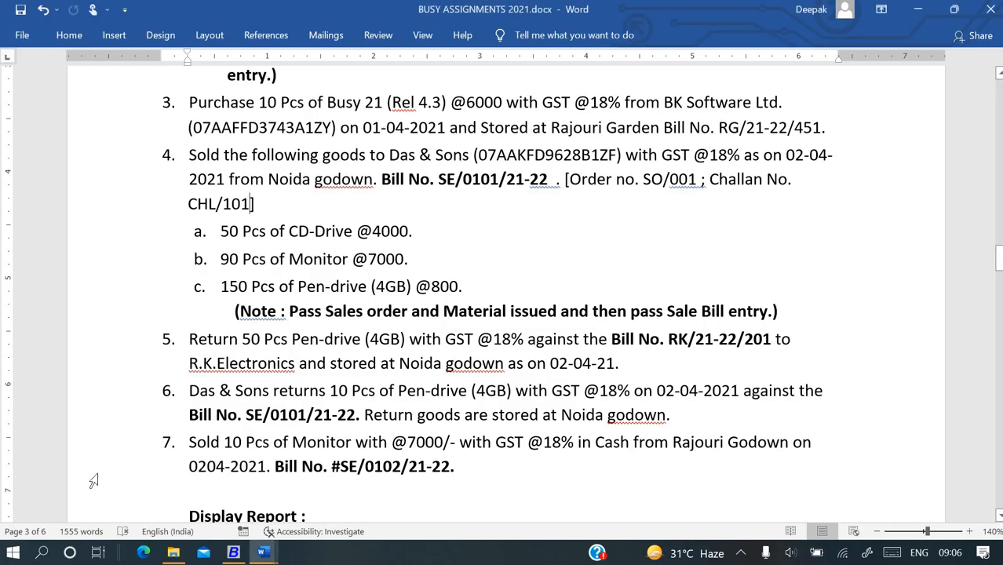
key(alt+Tab)
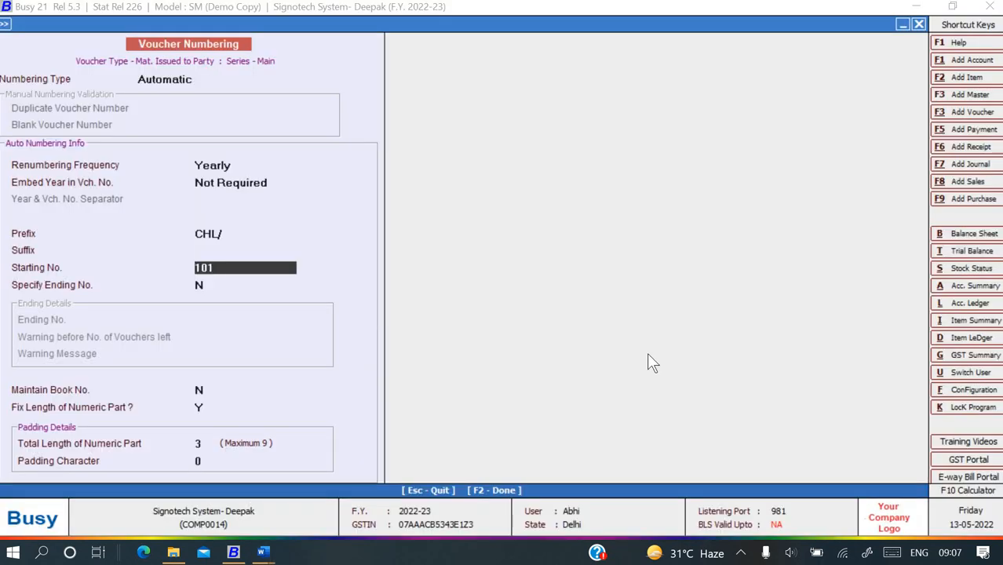
Save the numbering settings and renumber the existing vouchers
key(Return)
key(Return)
key(Return)
key(Return)
key(Return)
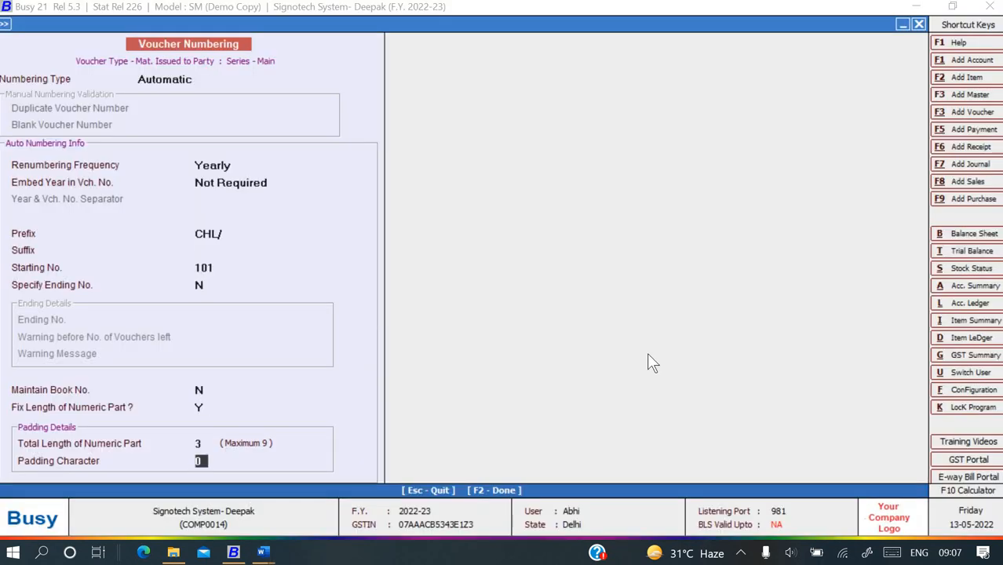
key(Return)
key(Return)
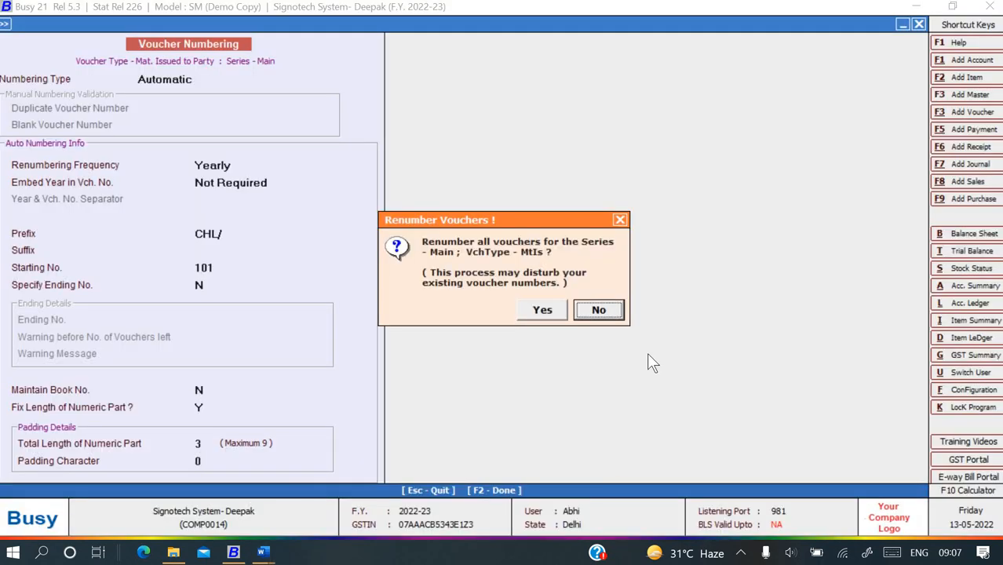
key(Left)
key(Return)
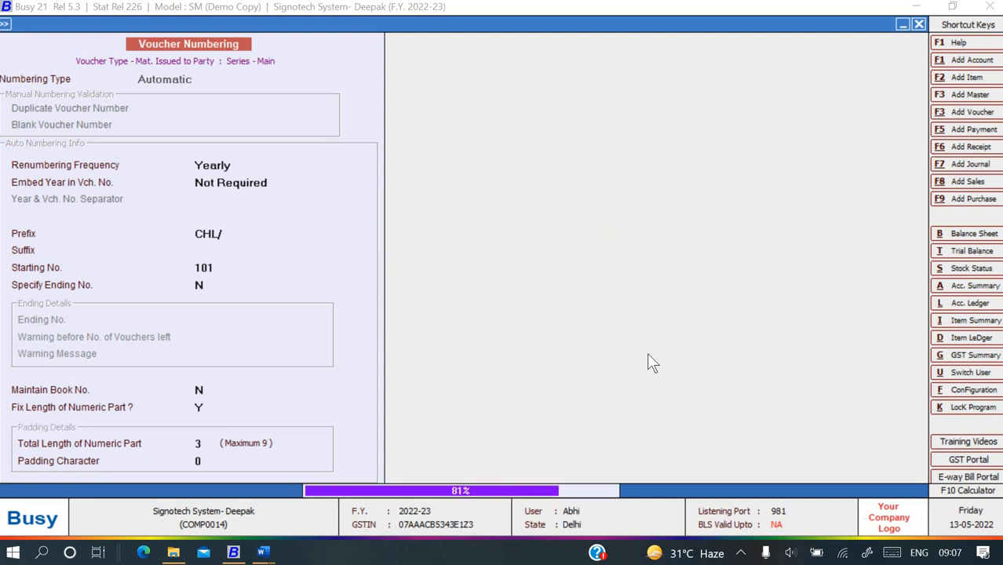
Start a new Mat. Issued to Party voucher in the Main series
key(Escape)
key(Escape)
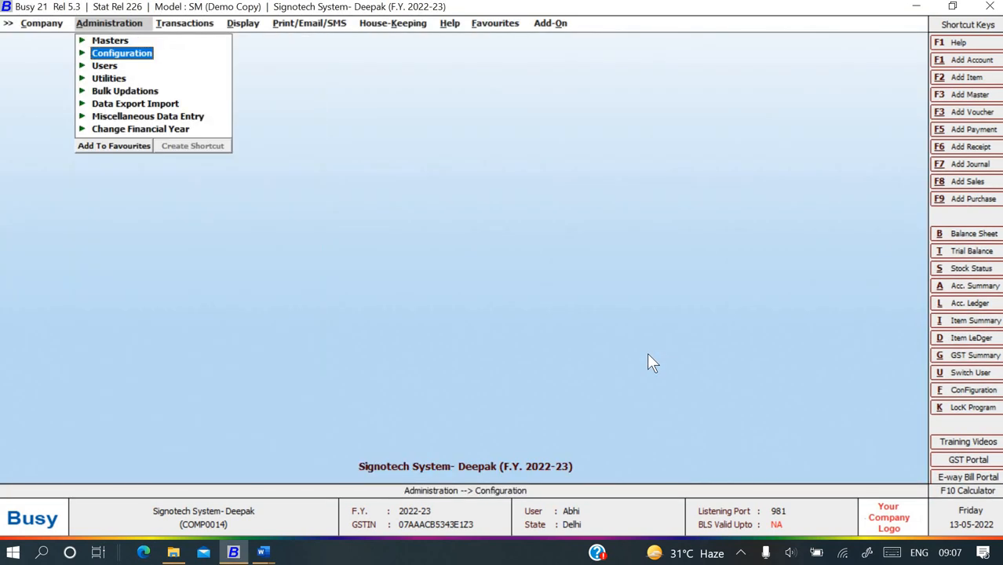
key(Right)
key(Down)
key(Down)
key(s)
key(s)
key(s)
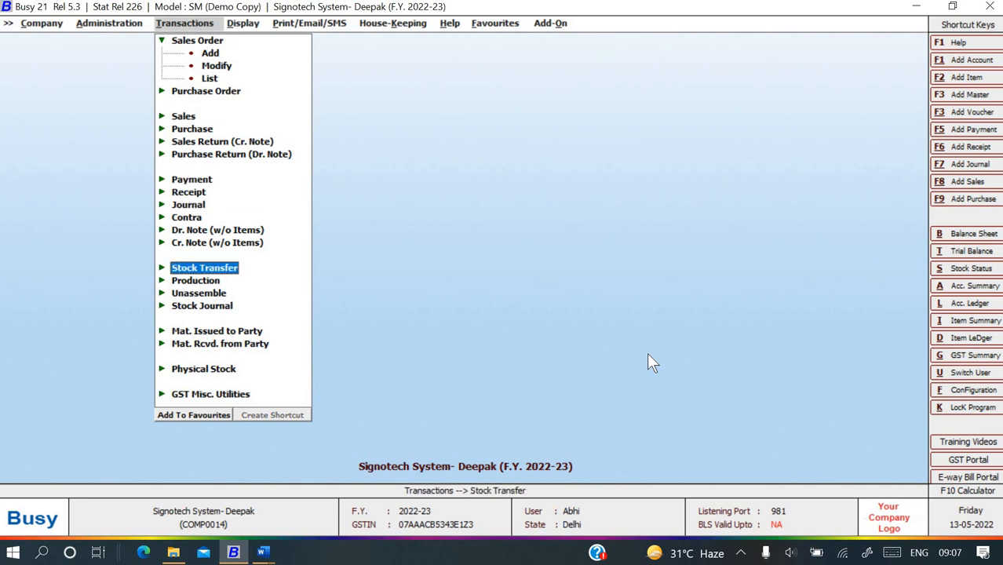
key(Down)
key(Down)
key(Down)
key(Down)
key(Right)
key(Return)
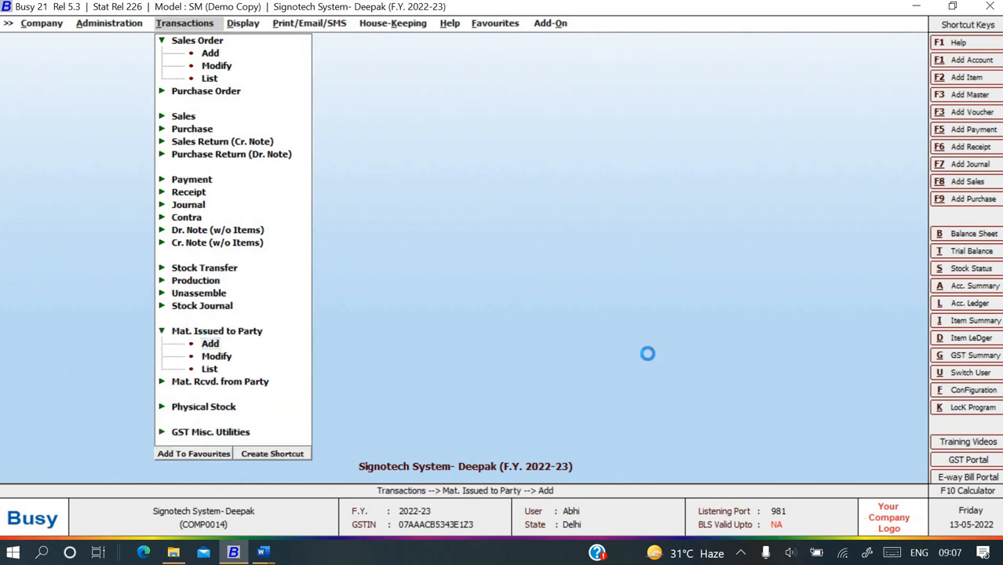
key(Down)
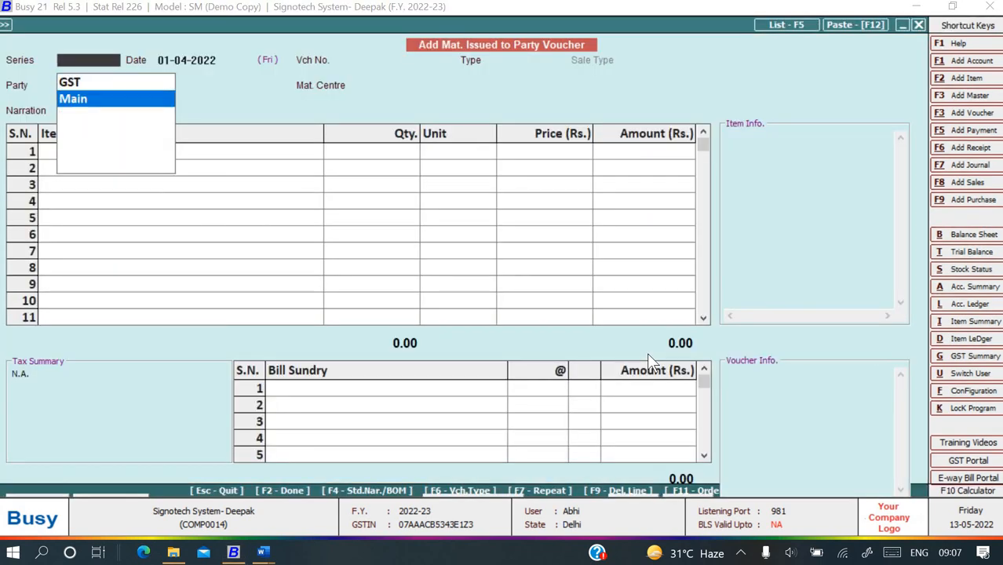
key(Return)
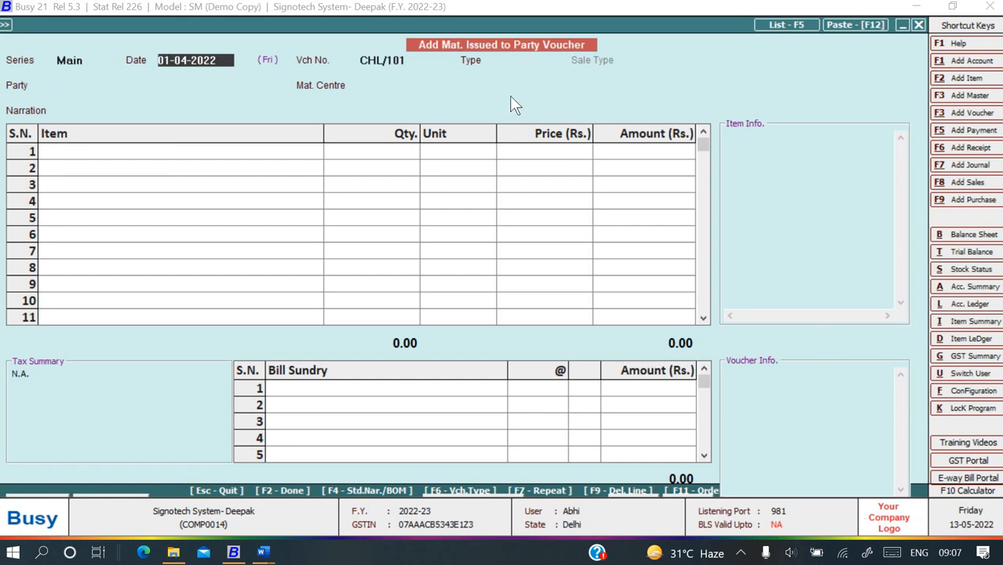
Set date 01-04-2022, type Sale Challan, sale type L/GST-18% and party Das & Sons
key(alt+Tab)
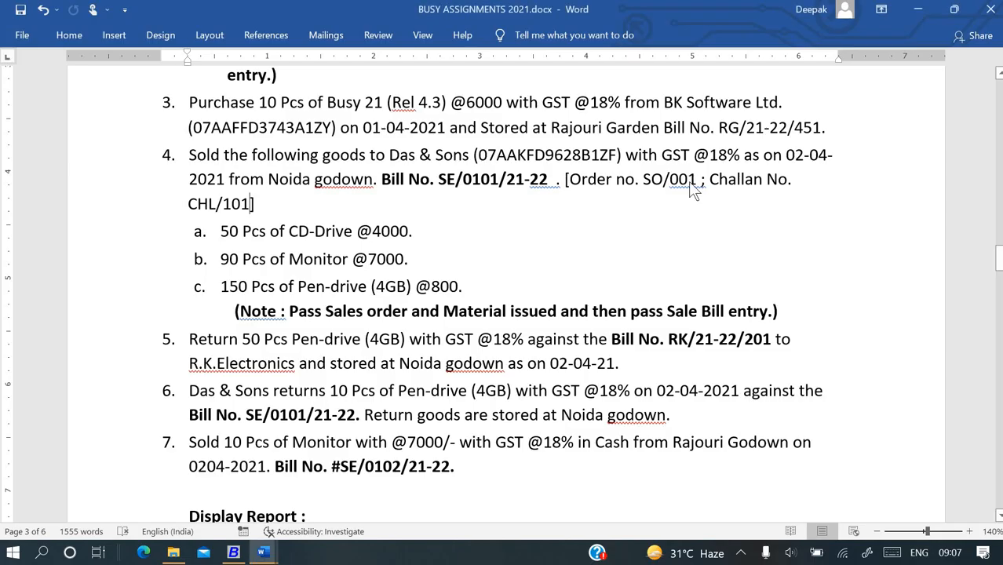
key(alt+Tab)
key(Return)
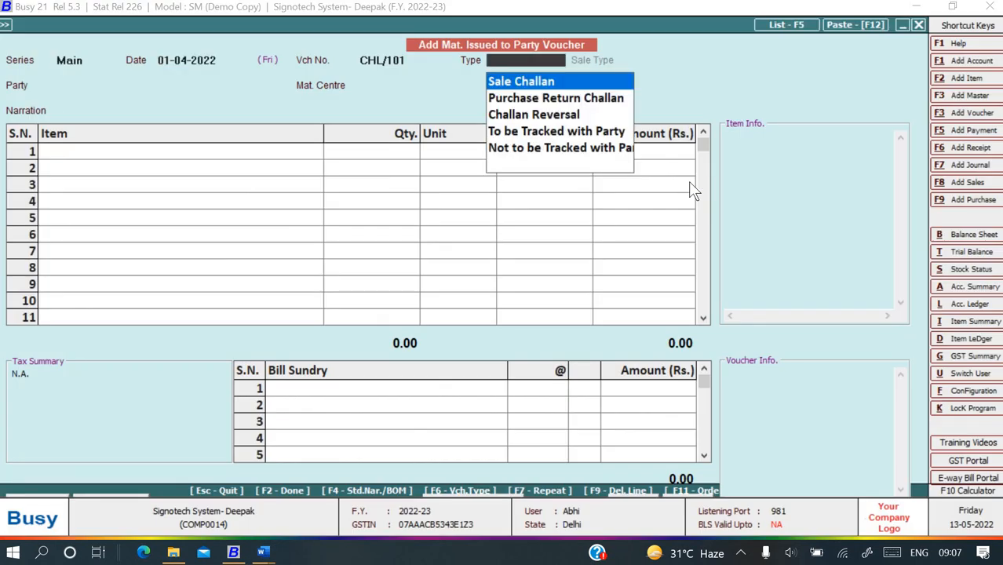
key(Return)
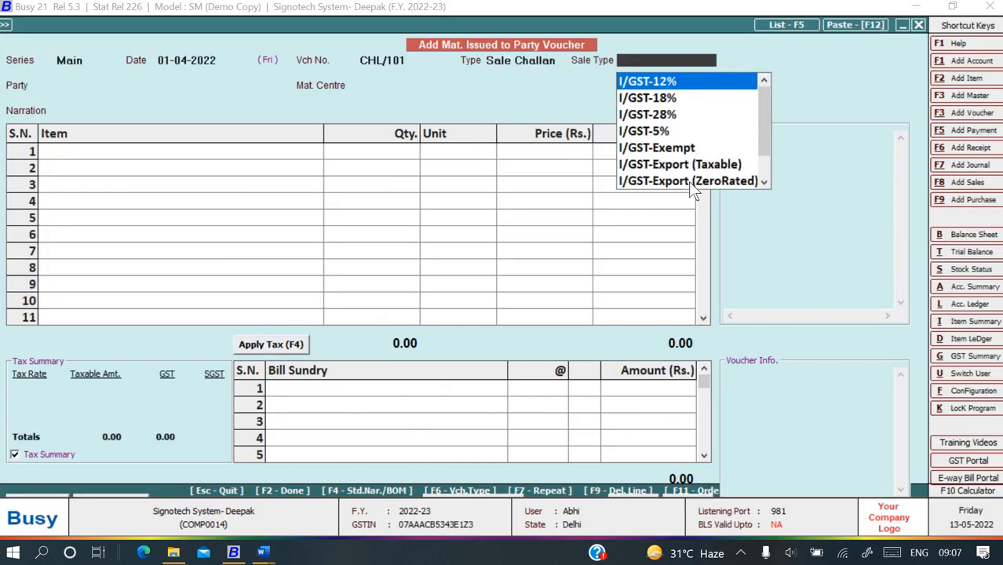
key(l)
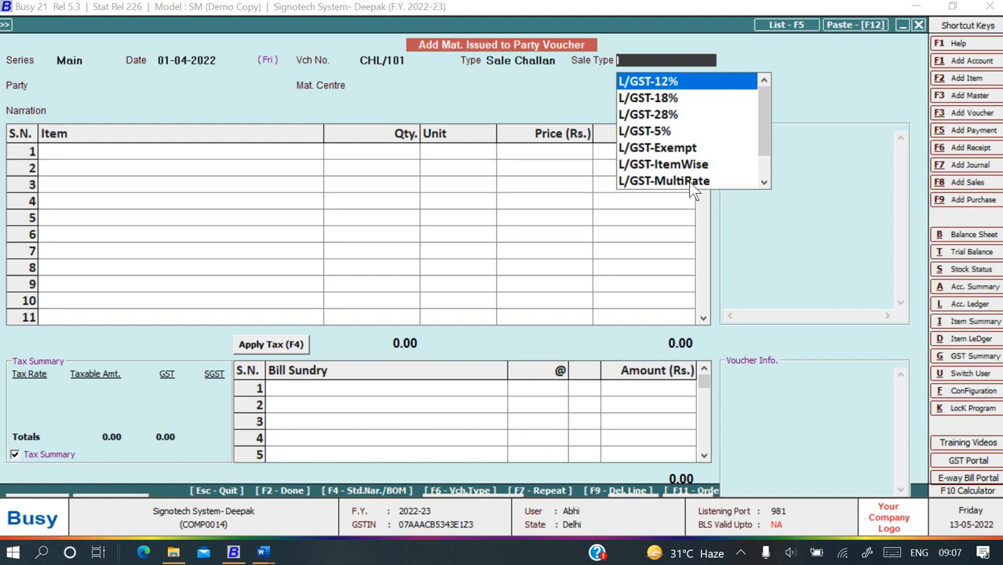
key(Down)
key(Return)
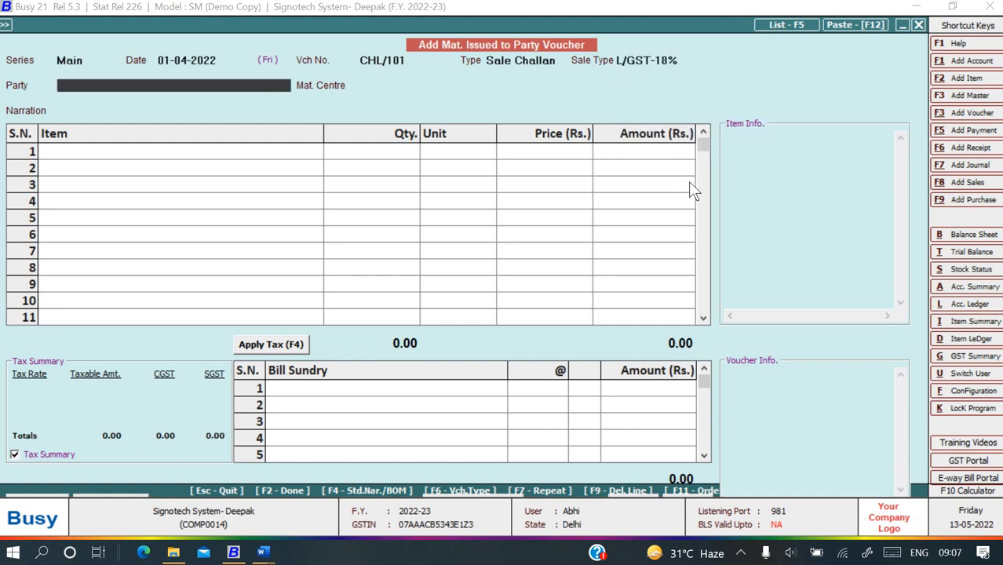
key(alt+Tab)
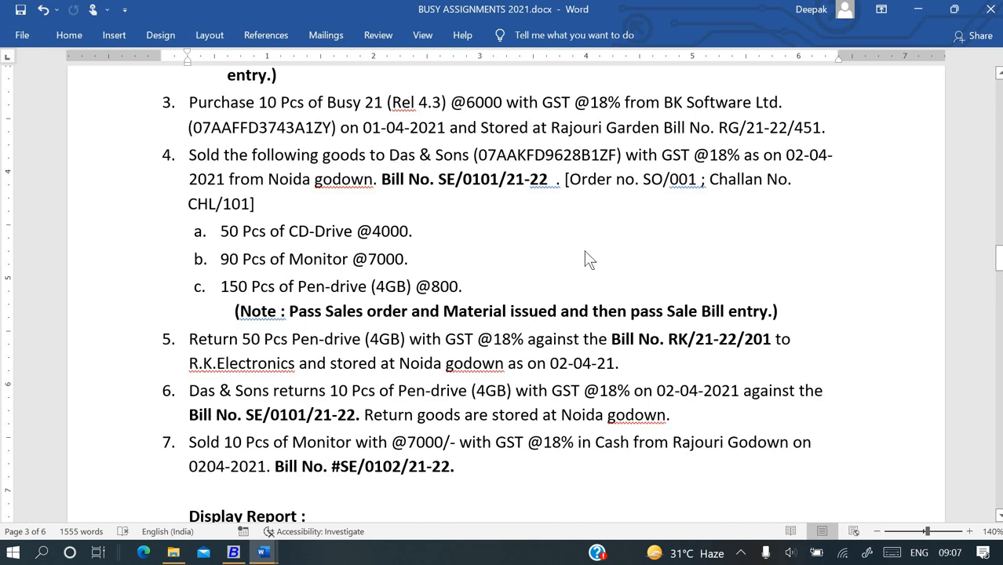
key(alt+Tab)
text(D)
key(Return)
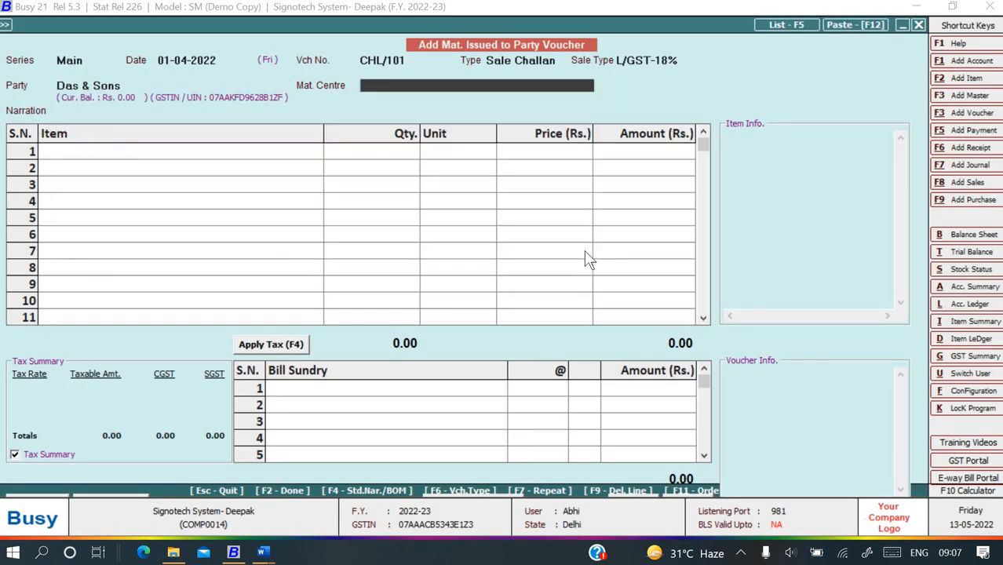
Set material centre NOIDA and narration 'Being goods issue'
key(alt+Tab)
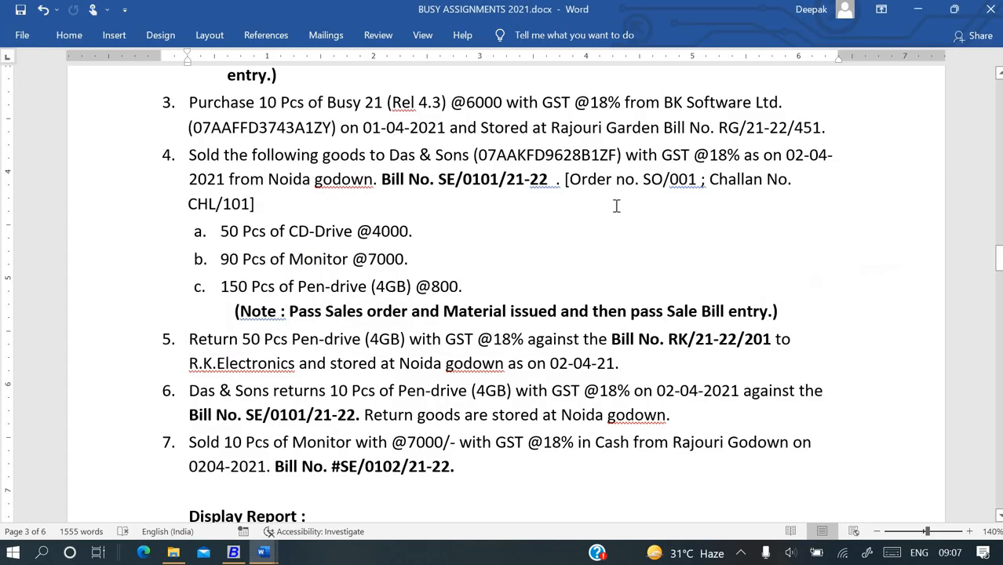
key(alt+Tab)
text(N)
key(Return)
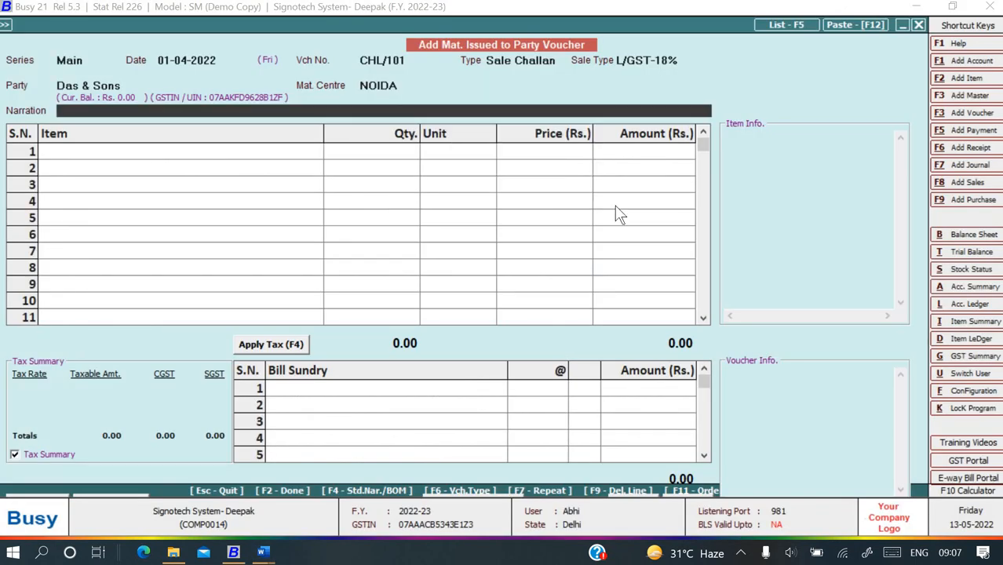
text(Being goods iss)
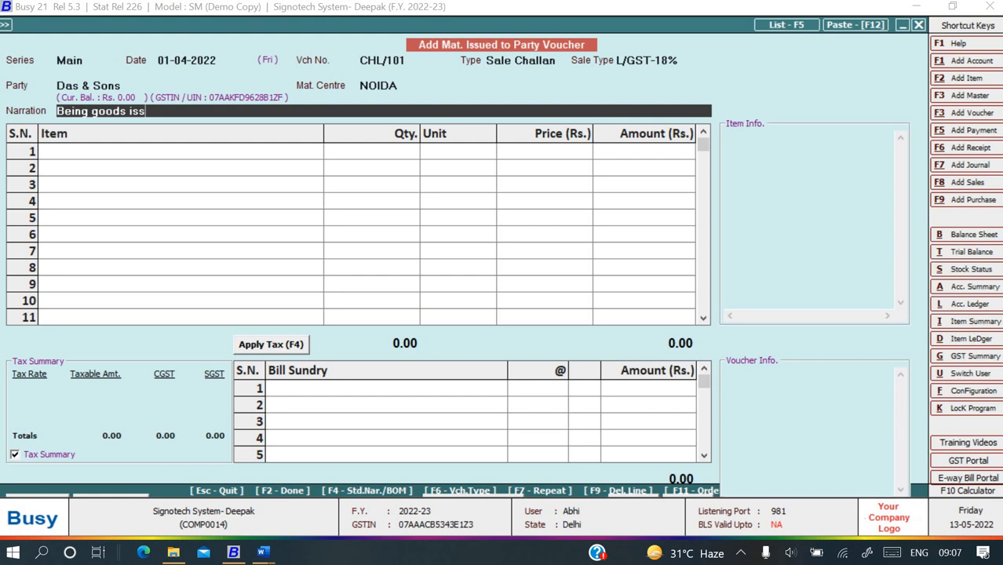
text(ue)
key(Return)
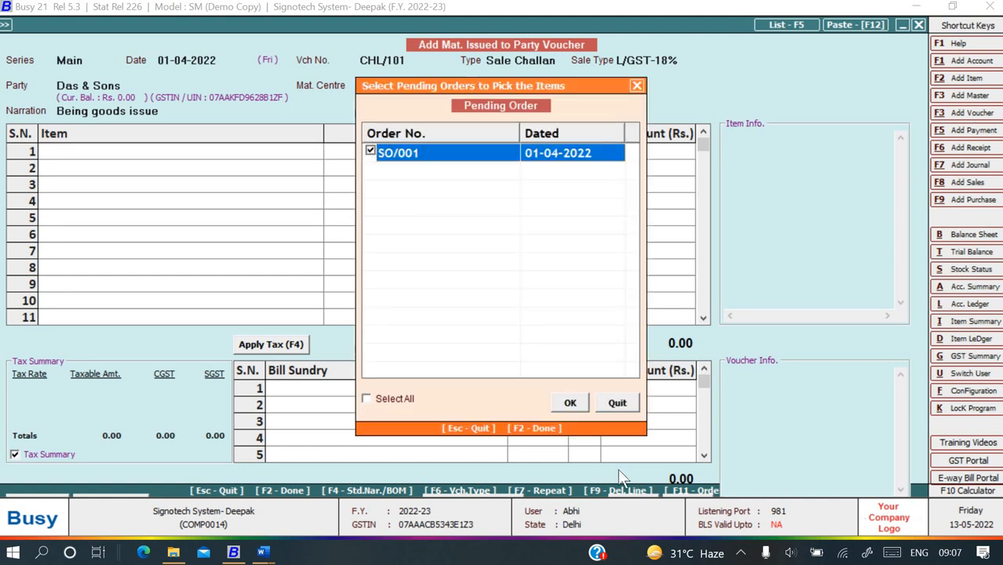
Pull the three items from order SO/001 into the challan, skip cost centre and transport, and save
click(570, 402)
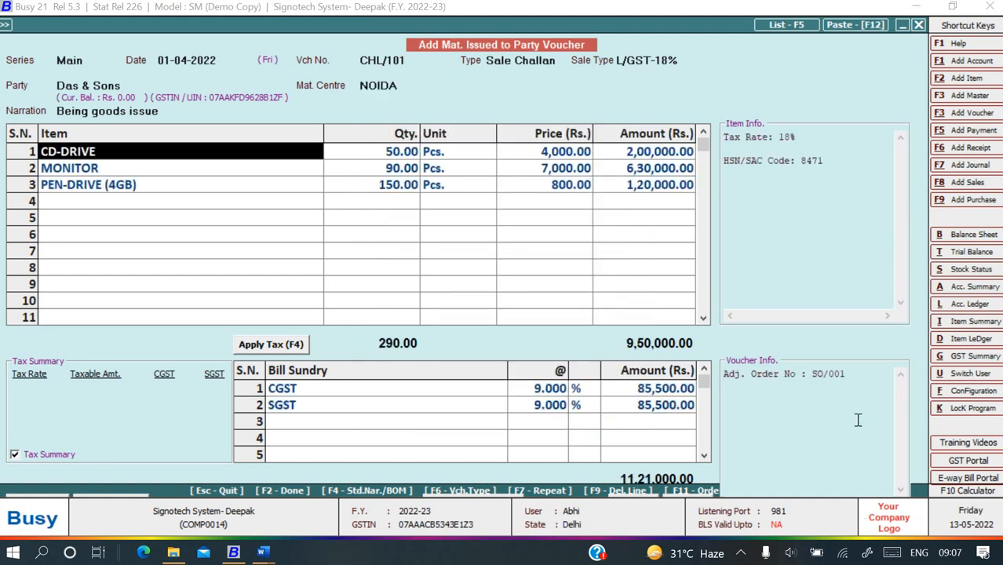
key(Tab)
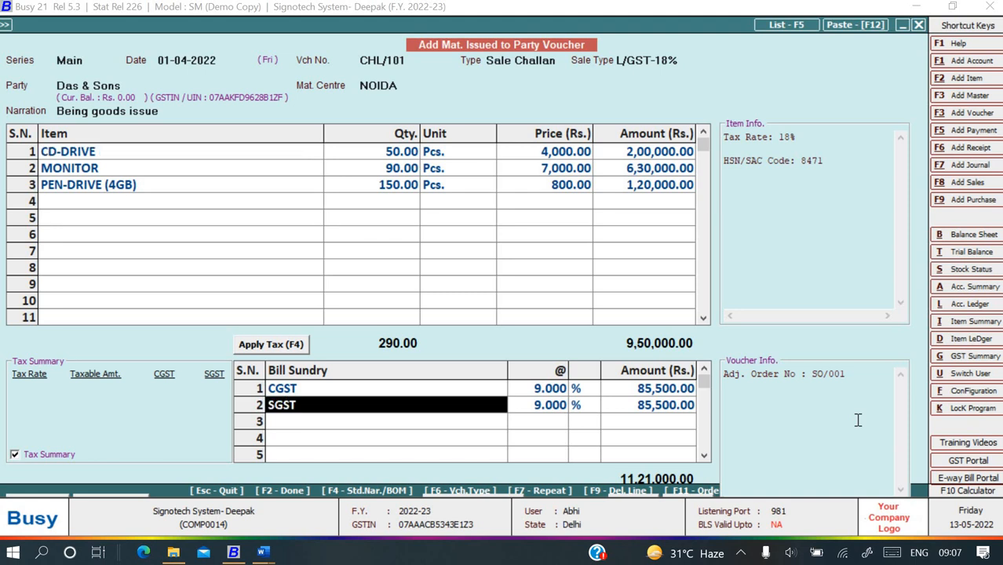
key(F2)
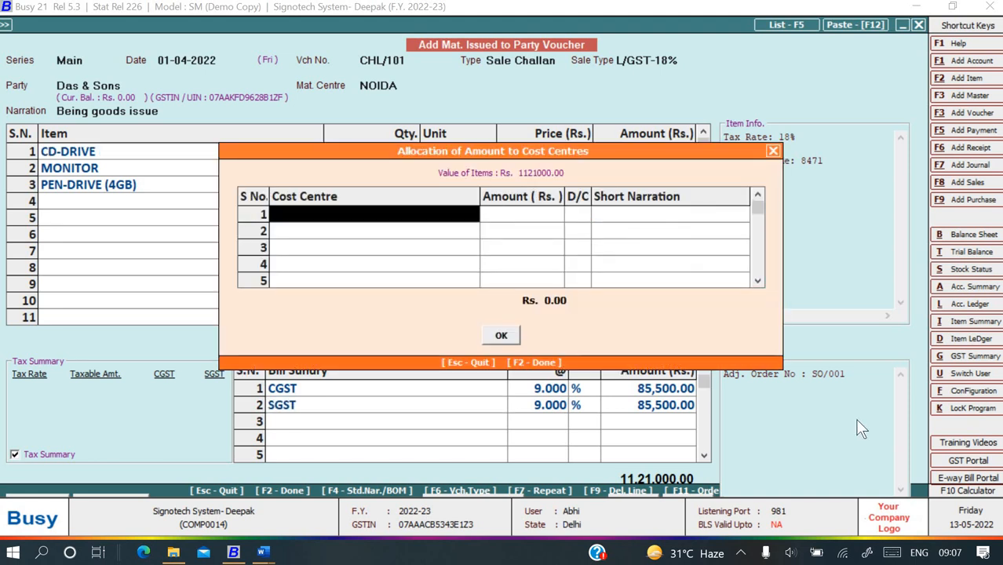
key(Escape)
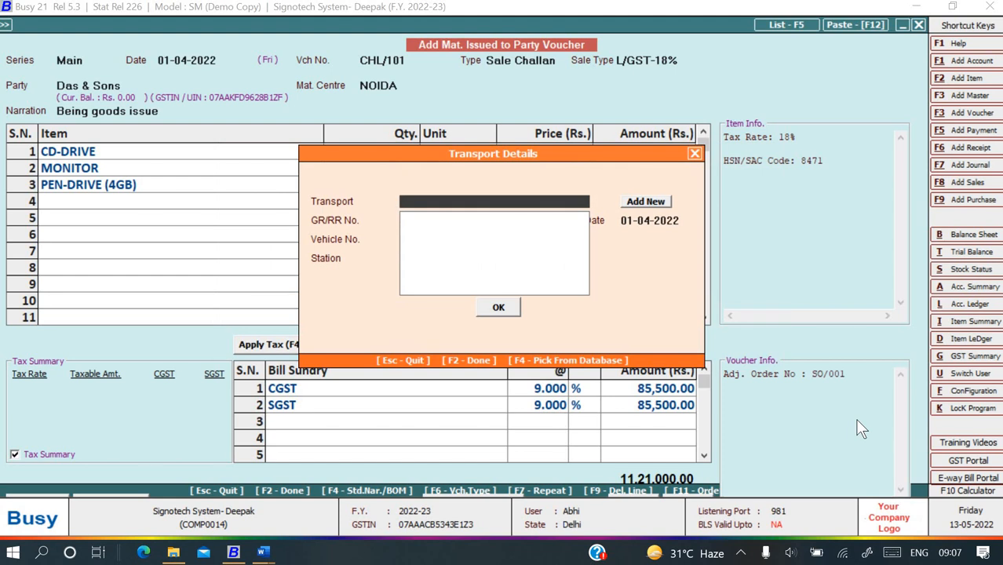
key(F2)
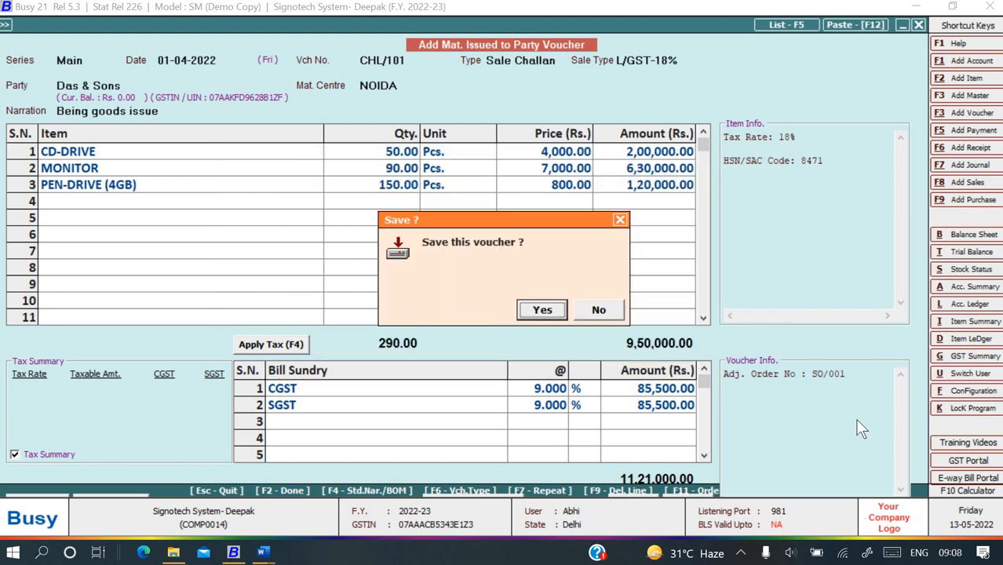
key(Return)
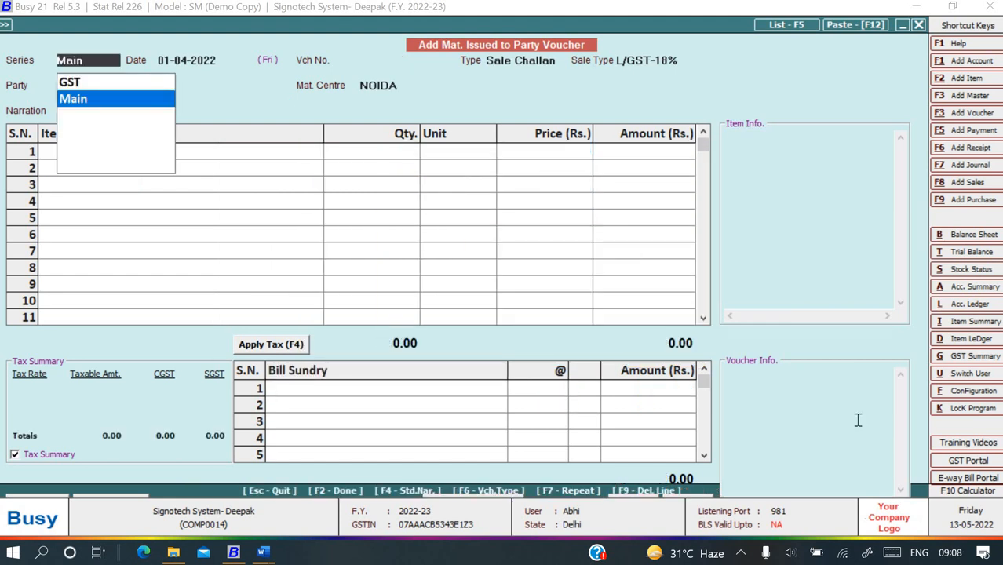
Close the blank voucher screen back to the main screen
key(alt+Tab)
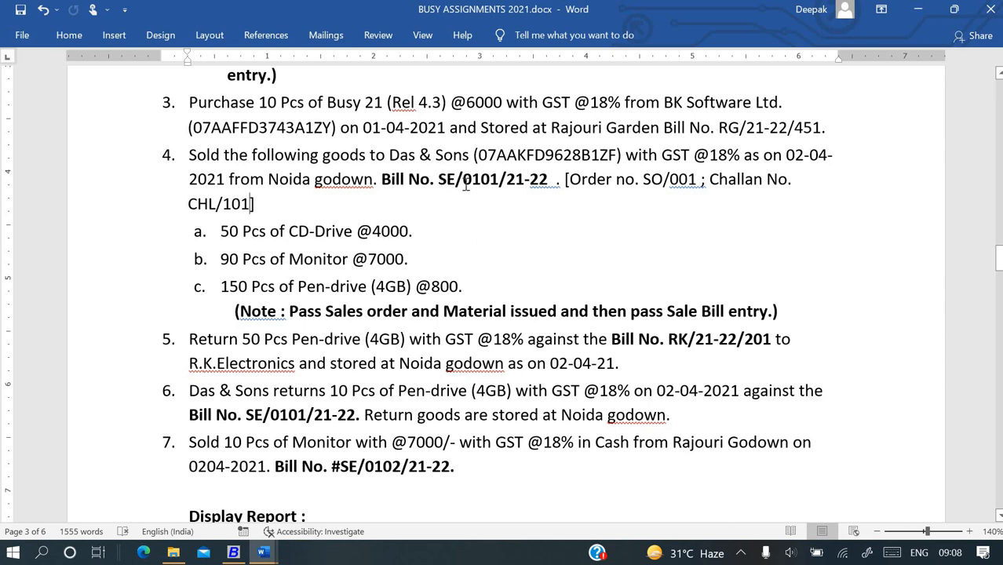
key(alt+Tab)
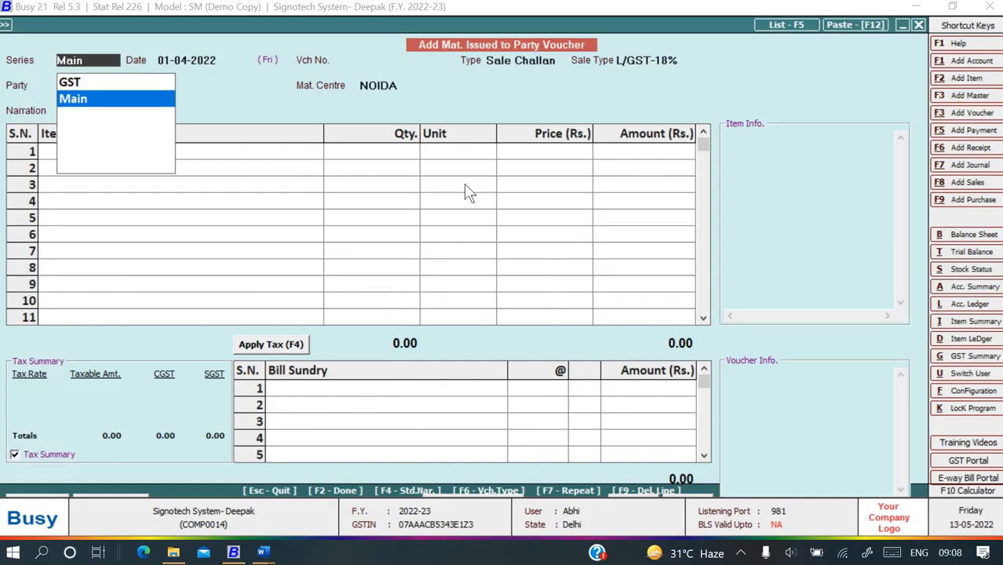
key(Escape)
key(Escape)
key(Escape)
key(Escape)
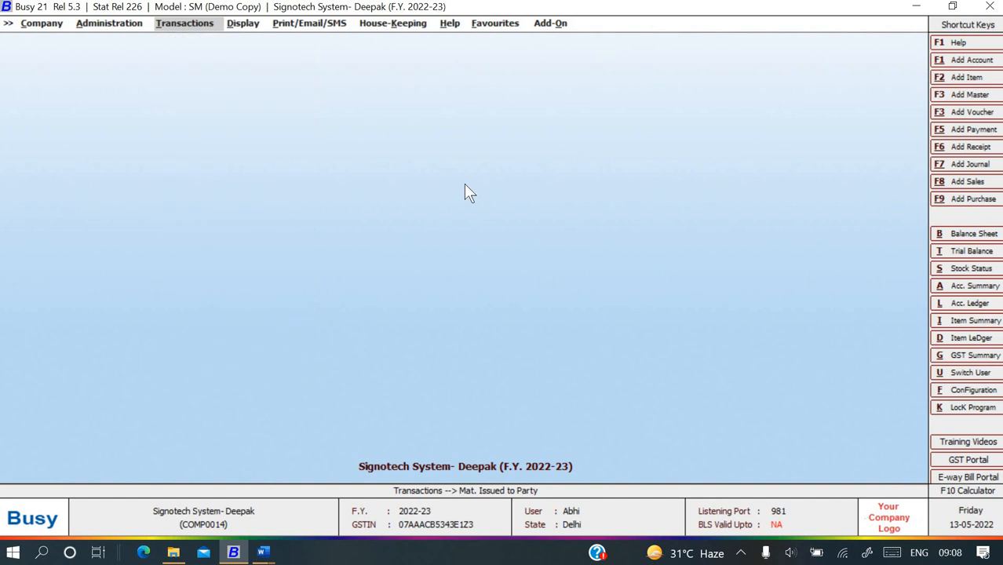
Open the numbering settings for the Main series under Sales in voucher series configuration
key(alt+a)
key(Return)
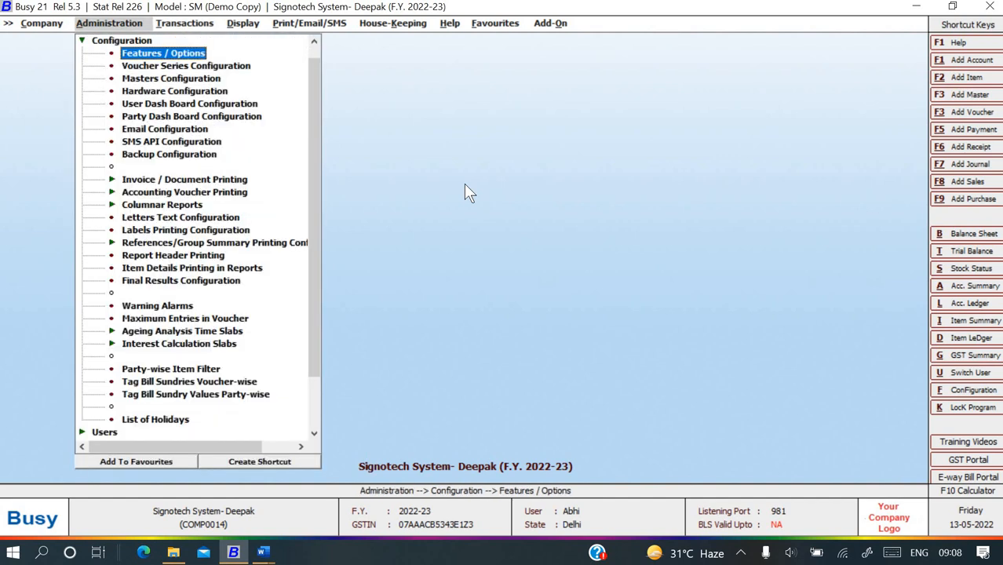
key(Down)
key(Return)
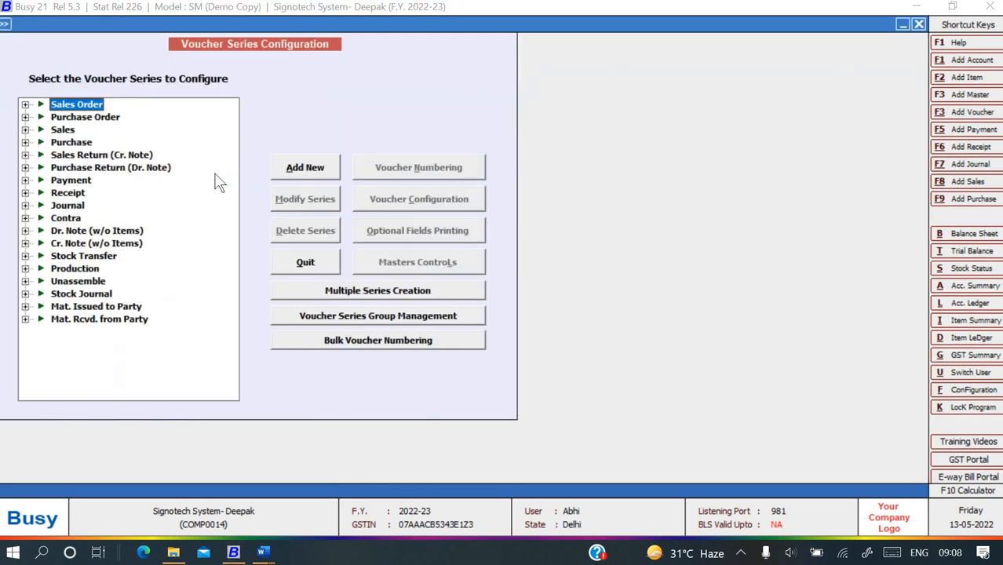
click(26, 130)
key(Down)
key(Down)
key(Down)
key(Down)
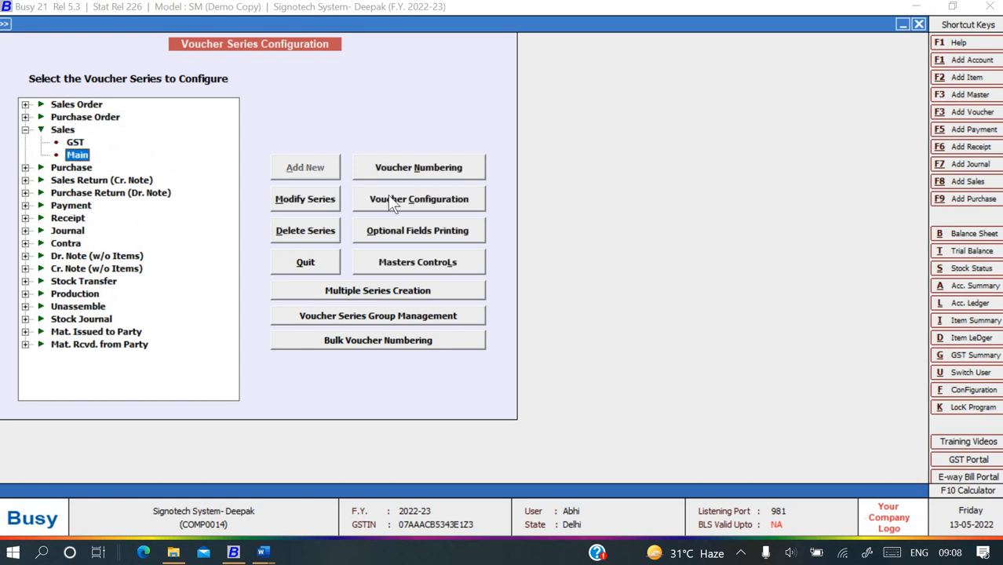
click(395, 166)
Keep automatic numbering with yearly renumbering, and set year embedding to Not Required
key(Return)
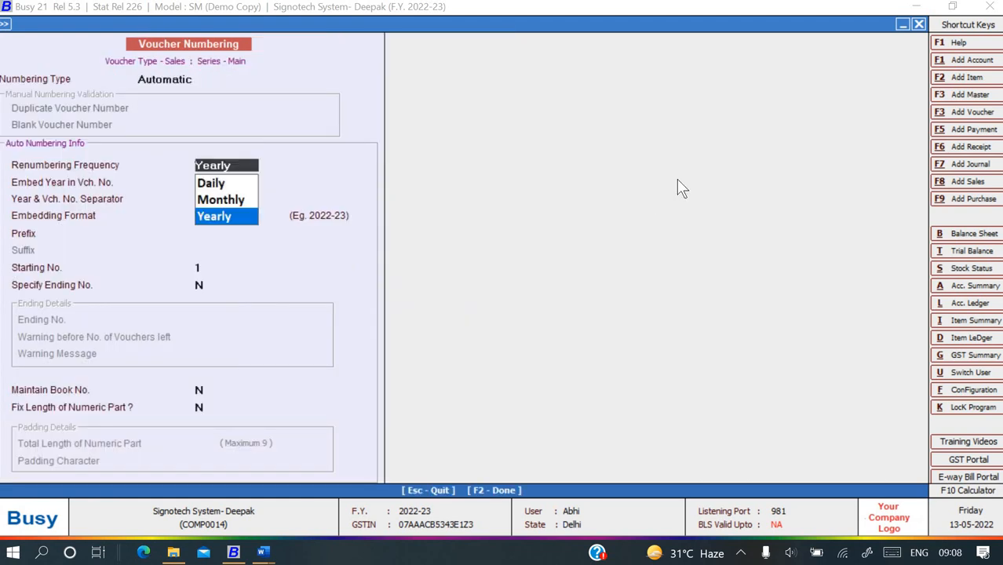
key(Return)
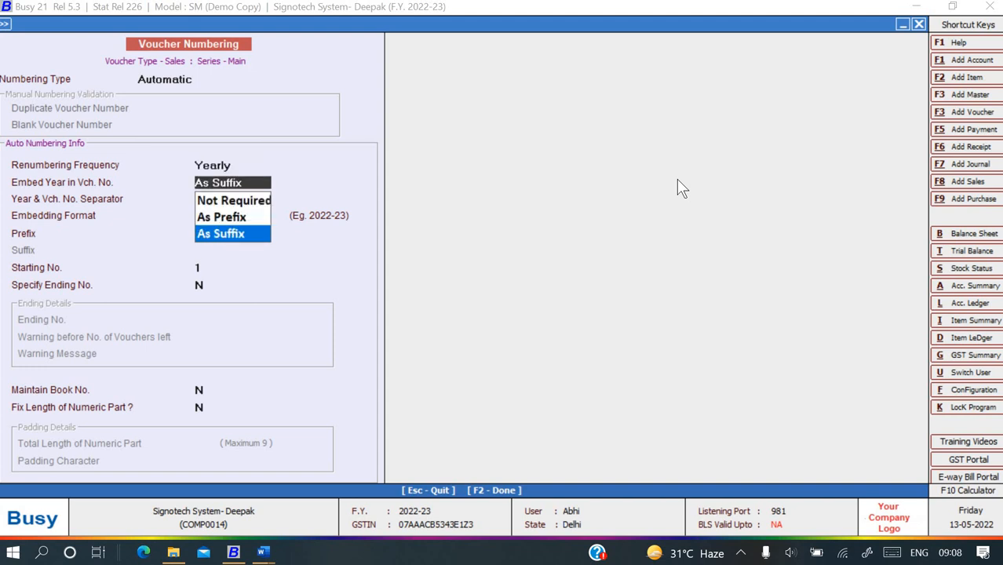
key(Return)
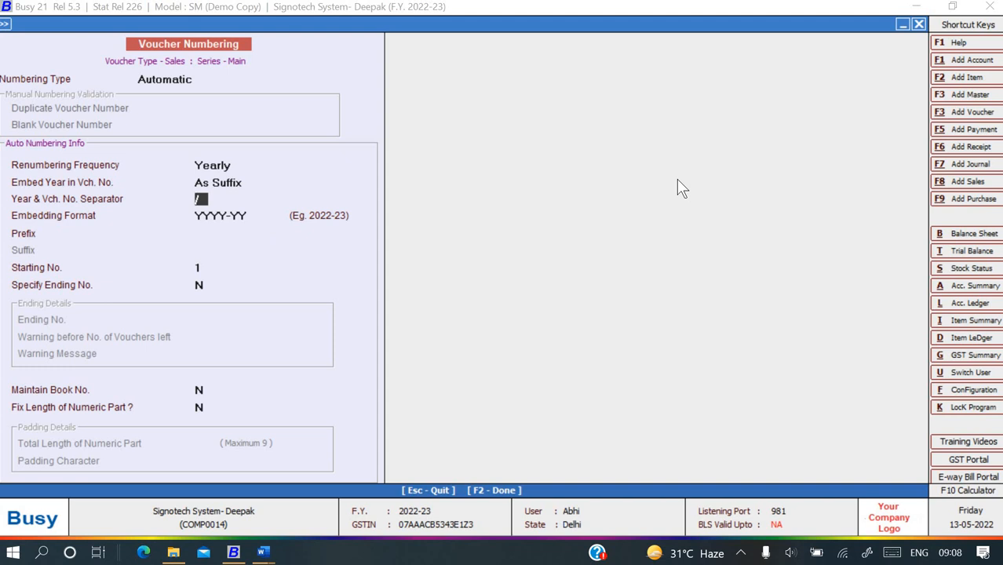
key(Up)
key(Up)
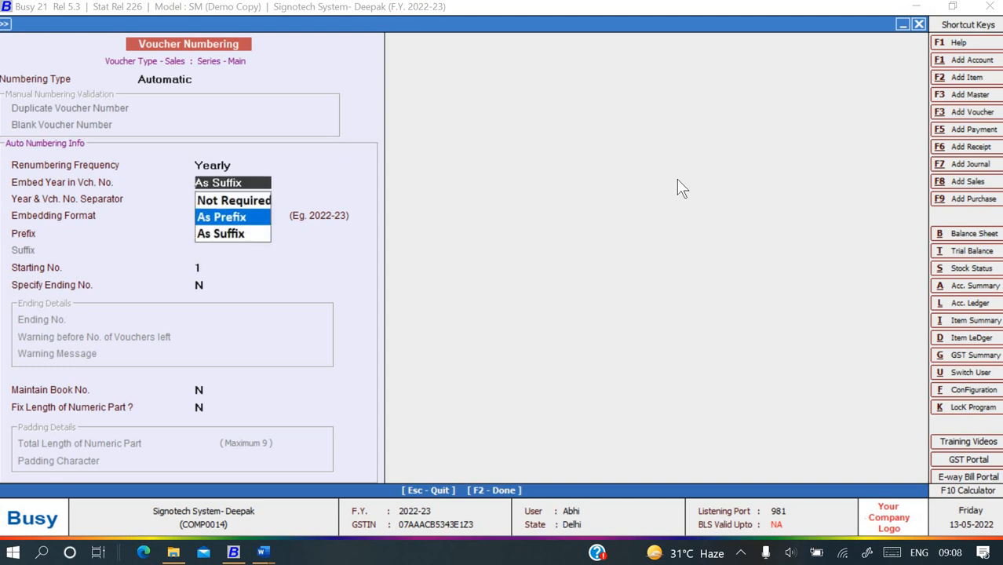
key(Up)
key(Return)
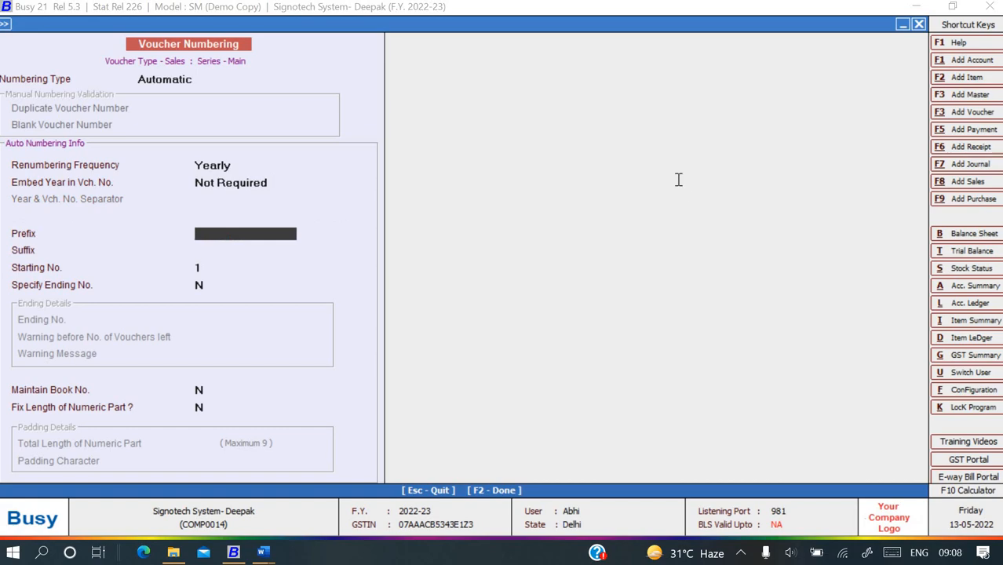
Set the voucher number prefix to SE/
key(alt+Tab)
key(alt+Tab)
text(SE/)
key(Return)
Set the voucher number suffix to /21-22, correcting the mistyped /22-23
key(alt+Tab)
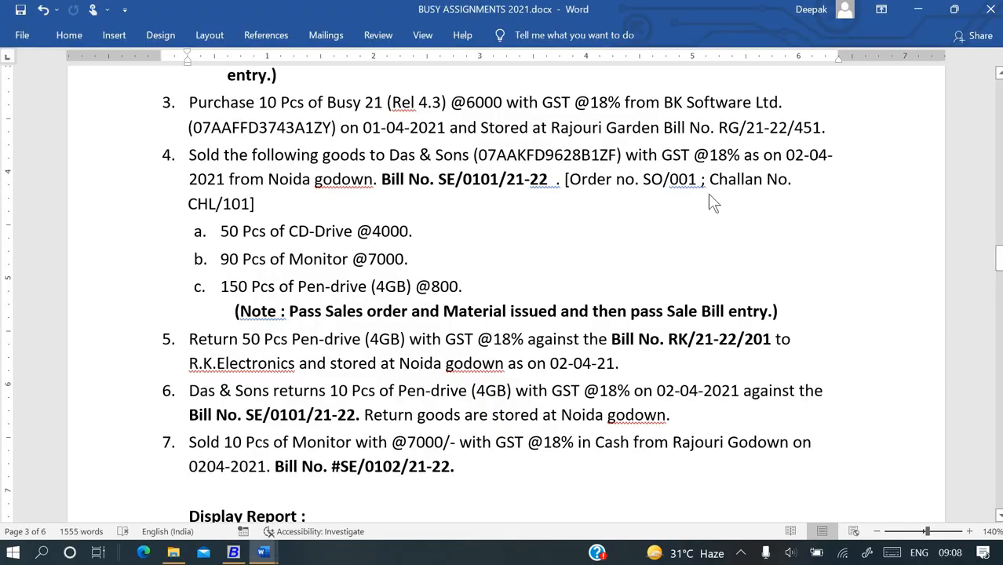
key(alt+Tab)
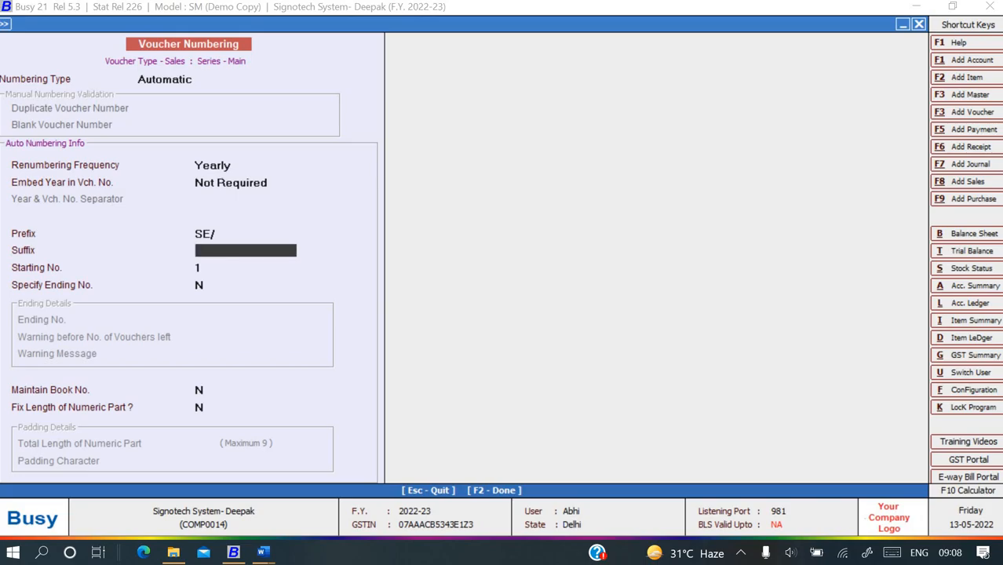
text(/22-23)
key(alt+Tab)
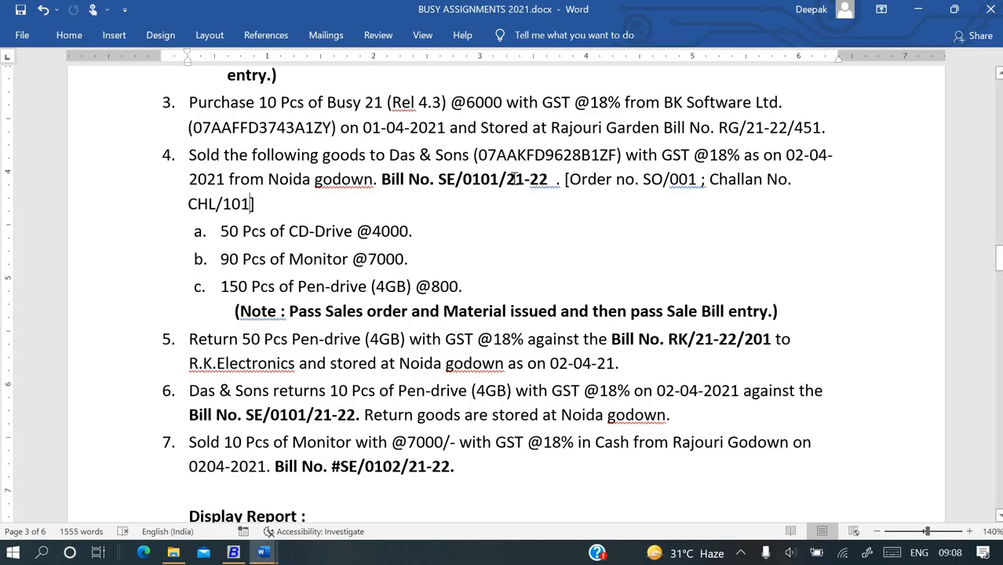
key(alt+Tab)
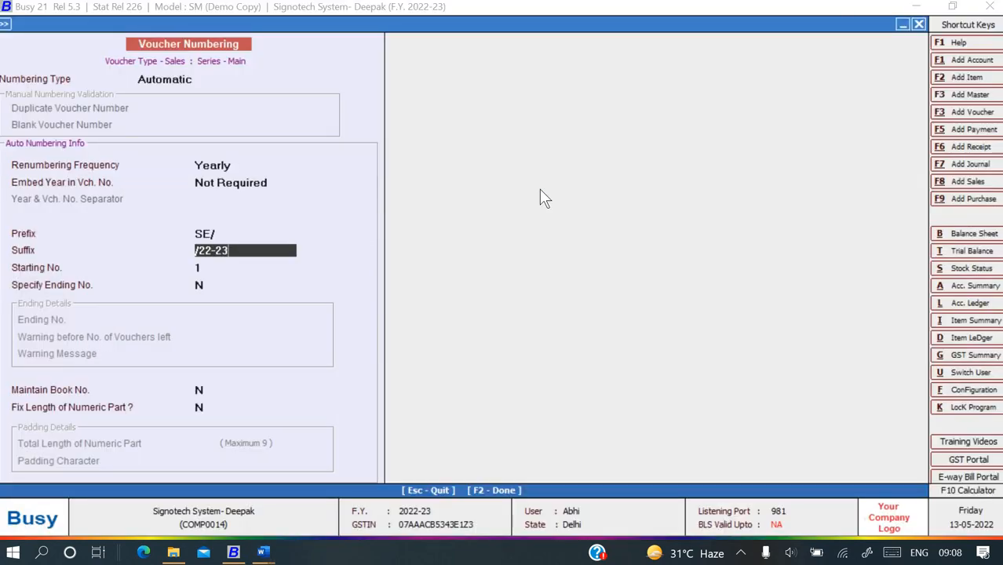
key(alt+Tab)
key(alt+Tab)
key(BackSpace)
key(BackSpace)
key(BackSpace)
key(BackSpace)
text(1-22)
key(Return)
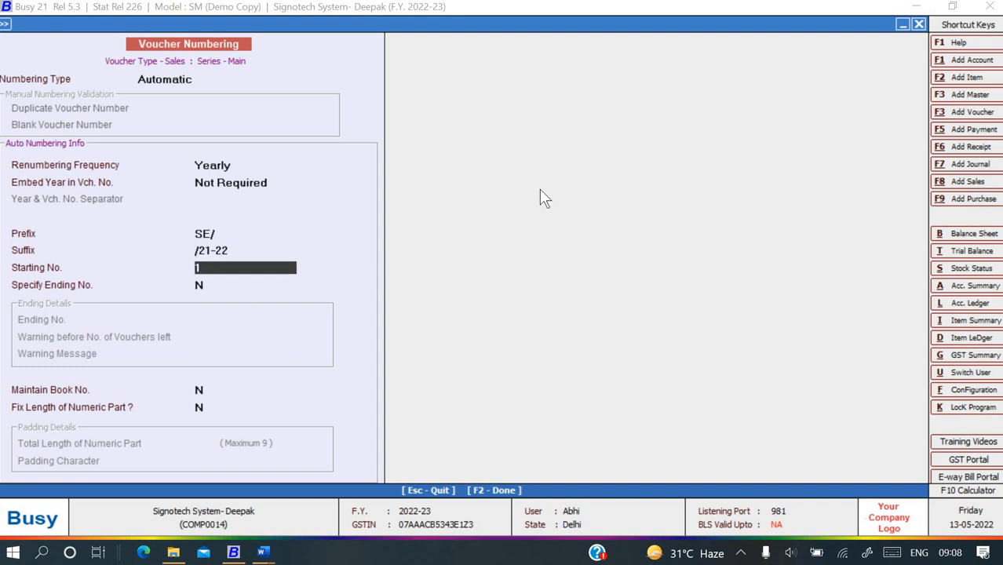
Start numbering at 101 with a fixed 4-digit length and save the Main series settings
key(alt+Tab)
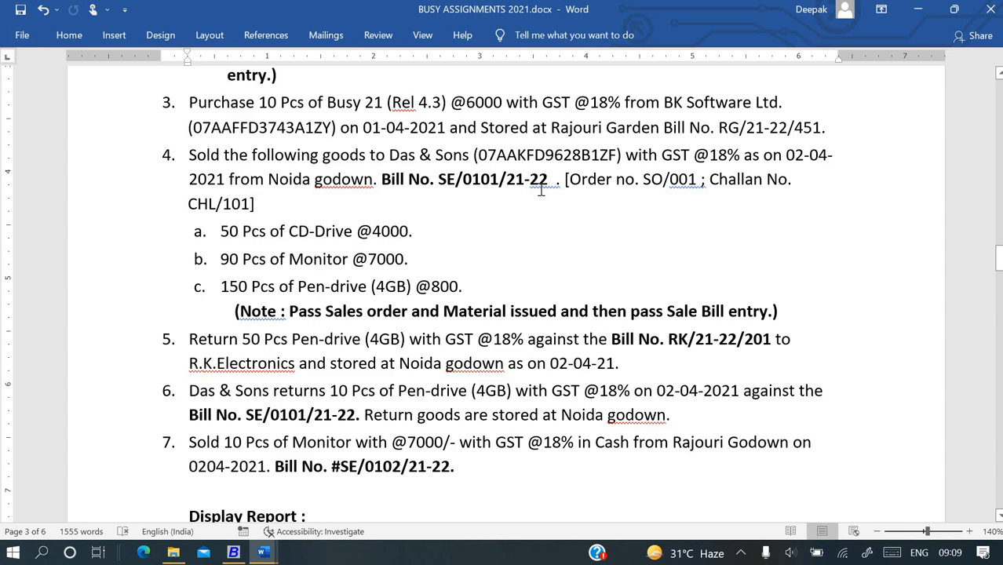
key(alt+Tab)
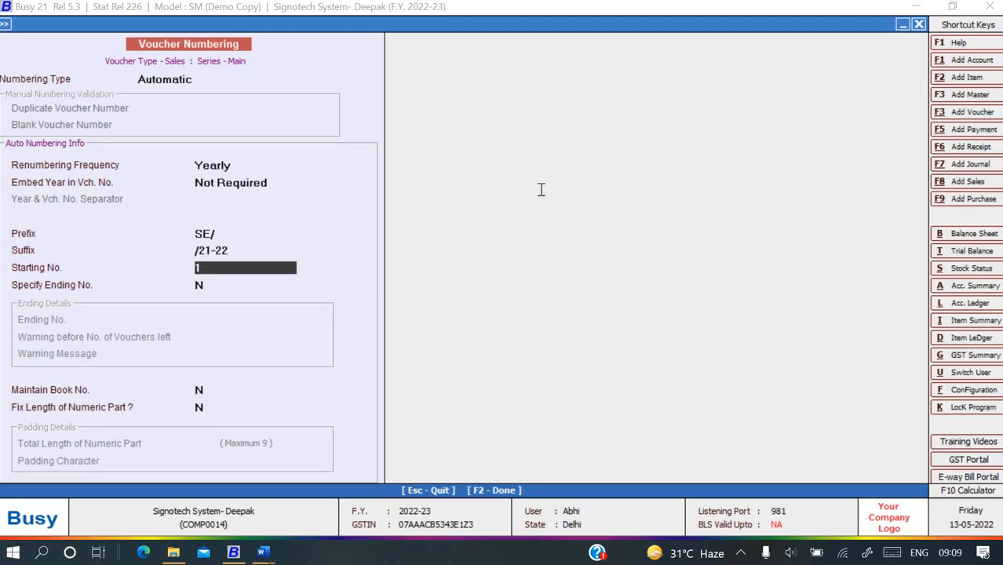
key(alt+Tab)
key(alt+Tab)
text(01)
key(Return)
key(Return)
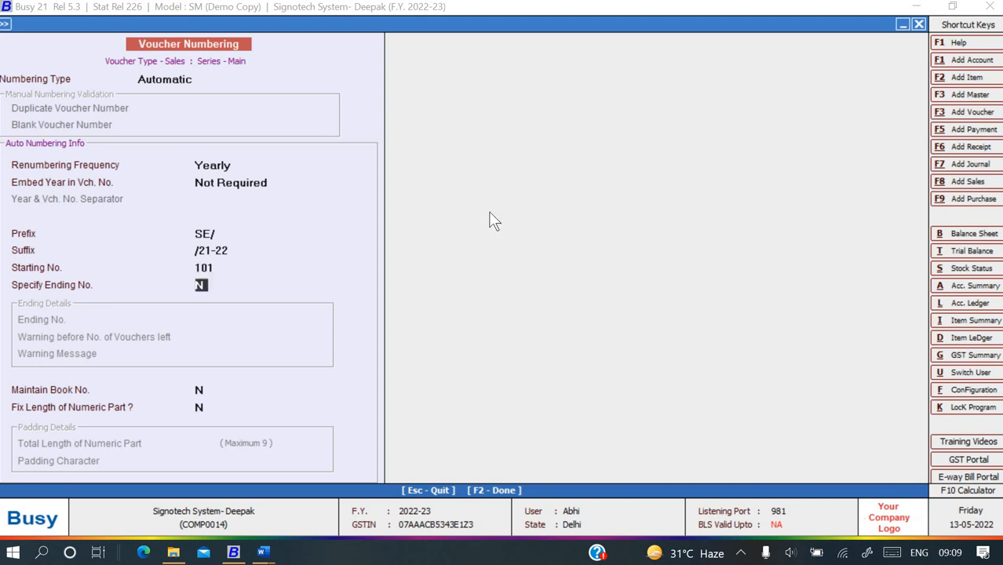
key(Return)
key(y)
key(Return)
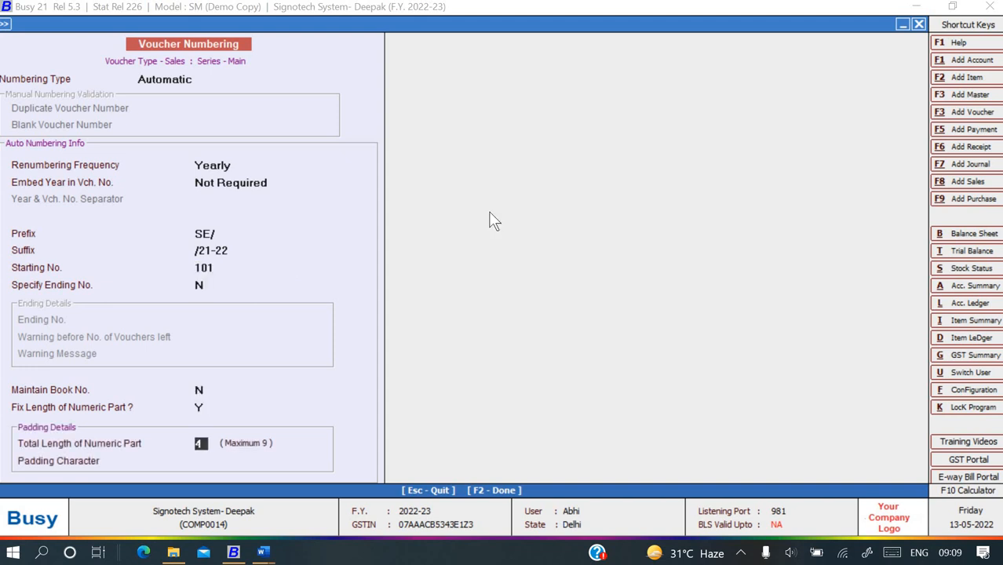
key(alt+Tab)
key(alt+Tab)
key(Return)
key(Return)
key(Return)
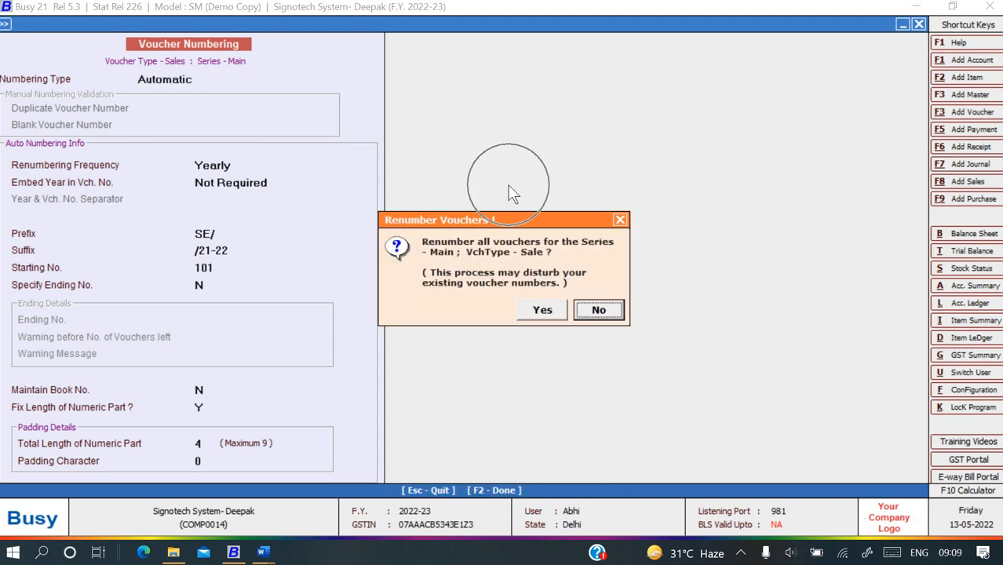
key(Return)
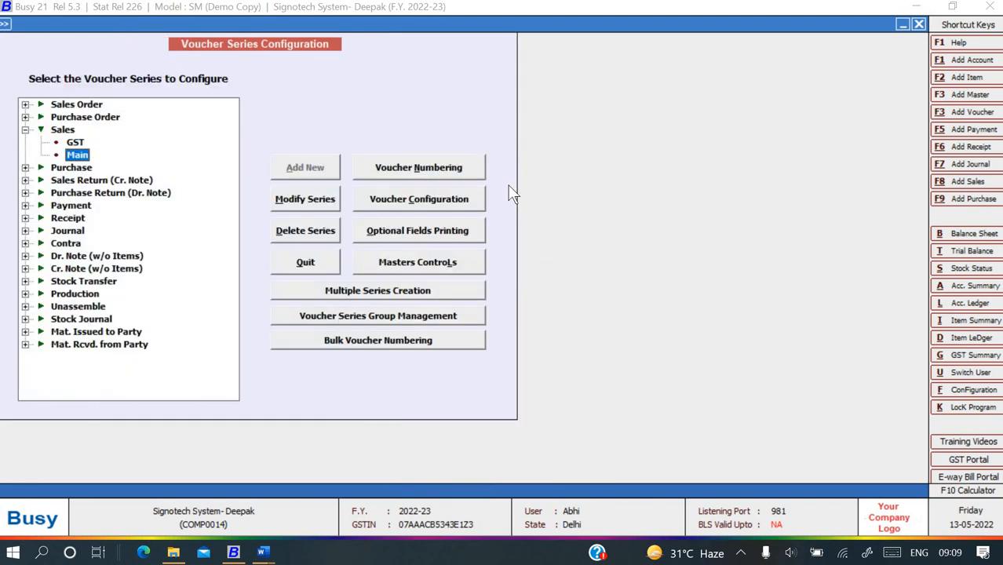
Confirm yearly renumbering, save, and renumber all existing Main series sales vouchers
click(398, 168)
key(Return)
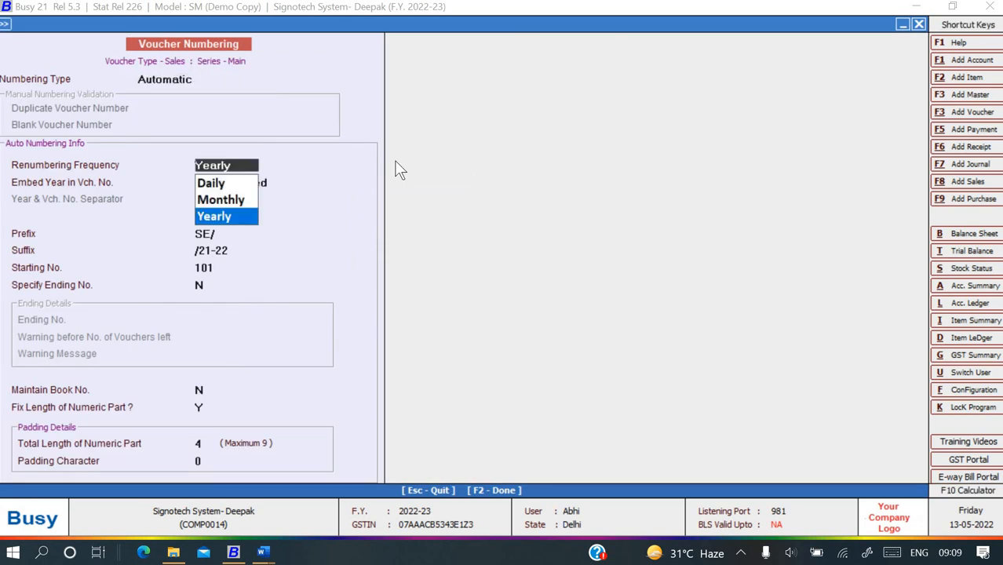
key(Return)
key(Return)
key(Return)
key(Return)
key(Return)
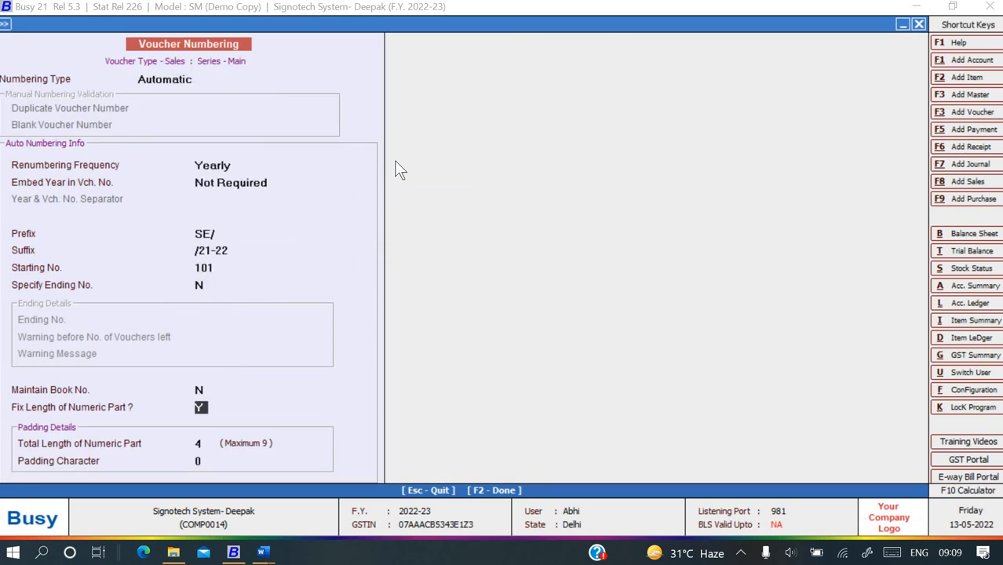
key(F2)
key(Return)
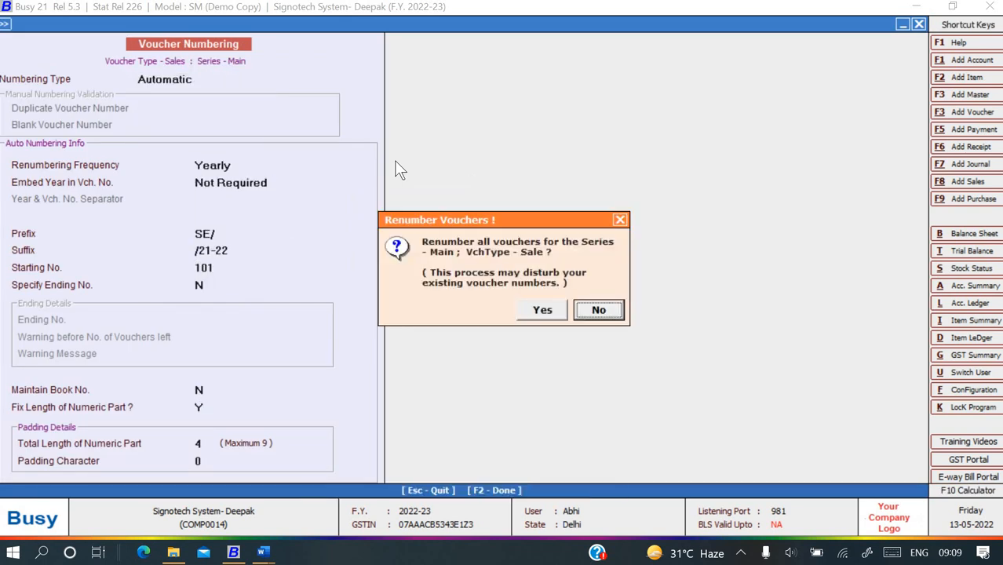
click(549, 314)
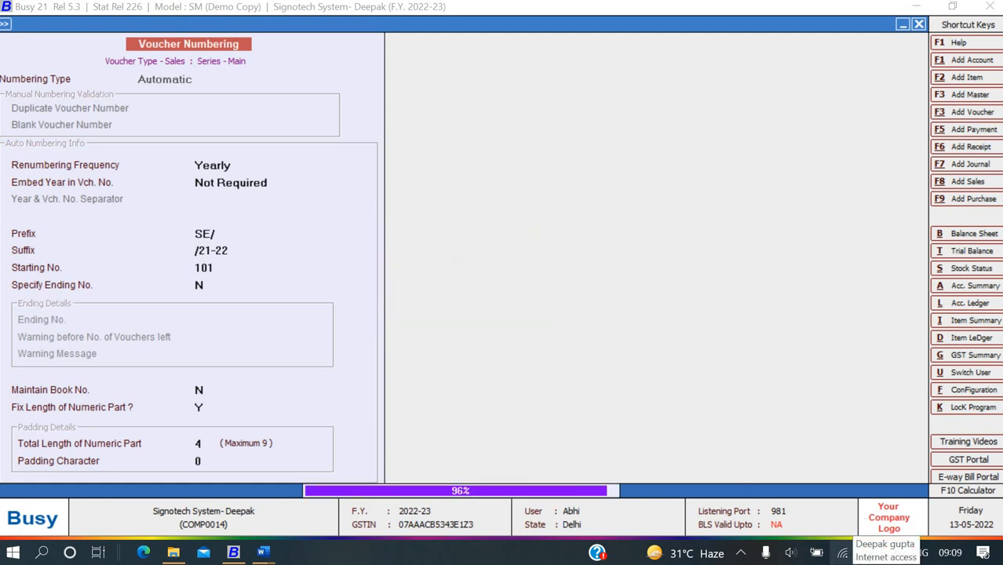
key(Escape)
key(Escape)
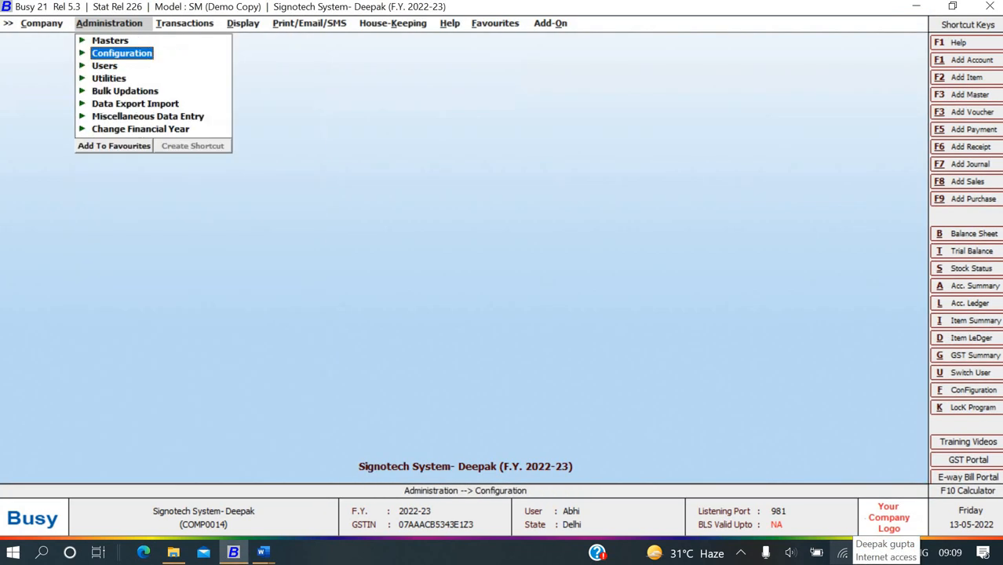
Start a new Main series sales voucher dated 01-04-2022
key(Right)
key(Up)
key(Up)
key(Up)
key(Up)
key(Up)
key(Up)
key(Up)
key(Up)
key(Up)
key(Up)
key(Up)
key(Up)
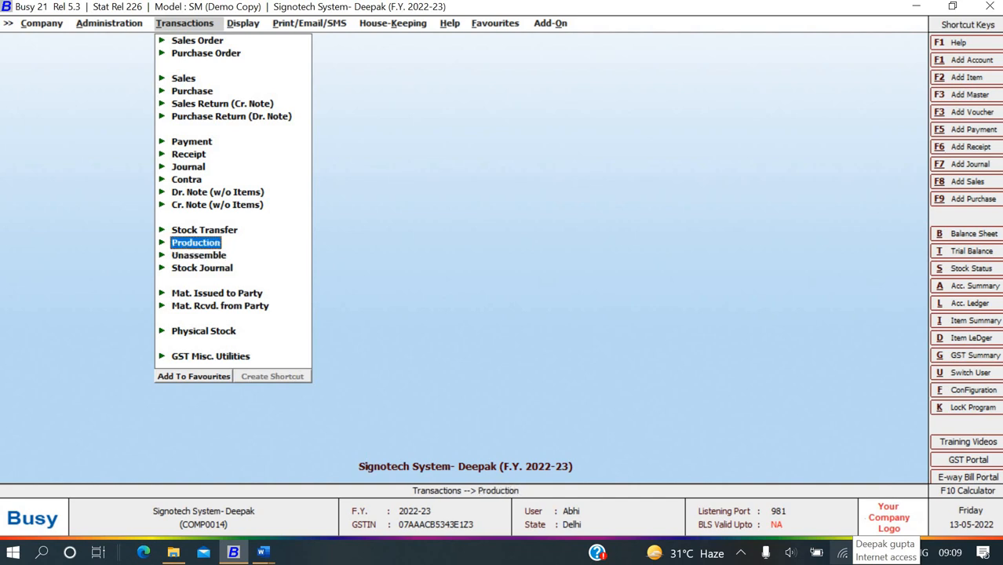
key(Up)
key(Up)
key(Return)
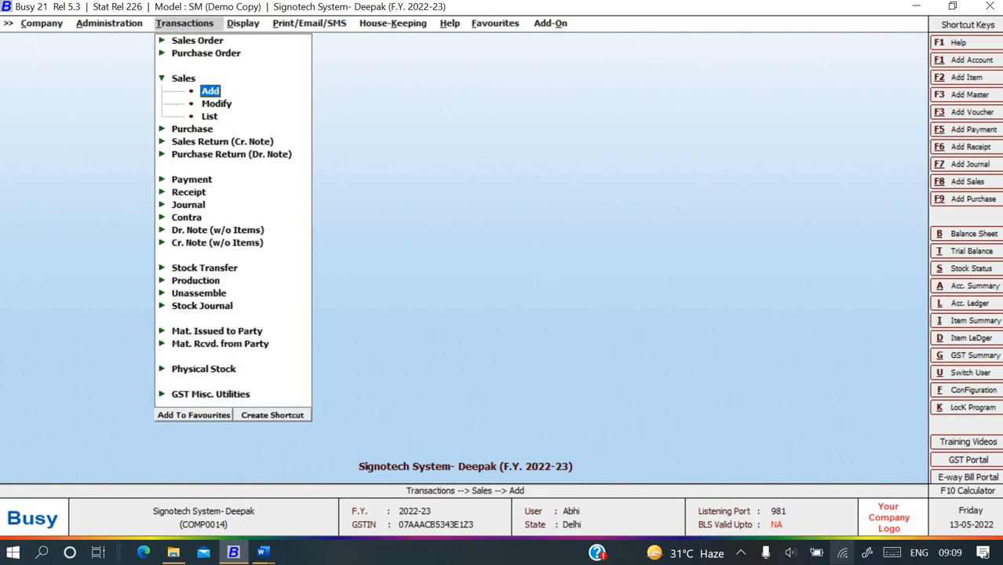
key(Return)
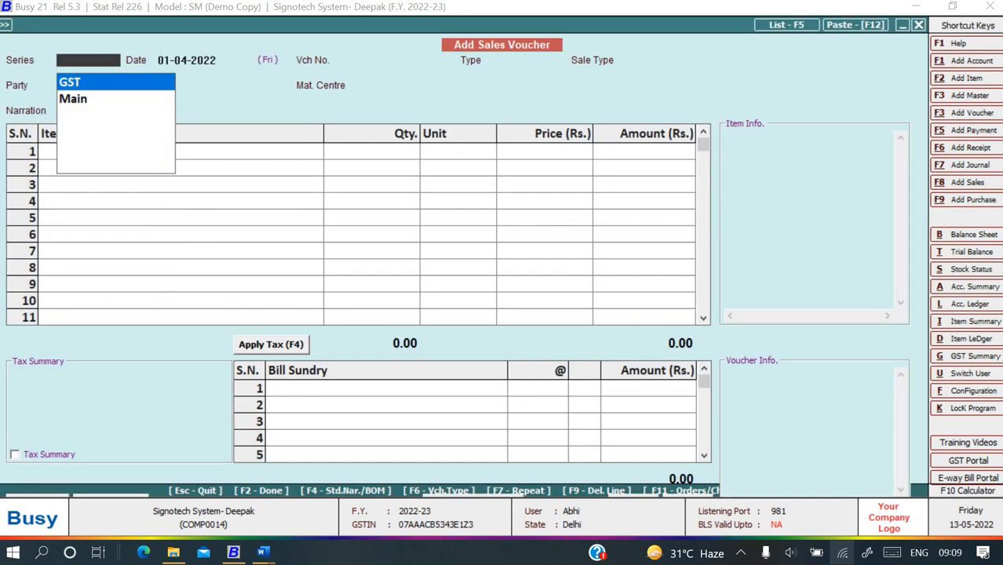
key(Down)
key(Return)
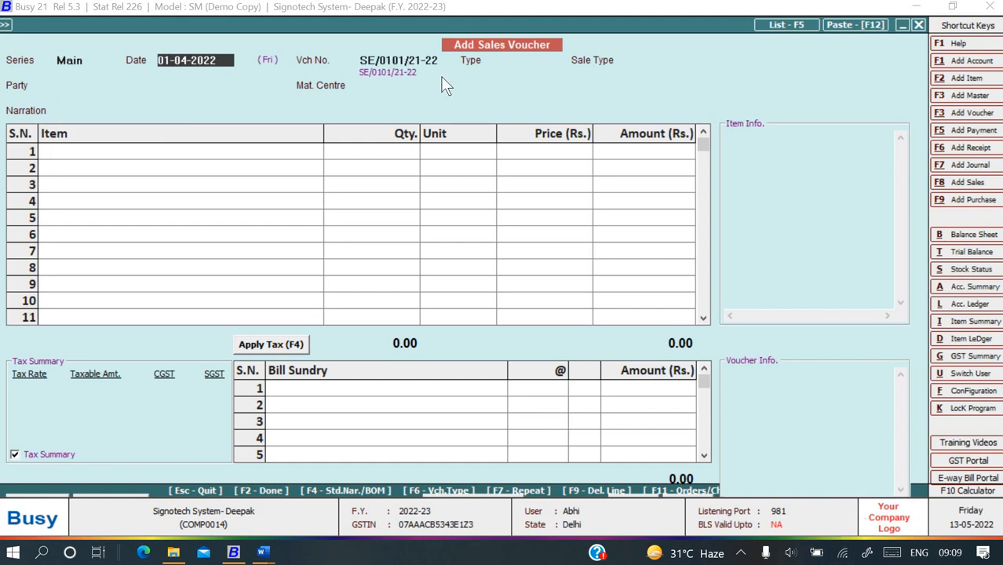
key(Return)
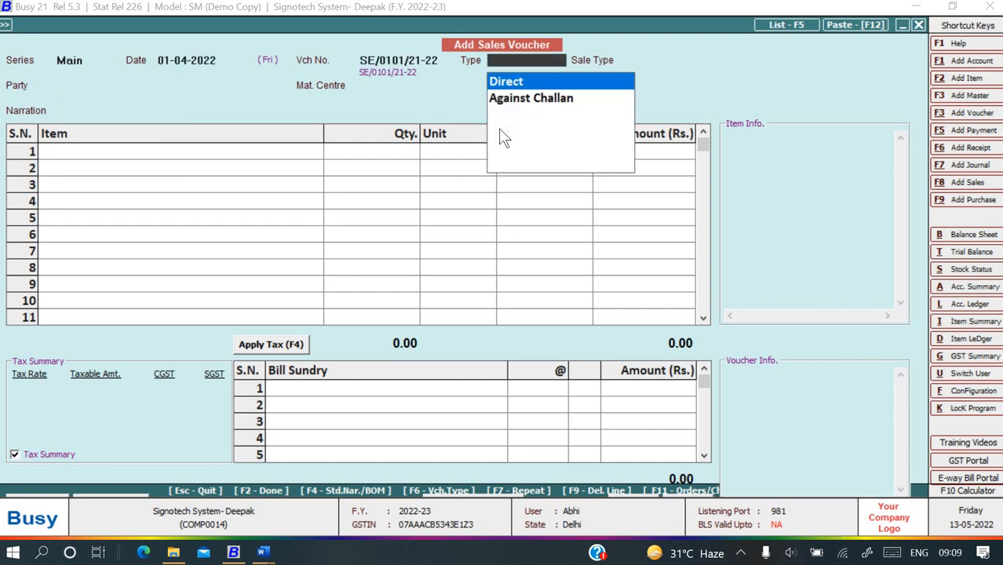
Set type Against Challan, sale type L/GST-18%, and party Das & Sons
key(Down)
key(Return)
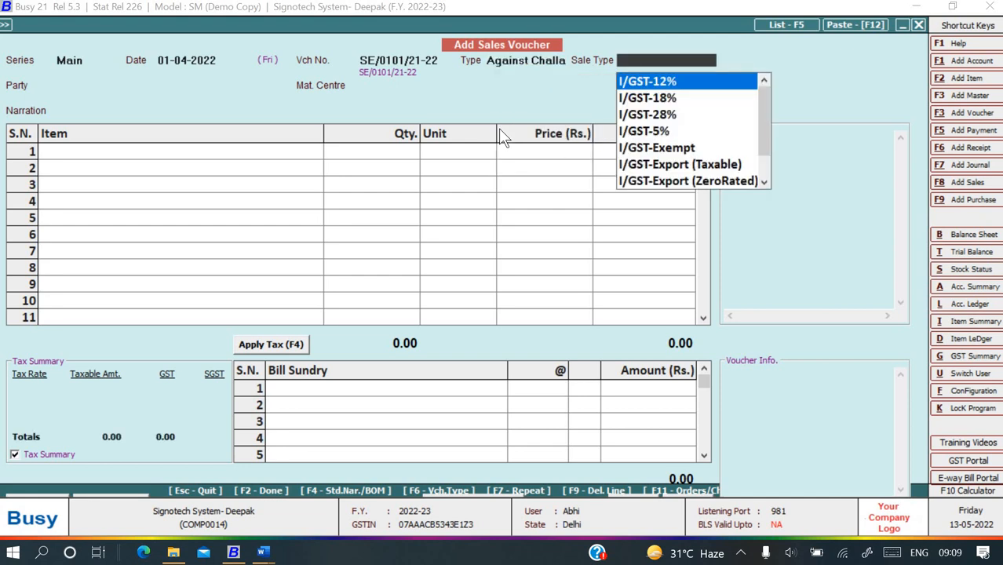
key(Down)
key(Return)
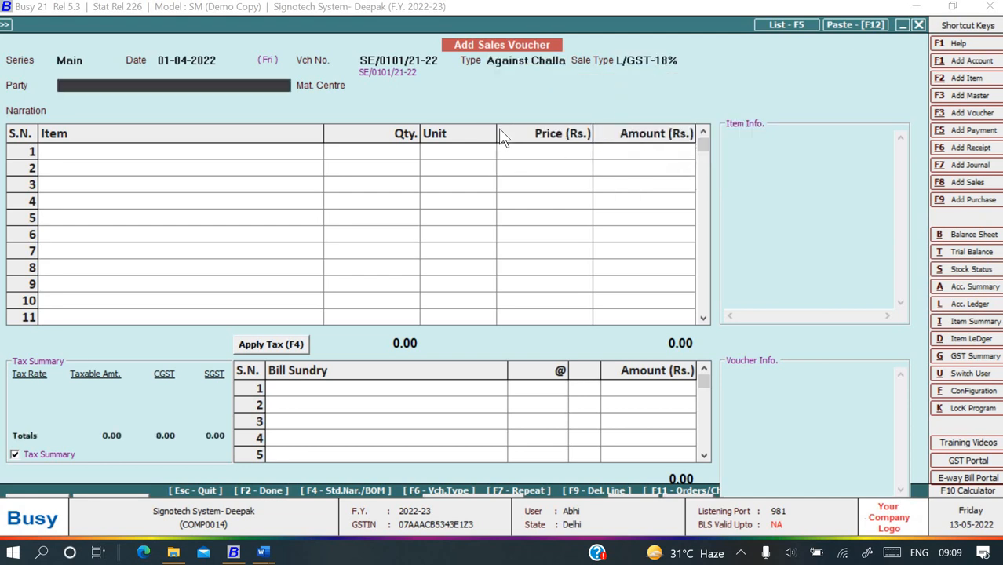
text(d)
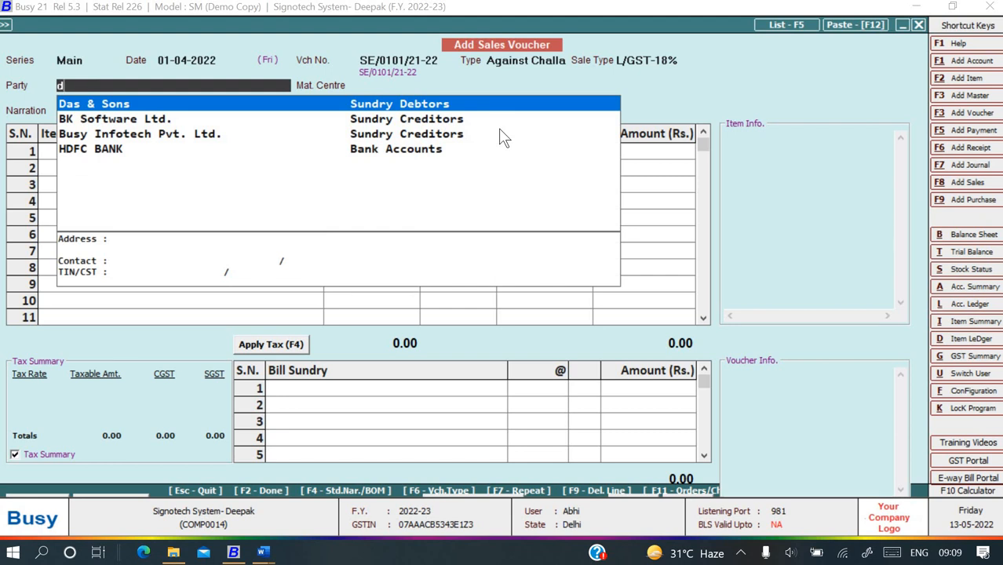
key(Return)
Set material centre NOIDA, narration 'Being goods sold', and list pending challans
text(no)
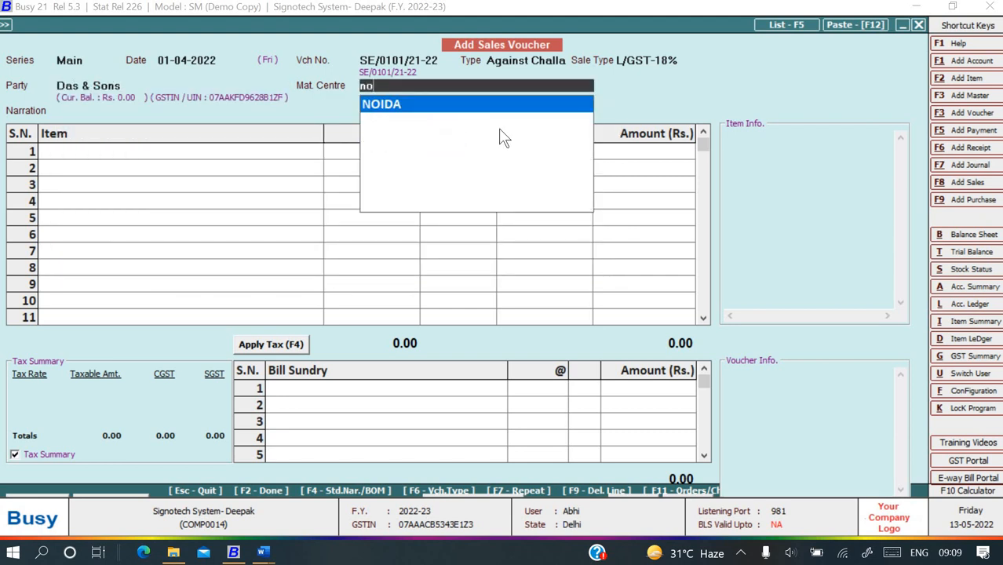
key(Return)
text(B)
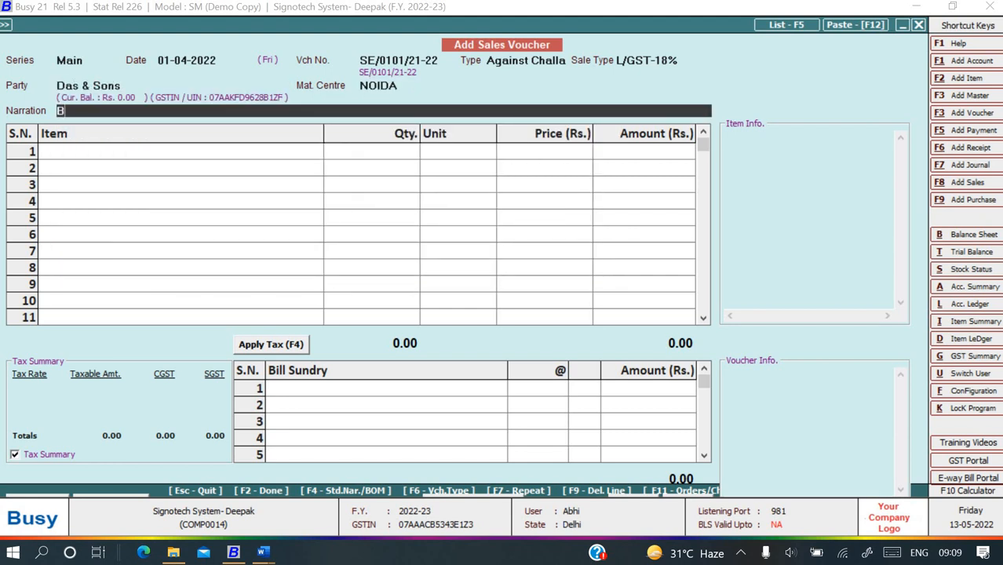
text(eing goods sold)
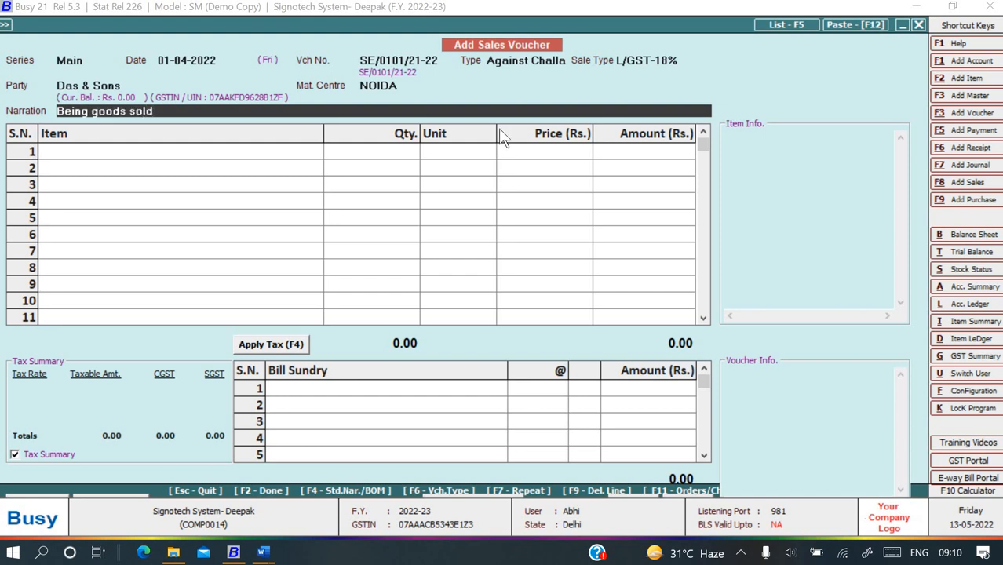
key(Return)
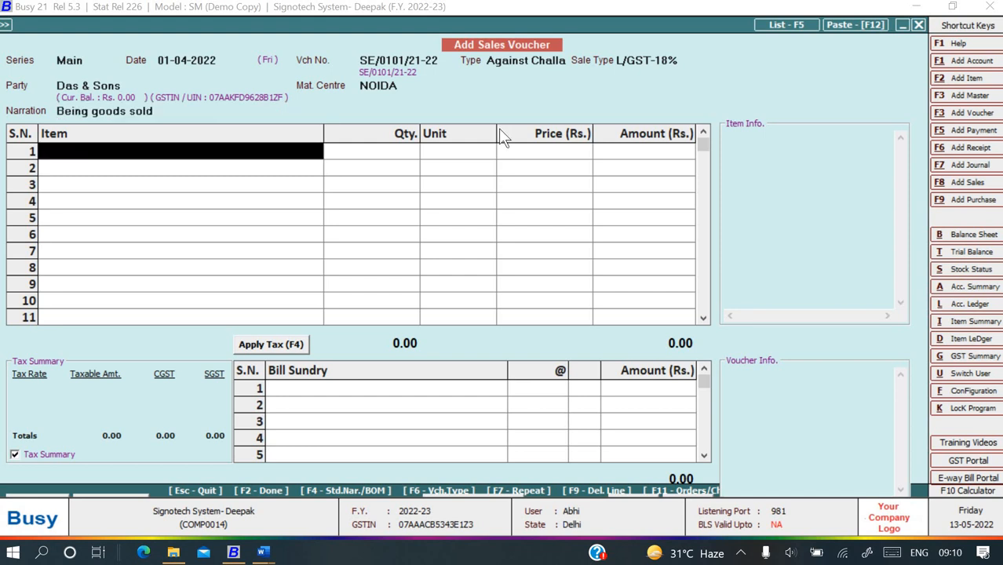
key(F11)
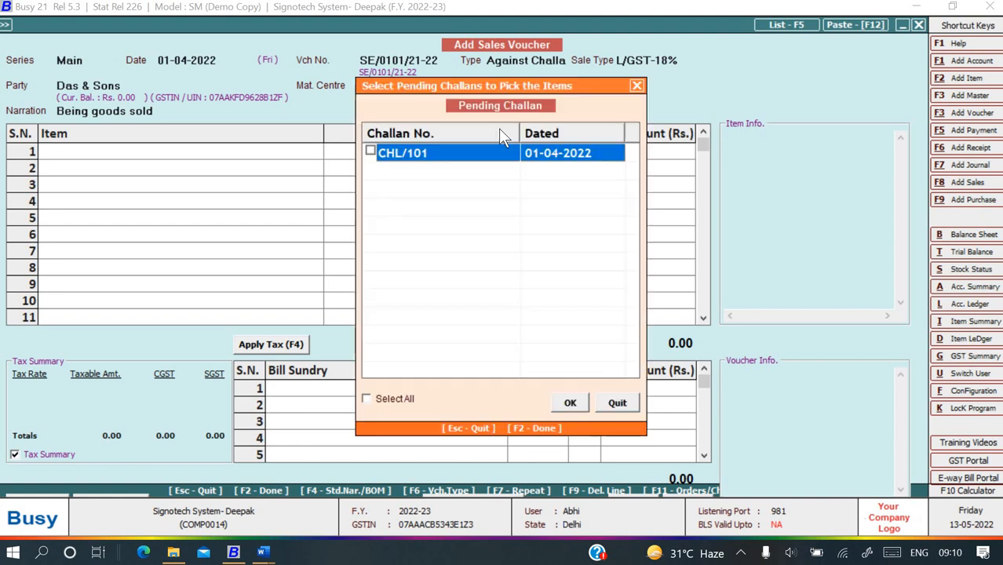
Pull challan CHL/101's items into the sales voucher
click(371, 152)
click(571, 402)
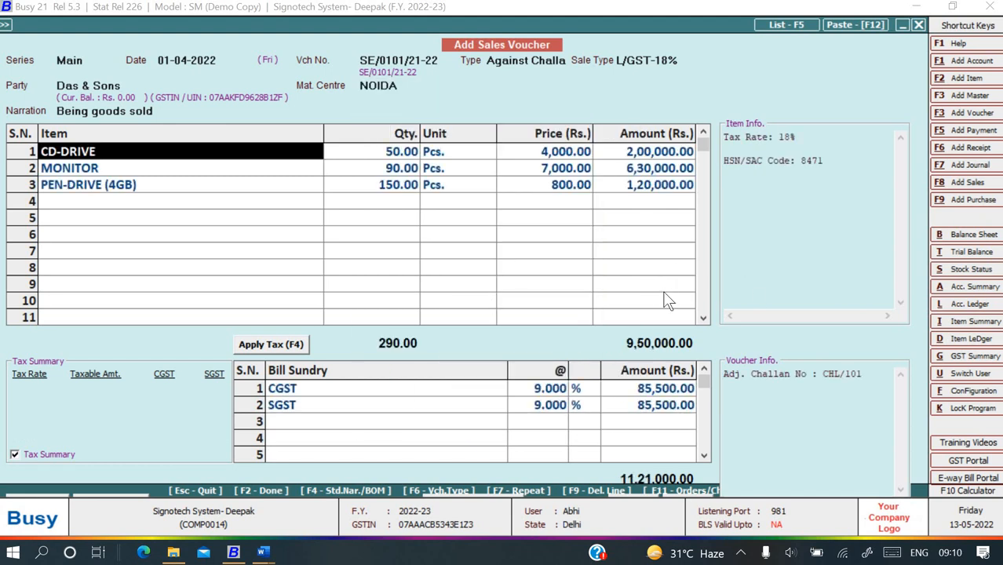
key(alt+Tab)
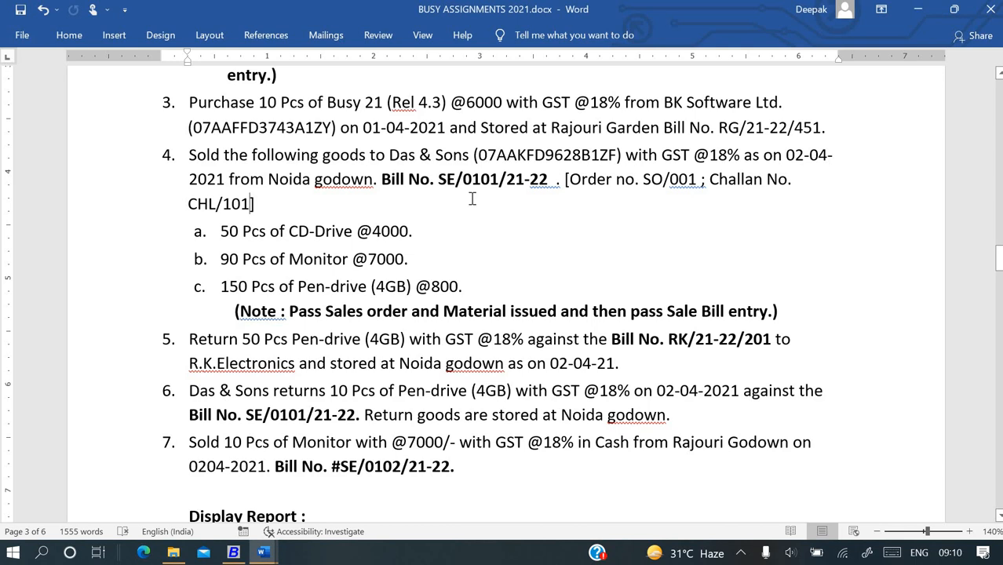
key(alt+Tab)
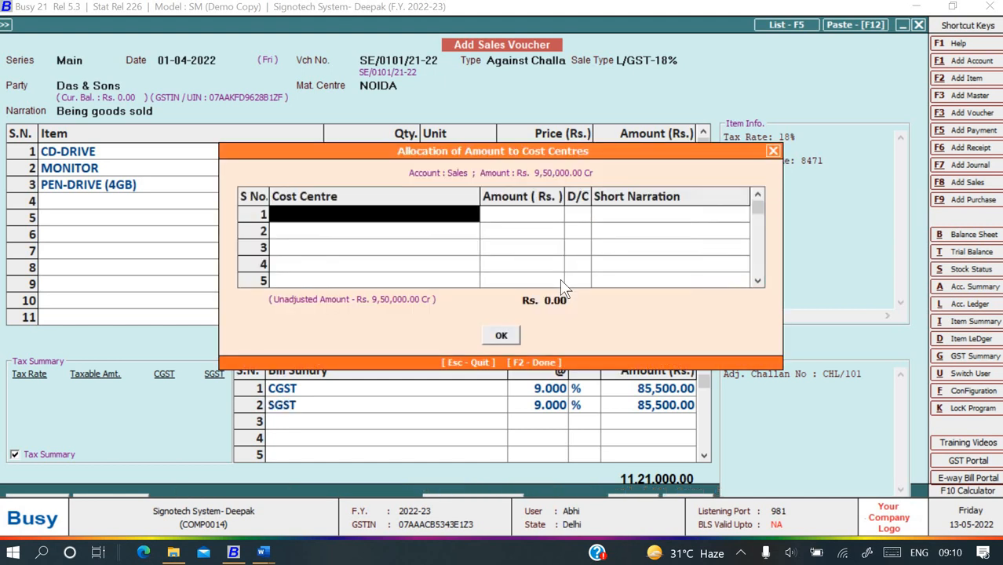
Accept cost centre and new bill reference SE/0101/21-22, and save the voucher
key(F2)
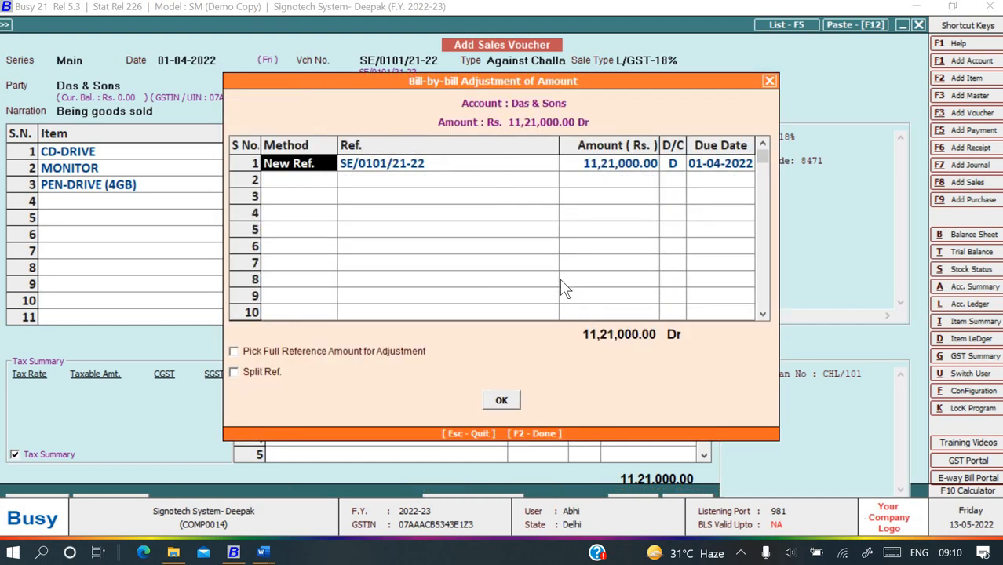
key(Return)
key(Return)
key(Return)
key(Return)
key(Return)
key(Return)
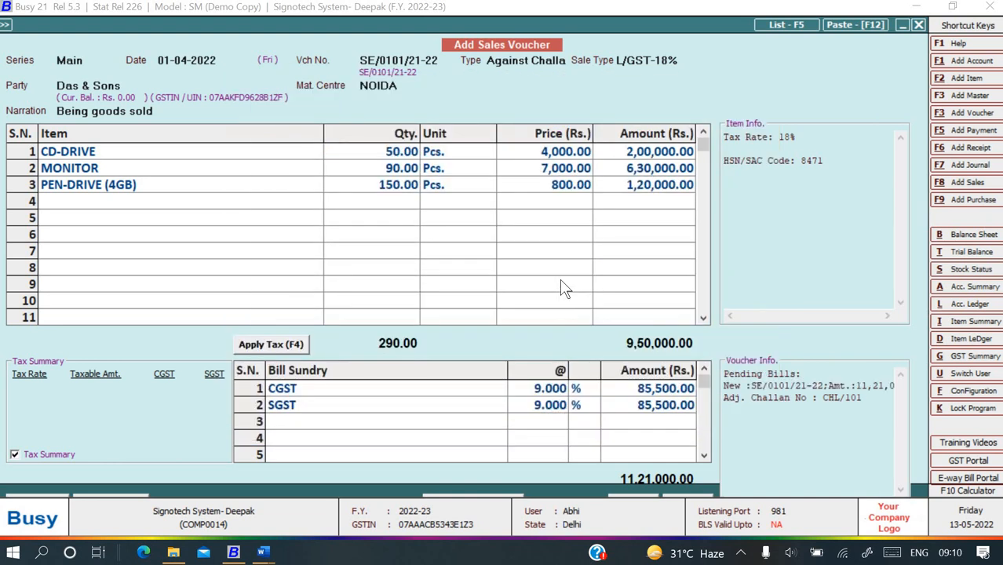
key(Return)
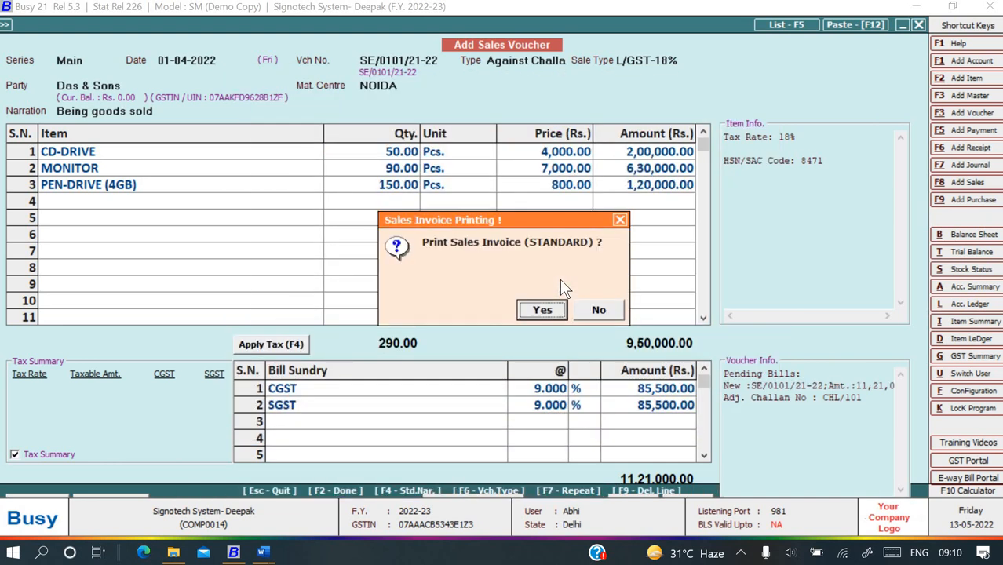
Print the invoice in STANDARD format via Preview, agreeing to configure the format
key(Return)
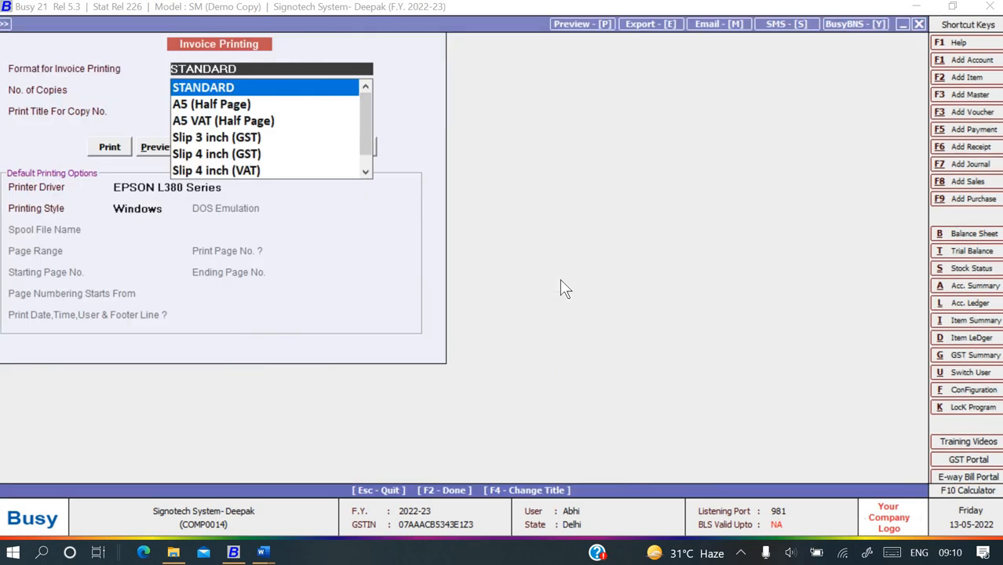
key(Return)
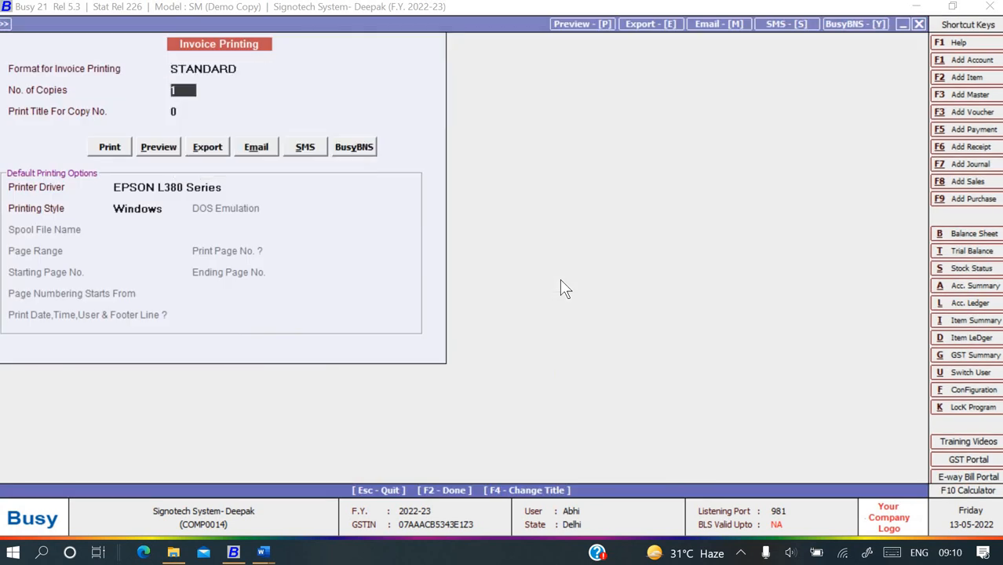
click(167, 153)
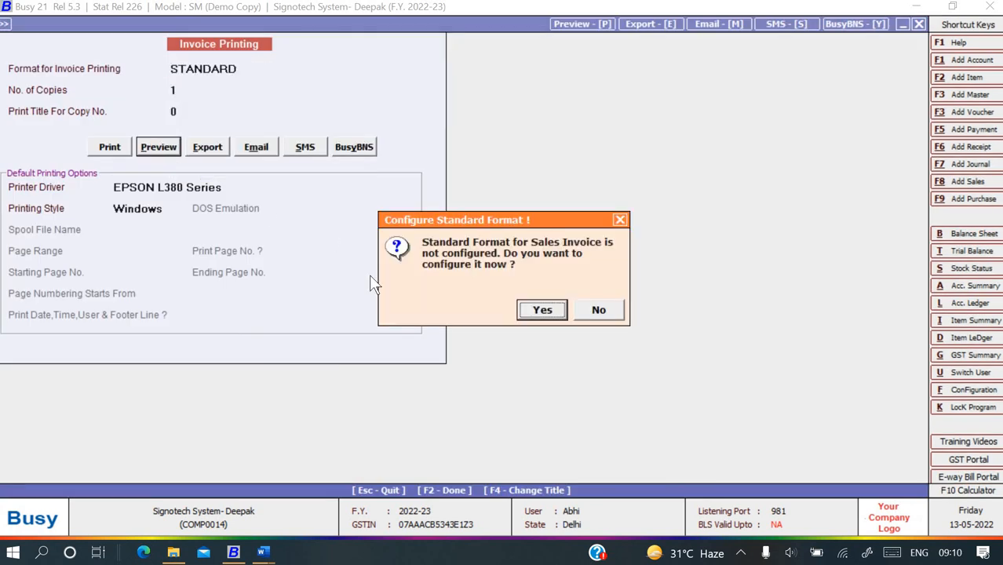
click(529, 309)
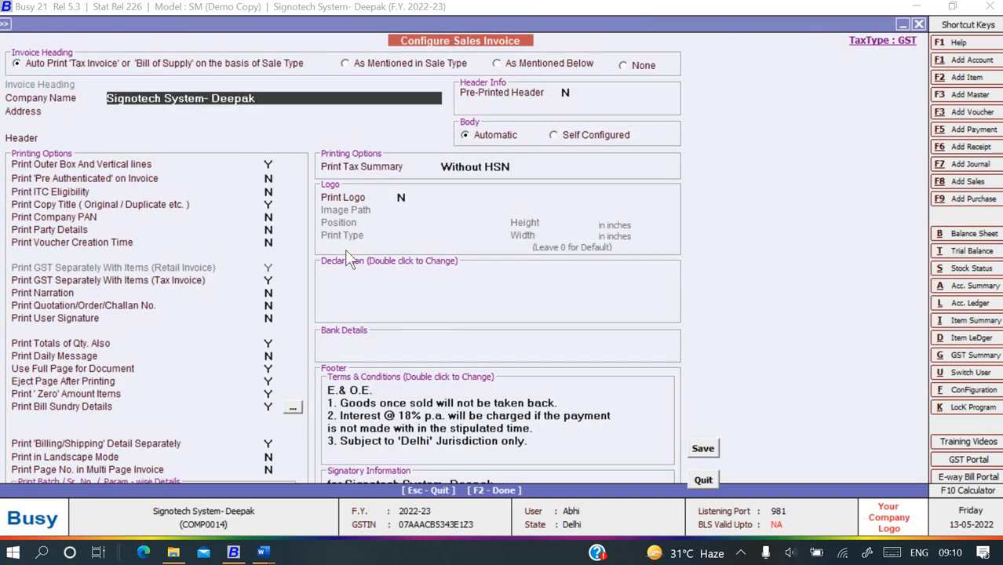
Set Print Quotation/Order/Challan No. to Y and save the invoice configuration
click(268, 164)
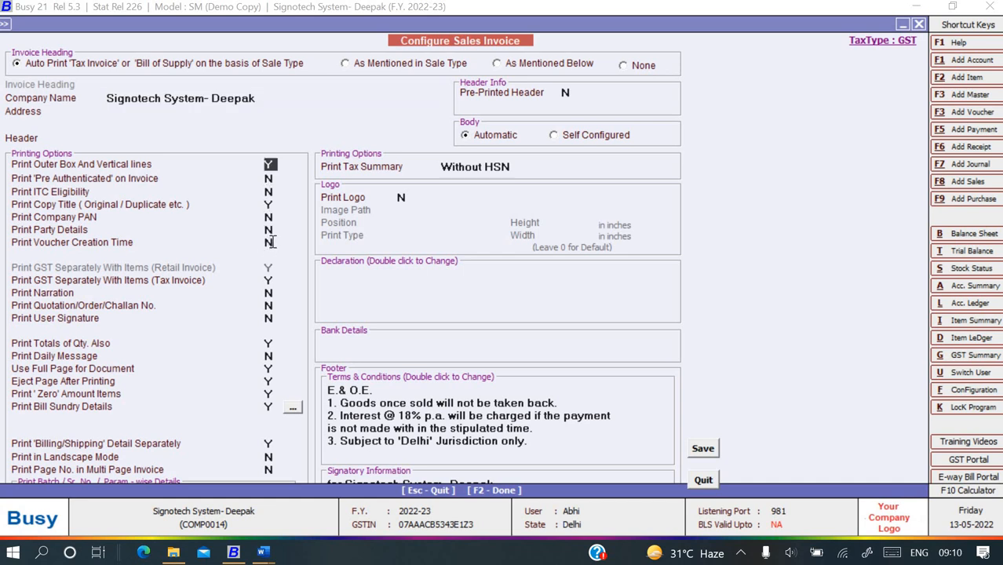
click(268, 293)
click(268, 318)
key(Up)
key(y)
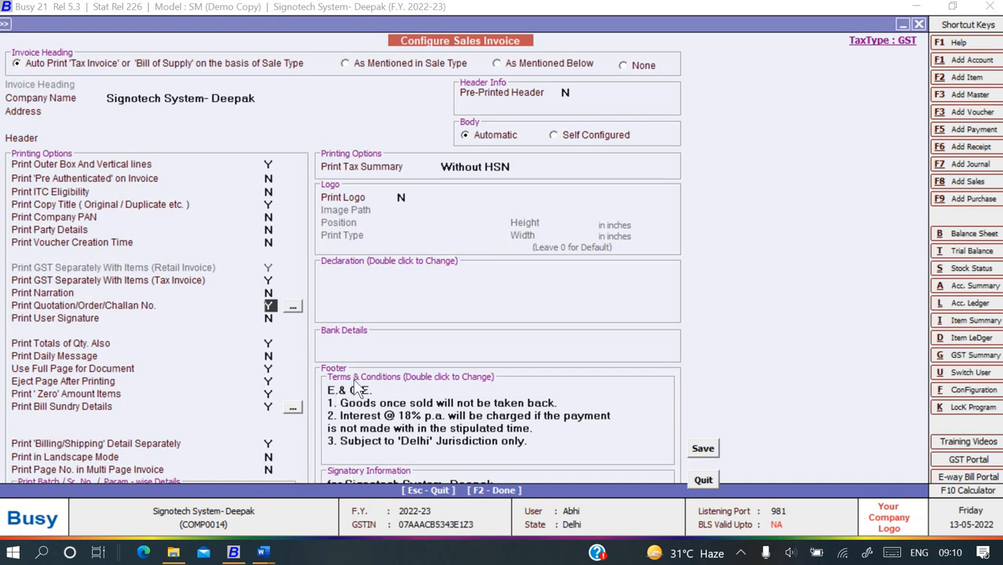
key(F2)
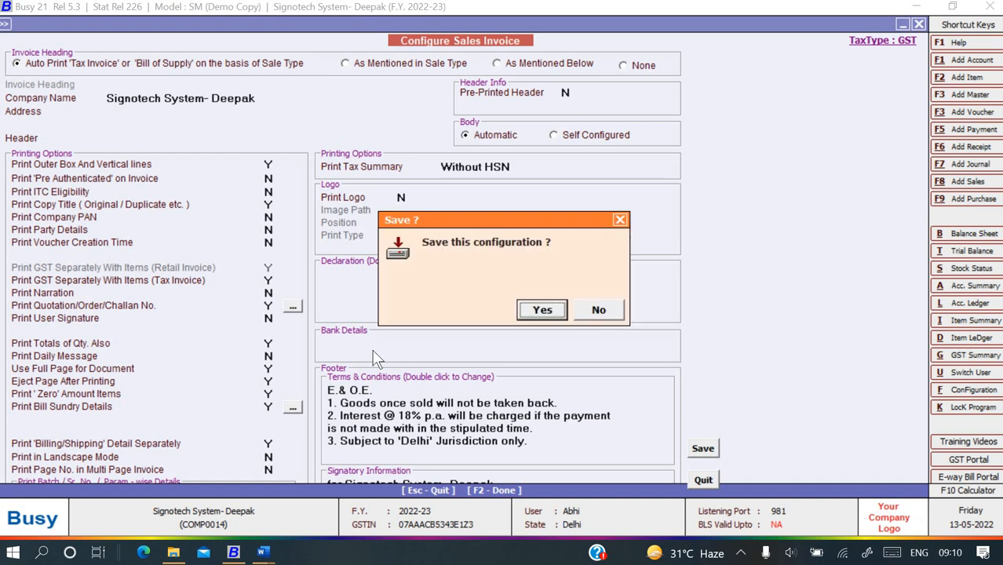
key(Return)
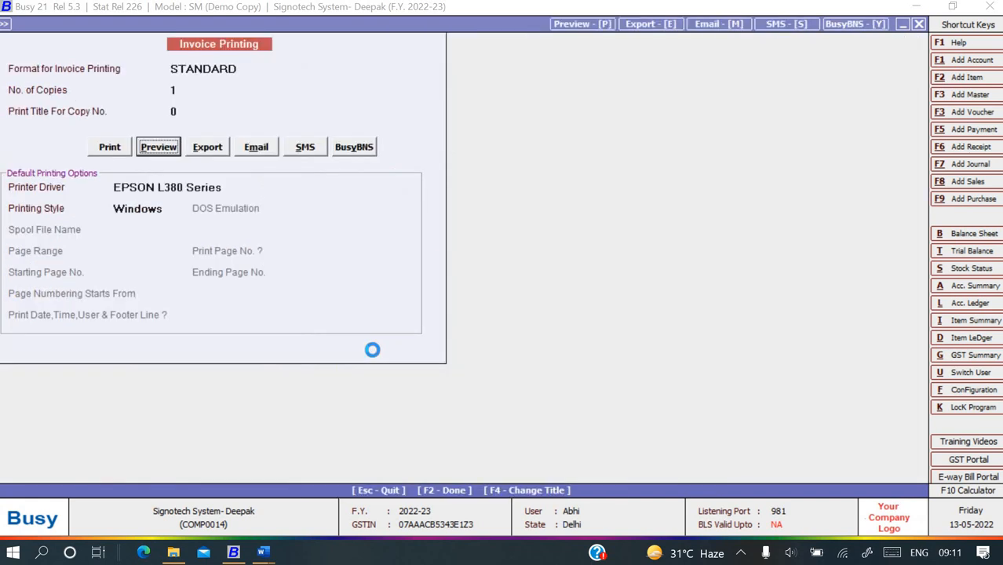
key(Return)
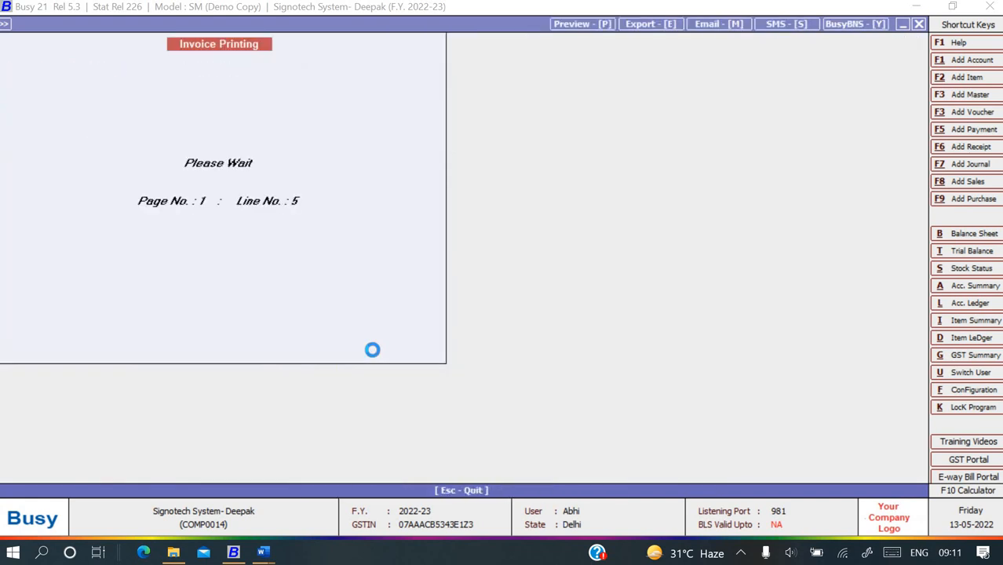
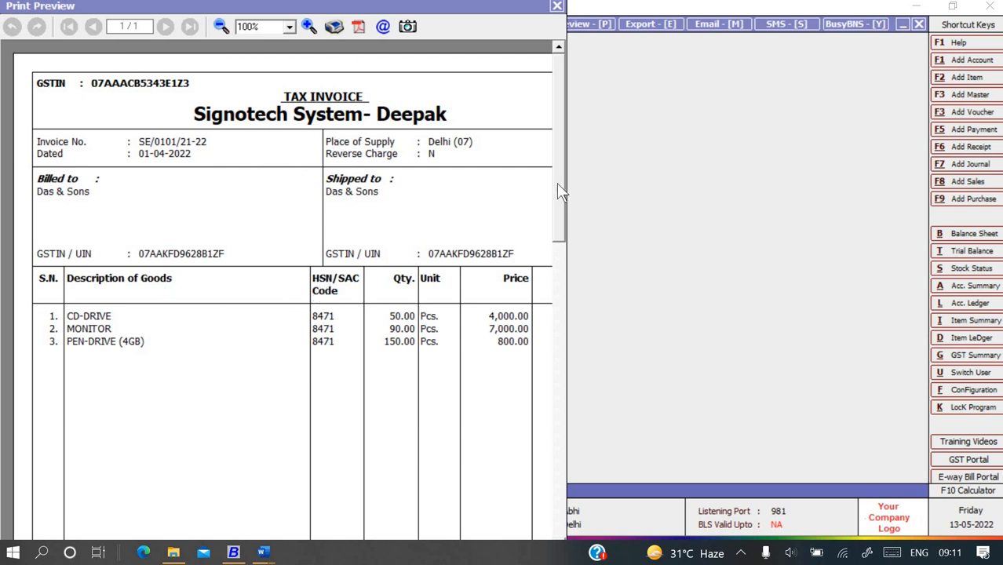
Scroll through the tax invoice print preview, then close it
drag(558, 191, 547, 359)
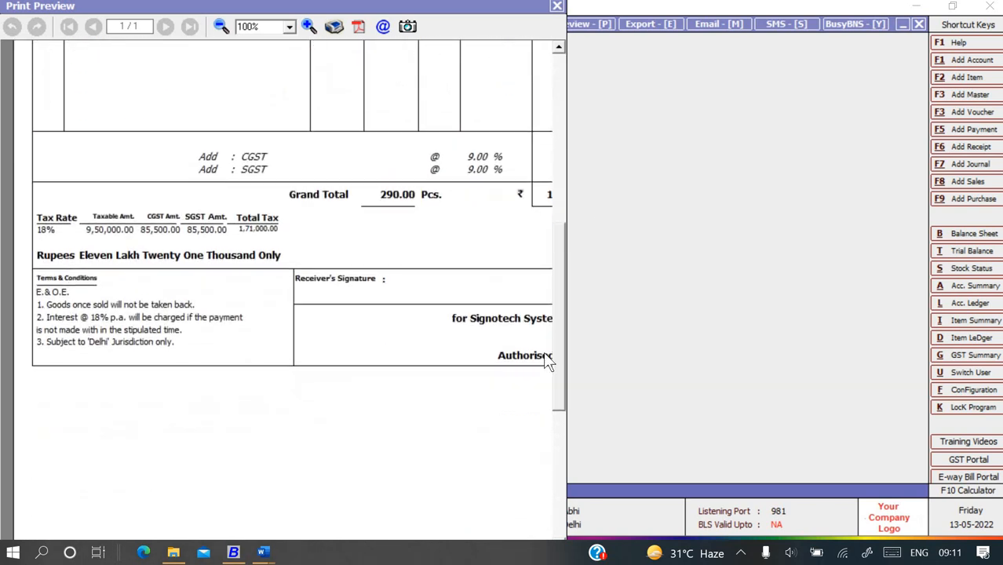
scroll(531, 191, up, 10)
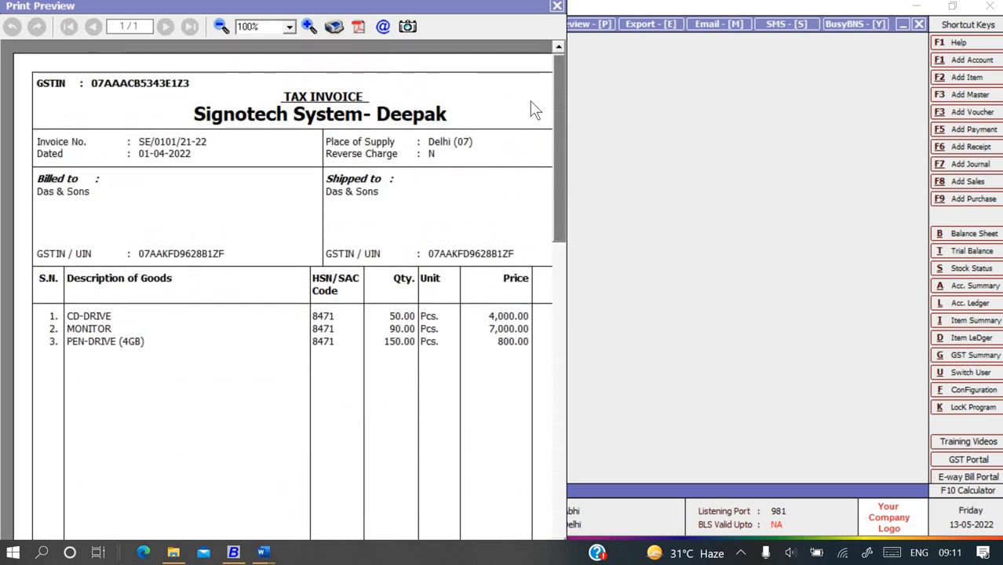
click(558, 6)
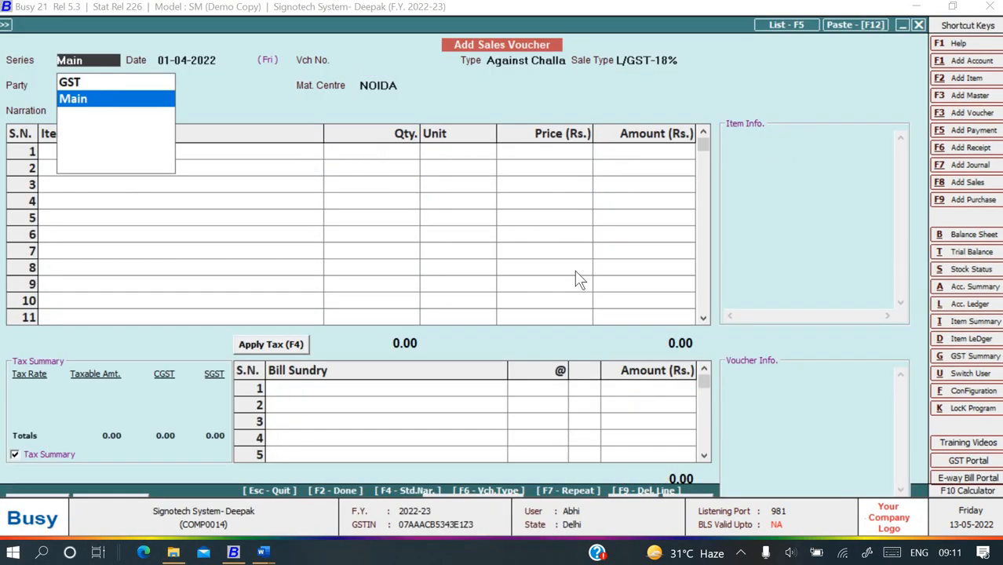
Review the Standard Sale Voucher settings under Accounting Voucher Printing, then back out
key(Escape)
key(Escape)
key(Left)
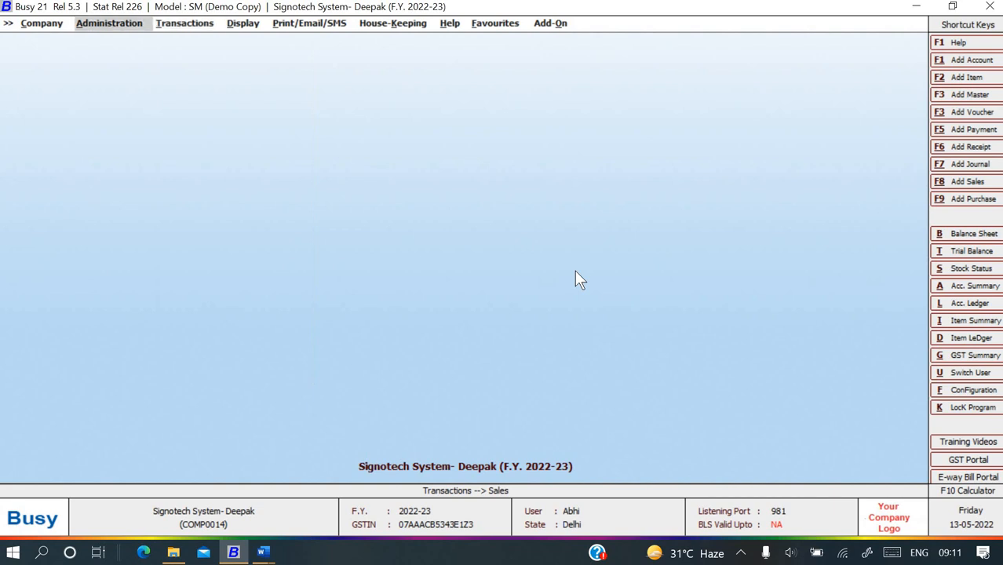
key(Down)
key(Return)
key(Down)
key(Down)
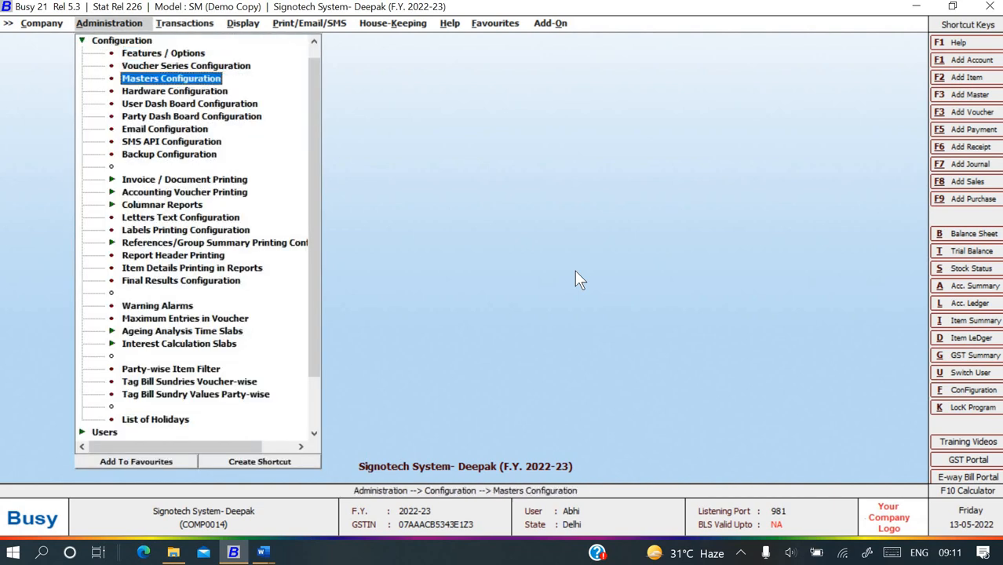
key(Down)
key(Down)
key(Down)
key(Down)
key(Down)
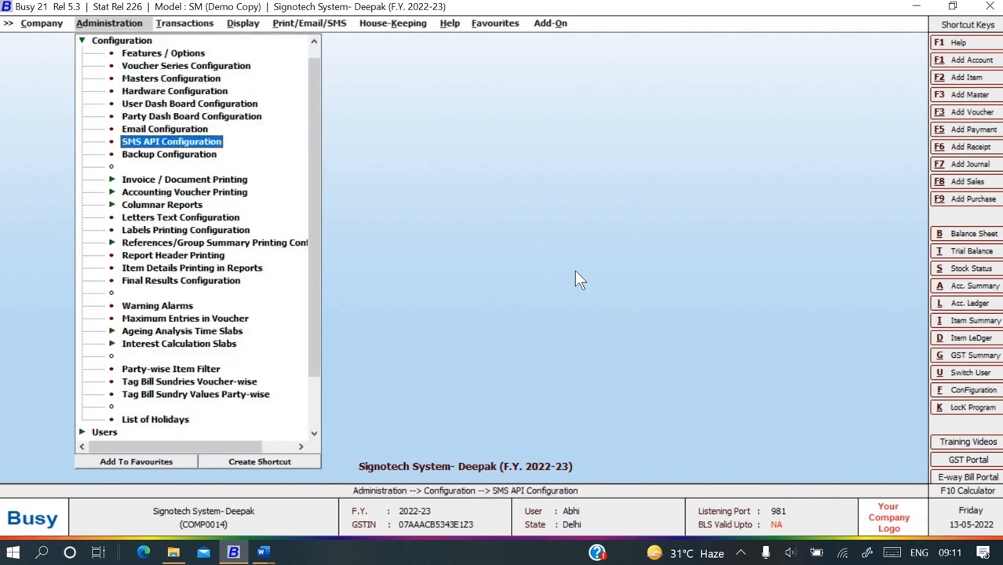
key(Down)
key(Down)
key(Down)
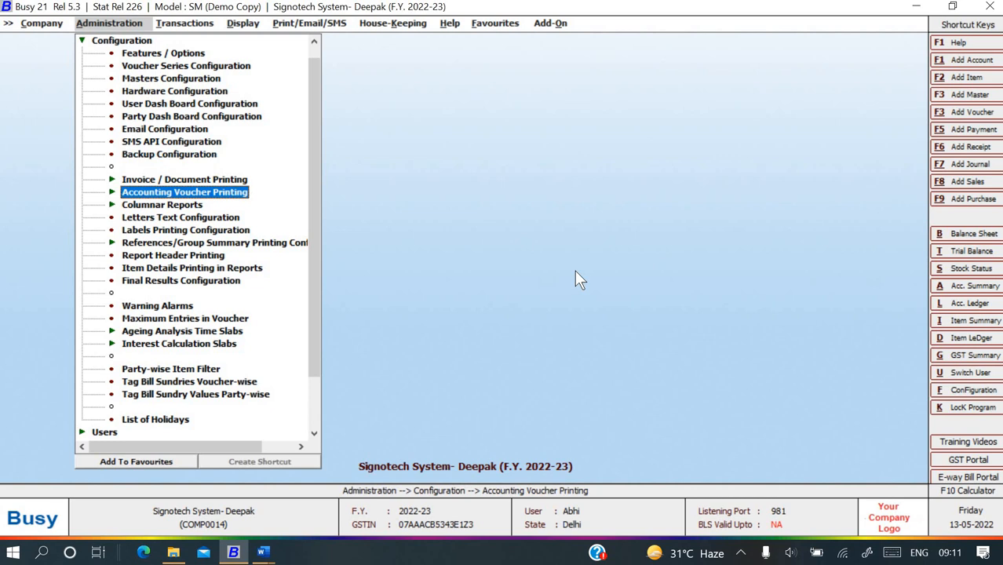
key(Return)
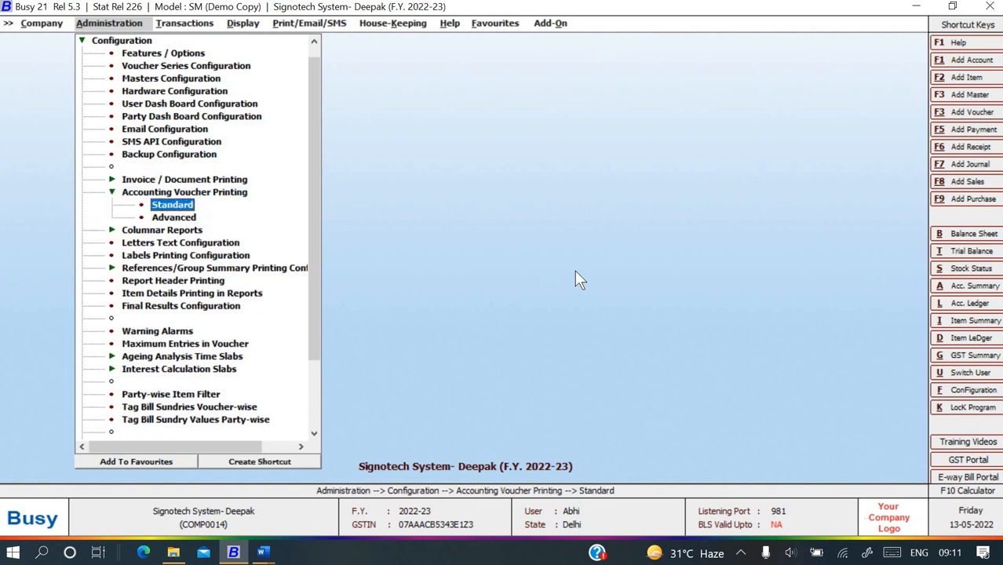
key(Return)
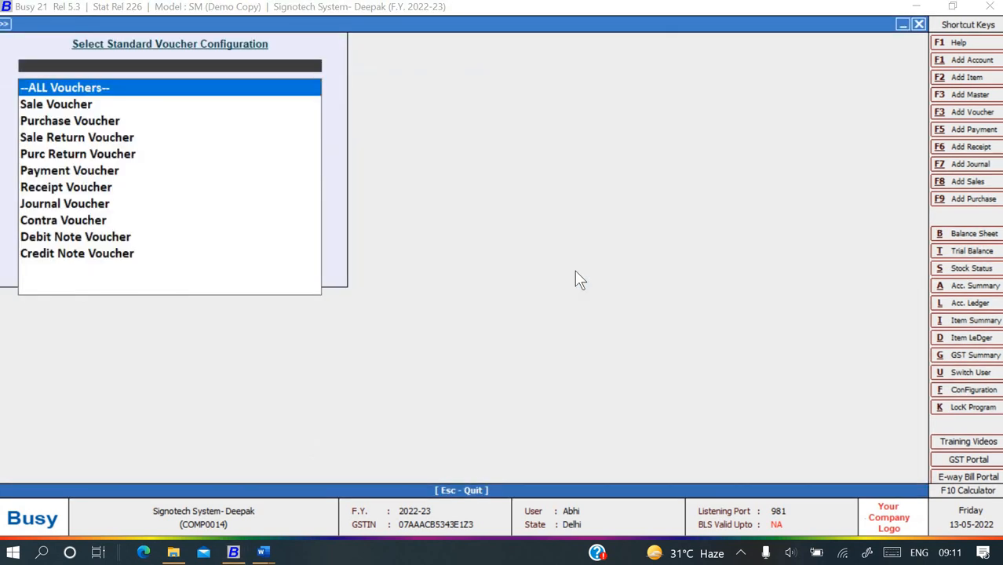
key(Down)
key(Return)
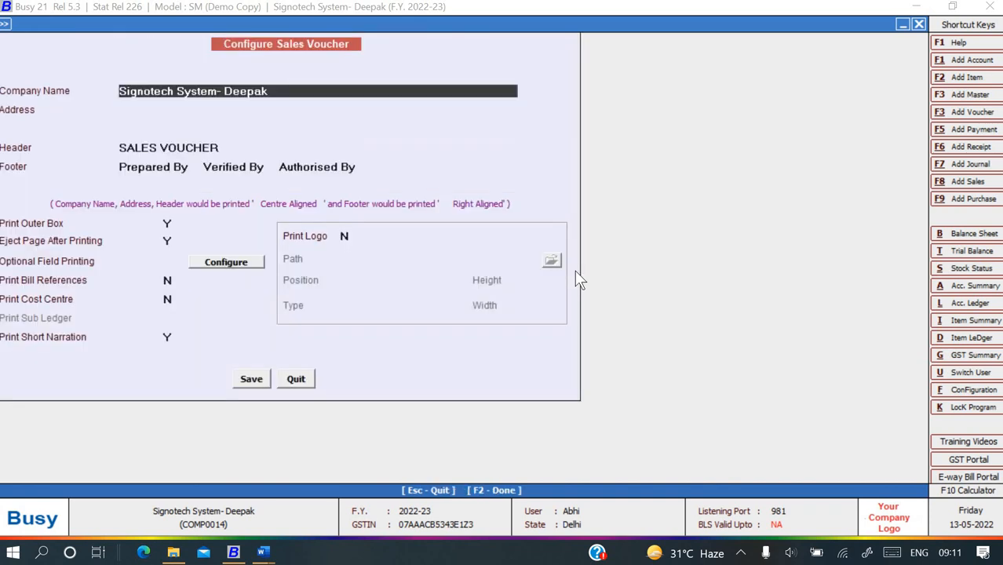
key(Return)
key(Return)
key(Return)
key(Return)
key(Return)
key(Return)
key(Return)
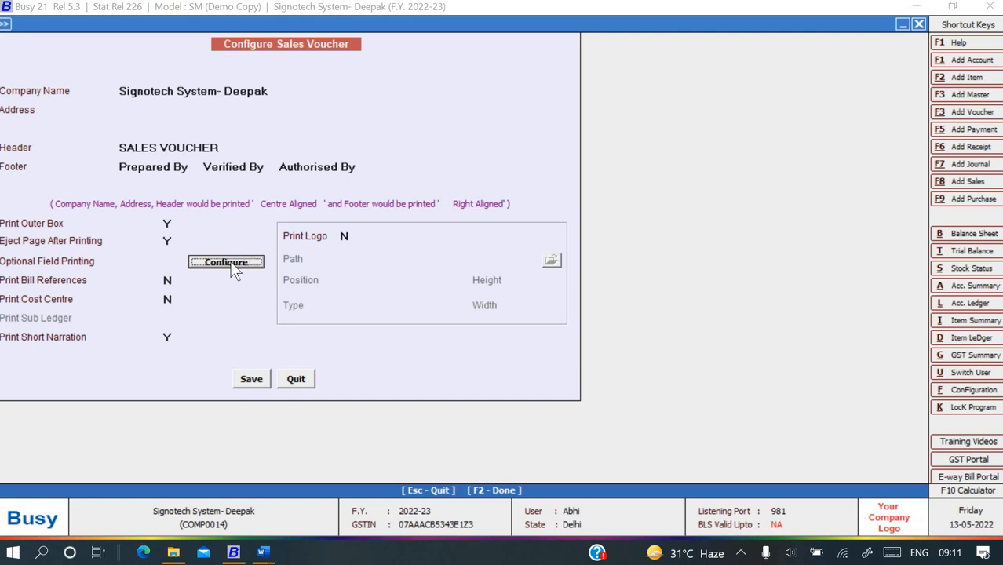
key(Return)
key(Escape)
key(Escape)
key(Escape)
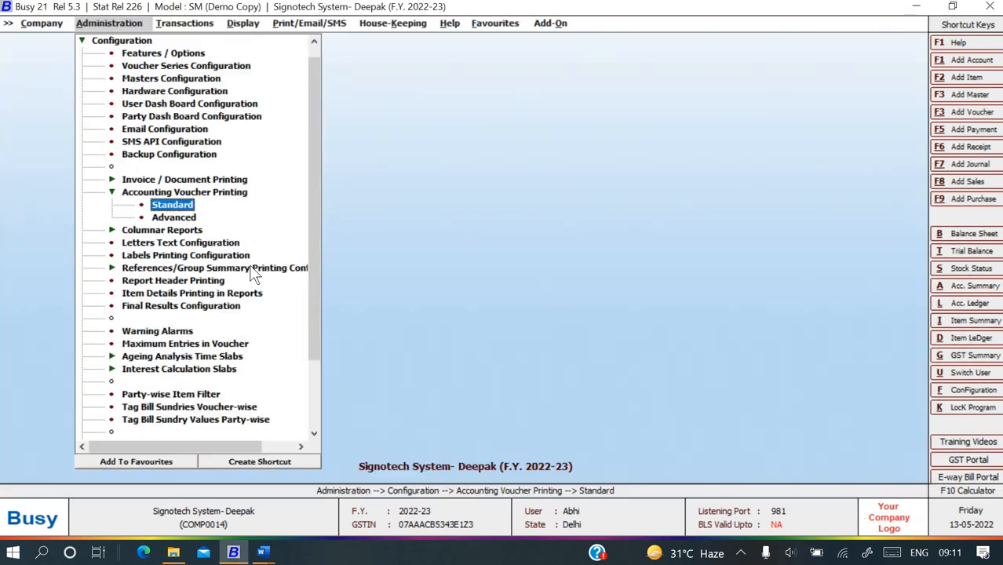
key(Escape)
Open the Standard Sales Invoice settings under Invoice / Document Printing
key(Up)
key(Return)
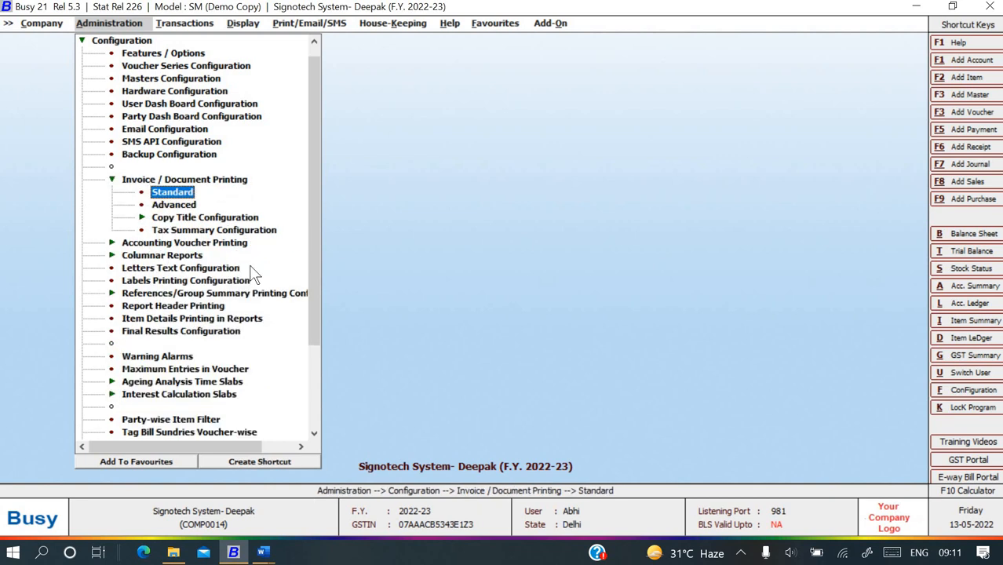
key(Return)
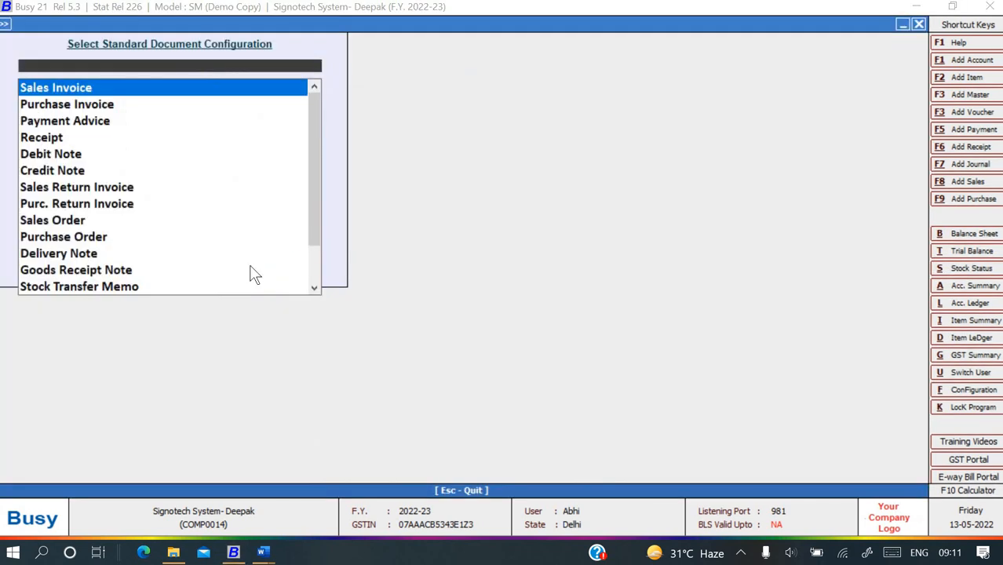
key(Return)
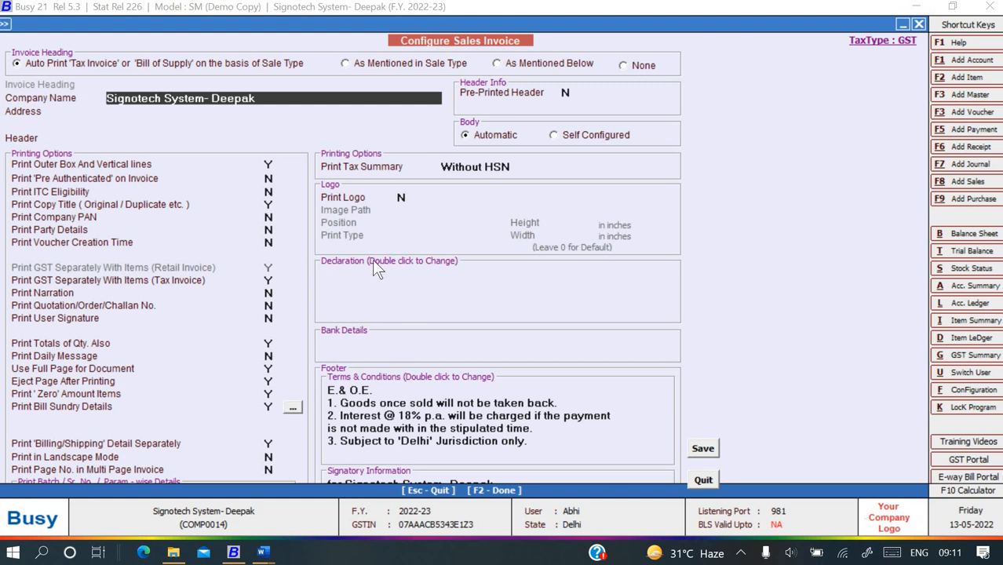
Set Print Tax Summary to With HSN and Print Logo to Y
click(459, 167)
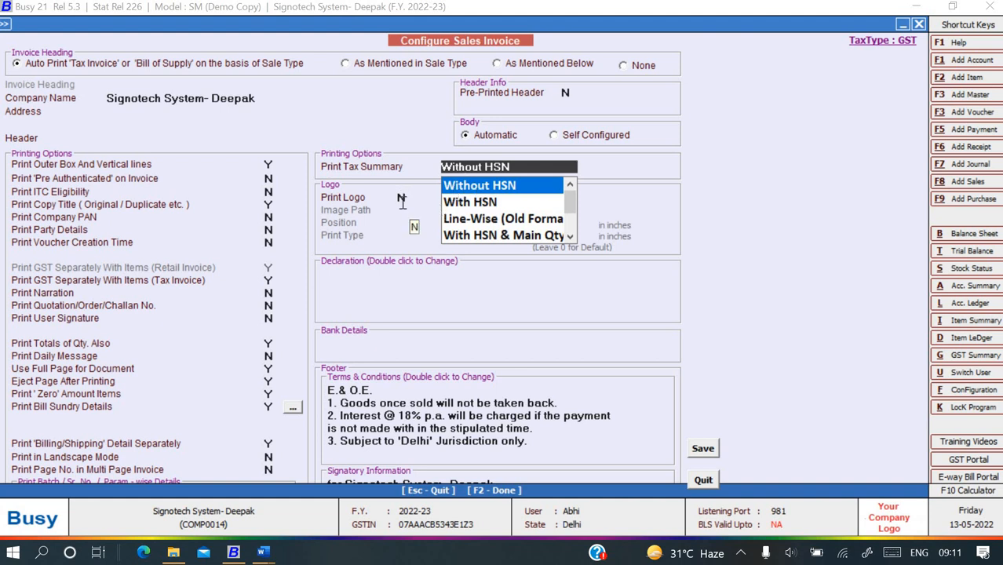
key(Down)
key(Return)
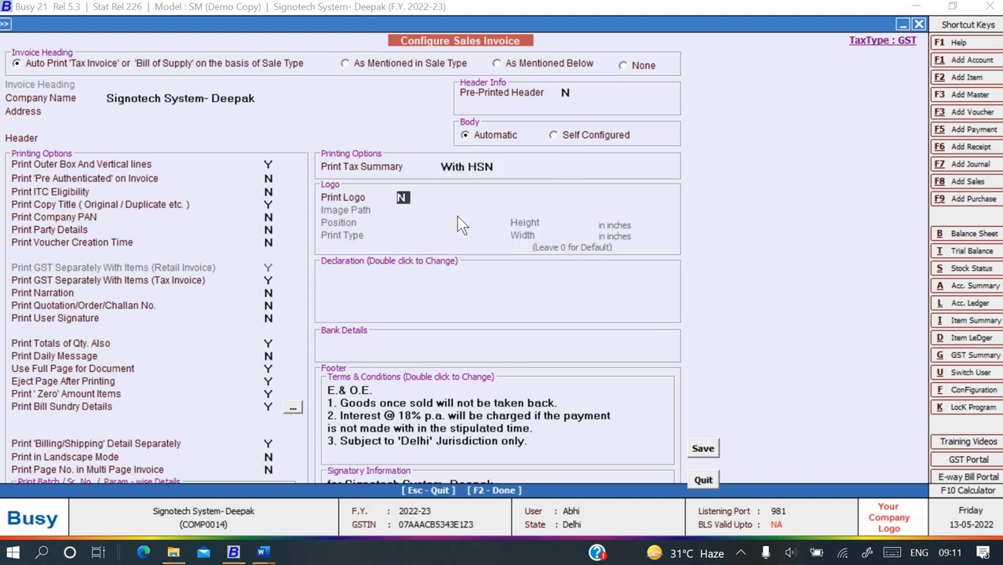
key(y)
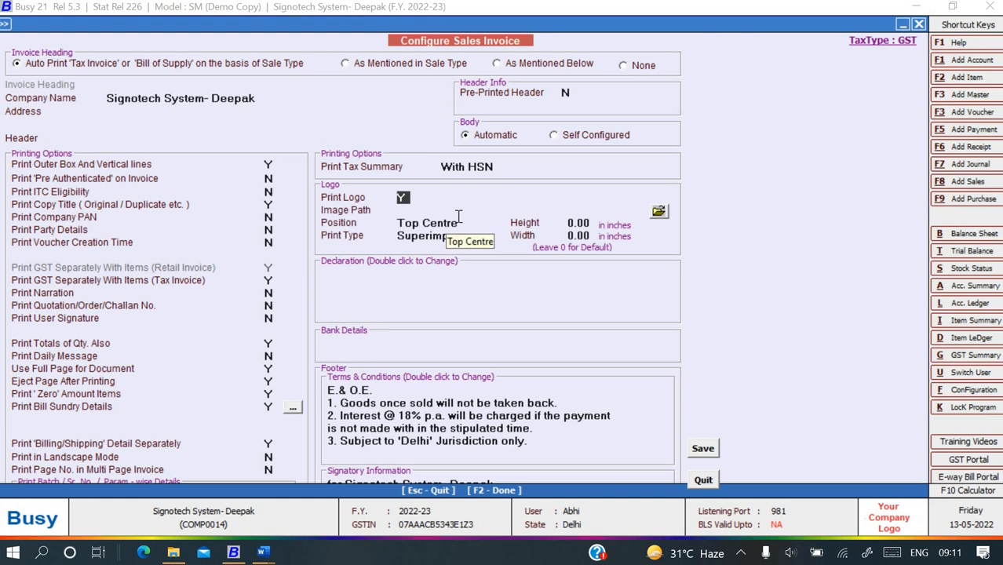
key(Return)
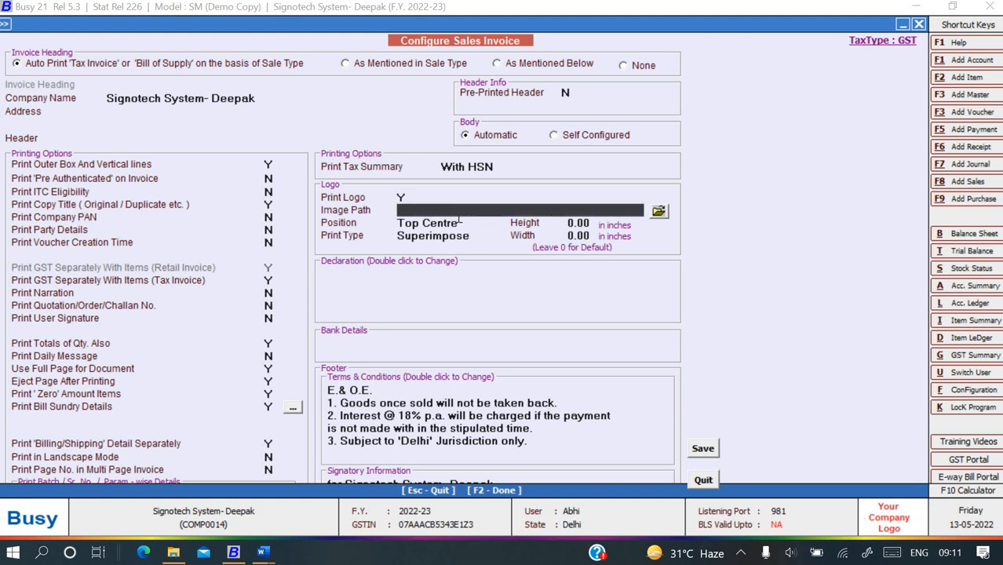
Choose the yellow flower PNG from Pictures as the logo image and save the settings
click(662, 210)
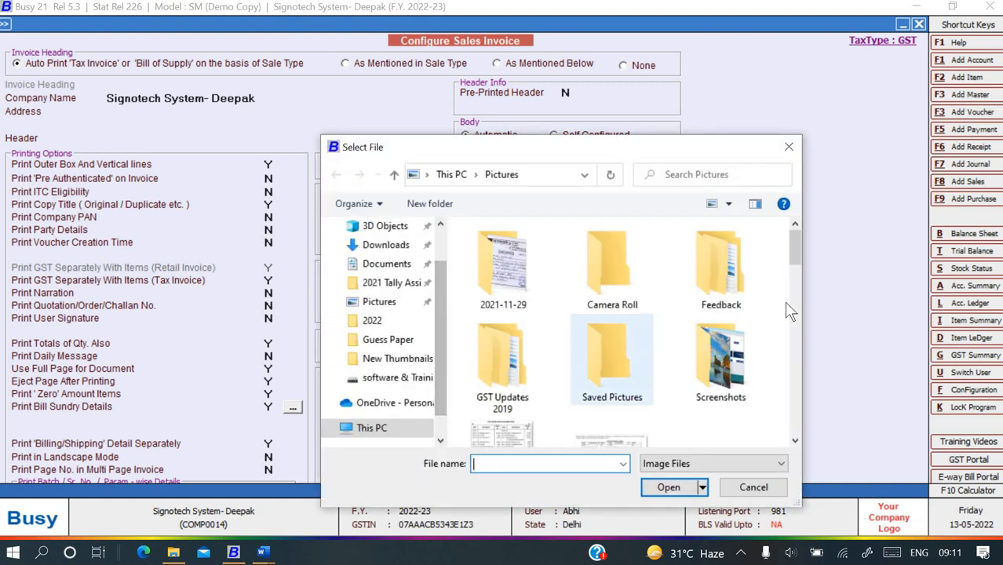
click(795, 441)
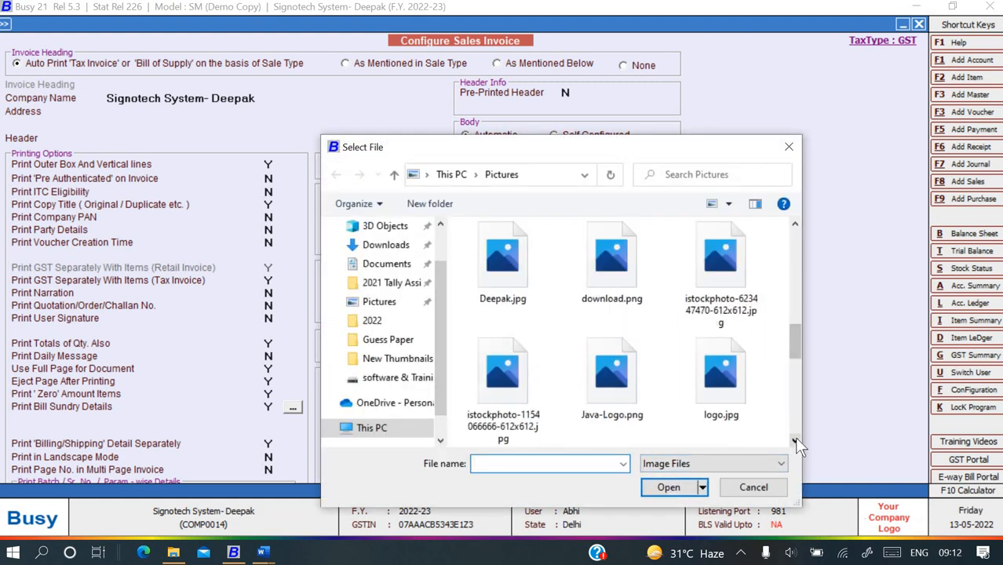
drag(792, 345, 792, 333)
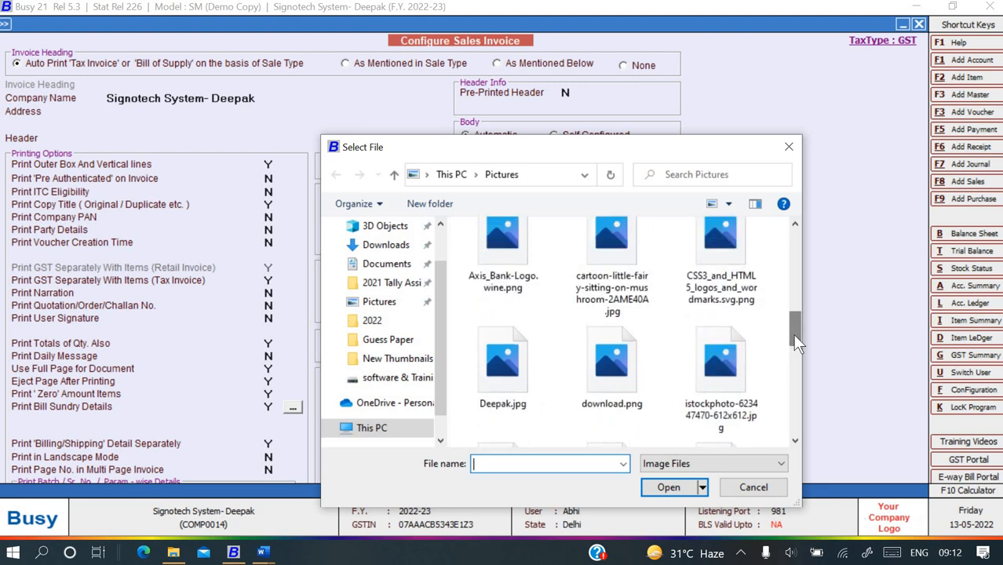
click(378, 351)
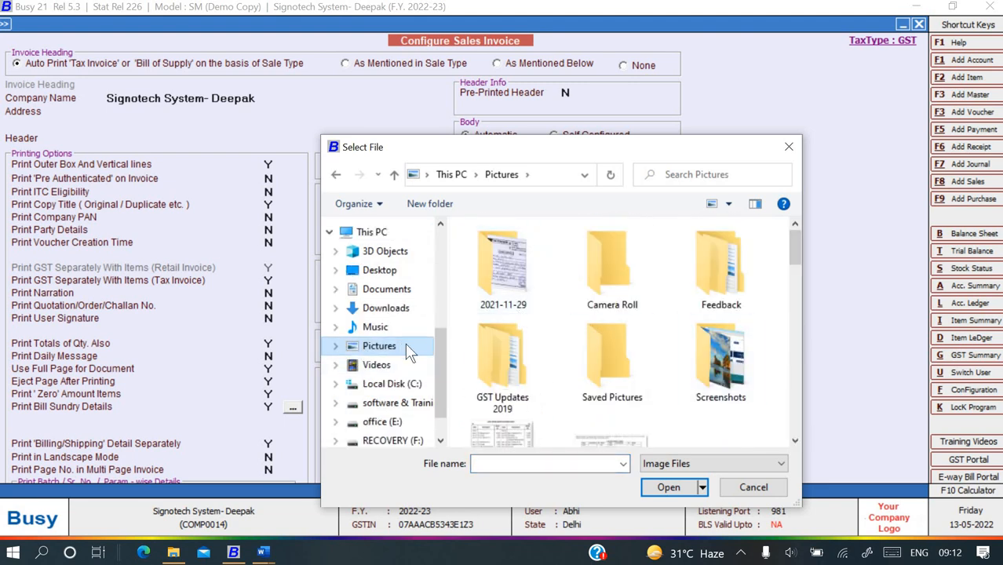
click(794, 438)
click(794, 440)
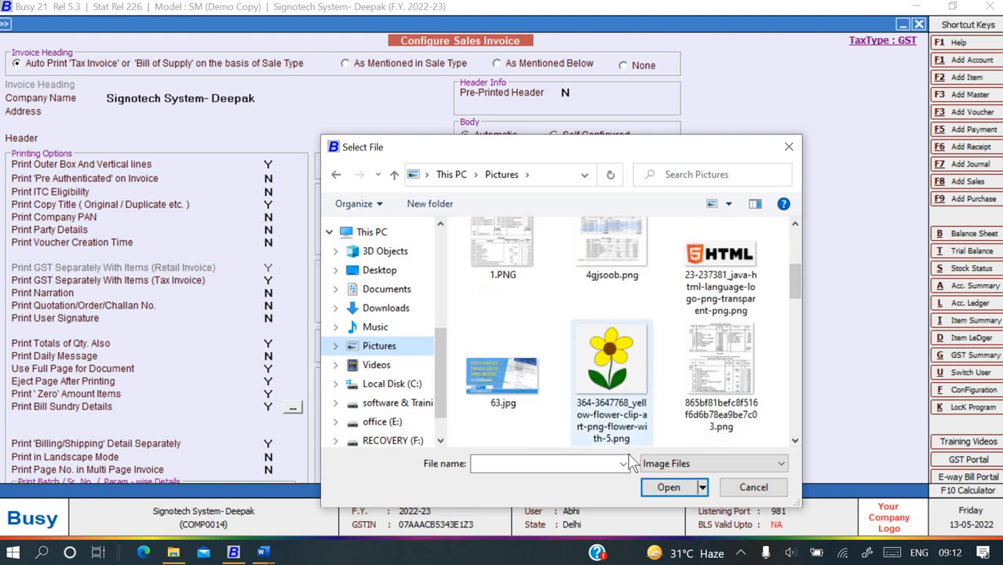
click(615, 376)
click(667, 488)
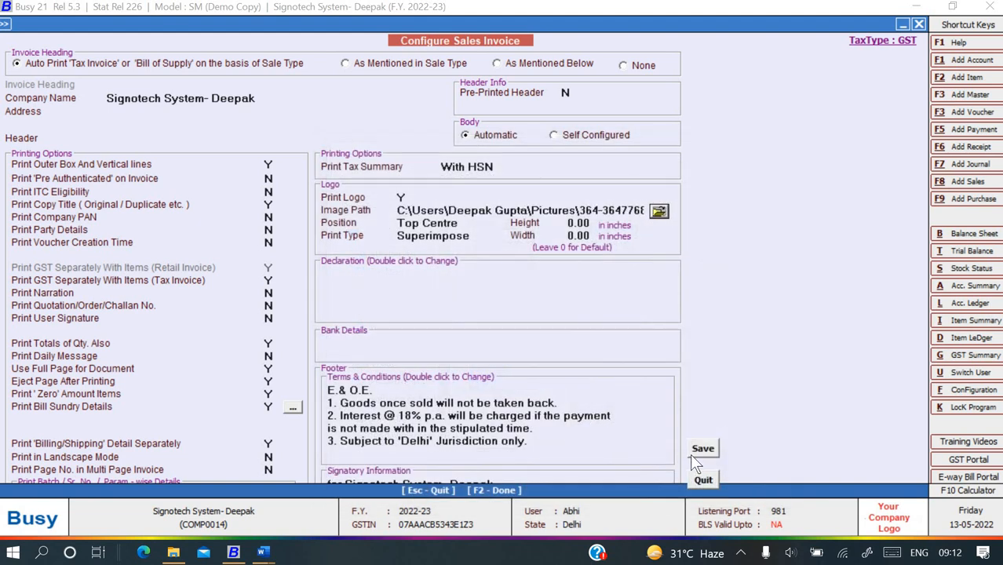
click(697, 455)
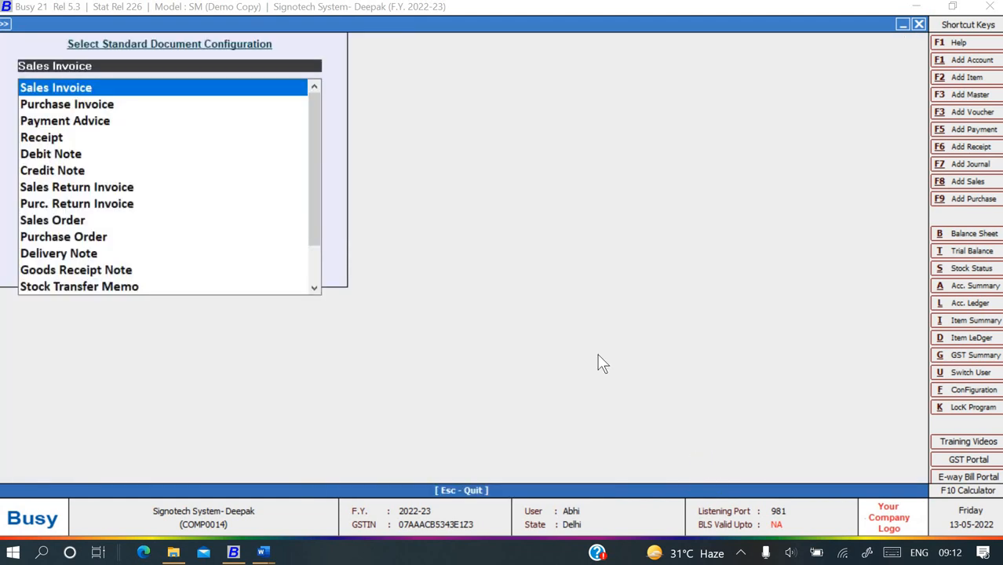
key(Escape)
key(Escape)
key(Escape)
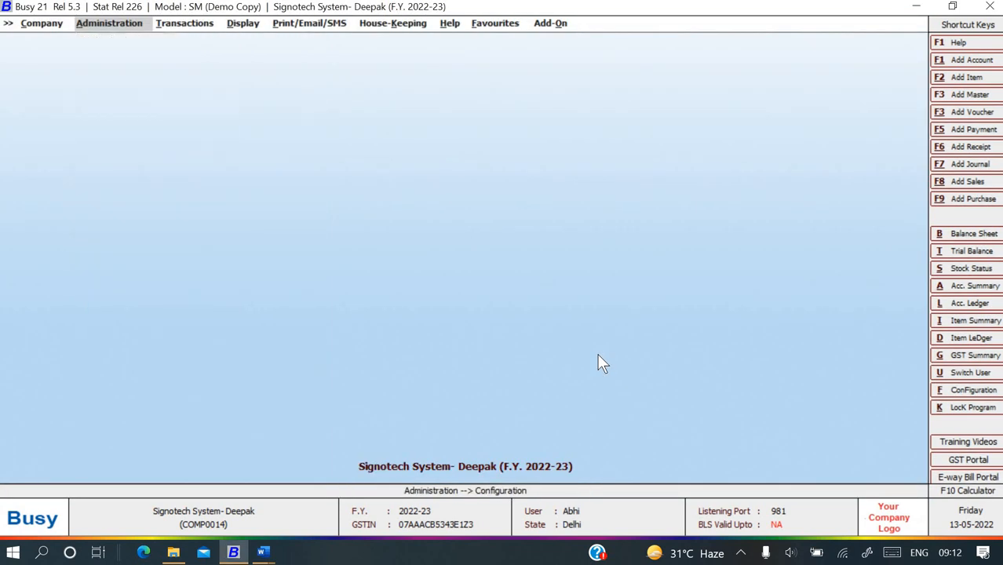
Reopen Main-series sales voucher SE/0101/21-22 for modification
key(Return)
key(Return)
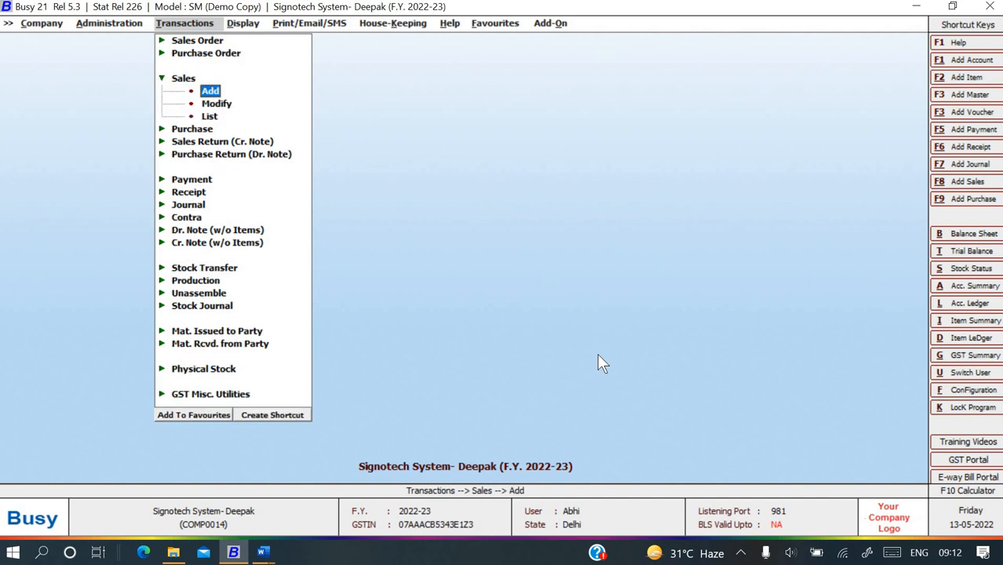
key(Down)
key(Return)
key(Return)
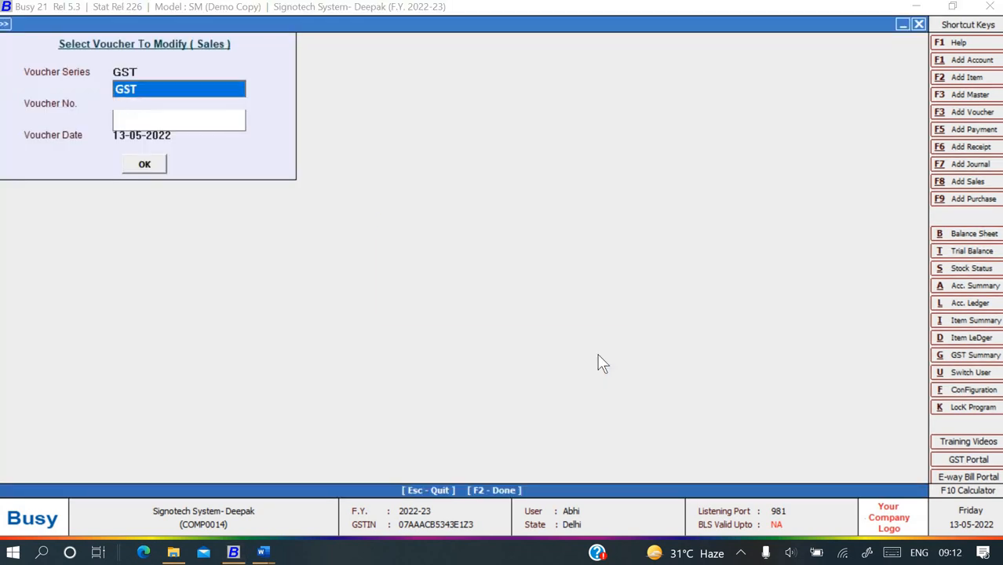
key(Down)
key(Return)
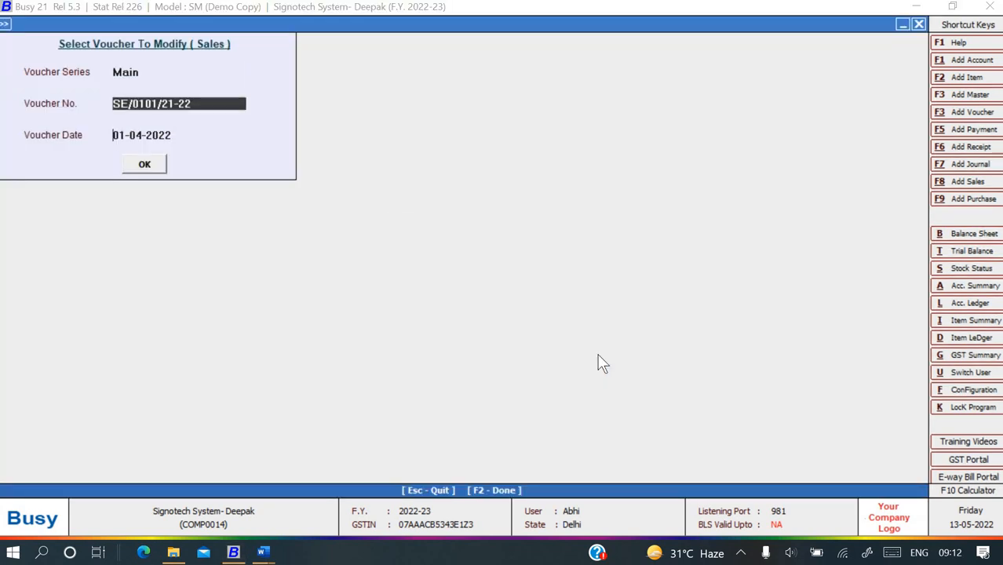
key(Return)
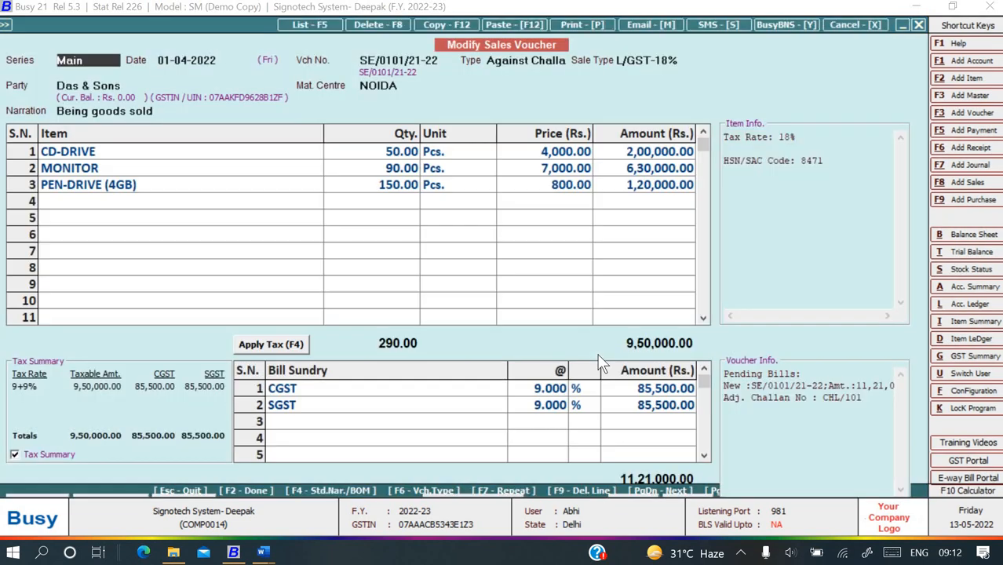
Preview it as a Sales Invoice in STANDARD format, then close the preview and voucher
click(560, 27)
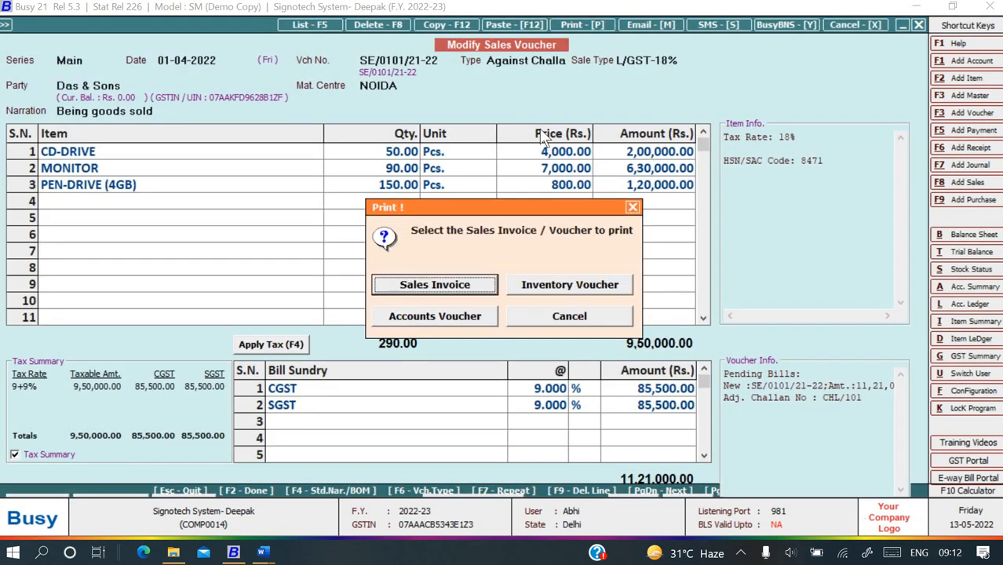
click(463, 291)
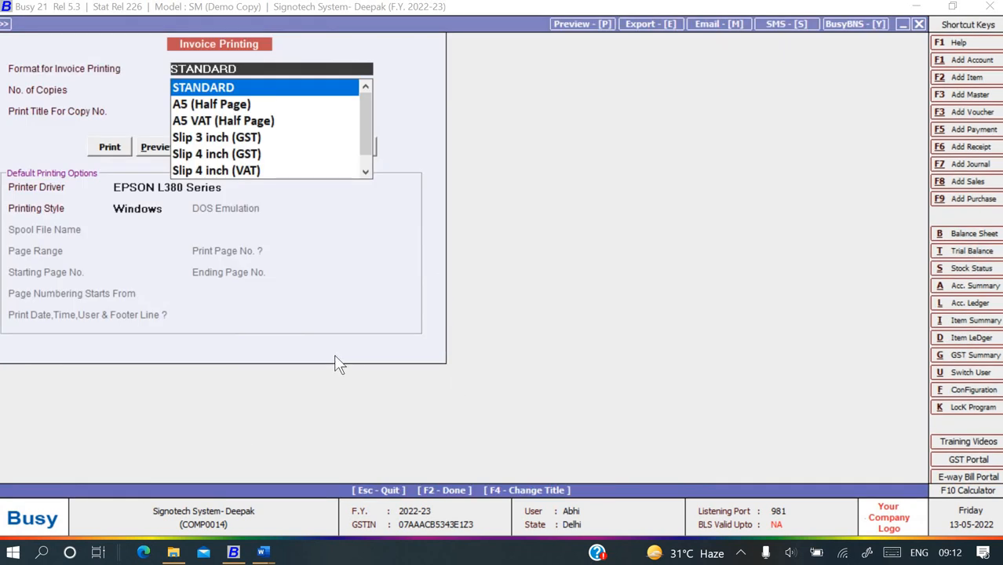
key(F2)
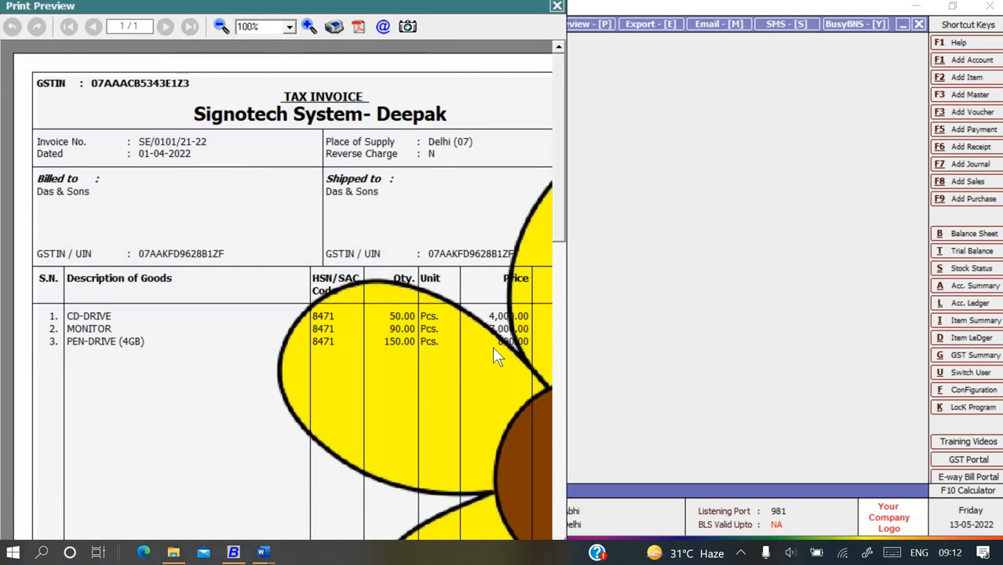
key(Escape)
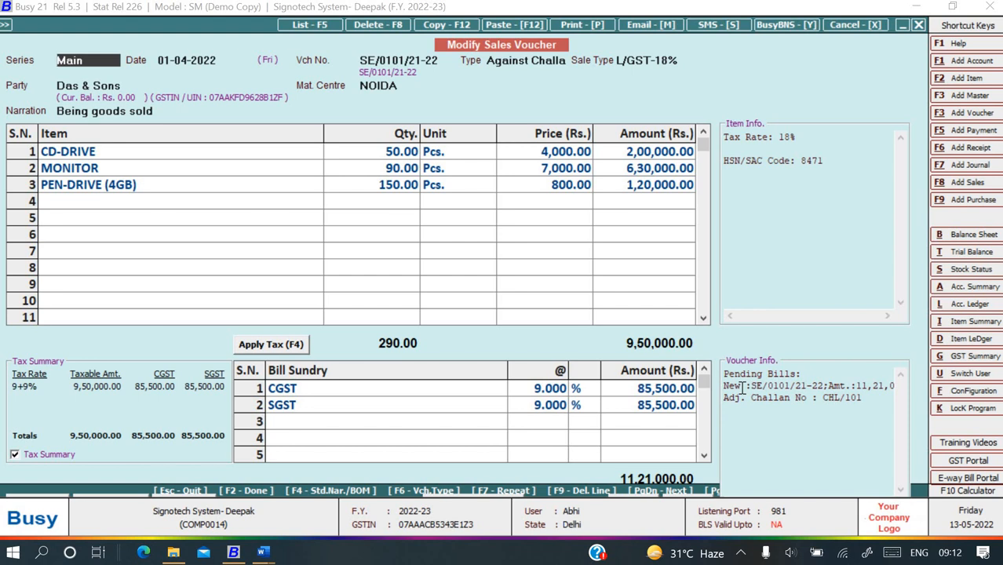
key(Escape)
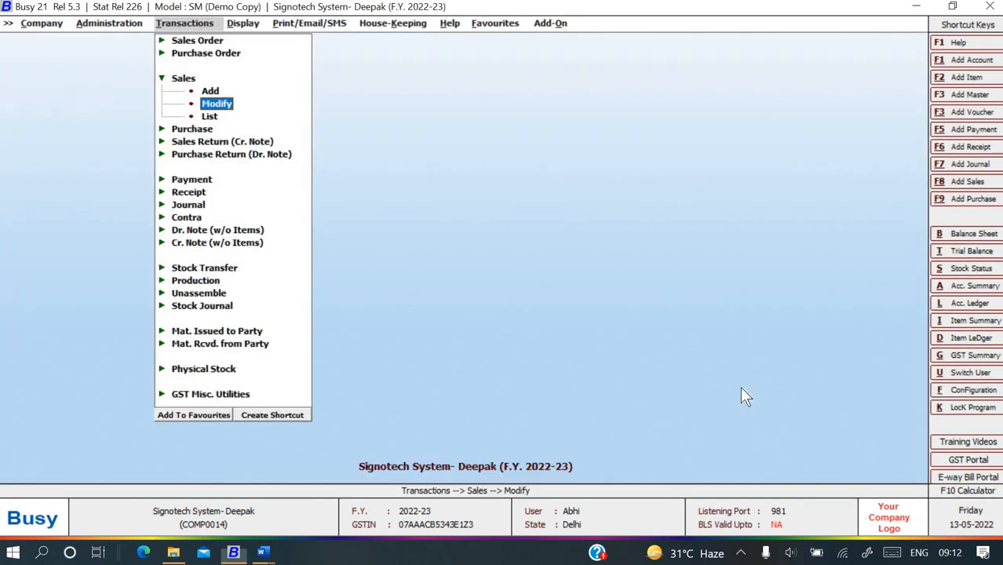
In the Word assignment, read task 5: return 50 Pen-drives against Bill RK/21-22/201
key(Escape)
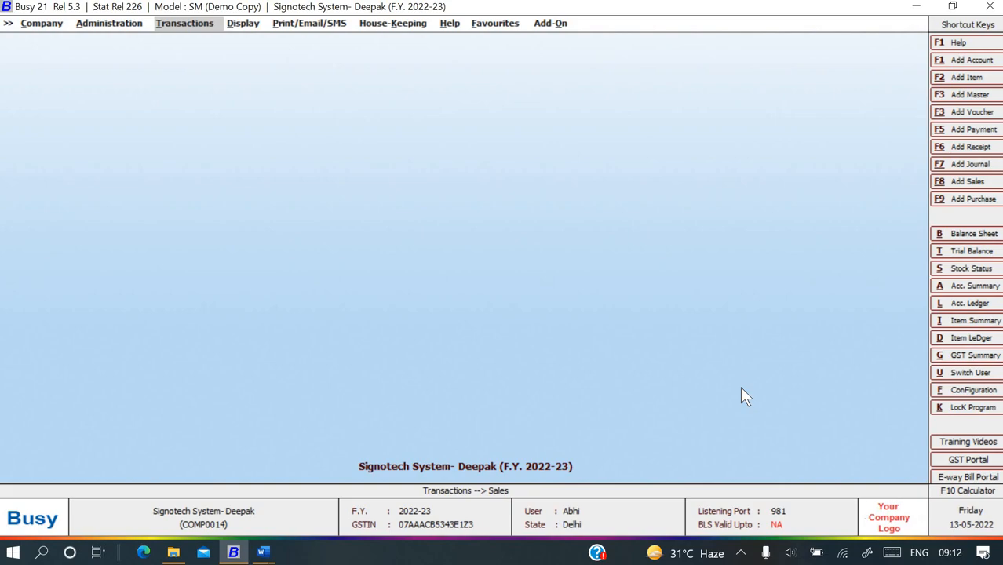
key(alt+Tab)
scroll(276, 289, down, 2)
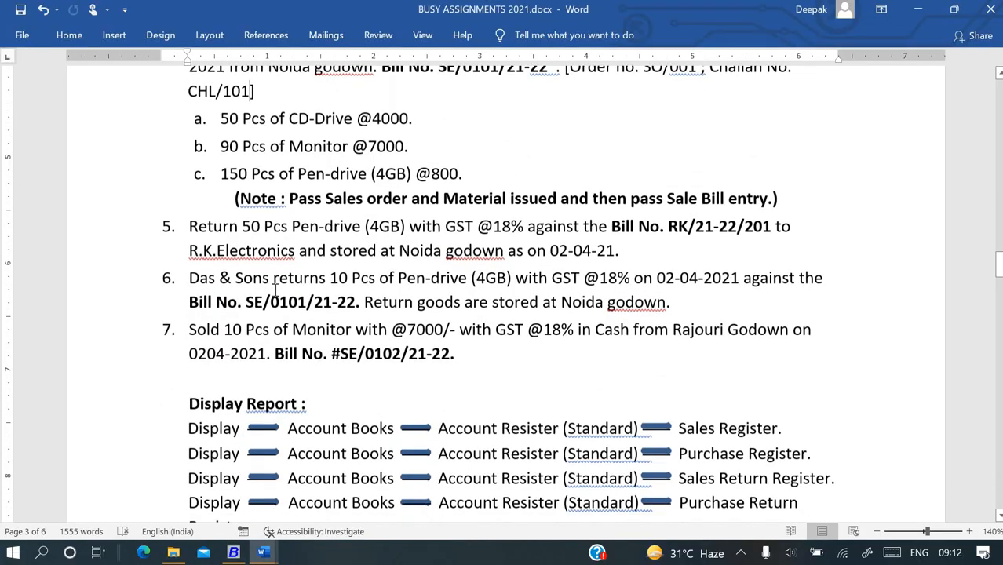
drag(188, 214, 766, 214)
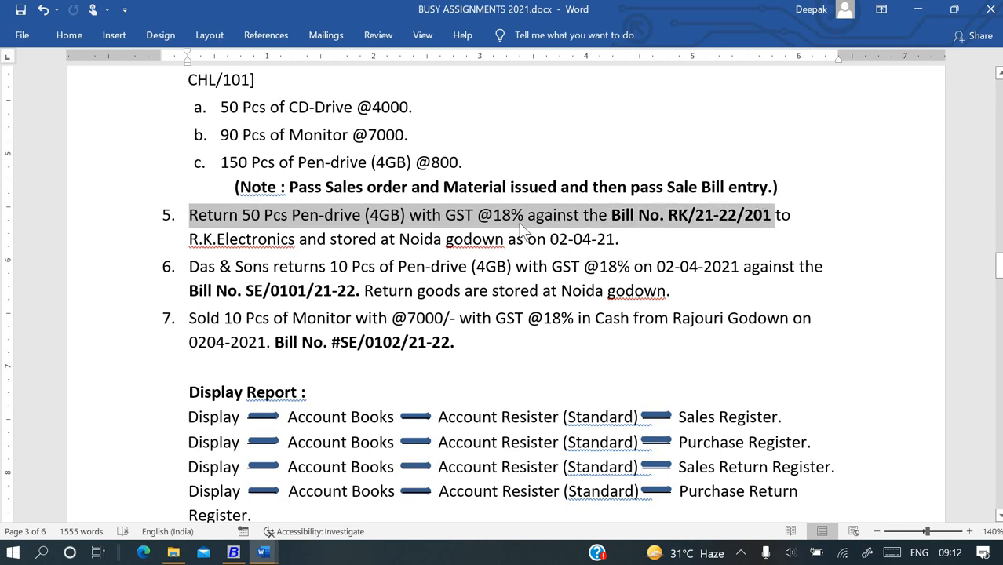
click(227, 237)
drag(197, 234, 625, 240)
click(507, 251)
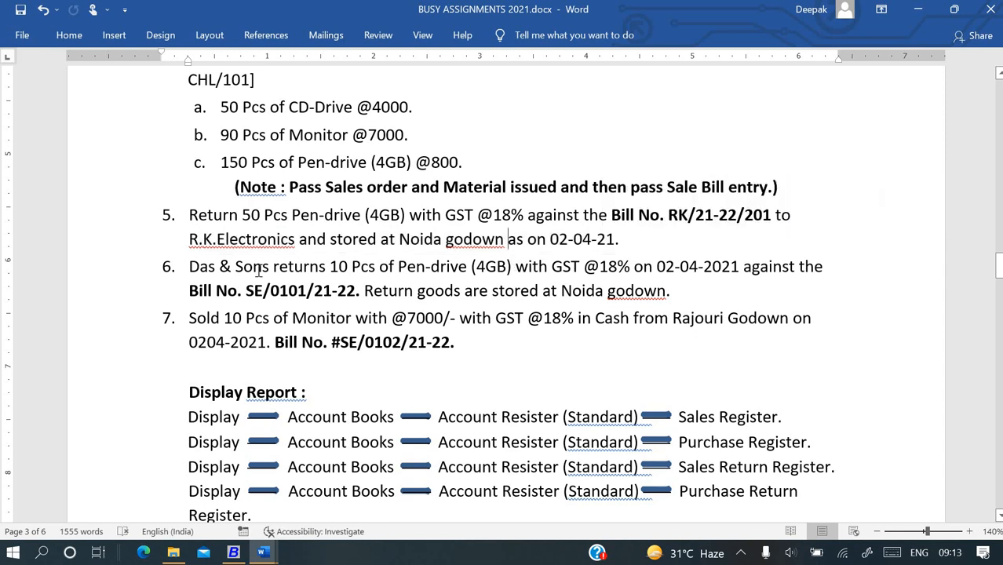
click(318, 268)
click(334, 217)
Back in Busy, start adding a new Purchase Return (Dr. Note) voucher
key(alt+Tab)
key(Return)
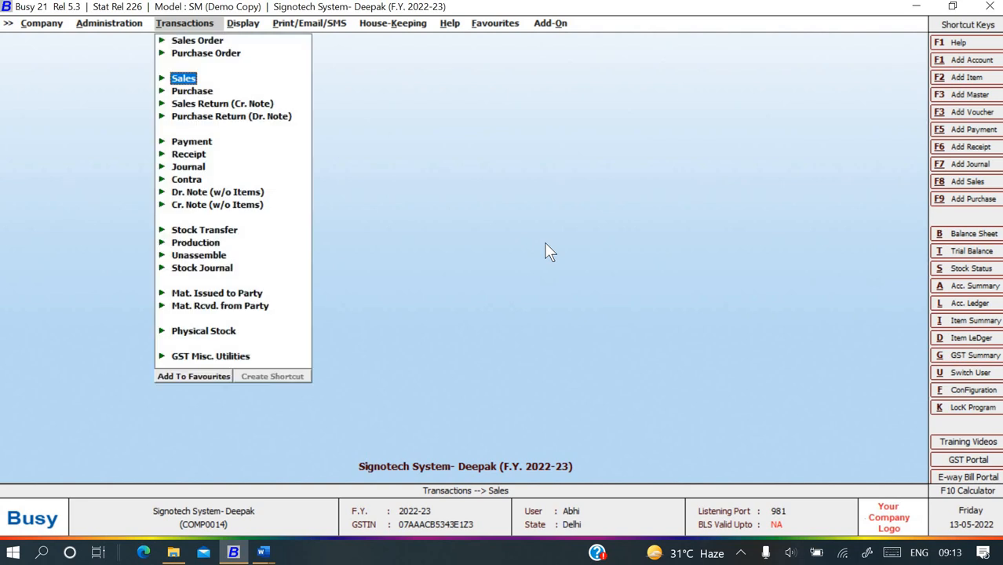
key(Down)
key(Down)
key(Down)
key(Down)
key(Down)
key(Down)
key(Down)
key(Down)
key(Down)
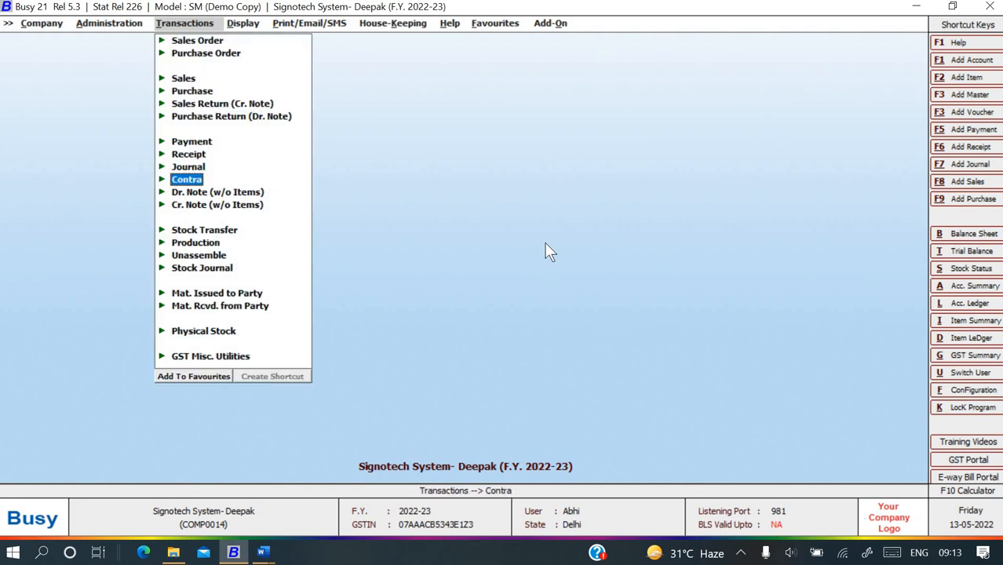
key(Up)
key(Down)
key(Up)
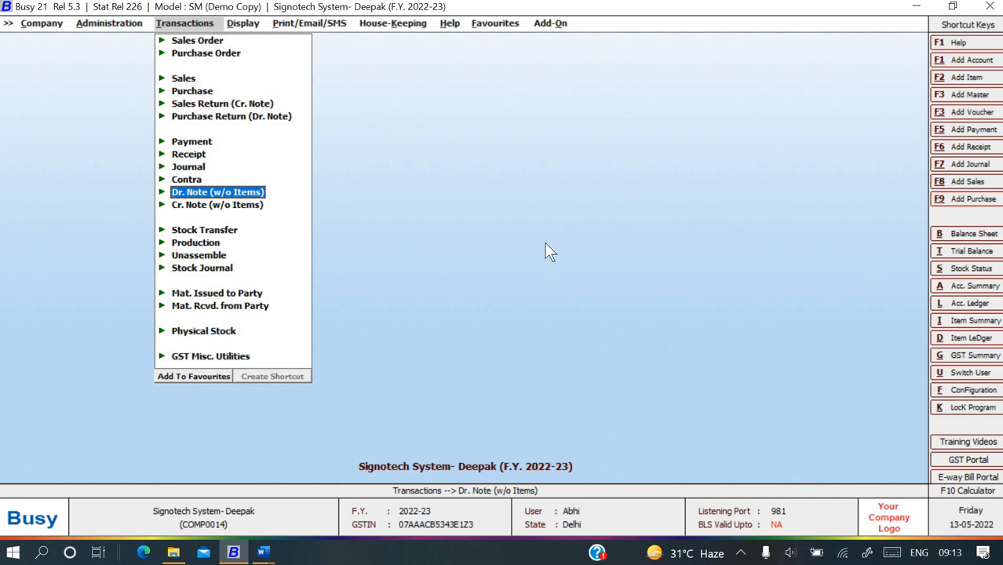
key(Down)
key(Down)
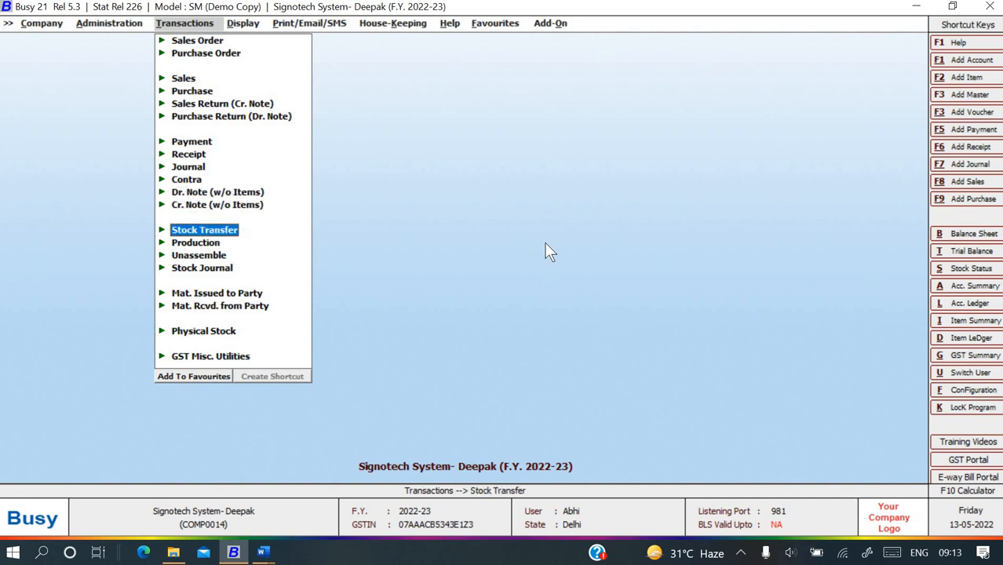
key(Up)
key(Up)
key(Down)
key(Up)
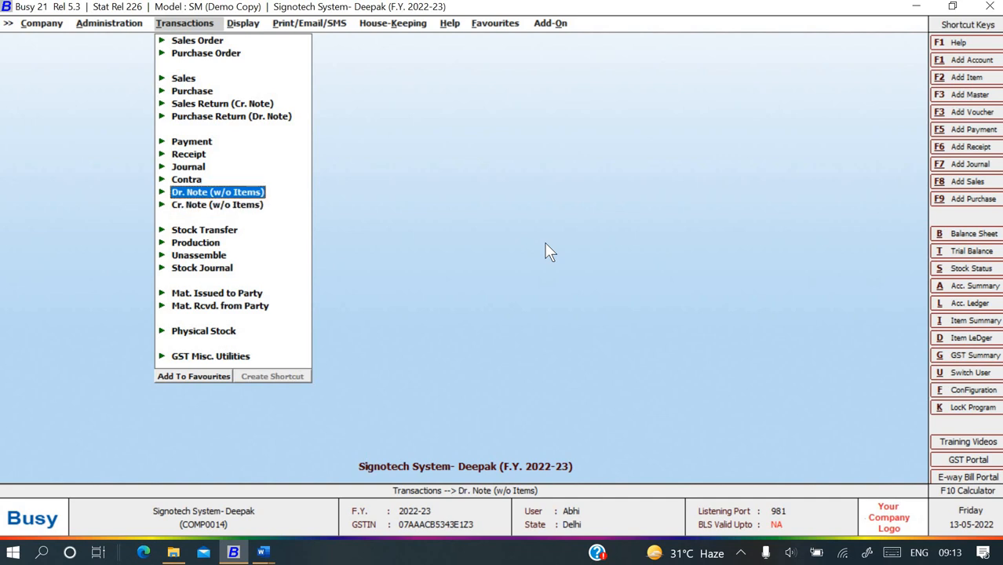
key(Up)
key(Up)
key(Up)
key(Up)
key(Up)
key(Up)
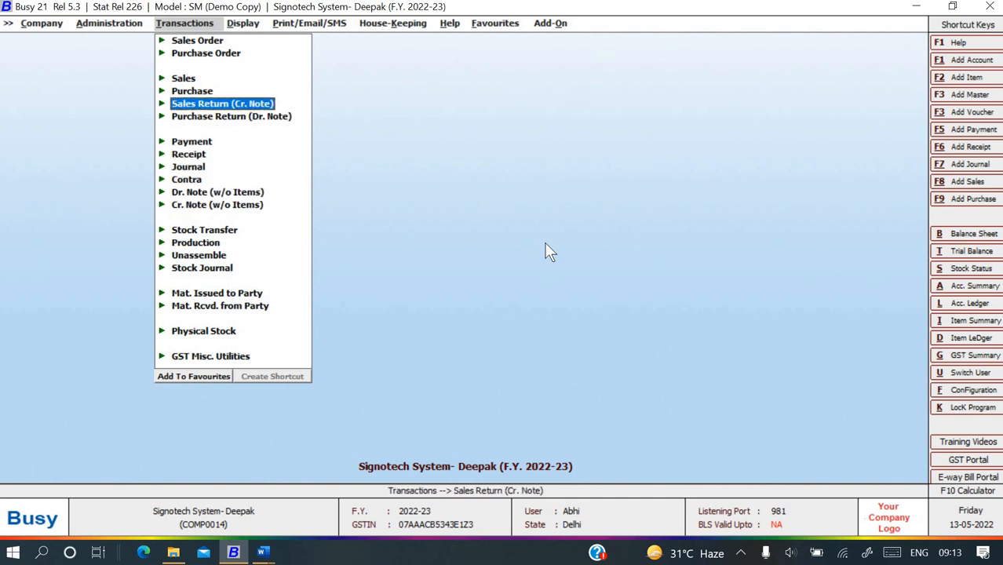
key(Down)
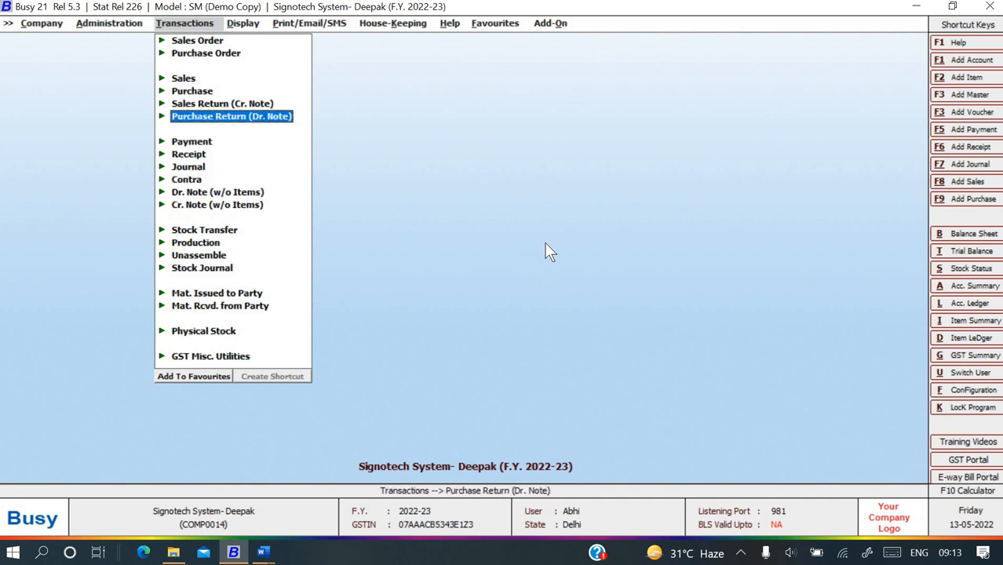
key(Return)
key(Return)
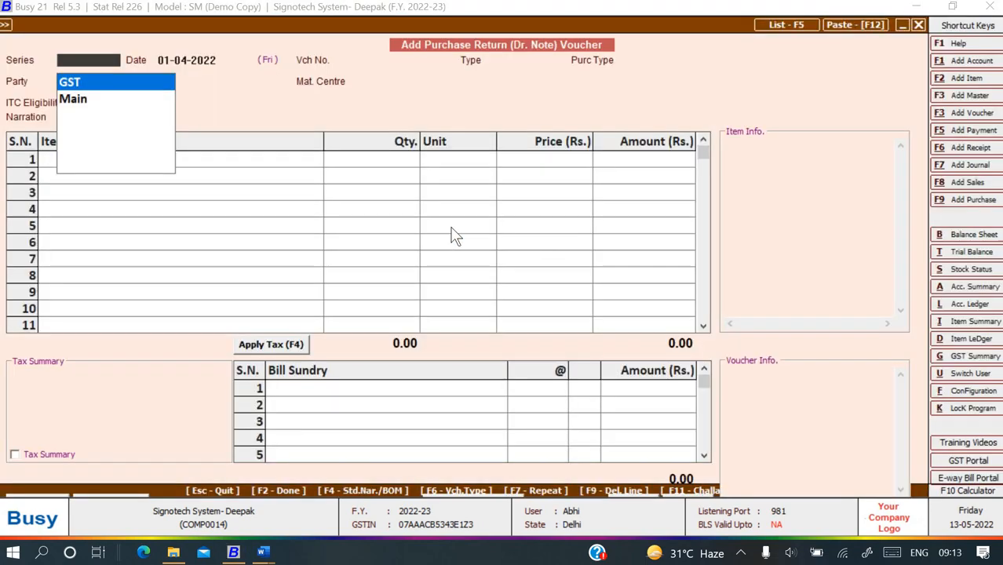
Set the Main series and voucher date 02-04-2022
key(alt+Tab)
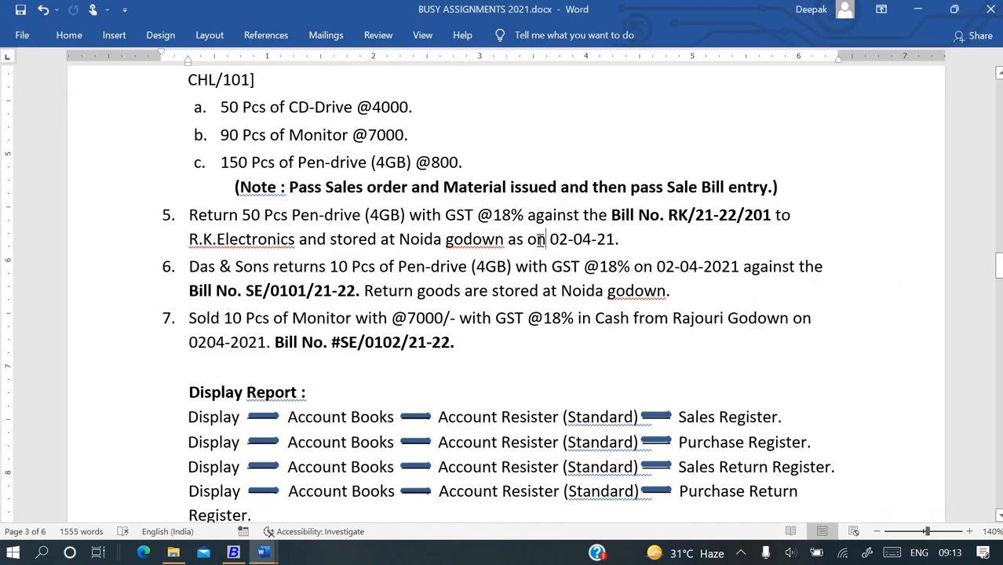
key(alt+Tab)
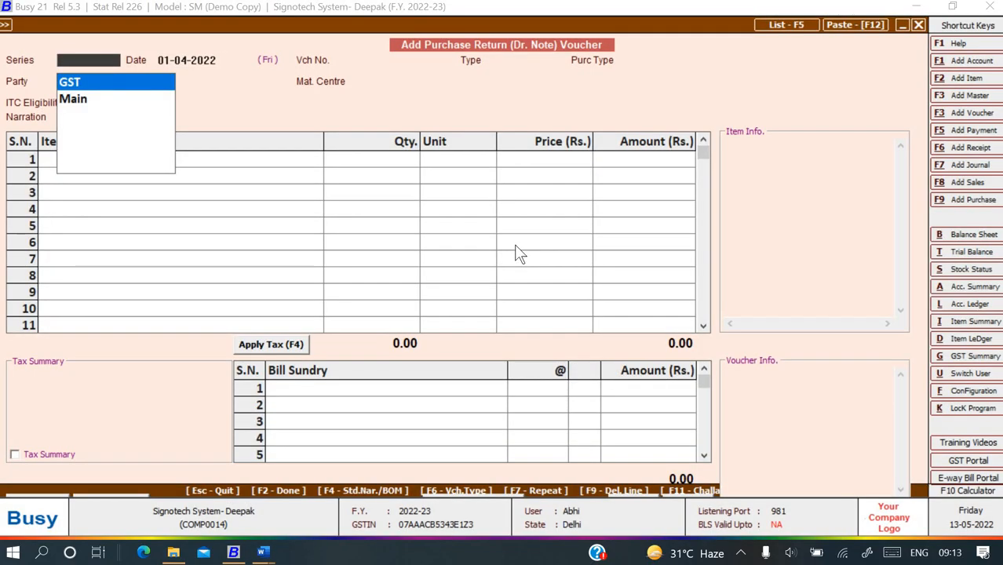
key(Down)
key(Return)
key(alt+Tab)
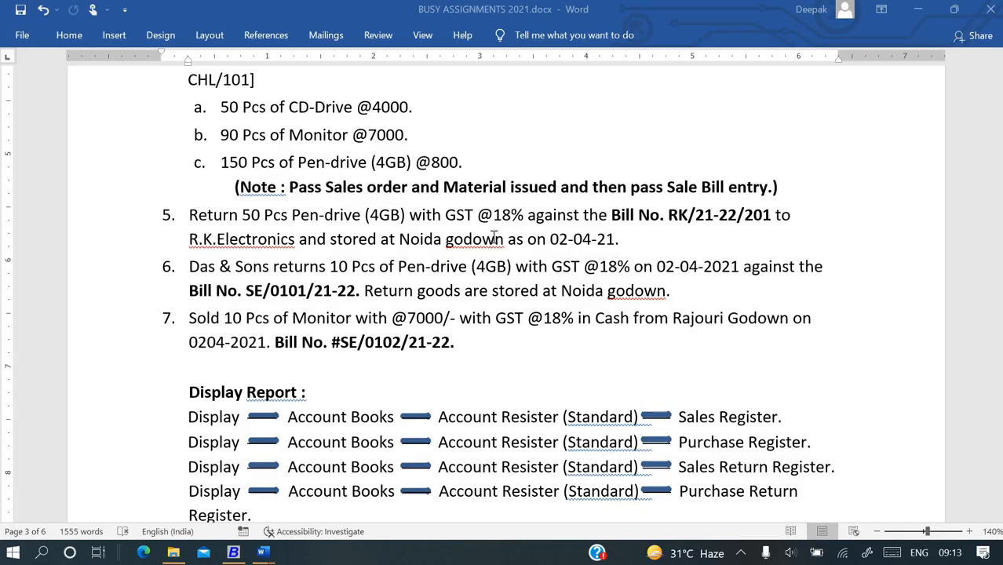
key(alt+Tab)
key(Return)
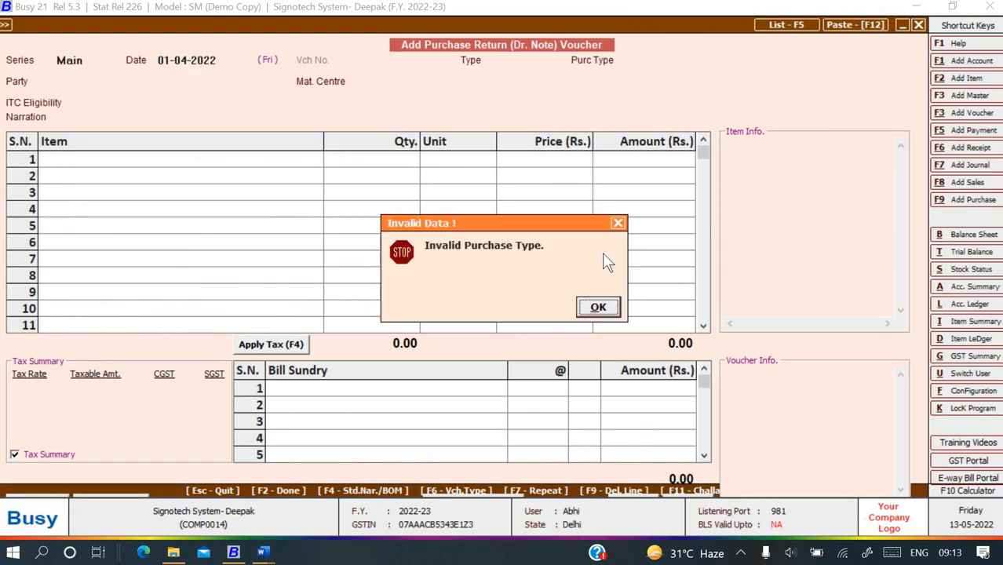
key(Return)
key(Escape)
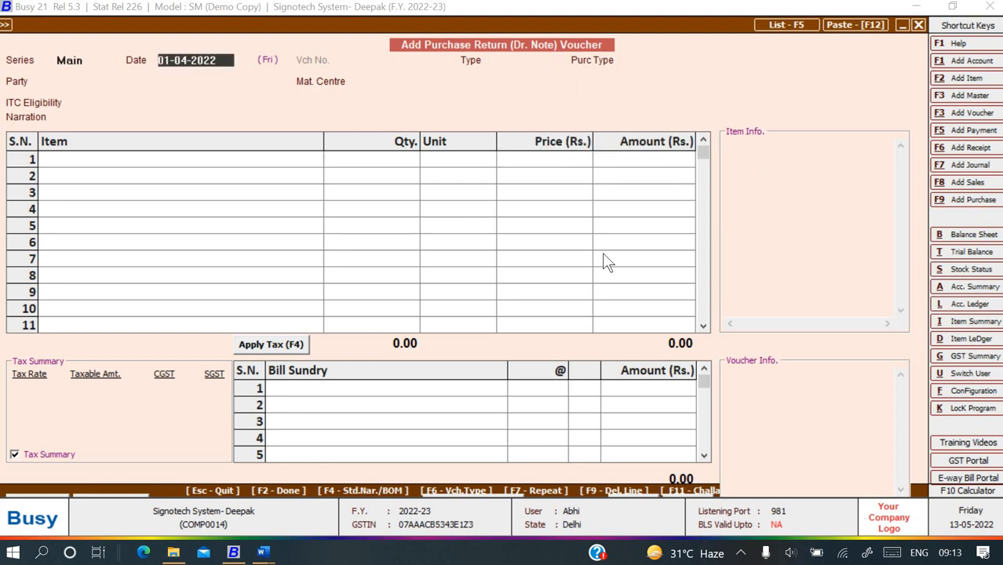
key(Escape)
key(Return)
text(2)
key(Return)
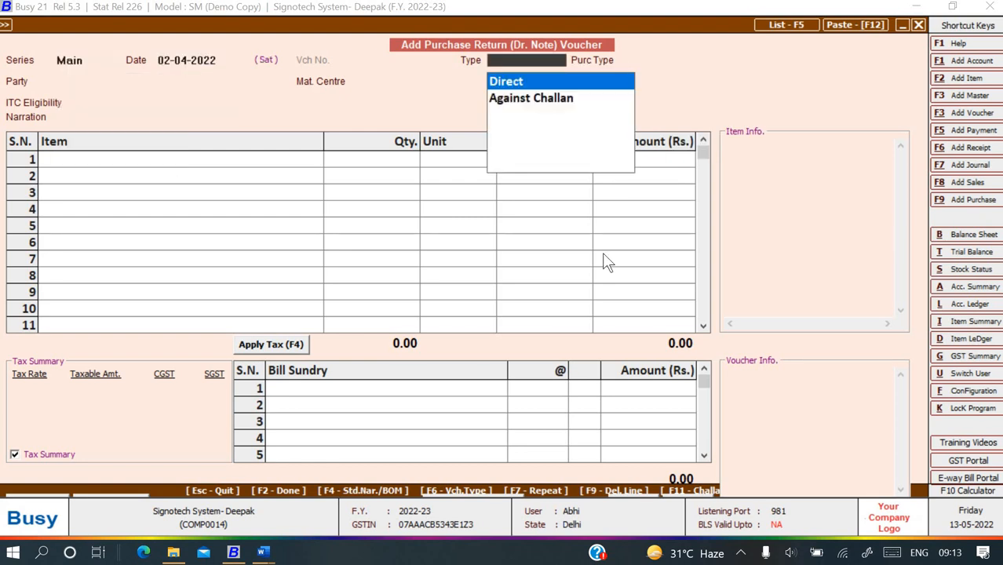
Choose type Direct, purchase type L/GST-18% and party R.K.Electronics
key(Return)
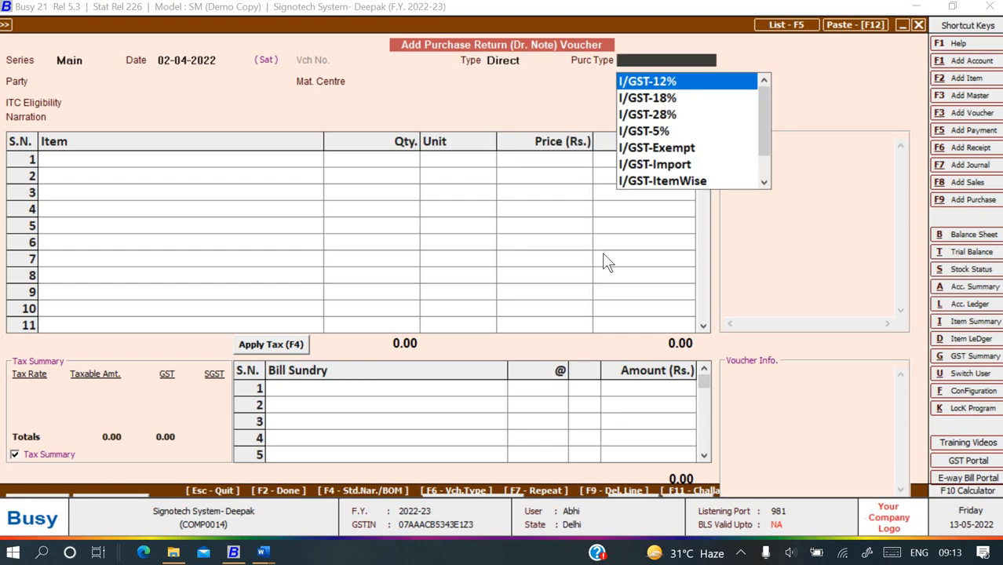
key(Down)
key(Return)
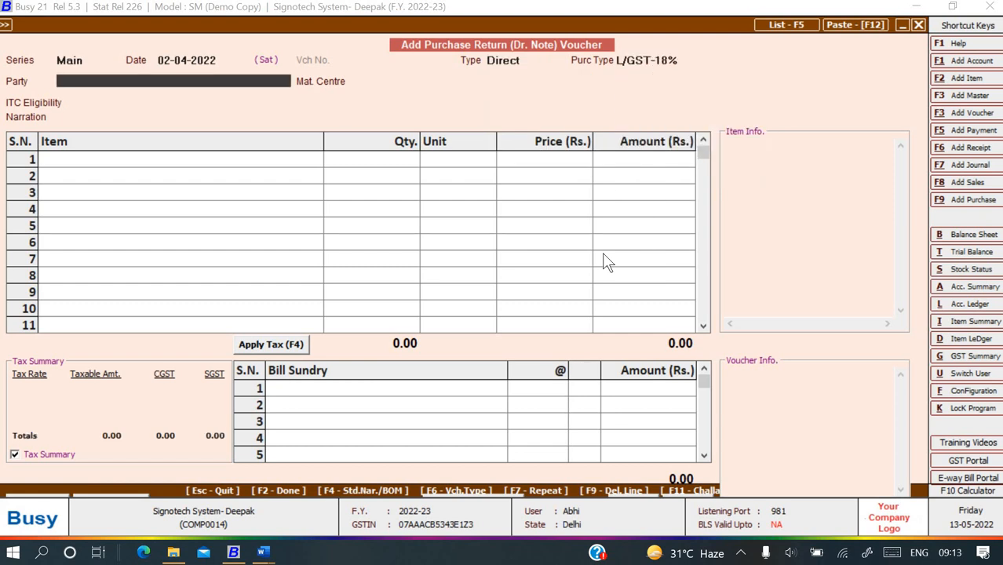
text(r)
key(Return)
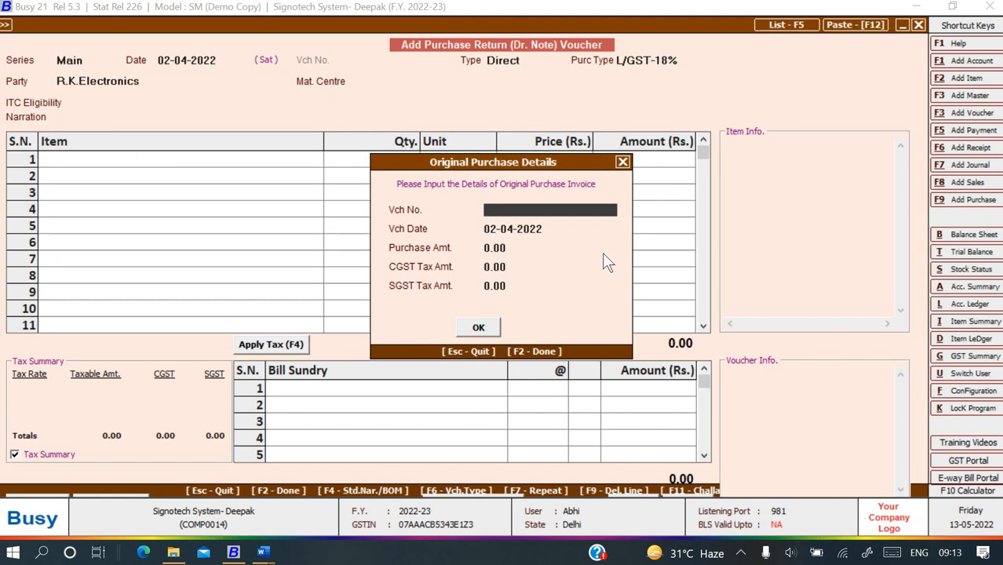
Copy bill number RK/21-22/201 from the assignment into the original purchase details
key(alt+Tab)
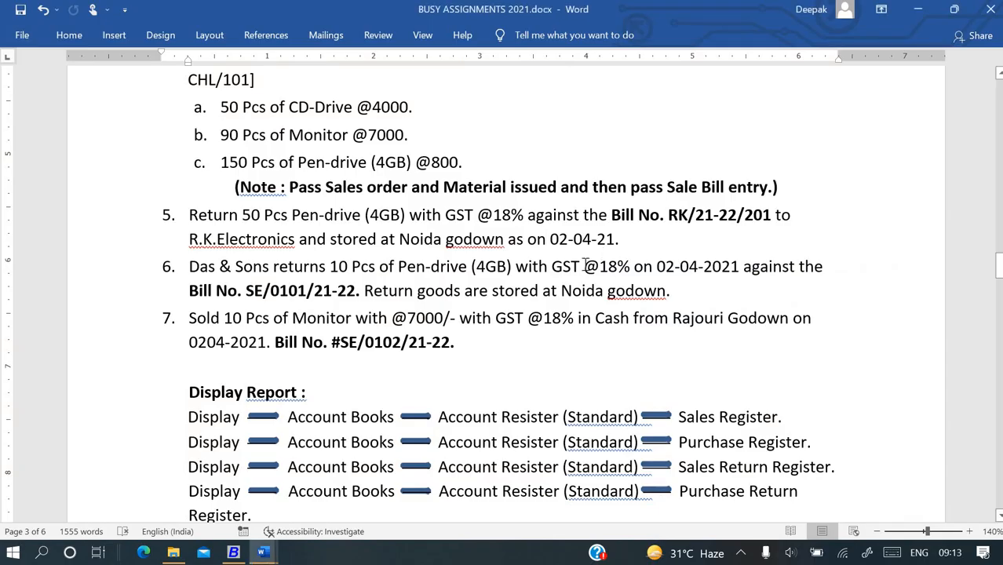
scroll(585, 265, up, 1)
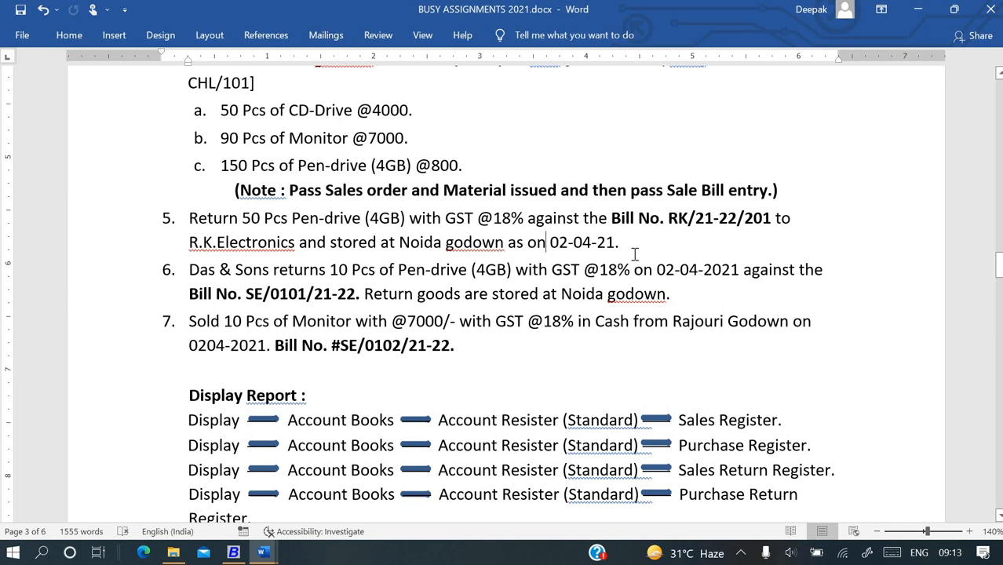
click(669, 219)
drag(726, 222, 763, 222)
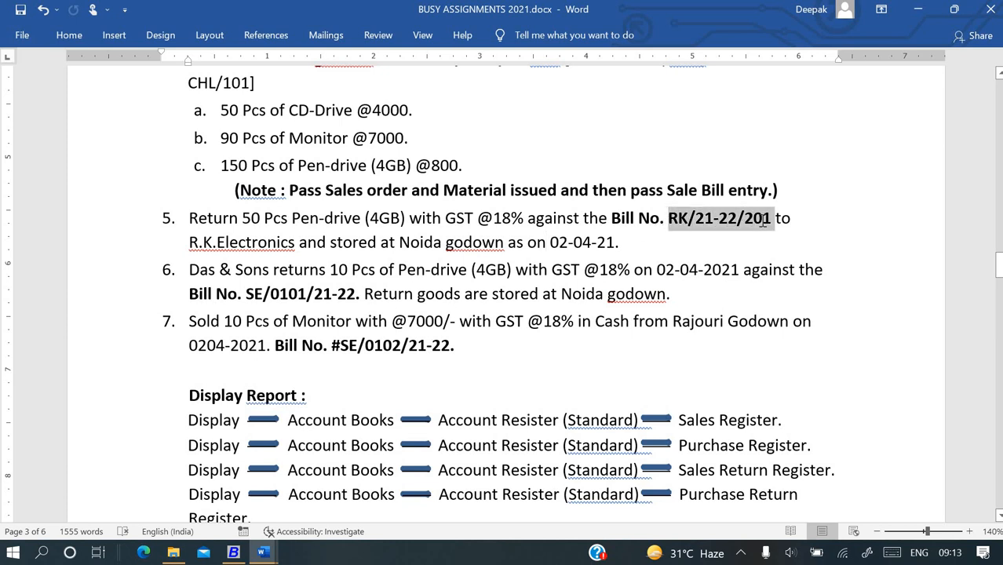
key(ctrl+c)
key(alt+Tab)
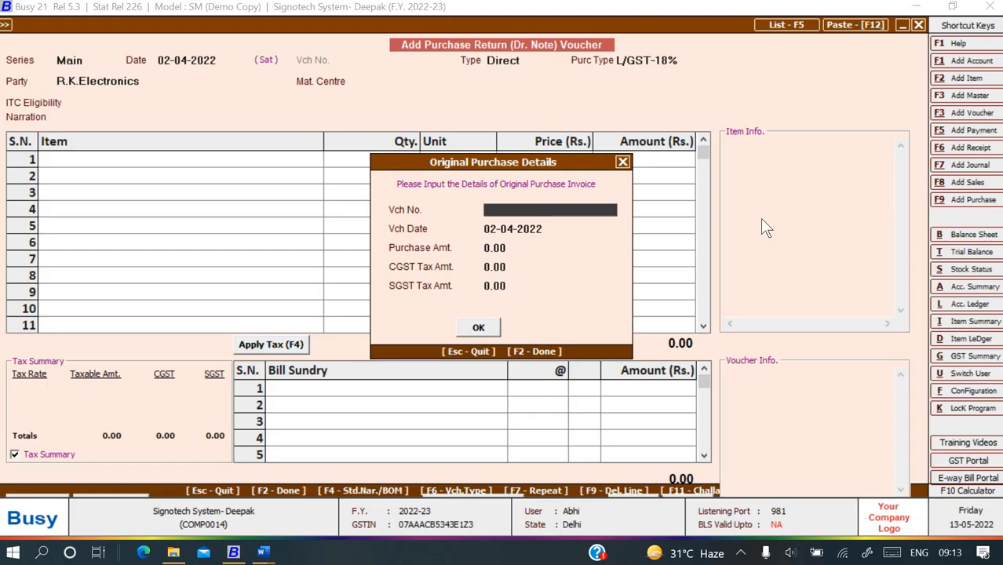
key(ctrl+v)
key(Return)
key(Return)
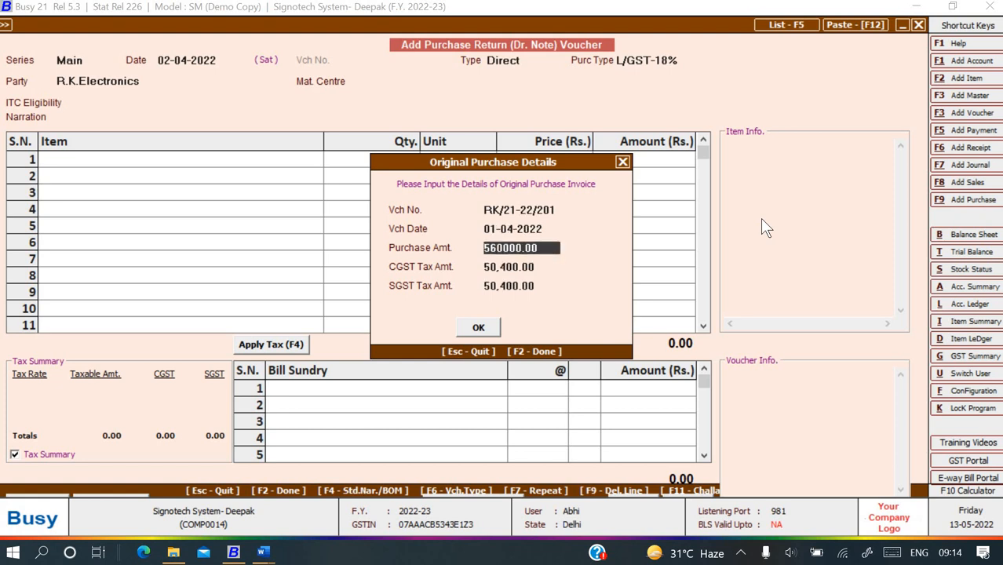
key(Return)
key(Return)
key(Return)
key(Return)
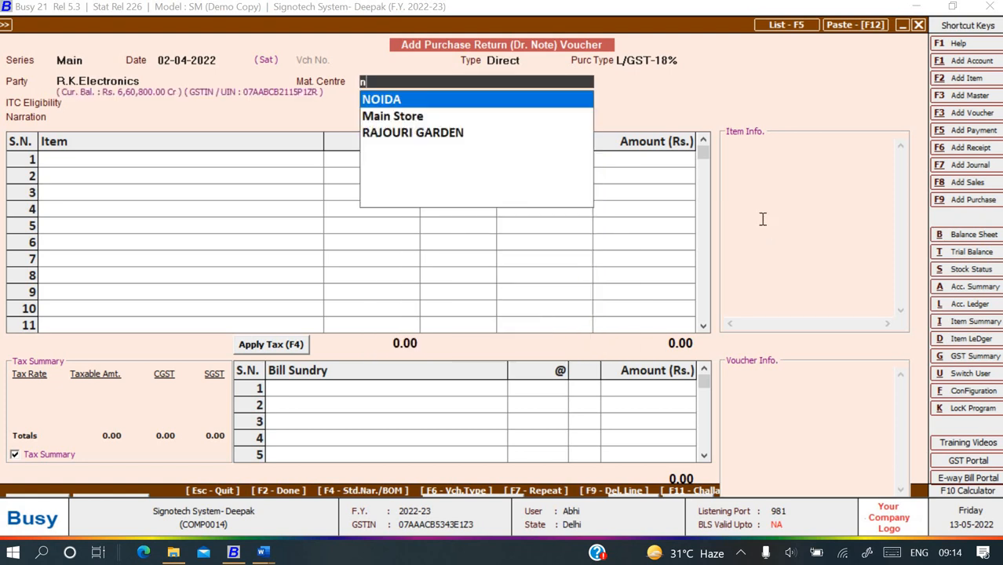
Store at NOIDA as Input Goods/Services with narration 'Being goods return'
key(Return)
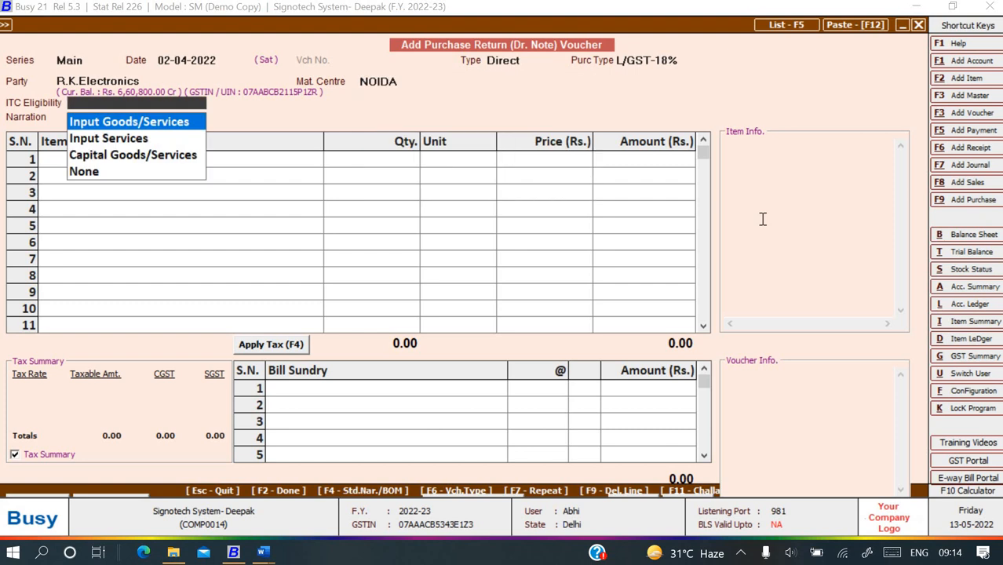
key(Return)
text(Bei)
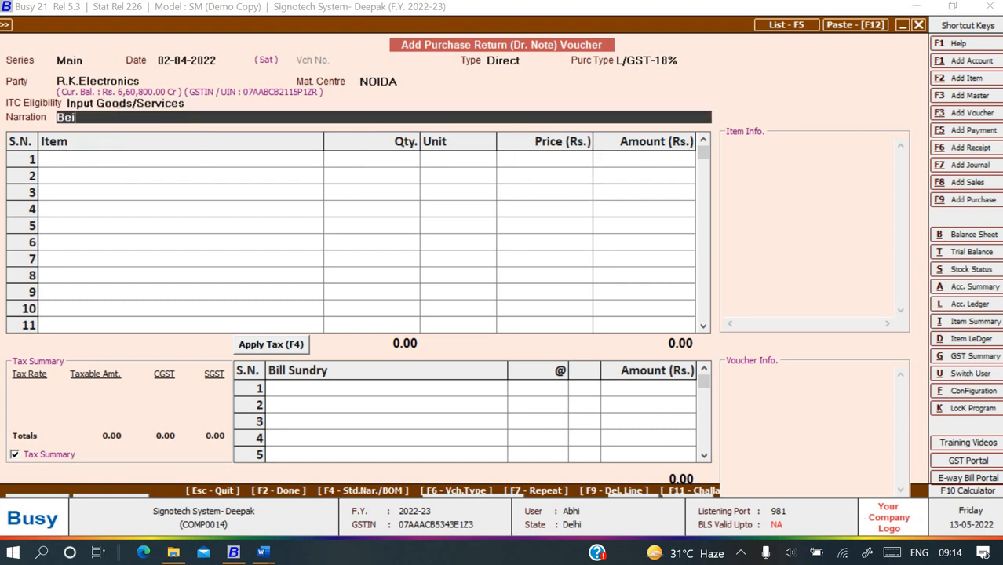
text(ng goods return)
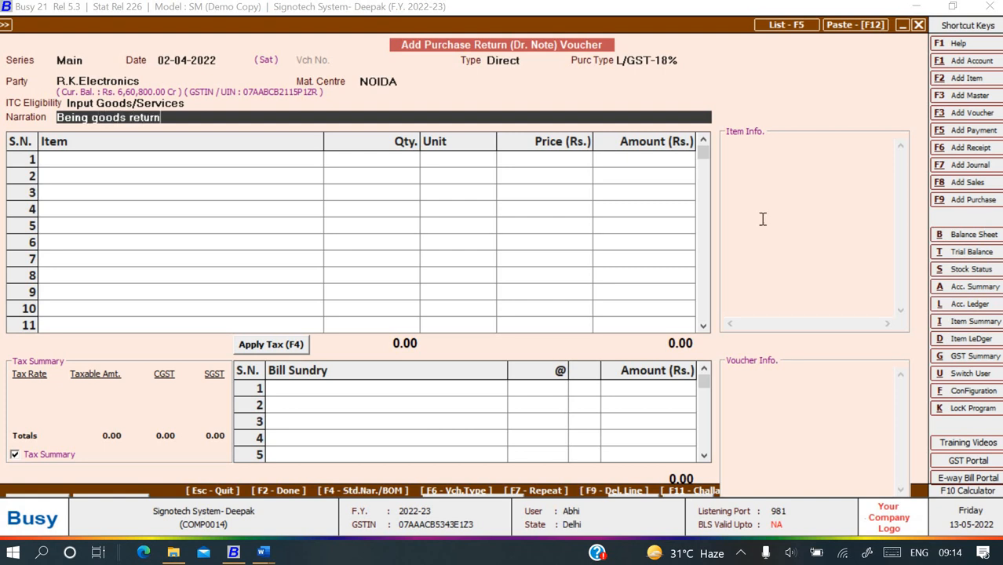
key(Return)
Add 50 PEN-DRIVE (4GB) at a price of 500
key(alt+Tab)
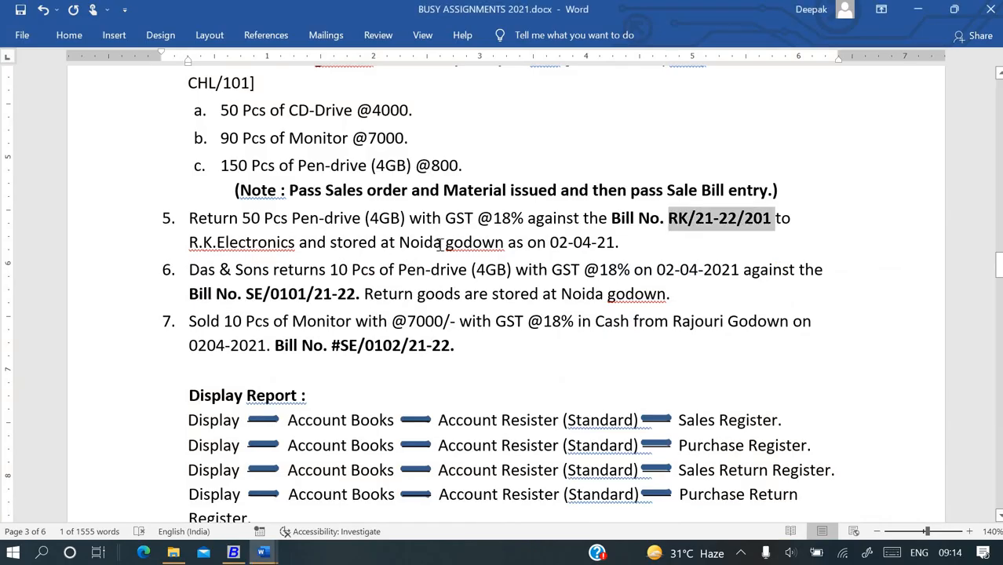
click(440, 241)
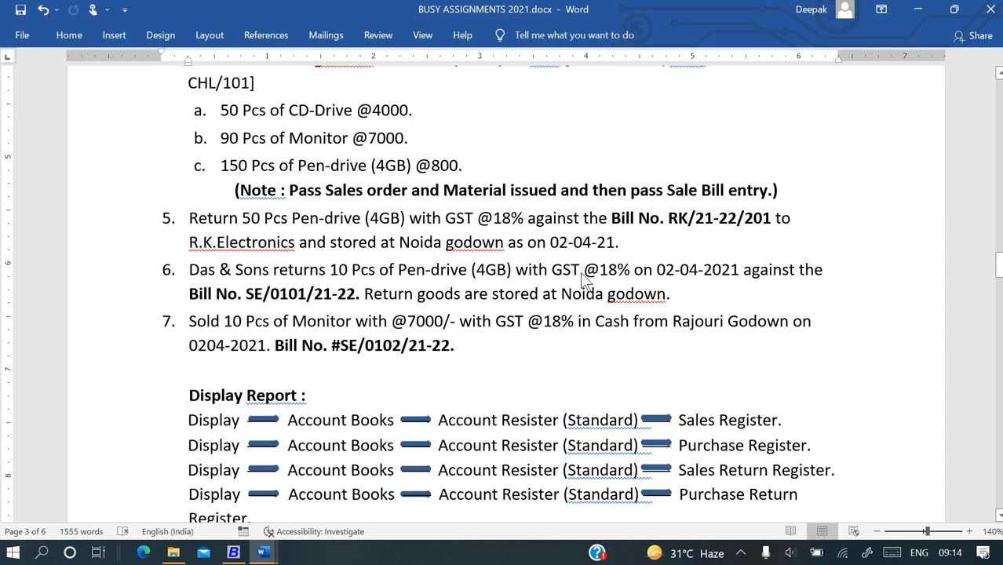
key(alt+Tab)
key(Return)
key(Return)
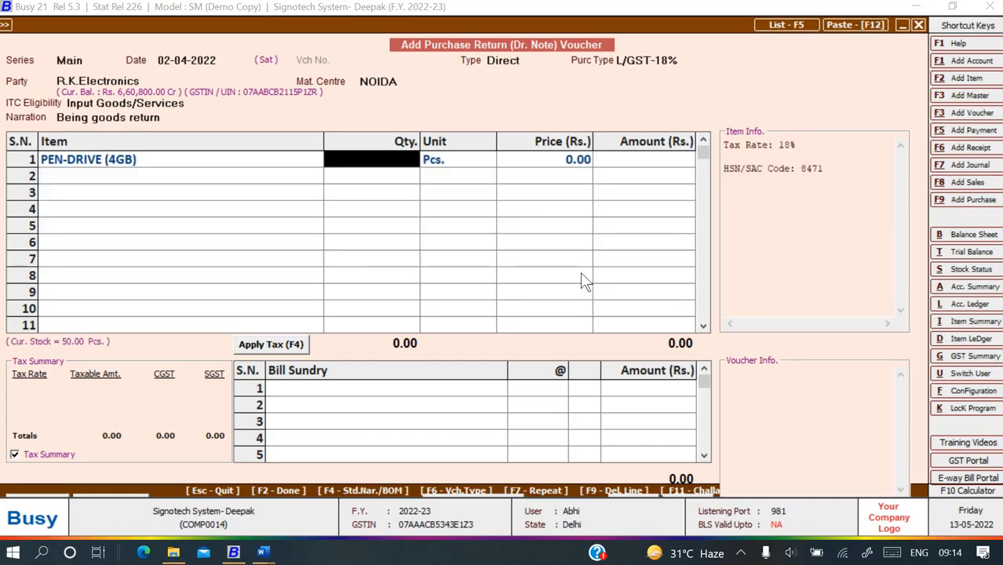
text(50)
key(Return)
key(Return)
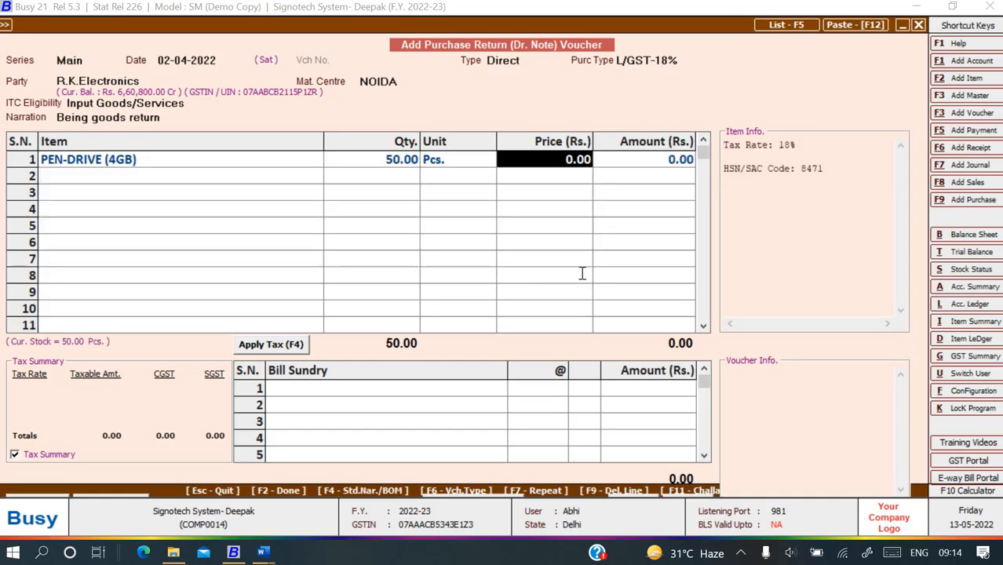
key(alt+Tab)
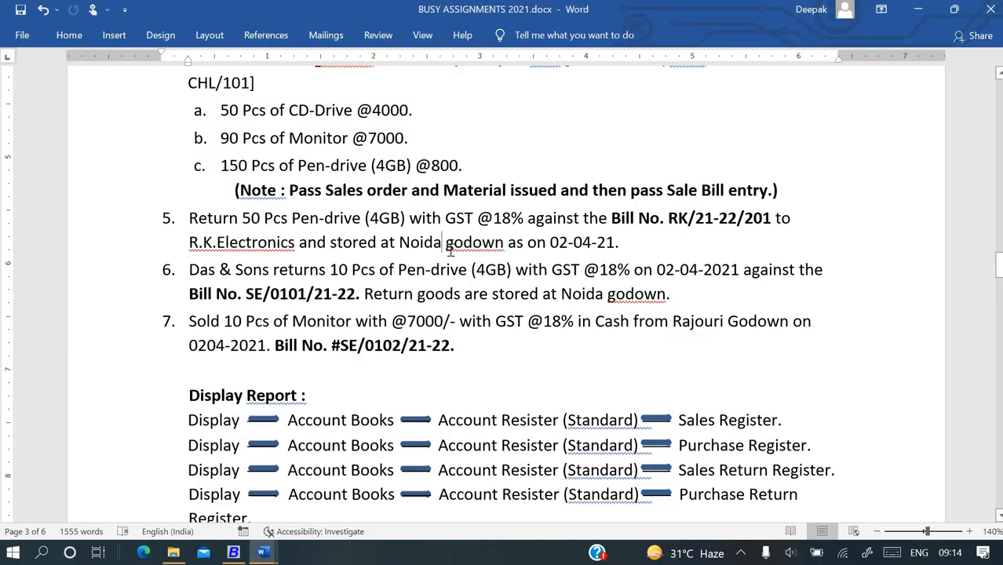
key(alt+Tab)
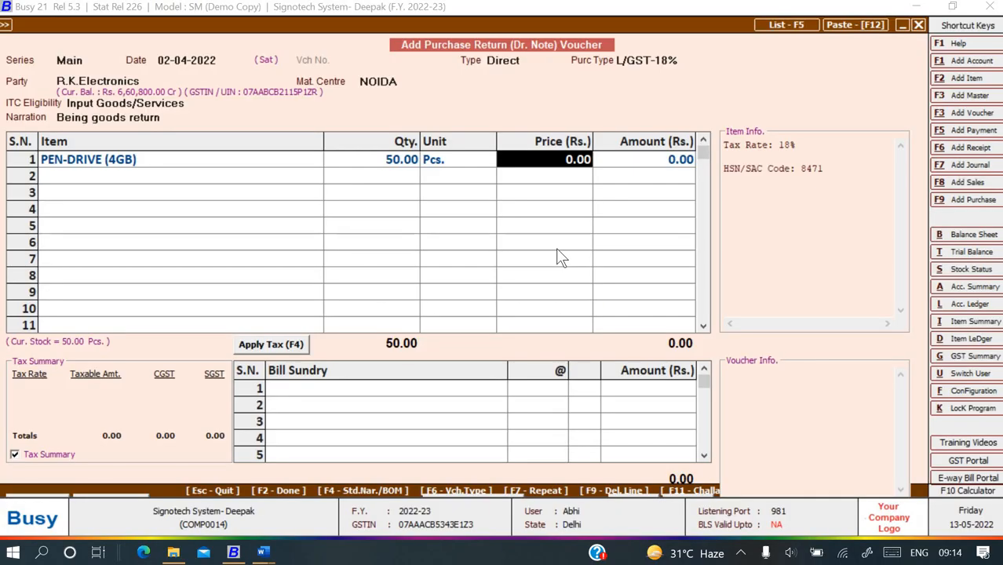
key(alt+Tab)
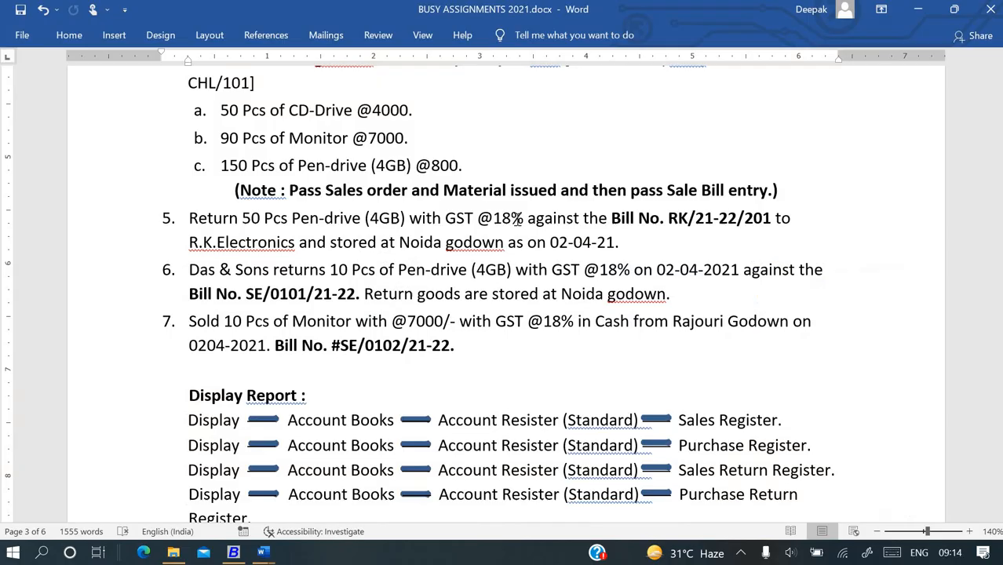
scroll(517, 220, up, 3)
scroll(517, 220, up, 6)
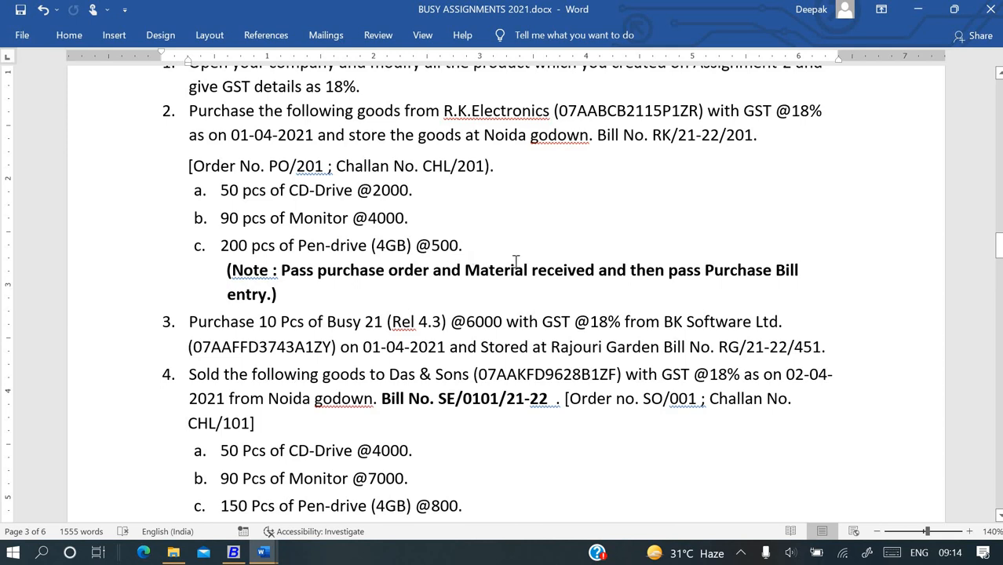
key(alt+Tab)
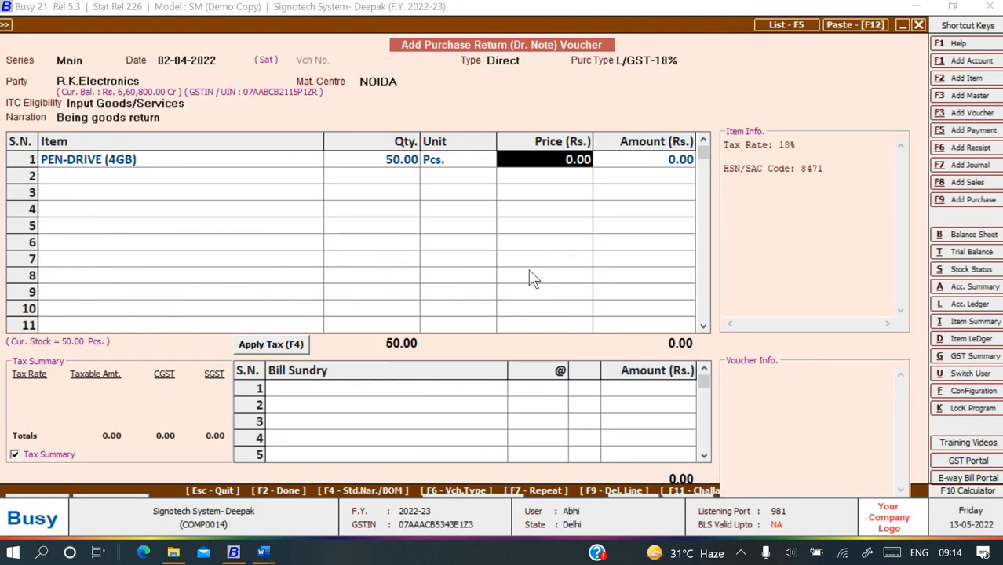
text(500)
key(Return)
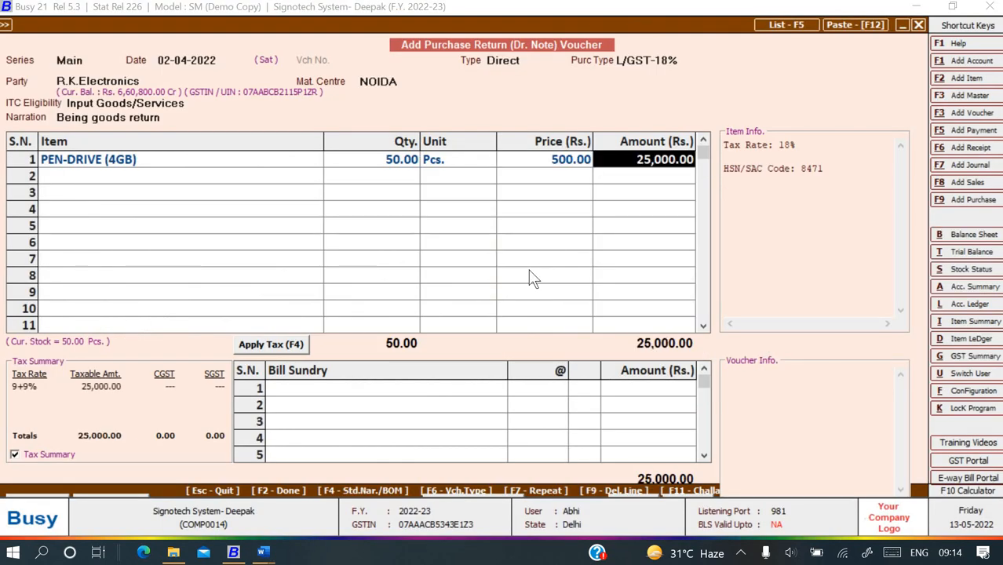
Add CGST and SGST bill sundries, totalling 29,500.00
key(Return)
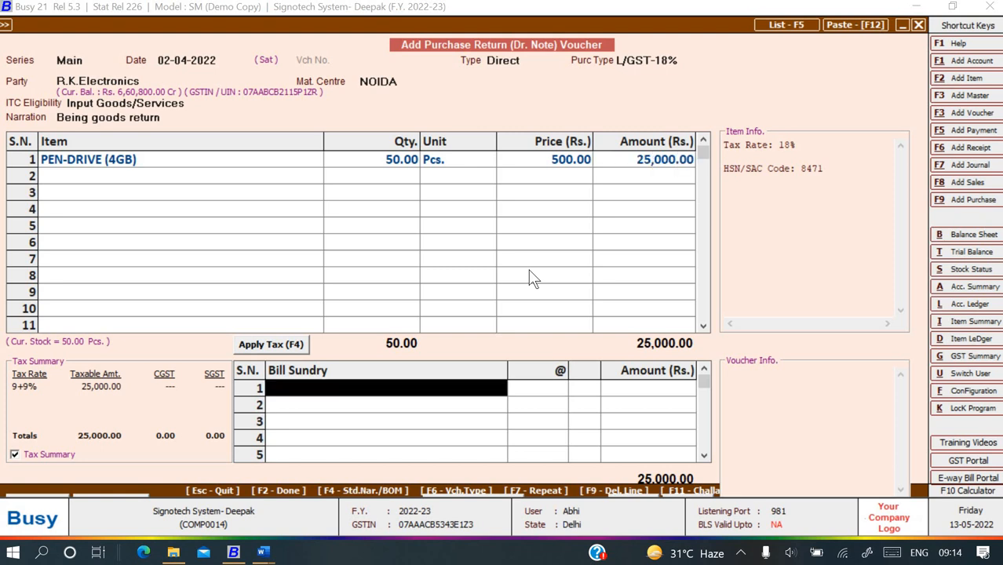
text(c)
key(Down)
key(Down)
key(Return)
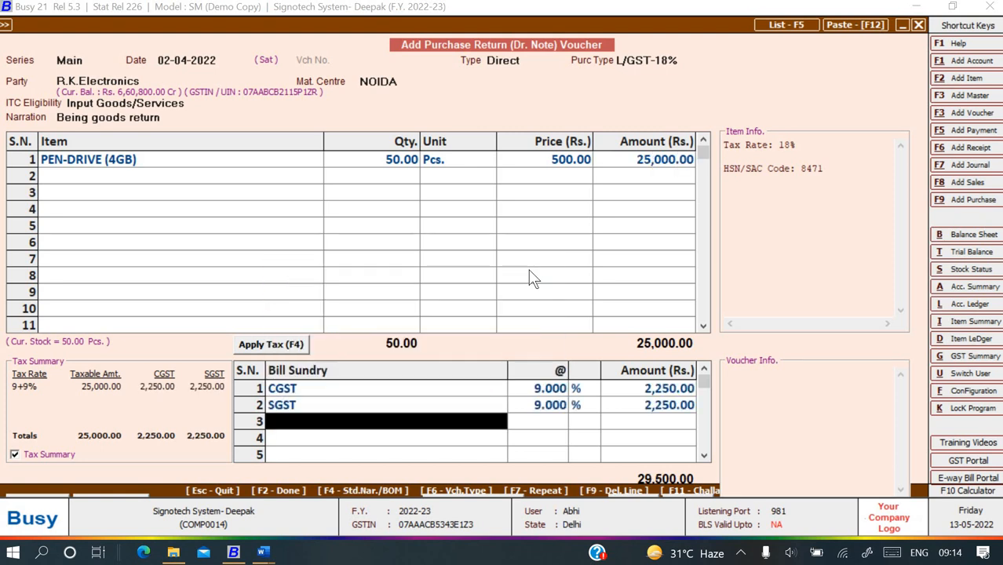
key(Return)
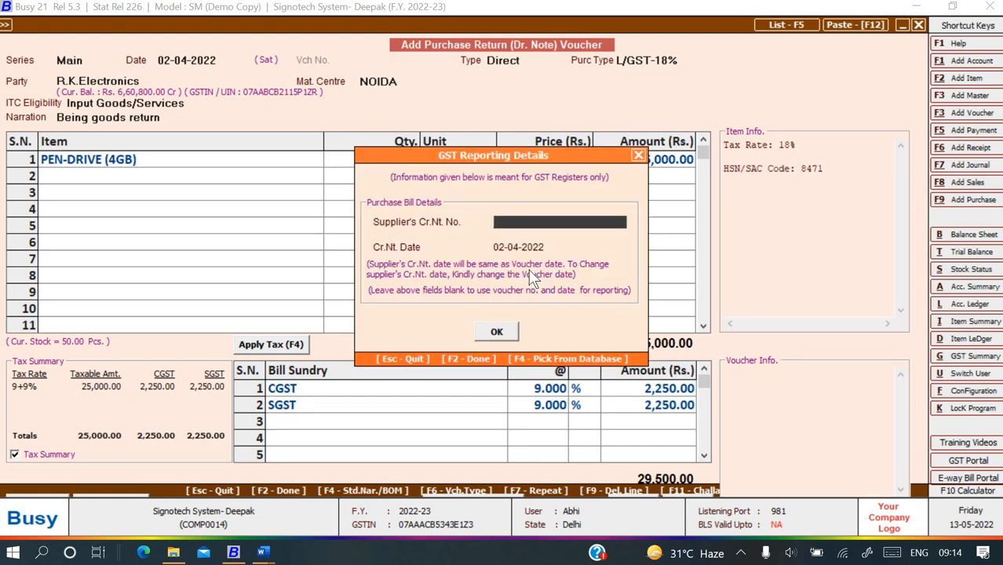
key(alt+Tab)
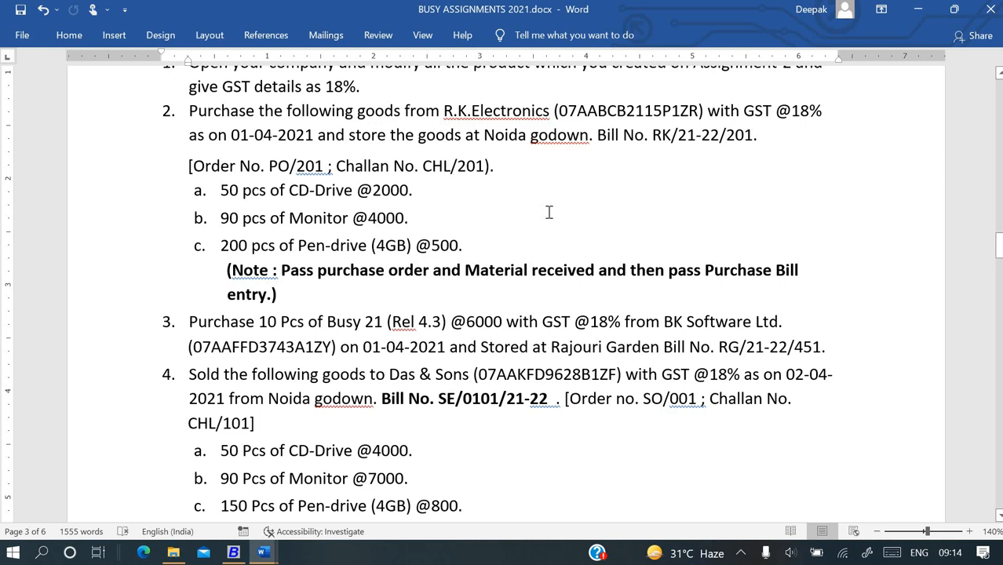
Scroll through tasks 3–7 of the Word assignment, then return to the voucher's GST details
scroll(549, 212, up, 1)
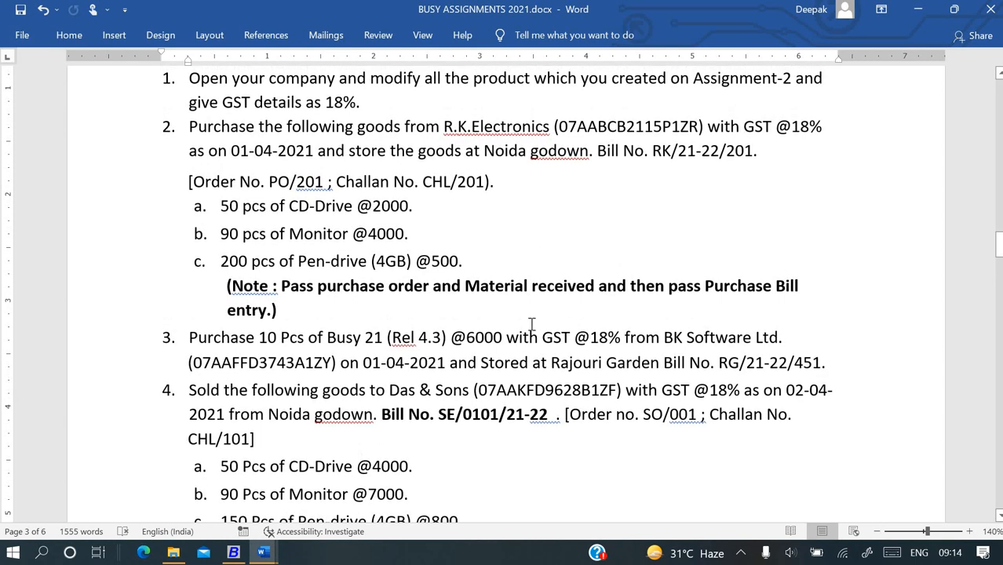
scroll(531, 324, down, 2)
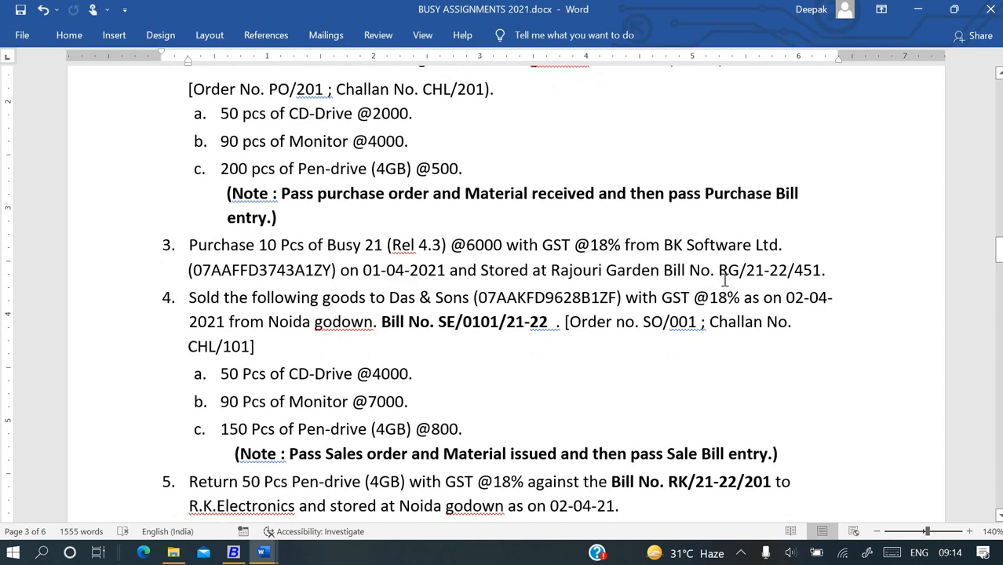
scroll(725, 279, up, 3)
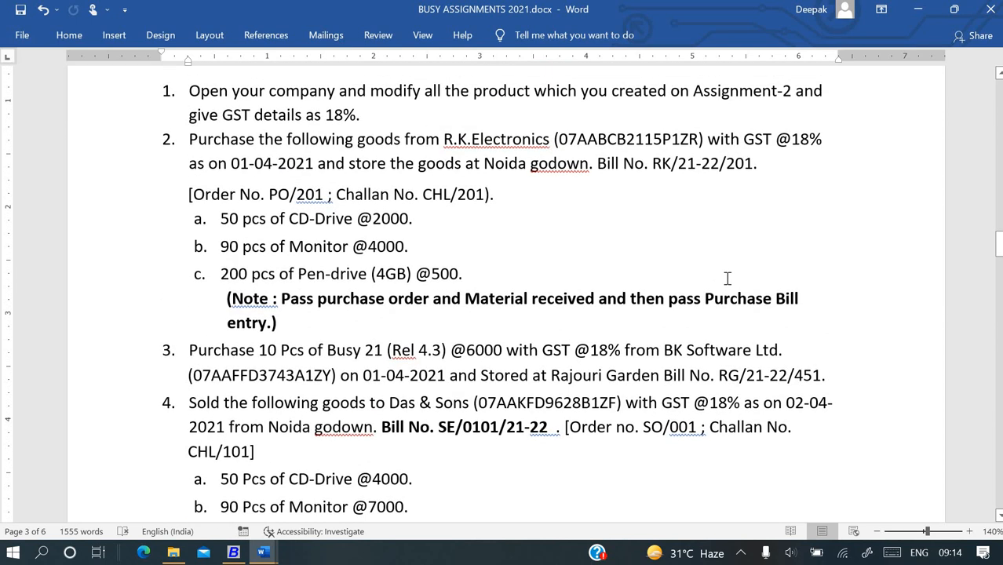
scroll(728, 279, up, 1)
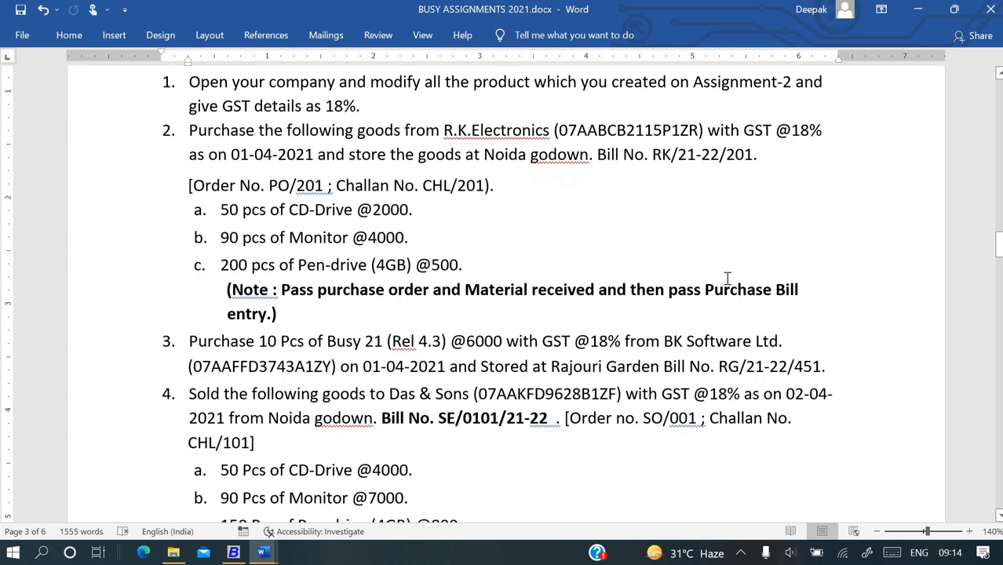
scroll(727, 278, down, 2)
scroll(728, 278, down, 1)
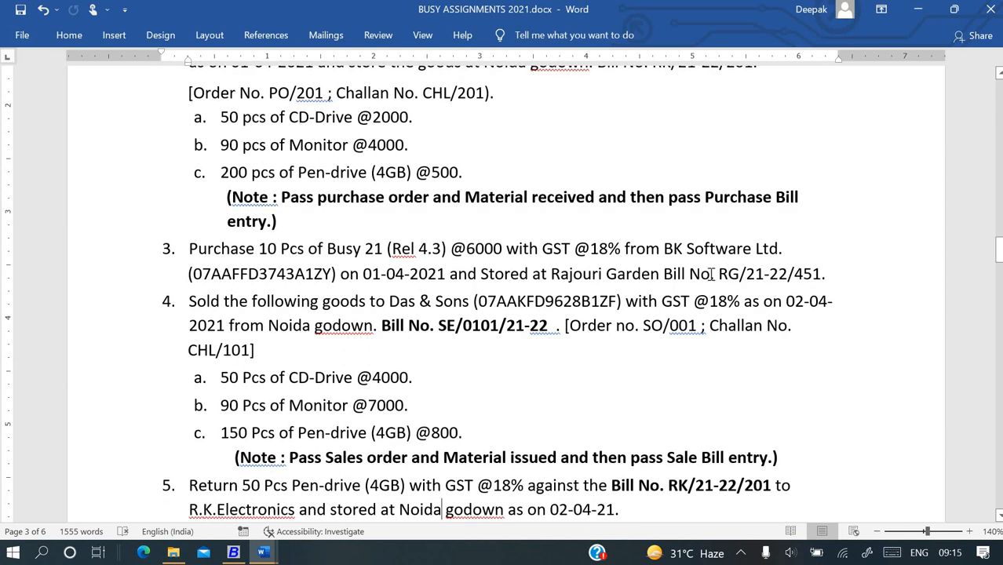
scroll(711, 273, up, 1)
scroll(711, 273, down, 4)
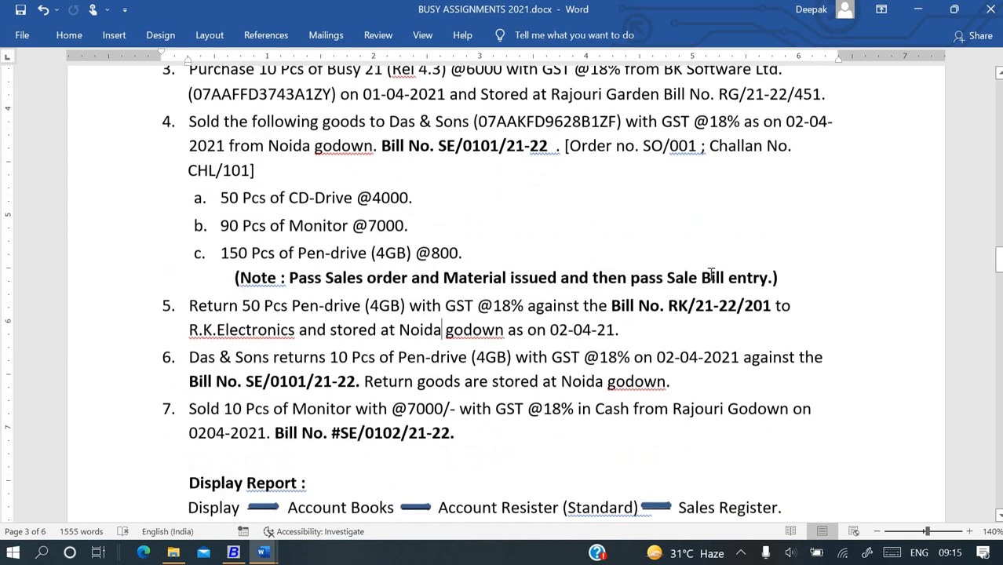
scroll(711, 275, down, 1)
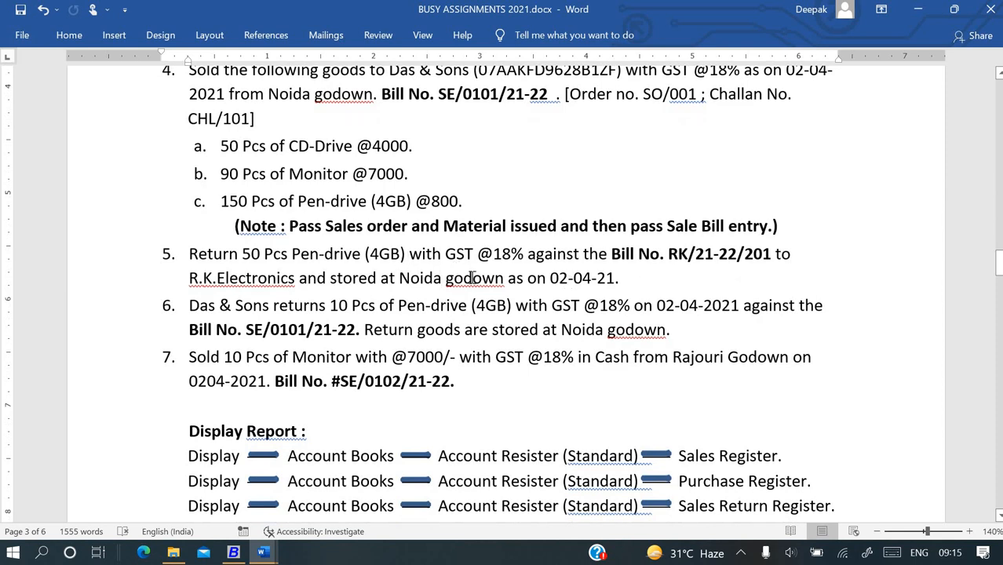
key(alt+Tab)
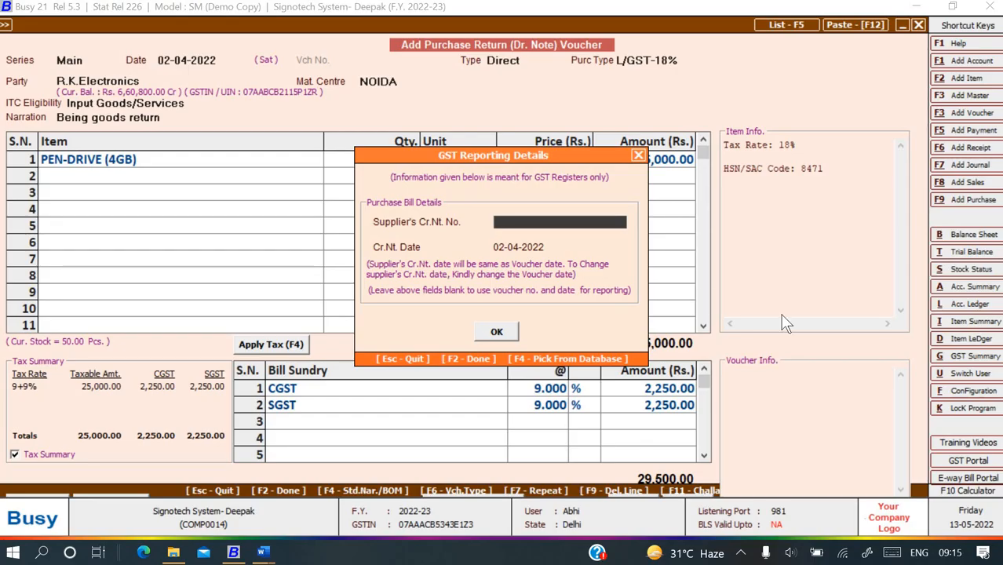
Enter credit note number Cn/01, adjust against bill RK/21-22/201, and save the return
text(Cn/01)
key(Return)
key(Return)
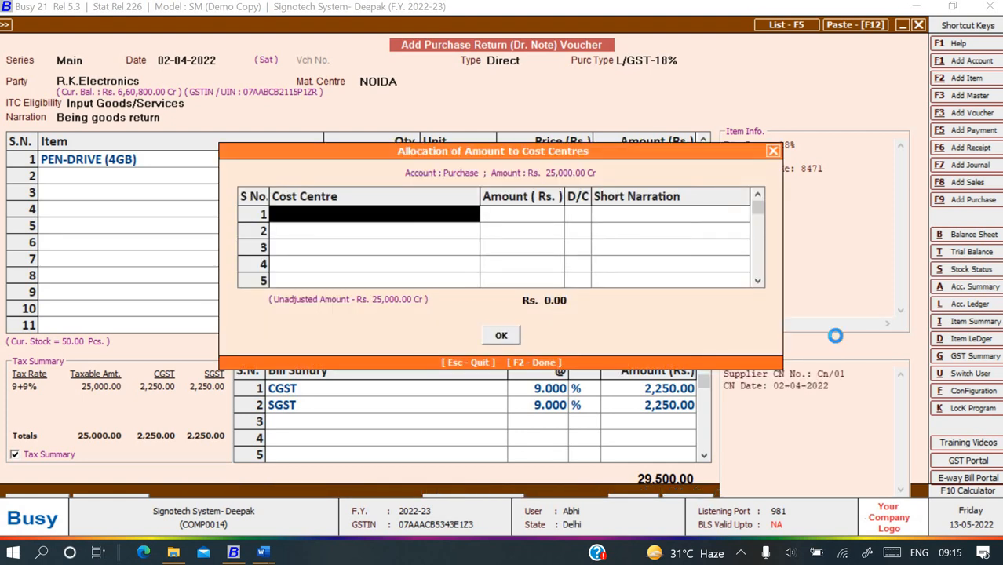
key(Escape)
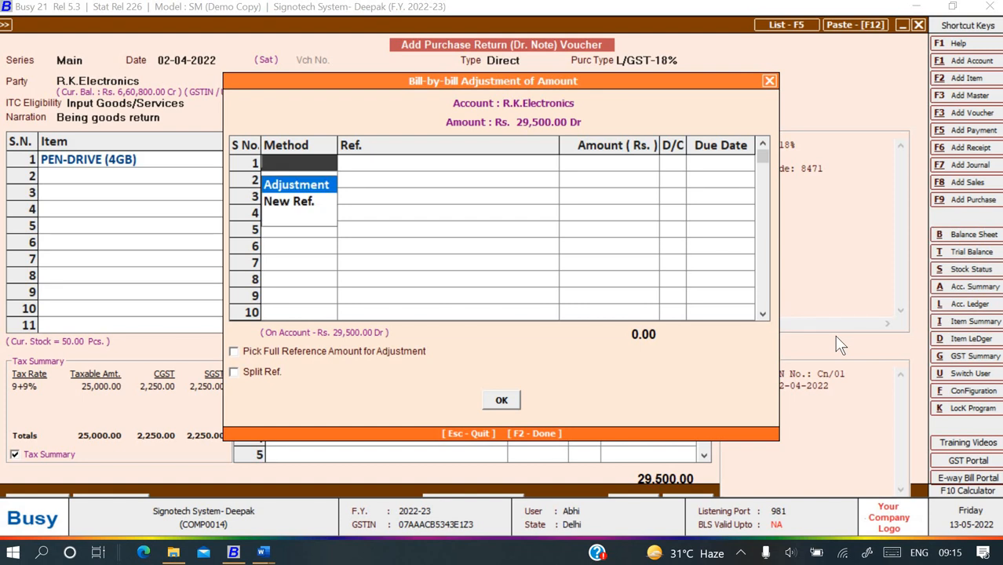
key(Return)
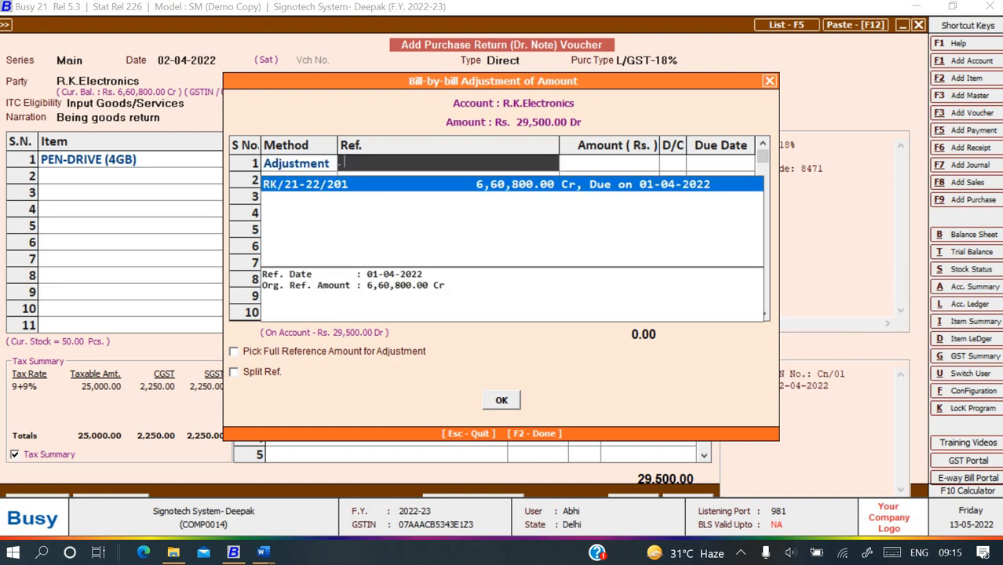
key(Return)
key(Return)
key(Return)
key(Return)
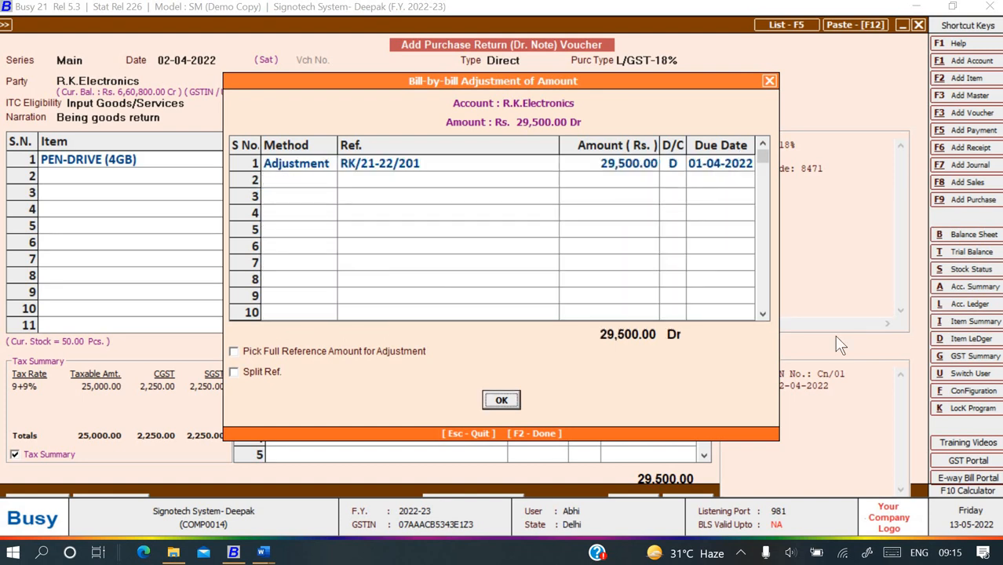
key(Return)
key(F2)
key(Return)
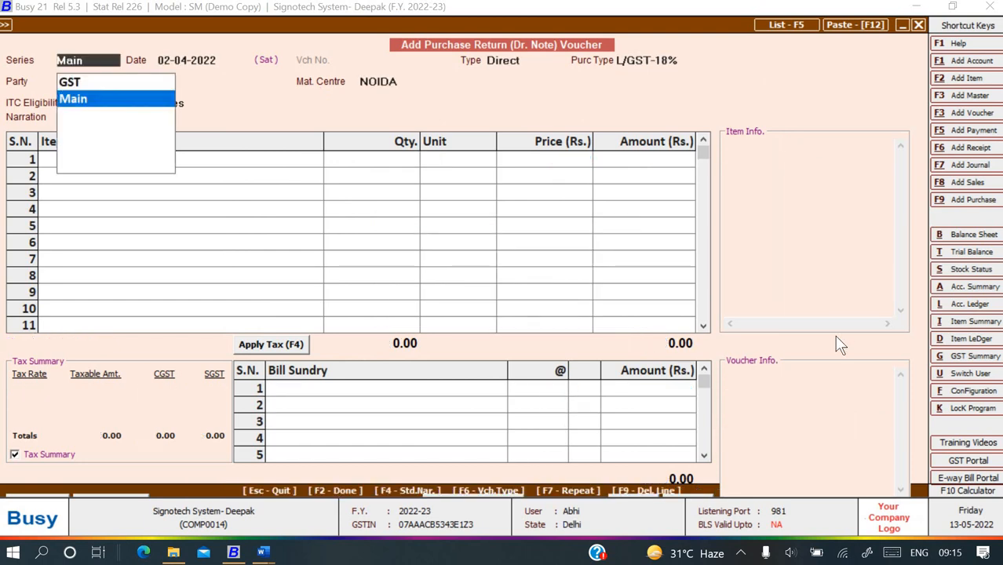
key(alt+Tab)
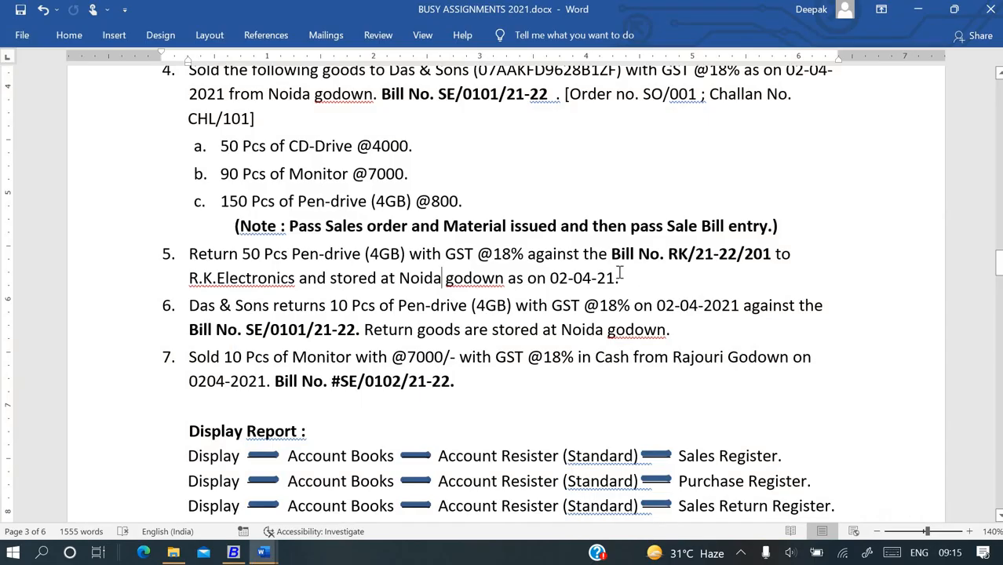
Read task 6 in Word, then close Busy's unused purchase return voucher
scroll(471, 275, down, 1)
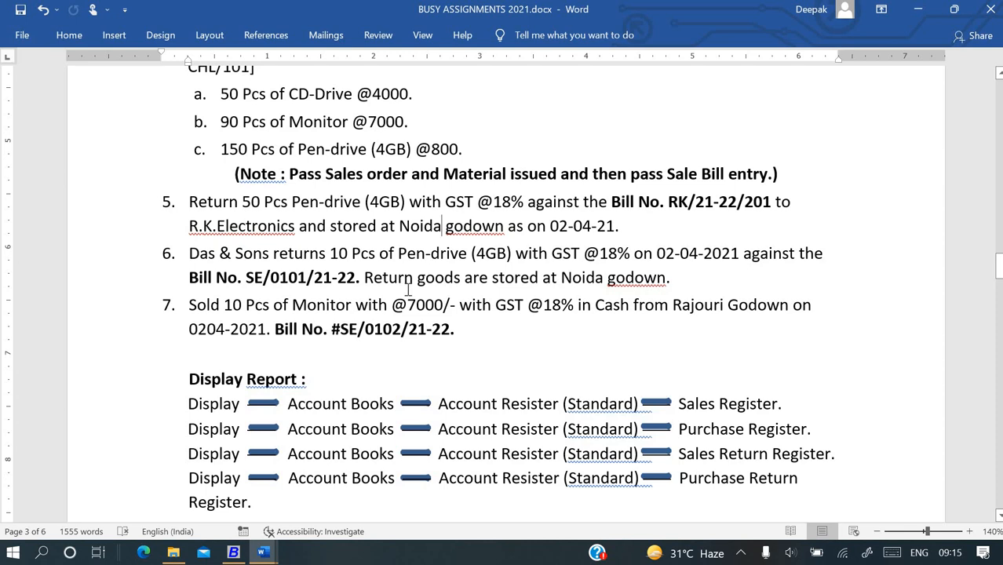
key(alt+Tab)
key(Escape)
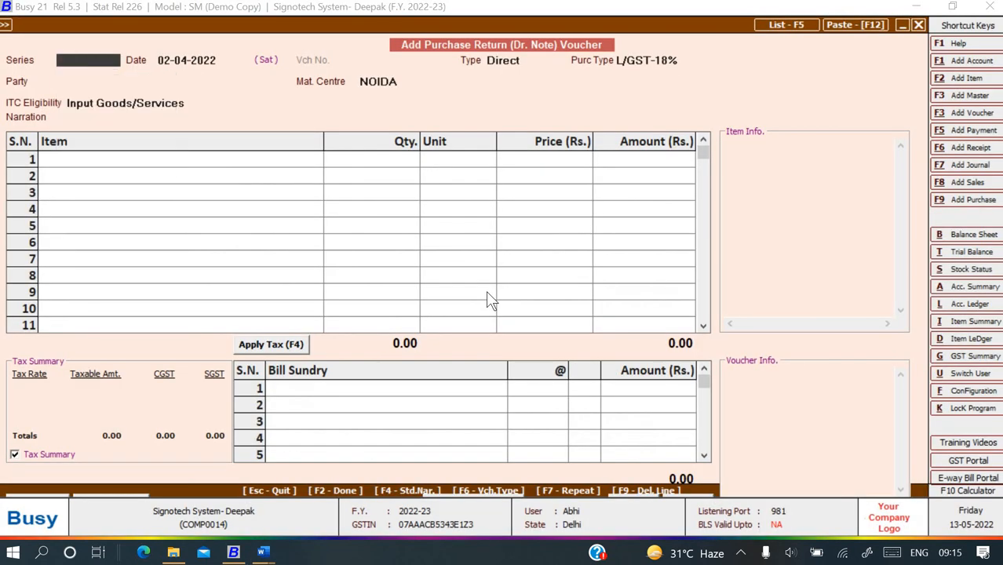
key(Escape)
key(Escape)
Start a new sales return voucher in the Main series dated 02-04-2022
key(Up)
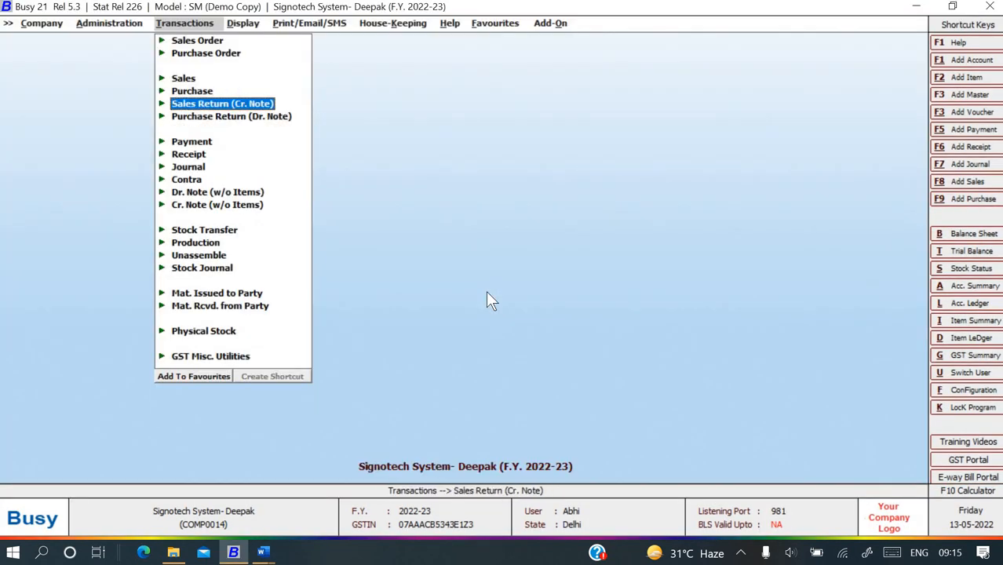
key(Return)
key(Return)
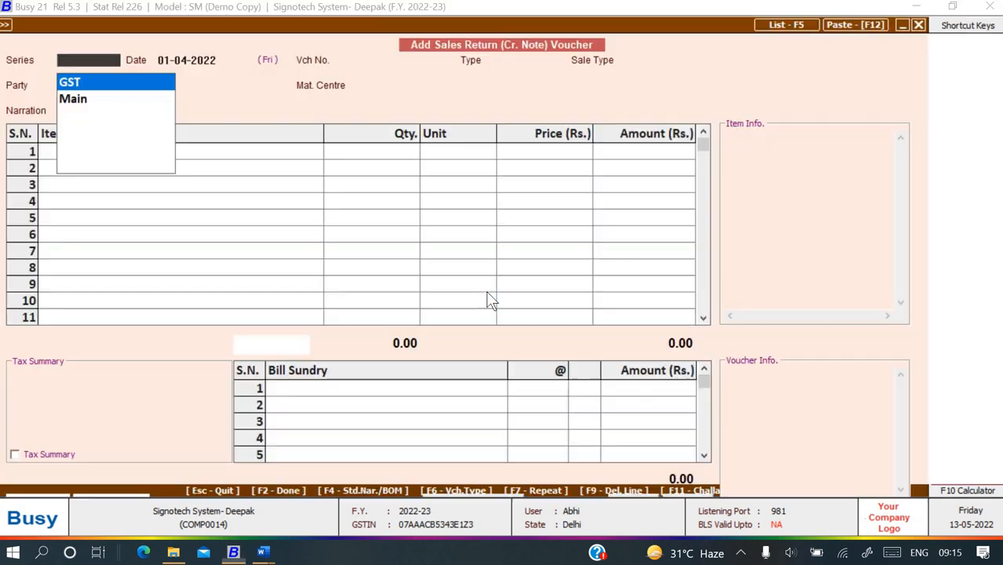
key(Down)
key(Return)
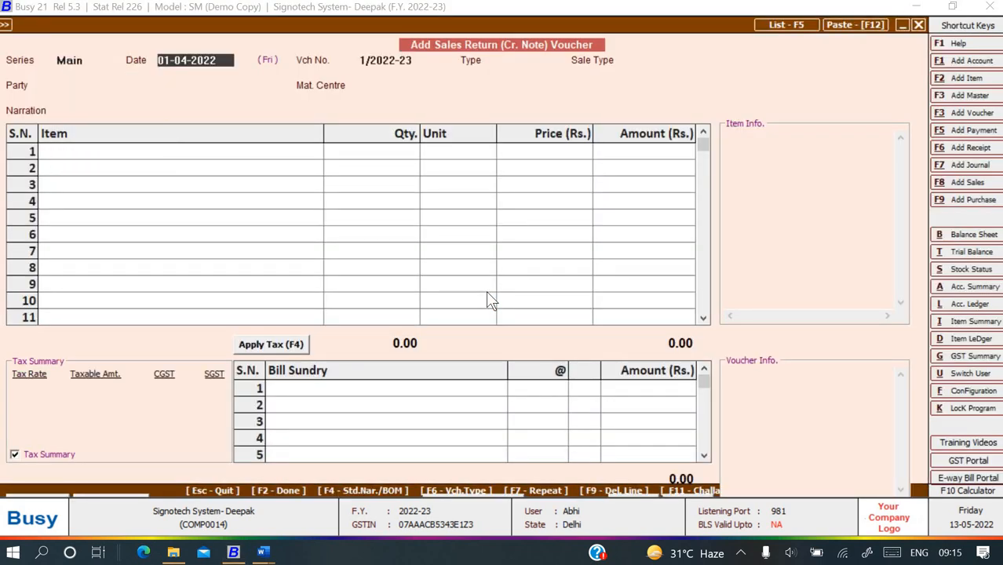
key(alt+Tab)
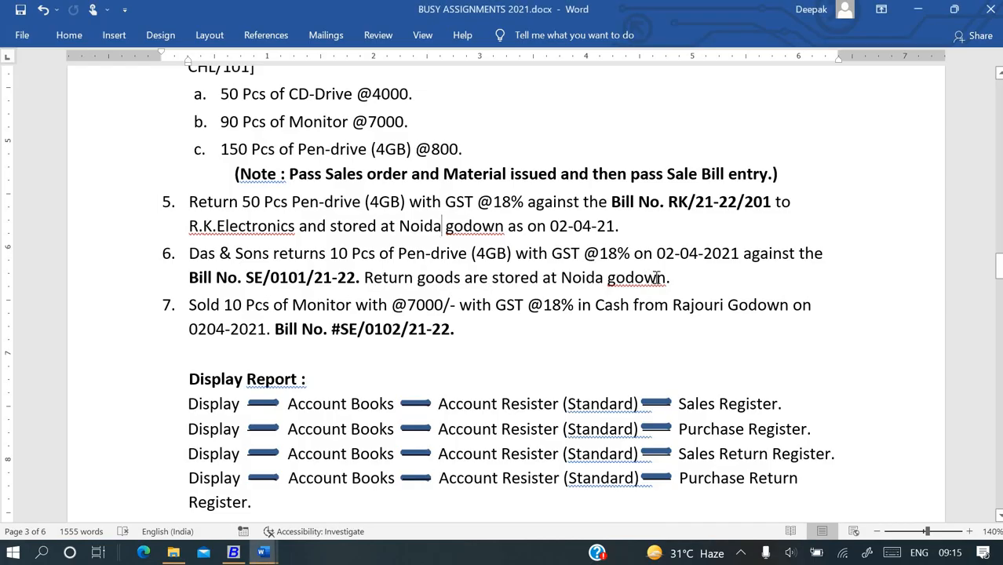
key(alt+Tab)
text(2-4)
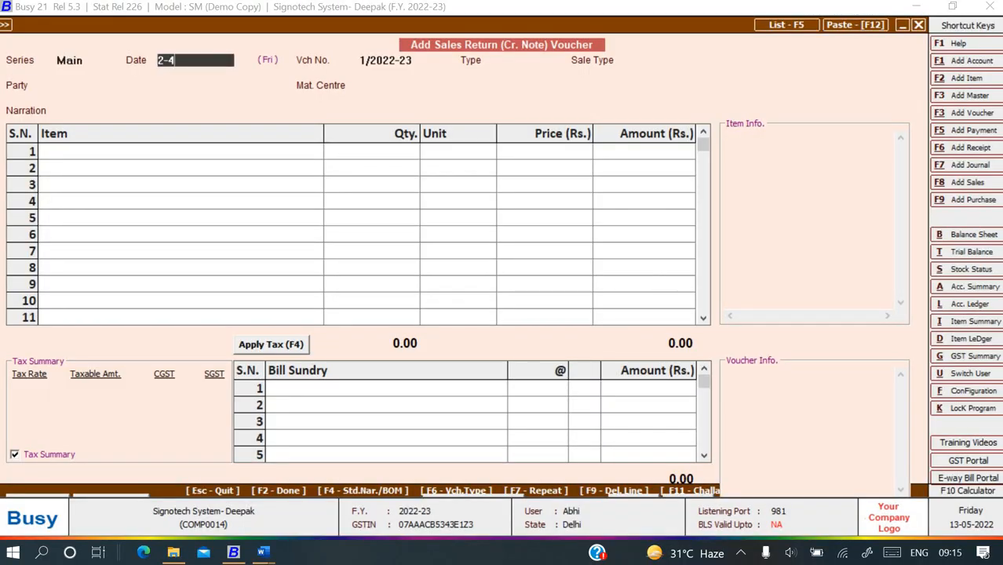
key(Return)
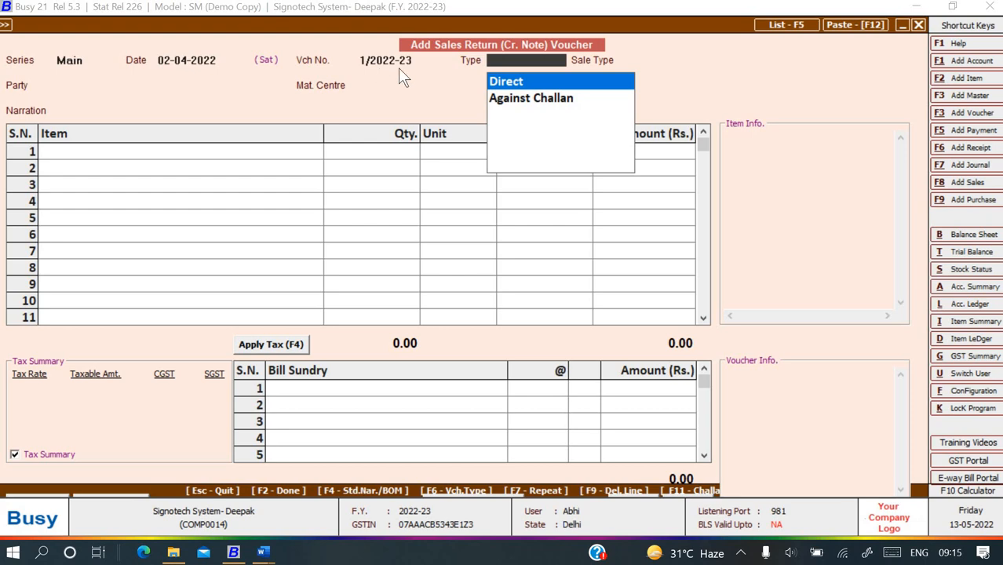
Set the voucher type to Direct and the sale type to L/GST-18%
key(alt+Tab)
key(alt+Tab)
key(Return)
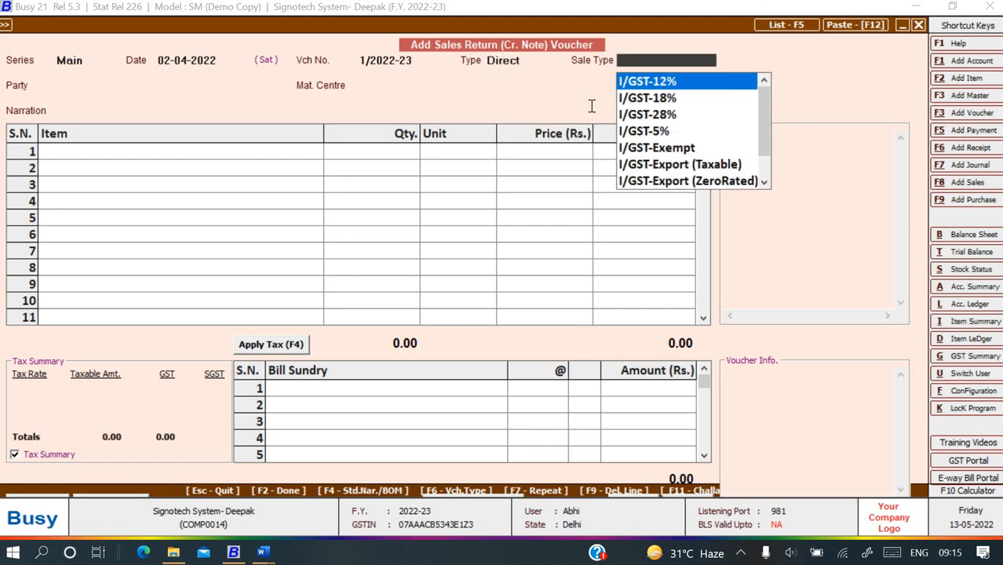
key(l)
key(Down)
key(Return)
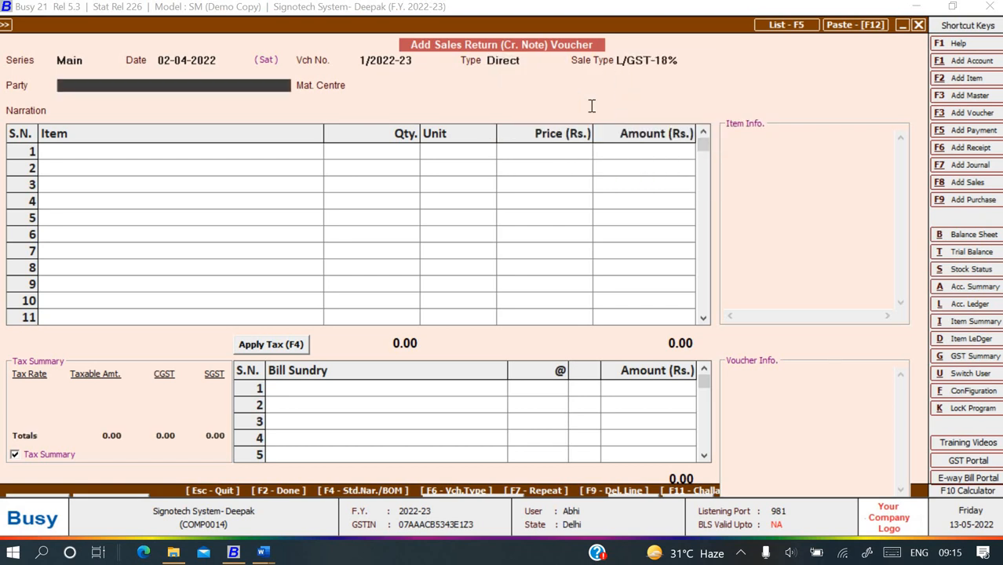
key(shift+Tab)
key(shift+Tab)
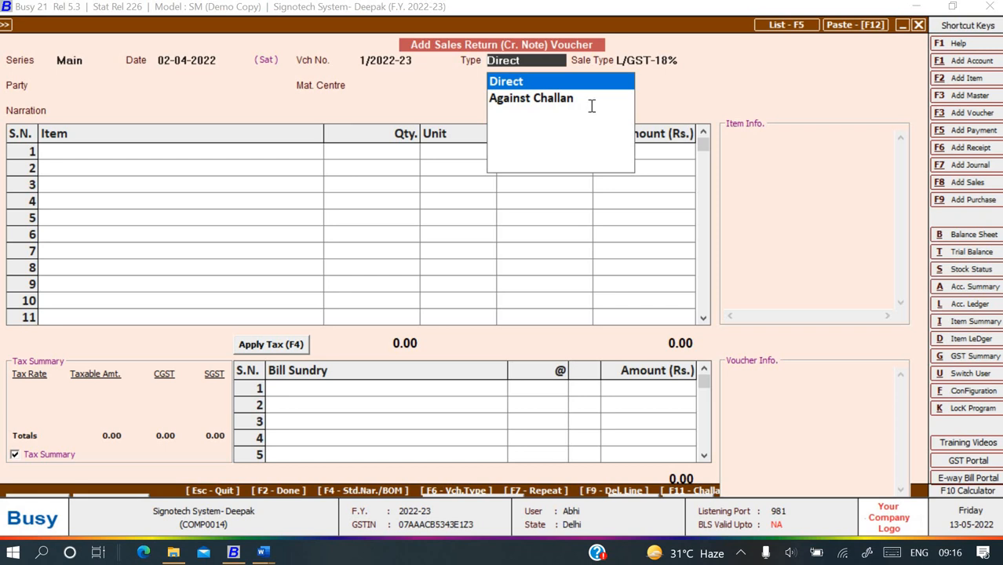
key(Return)
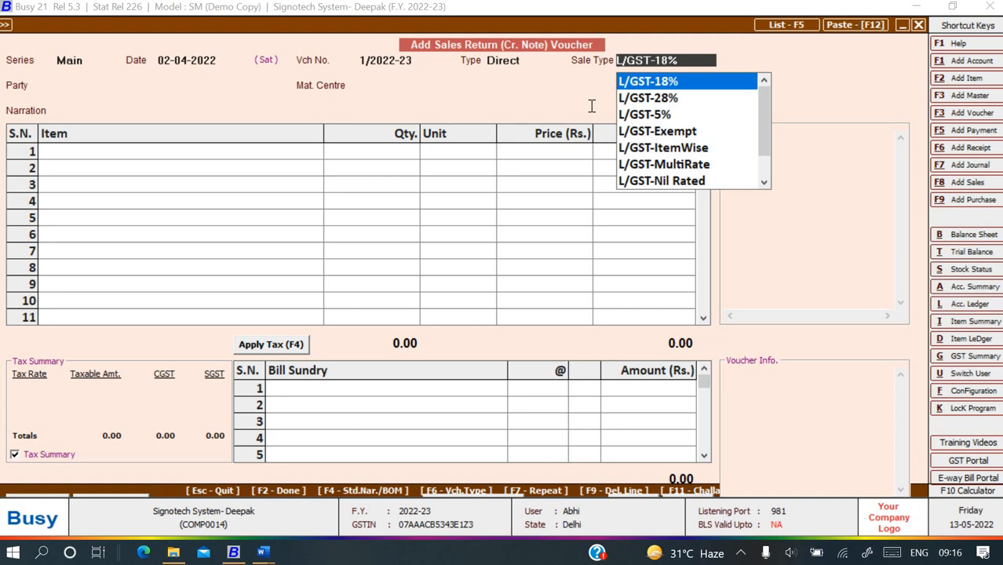
key(shift+Tab)
key(Down)
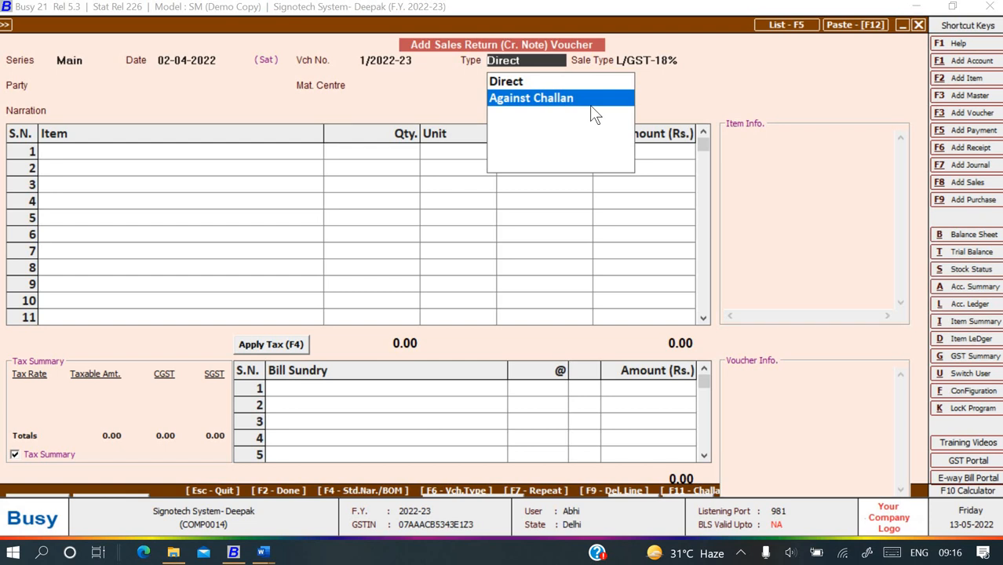
key(Up)
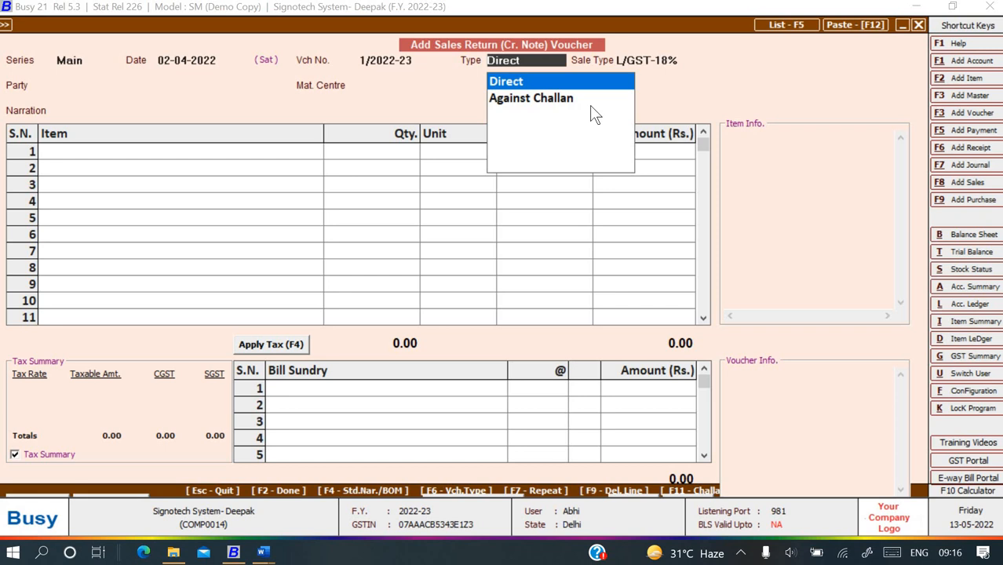
key(Return)
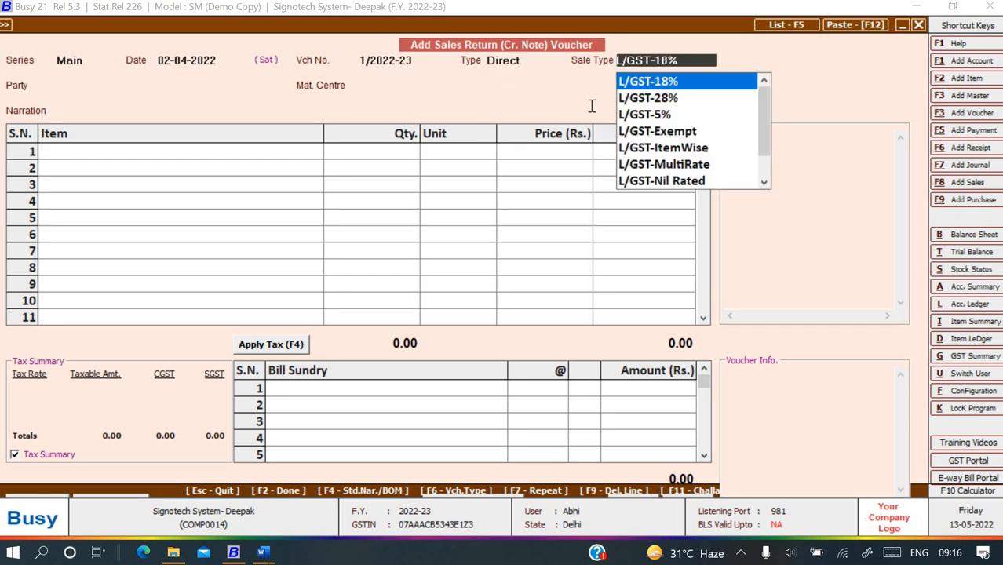
key(Return)
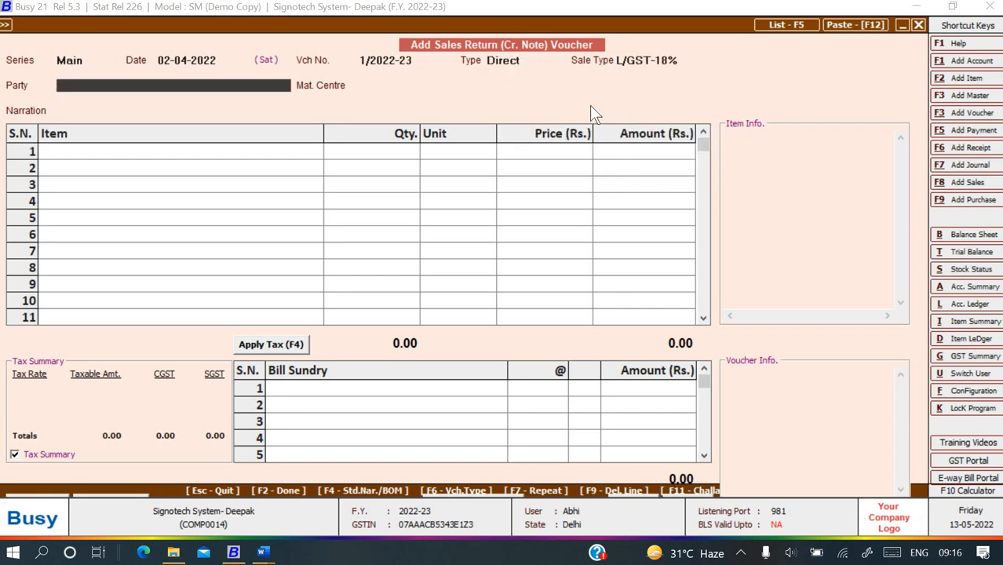
Choose Das & Sons as party and paste original bill number SE/0101/21-22 from Word
text(d)
key(Return)
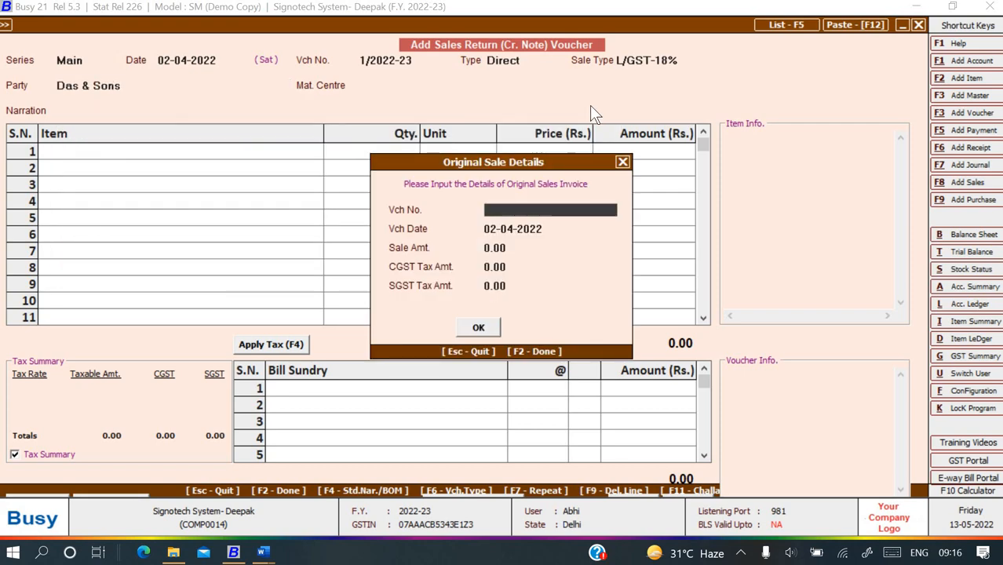
click(263, 551)
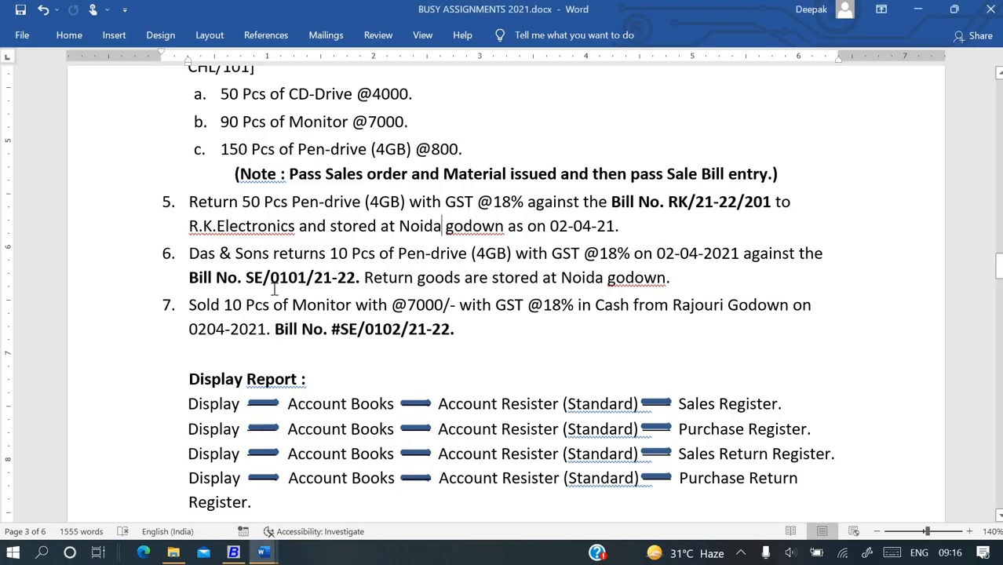
drag(245, 277, 355, 281)
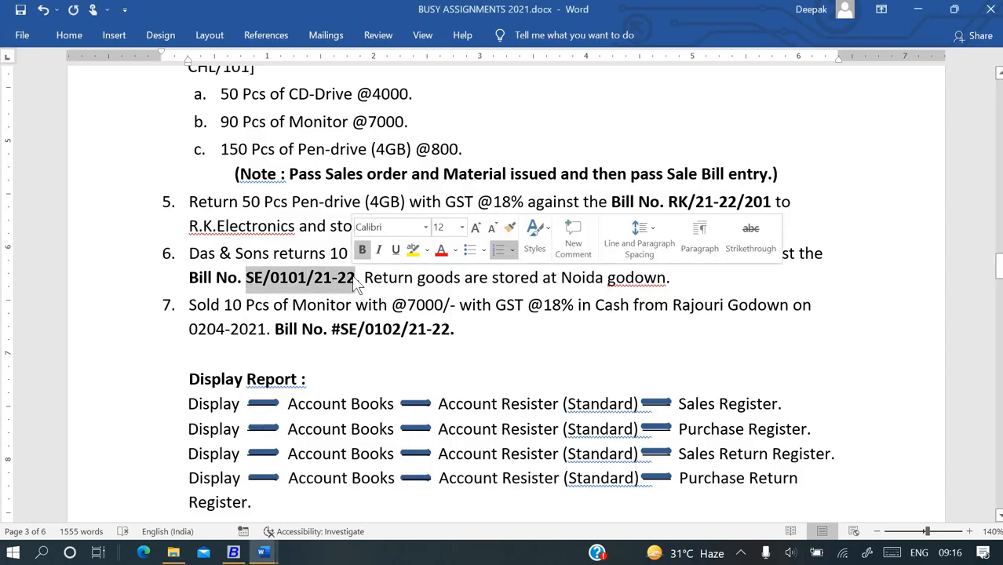
key(ctrl+c)
key(alt+Tab)
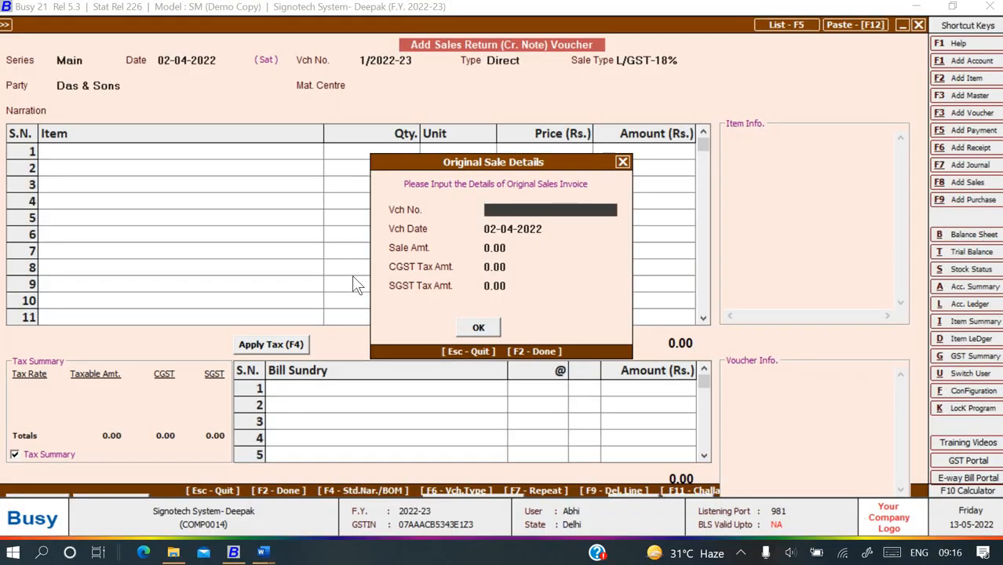
key(ctrl+v)
key(ctrl+b)
key(Return)
Set the original sale date to 01-04-2022 and material centre NOIDA
key(Escape)
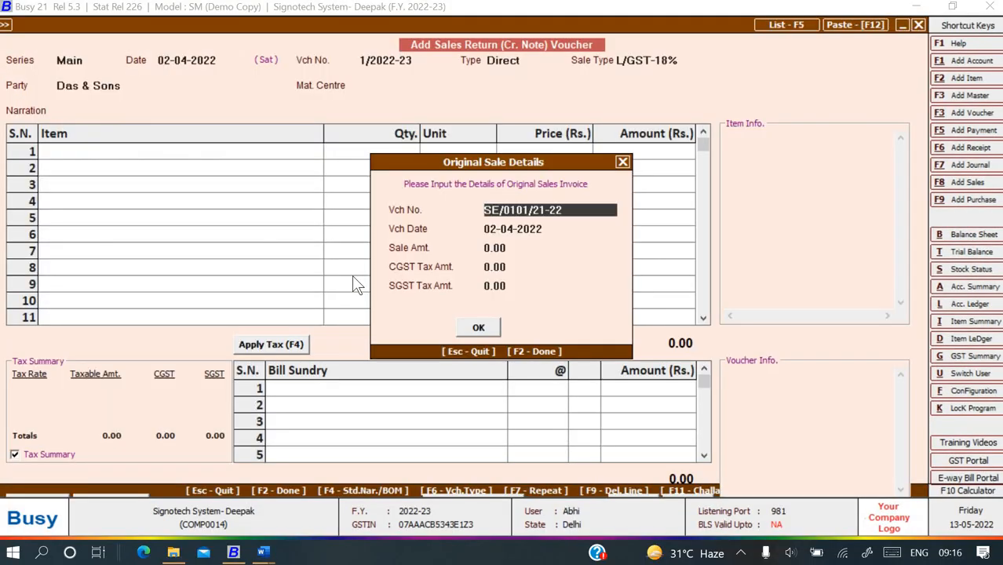
key(Return)
key(Return)
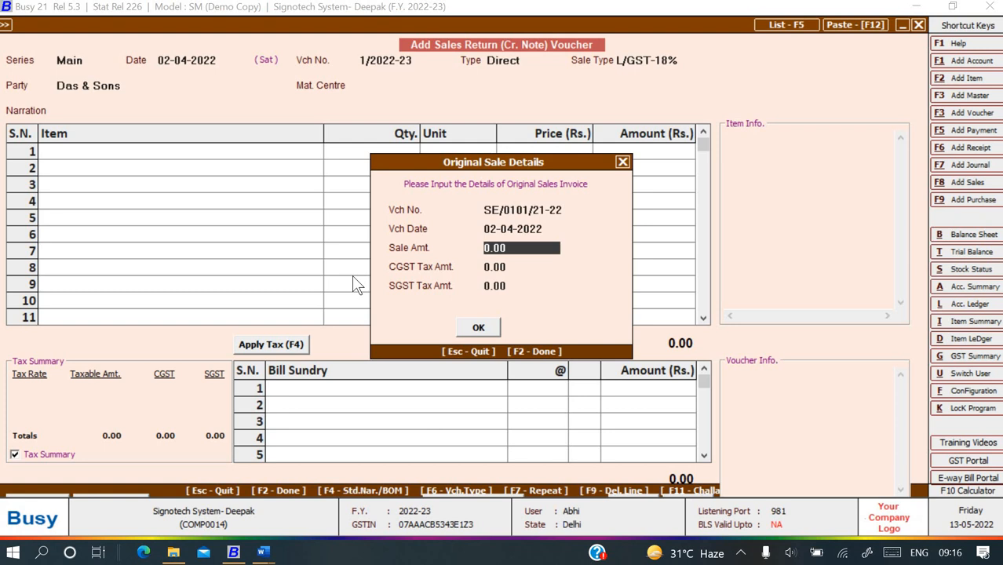
key(Up)
text(1-)
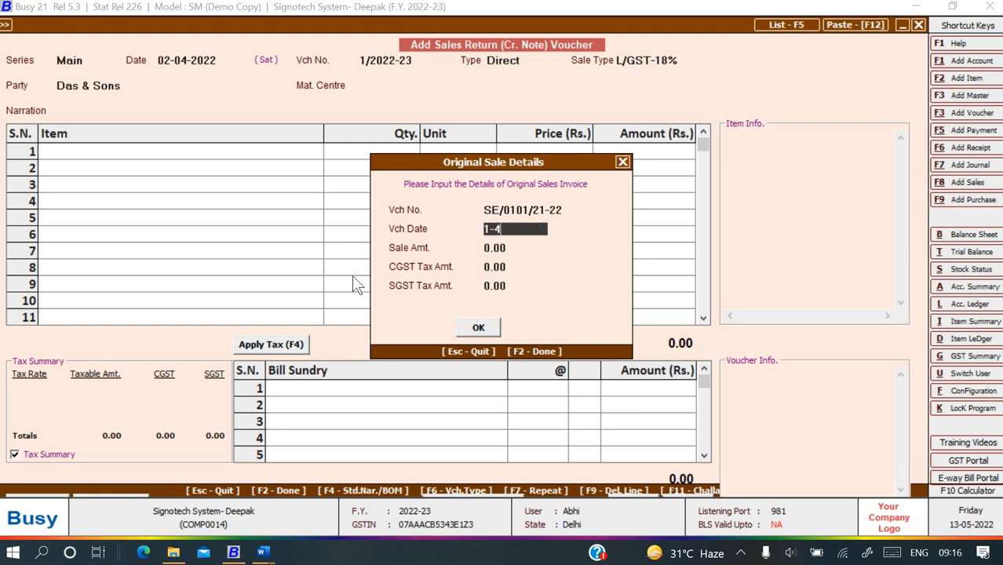
text(4)
key(Return)
key(Return)
key(Return)
key(Return)
key(Return)
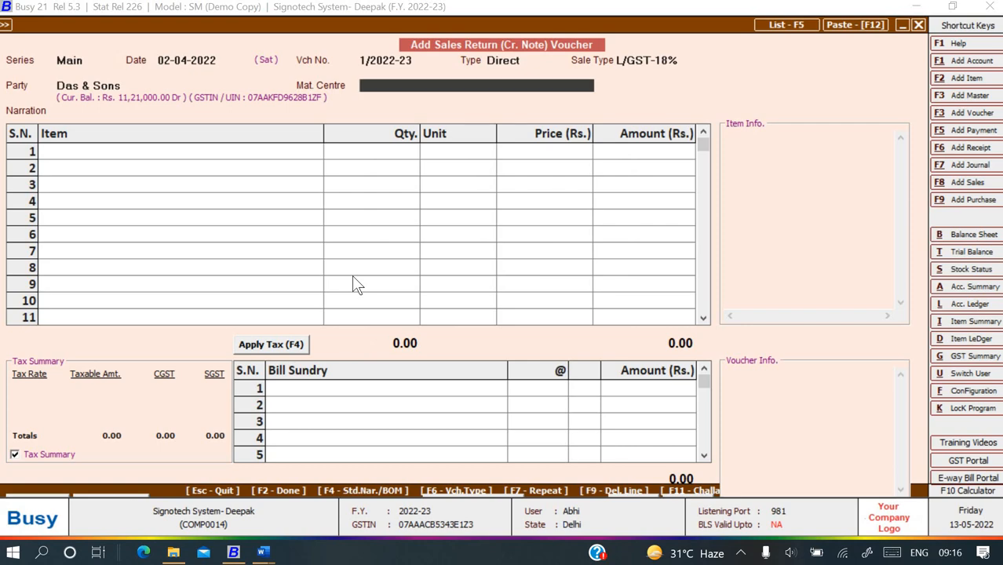
key(alt+Tab)
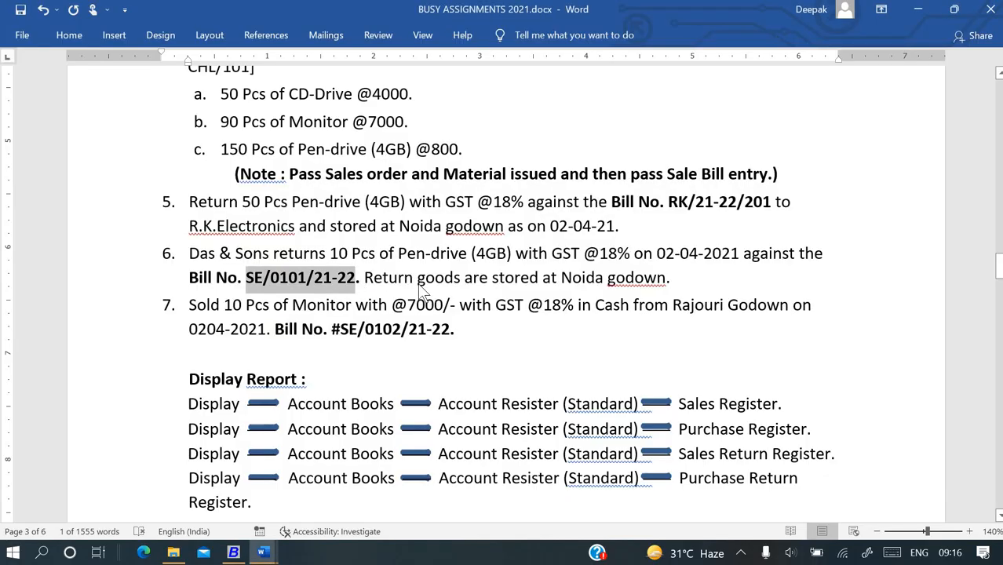
key(alt+Tab)
key(Return)
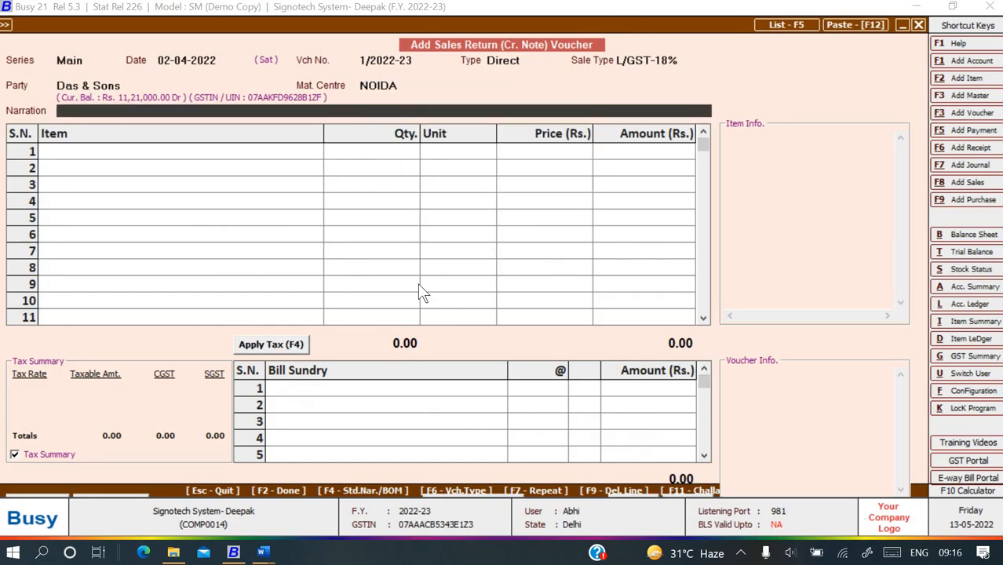
Enter the narration 'Being goods return'
text(Being goods return)
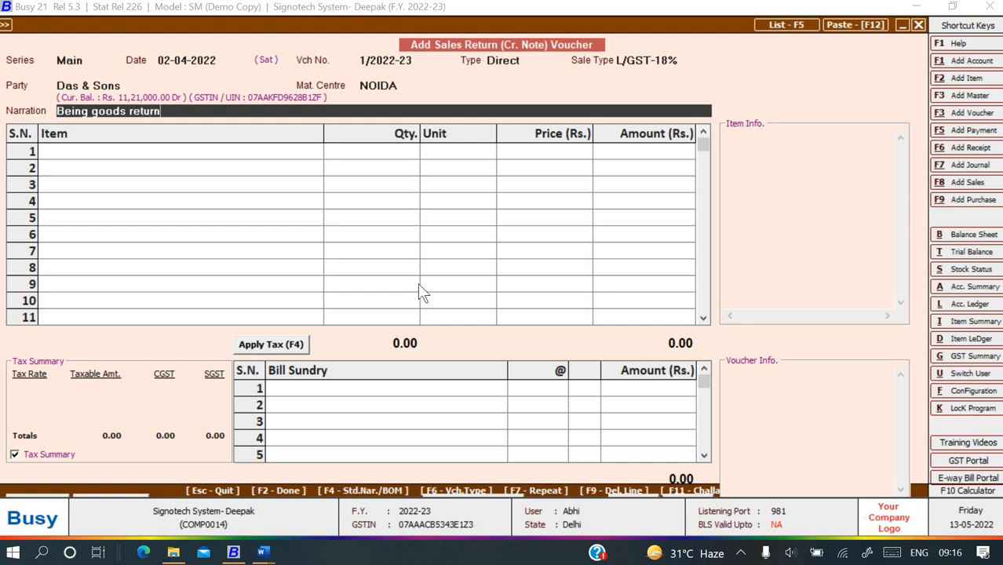
key(Return)
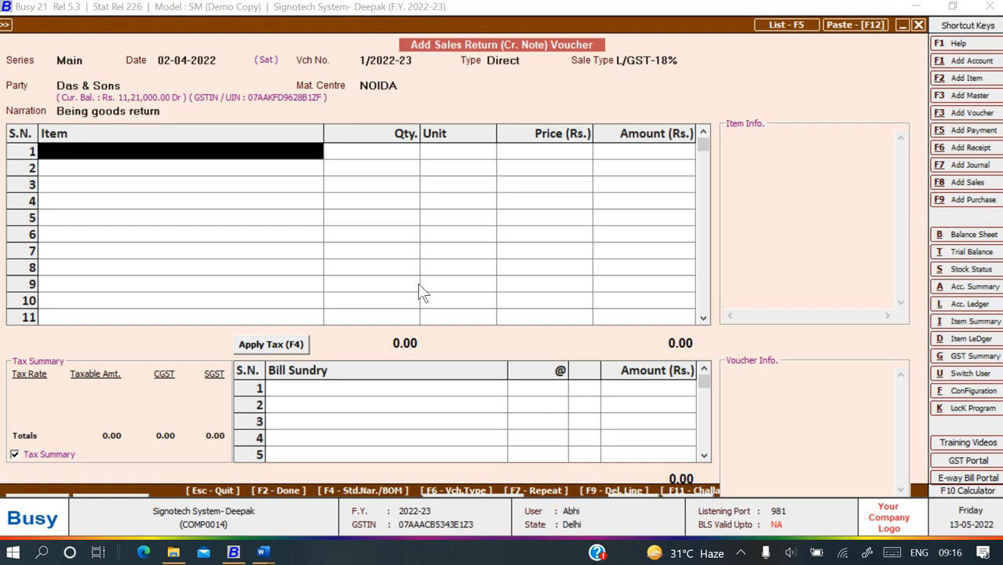
key(alt+Tab)
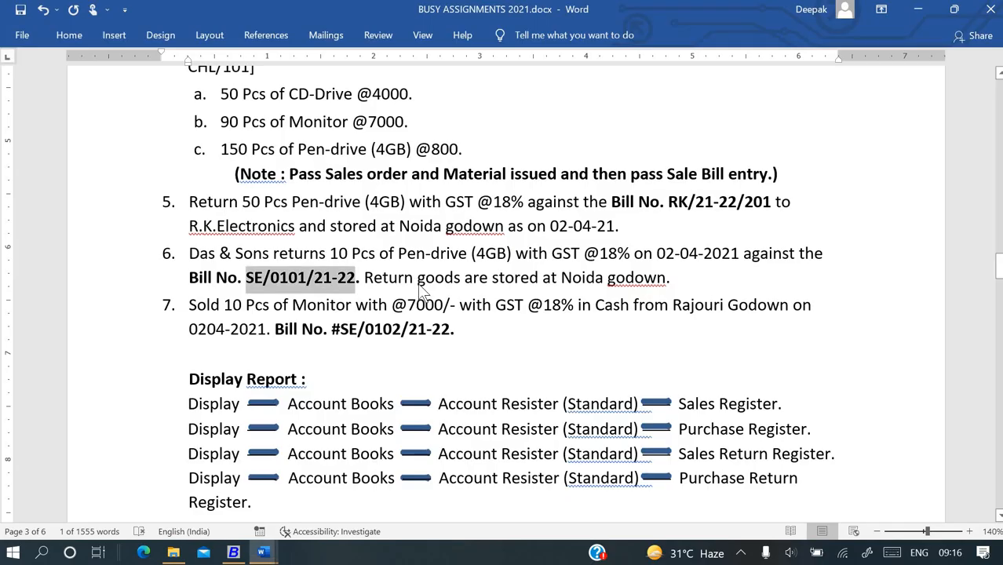
key(alt+Tab)
Add item PEN-DRIVE (4GB) with quantity 10 at price 800
text(p)
key(Return)
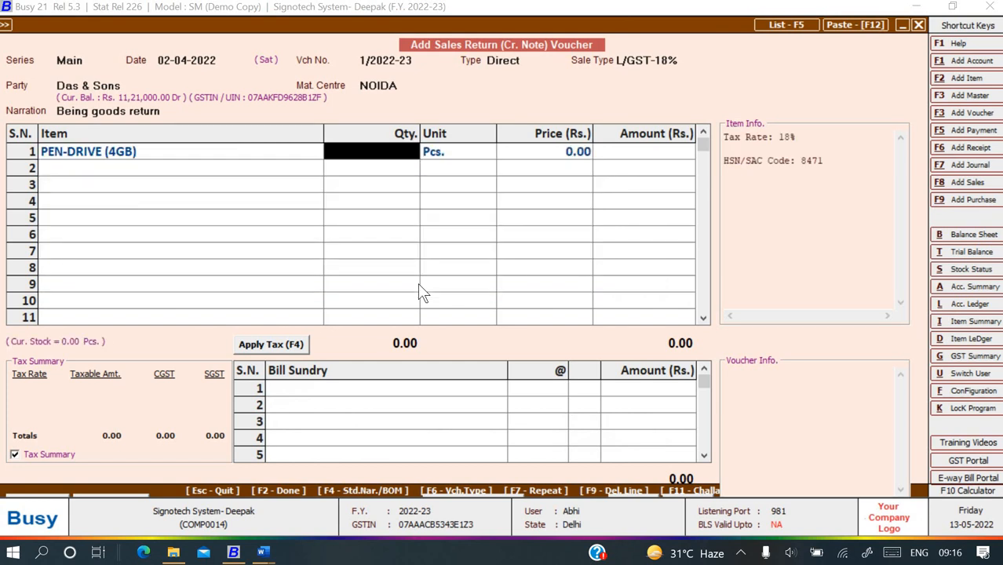
text(10)
key(Return)
key(alt+Tab)
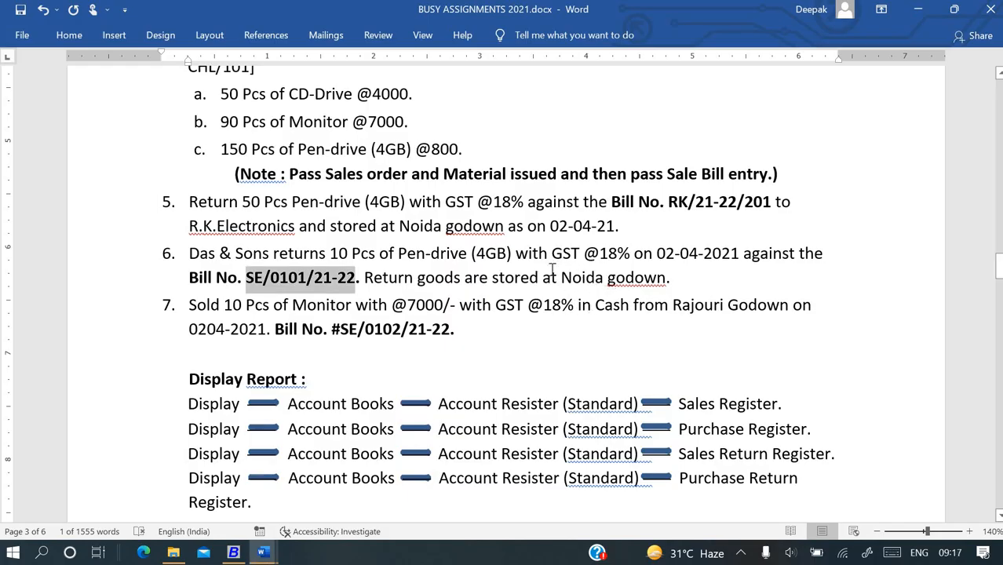
key(alt+Tab)
key(alt+Tab)
scroll(518, 259, up, 2)
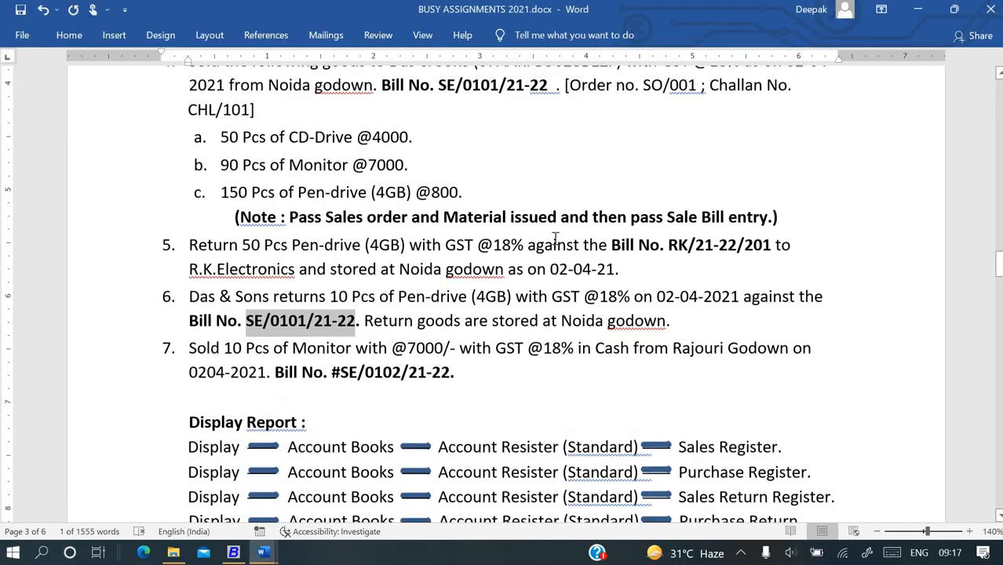
key(alt+Tab)
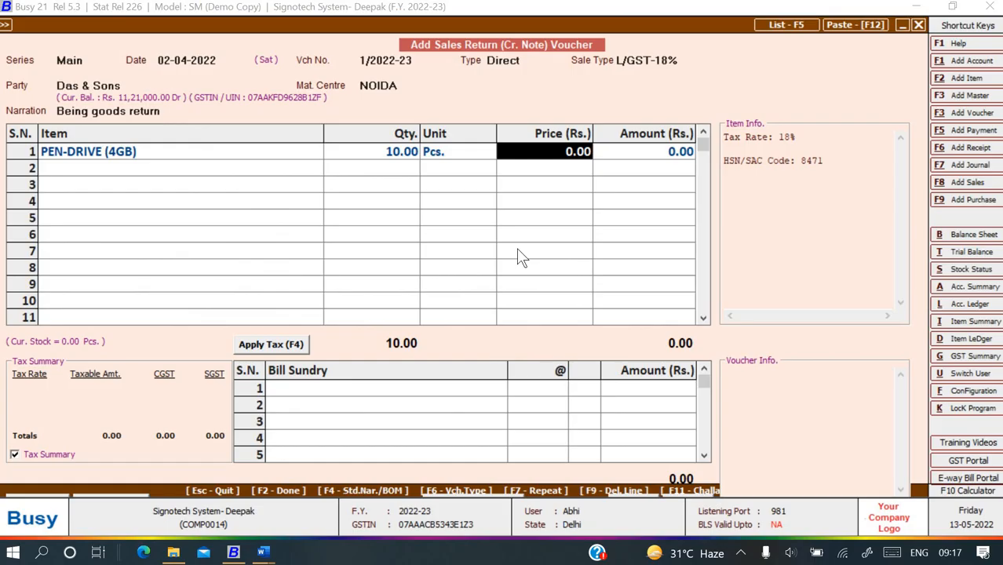
text(800)
key(Return)
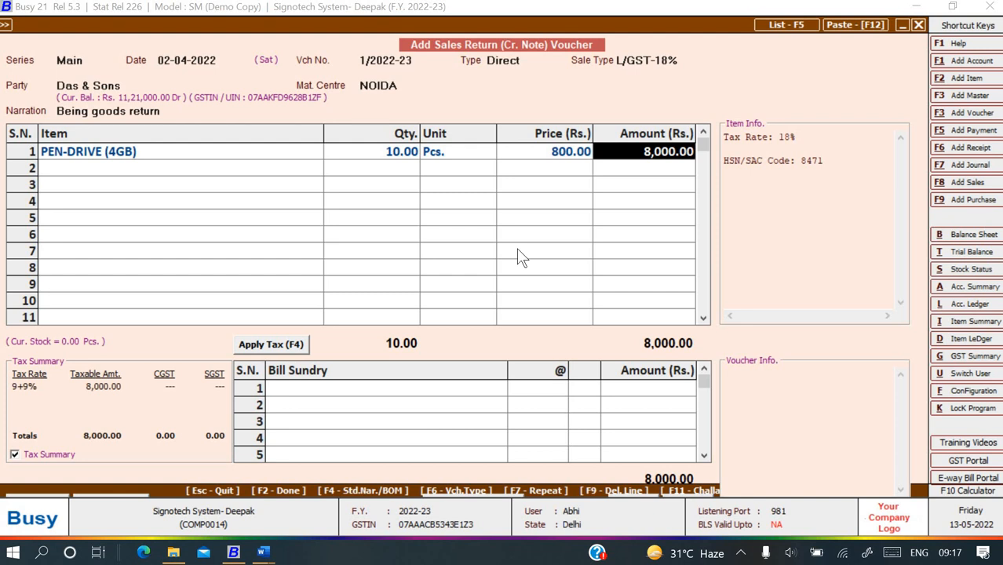
key(Tab)
Add the CGST bill sundry and skip cost centre allocation
text(c)
key(Down)
key(Down)
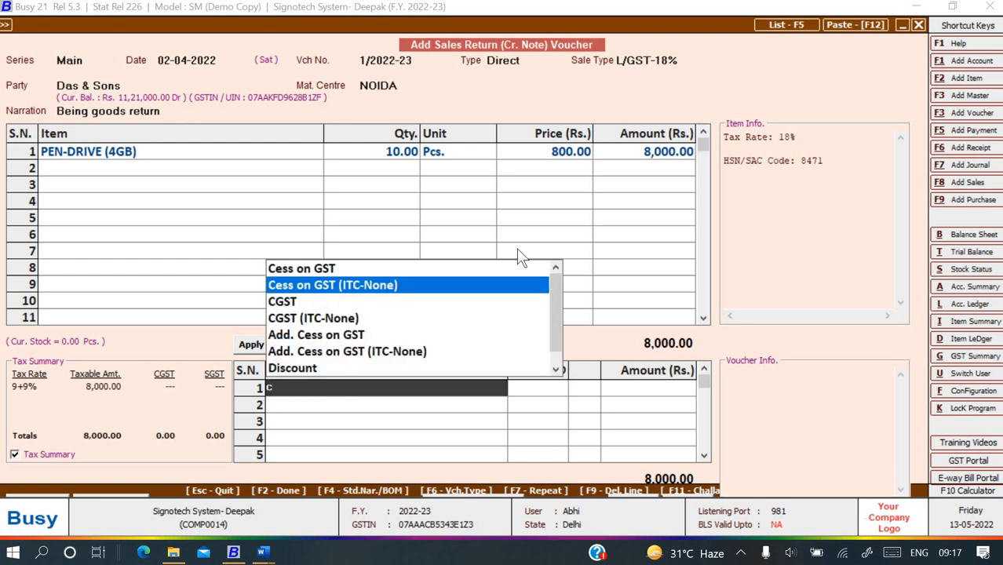
key(Return)
key(Return)
key(alt+Tab)
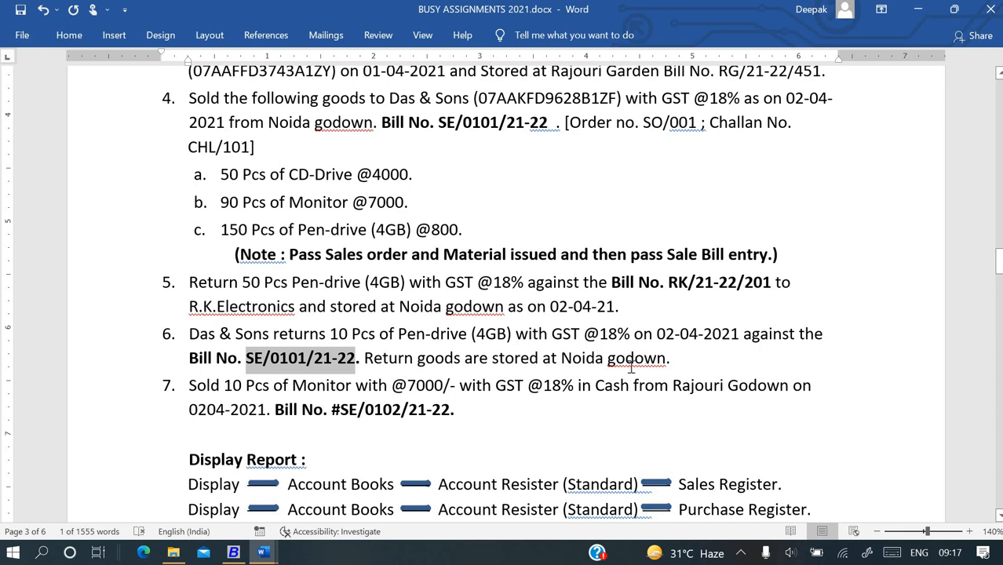
key(alt+Tab)
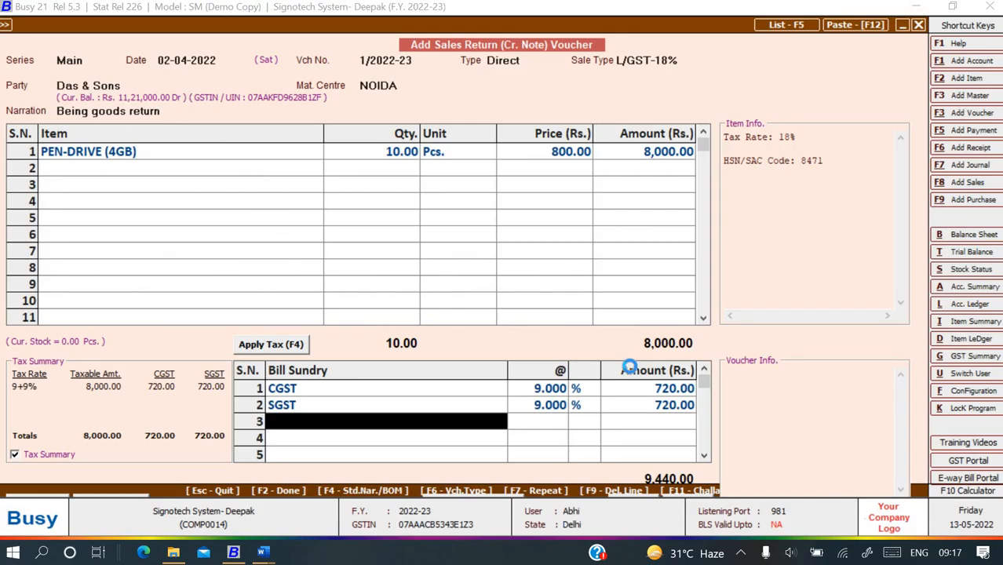
key(Return)
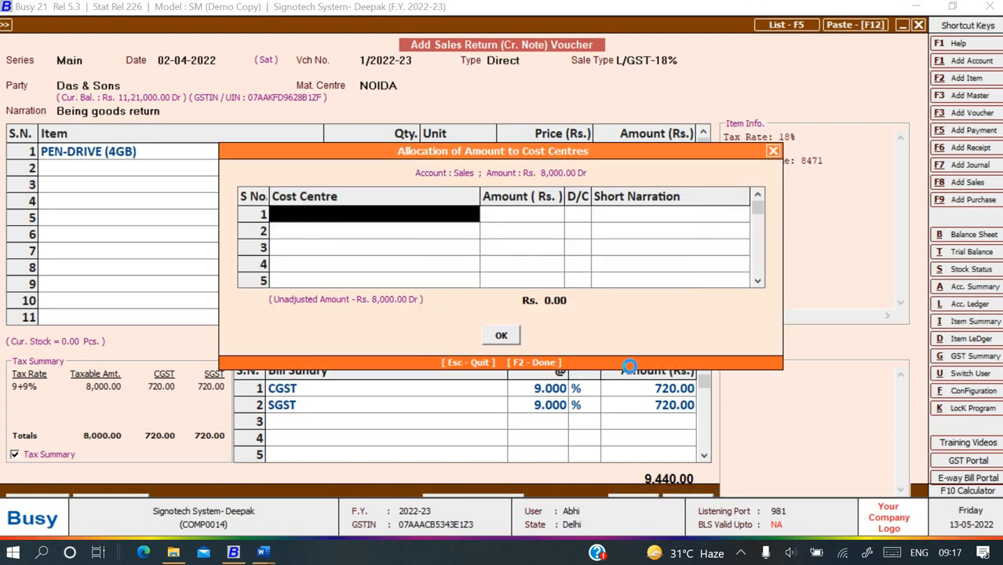
key(F2)
Adjust the return against bill SE/0101/21-22 and save the voucher
key(space)
key(Return)
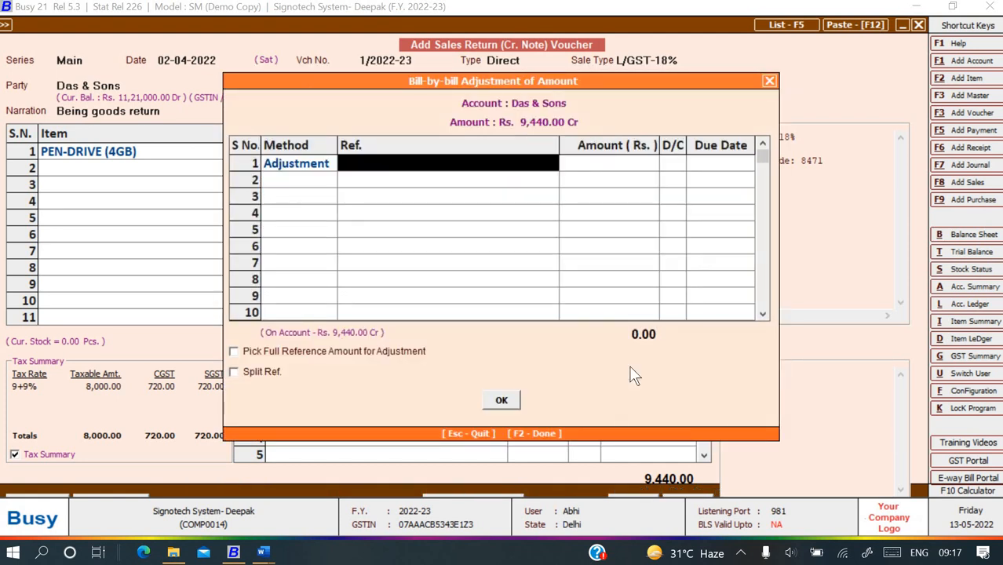
key(space)
key(Return)
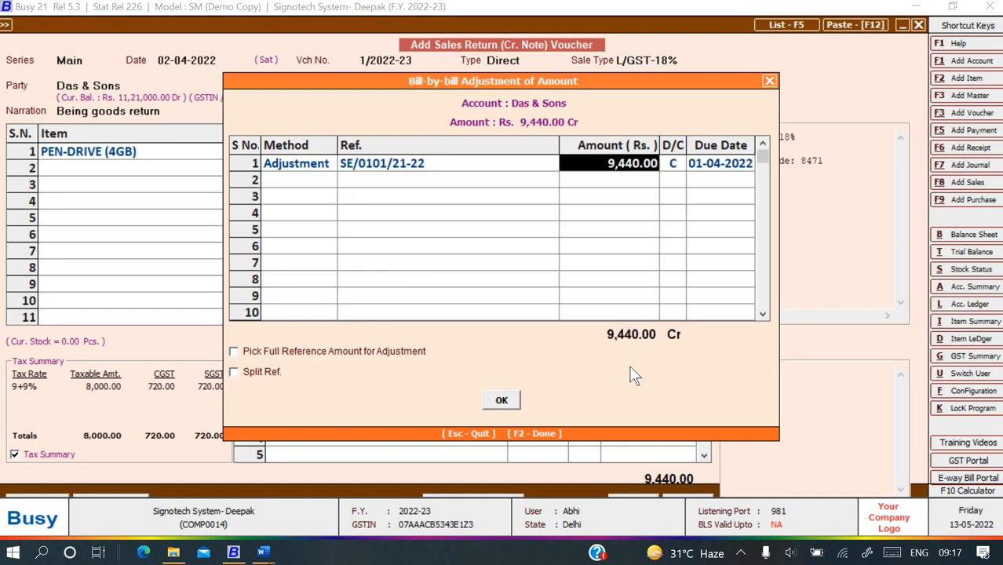
key(Return)
key(F2)
key(F2)
key(Return)
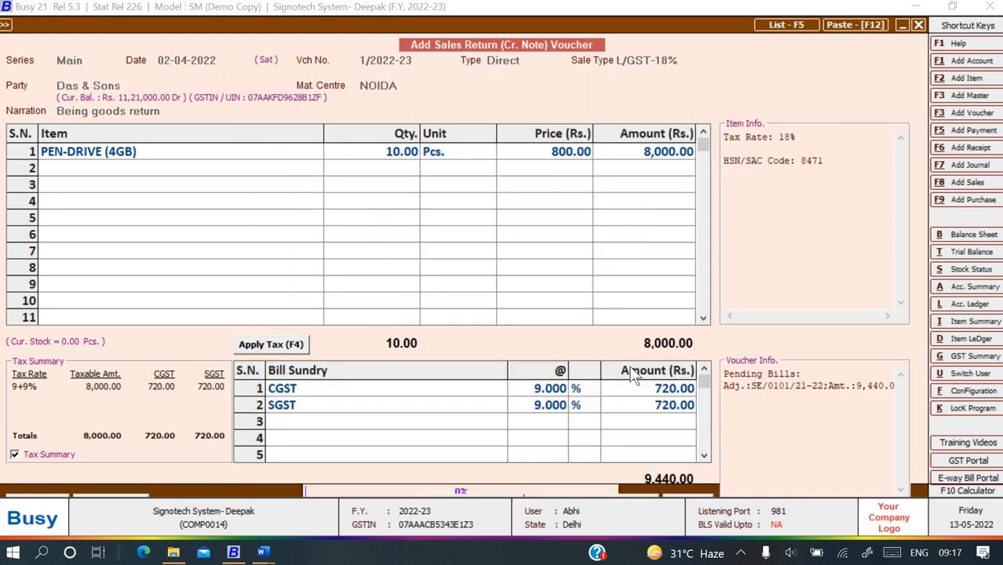
key(alt+Tab)
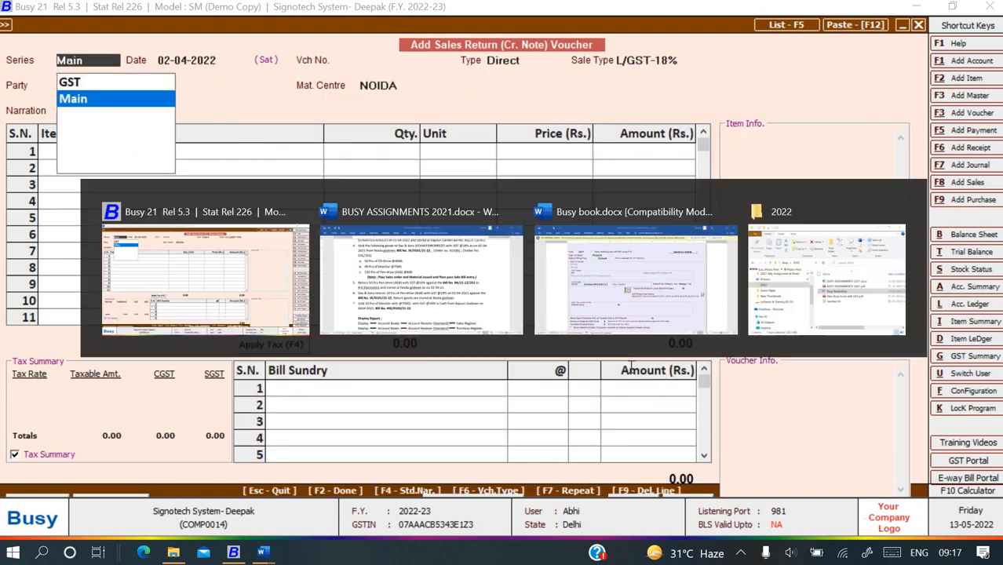
Read task 7 in the Word assignment
scroll(594, 372, down, 3)
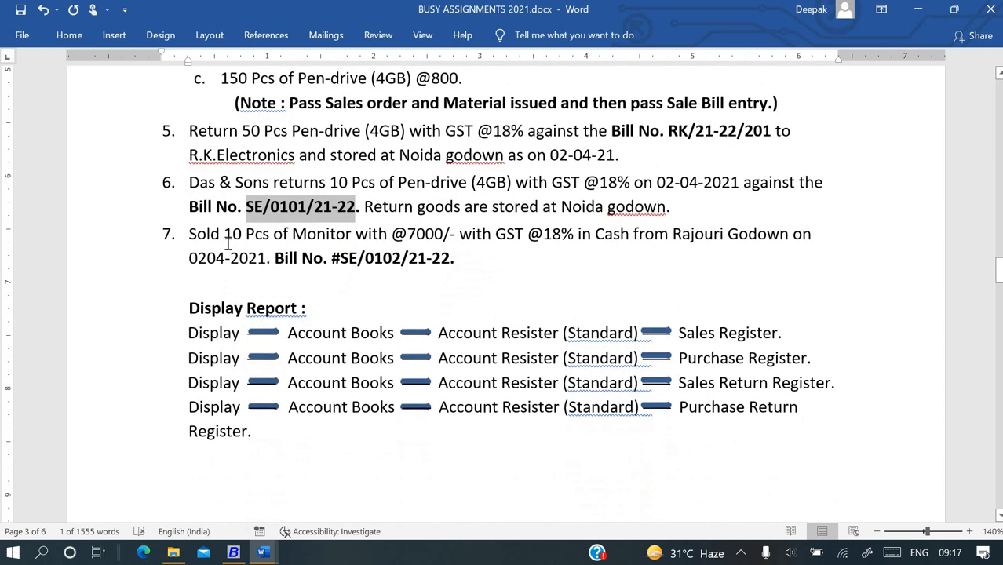
drag(189, 233, 401, 234)
drag(464, 228, 808, 233)
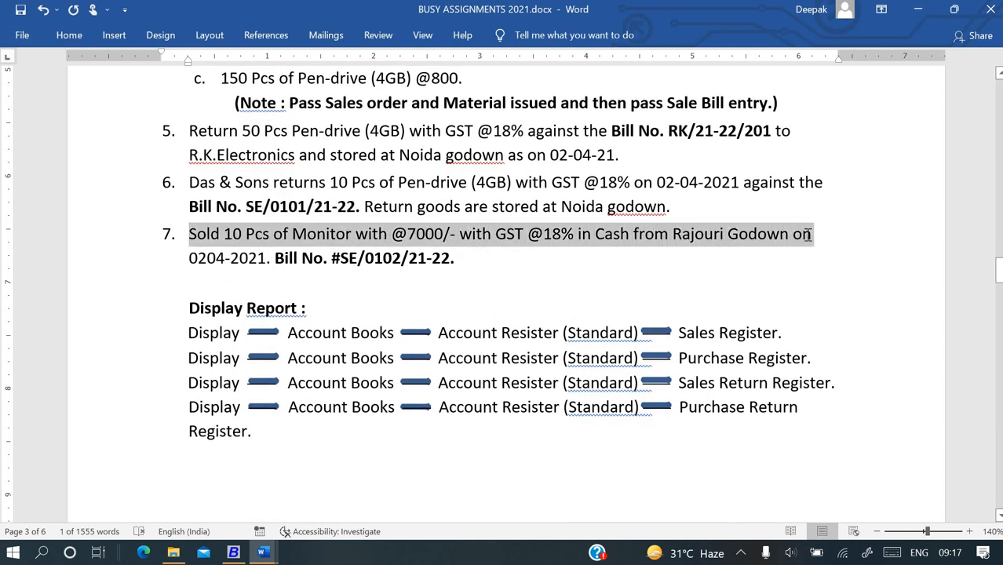
click(477, 236)
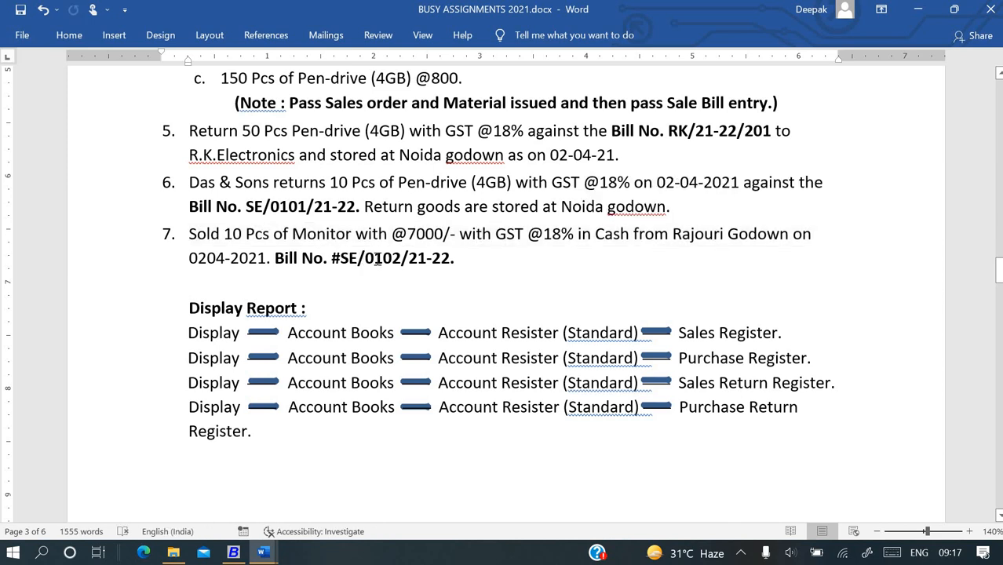
Close the blank sales return and start adding a new sales voucher
key(alt+Tab)
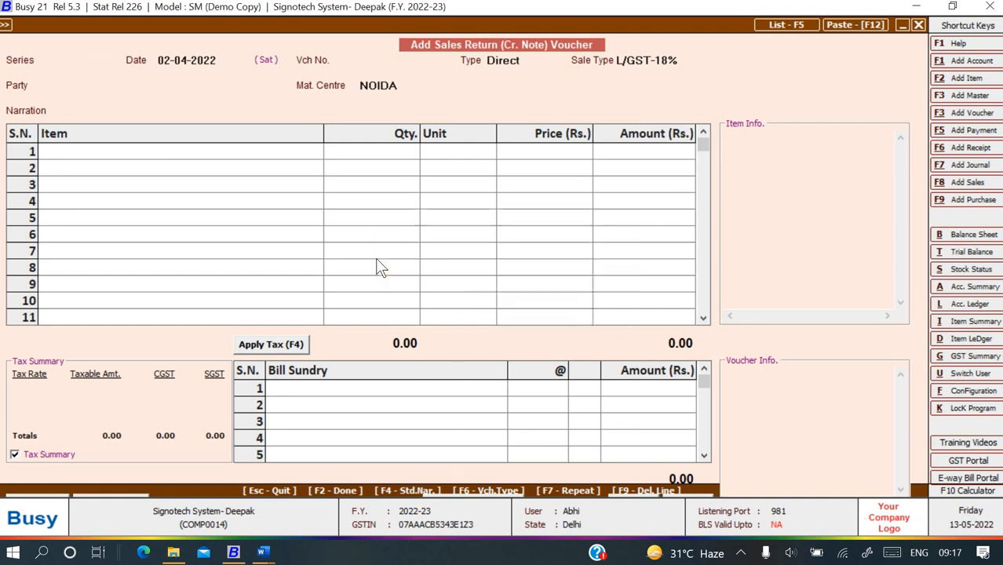
key(Escape)
key(Escape)
key(Up)
key(Up)
key(Return)
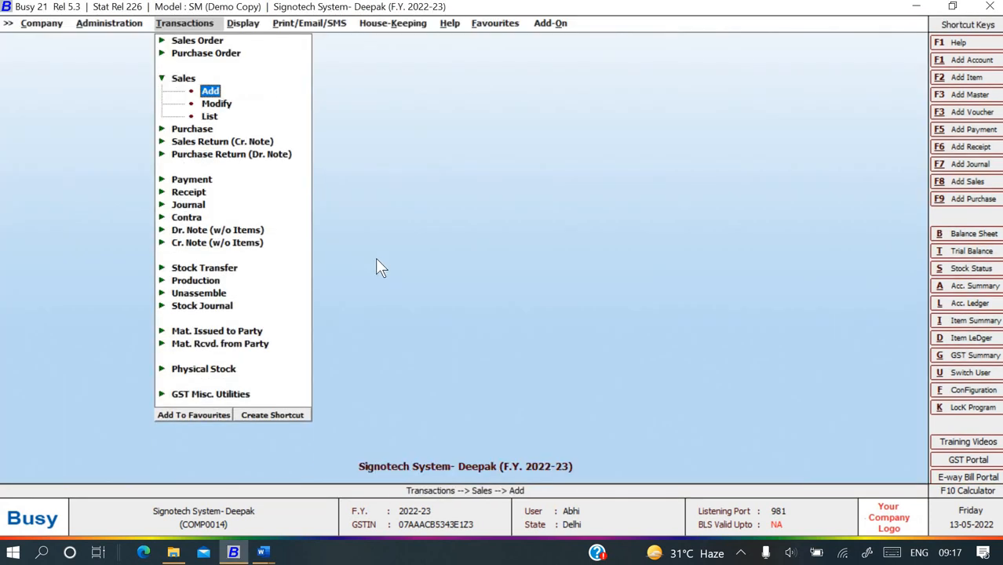
key(Return)
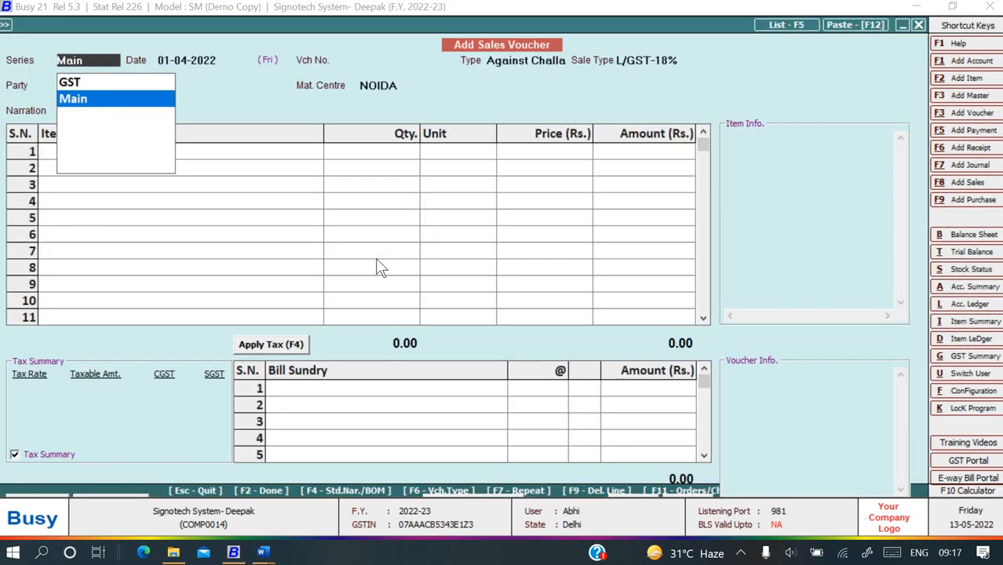
Accept the Main series and fix the hyphen in task 7's date in Word
key(Return)
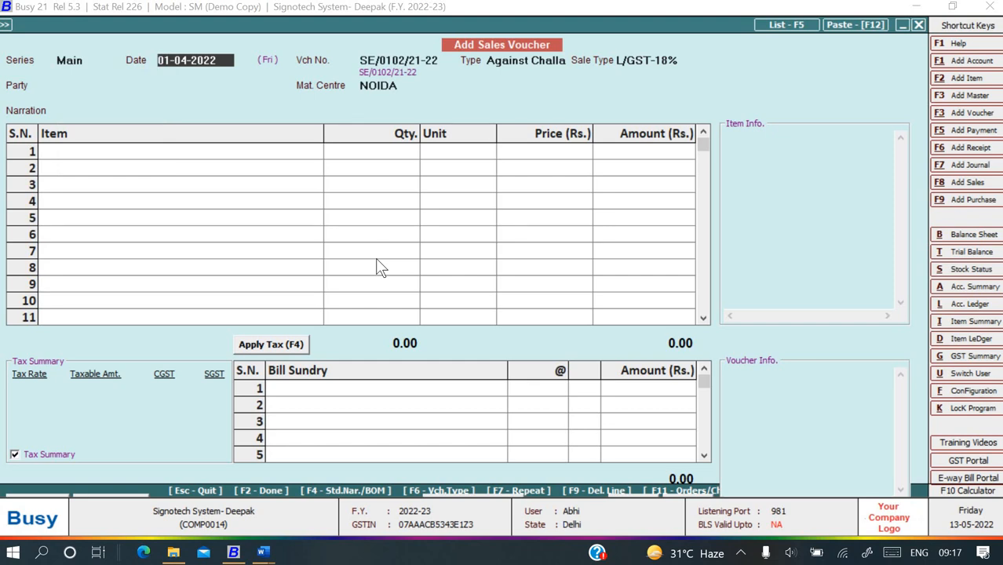
key(alt+Tab)
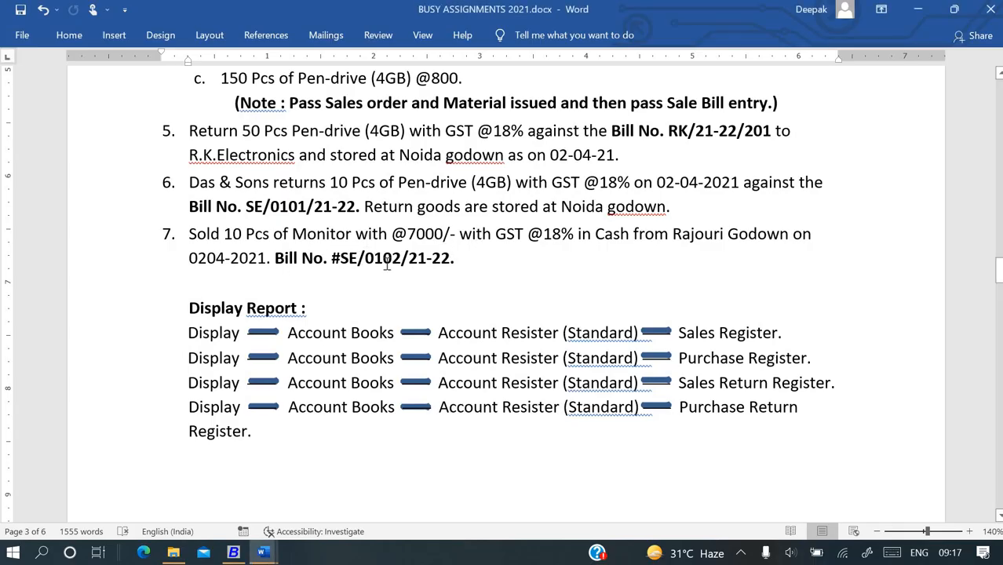
click(207, 257)
text(-)
key(alt+Tab)
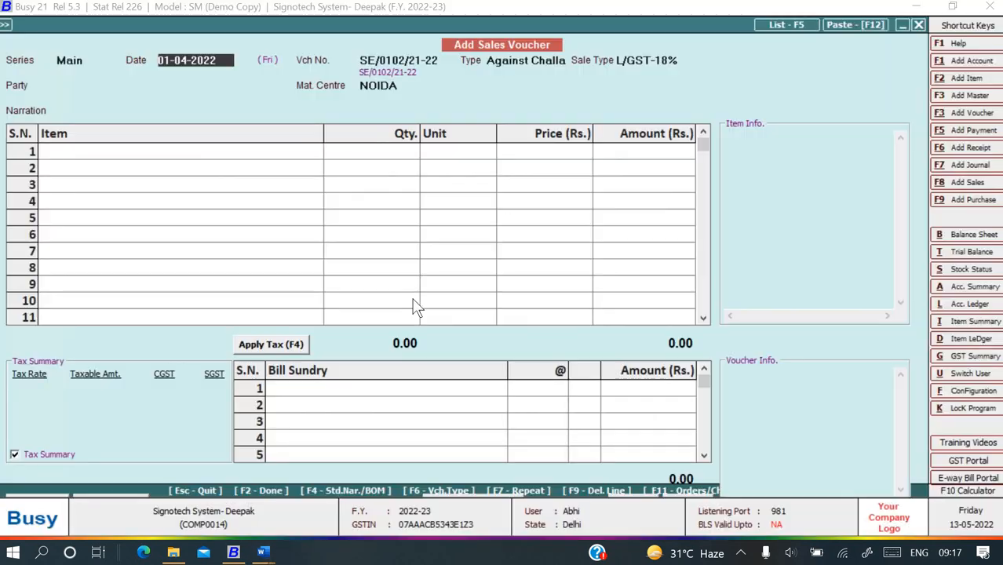
Date the sales voucher 02-04-2022 with type Direct and sale type L/GST-18%
text(02)
key(Return)
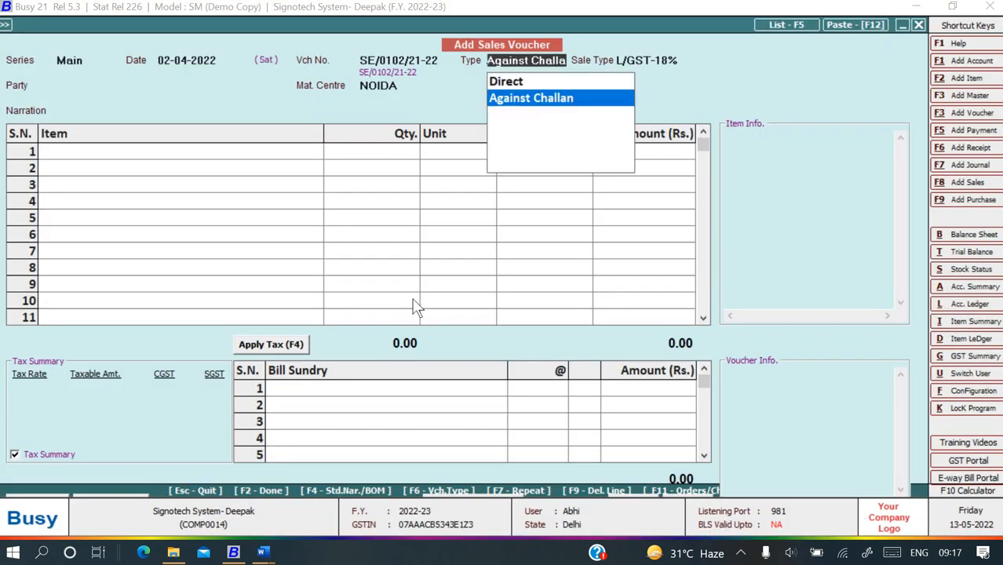
key(Up)
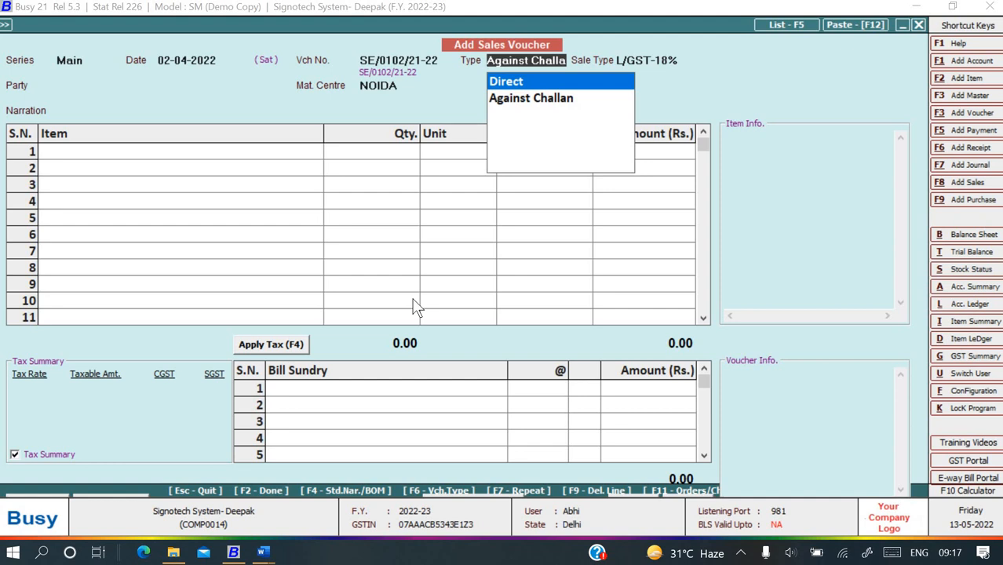
key(Return)
key(alt+Tab)
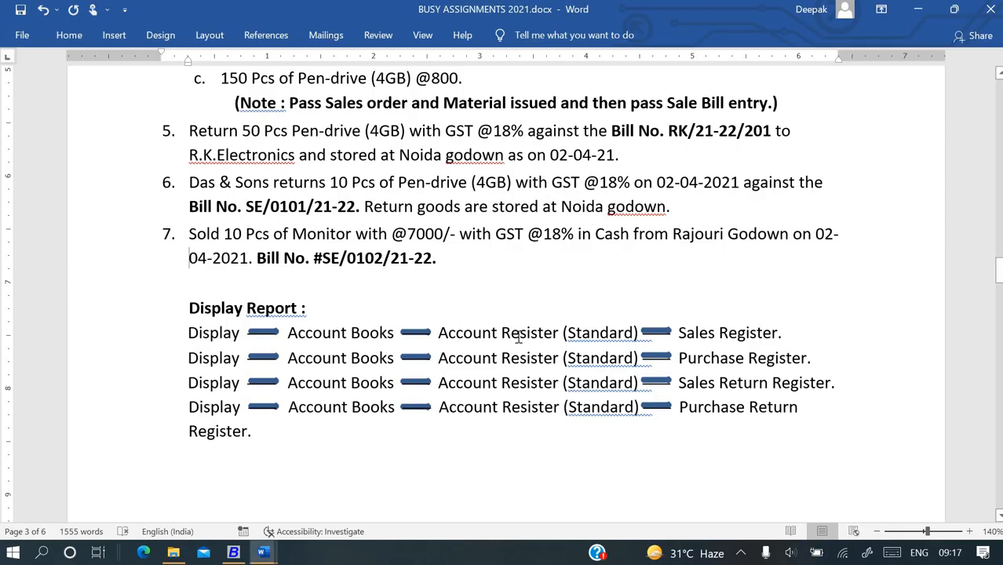
key(alt+Tab)
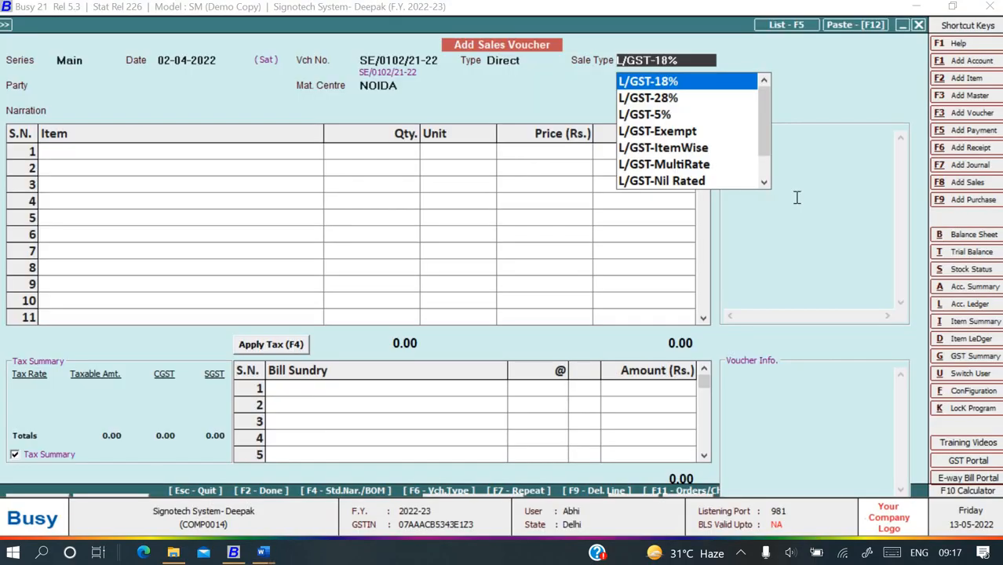
key(Return)
key(alt+Tab)
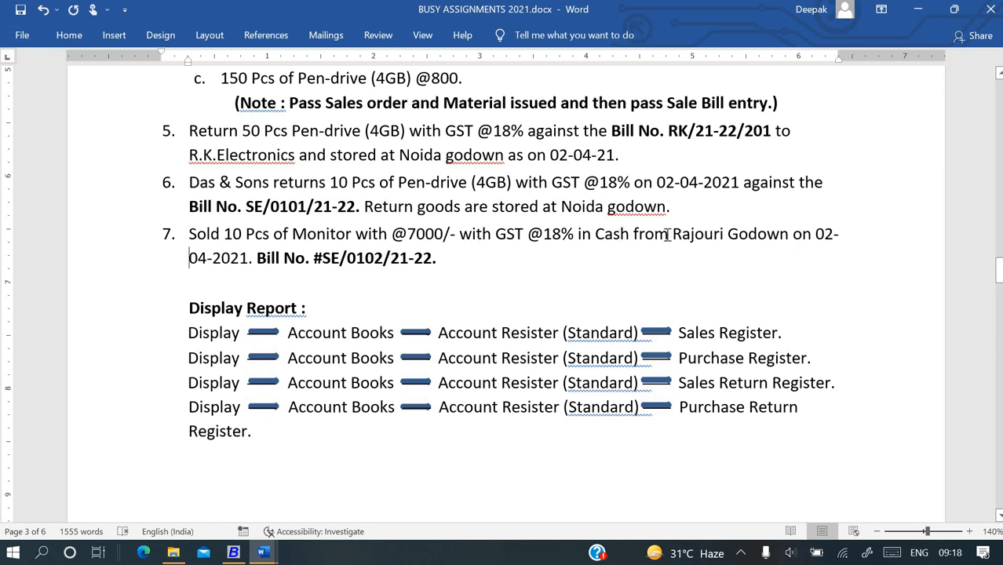
key(alt+Tab)
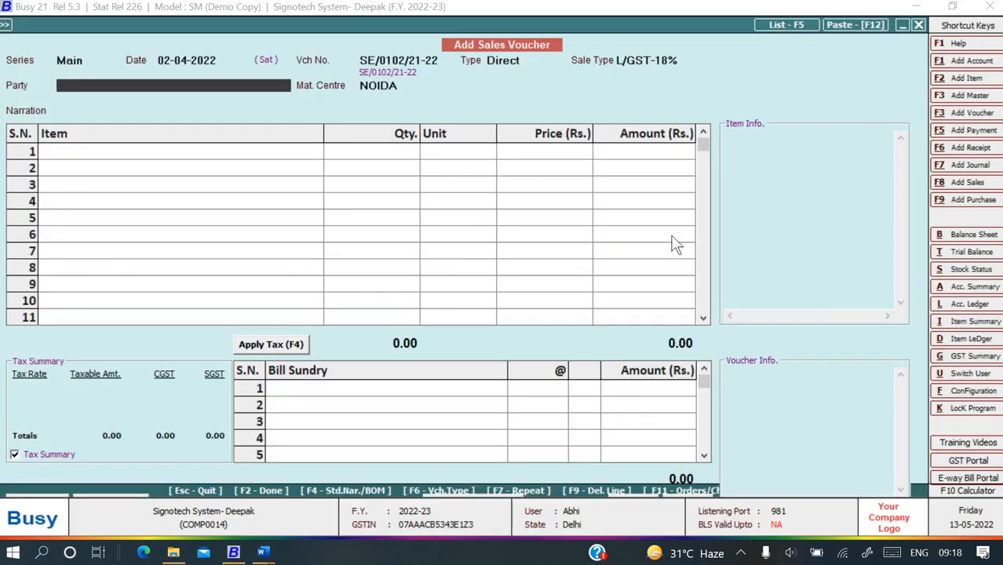
Set party to Cash and narration to 'Being goods sold'
text(c)
key(Return)
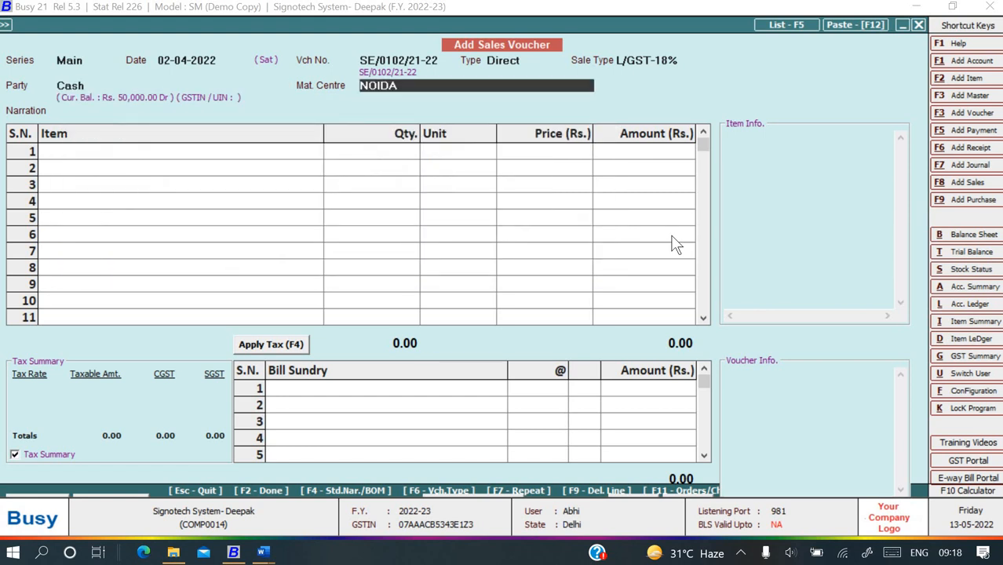
key(Return)
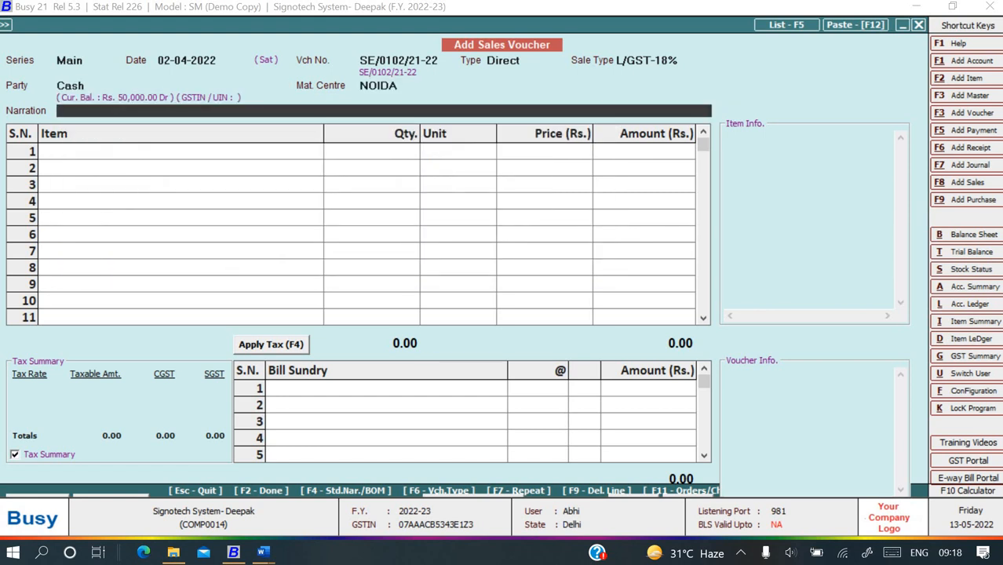
text(Being goods sold)
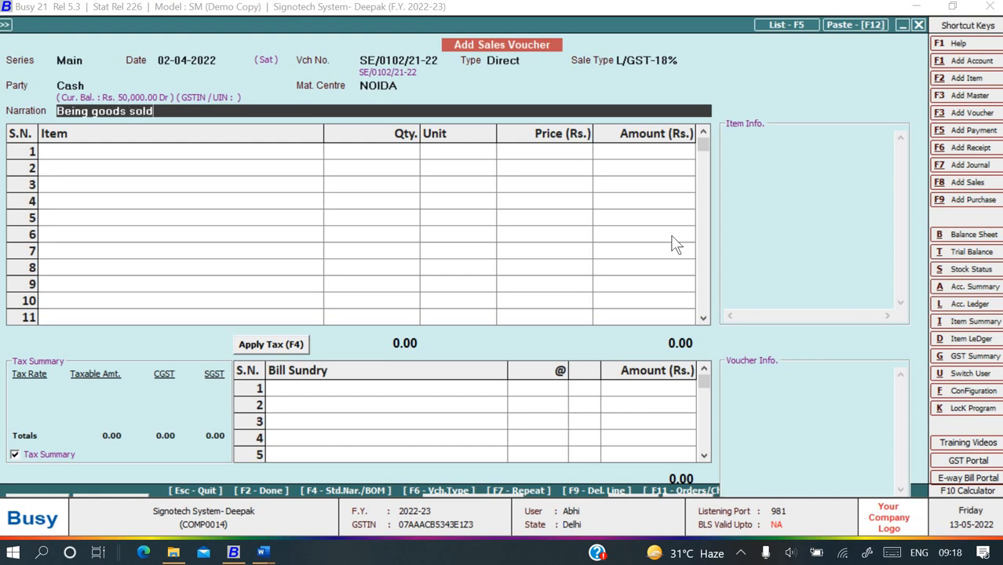
key(Return)
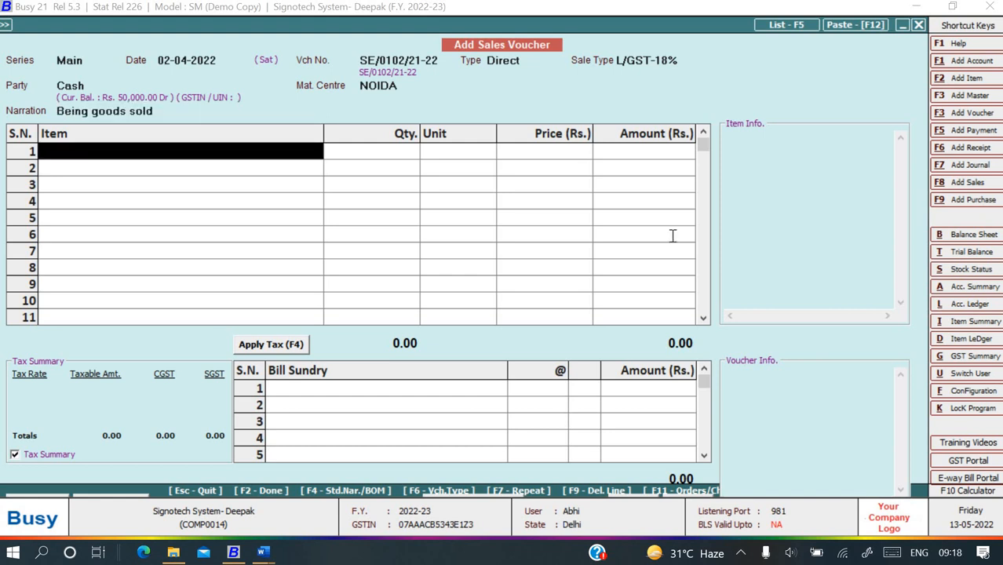
key(alt+Tab)
Add item MONITOR with quantity 10, accepting the negative stock warning
key(alt+Tab)
text(mon)
key(Return)
key(alt+Tab)
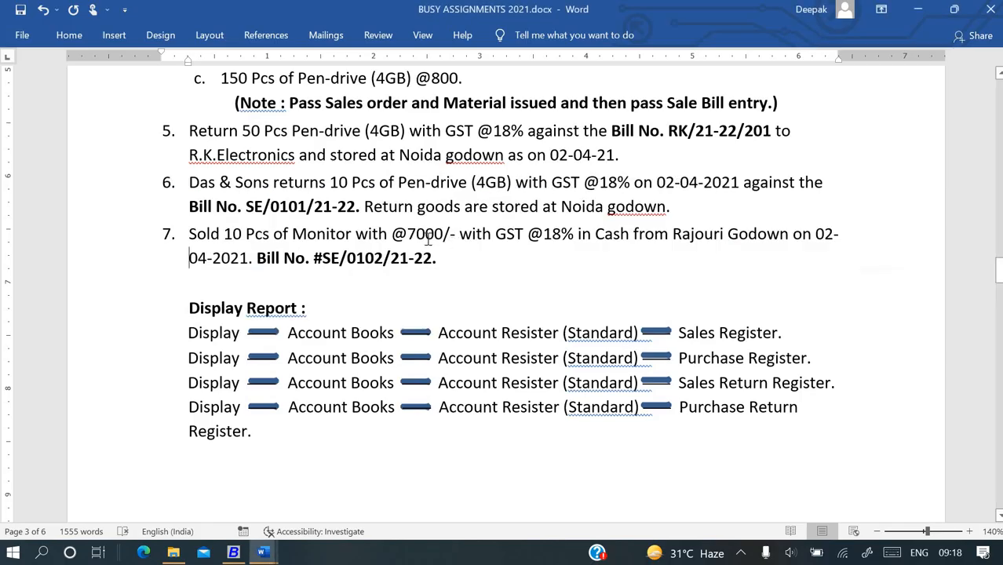
key(alt+Tab)
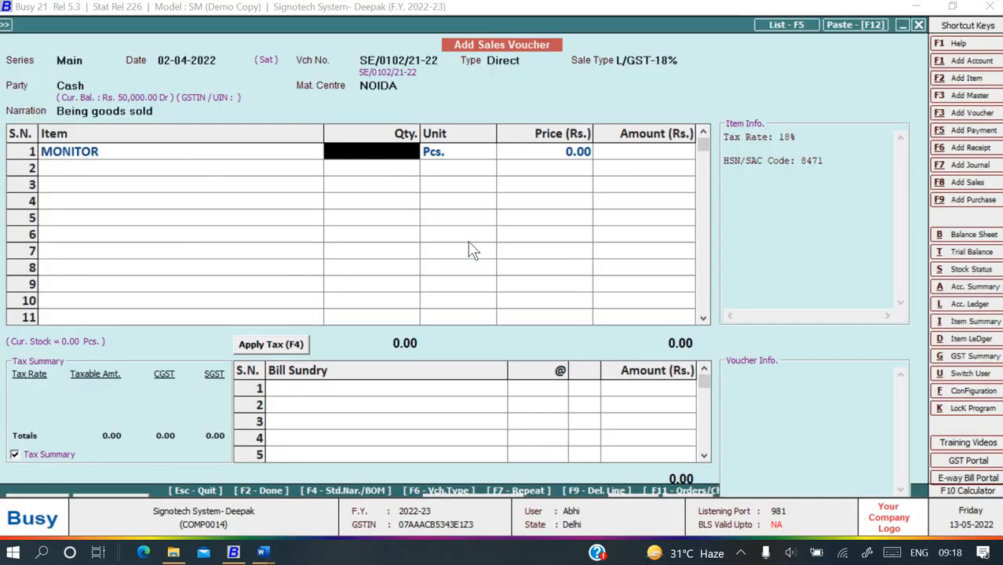
key(alt+Tab)
key(alt+Tab)
text(10)
key(Return)
key(Return)
key(Return)
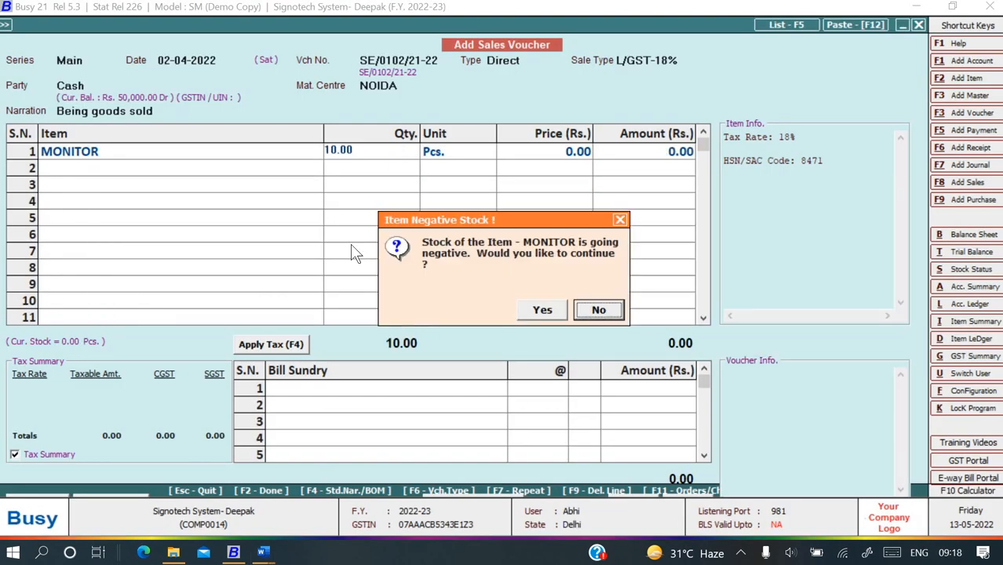
key(Escape)
key(Escape)
key(Escape)
key(Escape)
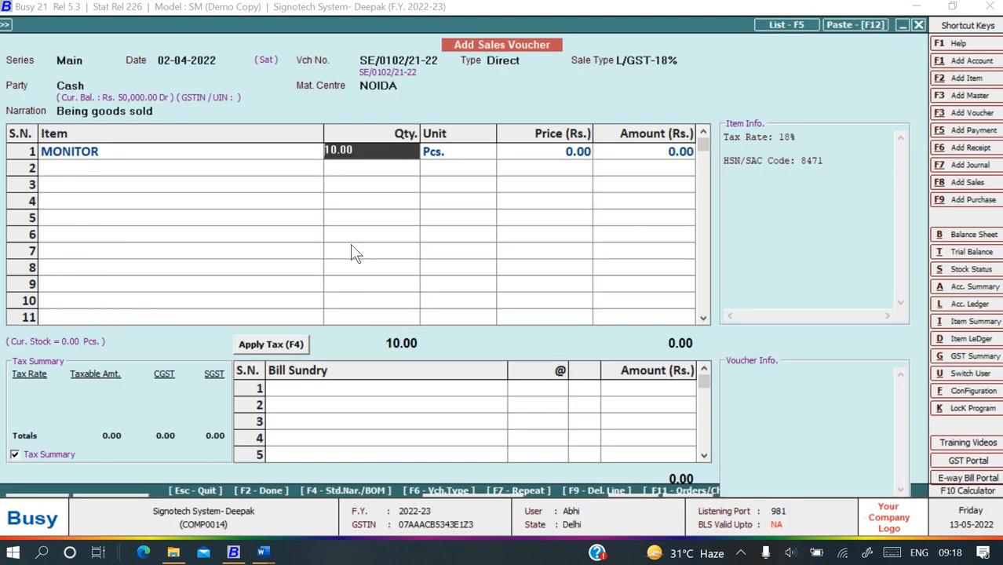
key(alt+Tab)
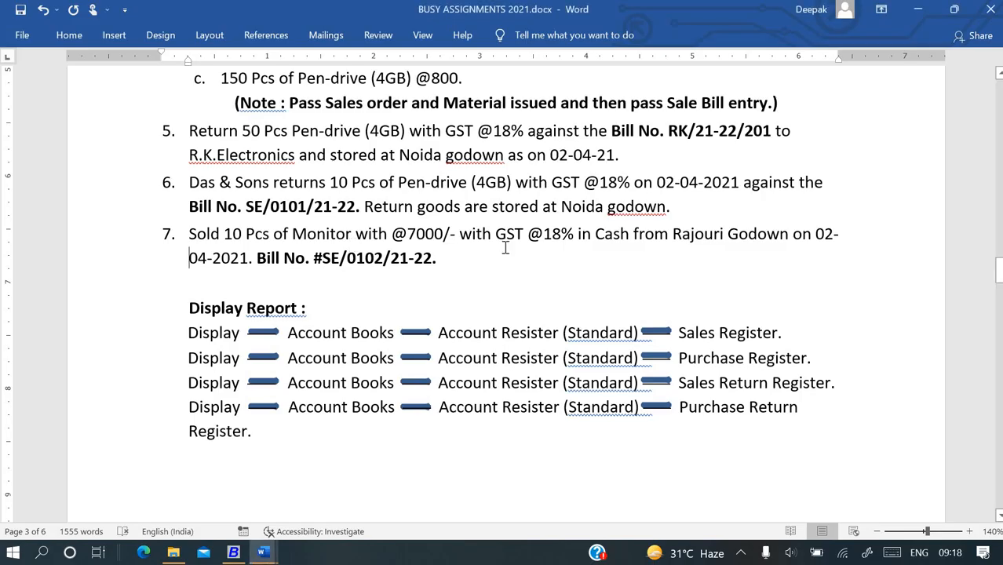
key(alt+Tab)
Set material centre RAJOURI GARDEN and price 7,000 for the monitors
text(ra)
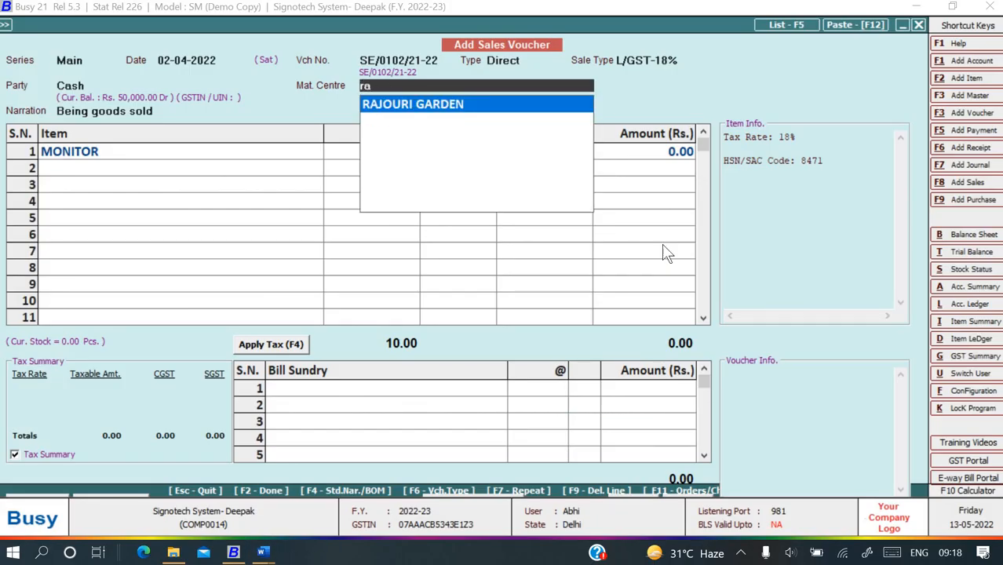
key(Return)
key(Return)
key(Return)
key(Return)
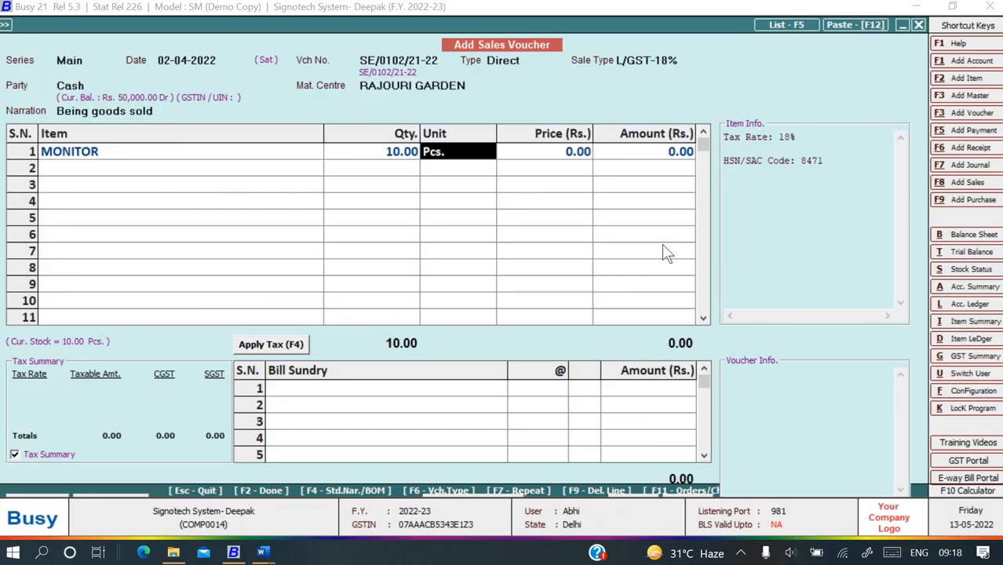
key(Return)
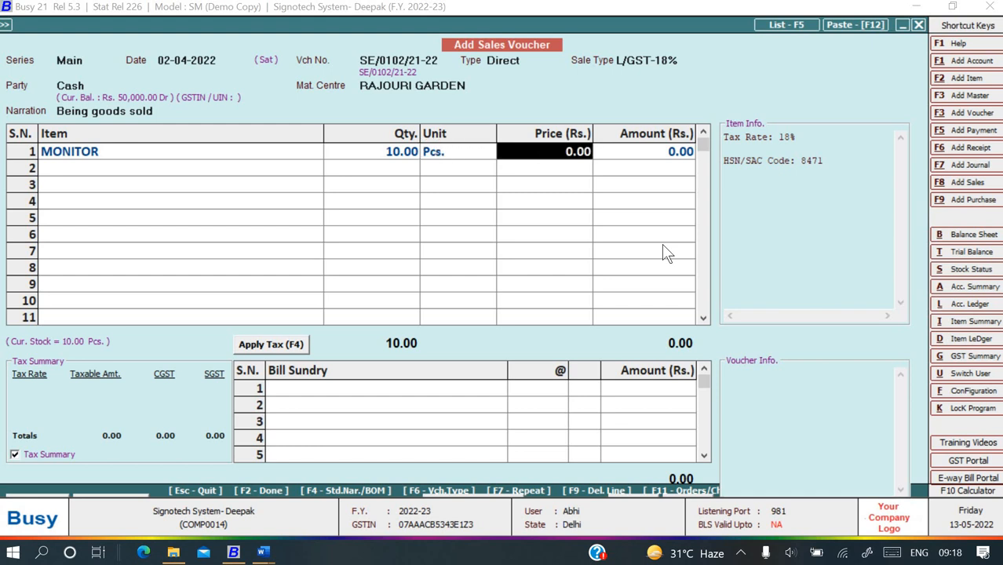
text(7000)
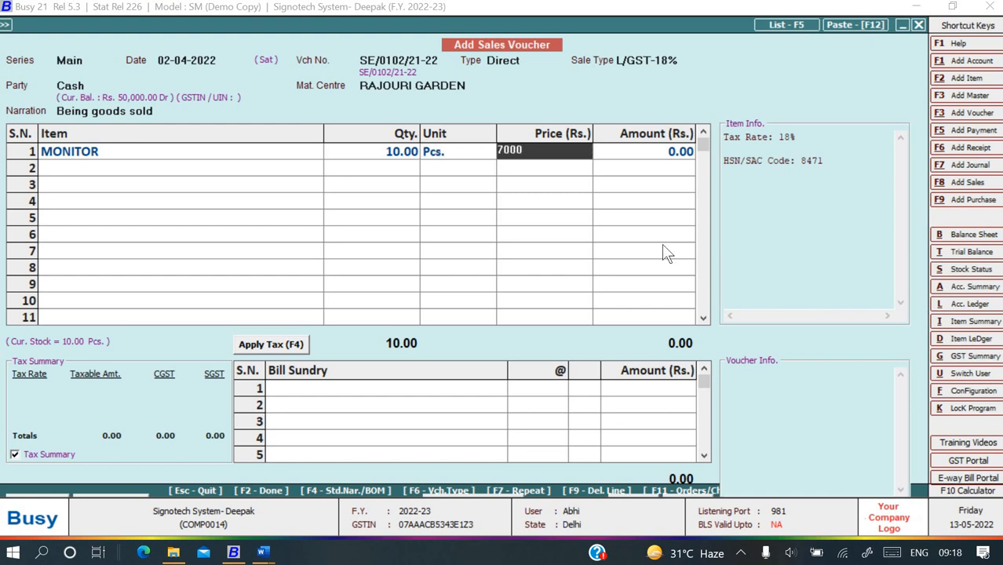
key(Return)
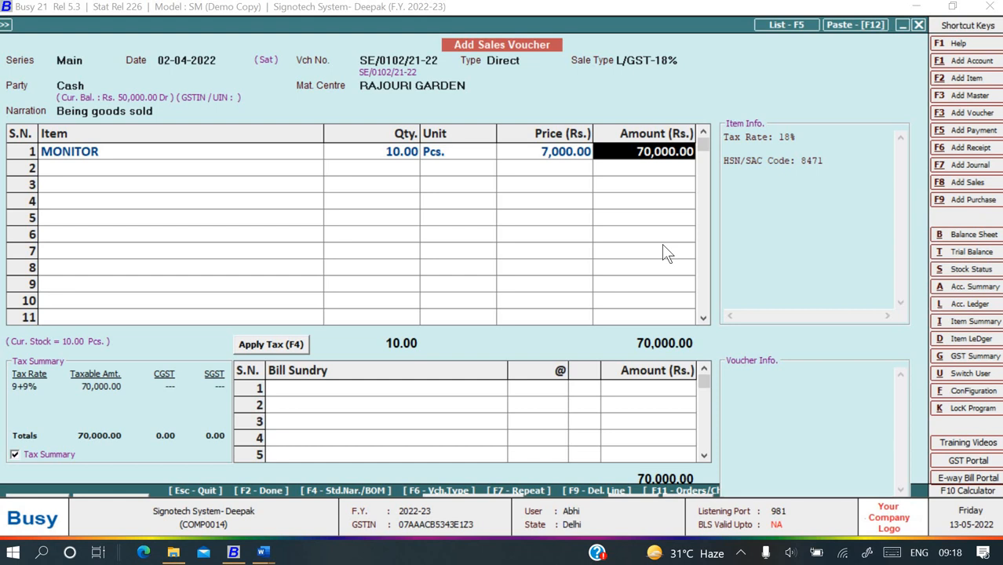
key(Return)
key(Return)
Add the CGST bill sundry, skip cost centres, and save the sales voucher
text(c)
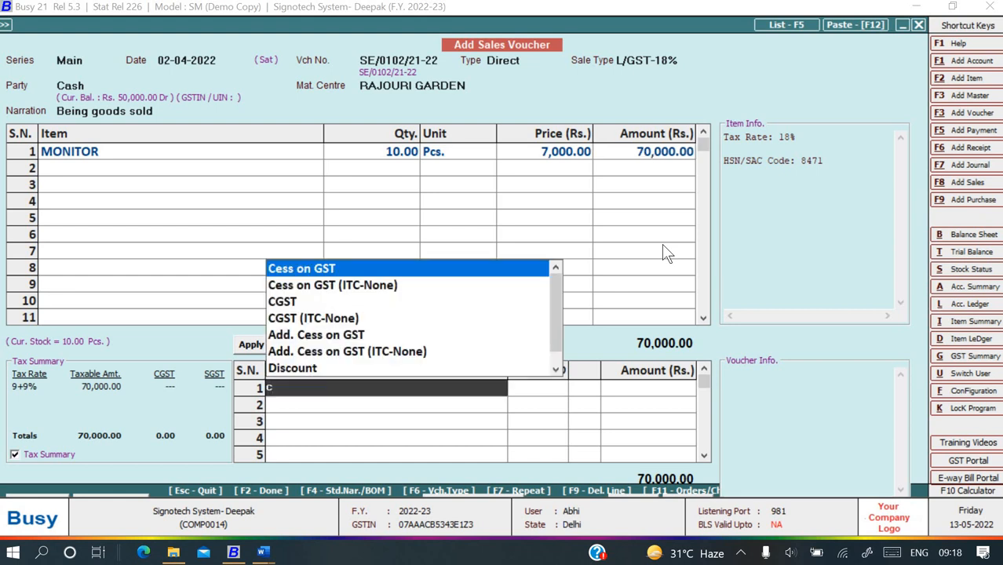
key(Down)
key(Down)
key(Return)
key(alt+Tab)
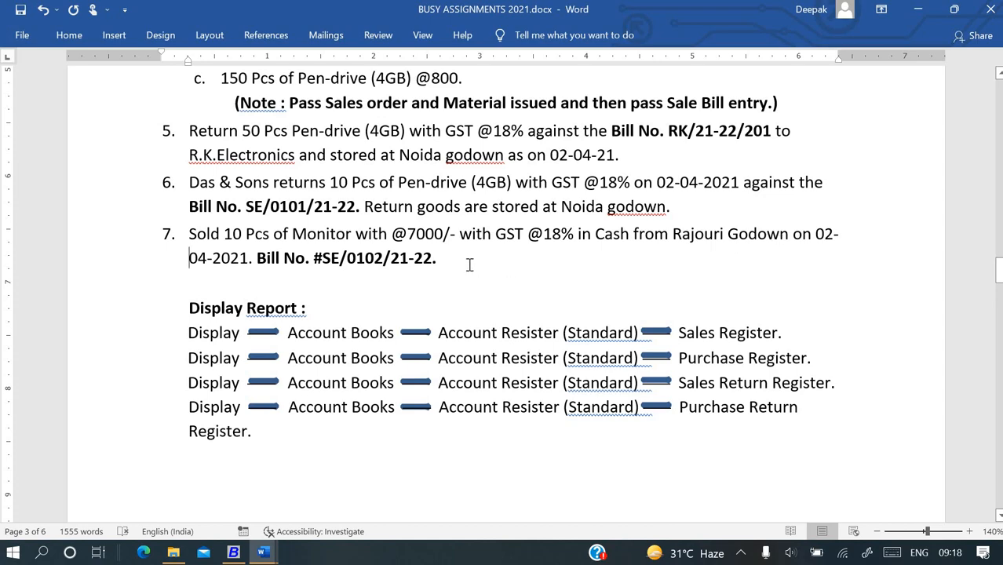
key(alt+Tab)
key(Return)
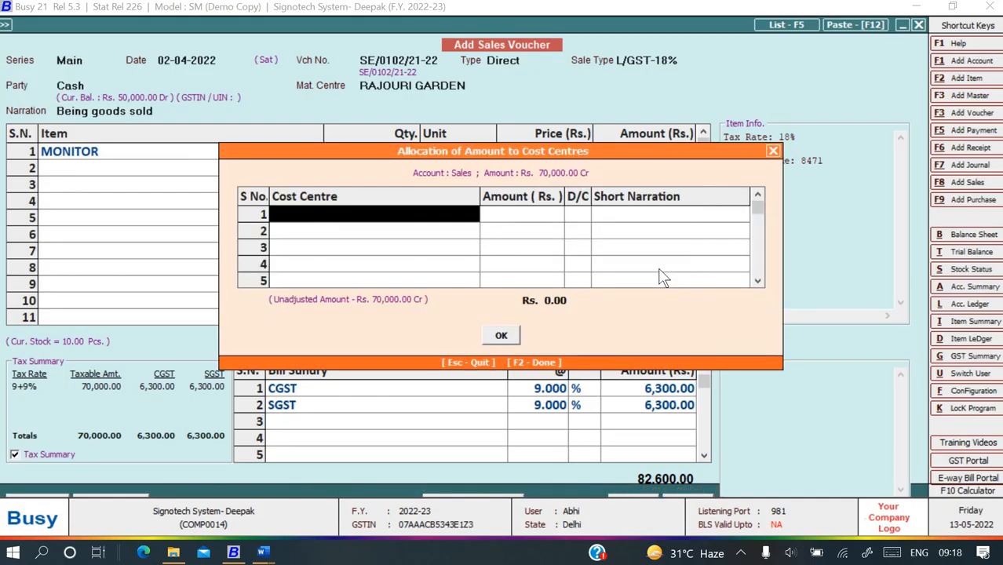
key(Escape)
key(Return)
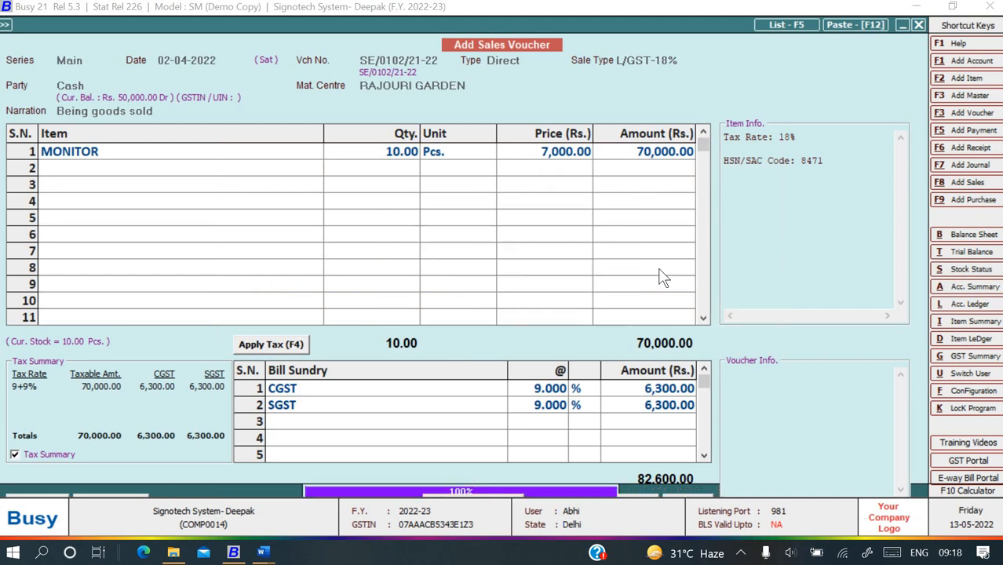
Preview invoice SE/0102/21-22 in STANDARD format, then close the preview and voucher form
key(Escape)
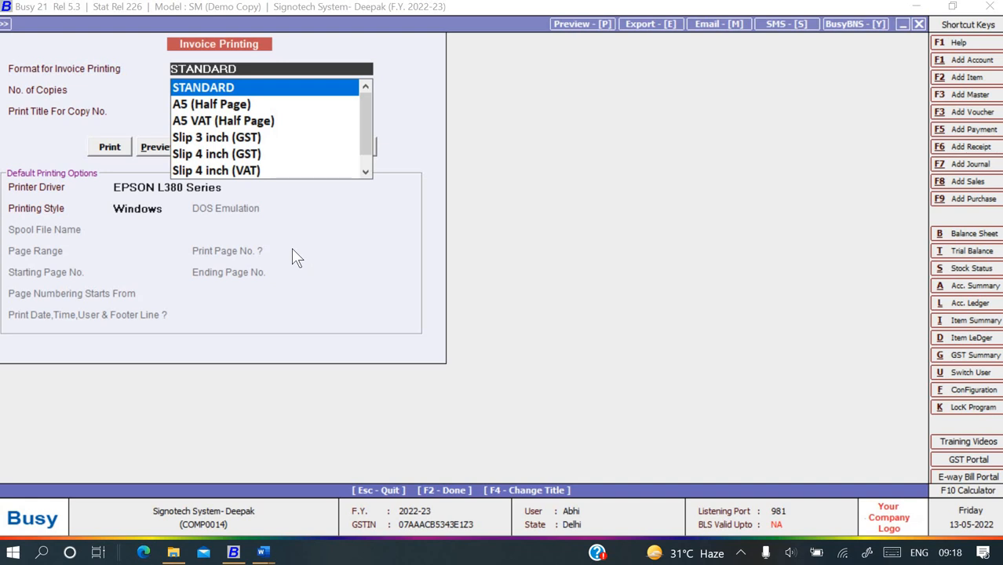
key(F2)
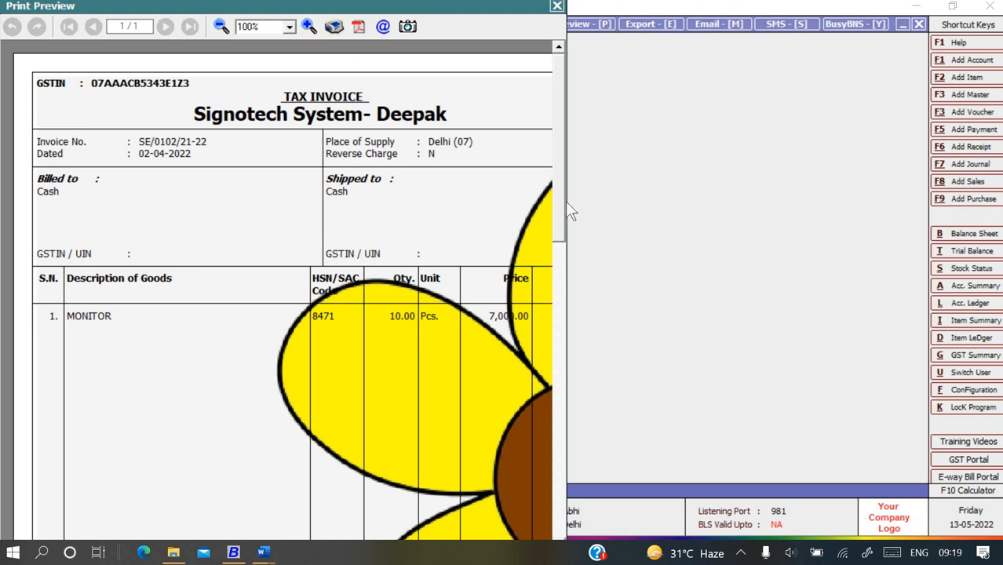
drag(561, 191, 556, 387)
scroll(555, 387, up, 5)
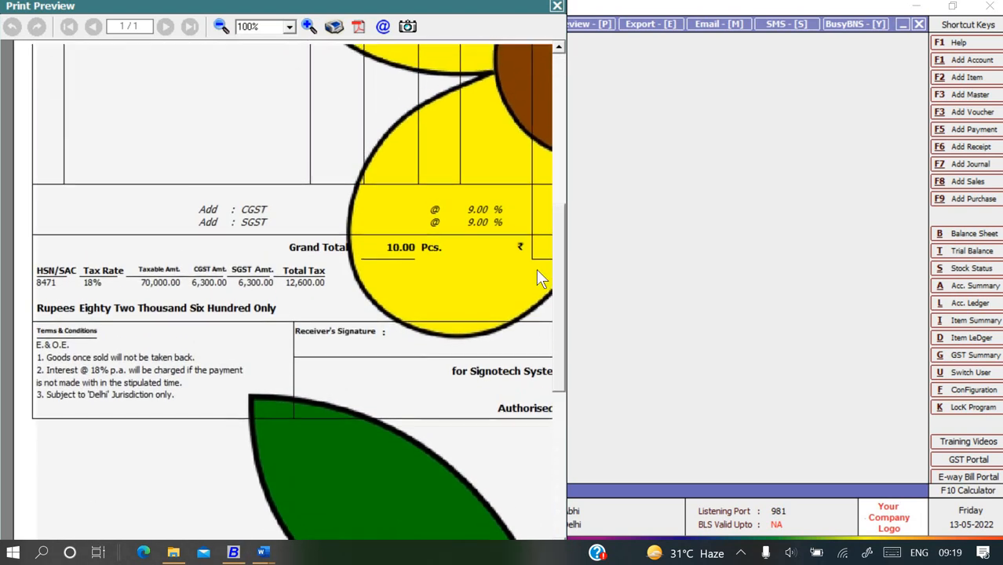
scroll(532, 243, up, 5)
scroll(525, 235, down, 7)
scroll(526, 236, up, 8)
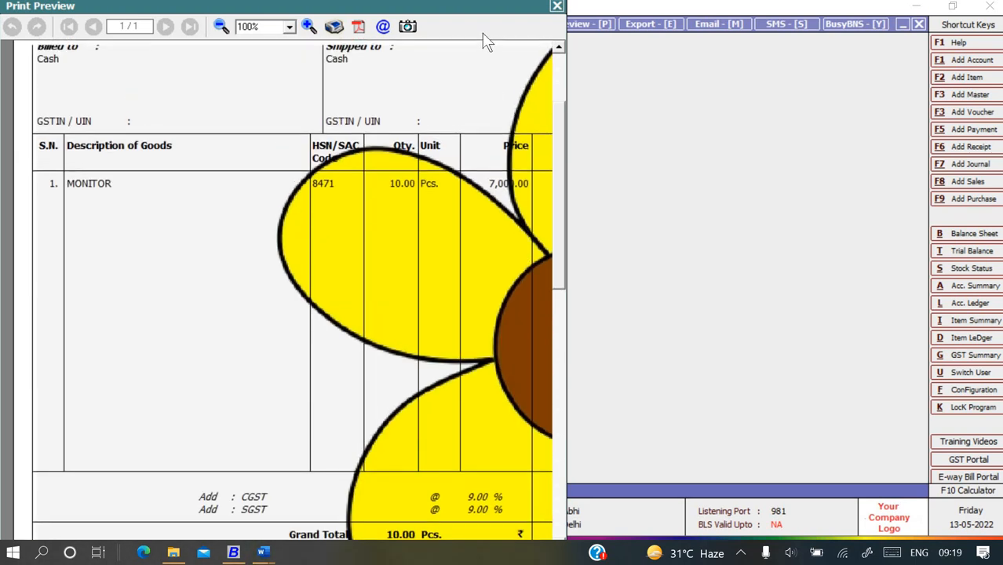
click(558, 7)
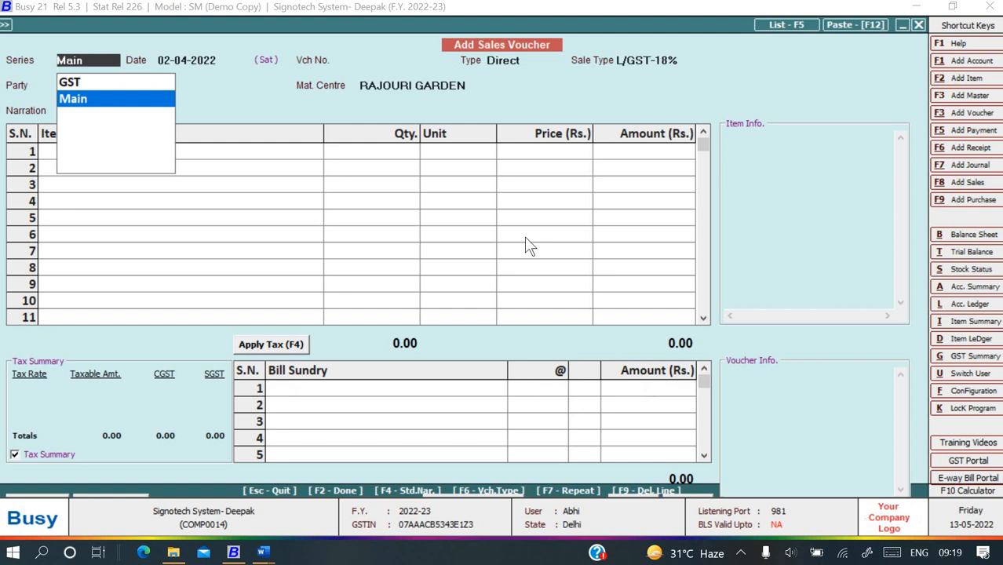
key(Escape)
key(Escape)
key(Escape)
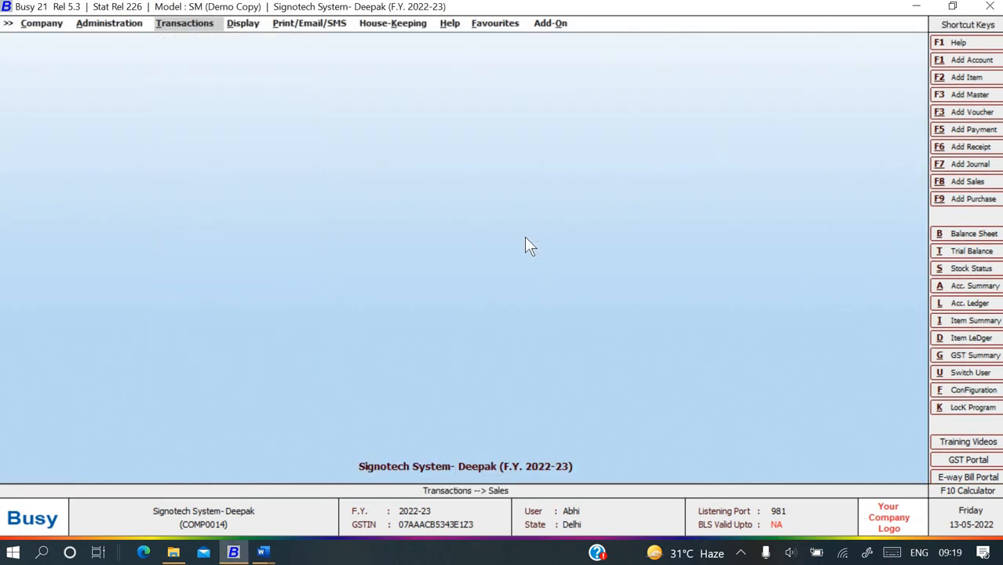
Show the Horizontal (Standard) Balance Sheet for 28-04-2022, totalling 56,03,160.00 on both sides, then close it
key(alt+Tab)
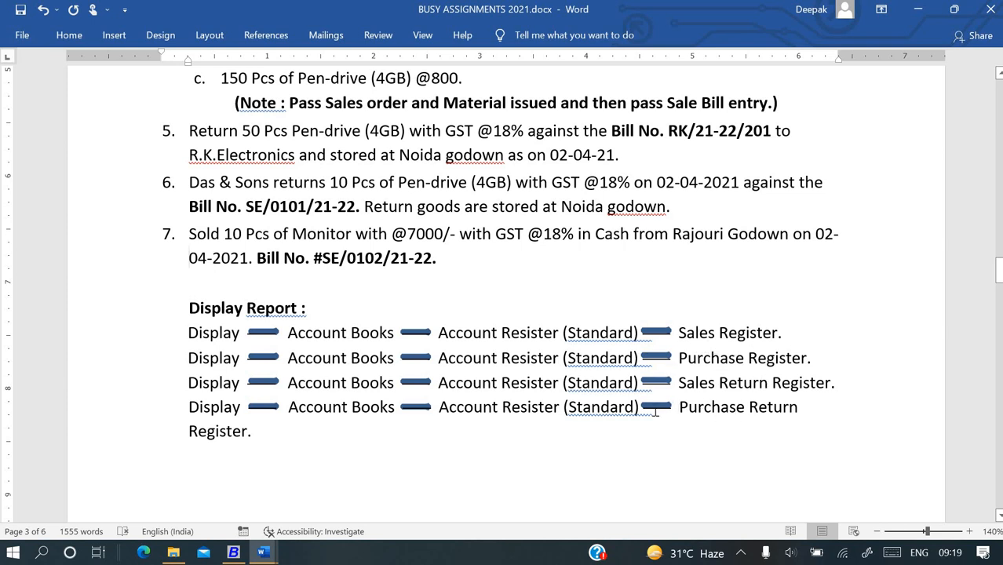
key(alt+Tab)
key(Right)
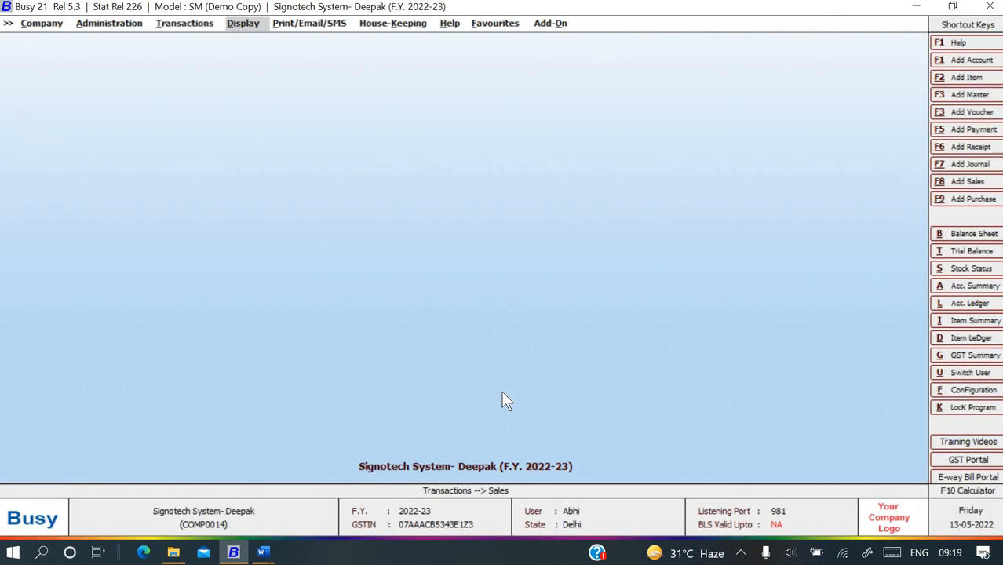
key(Return)
key(Return)
key(Return)
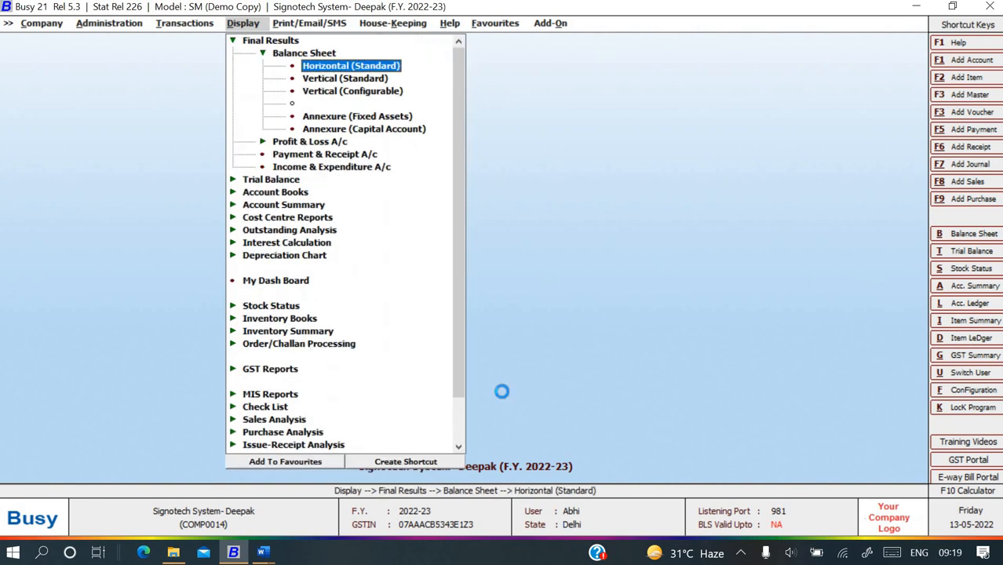
key(Return)
key(Return)
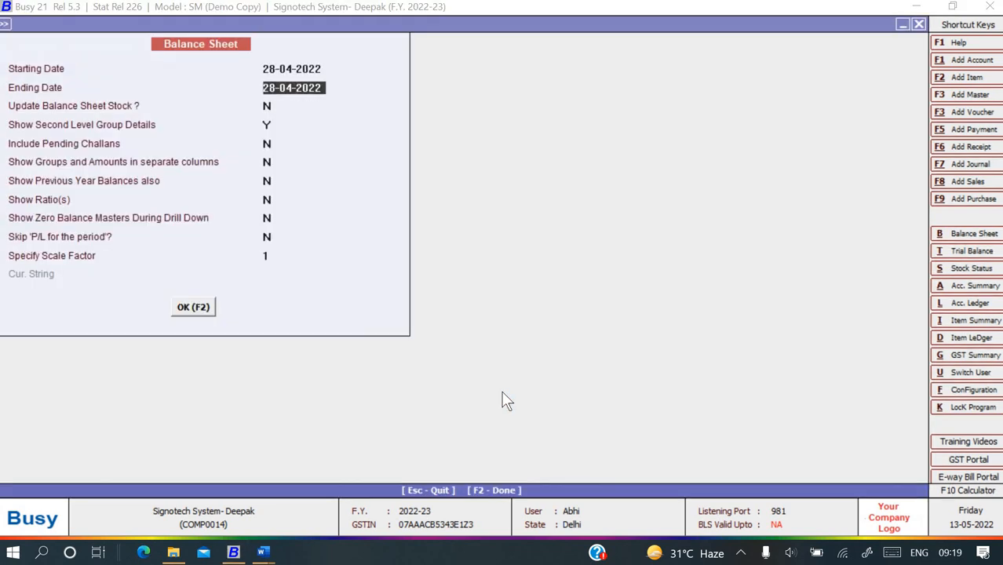
key(Return)
key(Return)
key(Return)
key(Return)
key(Return)
key(Return)
key(Return)
key(Return)
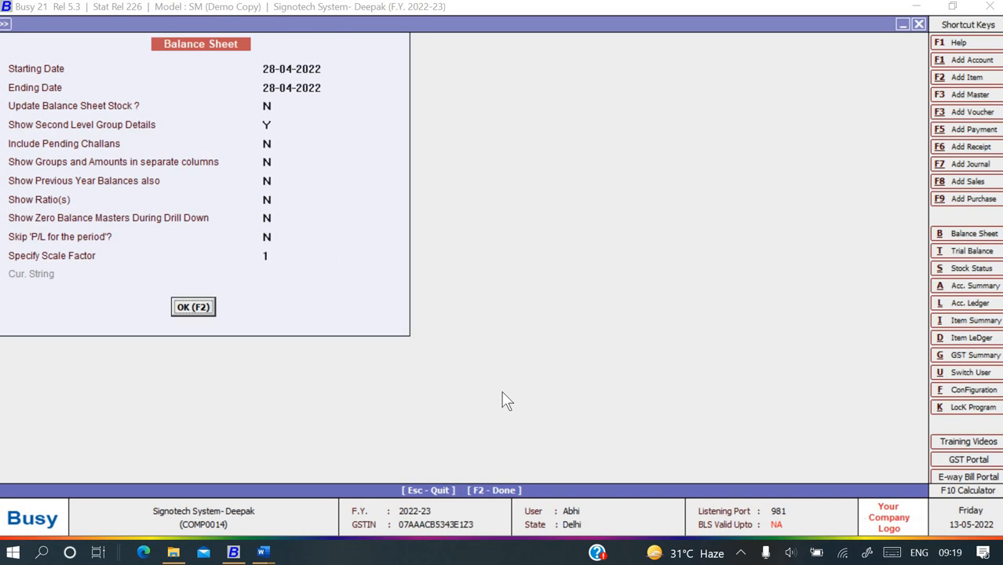
key(Return)
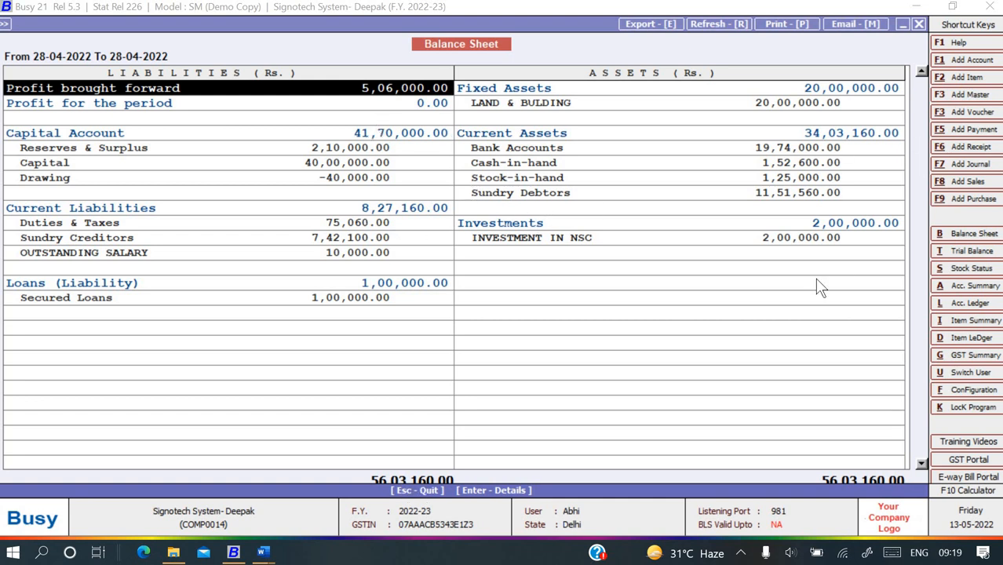
key(Escape)
key(Escape)
Generate the Profit & Loss A/c report, accepting its default options
key(Down)
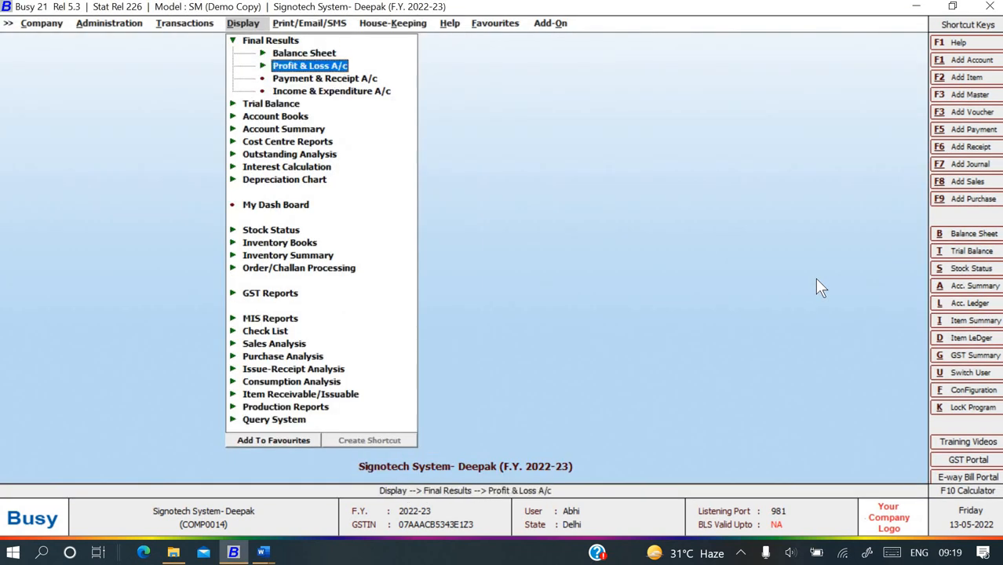
key(Return)
key(Return)
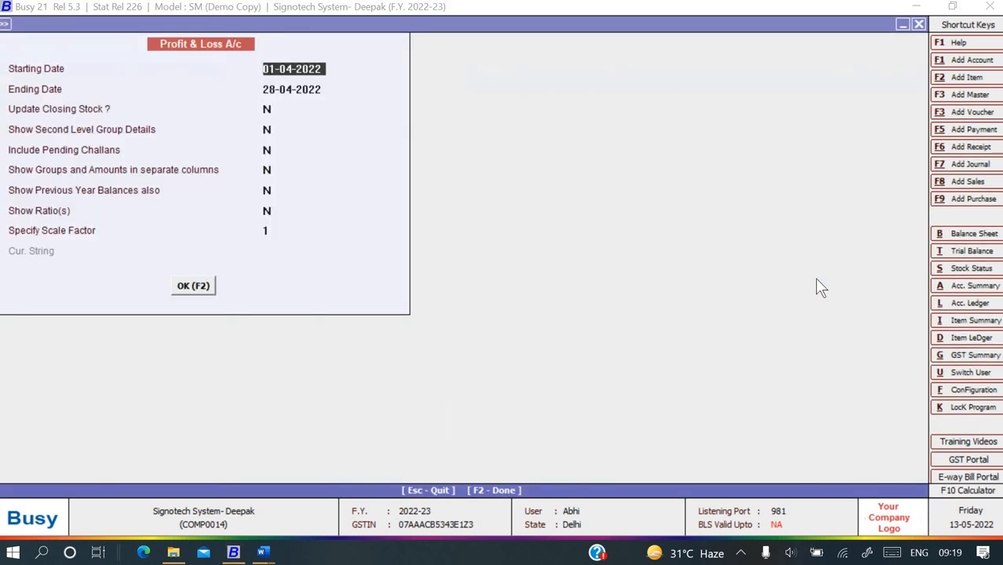
key(Return)
key(Return)
key(Return)
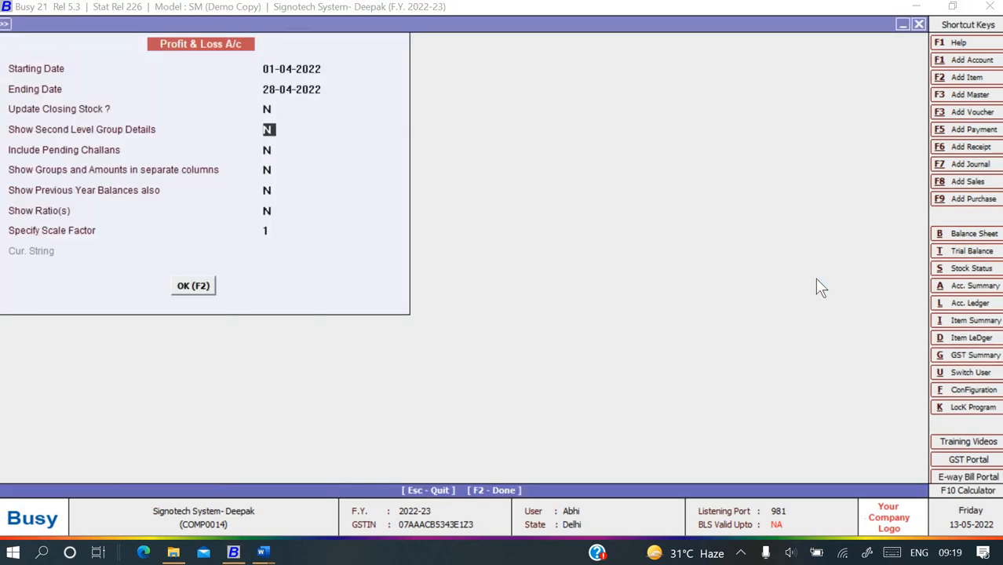
key(Return)
key(Return)
key(Return)
key(Return)
key(Return)
key(Return)
key(Return)
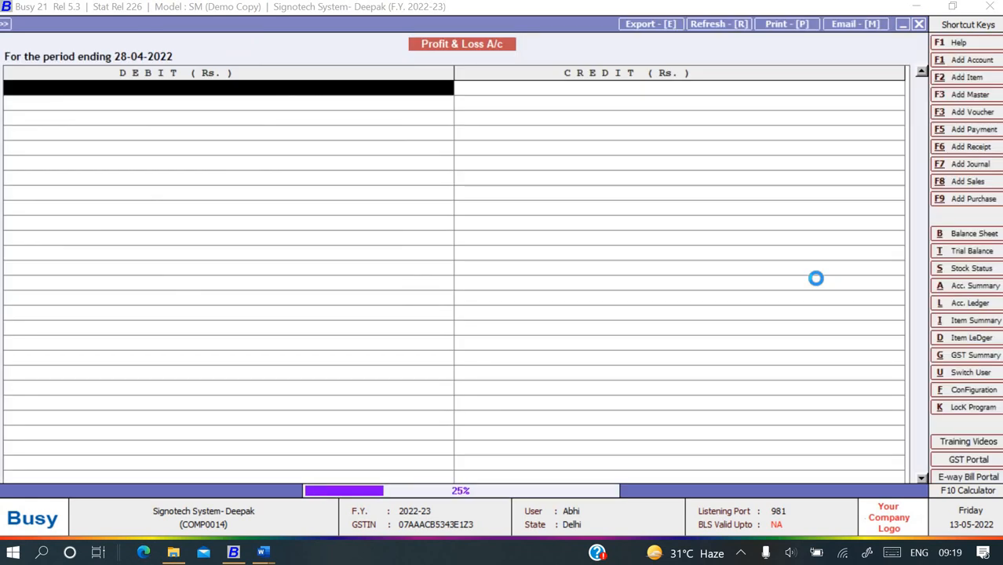
Browse the Profit & Loss debit and credit rows, then drill into the Sales account
key(Down)
key(Down)
key(Down)
key(Down)
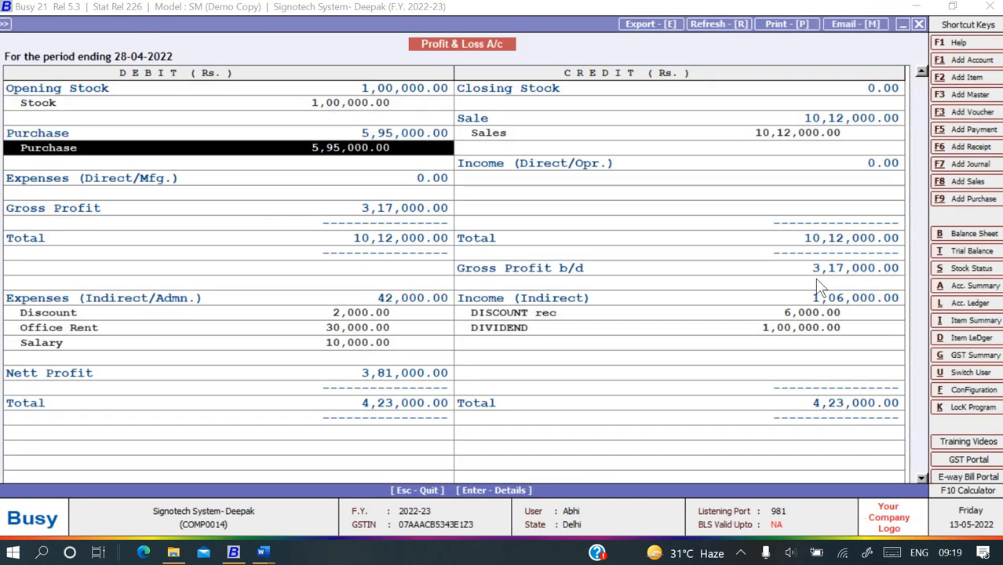
key(Right)
key(Up)
key(Down)
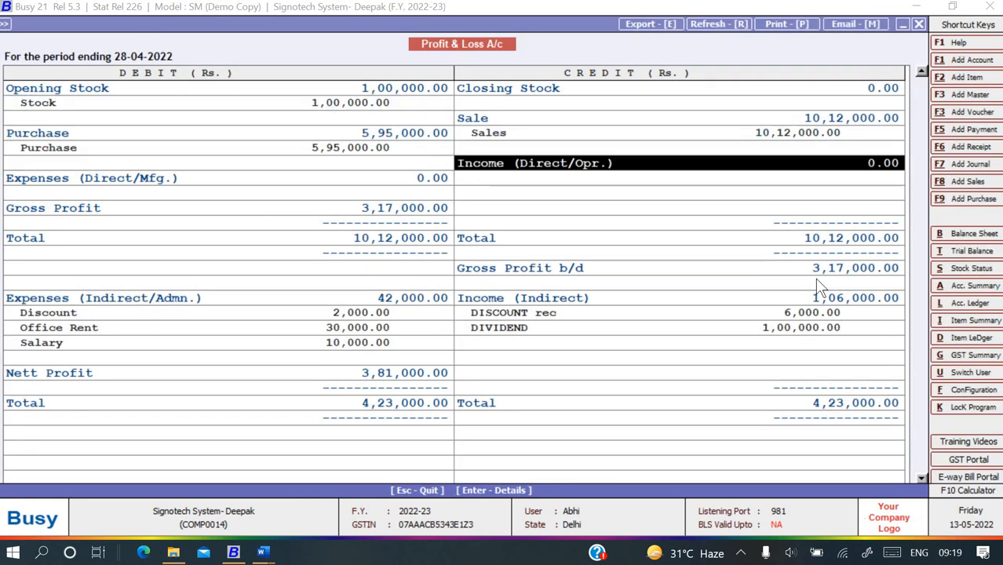
key(Left)
key(Down)
key(Down)
key(Down)
key(Down)
key(Down)
key(Down)
key(Down)
key(Down)
key(Down)
key(Down)
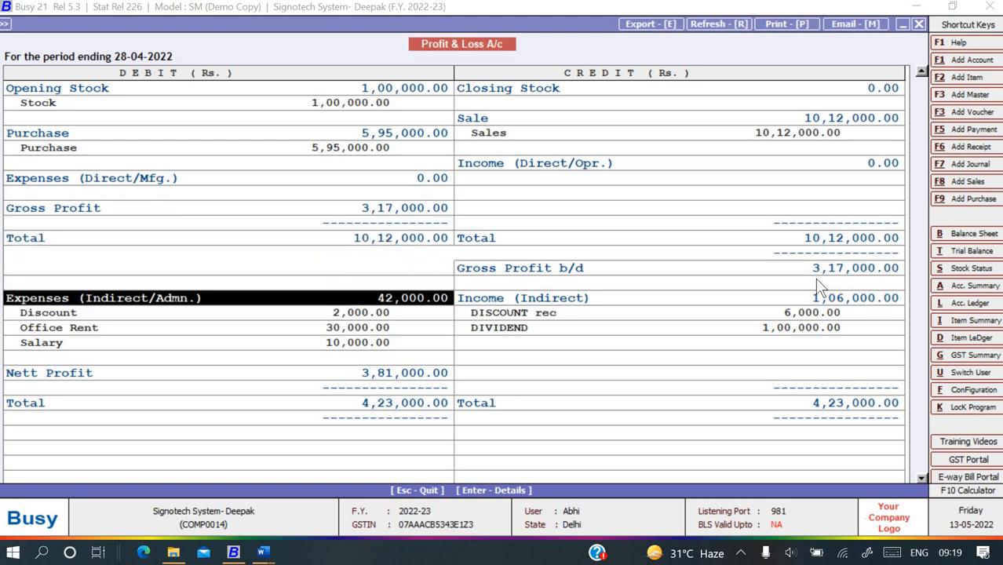
key(Down)
key(Right)
key(Down)
key(Down)
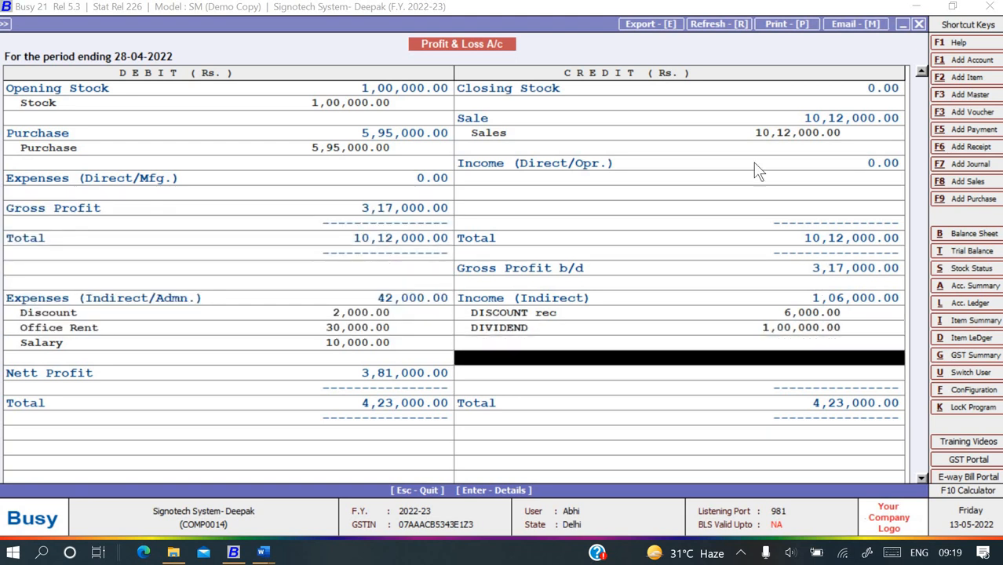
click(354, 150)
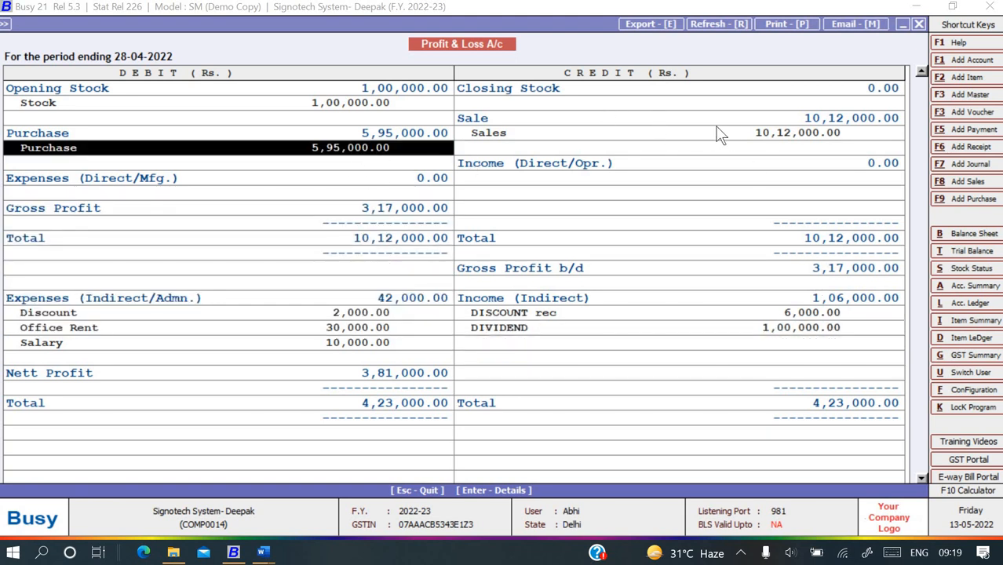
click(730, 135)
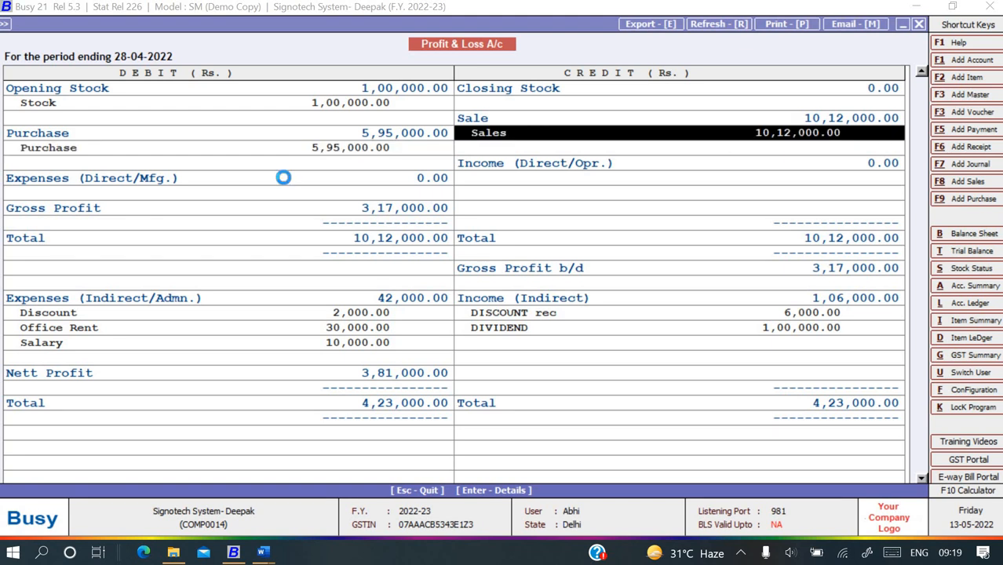
key(Return)
key(Return)
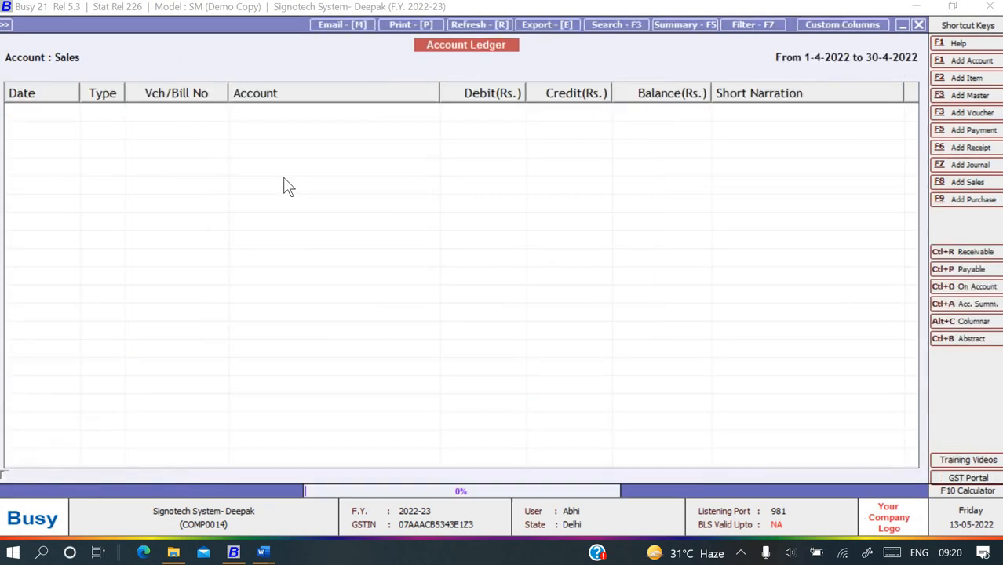
Open April's Sales ledger and voucher SE/0101/21-22, then back out to the report options
key(Escape)
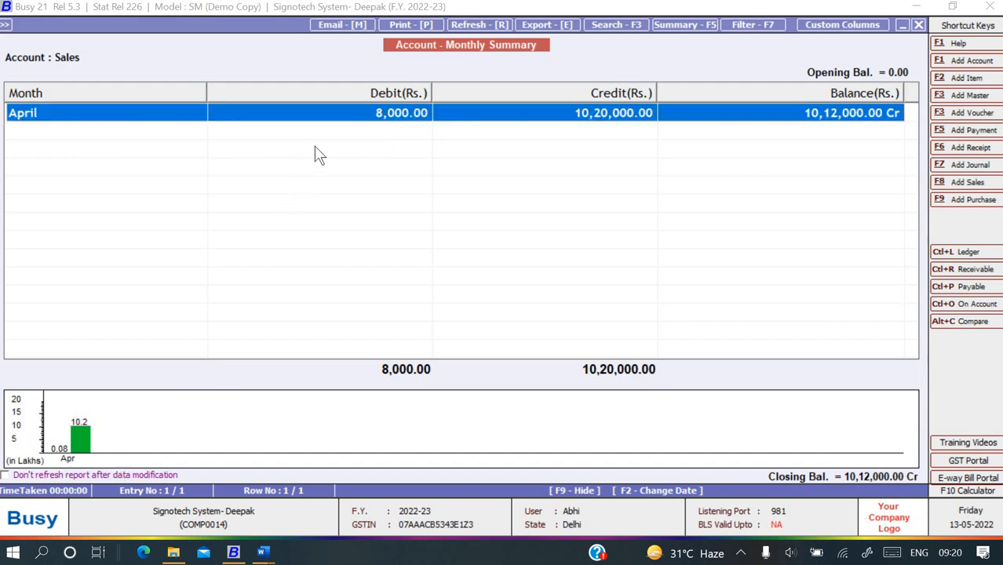
key(Return)
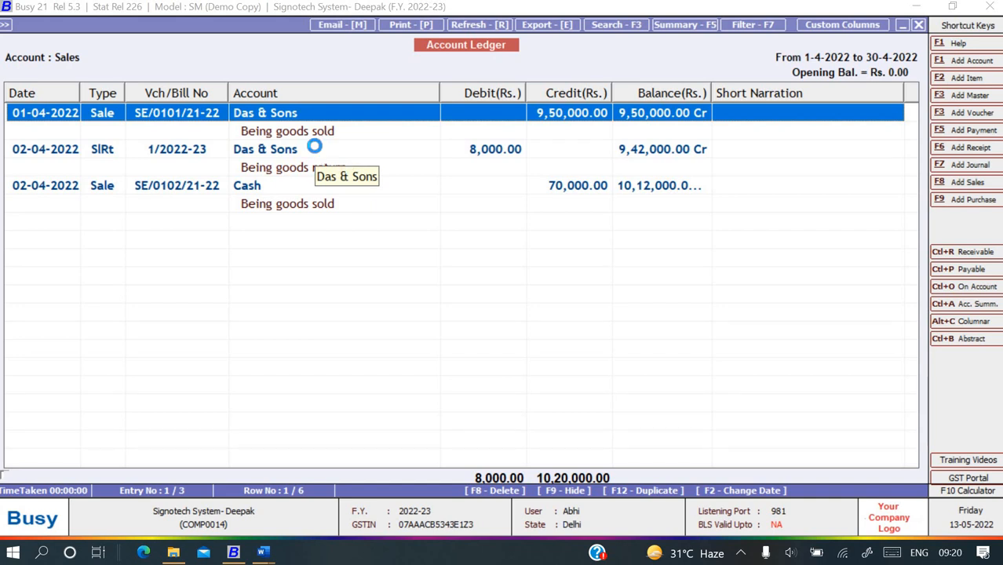
key(Return)
key(Escape)
key(Escape)
key(Escape)
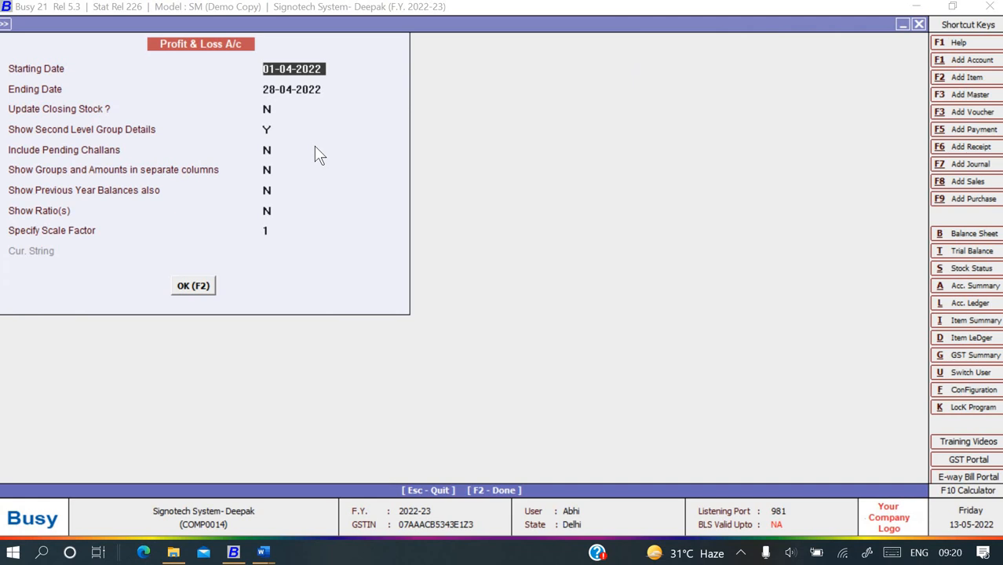
Regenerate the Profit & Loss report showing Nett Profit 3,81,000.00, then close it
key(F2)
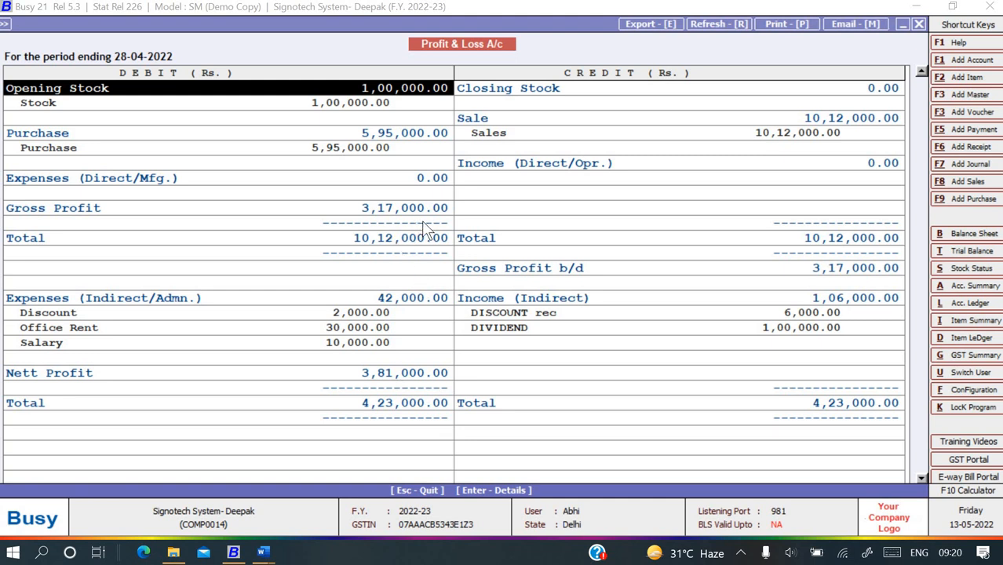
key(Escape)
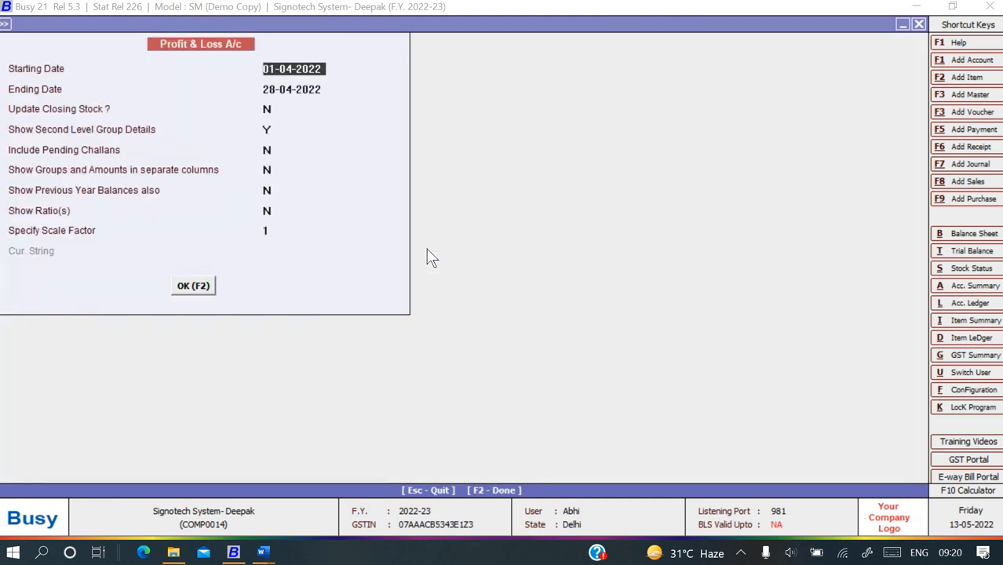
key(Escape)
key(Escape)
Browse Account Books > Account Registers (Standard) to the Sales Register, then exit to the Close Company prompt
key(Down)
key(Down)
key(Down)
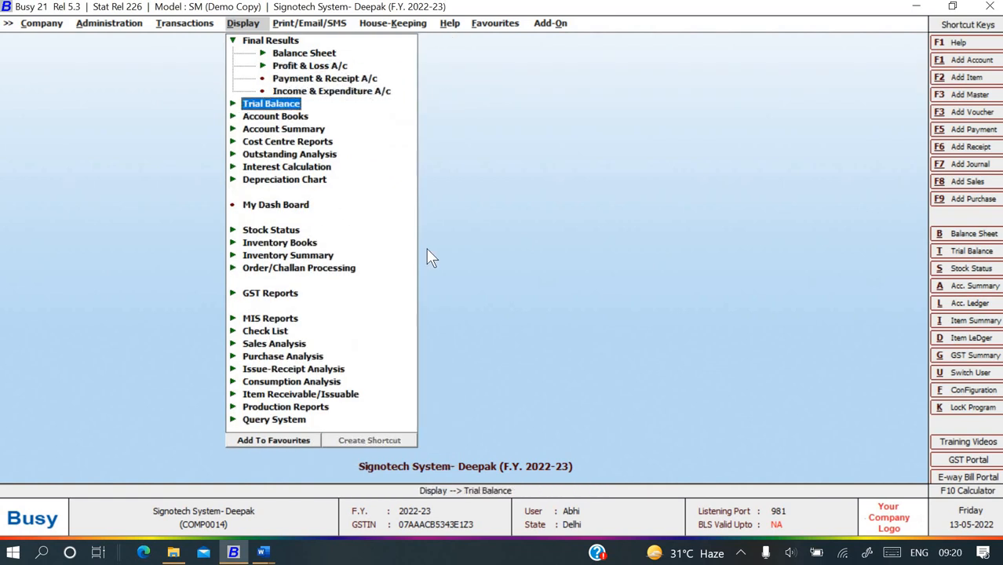
key(Down)
key(Return)
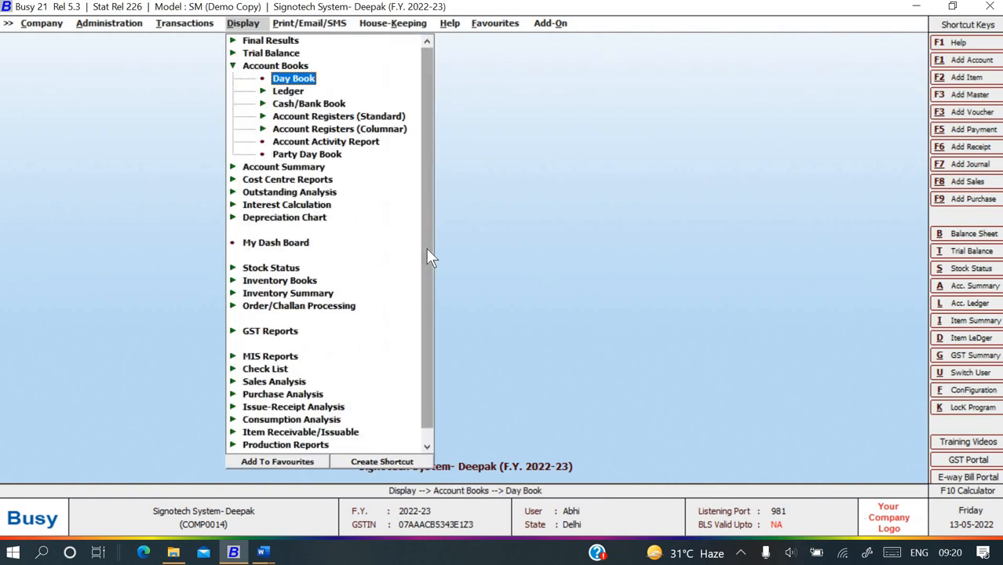
key(Down)
key(Down)
key(Down)
key(Return)
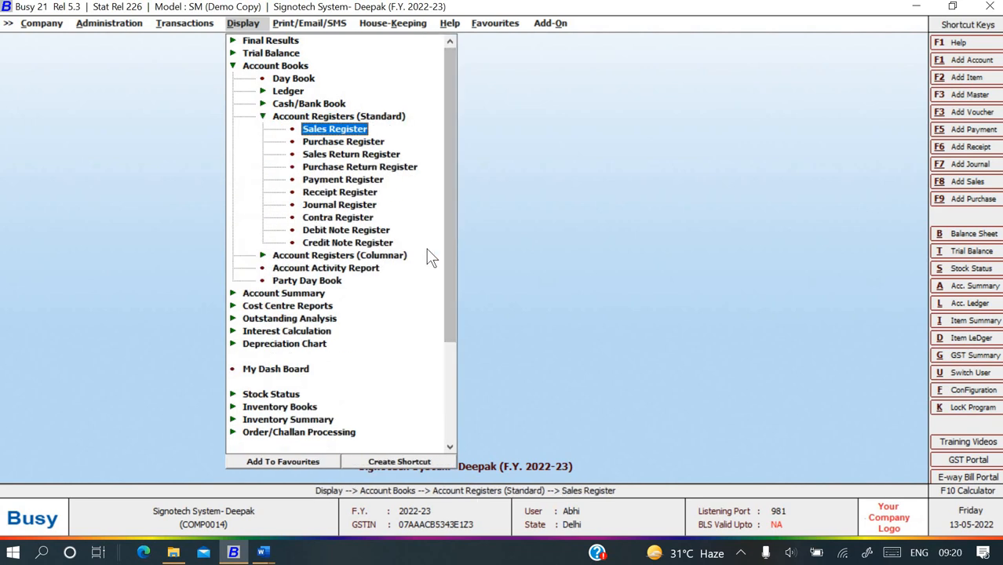
key(Down)
key(Down)
key(Down)
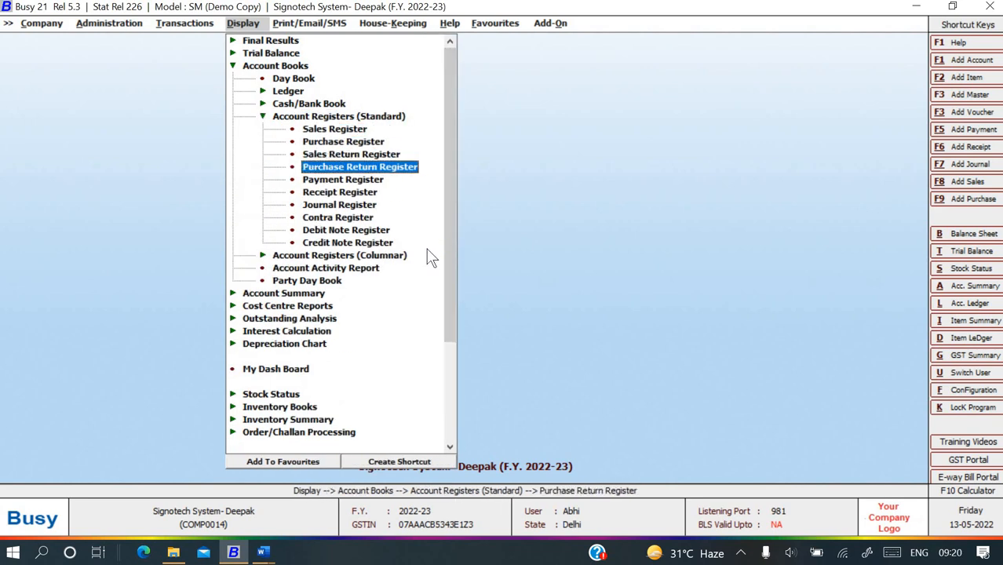
key(Up)
key(Up)
key(Up)
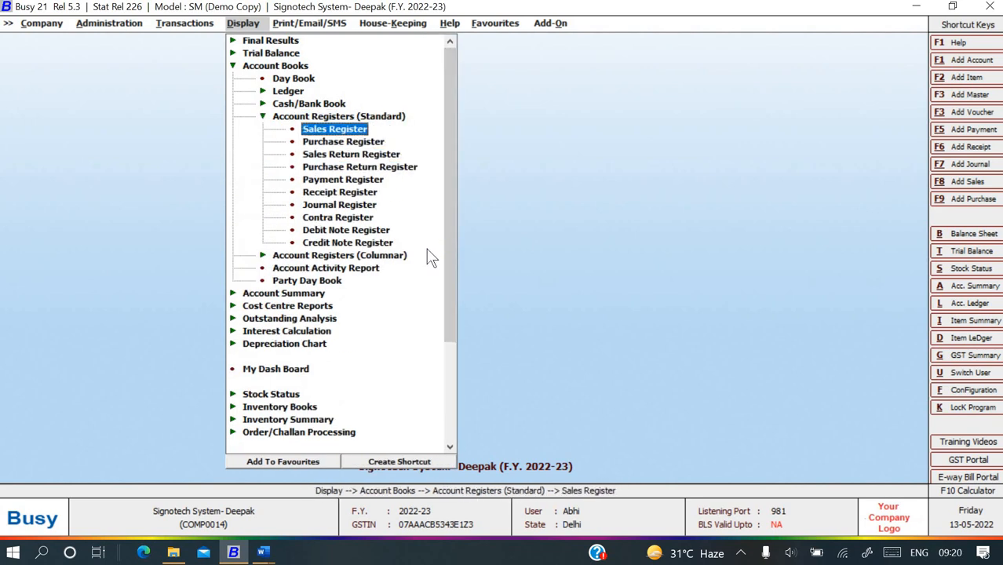
key(Escape)
key(Escape)
key(Escape)
key(Escape)
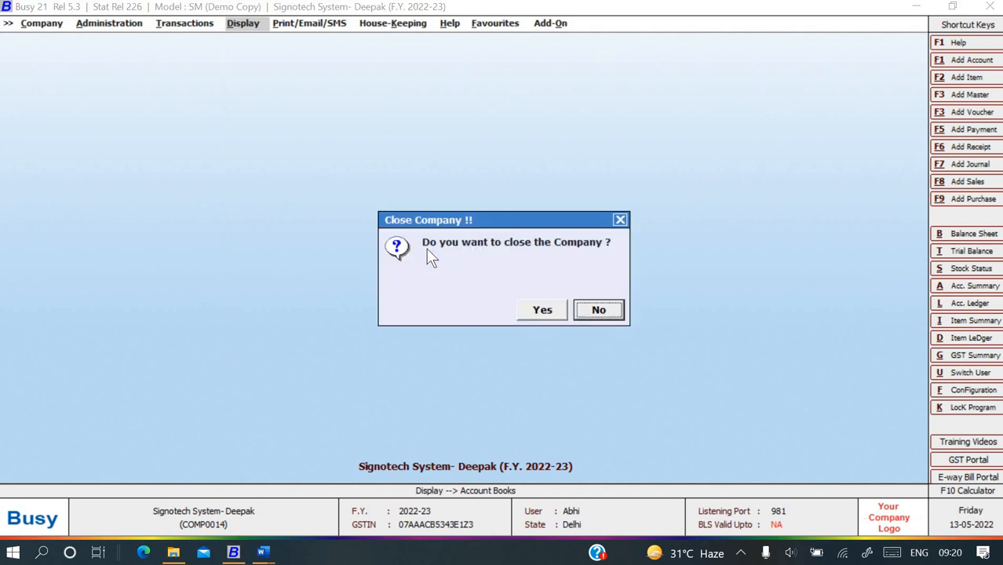
key(Escape)
Decline closing the company and scroll the BUSY ASSIGNMENTS 2021 document to the Assignment -3 heading
key(alt+Tab)
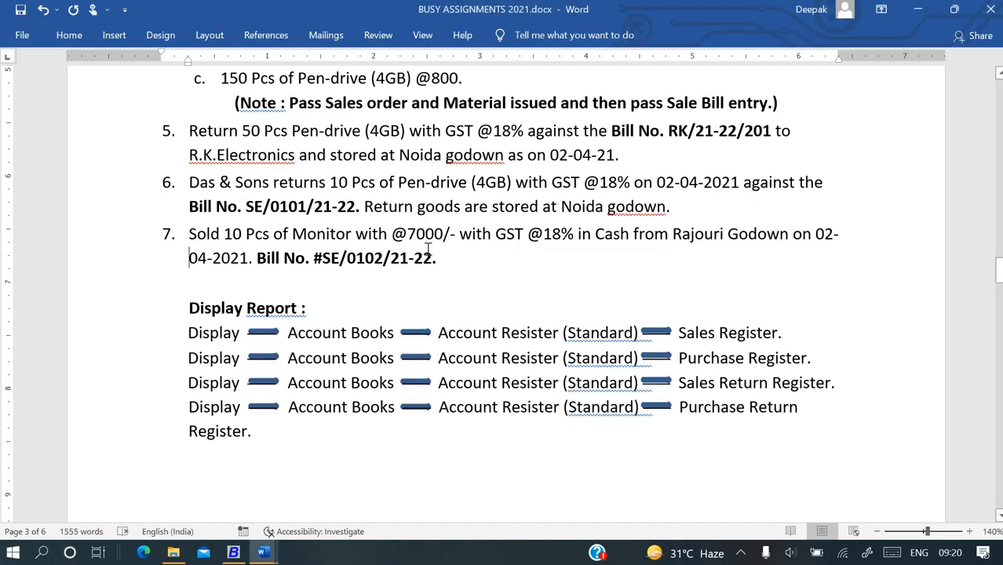
scroll(428, 247, down, 10)
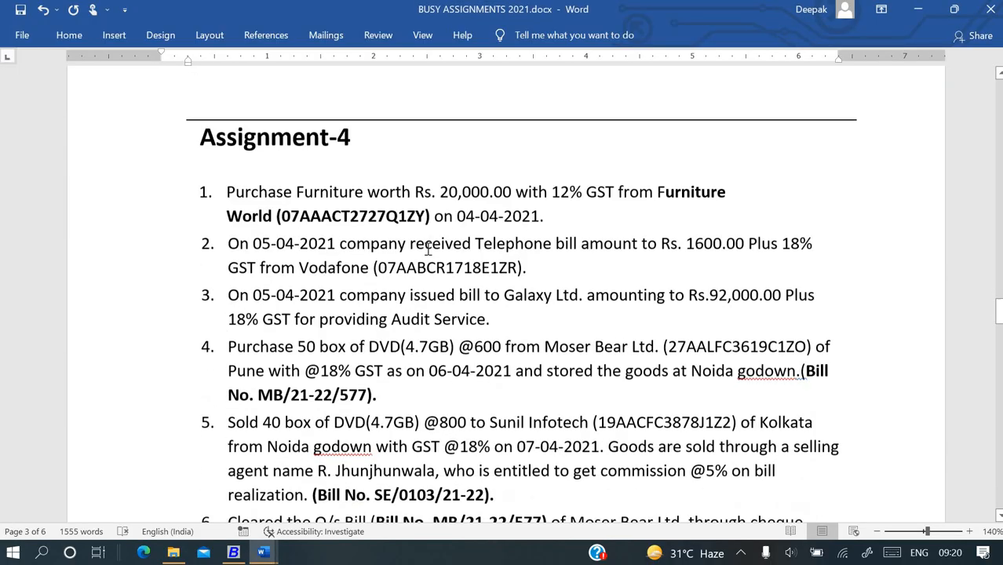
scroll(428, 248, down, 1)
scroll(428, 247, up, 2)
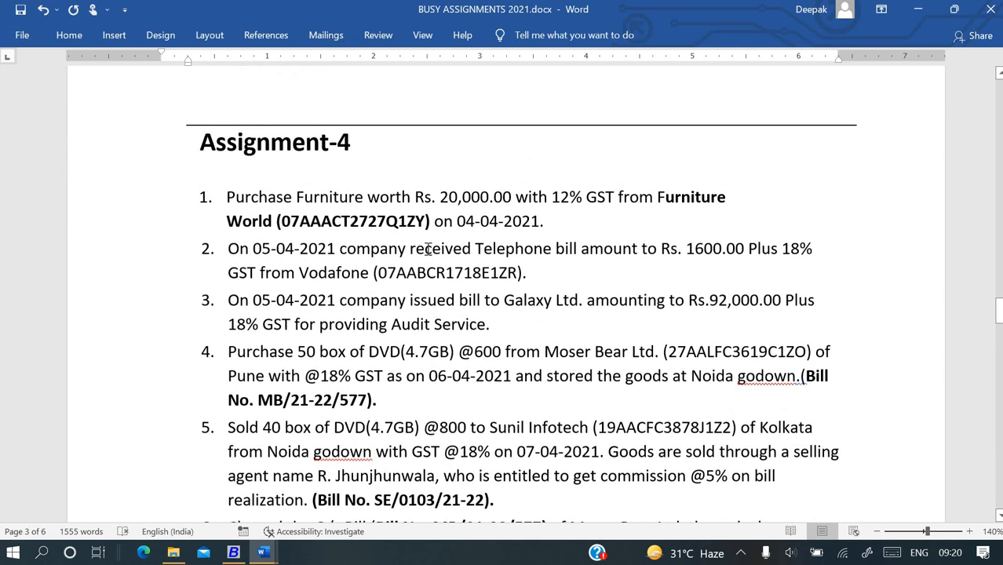
scroll(427, 249, up, 5)
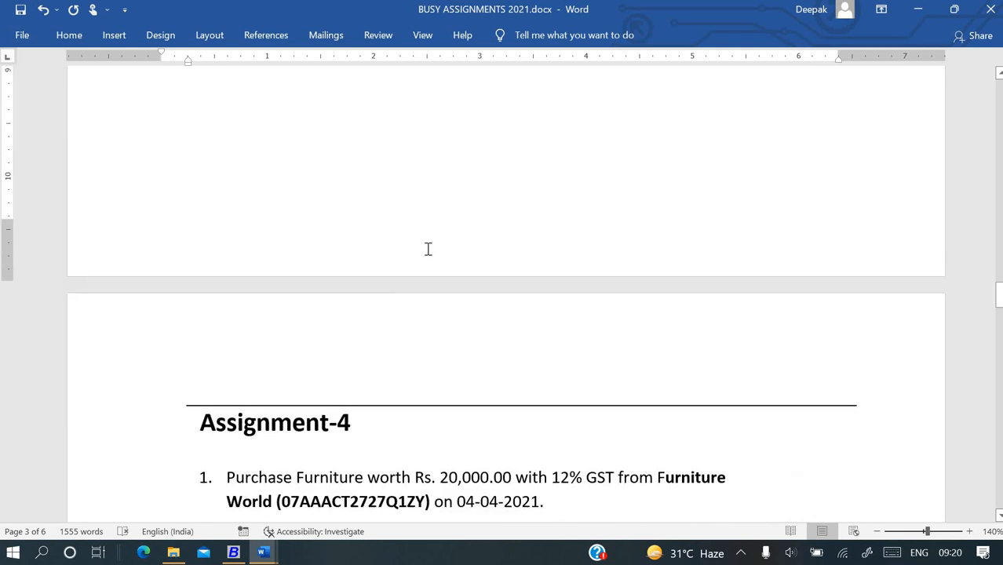
scroll(427, 249, down, 3)
scroll(427, 249, up, 7)
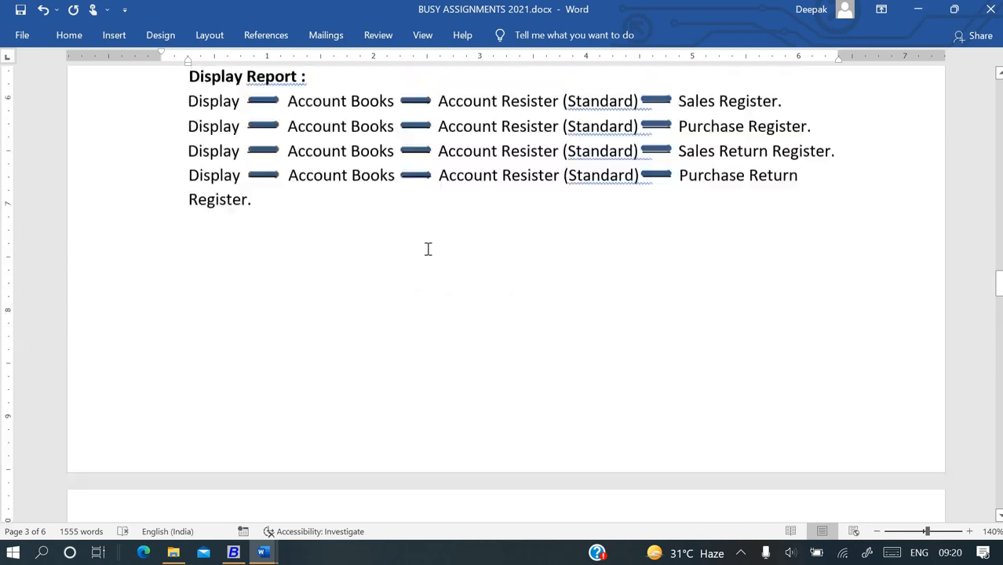
scroll(427, 249, up, 14)
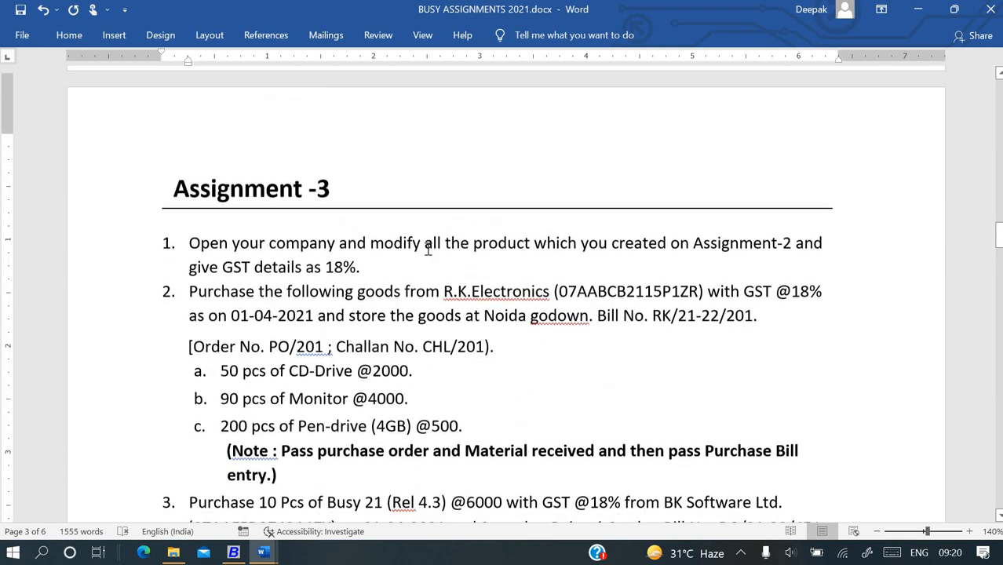
scroll(428, 248, down, 2)
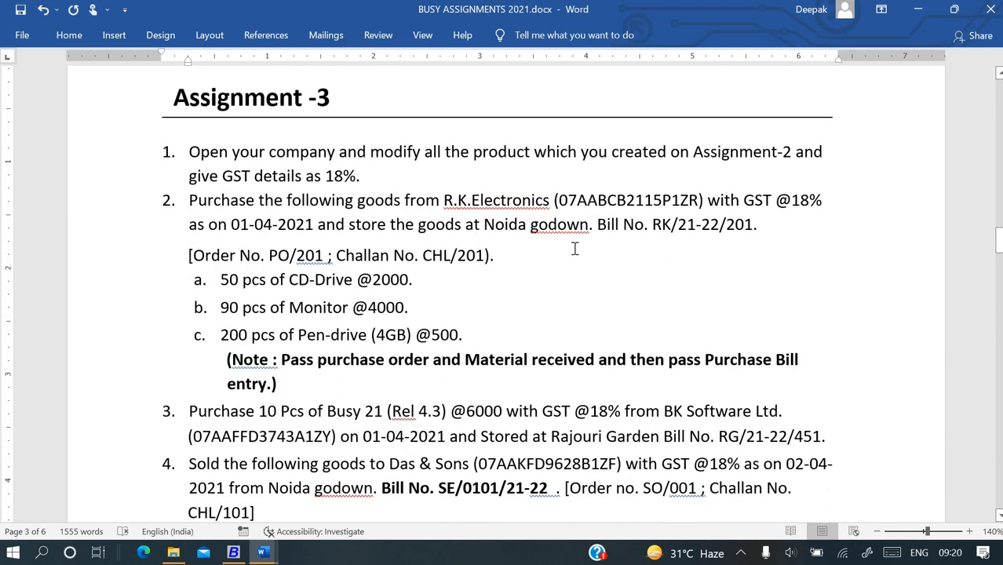